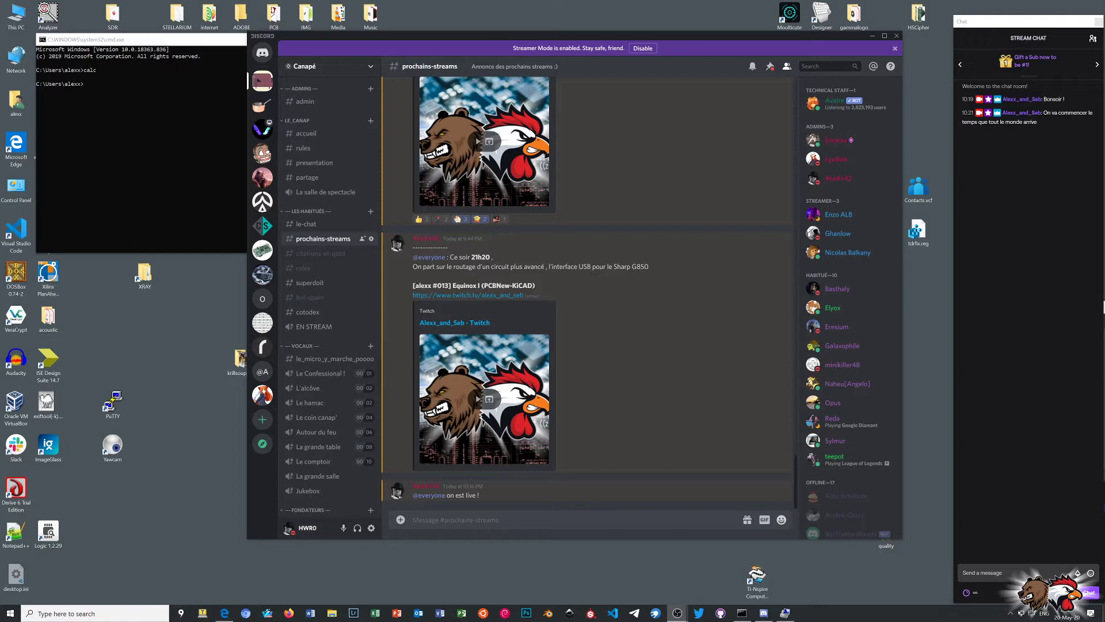
Close the Discord window
{"action": "left_click", "coordinate": [896, 37]}
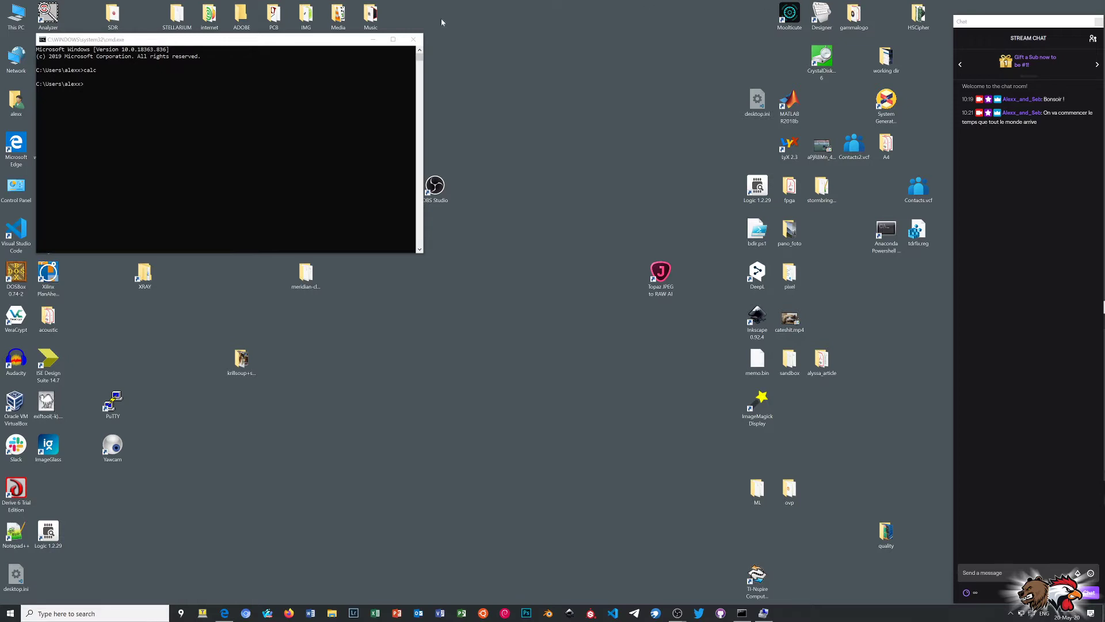
Close the command prompt and show the premierProjet board in KiCad's 3D viewer
{"action": "left_click", "coordinate": [414, 39]}
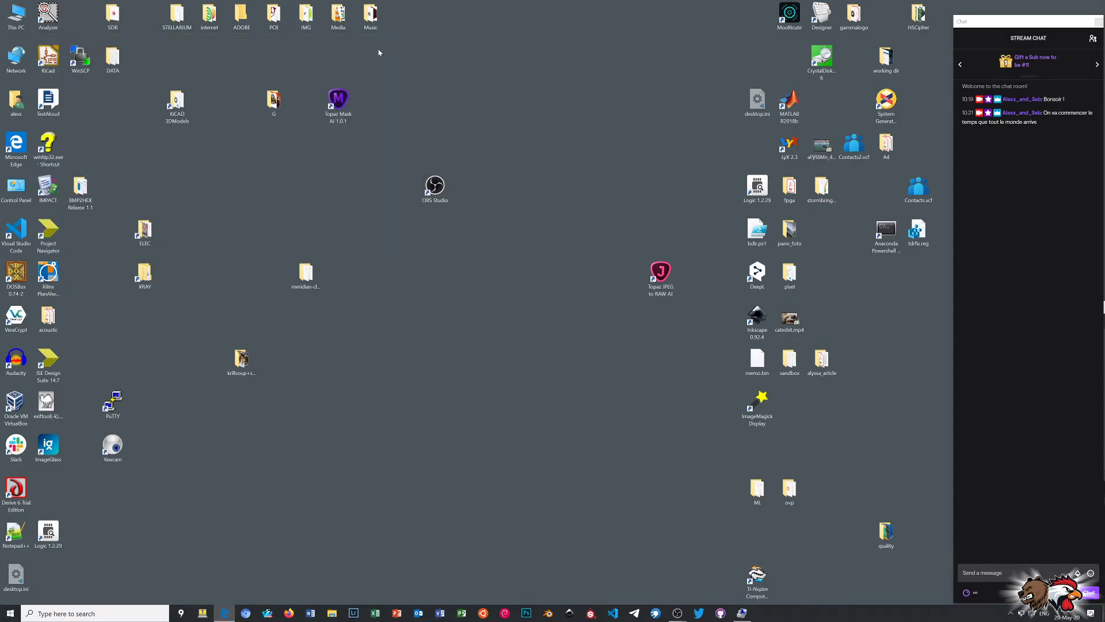
{"action": "double_click", "coordinate": [48, 60]}
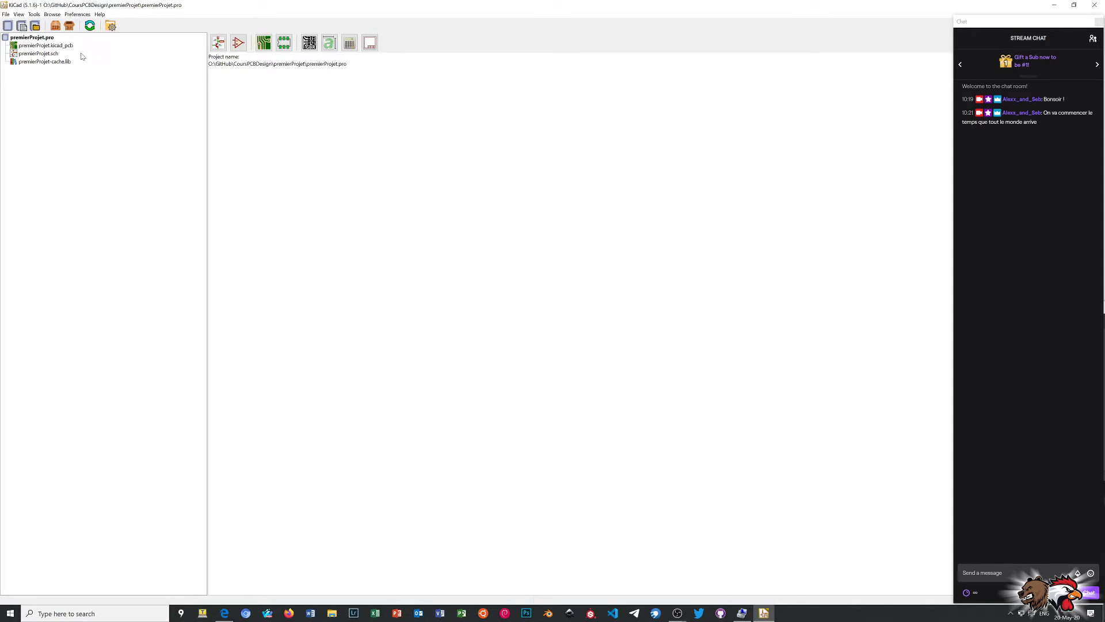
{"action": "double_click", "coordinate": [53, 54]}
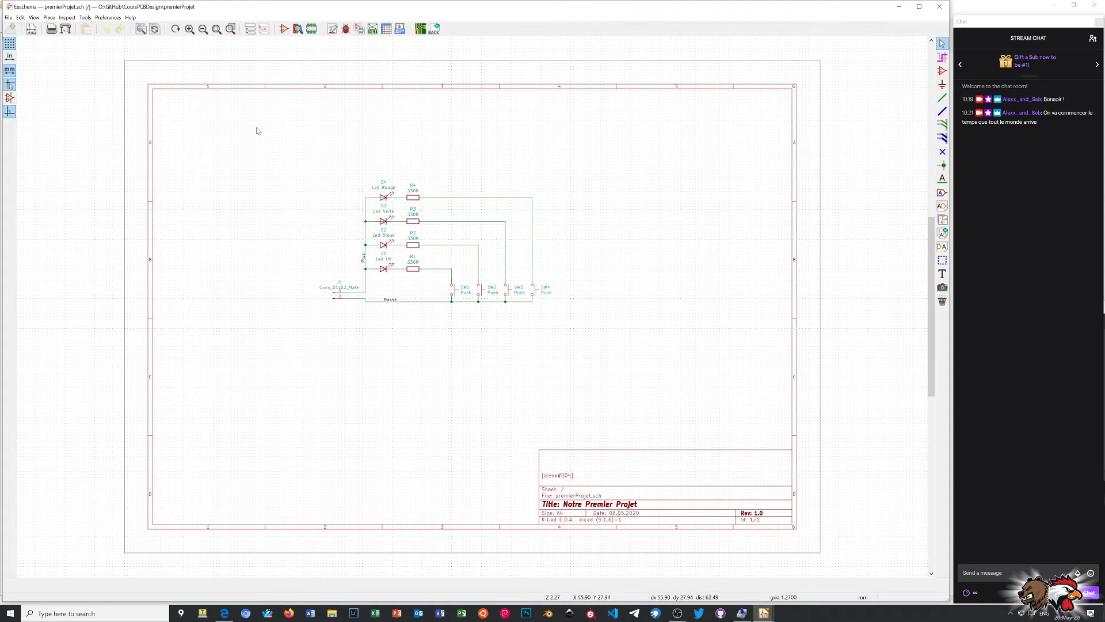
{"action": "left_click", "coordinate": [422, 29]}
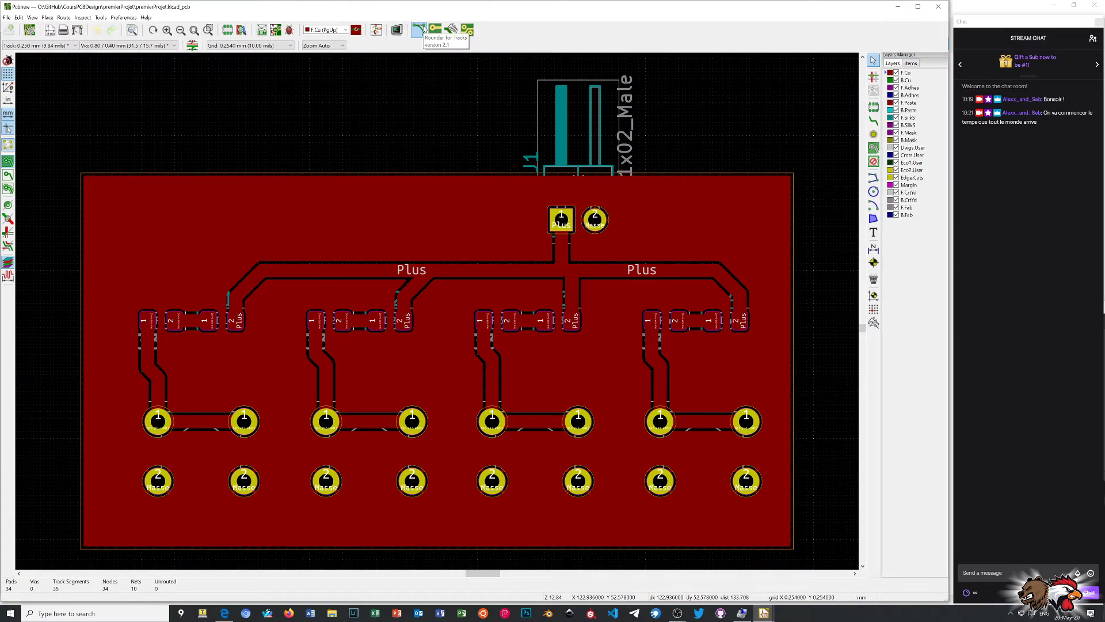
{"action": "key", "text": "alt+3"}
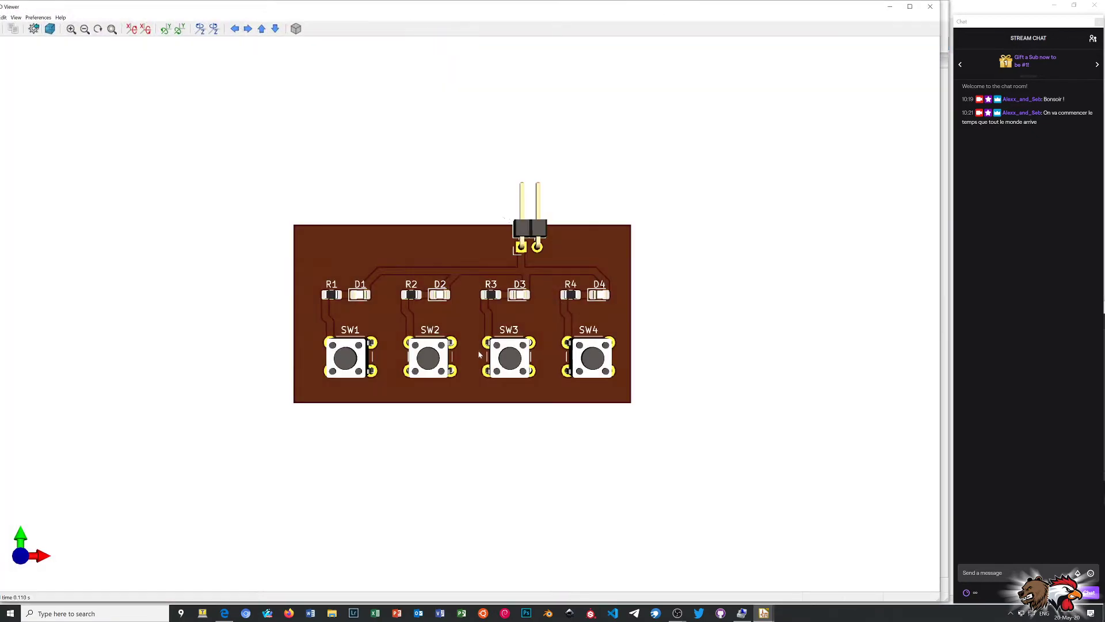
Inspect the 3D board from top, oblique and underside views, then close the viewer
{"action": "left_click_drag", "start_coordinate": [477, 172], "coordinate": [492, 306]}
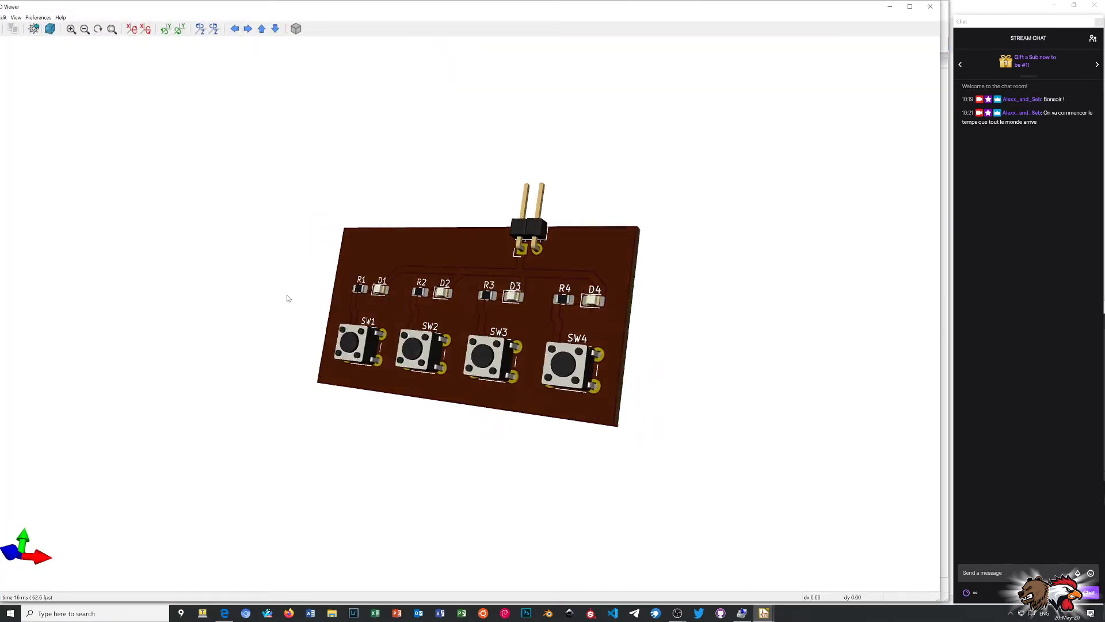
{"action": "left_click_drag", "start_coordinate": [469, 374], "coordinate": [492, 236]}
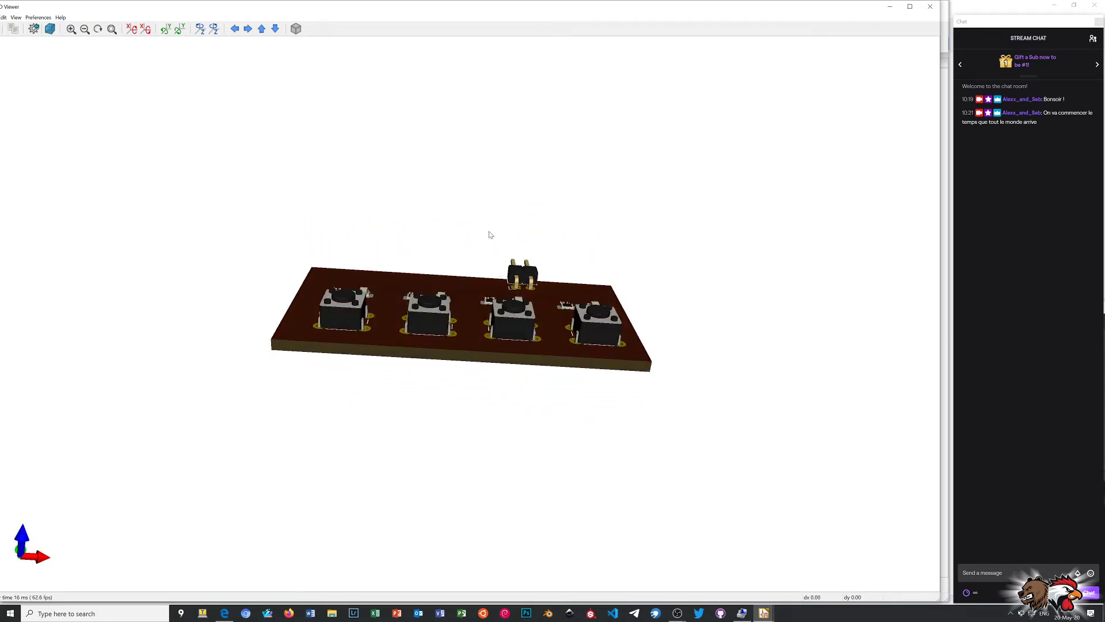
{"action": "mouse_move", "coordinate": [467, 365]}
{"action": "left_mouse_down"}
{"action": "mouse_move", "coordinate": [469, 178]}
{"action": "mouse_move", "coordinate": [486, 79]}
{"action": "mouse_move", "coordinate": [507, 229]}
{"action": "mouse_move", "coordinate": [496, 314]}
{"action": "mouse_move", "coordinate": [456, 412]}
{"action": "mouse_move", "coordinate": [440, 371]}
{"action": "mouse_move", "coordinate": [455, 268]}
{"action": "mouse_move", "coordinate": [484, 274]}
{"action": "mouse_move", "coordinate": [464, 441]}
{"action": "left_mouse_up"}
{"action": "mouse_move", "coordinate": [469, 309]}
{"action": "left_mouse_down"}
{"action": "mouse_move", "coordinate": [447, 425]}
{"action": "mouse_move", "coordinate": [425, 417]}
{"action": "mouse_move", "coordinate": [408, 534]}
{"action": "left_mouse_up"}
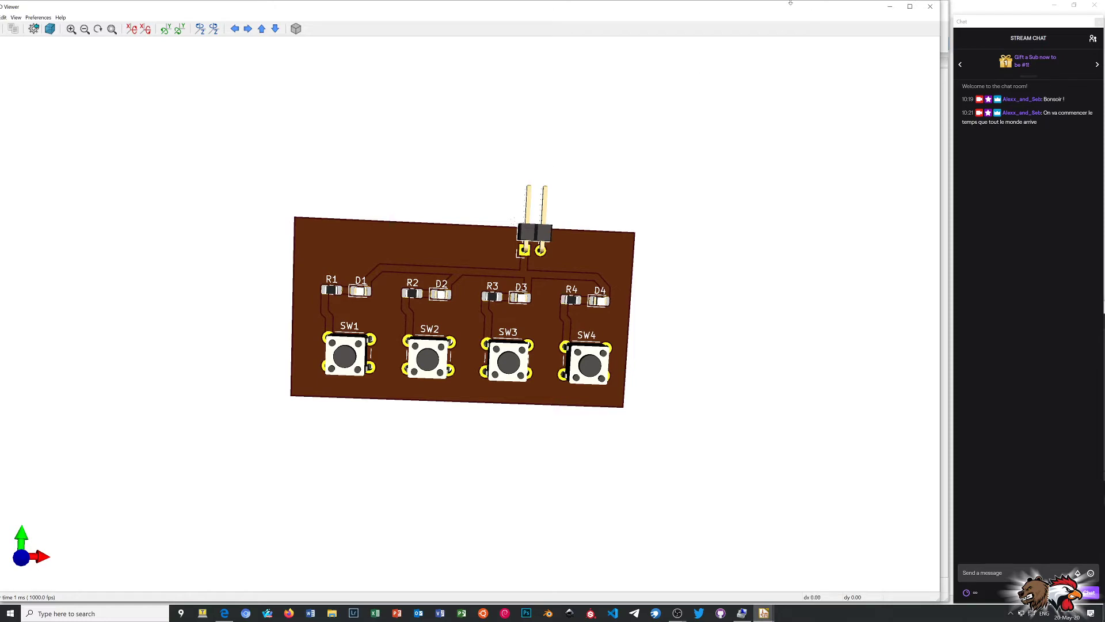
{"action": "left_click", "coordinate": [931, 8]}
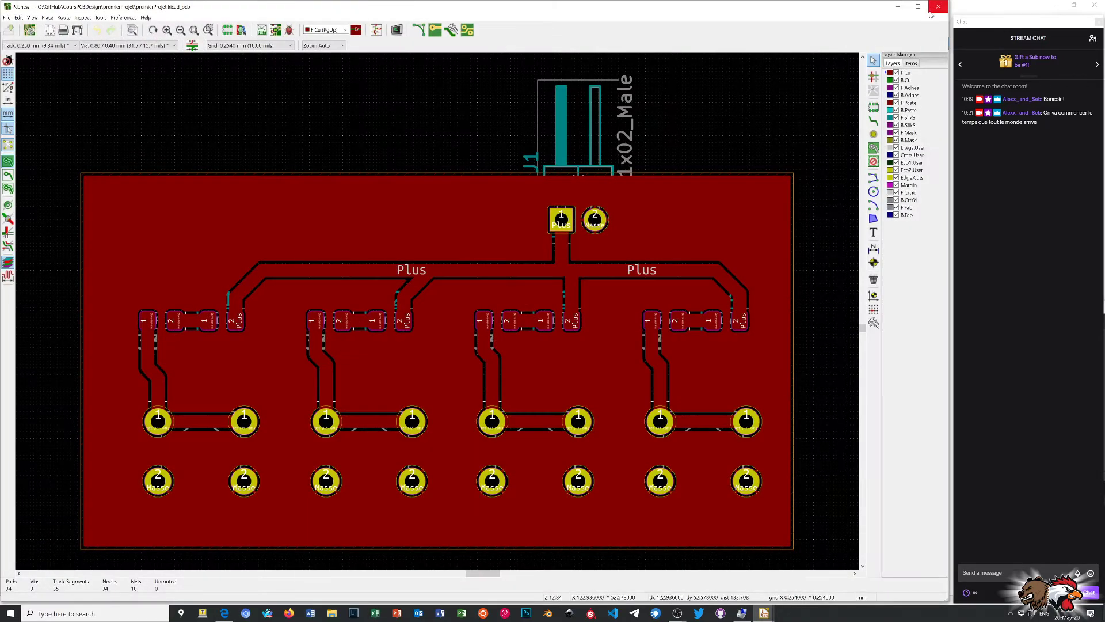
Close Pcbnew, Eeschema and the KiCad project manager
{"action": "left_click", "coordinate": [939, 8]}
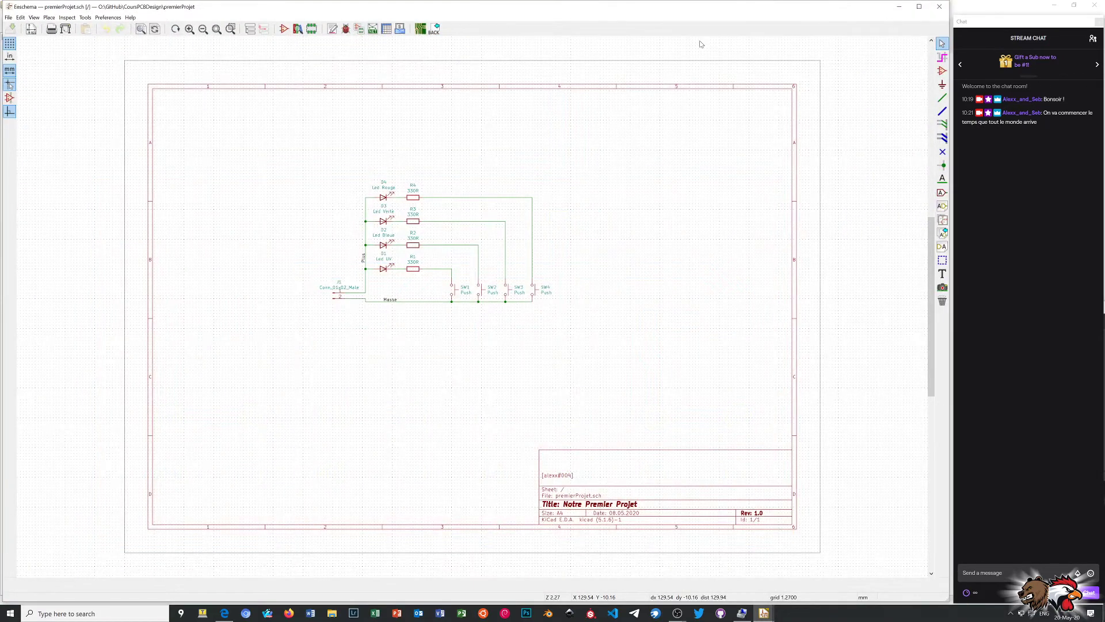
{"action": "left_click", "coordinate": [939, 10]}
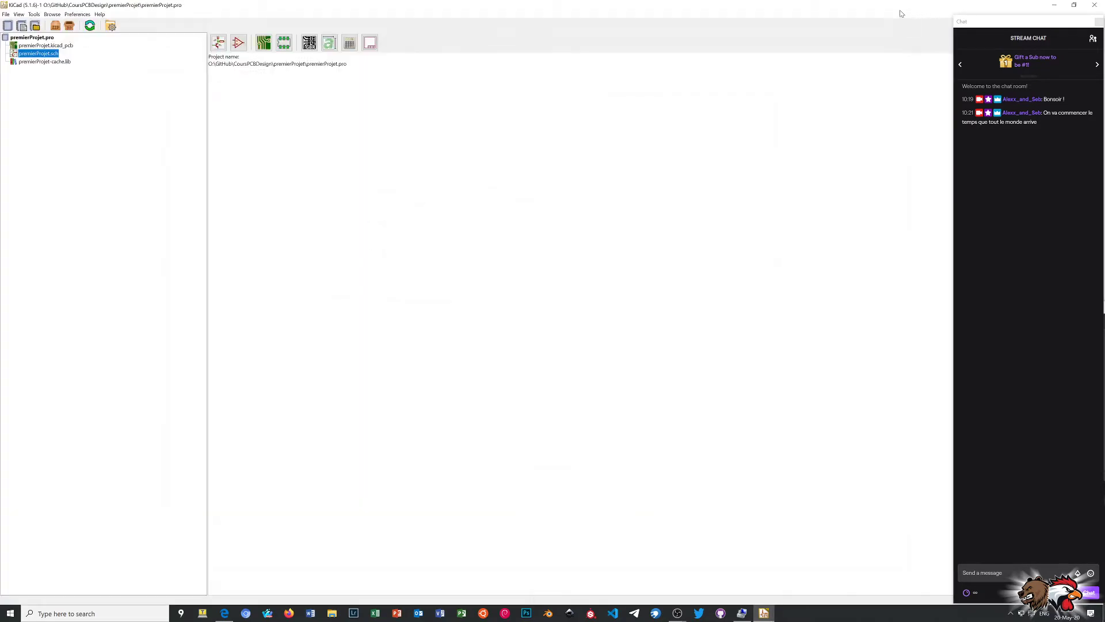
{"action": "left_click", "coordinate": [1099, 5]}
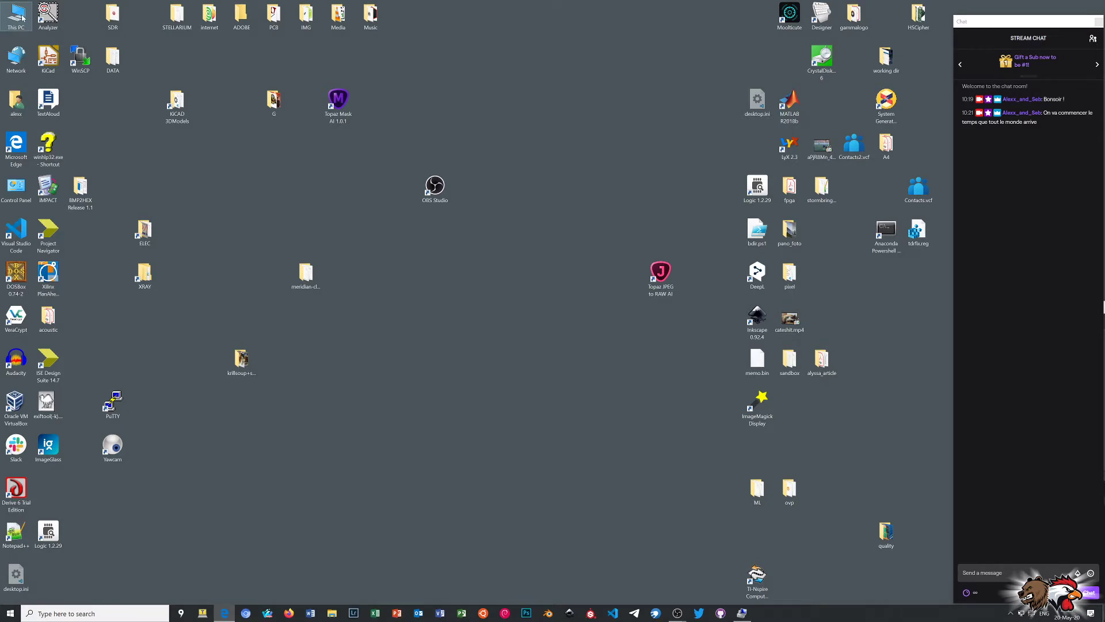
Browse to ELEC > GitHub > CoursPCBDesign > Sharp G850-Interface in File Explorer
{"action": "double_click", "coordinate": [145, 233]}
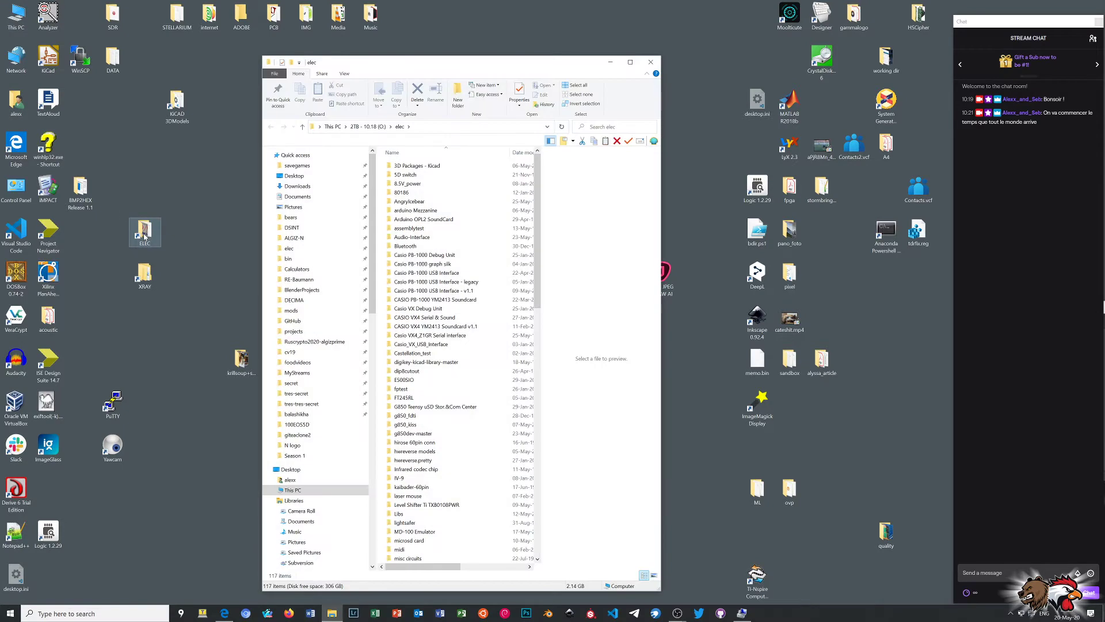
{"action": "mouse_move", "coordinate": [293, 331]}
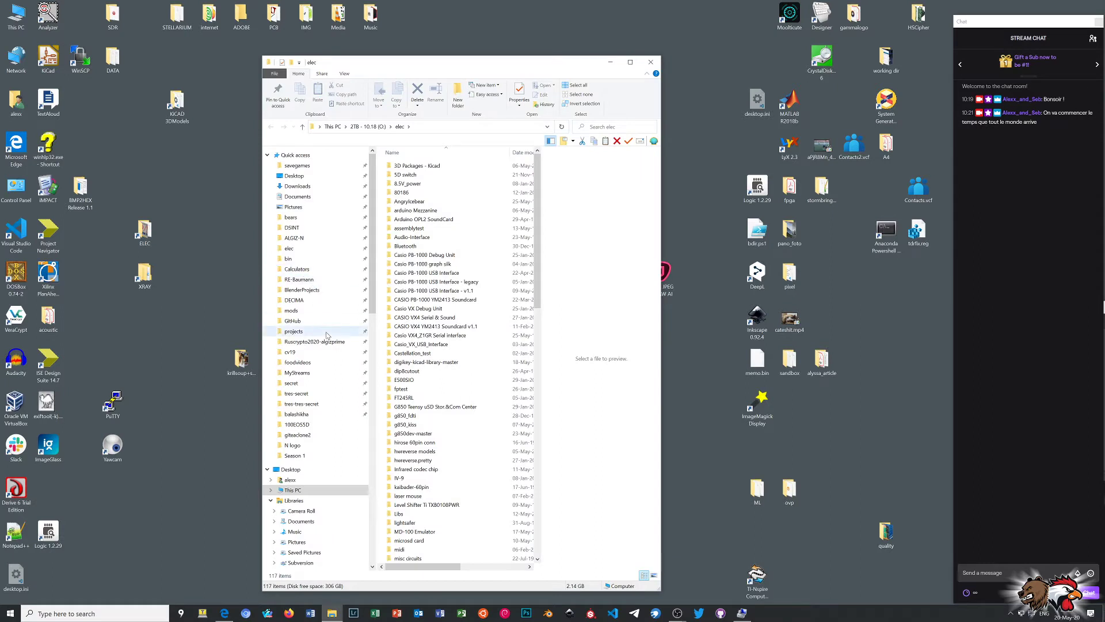
{"action": "left_click", "coordinate": [307, 323]}
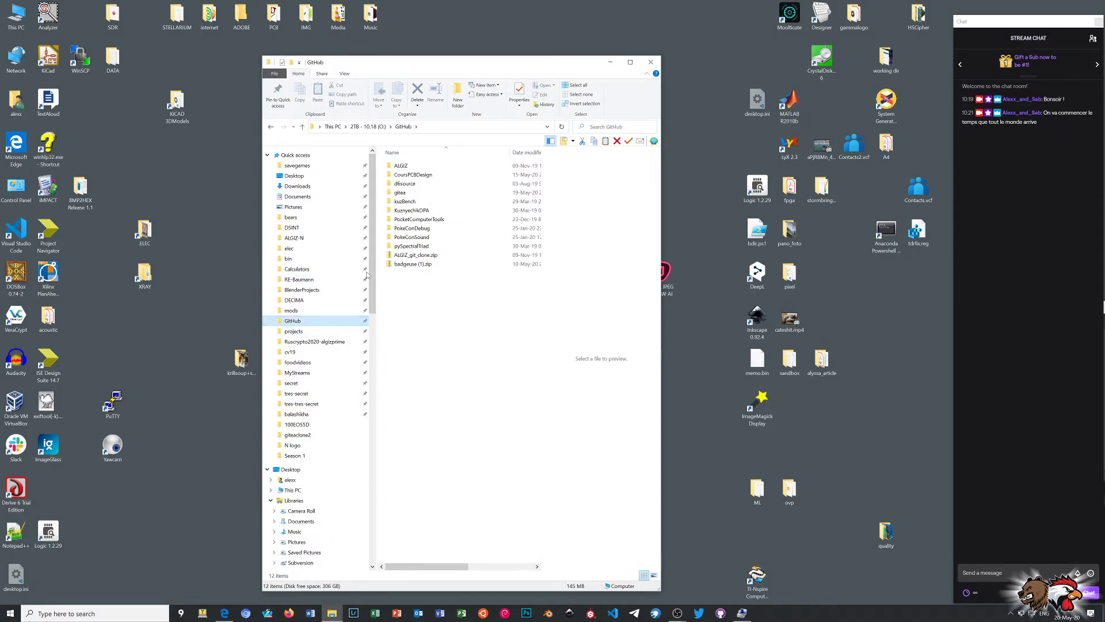
{"action": "double_click", "coordinate": [411, 175]}
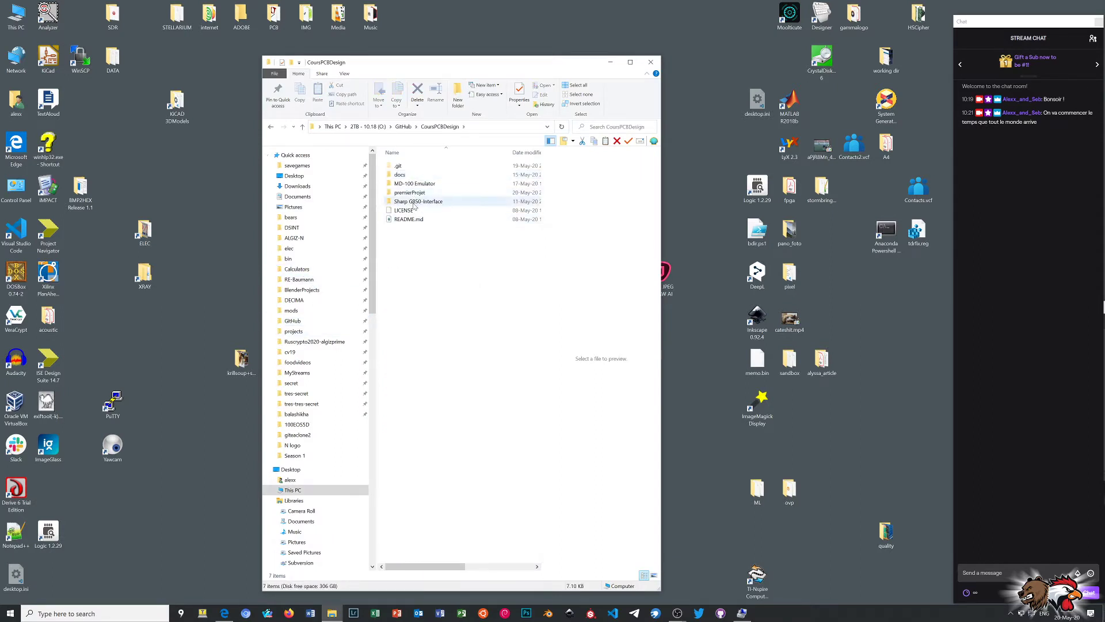
{"action": "double_click", "coordinate": [414, 203]}
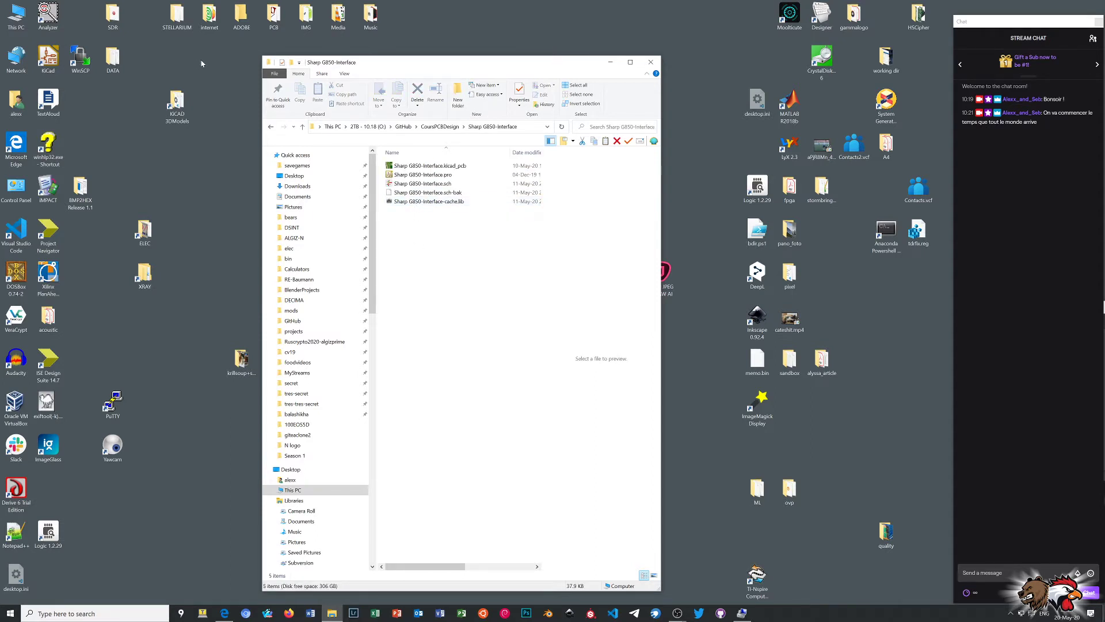
Open the Sharp G850-Interface project schematic and run ERC: 0 errors, 0 warnings
{"action": "double_click", "coordinate": [402, 176]}
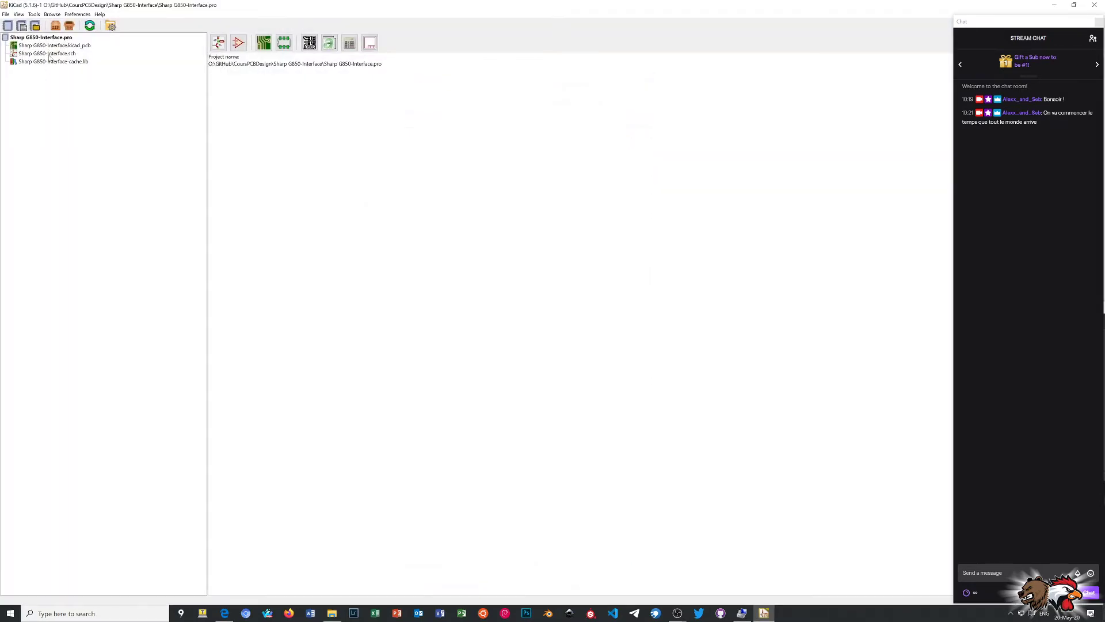
{"action": "double_click", "coordinate": [49, 53]}
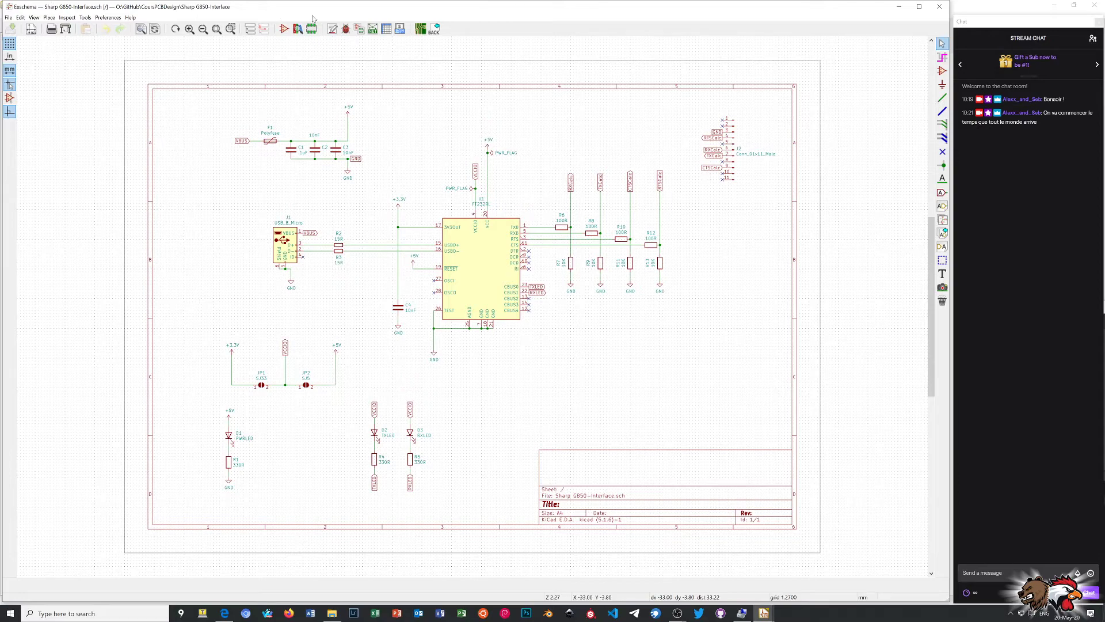
{"action": "left_click", "coordinate": [346, 29]}
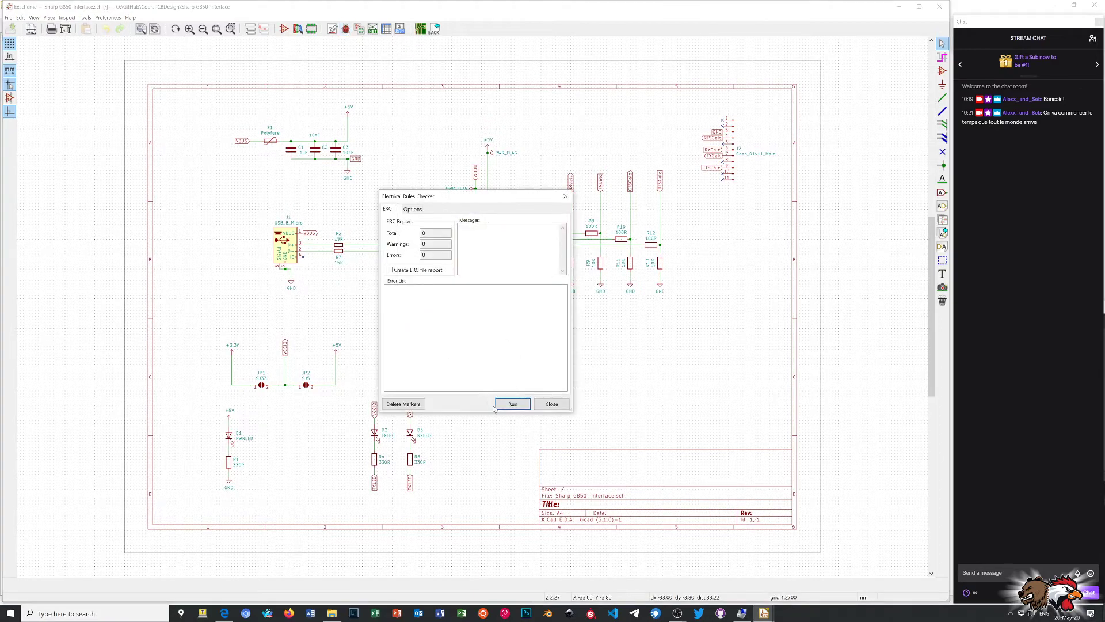
{"action": "left_click", "coordinate": [553, 404]}
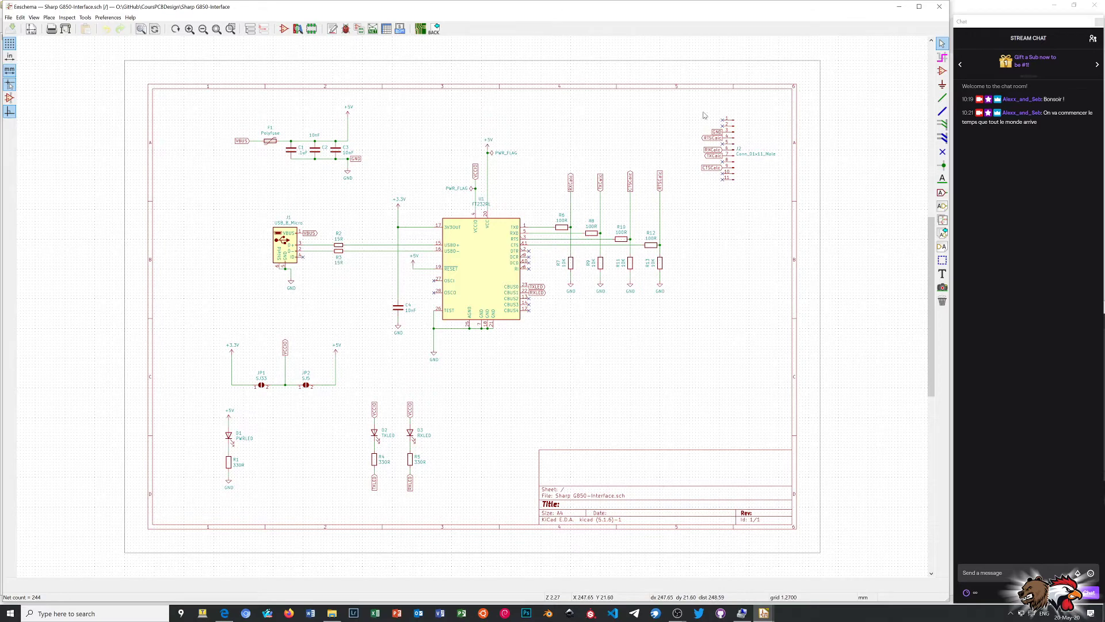
Duplicate connector J2, place the copy below it, and save the schematic
{"action": "left_click_drag", "start_coordinate": [706, 108], "coordinate": [767, 208]}
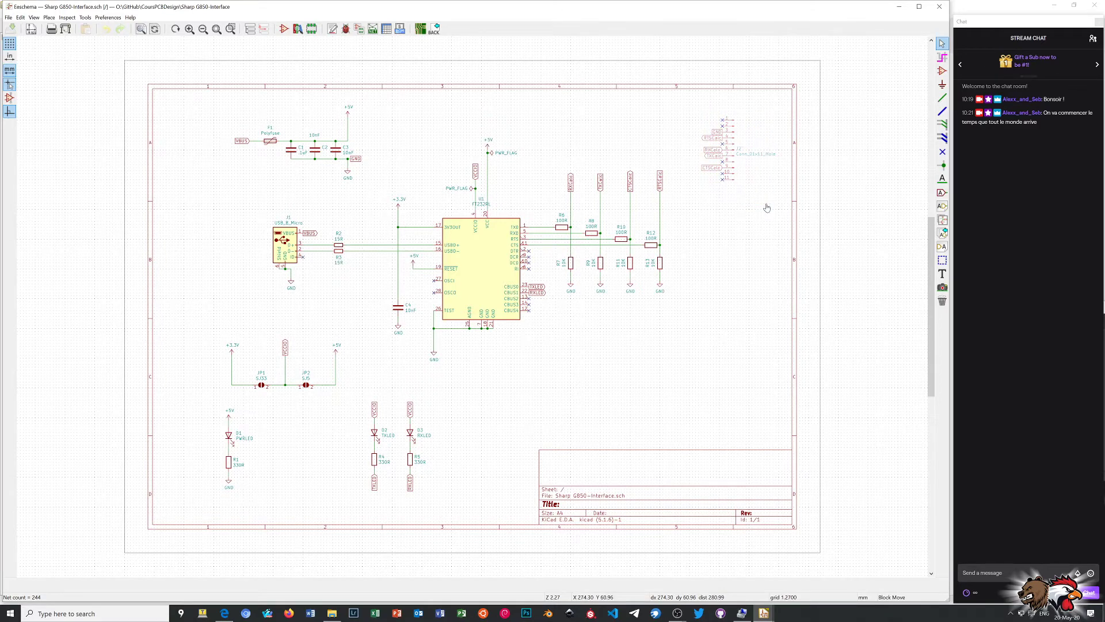
{"action": "left_click", "coordinate": [767, 207]}
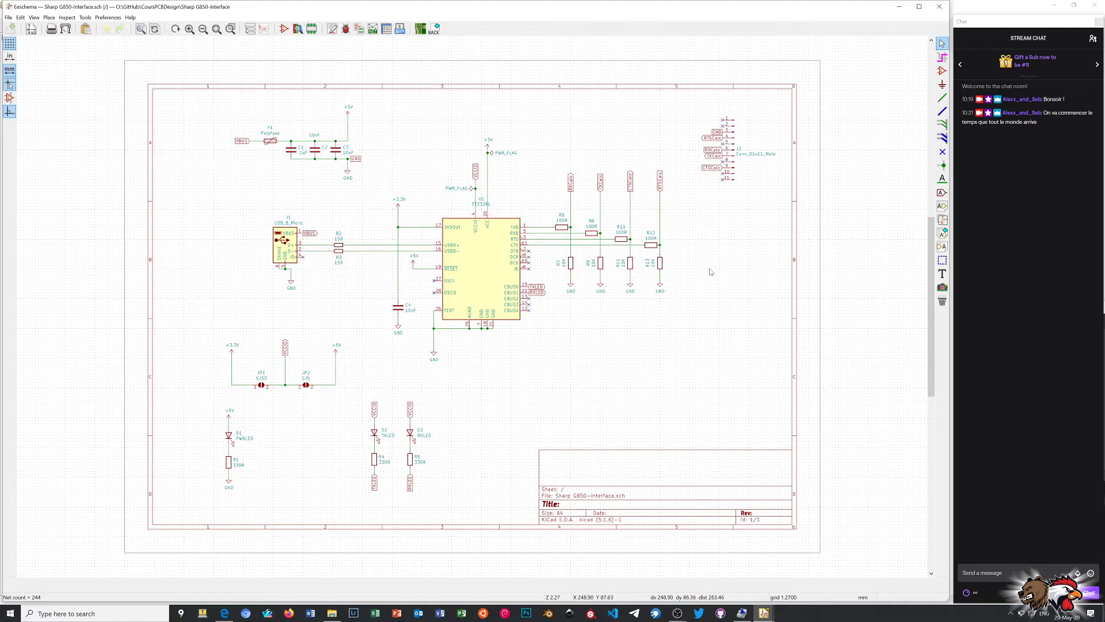
{"action": "key", "text": "ctrl+v"}
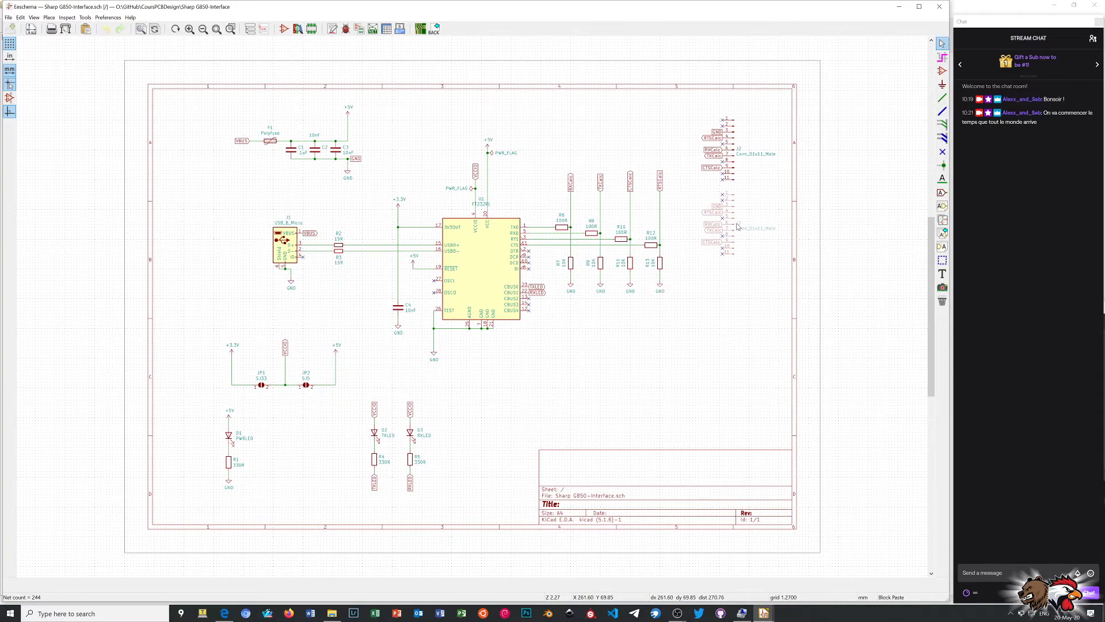
{"action": "left_click", "coordinate": [738, 226]}
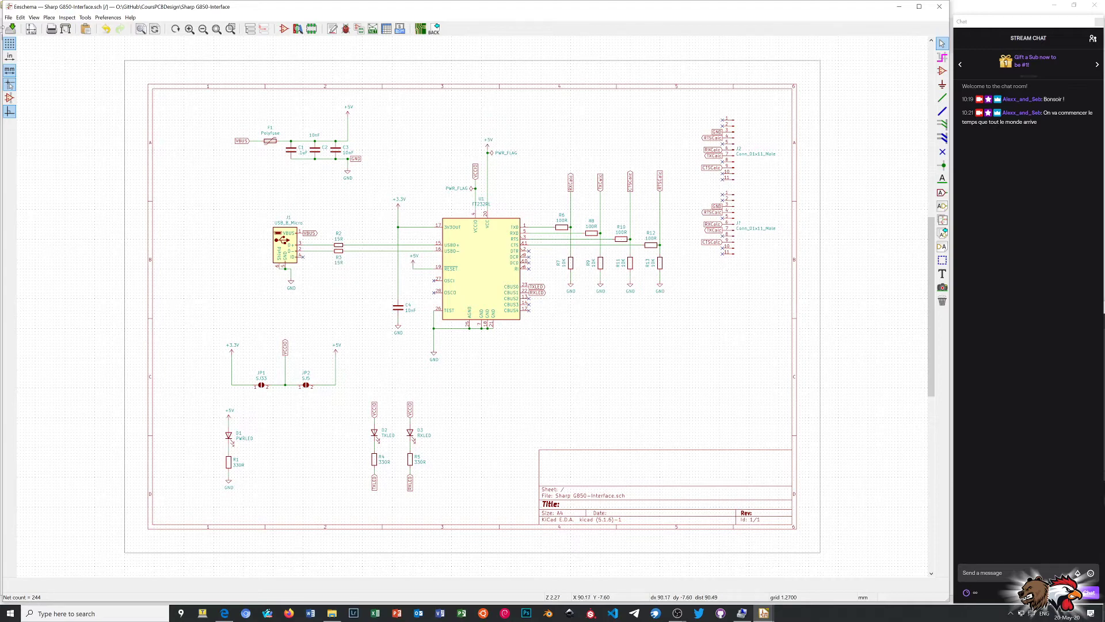
{"action": "left_click", "coordinate": [12, 32]}
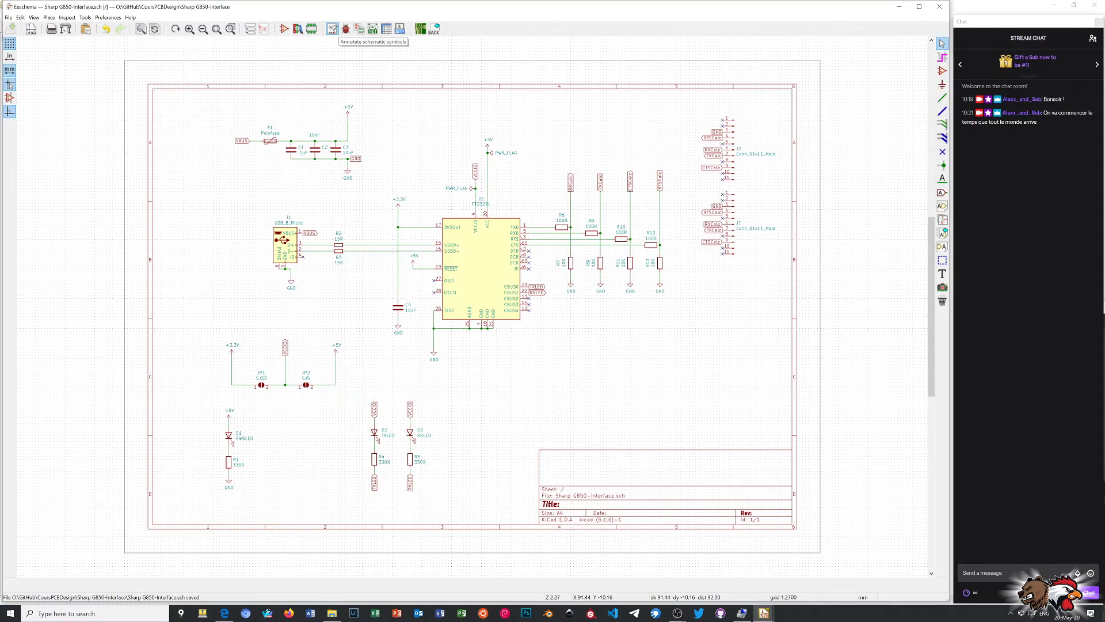
Annotate the schematic so the new 11-pin connector is numbered J3
{"action": "left_click", "coordinate": [332, 29]}
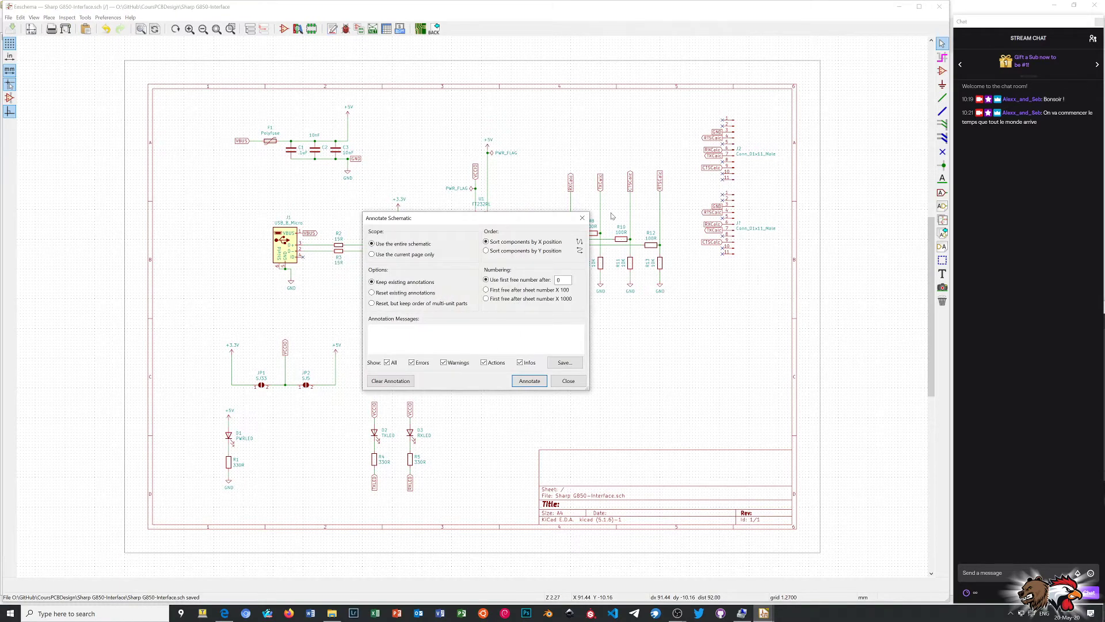
{"action": "left_click", "coordinate": [535, 384]}
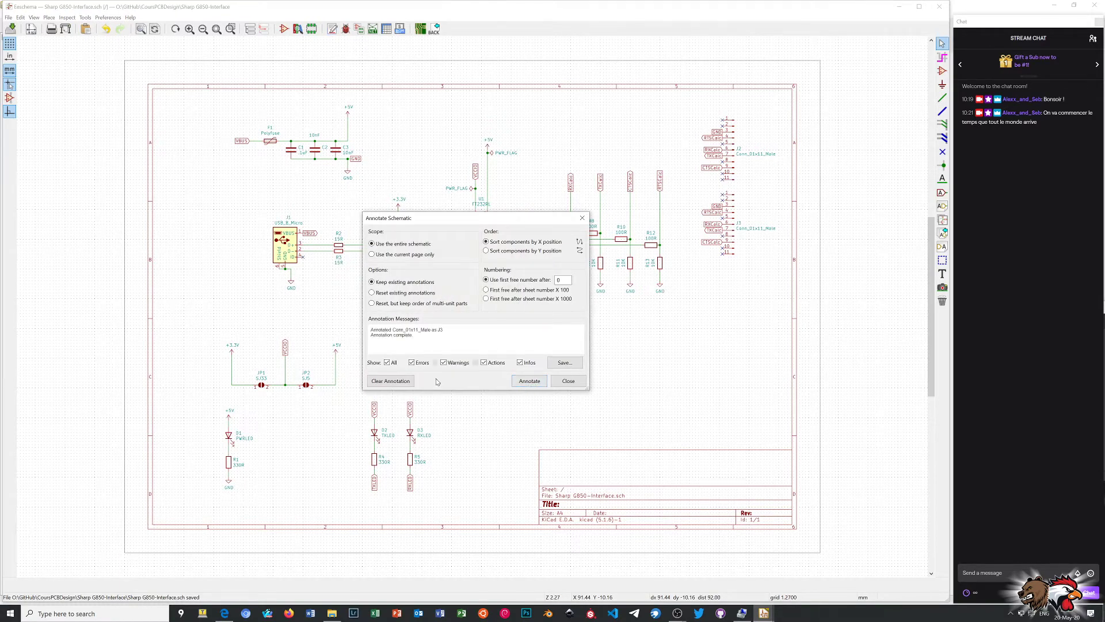
{"action": "left_click", "coordinate": [574, 383]}
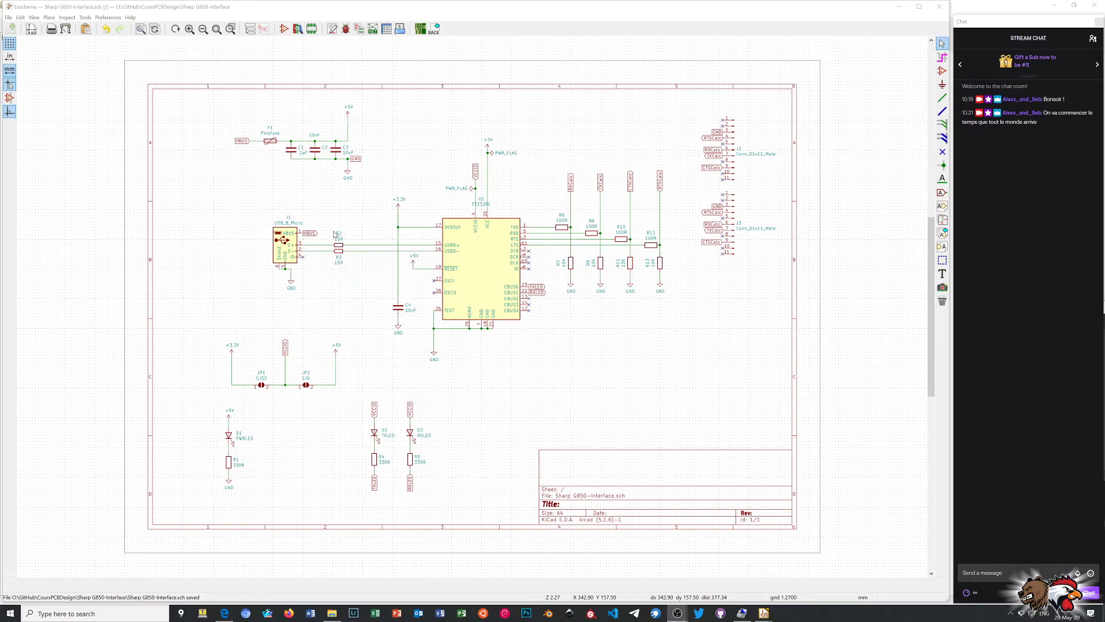
Zoom the schematic toward the F1 polyfuse and C1–C3 decoupling capacitors
{"action": "scroll", "coordinate": [322, 236], "scroll_direction": "up", "scroll_amount": 1}
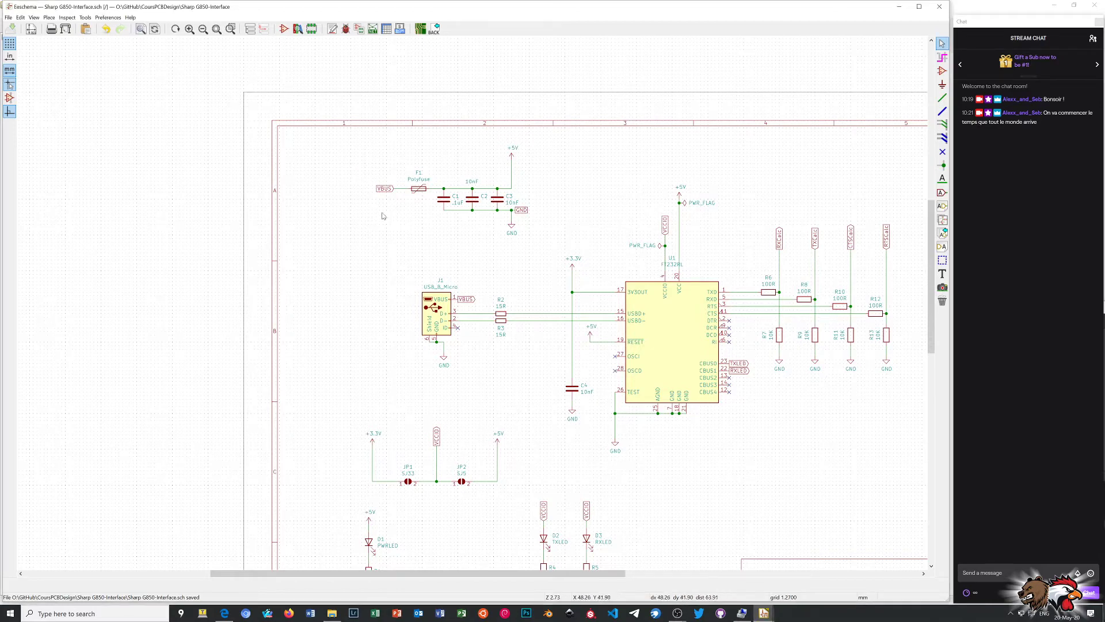
Move F1 further left on VBUS and search the symbol chooser for 'bead'
{"action": "mouse_move", "coordinate": [368, 156]}
{"action": "left_mouse_down"}
{"action": "mouse_move", "coordinate": [436, 218]}
{"action": "mouse_move", "coordinate": [405, 223]}
{"action": "left_mouse_up"}
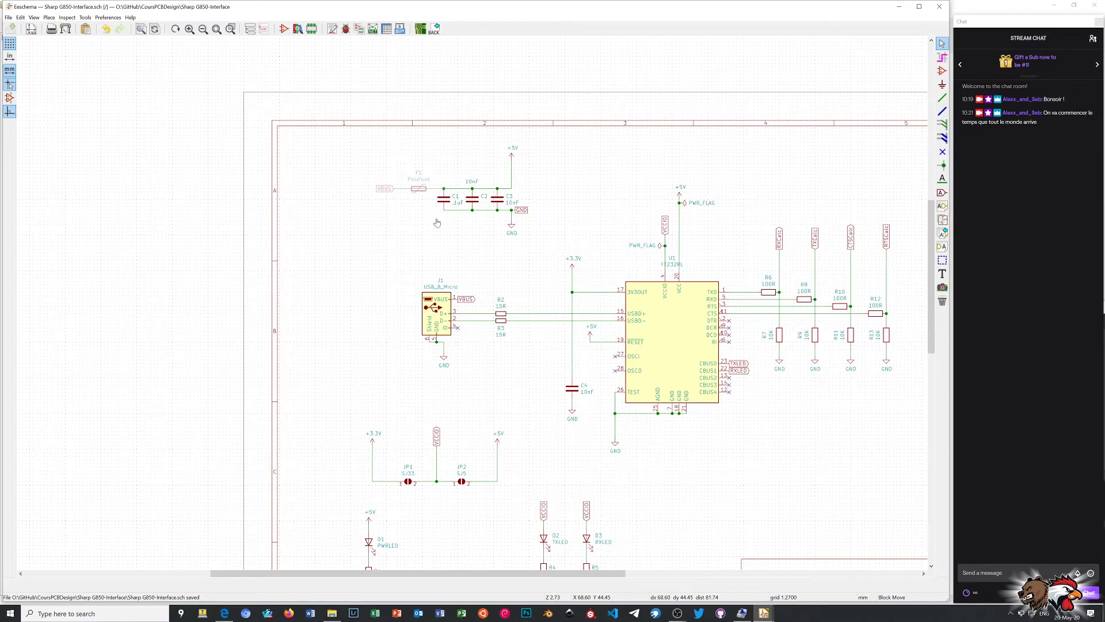
{"action": "left_click", "coordinate": [405, 222]}
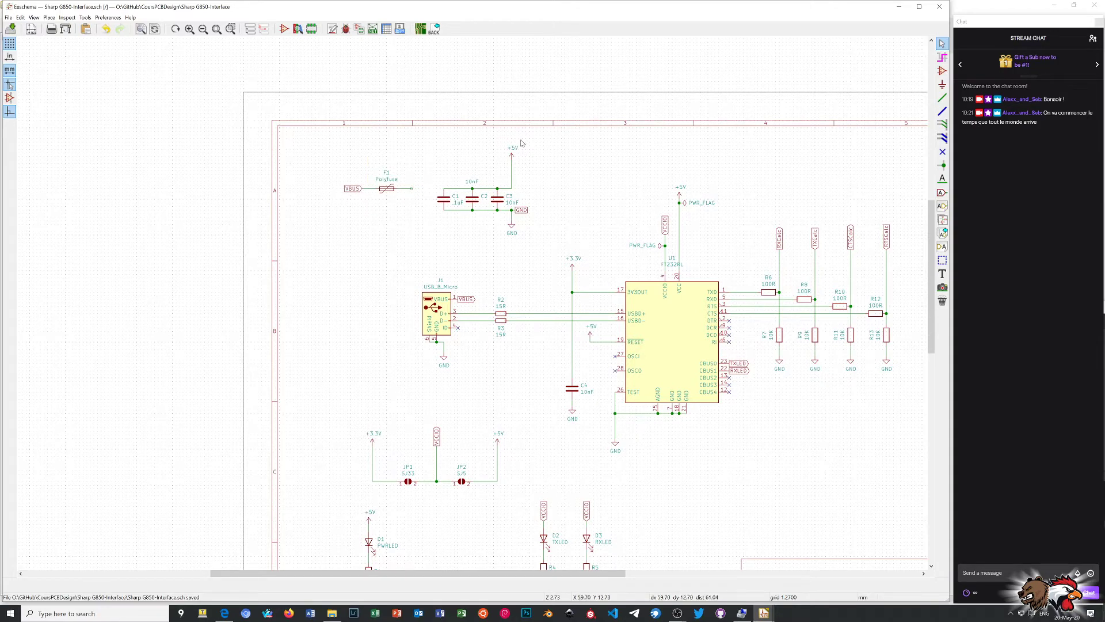
{"action": "left_click", "coordinate": [943, 70]}
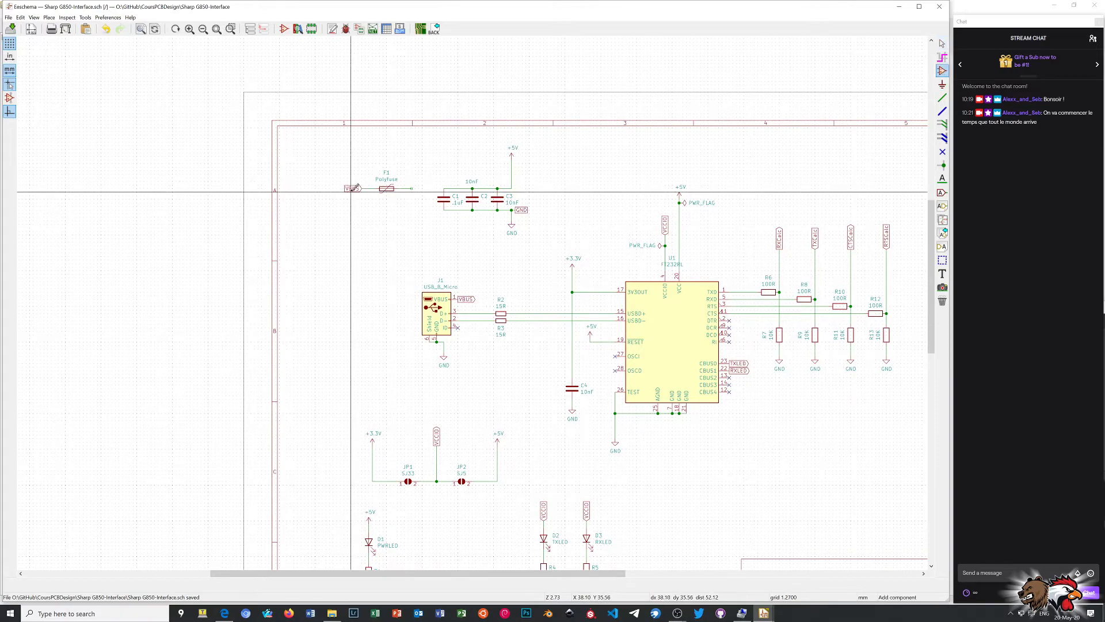
{"action": "left_click", "coordinate": [412, 188]}
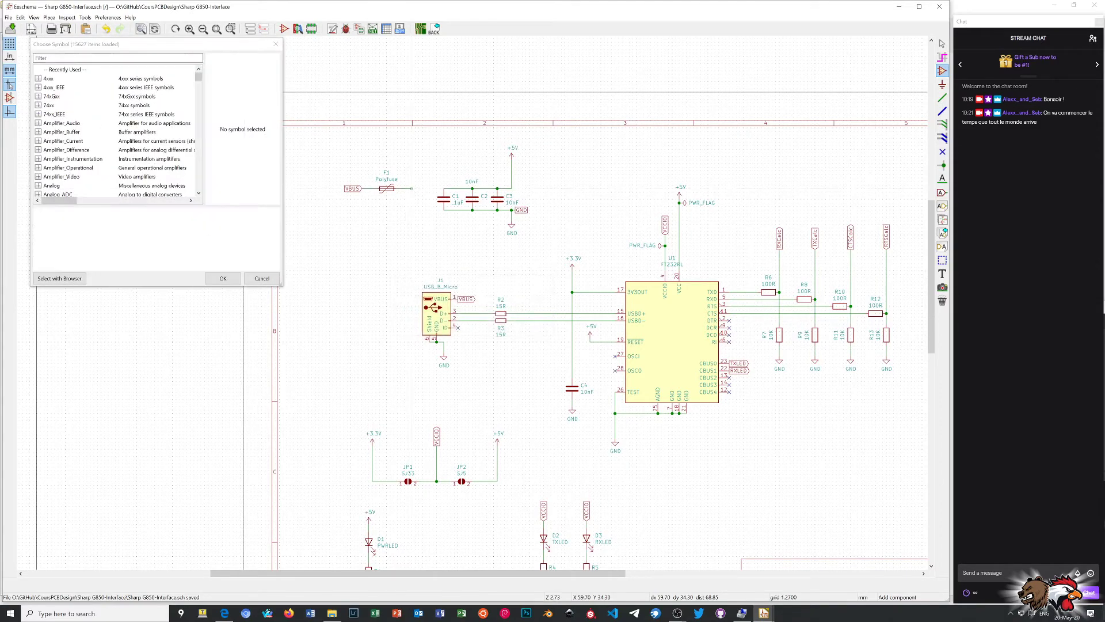
{"action": "type", "text": "lea"}
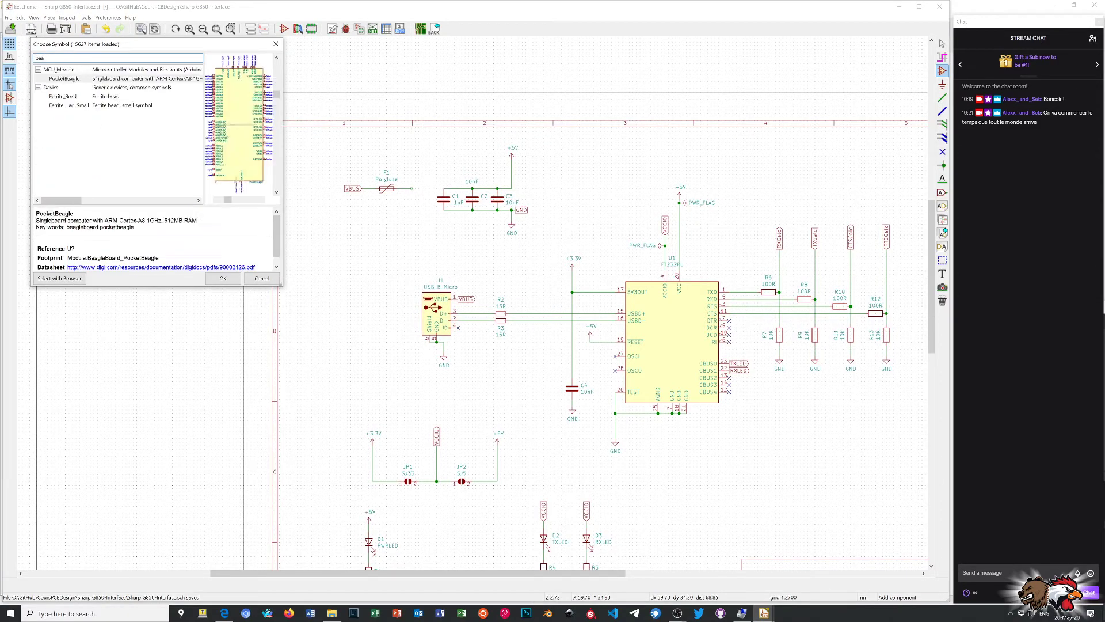
{"action": "type", "text": "d"}
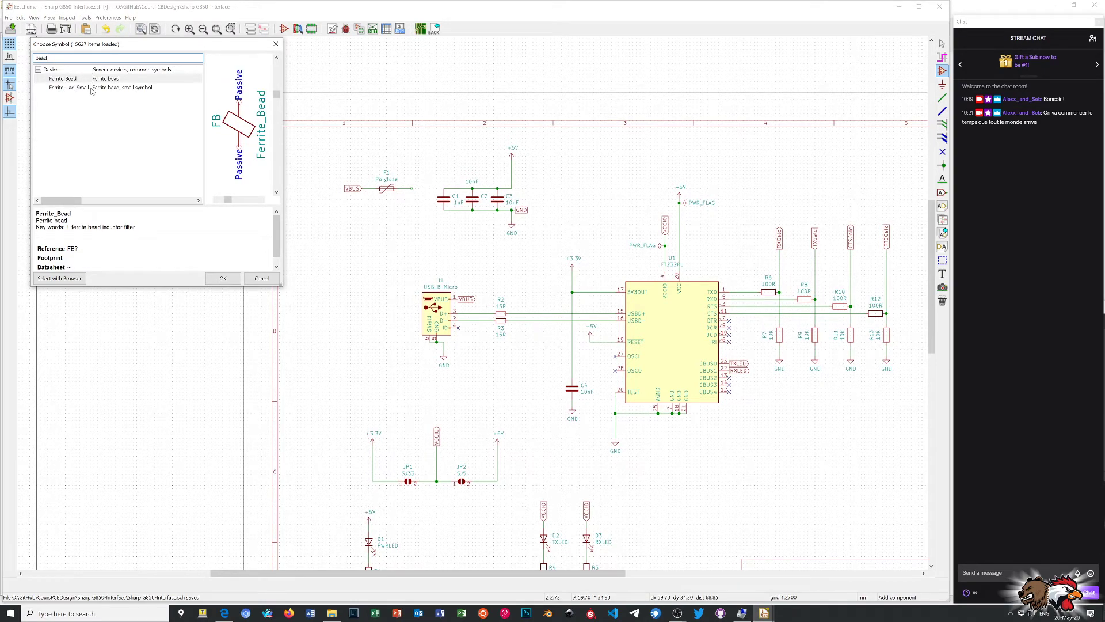
Place a Ferrite_Bead_Small after F1 and wire it to the +5V capacitors
{"action": "double_click", "coordinate": [69, 88]}
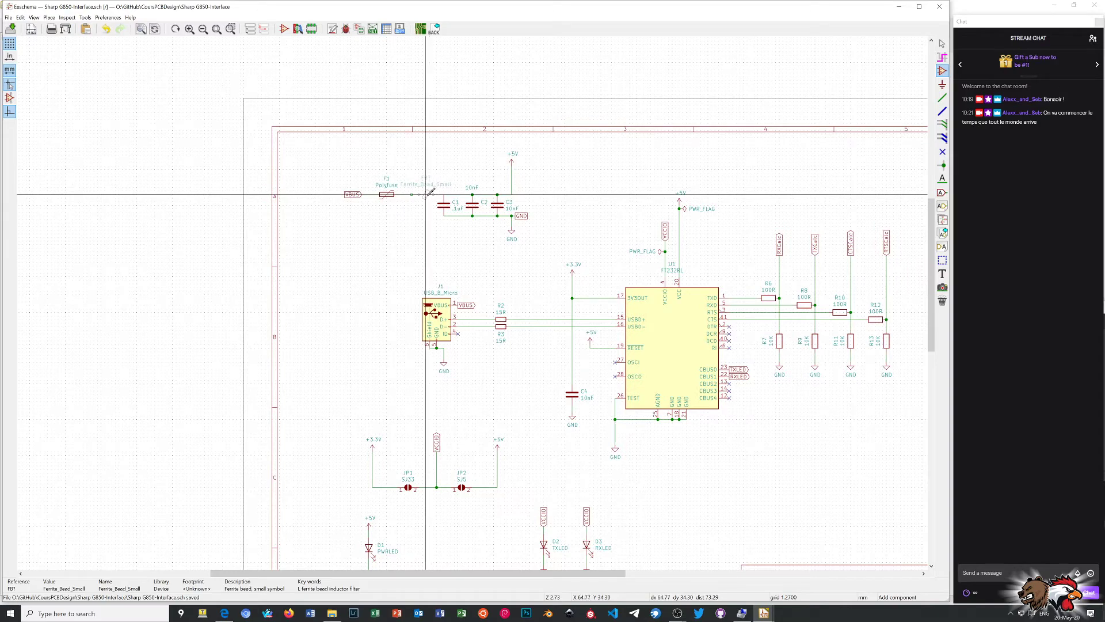
{"action": "left_click", "coordinate": [426, 194]}
{"action": "right_click", "coordinate": [409, 234]}
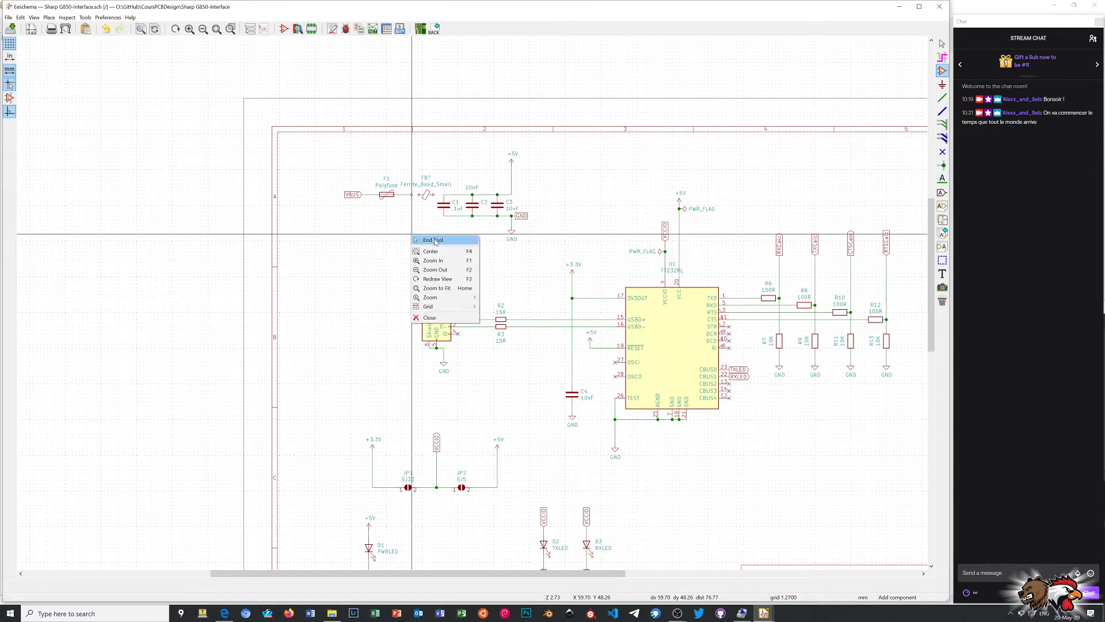
{"action": "left_click", "coordinate": [435, 242]}
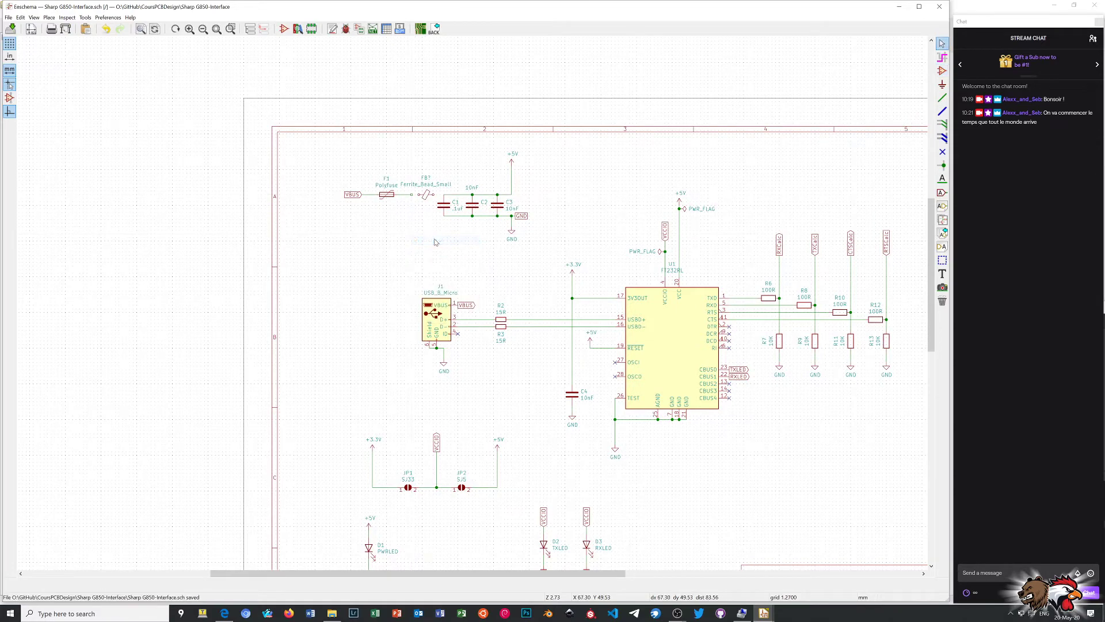
{"action": "left_click", "coordinate": [942, 99]}
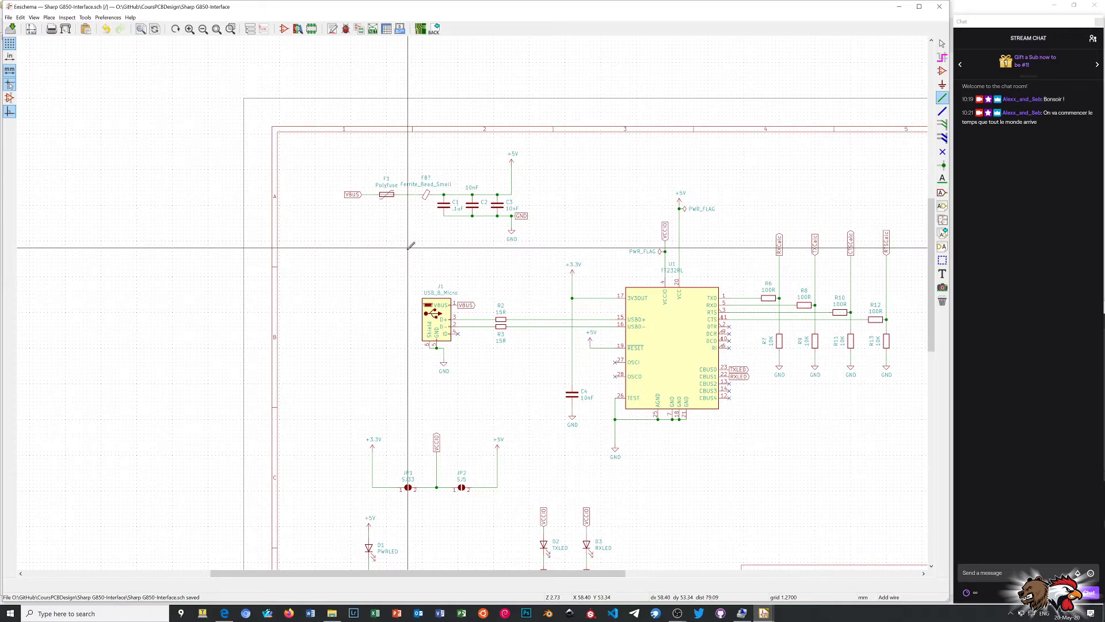
{"action": "right_click", "coordinate": [576, 181]}
Stop wire drawing and annotate the schematic so the new ferrite bead becomes FB1
{"action": "left_click", "coordinate": [623, 187]}
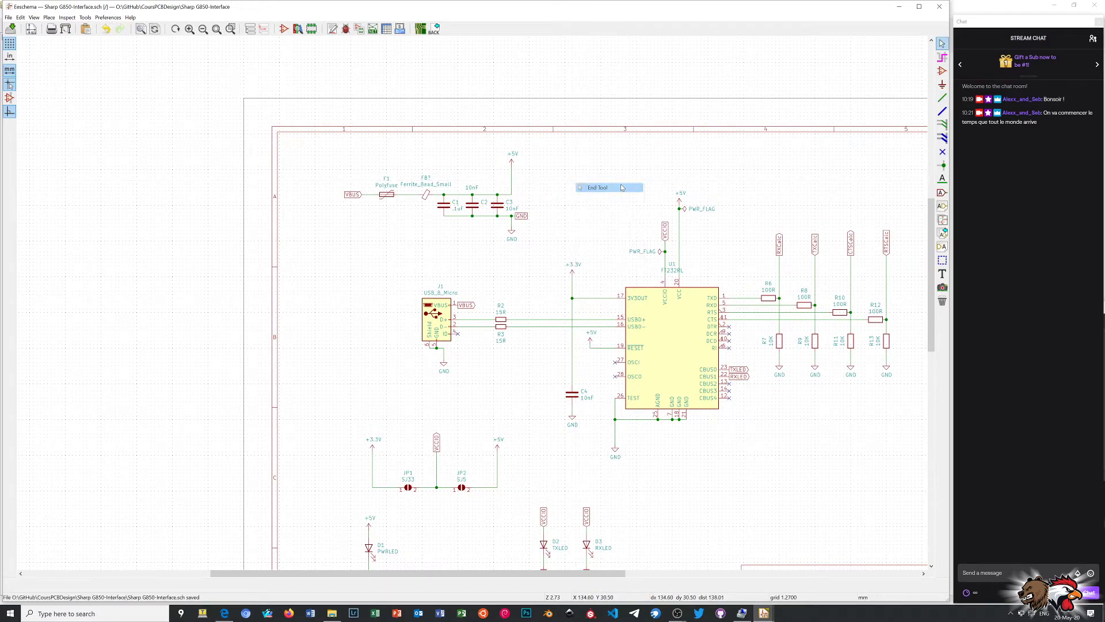
{"action": "left_click", "coordinate": [332, 29]}
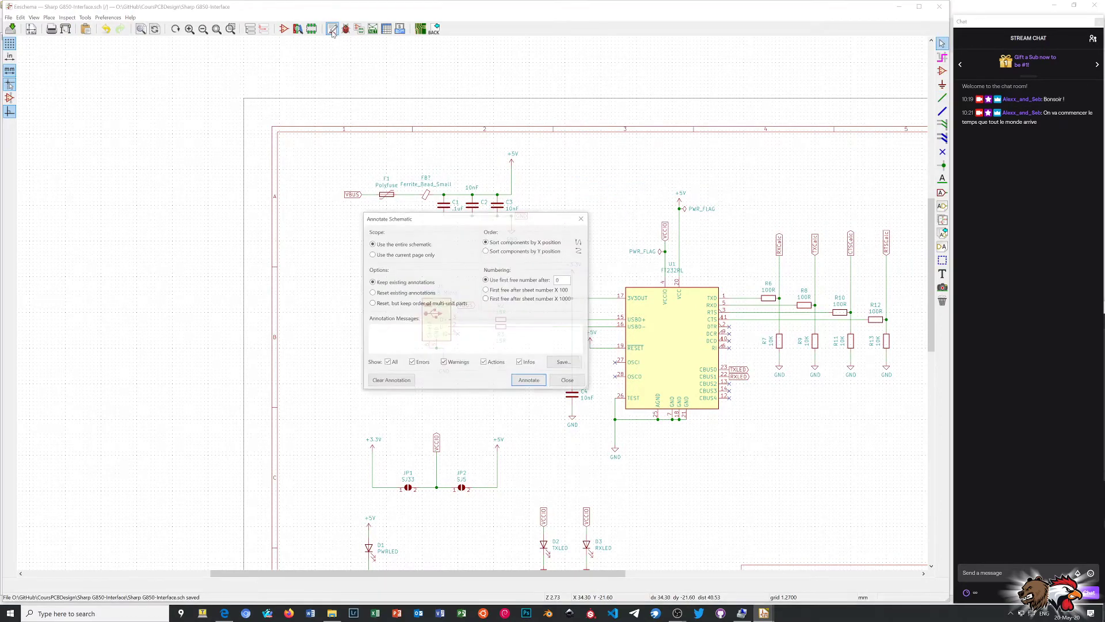
{"action": "left_click", "coordinate": [529, 381]}
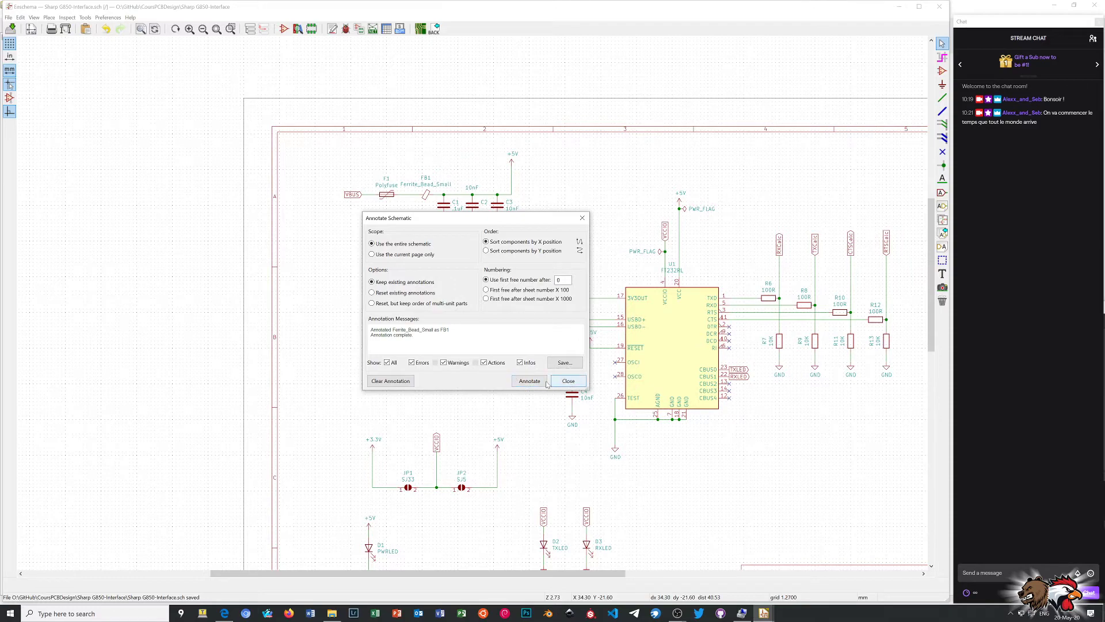
{"action": "left_click", "coordinate": [570, 382]}
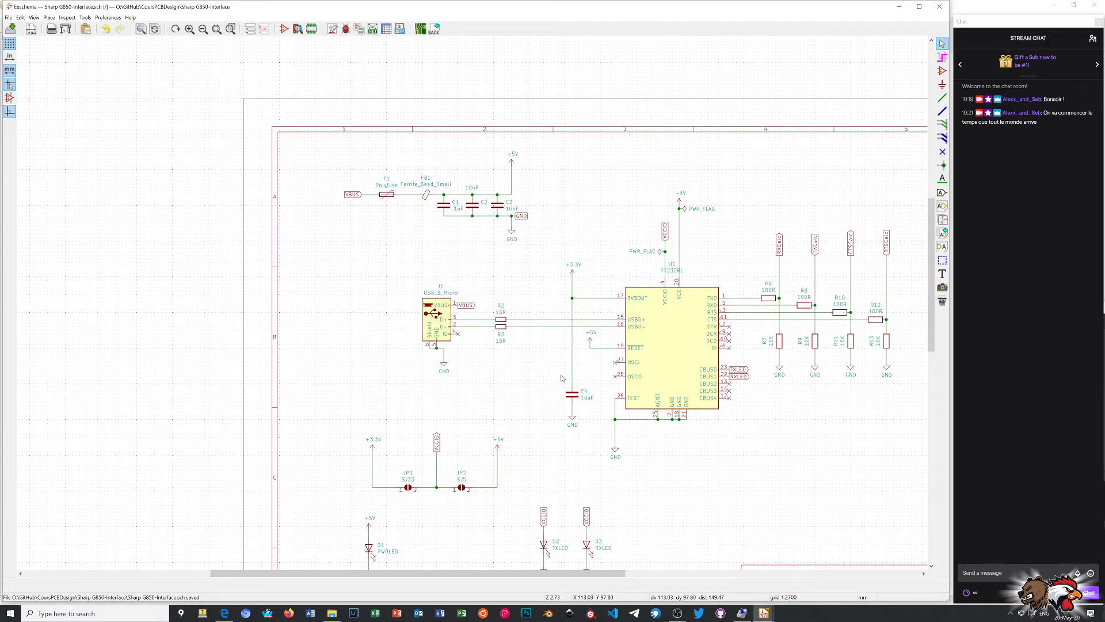
{"action": "scroll", "coordinate": [559, 390], "scroll_direction": "down", "scroll_amount": 1}
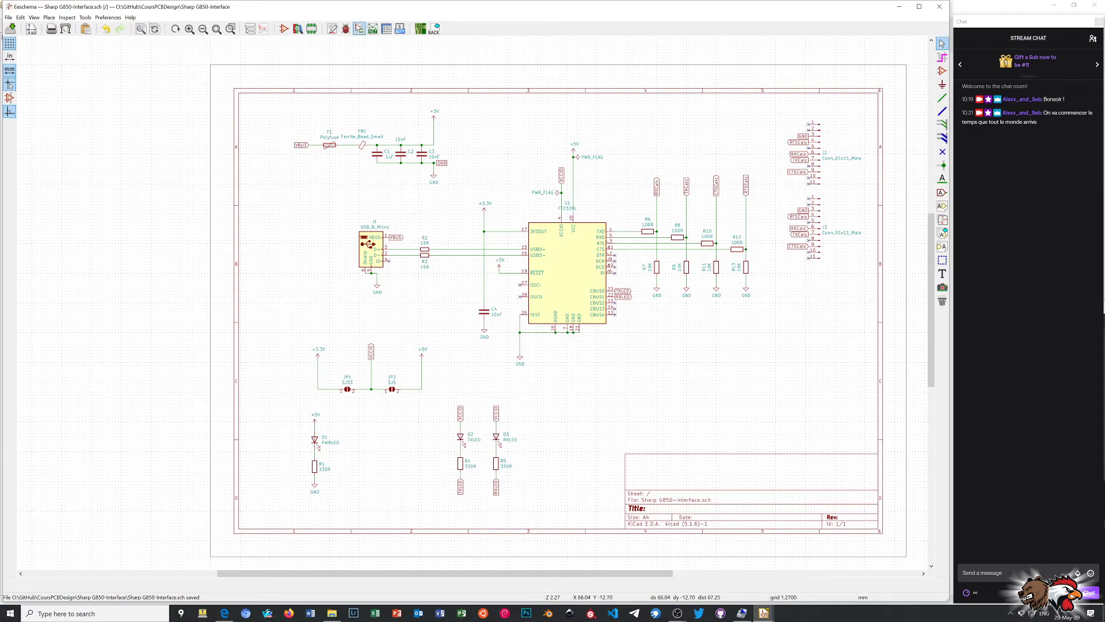
Open the Assign Footprints tool for all schematic symbols
{"action": "left_click", "coordinate": [359, 28]}
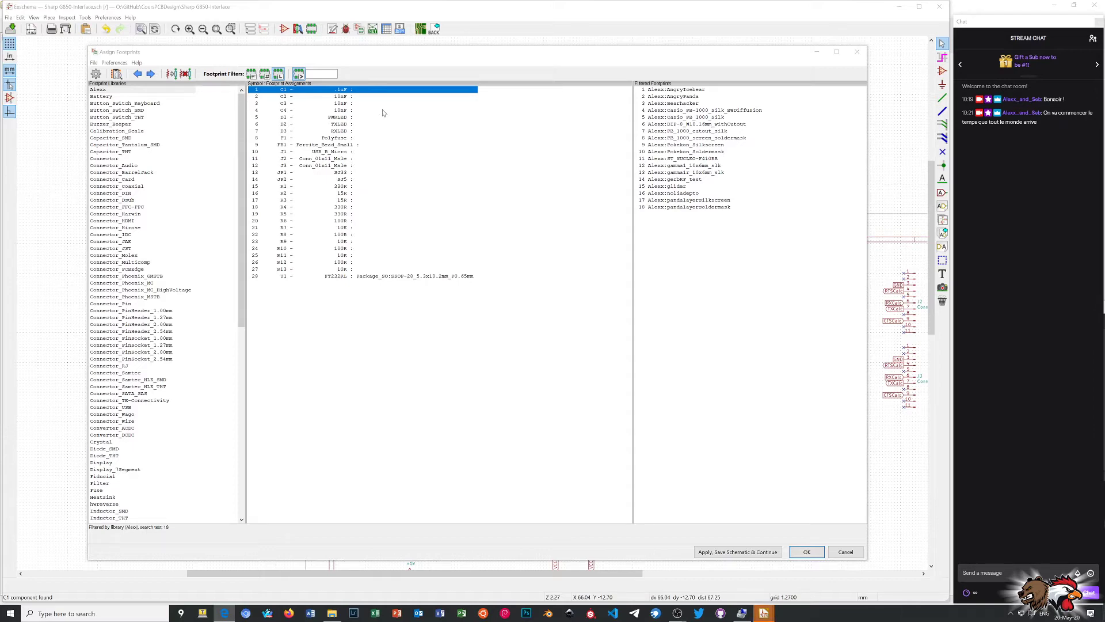
Browse the footprint libraries and list the Capacitor_SMD footprints
{"action": "scroll", "coordinate": [173, 193], "scroll_direction": "down", "scroll_amount": 7}
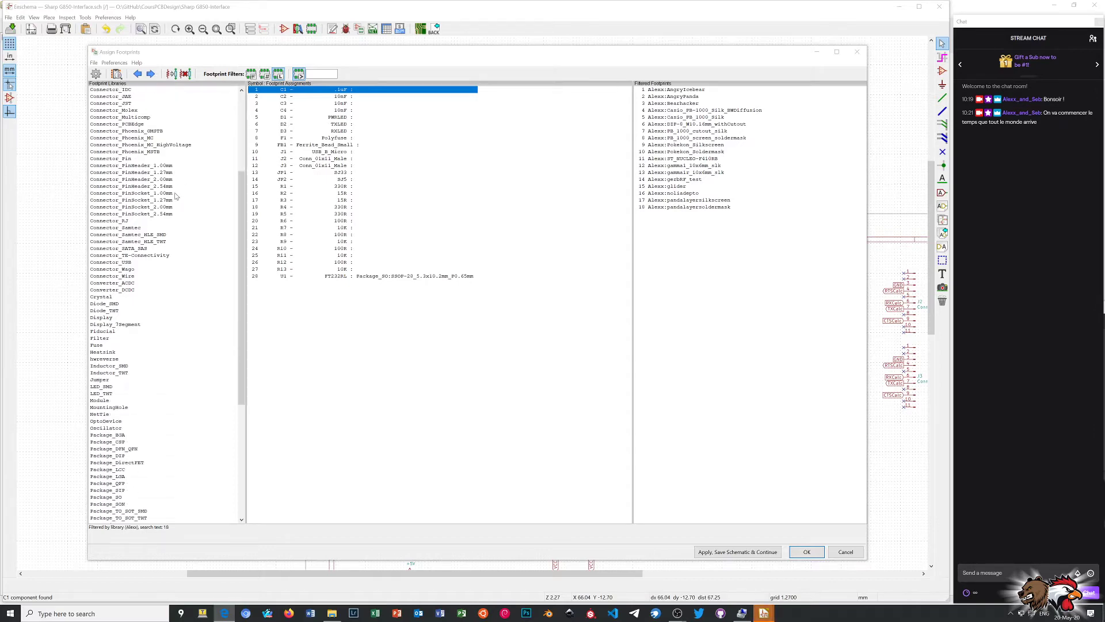
{"action": "scroll", "coordinate": [175, 196], "scroll_direction": "down", "scroll_amount": 1}
{"action": "scroll", "coordinate": [175, 196], "scroll_direction": "up", "scroll_amount": 1}
{"action": "scroll", "coordinate": [175, 197], "scroll_direction": "up", "scroll_amount": 2}
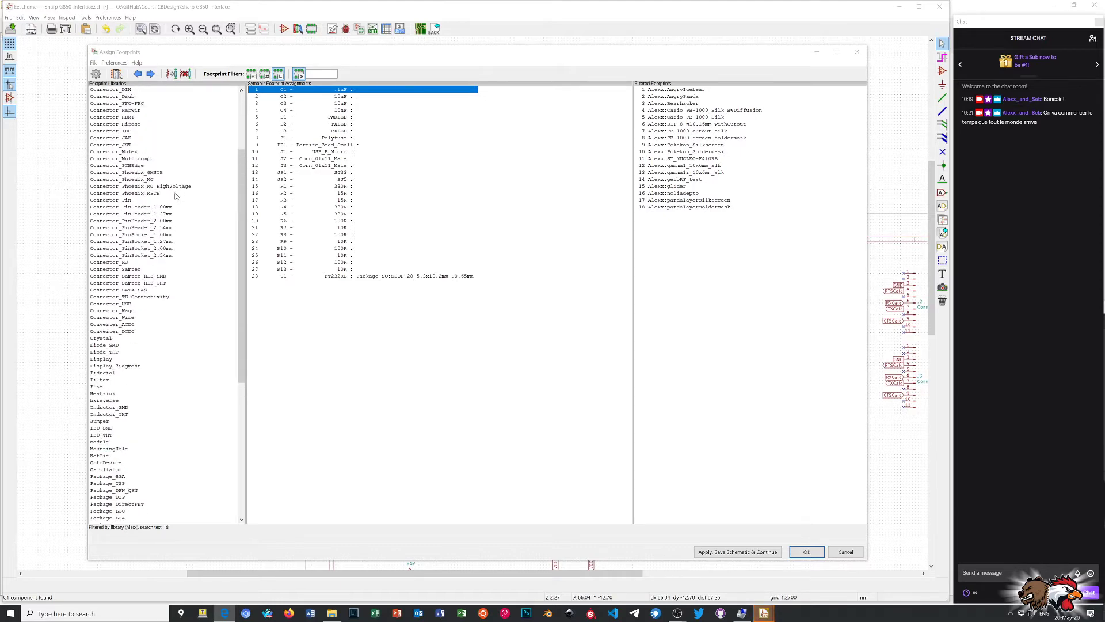
{"action": "scroll", "coordinate": [175, 196], "scroll_direction": "down", "scroll_amount": 1}
{"action": "scroll", "coordinate": [176, 196], "scroll_direction": "down", "scroll_amount": 1}
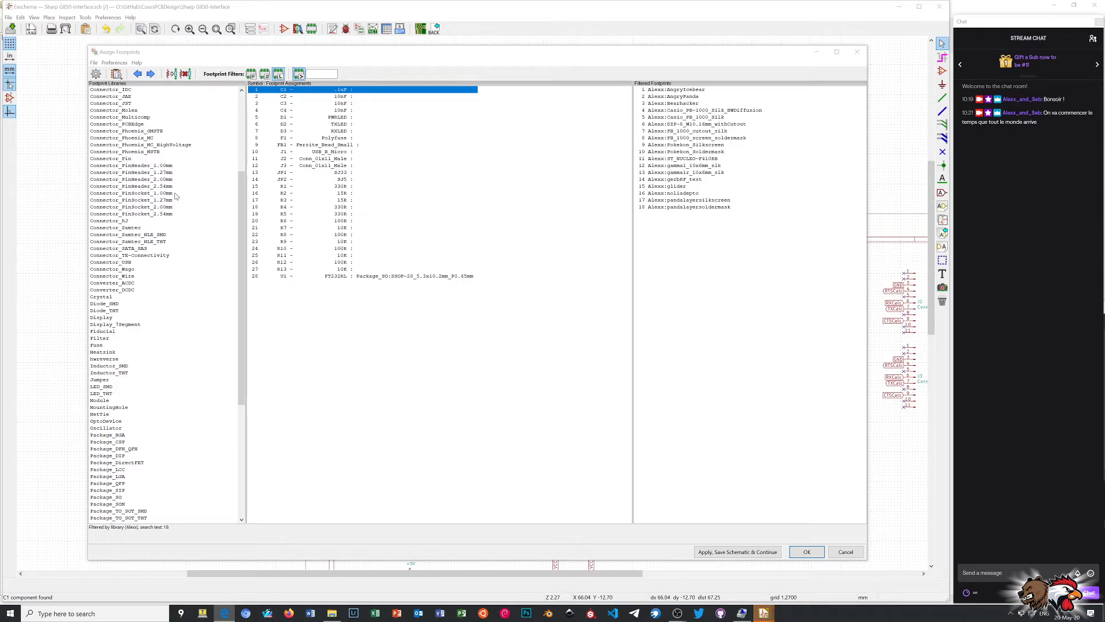
{"action": "scroll", "coordinate": [176, 196], "scroll_direction": "up", "scroll_amount": 2}
{"action": "scroll", "coordinate": [176, 196], "scroll_direction": "up", "scroll_amount": 1}
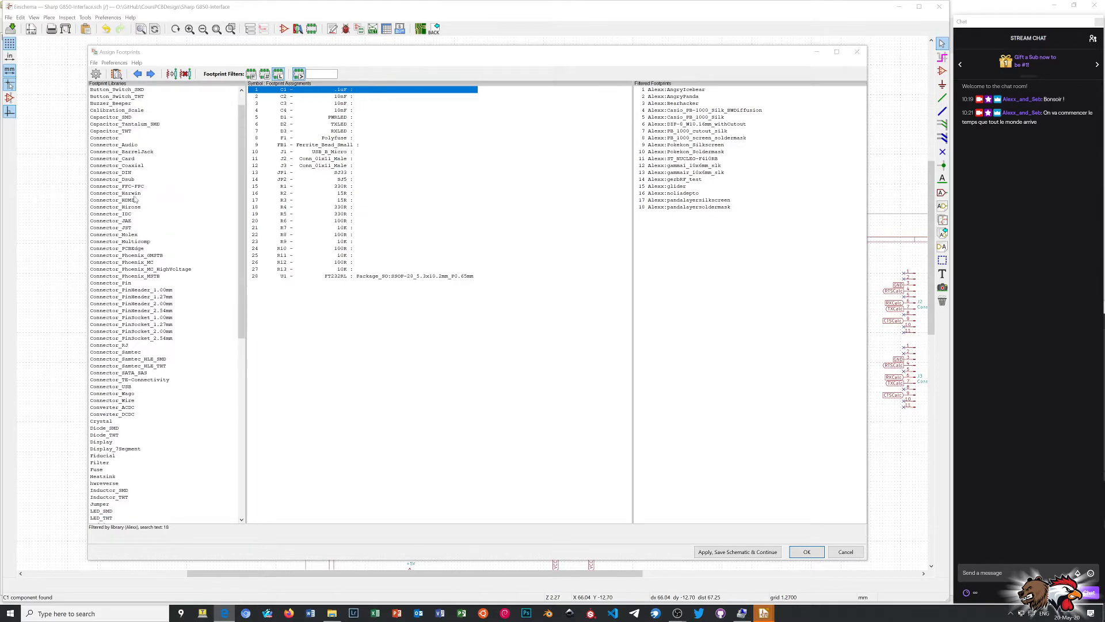
{"action": "left_click", "coordinate": [107, 118]}
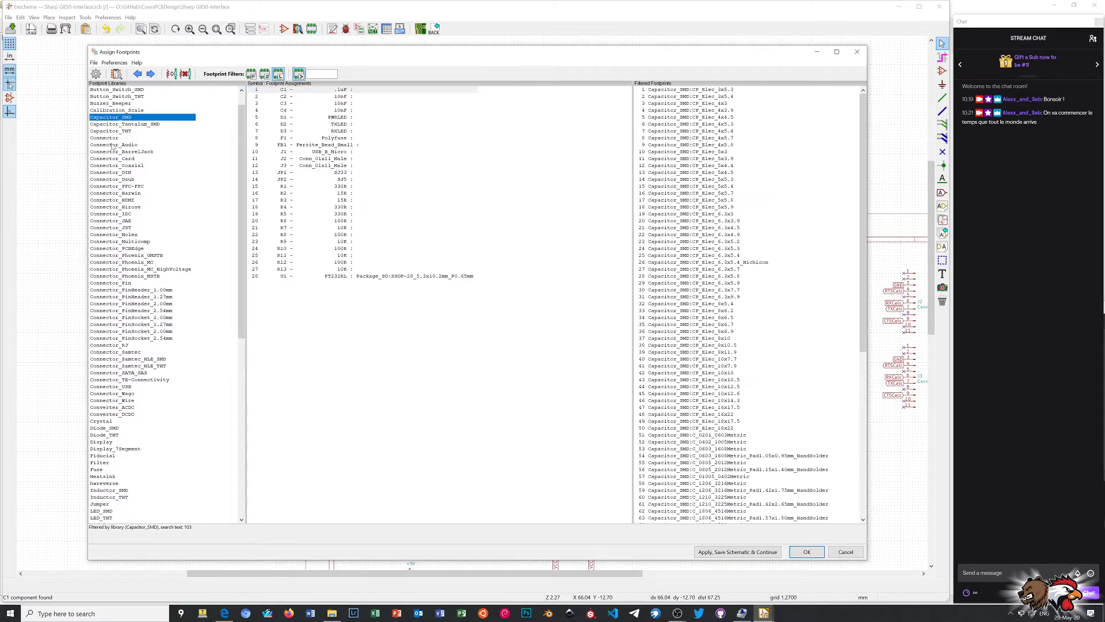
{"action": "scroll", "coordinate": [726, 164], "scroll_direction": "down", "scroll_amount": 1}
{"action": "scroll", "coordinate": [726, 164], "scroll_direction": "down", "scroll_amount": 5}
{"action": "scroll", "coordinate": [727, 164], "scroll_direction": "down", "scroll_amount": 7}
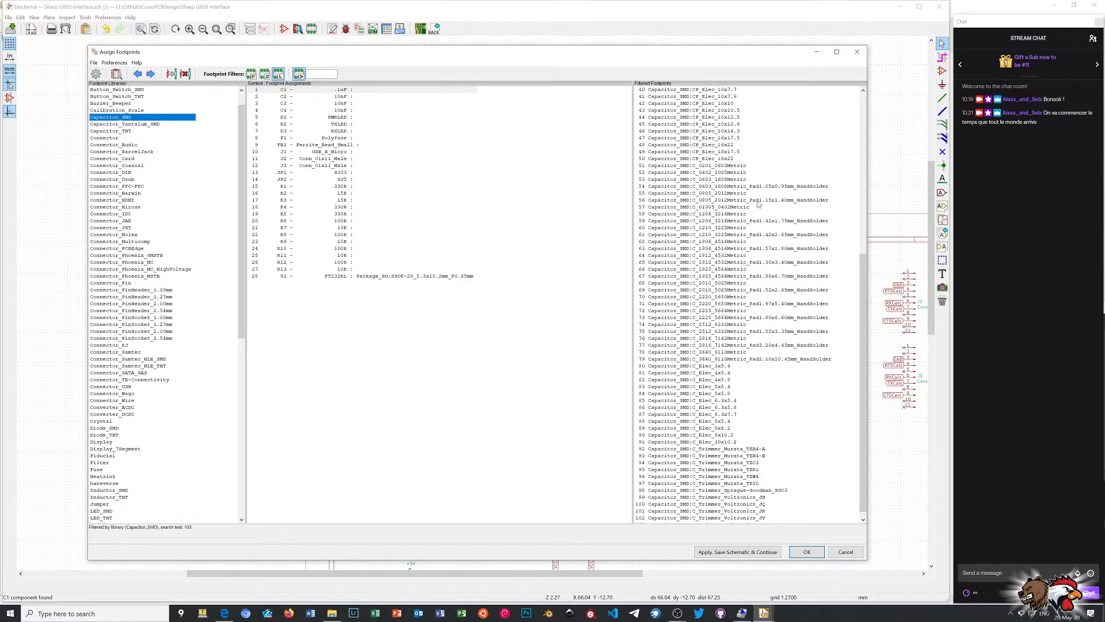
Assign C_0805_2012Metric_Pad1.15x1.40mm_HandSolder to capacitors C1, C2, C3 and C4
{"action": "left_click", "coordinate": [724, 200]}
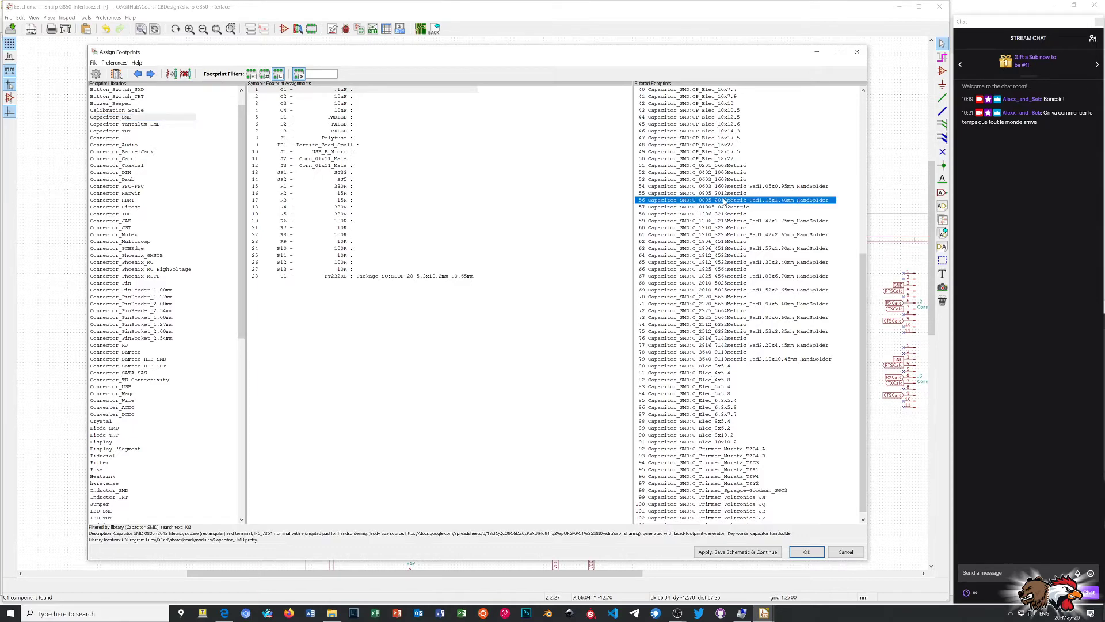
{"action": "double_click", "coordinate": [725, 200]}
{"action": "double_click", "coordinate": [724, 200]}
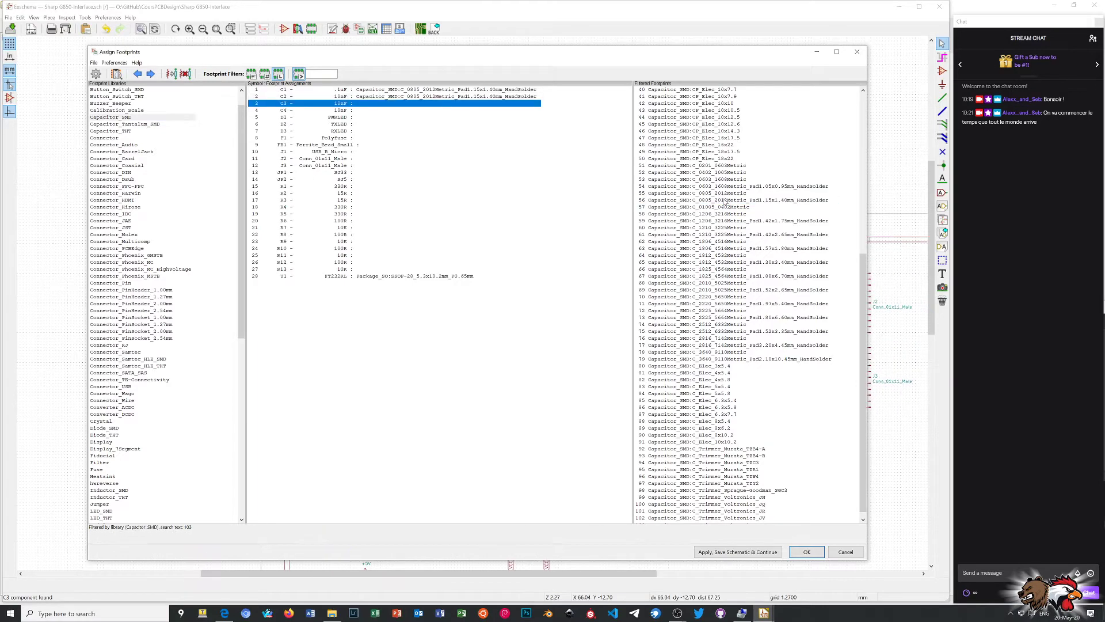
{"action": "double_click", "coordinate": [724, 201]}
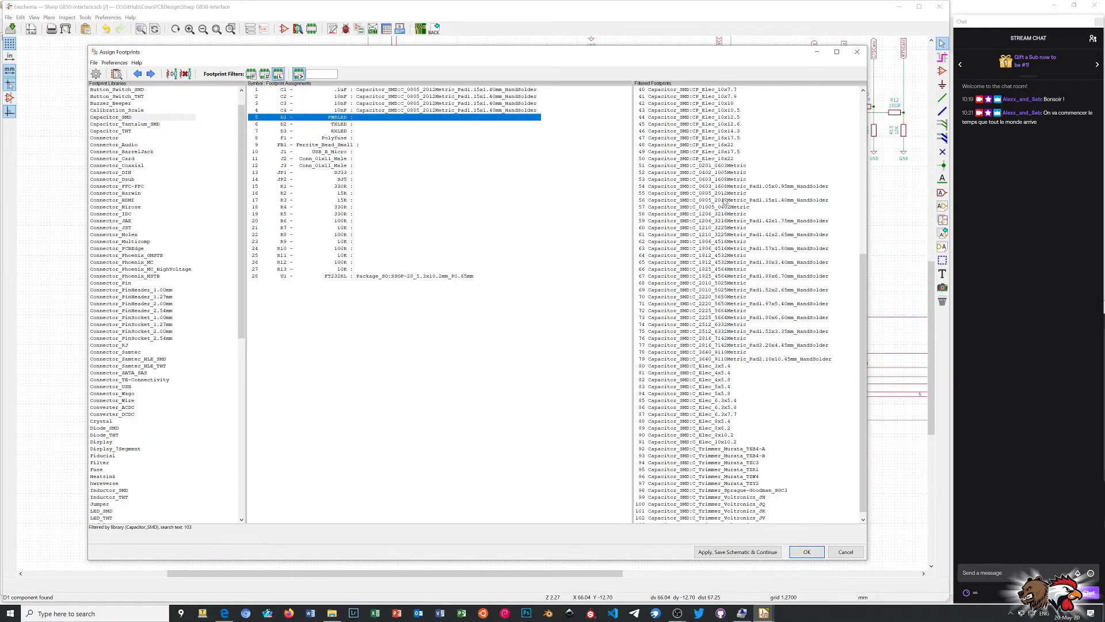
{"action": "scroll", "coordinate": [197, 259], "scroll_direction": "down", "scroll_amount": 6}
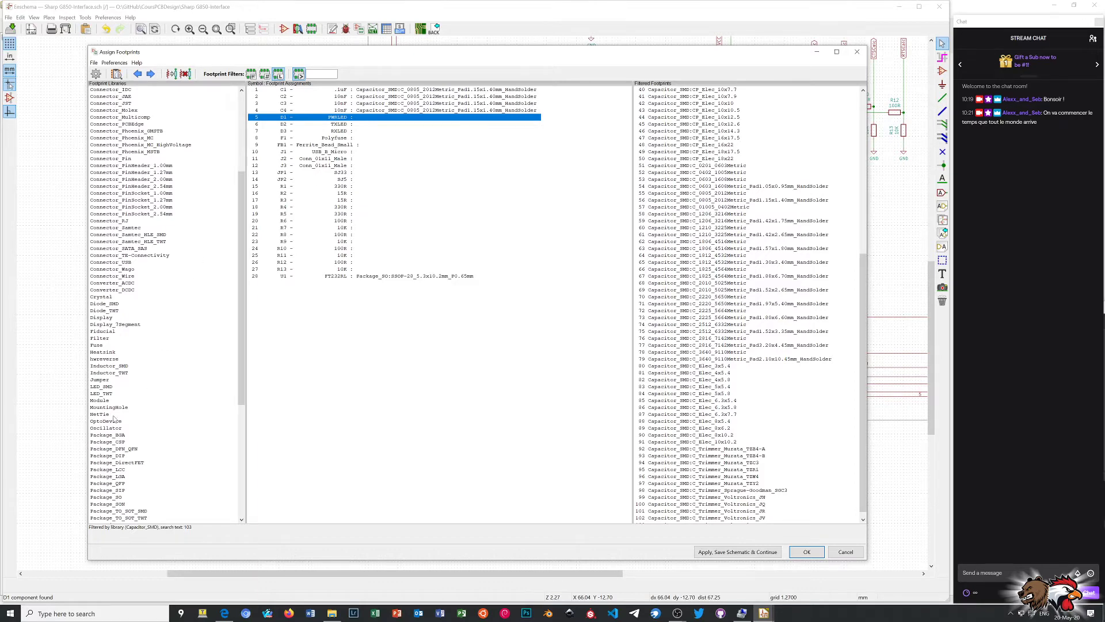
Give LEDs D1–D3 the LED_0805 hand-solder footprint from the LED_SMD library
{"action": "left_click", "coordinate": [103, 387]}
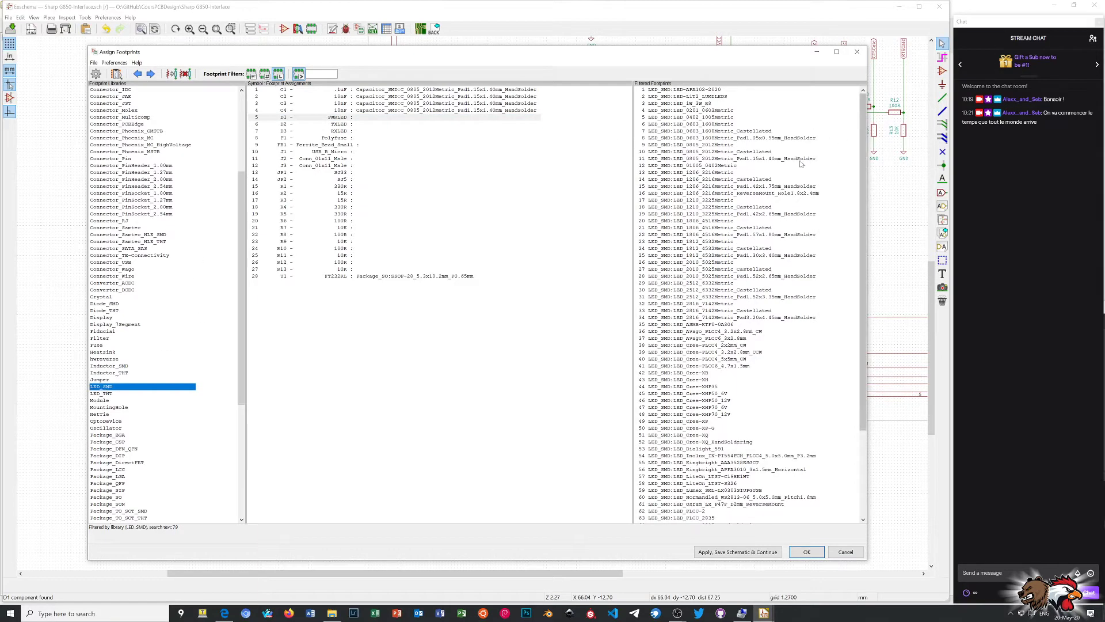
{"action": "left_click", "coordinate": [696, 146]}
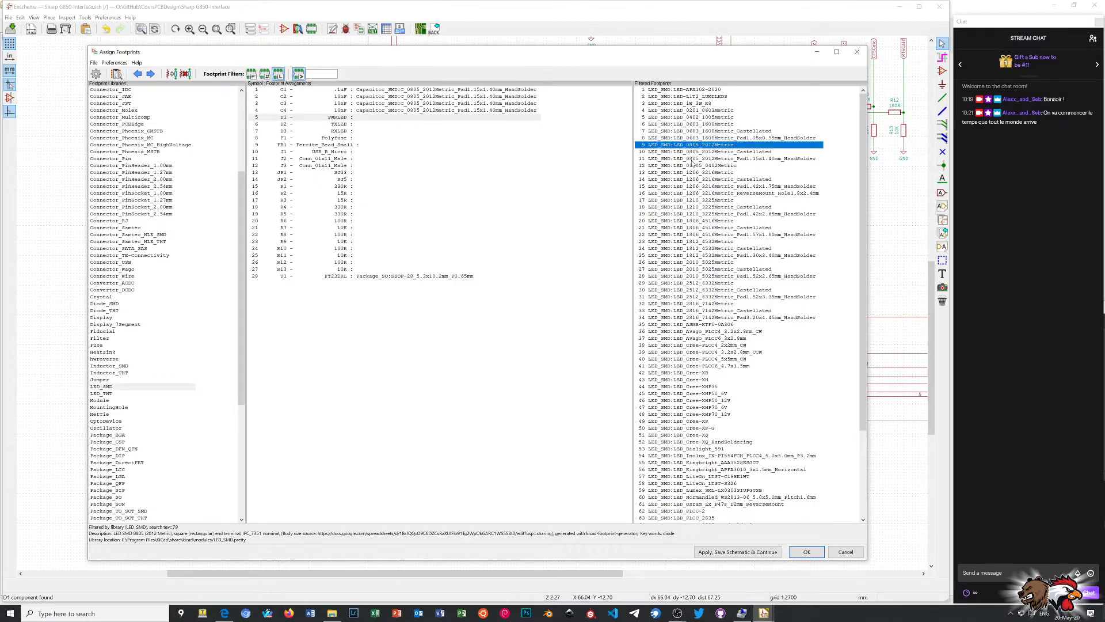
{"action": "left_click", "coordinate": [693, 160]}
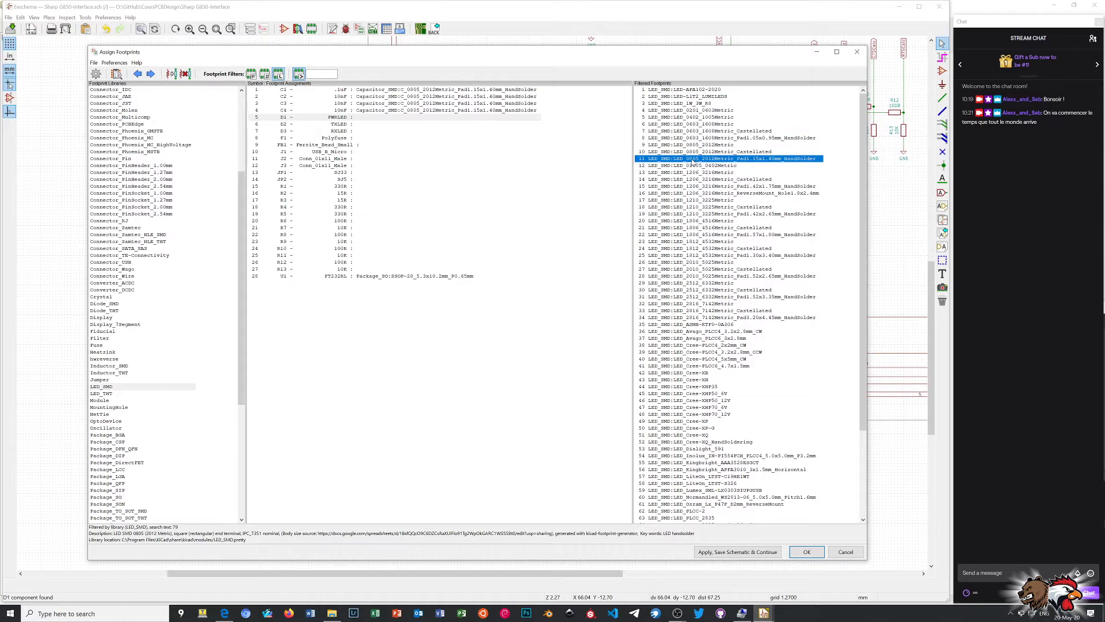
{"action": "double_click", "coordinate": [694, 160]}
{"action": "double_click", "coordinate": [693, 160]}
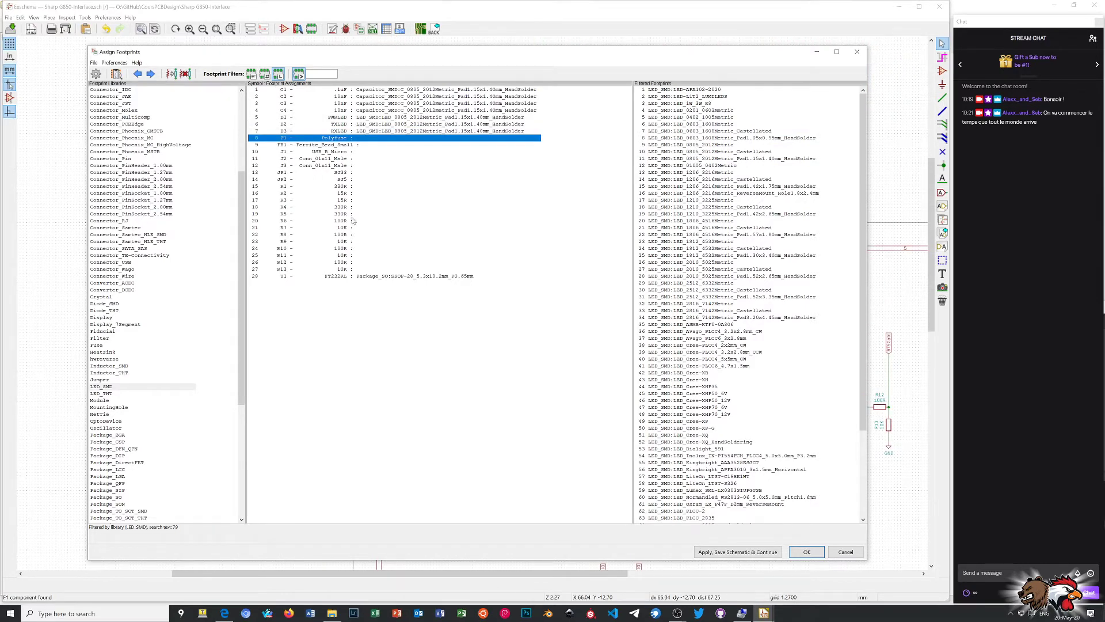
Look through the library list and the Fuse footprints for a fuse package
{"action": "scroll", "coordinate": [158, 307], "scroll_direction": "down", "scroll_amount": 2}
{"action": "scroll", "coordinate": [159, 307], "scroll_direction": "down", "scroll_amount": 3}
{"action": "scroll", "coordinate": [158, 307], "scroll_direction": "down", "scroll_amount": 2}
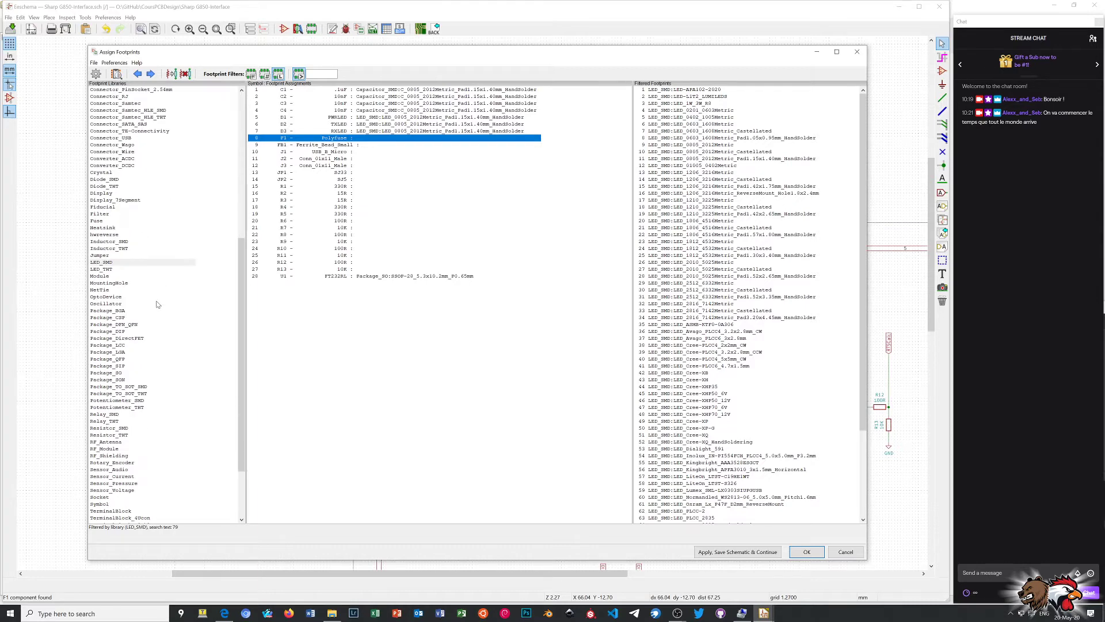
{"action": "scroll", "coordinate": [158, 307], "scroll_direction": "down", "scroll_amount": 3}
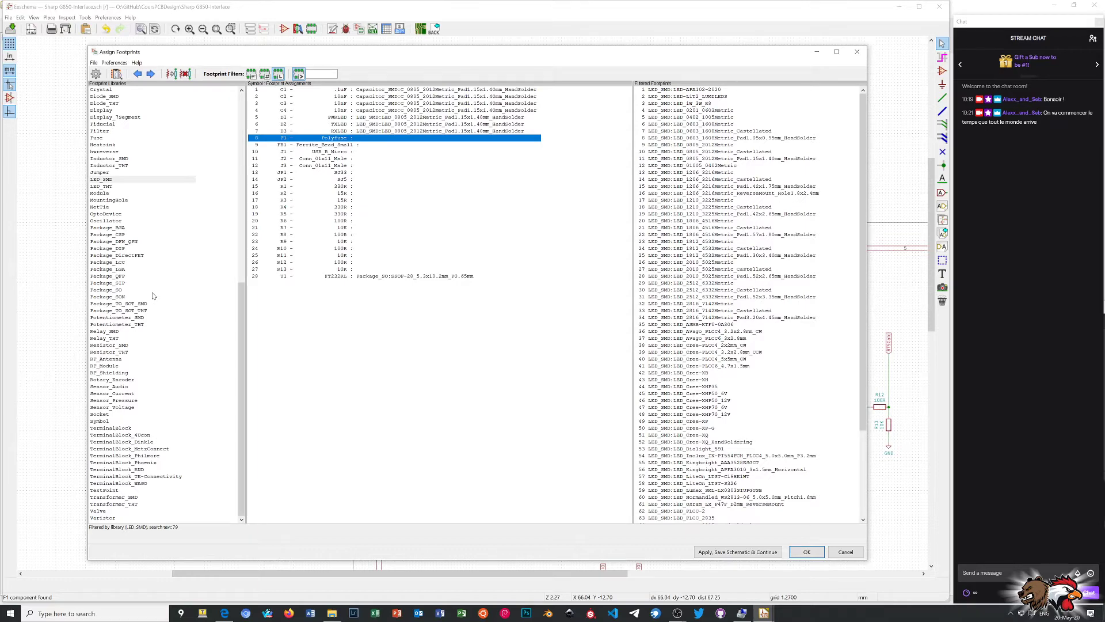
{"action": "scroll", "coordinate": [138, 305], "scroll_direction": "up", "scroll_amount": 12}
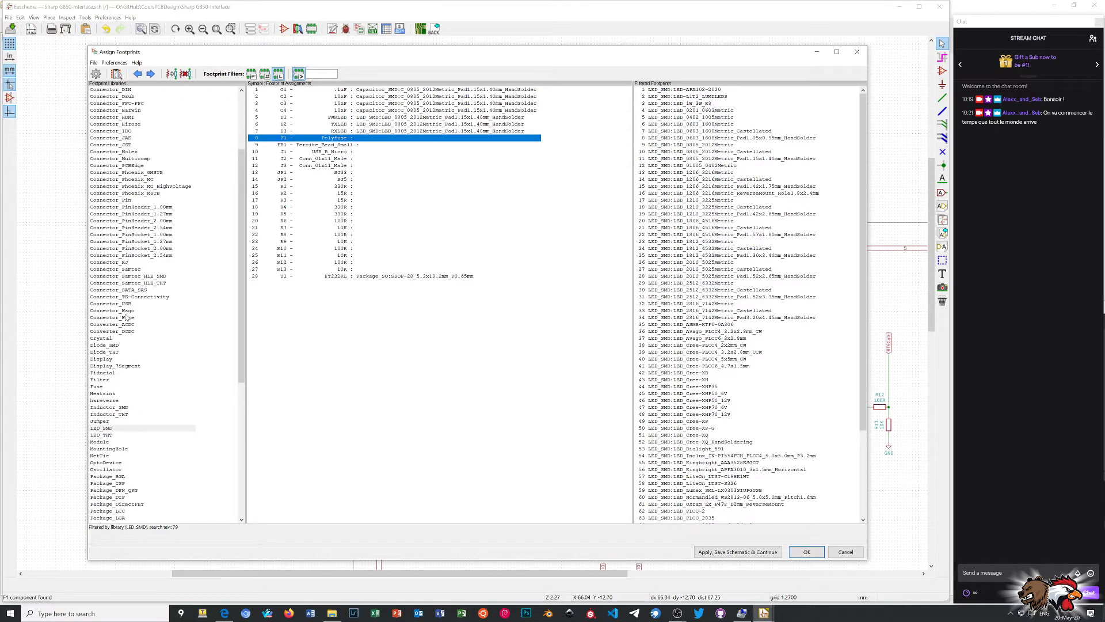
{"action": "scroll", "coordinate": [125, 317], "scroll_direction": "up", "scroll_amount": 2}
{"action": "scroll", "coordinate": [125, 318], "scroll_direction": "up", "scroll_amount": 1}
{"action": "scroll", "coordinate": [125, 317], "scroll_direction": "up", "scroll_amount": 2}
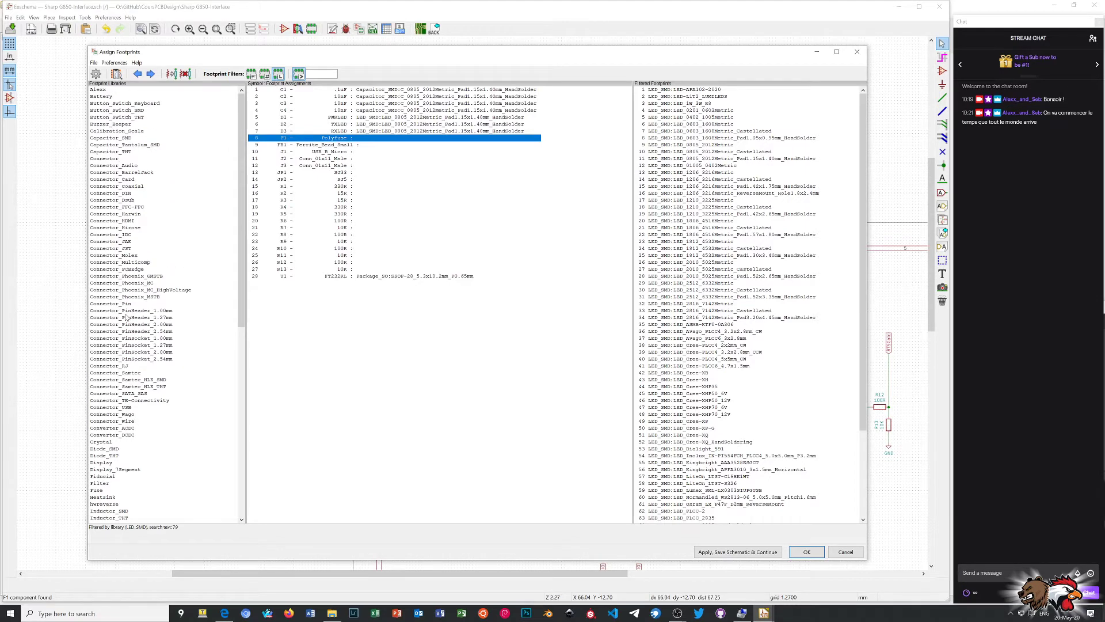
{"action": "scroll", "coordinate": [126, 317], "scroll_direction": "down", "scroll_amount": 8}
{"action": "scroll", "coordinate": [125, 317], "scroll_direction": "down", "scroll_amount": 1}
{"action": "scroll", "coordinate": [126, 318], "scroll_direction": "down", "scroll_amount": 1}
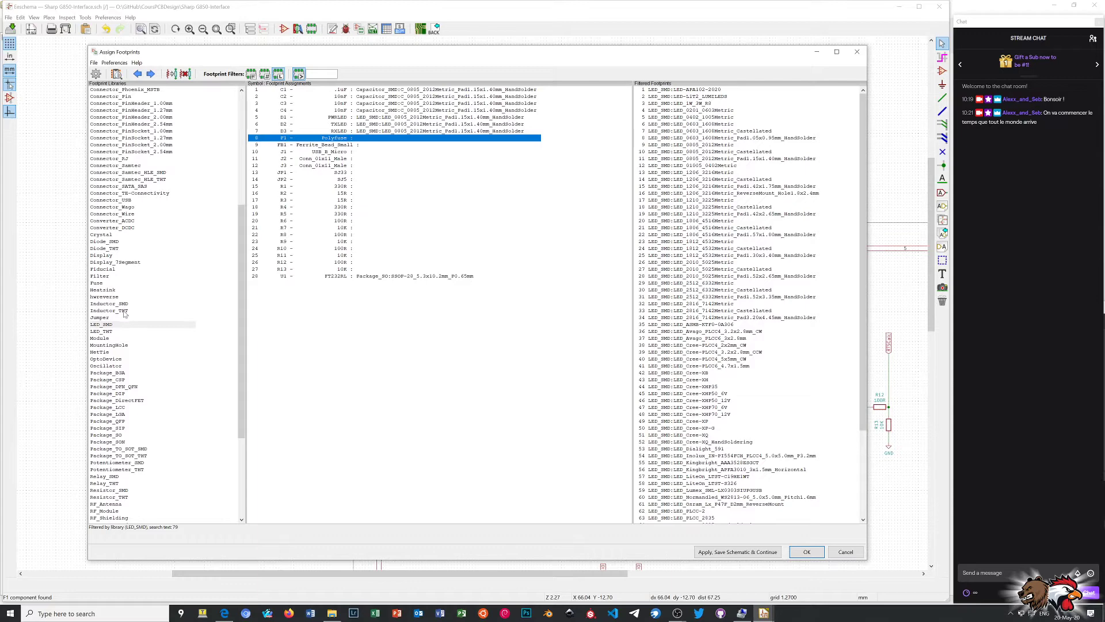
{"action": "left_click", "coordinate": [101, 283]}
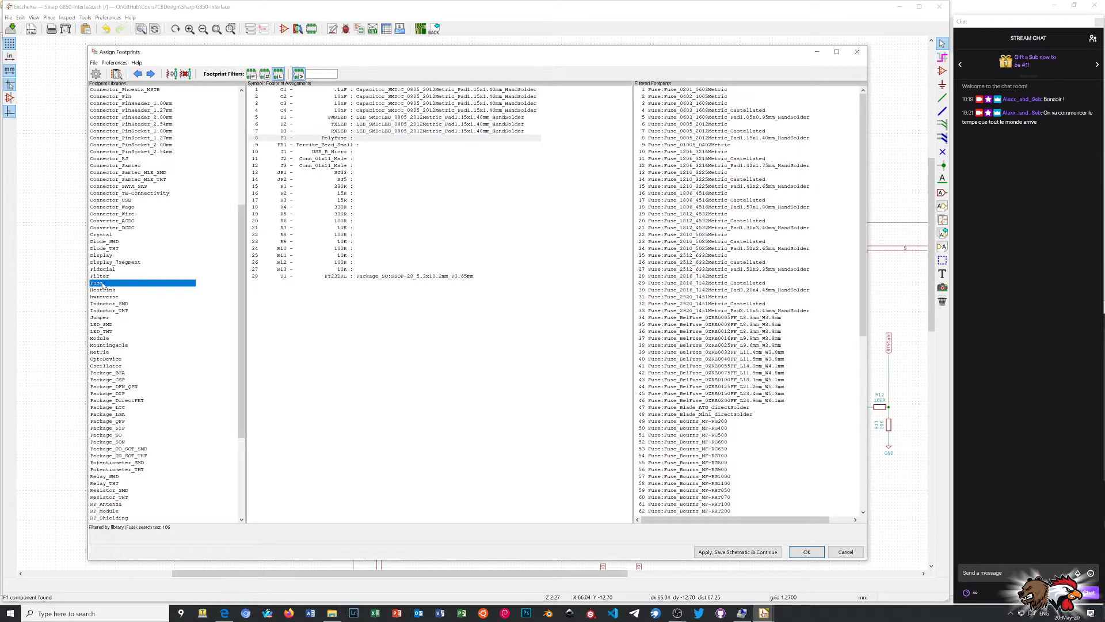
{"action": "scroll", "coordinate": [702, 258], "scroll_direction": "down", "scroll_amount": 5}
{"action": "scroll", "coordinate": [702, 259], "scroll_direction": "down", "scroll_amount": 10}
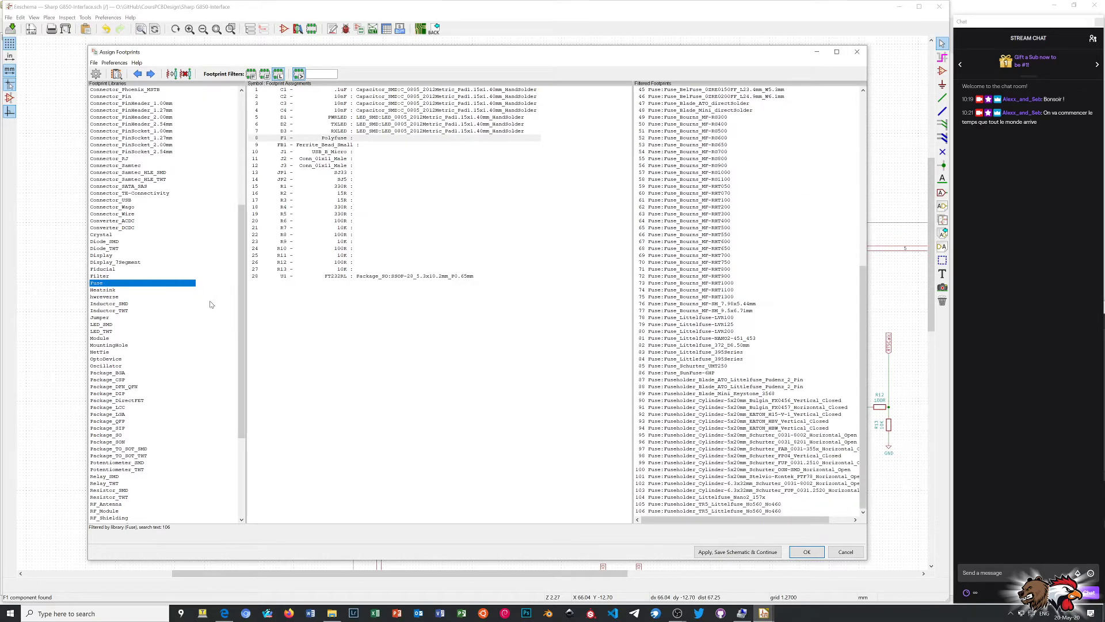
{"action": "scroll", "coordinate": [211, 305], "scroll_direction": "down", "scroll_amount": 1}
{"action": "scroll", "coordinate": [212, 304], "scroll_direction": "down", "scroll_amount": 5}
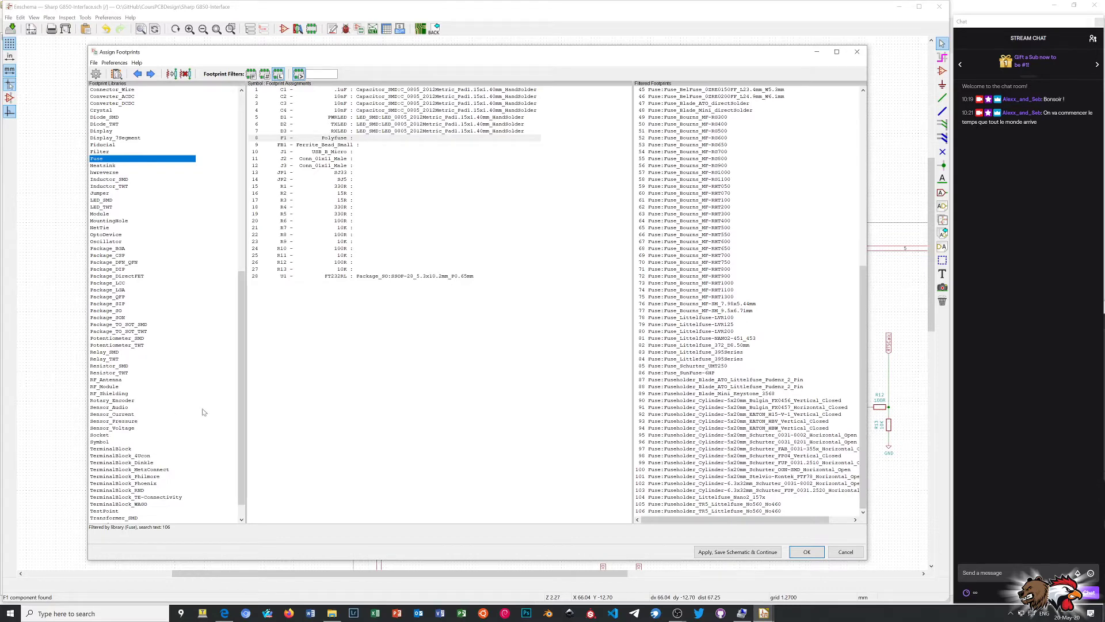
Assign the Resistor_SMD R_1210_3225Metric hand-solder footprint to fuse F1
{"action": "left_click", "coordinate": [104, 366]}
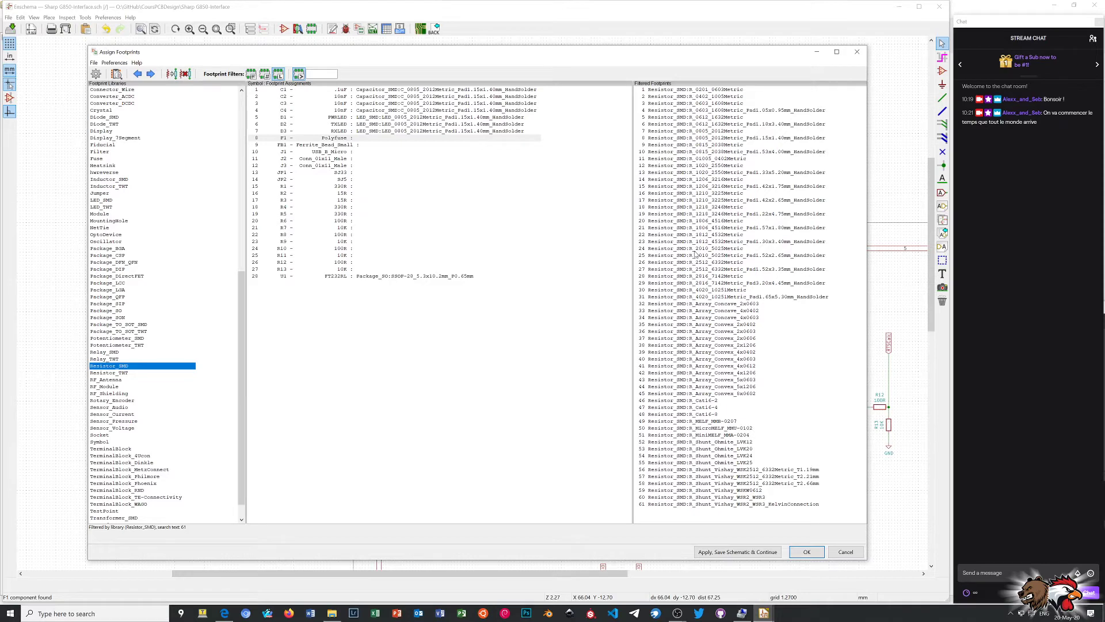
{"action": "left_click", "coordinate": [684, 200]}
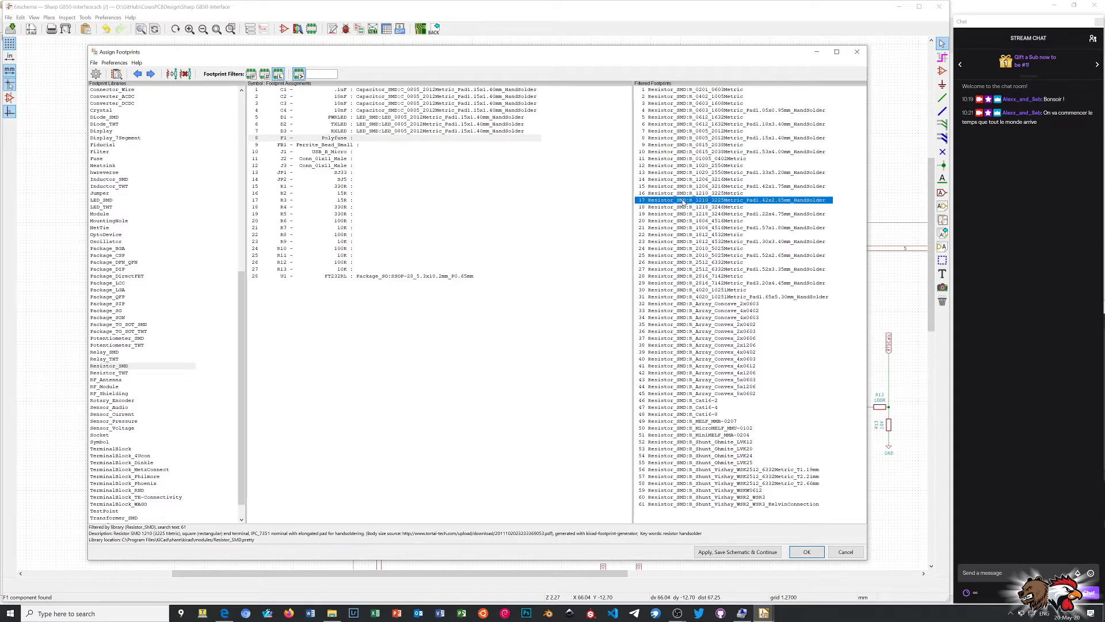
{"action": "double_click", "coordinate": [684, 201]}
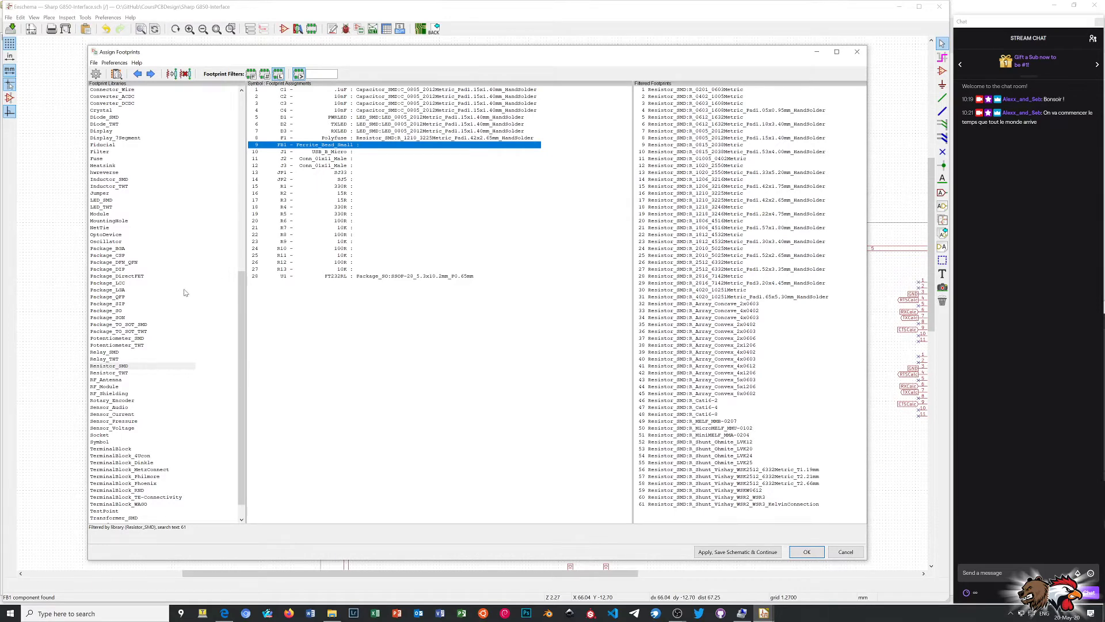
{"action": "left_click", "coordinate": [117, 181]}
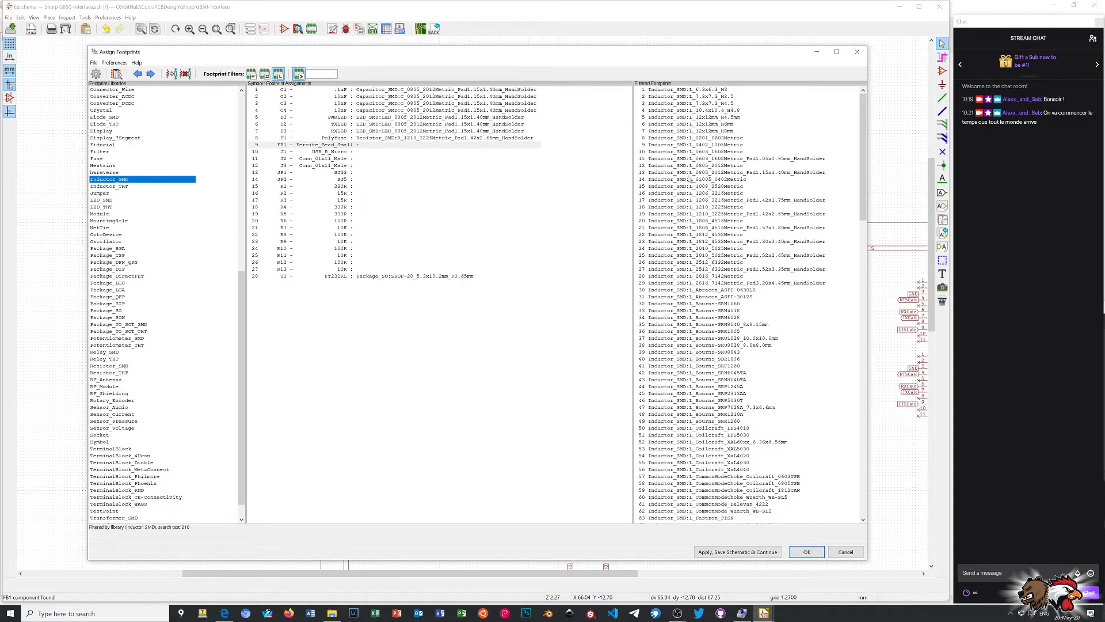
Give FB1 the L_0805_2012Metric hand-solder footprint, then list the Connector_USB footprints
{"action": "double_click", "coordinate": [673, 173]}
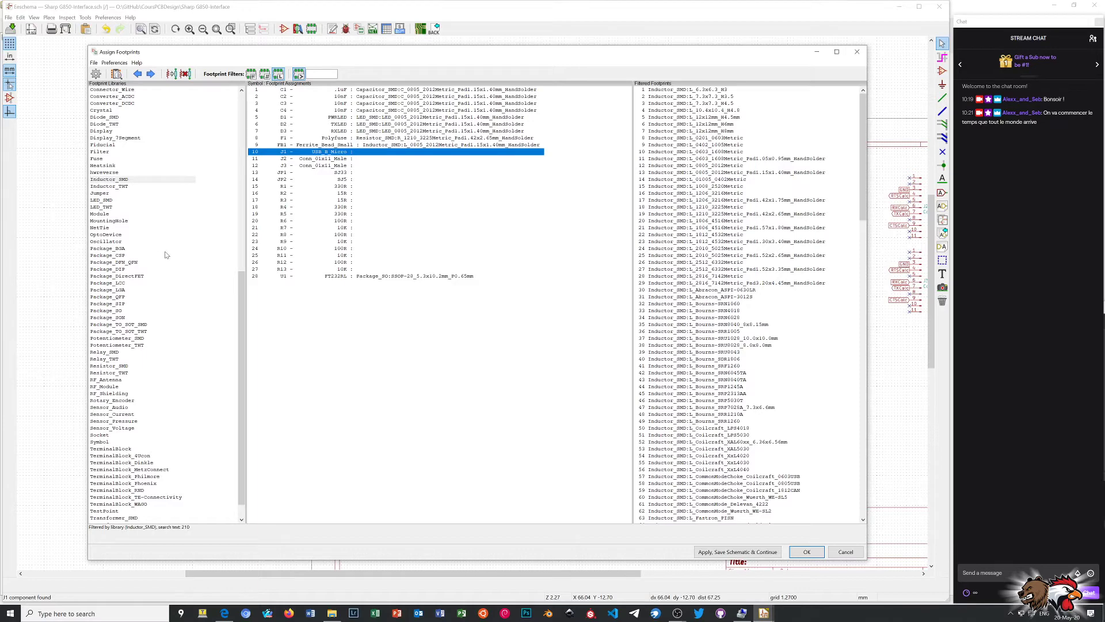
{"action": "scroll", "coordinate": [165, 255], "scroll_direction": "down", "scroll_amount": 1}
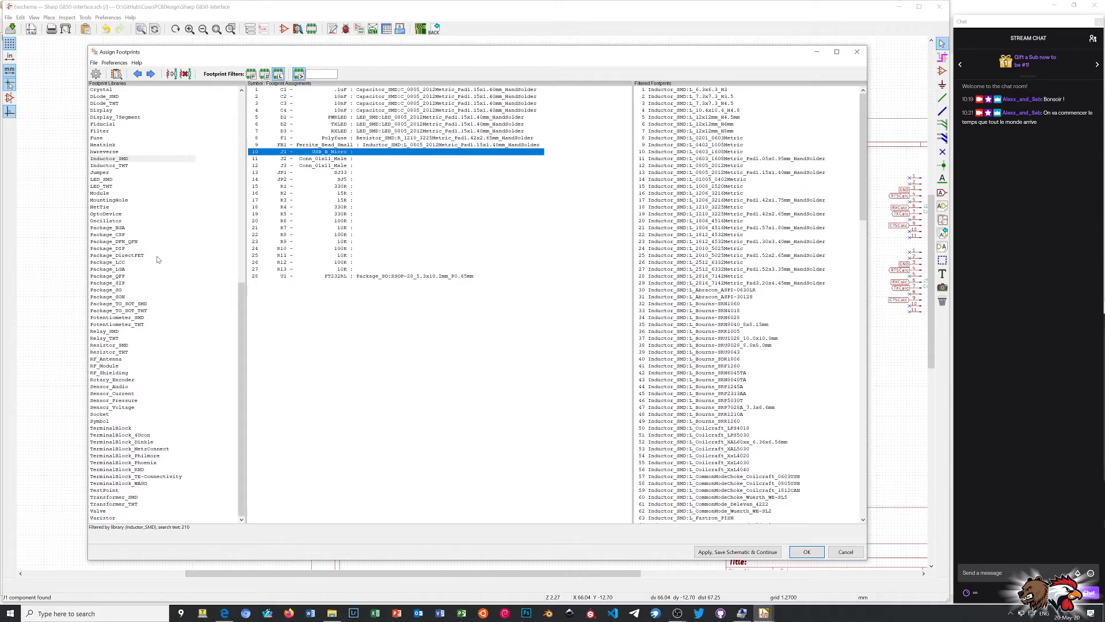
{"action": "scroll", "coordinate": [158, 260], "scroll_direction": "up", "scroll_amount": 7}
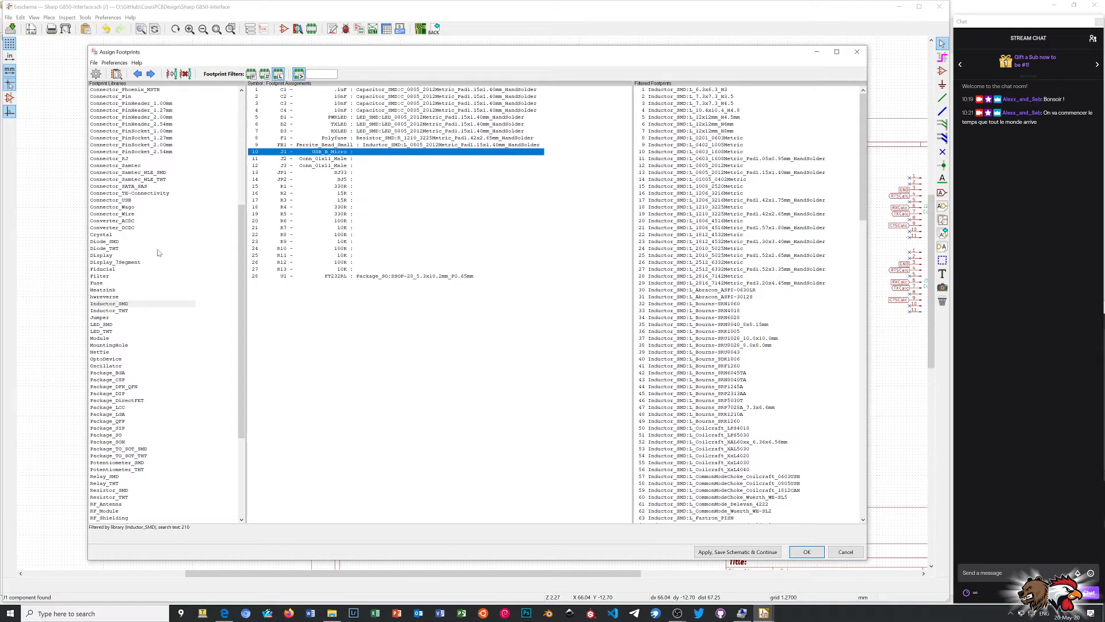
{"action": "left_click", "coordinate": [111, 201]}
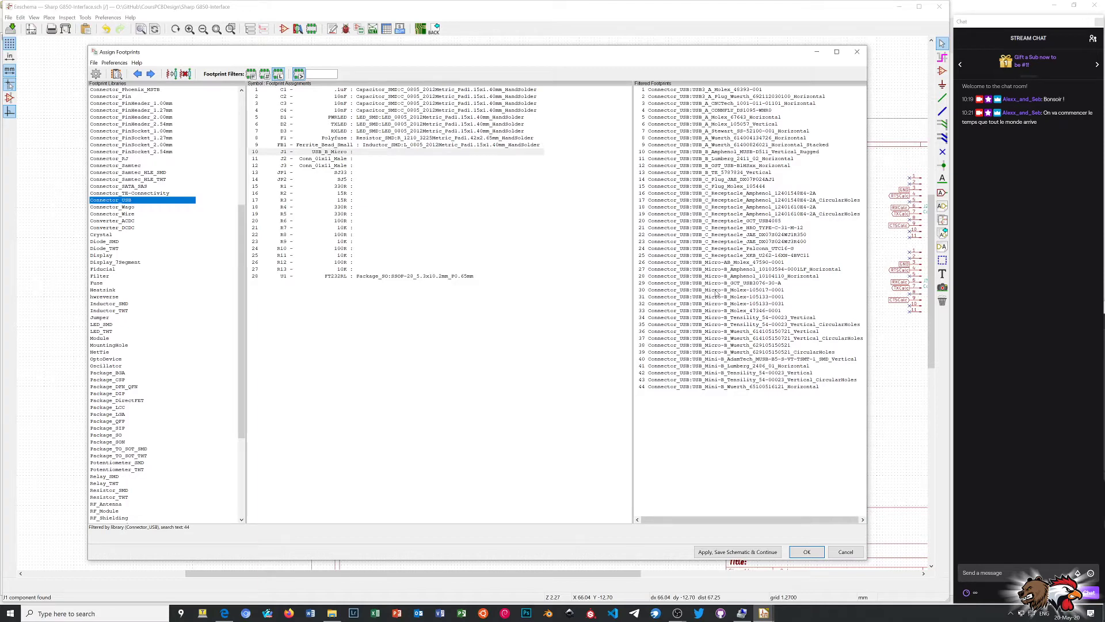
{"action": "left_click", "coordinate": [715, 291]}
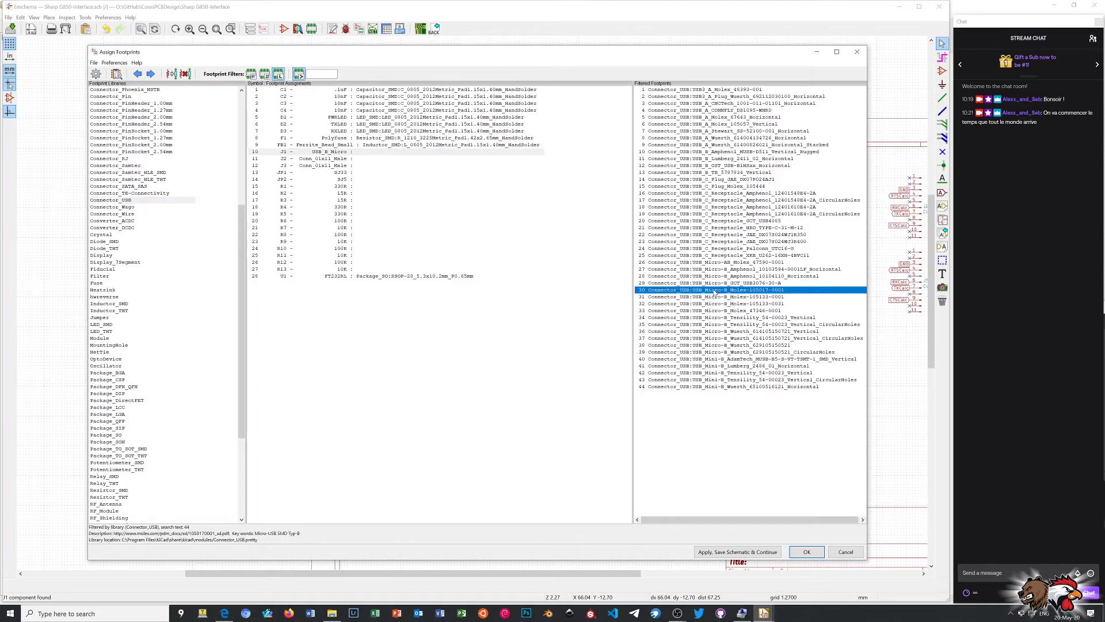
{"action": "double_click", "coordinate": [713, 290]}
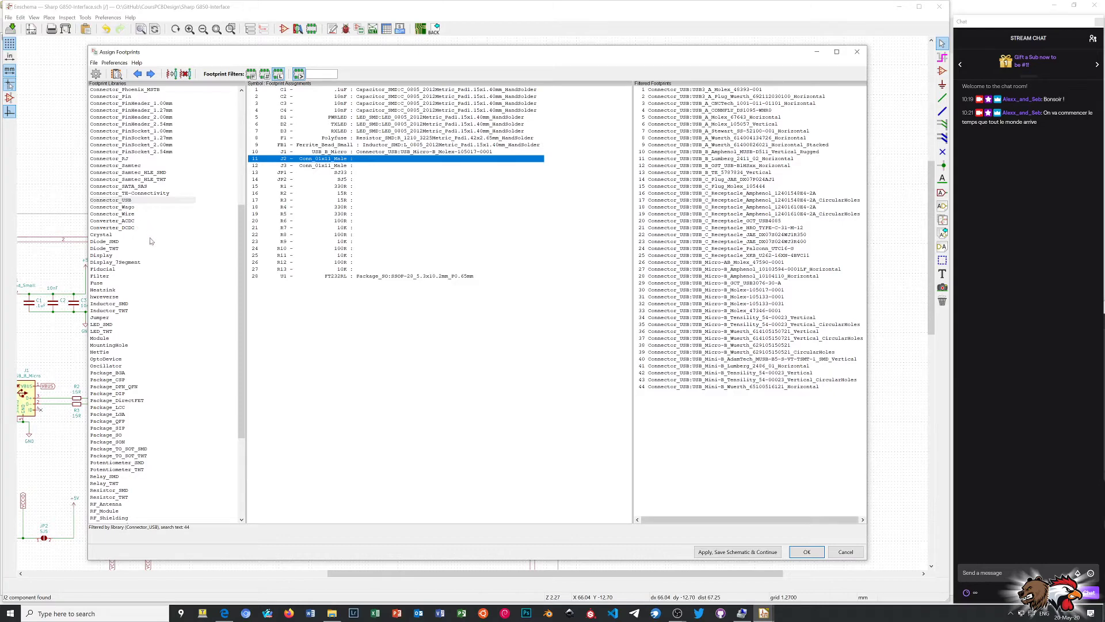
{"action": "scroll", "coordinate": [151, 249], "scroll_direction": "up", "scroll_amount": 1}
{"action": "scroll", "coordinate": [148, 251], "scroll_direction": "up", "scroll_amount": 6}
{"action": "scroll", "coordinate": [148, 251], "scroll_direction": "up", "scroll_amount": 3}
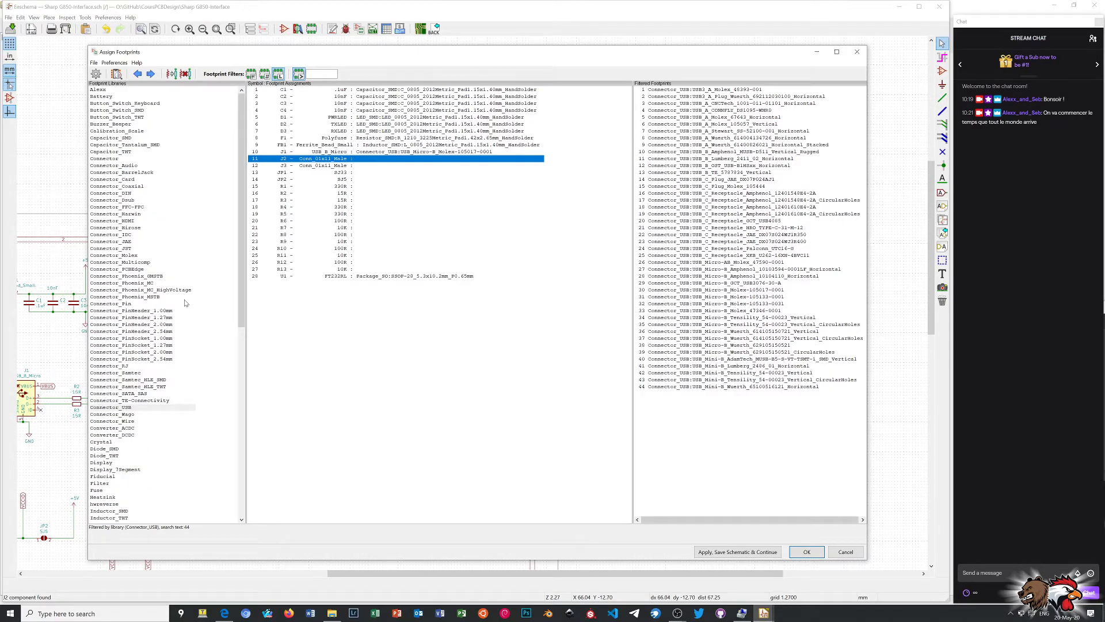
Give J2 the Connector_PinHeader_2.54mm PinHeader_1x11_P2.54mm_Horizontal footprint
{"action": "left_click", "coordinate": [168, 332]}
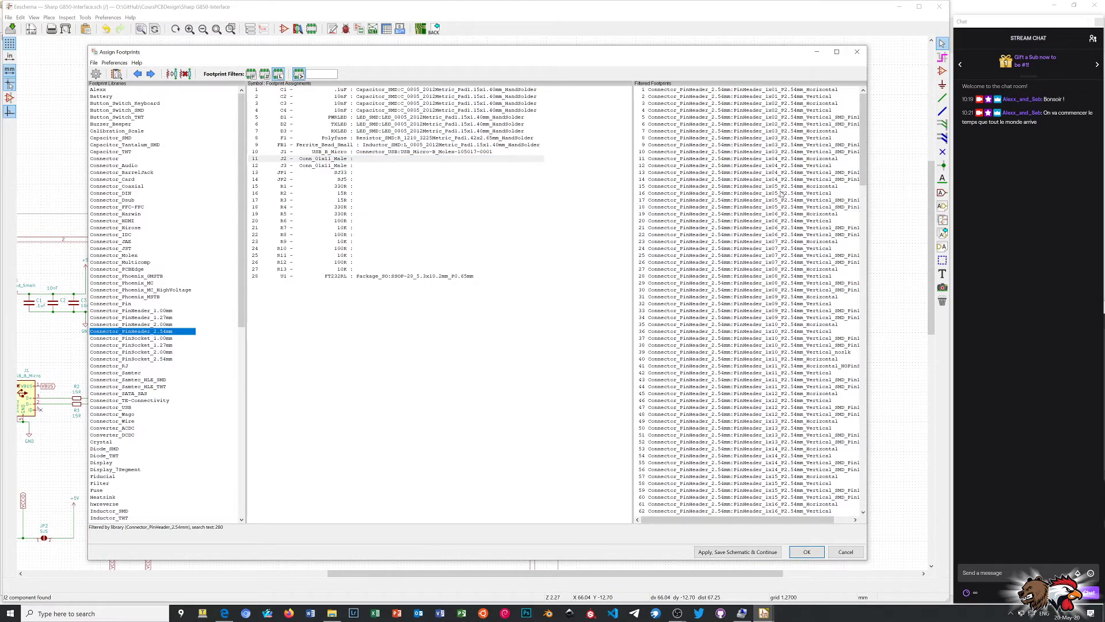
{"action": "scroll", "coordinate": [771, 171], "scroll_direction": "down", "scroll_amount": 1}
{"action": "scroll", "coordinate": [771, 171], "scroll_direction": "down", "scroll_amount": 4}
{"action": "scroll", "coordinate": [770, 171], "scroll_direction": "down", "scroll_amount": 4}
{"action": "scroll", "coordinate": [771, 171], "scroll_direction": "down", "scroll_amount": 3}
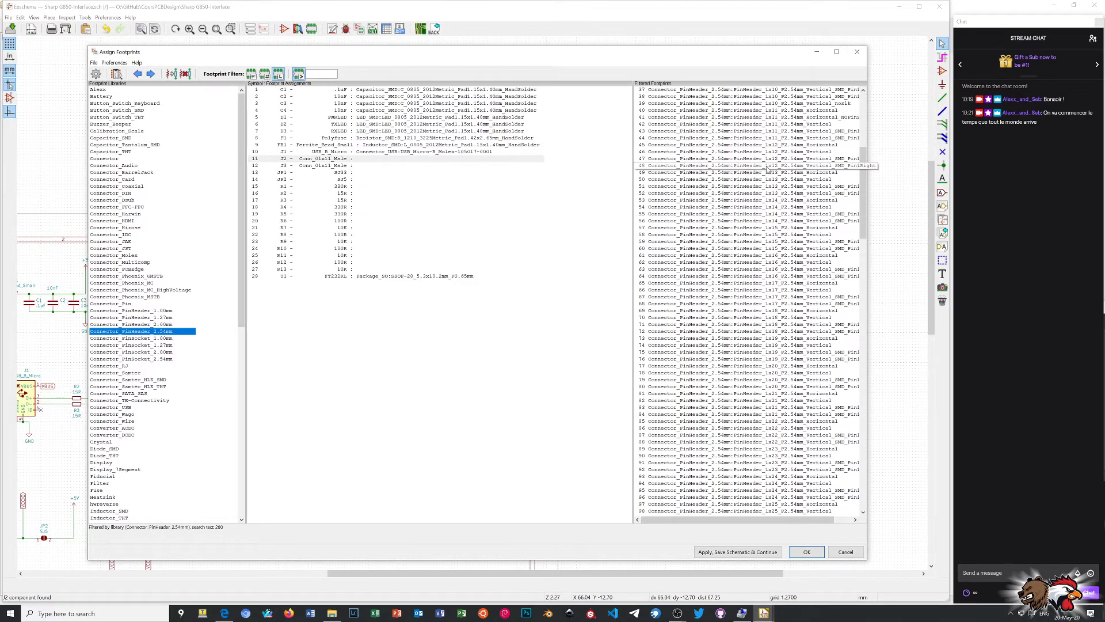
{"action": "scroll", "coordinate": [768, 168], "scroll_direction": "down", "scroll_amount": 1}
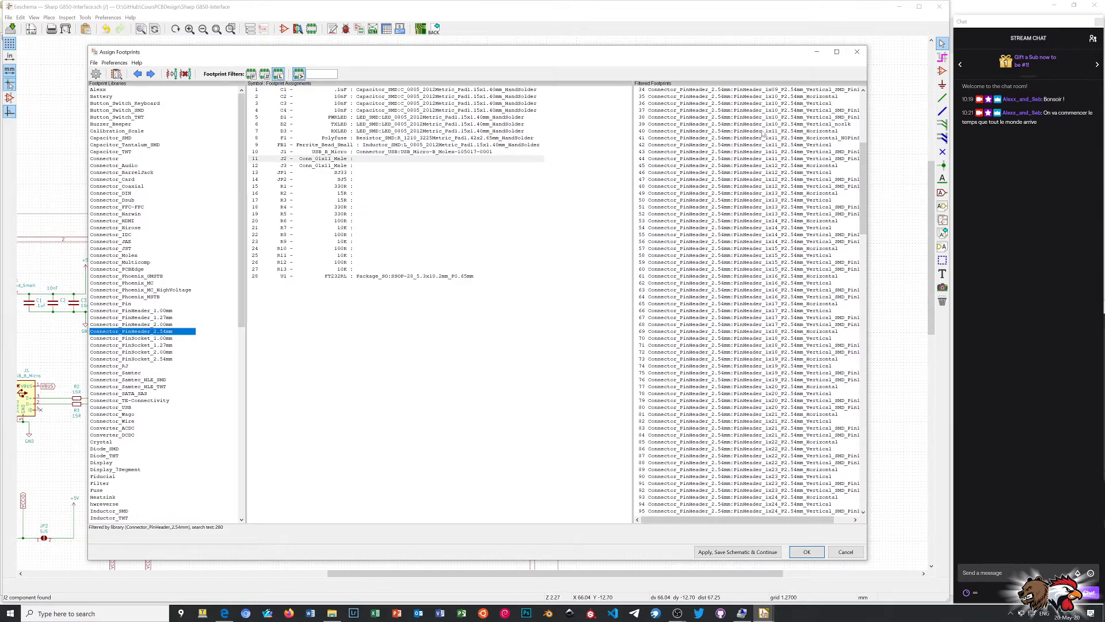
{"action": "left_click", "coordinate": [763, 132]}
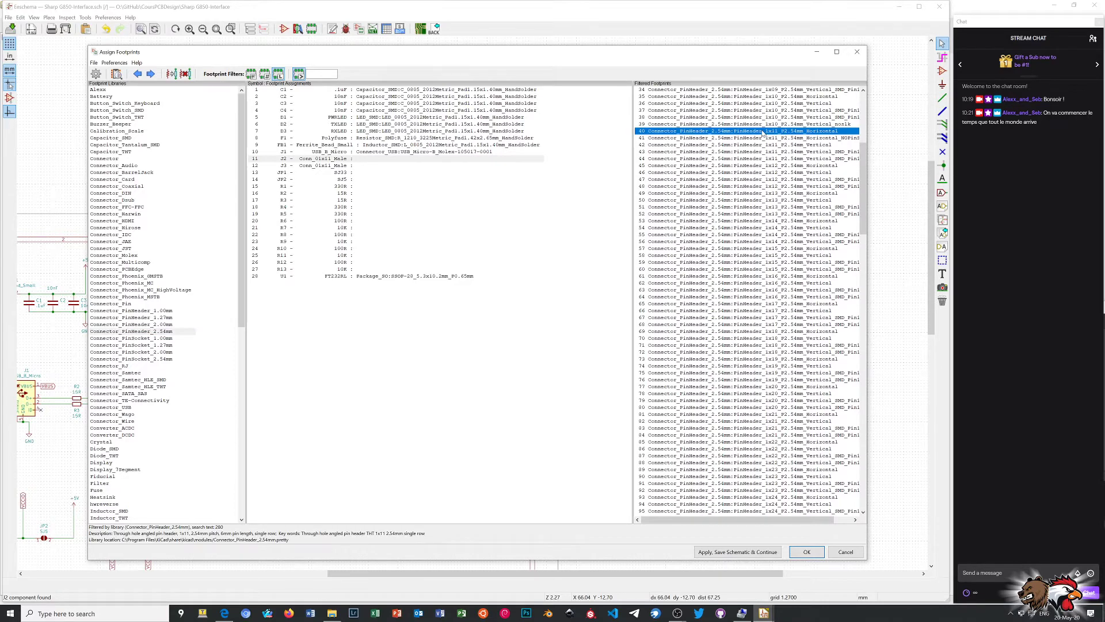
{"action": "double_click", "coordinate": [763, 132]}
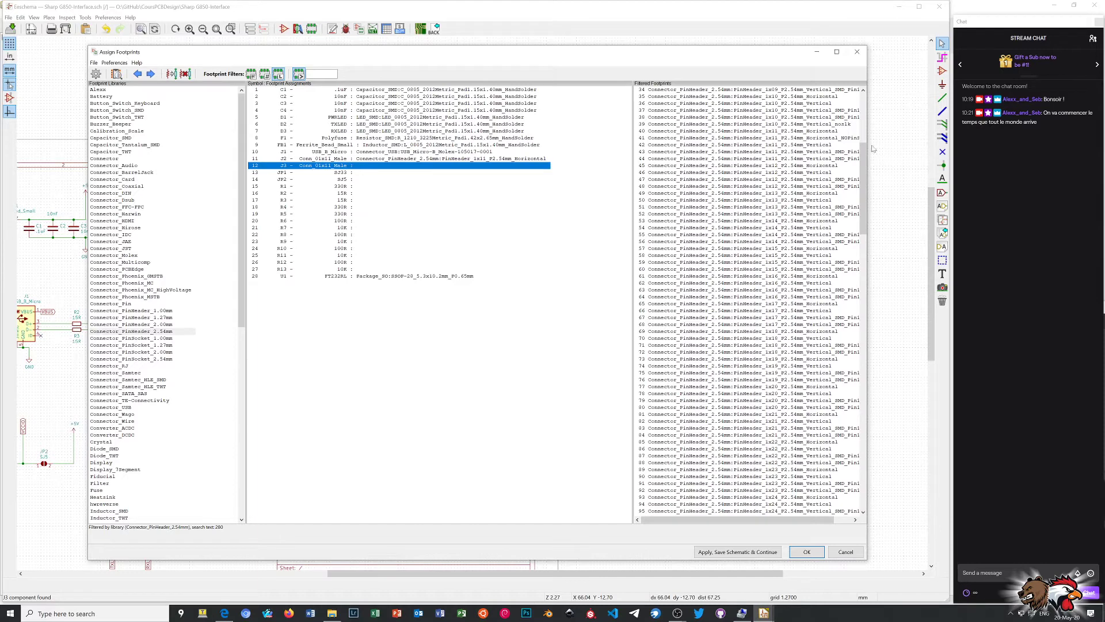
Widen the footprint list and give J3 the PinHeader_1x11_P2.54mm_Vertical footprint
{"action": "left_click_drag", "start_coordinate": [867, 144], "coordinate": [893, 145]}
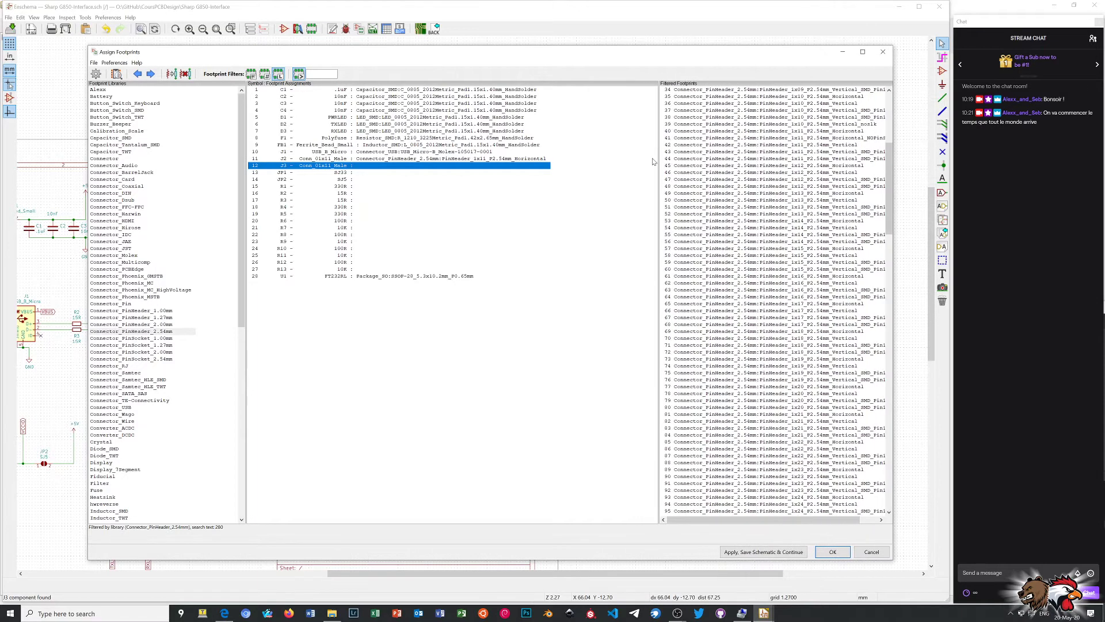
{"action": "left_click_drag", "start_coordinate": [658, 161], "coordinate": [626, 160]}
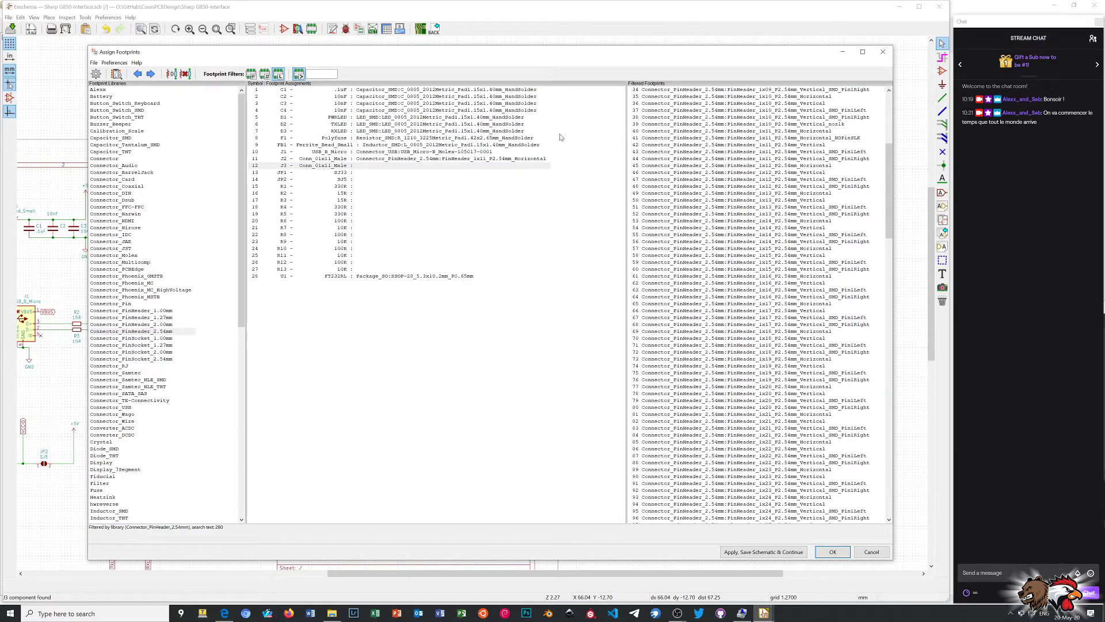
{"action": "left_click", "coordinate": [310, 166]}
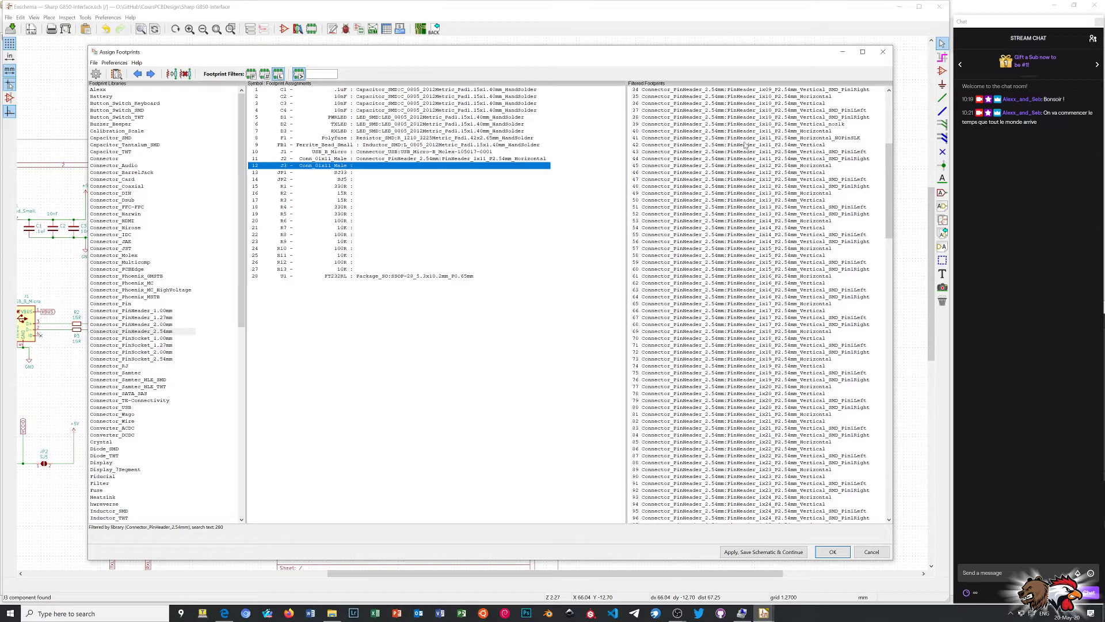
{"action": "double_click", "coordinate": [745, 145]}
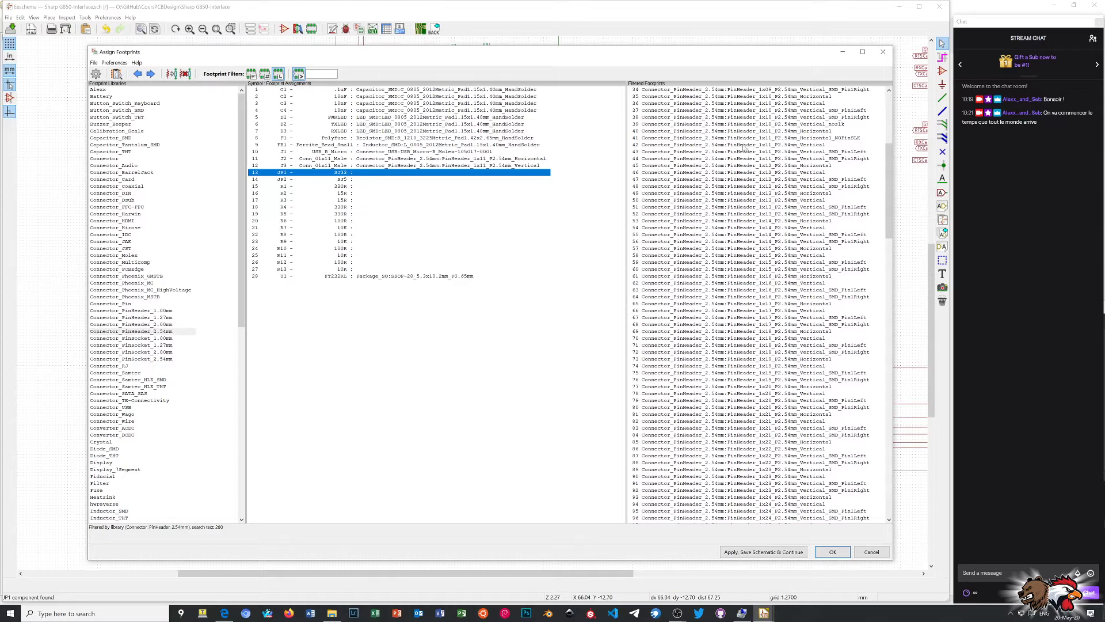
{"action": "left_click_drag", "start_coordinate": [340, 54], "coordinate": [951, 38]}
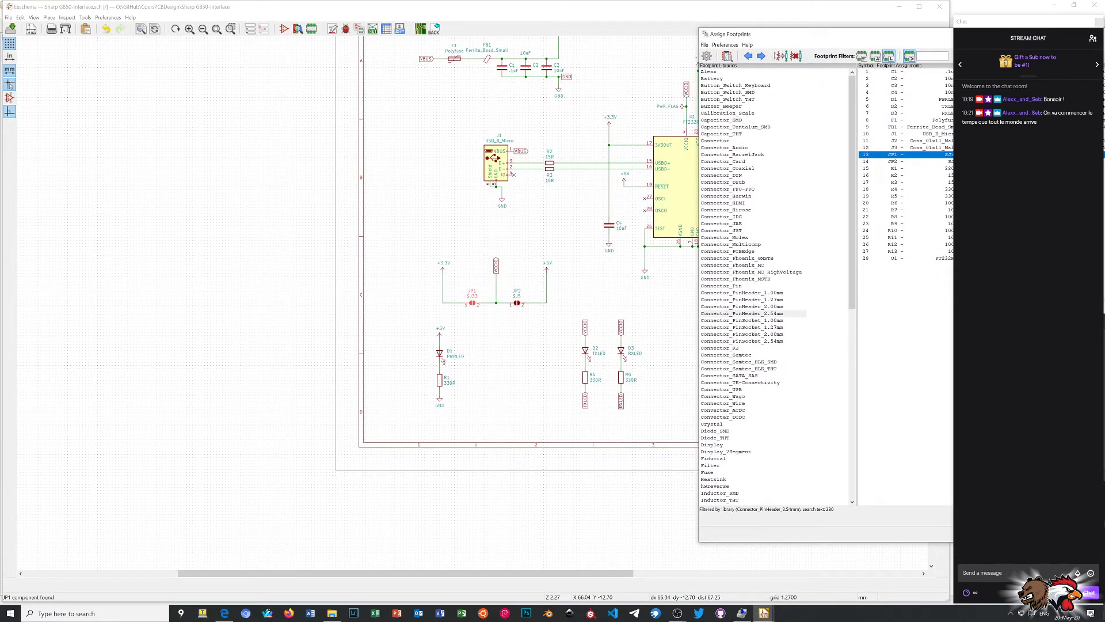
{"action": "left_click_drag", "start_coordinate": [822, 37], "coordinate": [809, 36]}
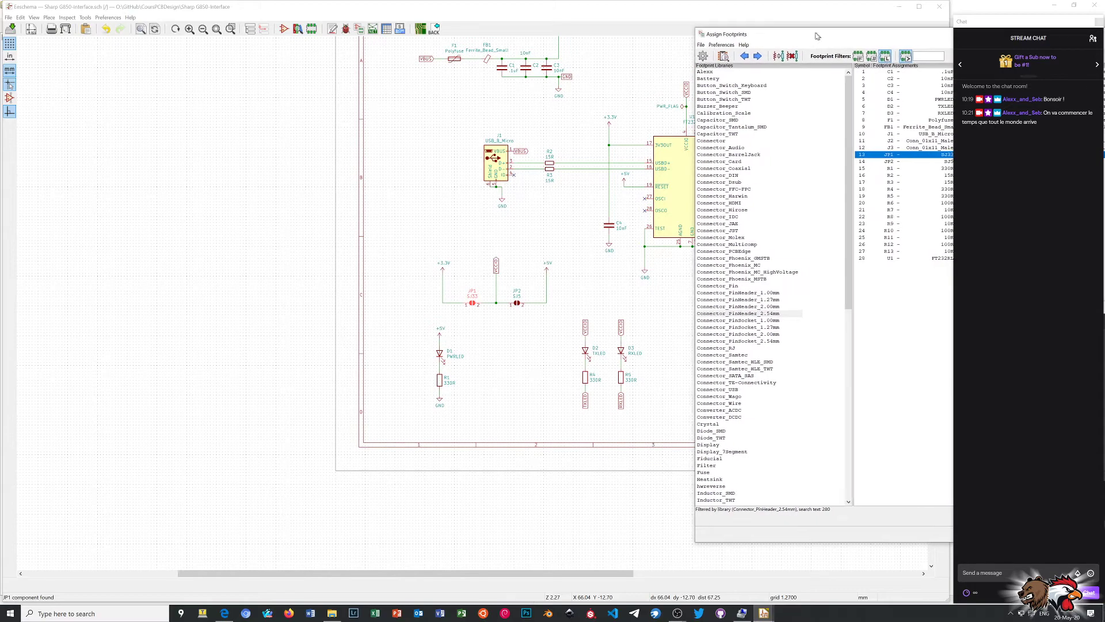
{"action": "left_click_drag", "start_coordinate": [809, 37], "coordinate": [799, 37]}
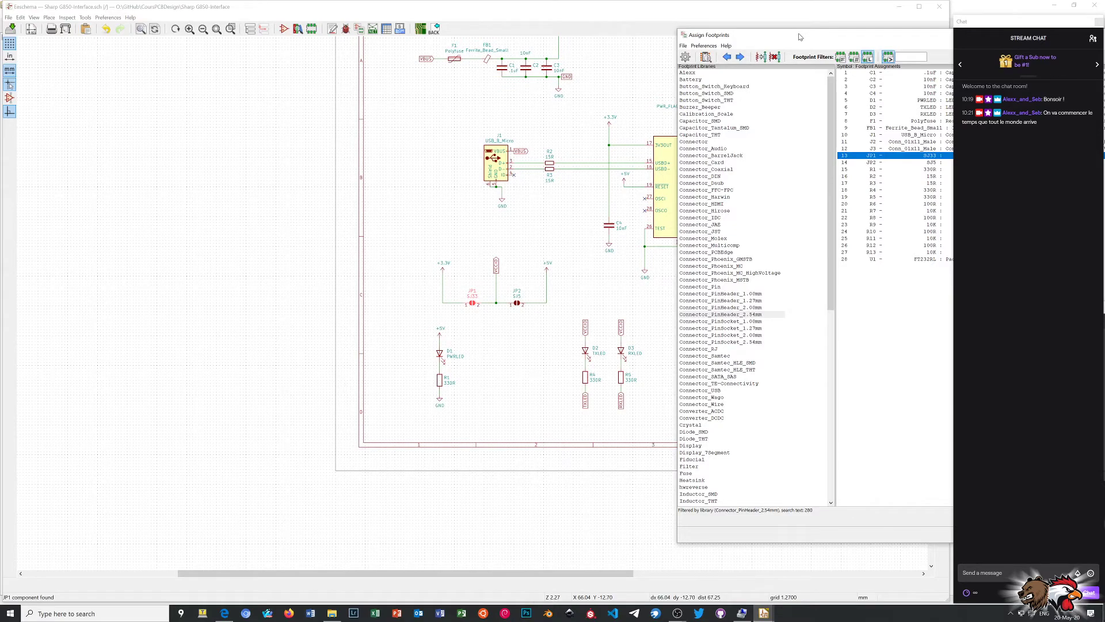
{"action": "mouse_move", "coordinate": [799, 37]}
{"action": "left_mouse_down"}
{"action": "mouse_move", "coordinate": [157, 50]}
{"action": "mouse_move", "coordinate": [209, 27]}
{"action": "left_mouse_up"}
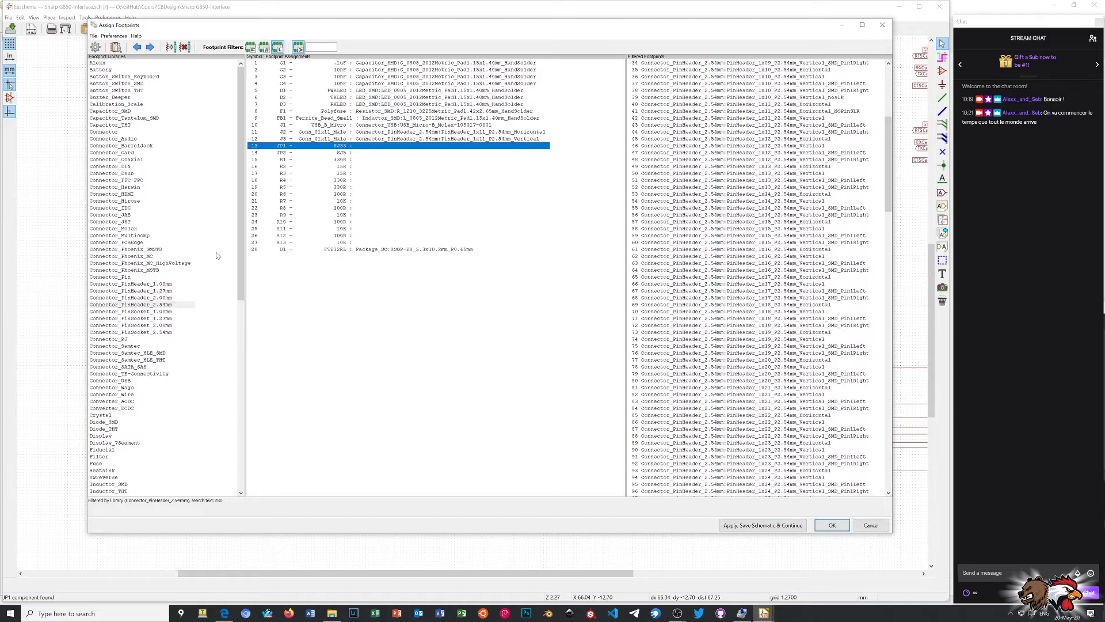
{"action": "scroll", "coordinate": [218, 253], "scroll_direction": "down", "scroll_amount": 6}
Assign the Jumper library's SolderJumper-2_P1.3mm_Open_RoundedPad1.0x1.5mm to JP1 and JP2
{"action": "left_click", "coordinate": [102, 374]}
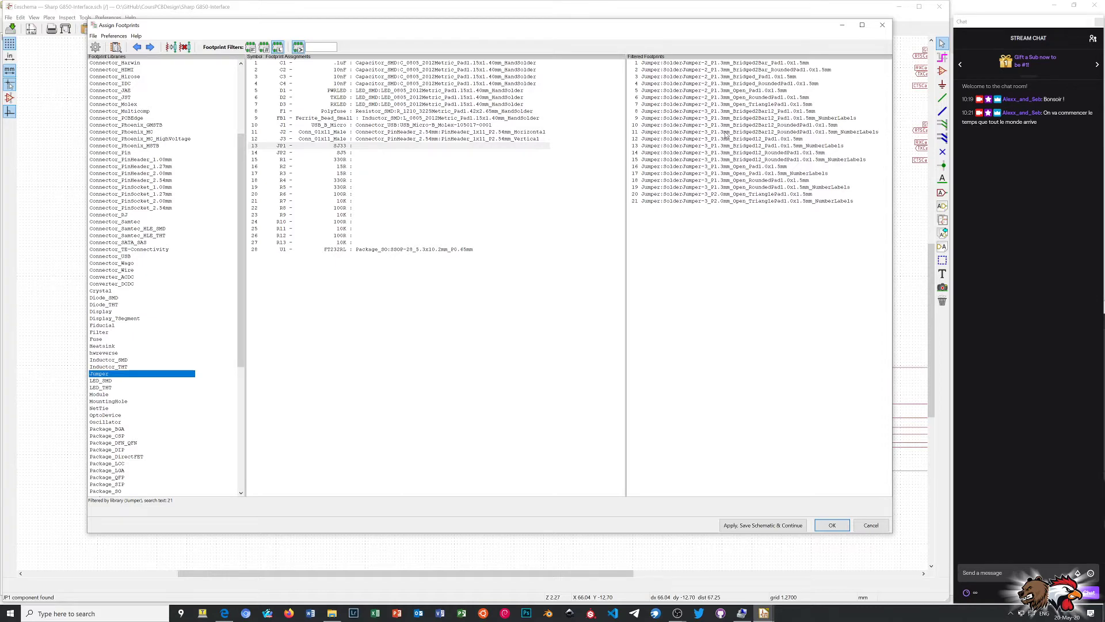
{"action": "left_click", "coordinate": [684, 99]}
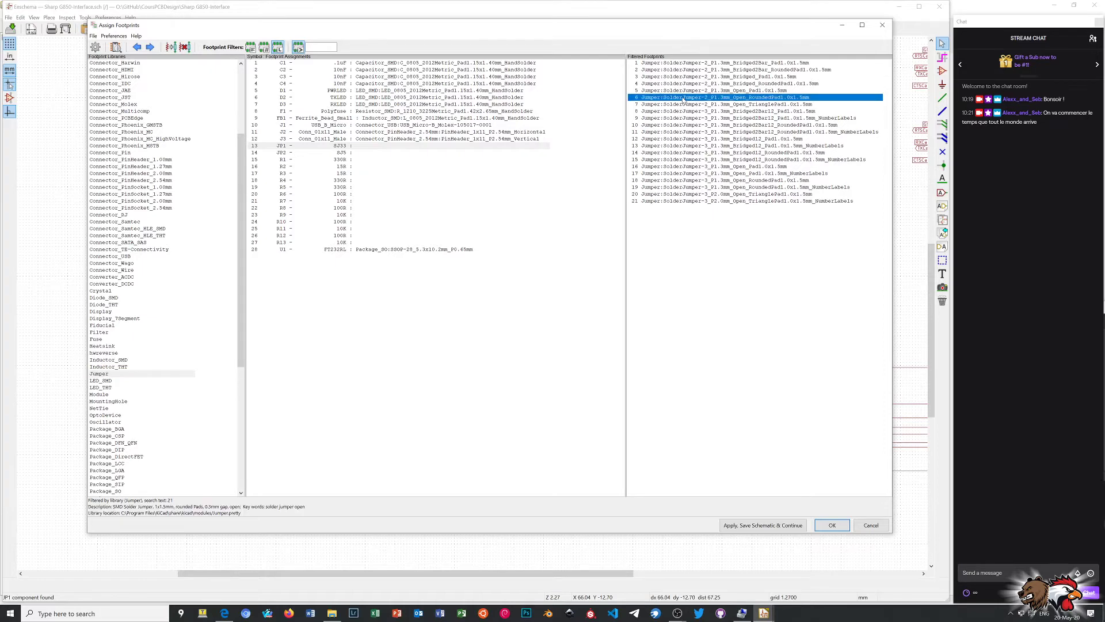
{"action": "double_click", "coordinate": [683, 98]}
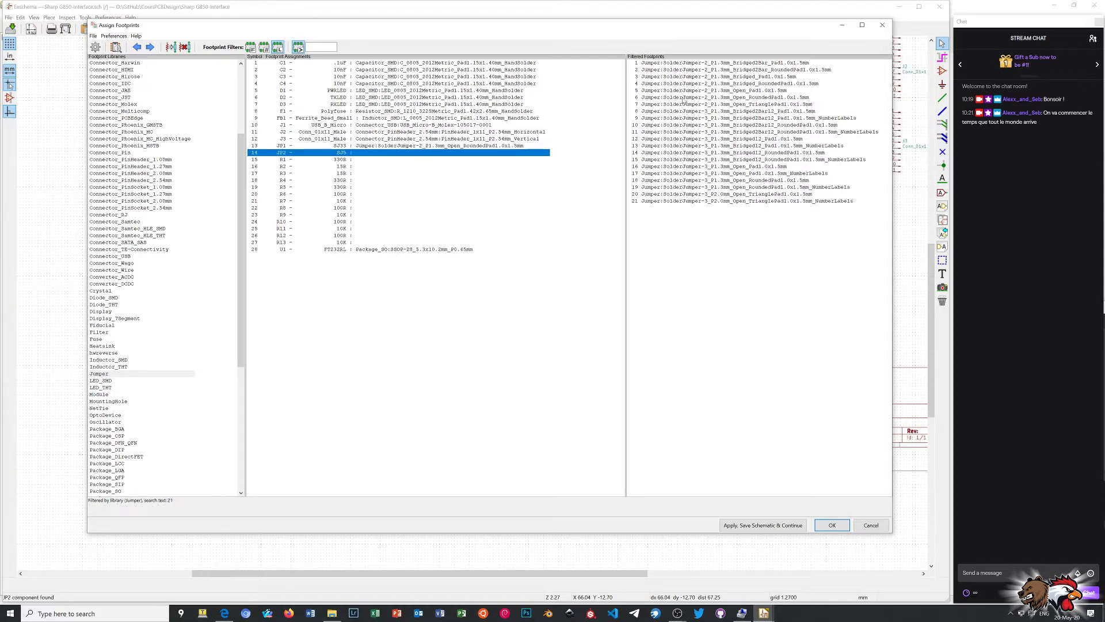
{"action": "double_click", "coordinate": [683, 98]}
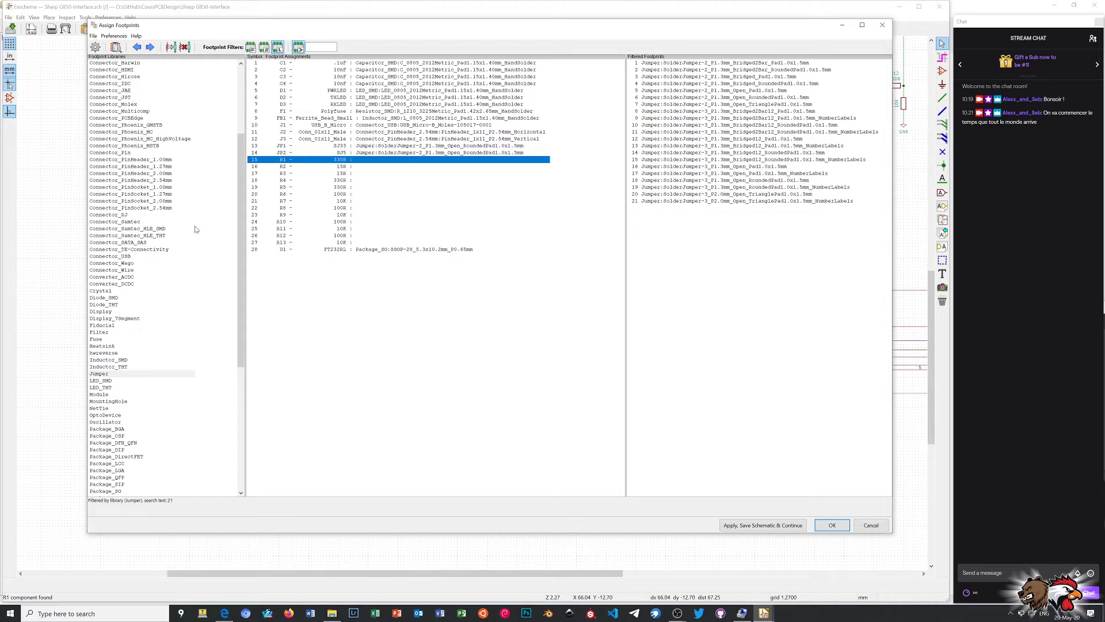
{"action": "scroll", "coordinate": [196, 229], "scroll_direction": "down", "scroll_amount": 3}
{"action": "scroll", "coordinate": [195, 229], "scroll_direction": "down", "scroll_amount": 2}
{"action": "scroll", "coordinate": [195, 229], "scroll_direction": "down", "scroll_amount": 5}
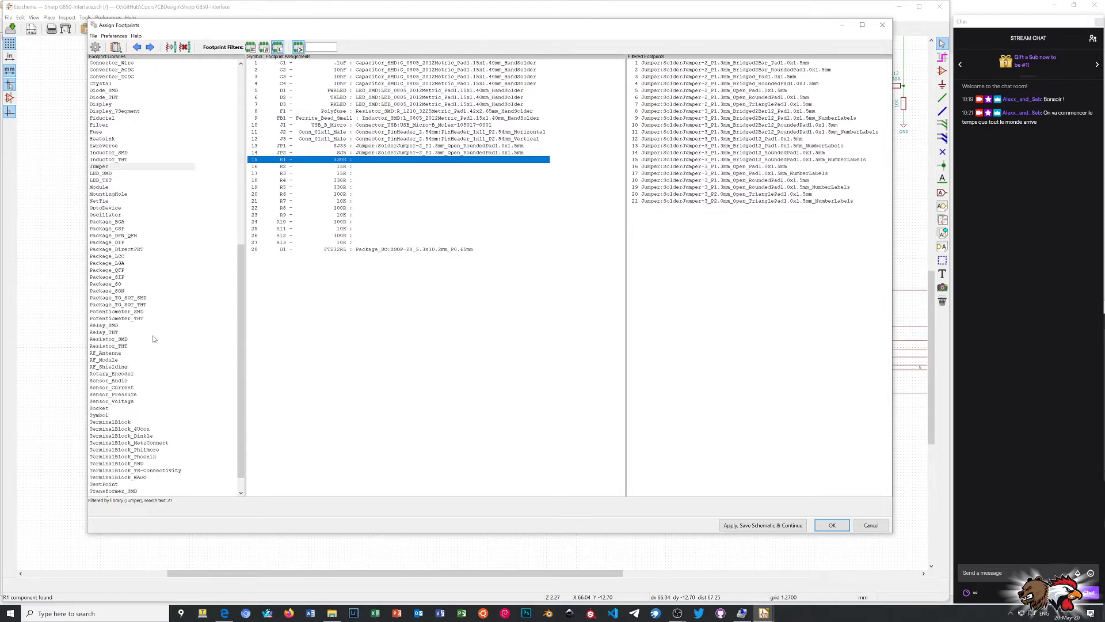
Give resistors R1–R13 the R_0805_2012Metric hand-solder footprint, then save the assignments and close
{"action": "left_click", "coordinate": [104, 341]}
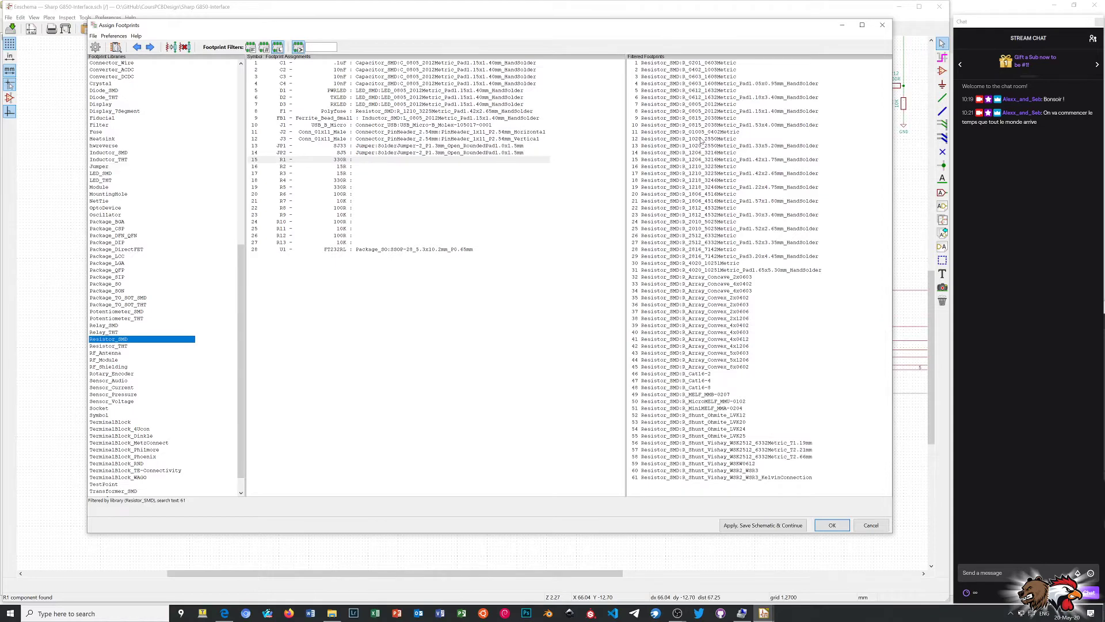
{"action": "left_click", "coordinate": [688, 111]}
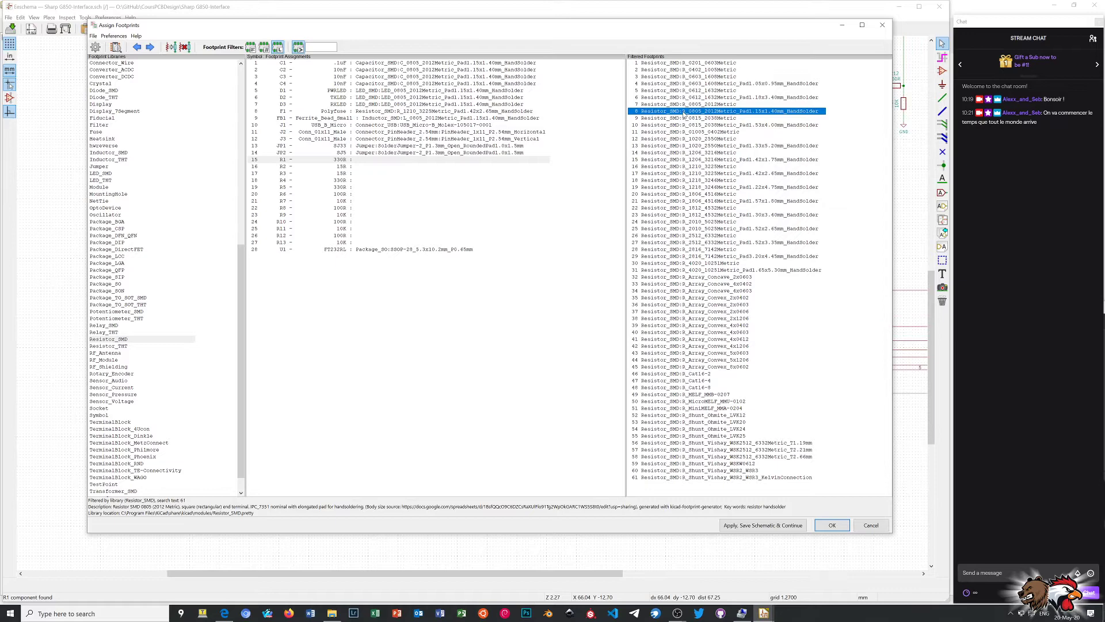
{"action": "double_click", "coordinate": [685, 112]}
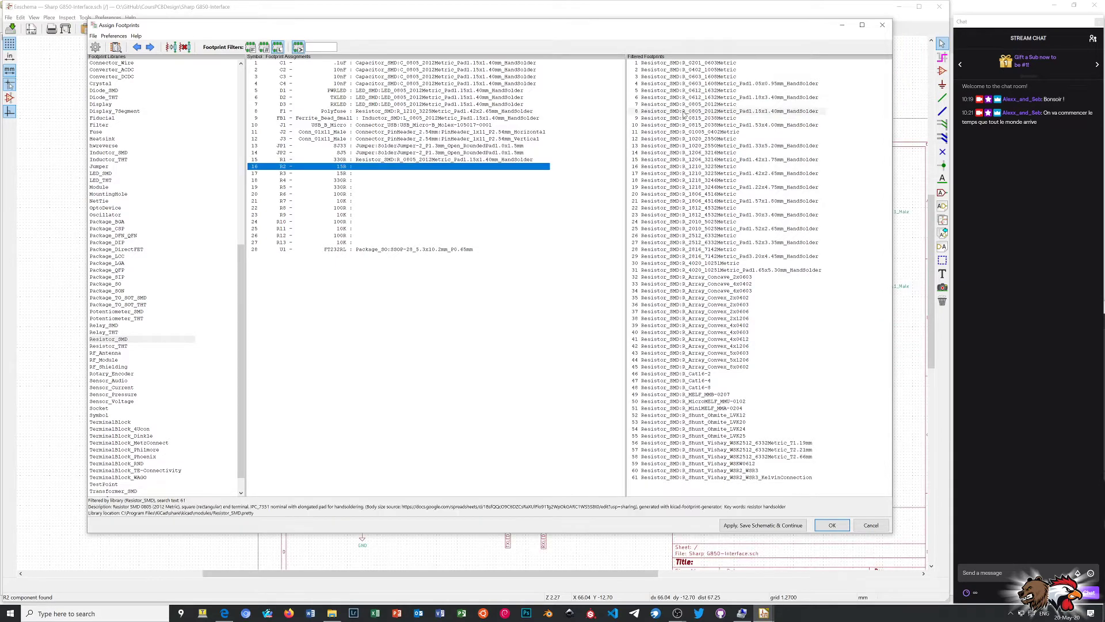
{"action": "double_click", "coordinate": [685, 112]}
{"action": "double_click", "coordinate": [685, 112]}
{"action": "double_click", "coordinate": [685, 112]}
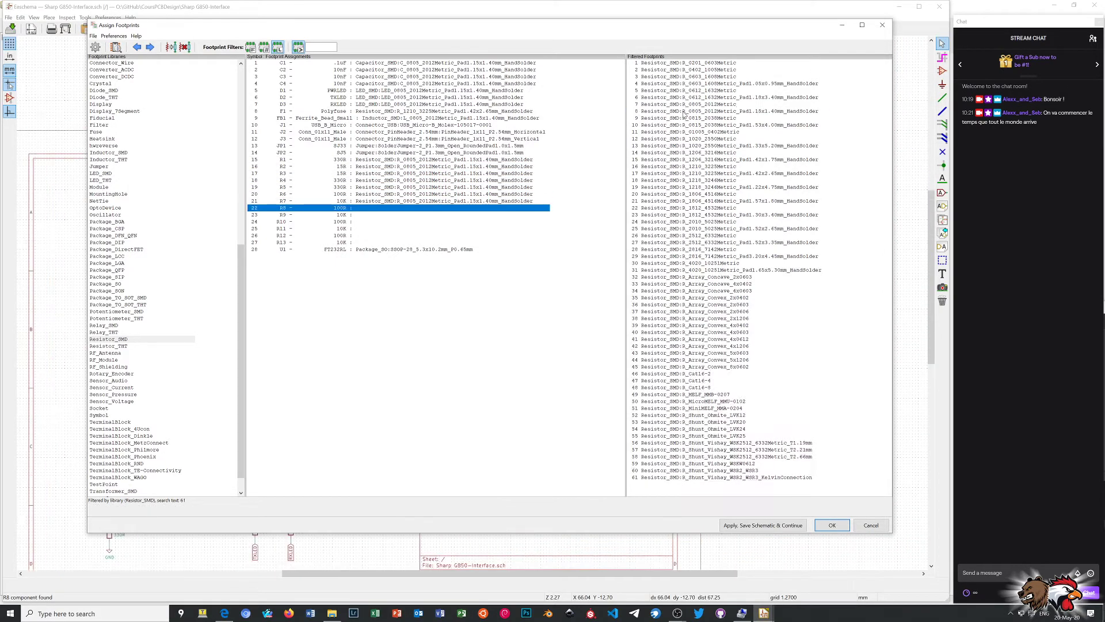
{"action": "double_click", "coordinate": [685, 112]}
{"action": "left_click", "coordinate": [685, 111]}
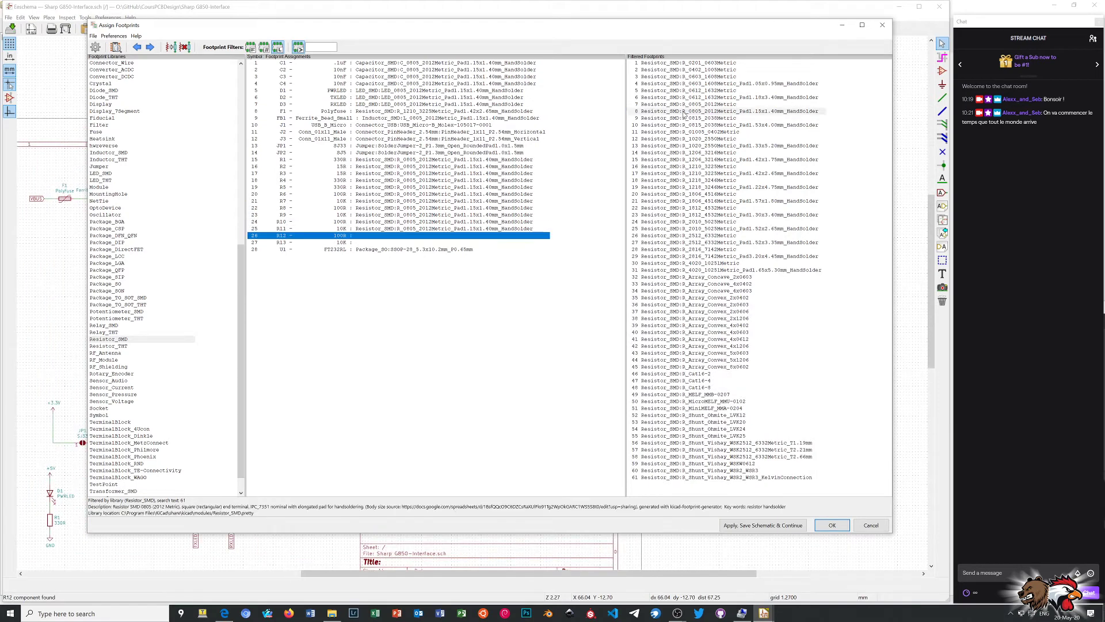
{"action": "double_click", "coordinate": [684, 113]}
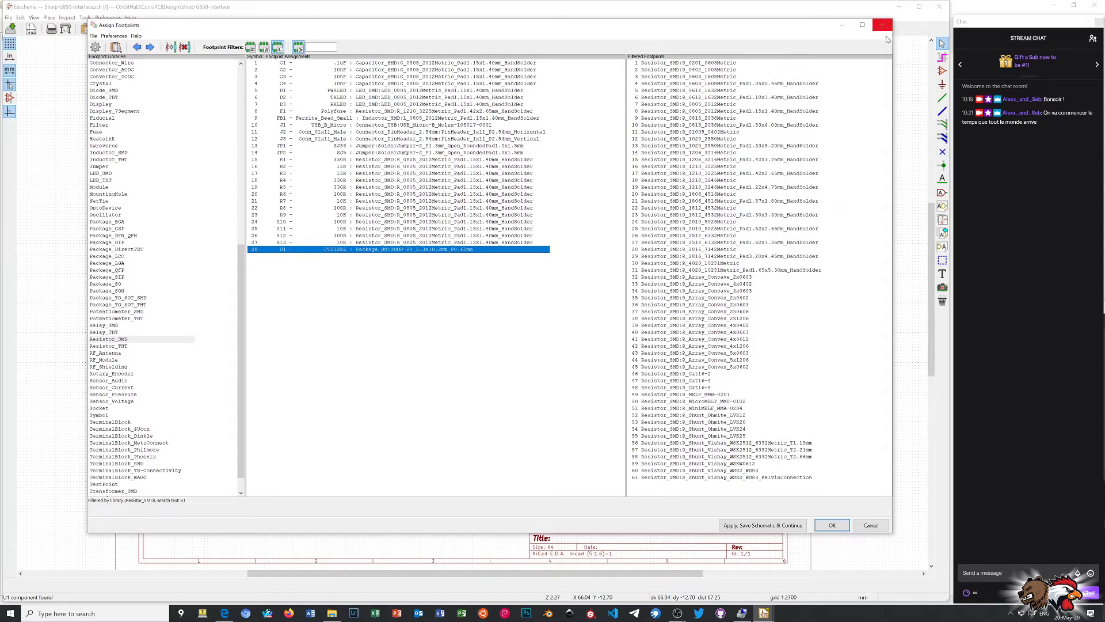
{"action": "left_click", "coordinate": [755, 526]}
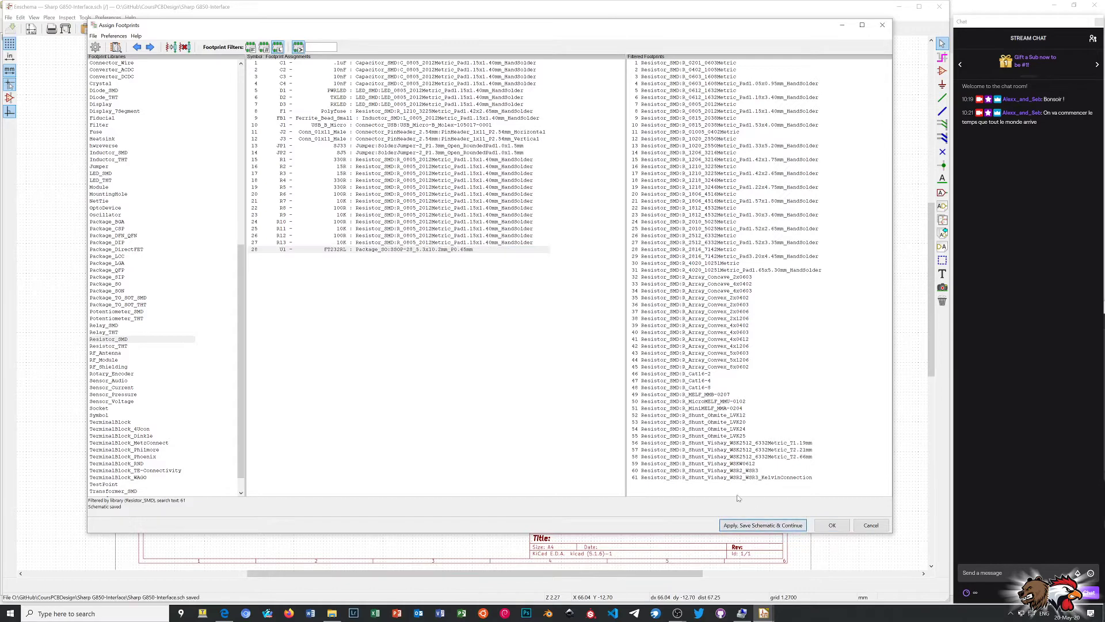
{"action": "left_click", "coordinate": [822, 526]}
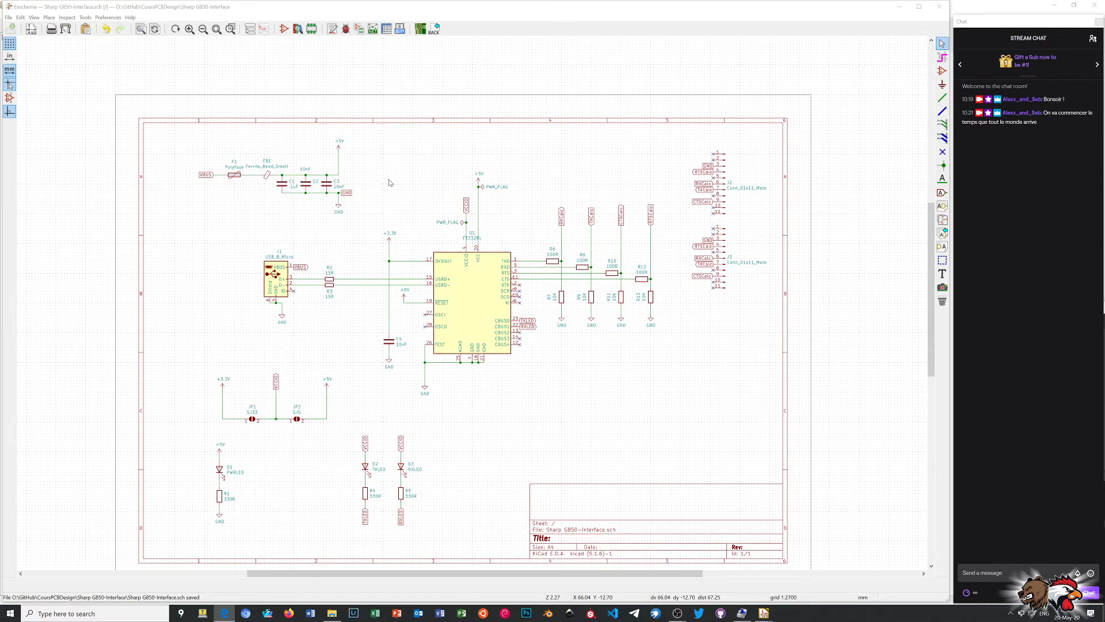
Launch Pcbnew from Eeschema to open the Sharp G850-Interface board layout
{"action": "left_click", "coordinate": [420, 29]}
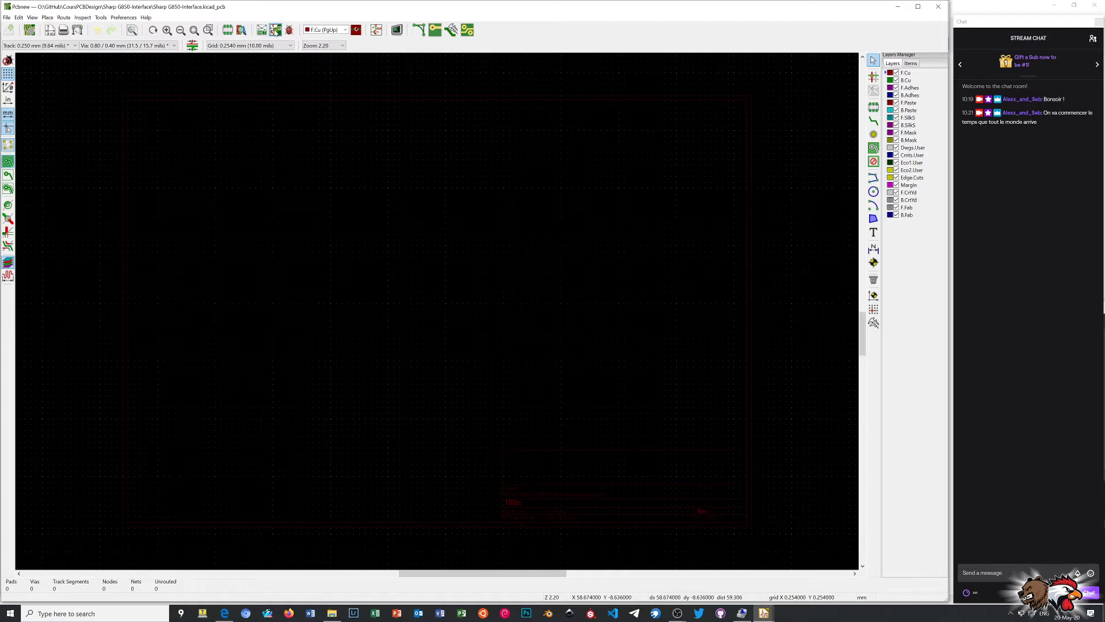
Update the PCB from the schematic and drop all footprints onto the board as one cluster
{"action": "left_click", "coordinate": [276, 30]}
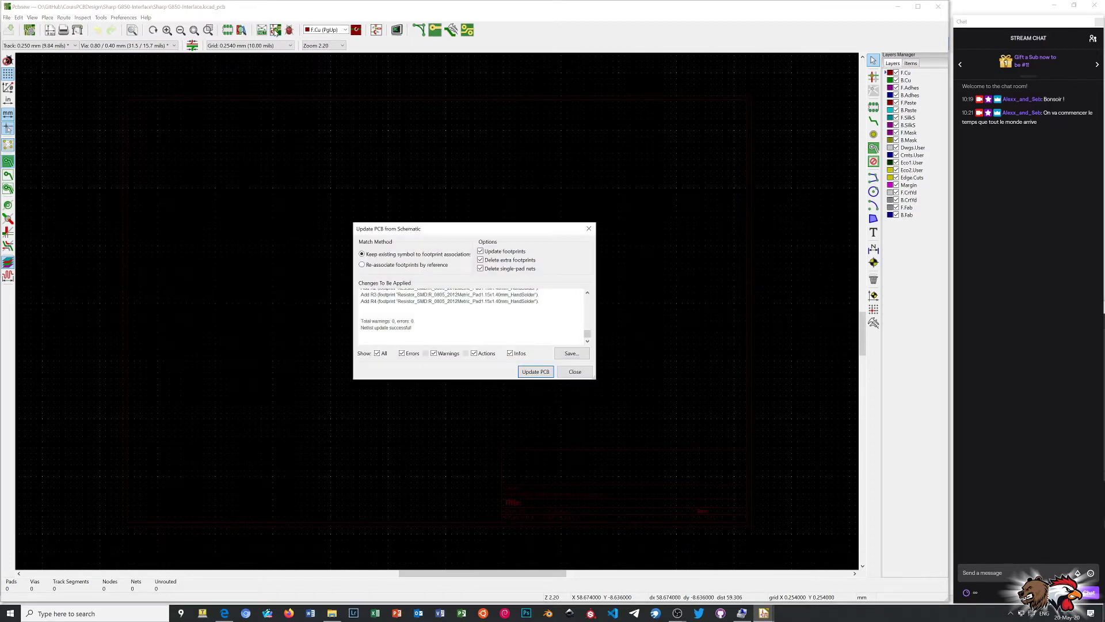
{"action": "left_click", "coordinate": [537, 373]}
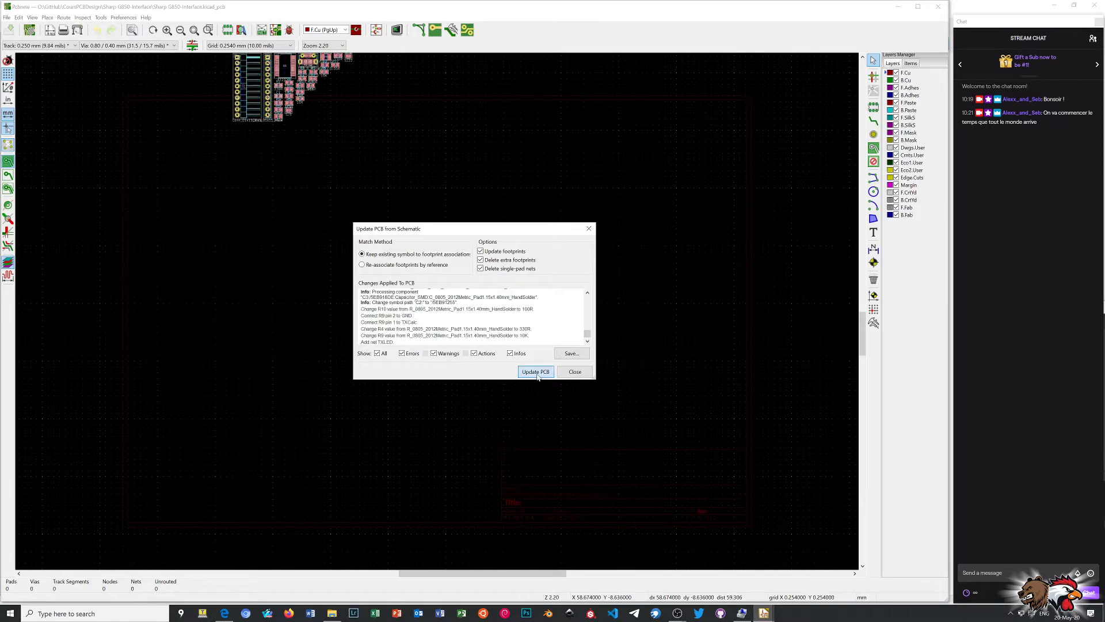
{"action": "left_click", "coordinate": [575, 372]}
{"action": "scroll", "coordinate": [544, 392], "scroll_direction": "down", "scroll_amount": 1}
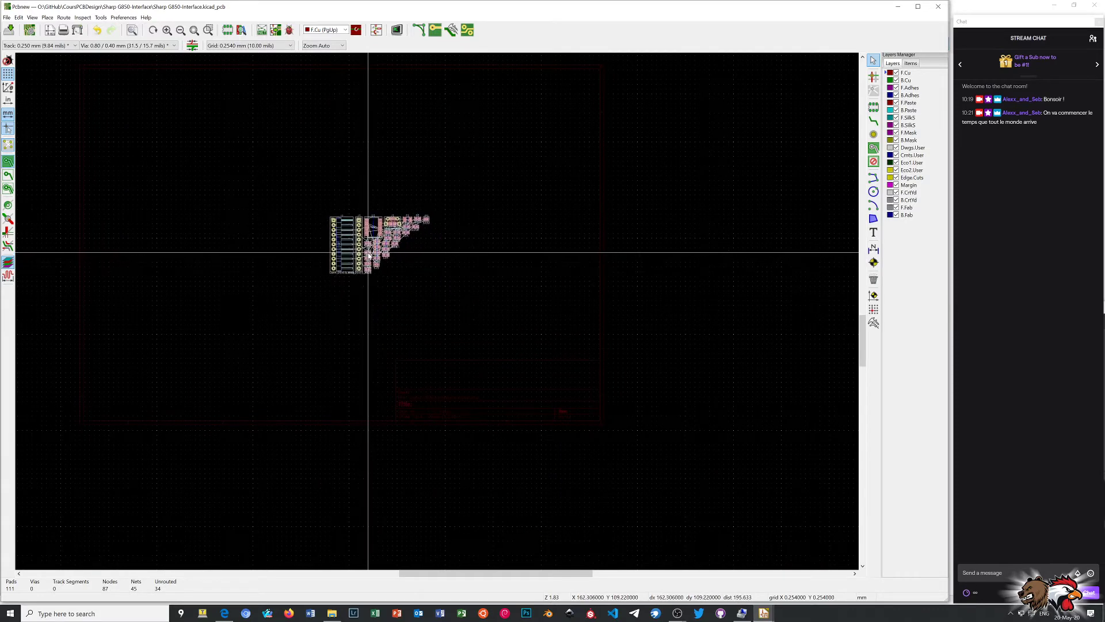
{"action": "left_click", "coordinate": [368, 253]}
{"action": "scroll", "coordinate": [438, 313], "scroll_direction": "up", "scroll_amount": 5}
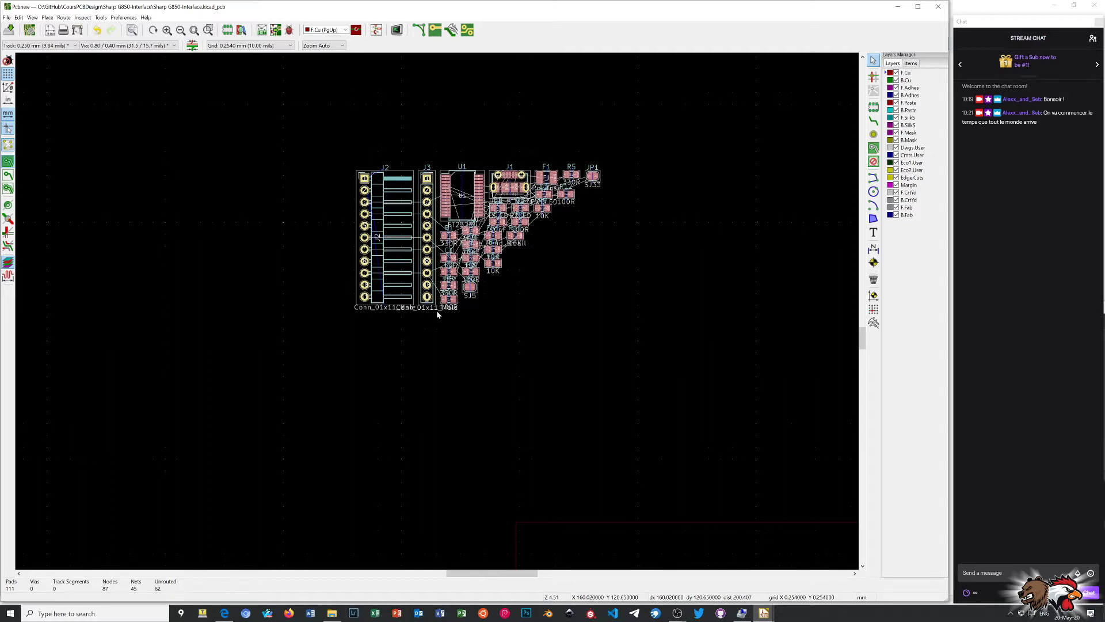
{"action": "left_click", "coordinate": [460, 333]}
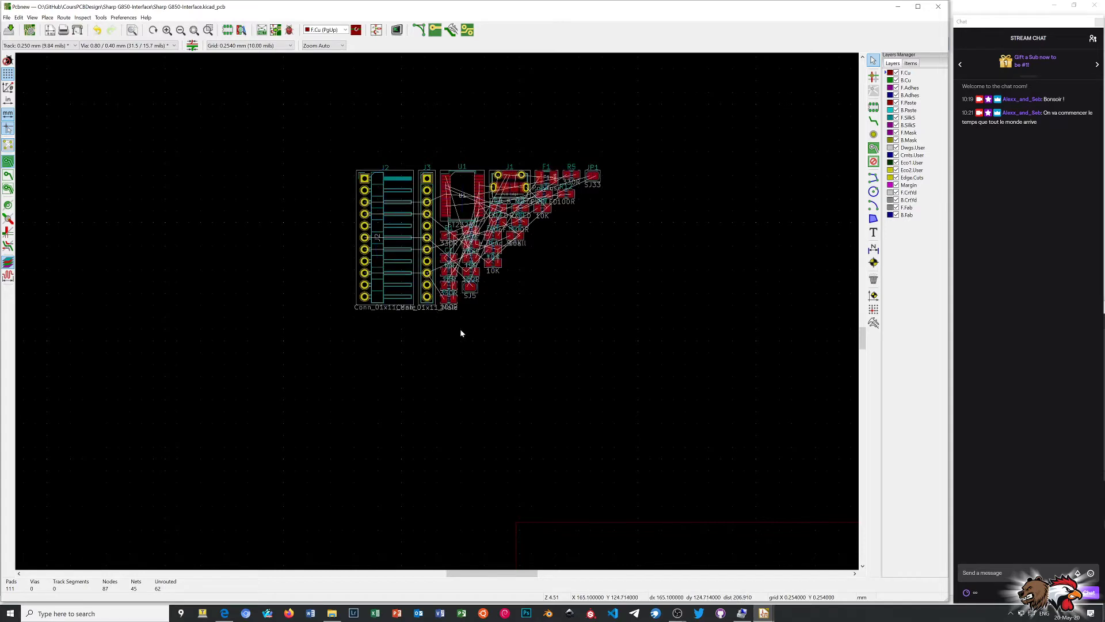
{"action": "key", "text": "alt+3"}
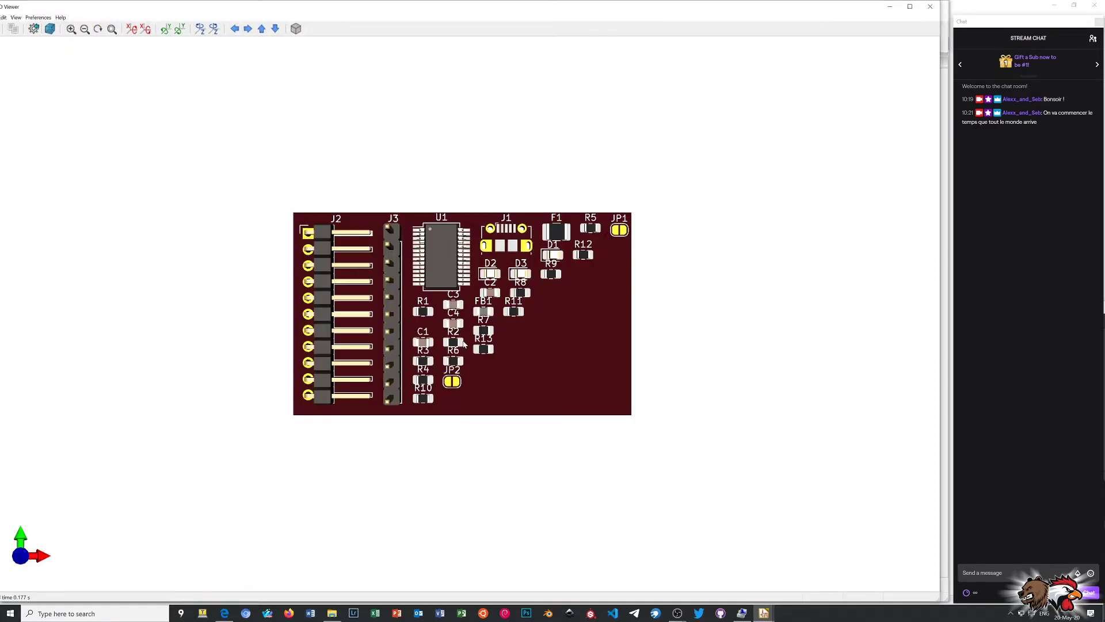
{"action": "mouse_move", "coordinate": [453, 356]}
{"action": "left_mouse_down"}
{"action": "mouse_move", "coordinate": [439, 170]}
{"action": "mouse_move", "coordinate": [477, 375]}
{"action": "mouse_move", "coordinate": [547, 437]}
{"action": "mouse_move", "coordinate": [457, 366]}
{"action": "mouse_move", "coordinate": [531, 225]}
{"action": "left_mouse_up"}
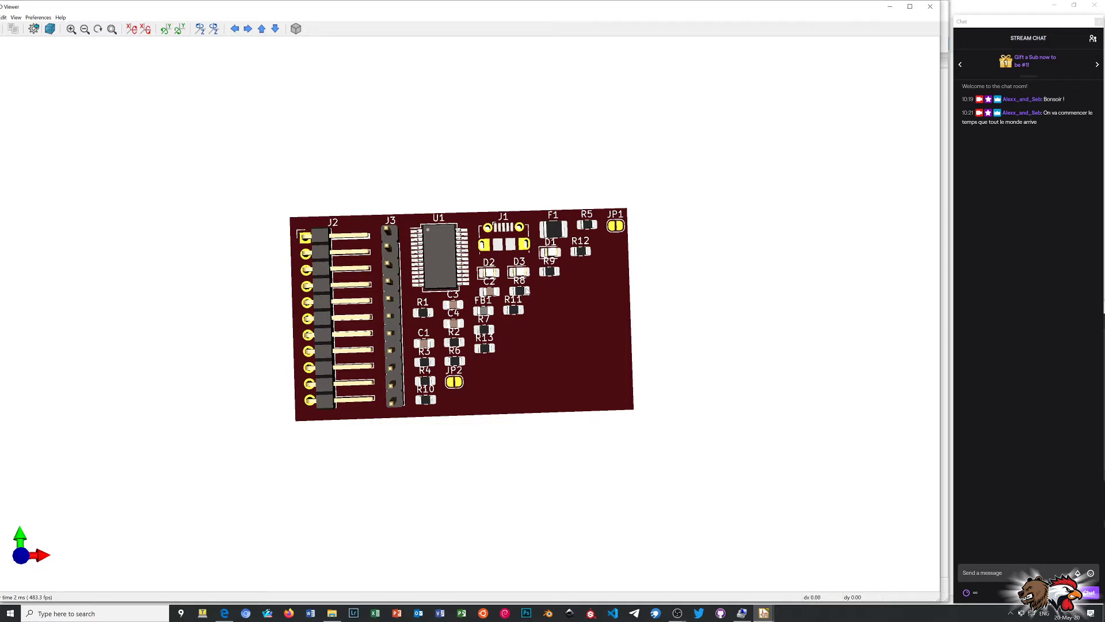
{"action": "left_click_drag", "start_coordinate": [525, 291], "coordinate": [509, 339]}
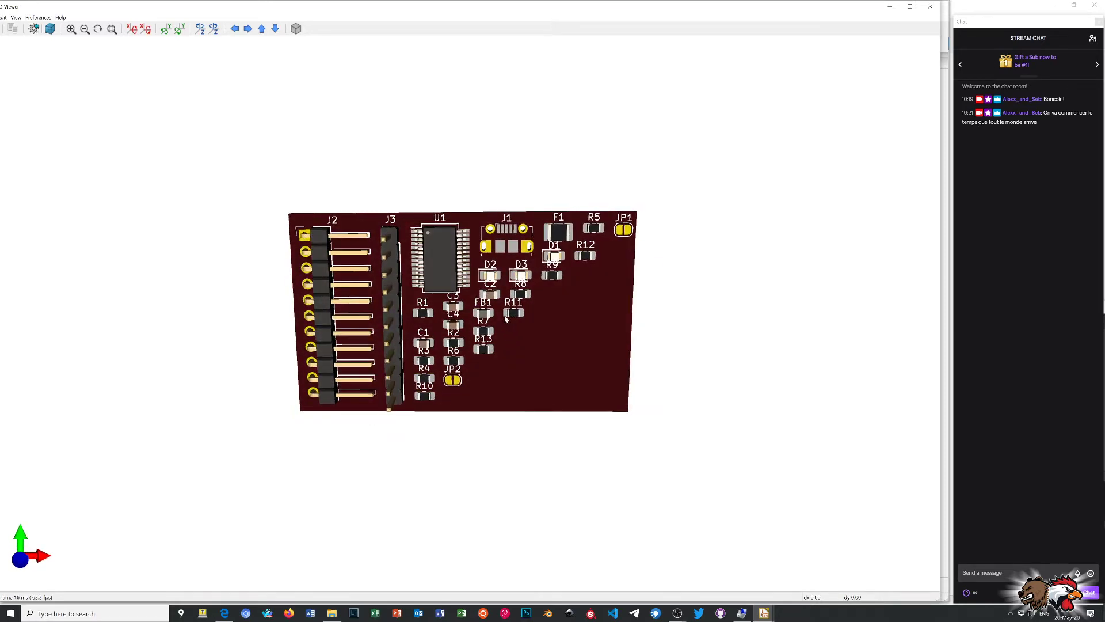
{"action": "left_click_drag", "start_coordinate": [505, 318], "coordinate": [524, 218]}
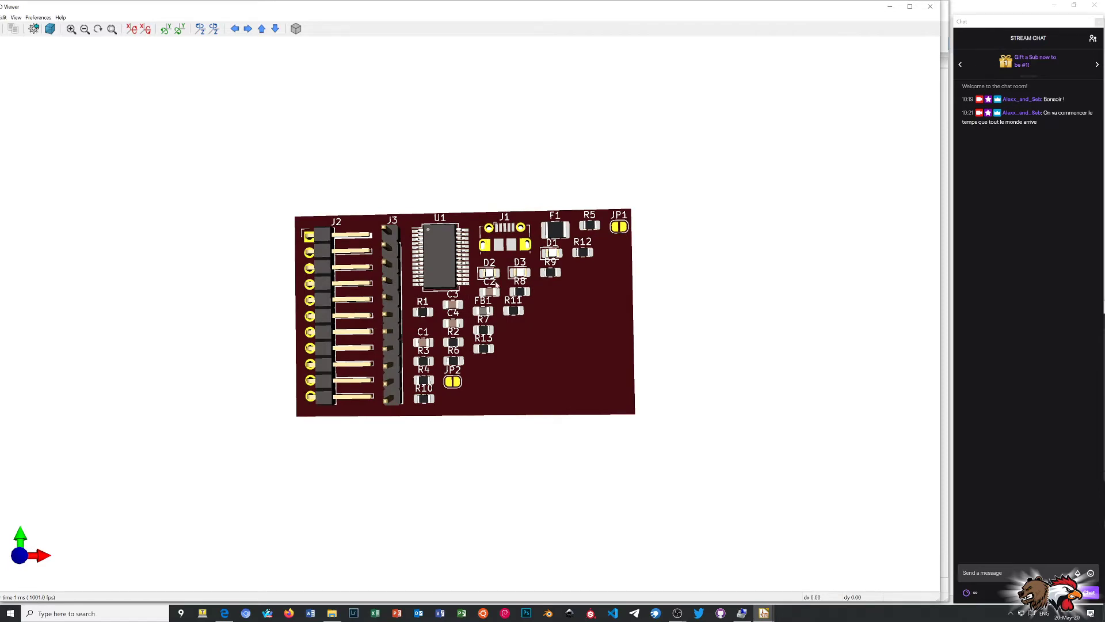
{"action": "left_click_drag", "start_coordinate": [469, 320], "coordinate": [468, 210]}
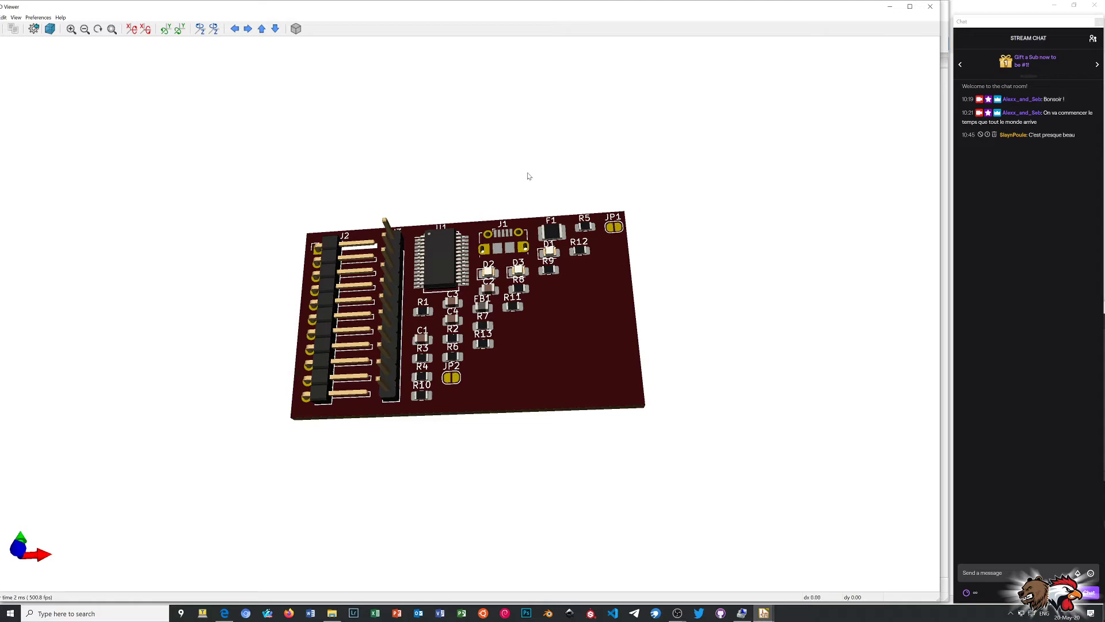
{"action": "mouse_move", "coordinate": [529, 176]}
{"action": "left_mouse_down"}
{"action": "mouse_move", "coordinate": [632, 372]}
{"action": "mouse_move", "coordinate": [455, 305]}
{"action": "mouse_move", "coordinate": [458, 253]}
{"action": "left_mouse_up"}
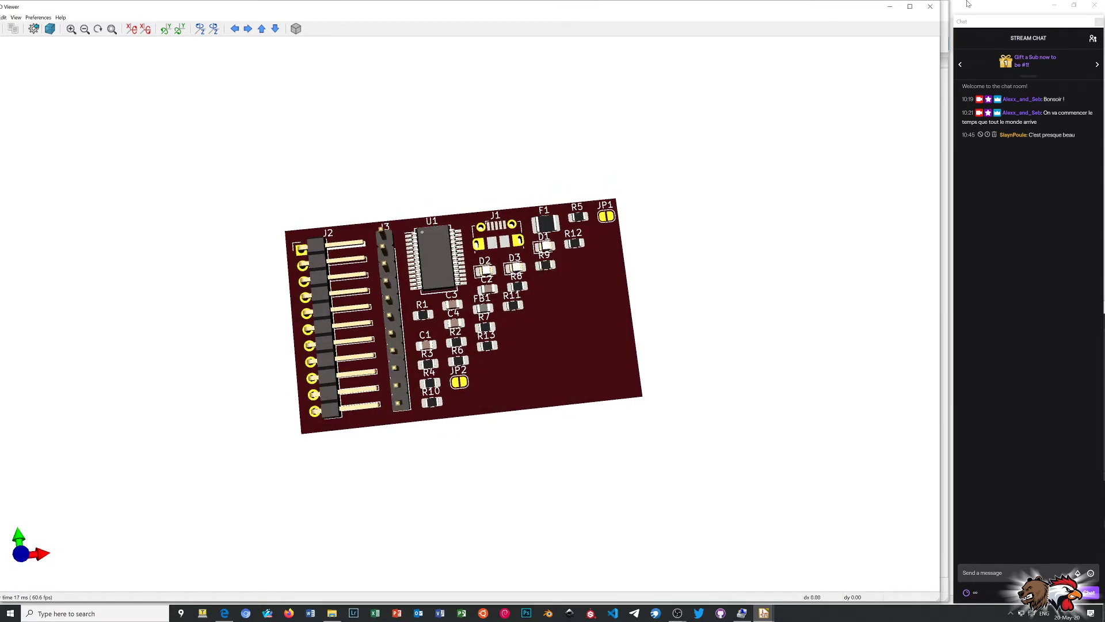
{"action": "left_click", "coordinate": [936, 13]}
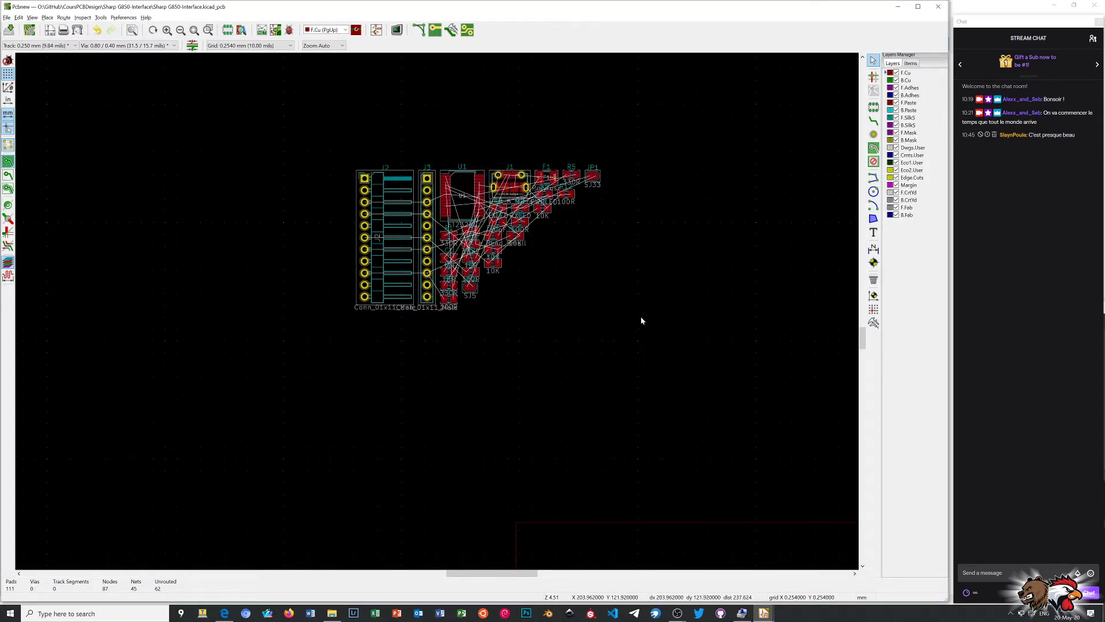
Move the J2 angled pin header well to the right of the component cluster
{"action": "scroll", "coordinate": [606, 341], "scroll_direction": "up", "scroll_amount": 1}
{"action": "scroll", "coordinate": [285, 207], "scroll_direction": "up", "scroll_amount": 1}
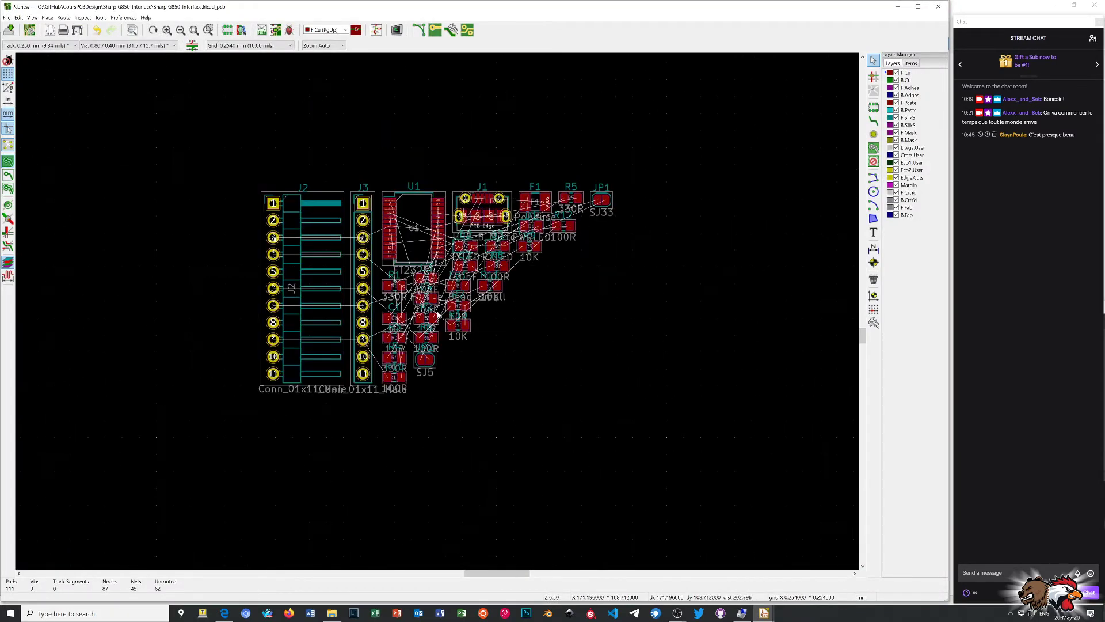
{"action": "scroll", "coordinate": [437, 315], "scroll_direction": "up", "scroll_amount": 2}
{"action": "scroll", "coordinate": [438, 315], "scroll_direction": "down", "scroll_amount": 3}
{"action": "scroll", "coordinate": [437, 315], "scroll_direction": "up", "scroll_amount": 2}
{"action": "scroll", "coordinate": [437, 315], "scroll_direction": "down", "scroll_amount": 2}
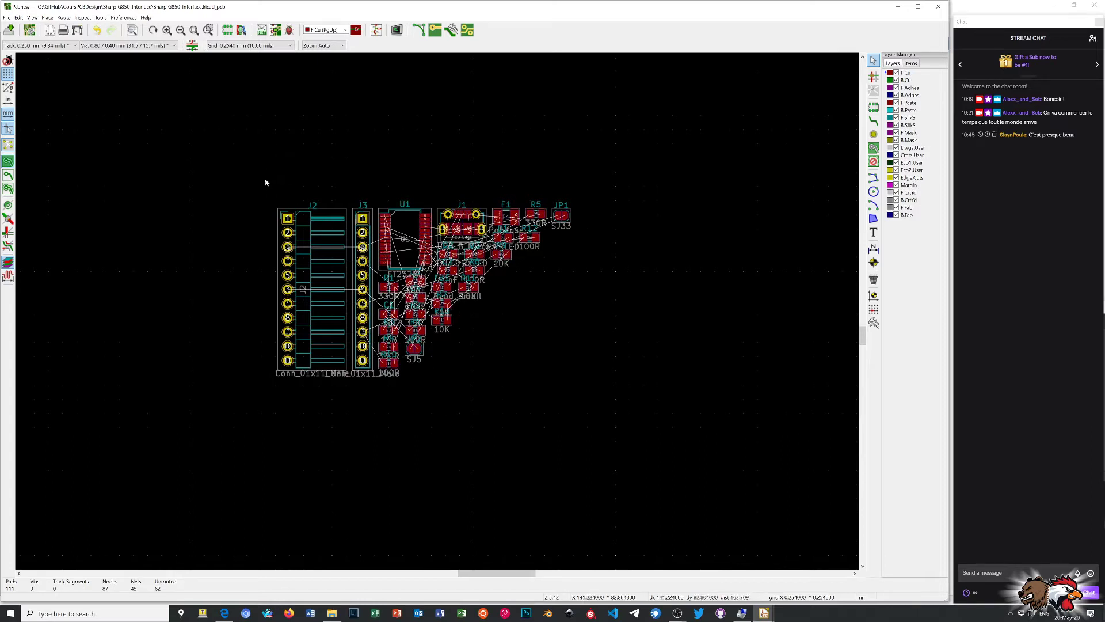
{"action": "left_click_drag", "start_coordinate": [263, 185], "coordinate": [321, 418]}
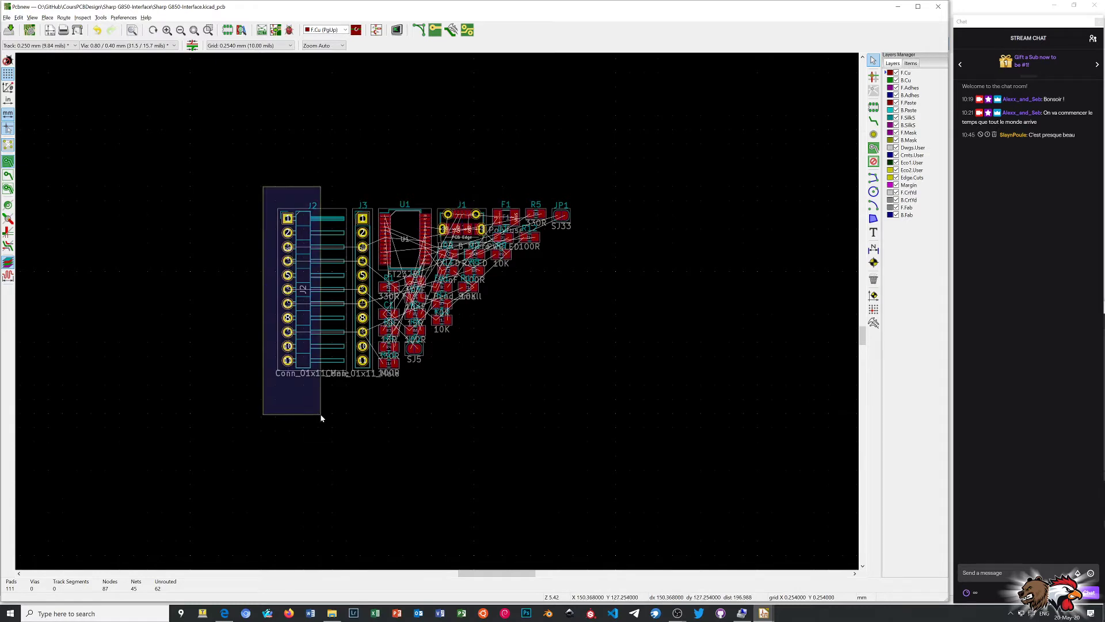
{"action": "left_click", "coordinate": [300, 229]}
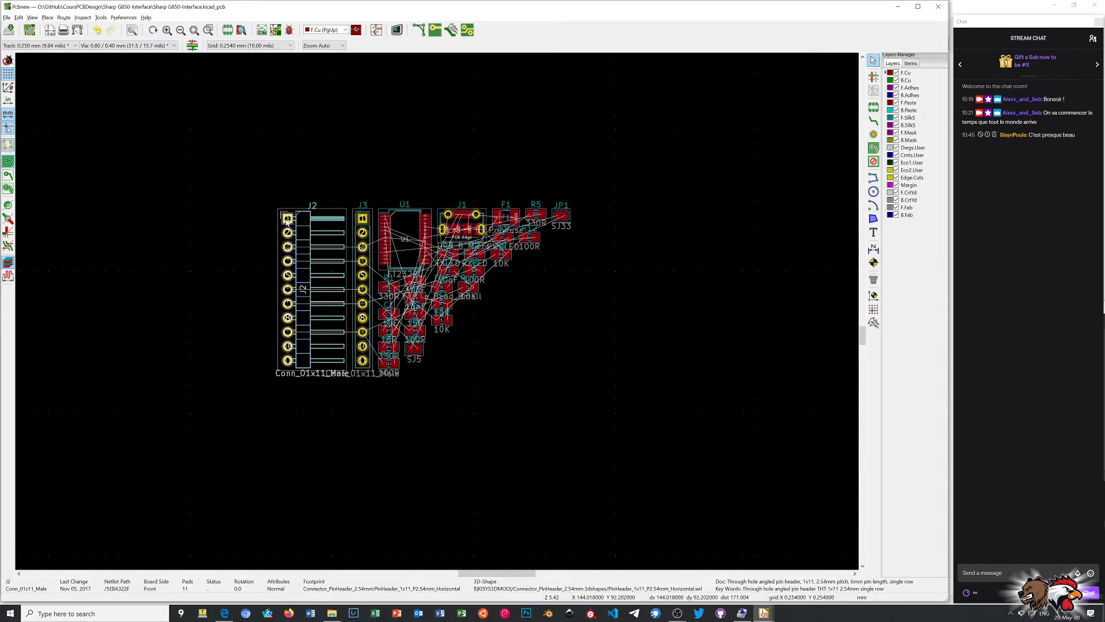
{"action": "mouse_move", "coordinate": [286, 223]}
{"action": "left_mouse_down"}
{"action": "mouse_move", "coordinate": [335, 246]}
{"action": "mouse_move", "coordinate": [692, 229]}
{"action": "left_mouse_up"}
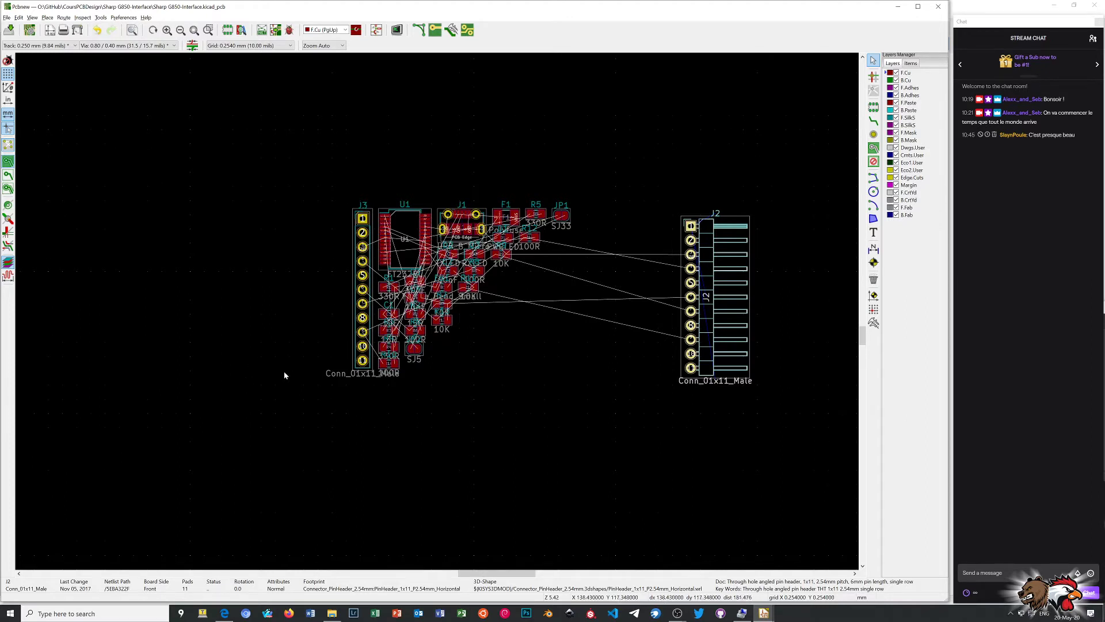
Select the J1 USB connector, dismissing the ambiguous selection choice
{"action": "left_click", "coordinate": [444, 233]}
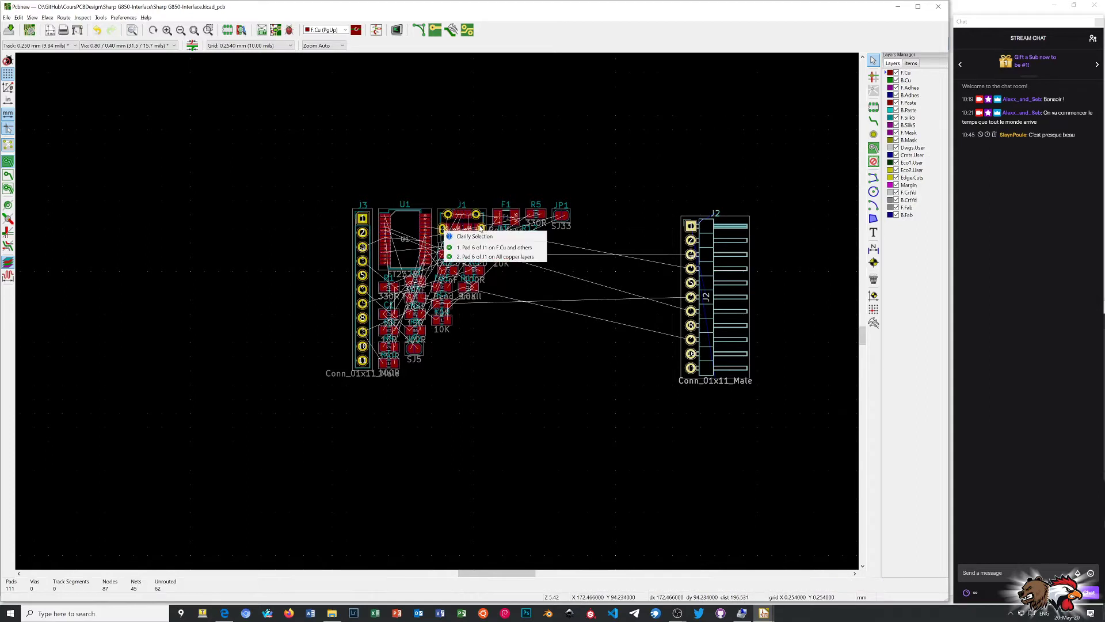
{"action": "left_click", "coordinate": [480, 226]}
{"action": "left_click", "coordinate": [482, 214]}
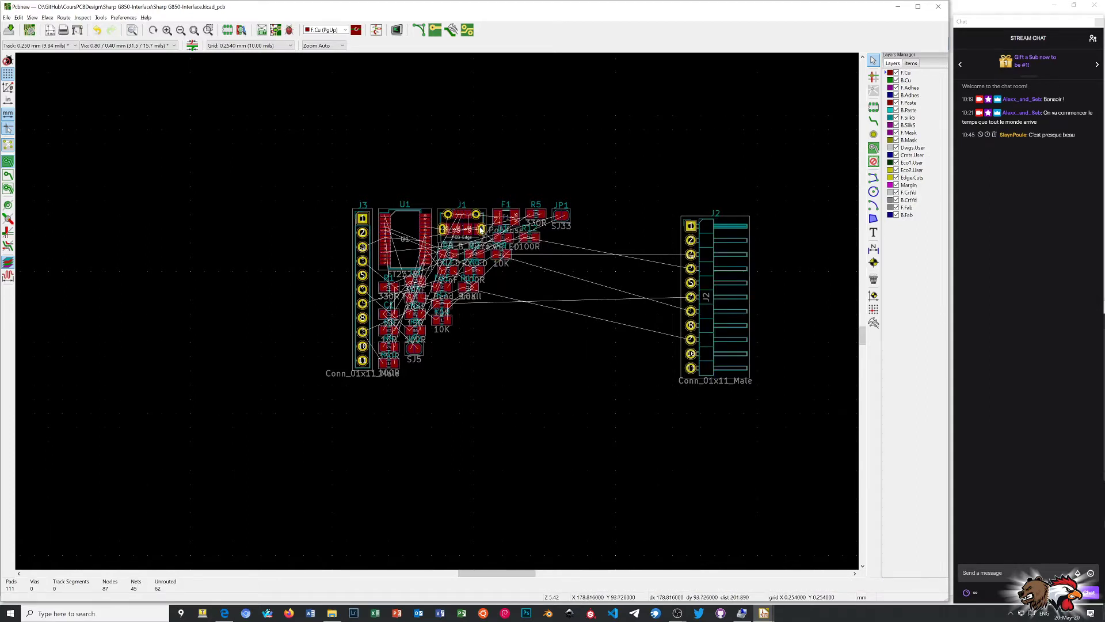
Move the J1 USB connector left of J3, rotating it twice before placing
{"action": "left_click", "coordinate": [468, 232]}
{"action": "left_click_drag", "start_coordinate": [468, 233], "coordinate": [253, 291]}
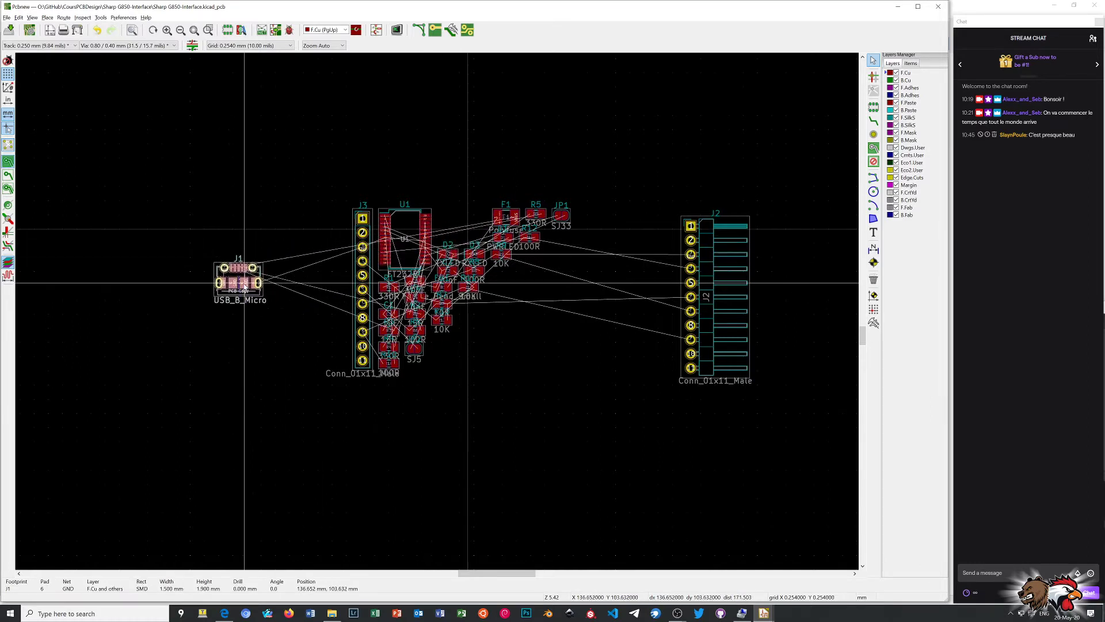
{"action": "key", "text": "r"}
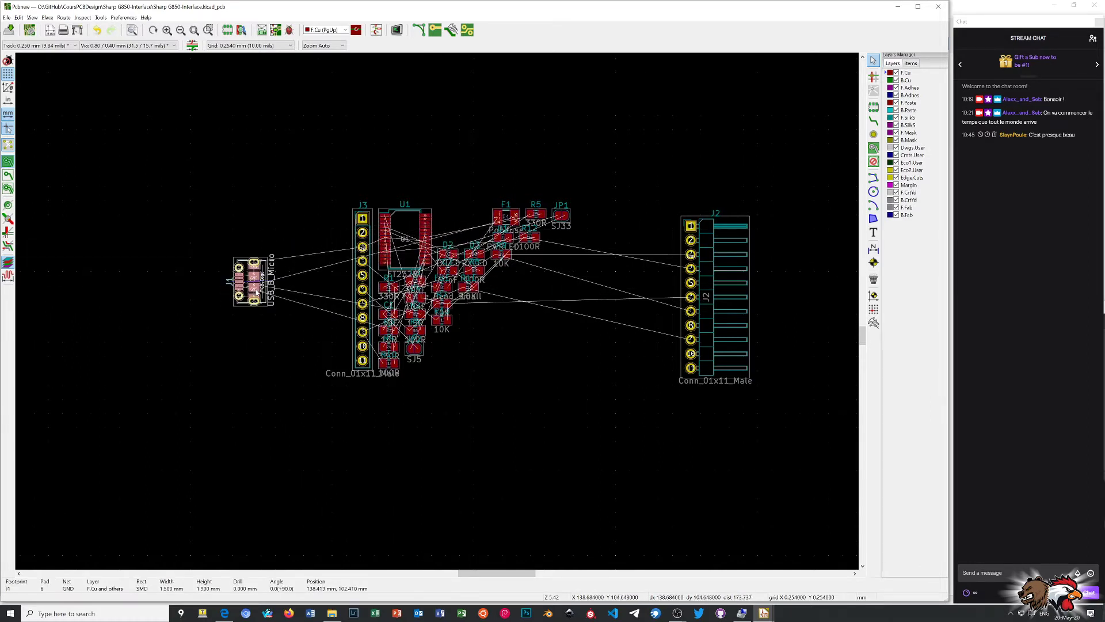
{"action": "key", "text": "r"}
{"action": "key", "text": "r"}
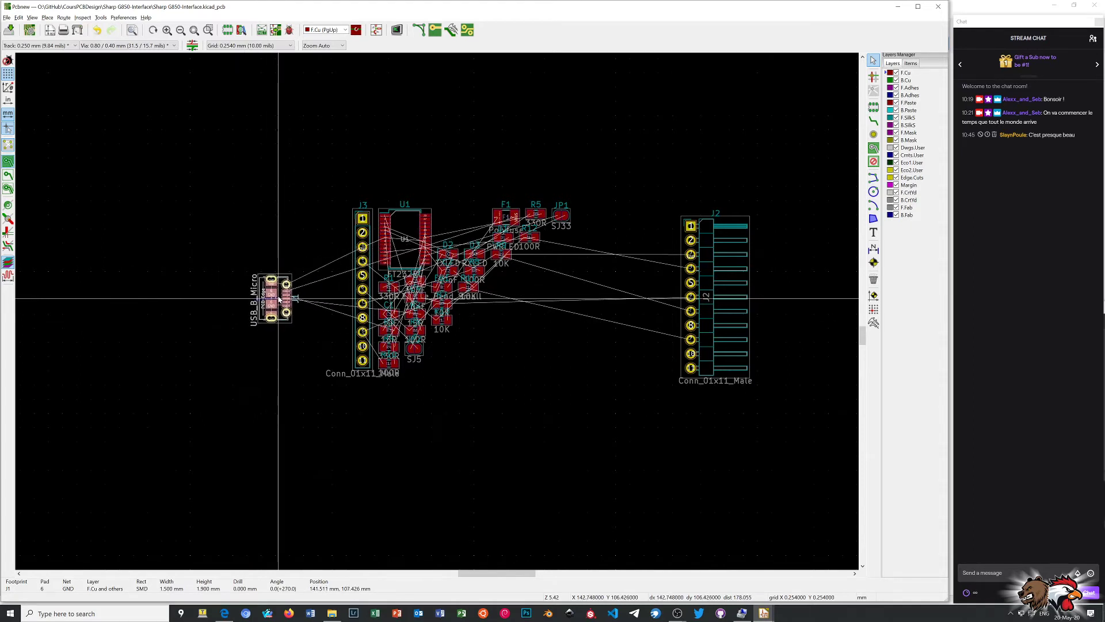
{"action": "left_click", "coordinate": [267, 292]}
Move the J3 pin header to sit just left of J2, parallel with it
{"action": "left_click_drag", "start_coordinate": [333, 193], "coordinate": [368, 386]}
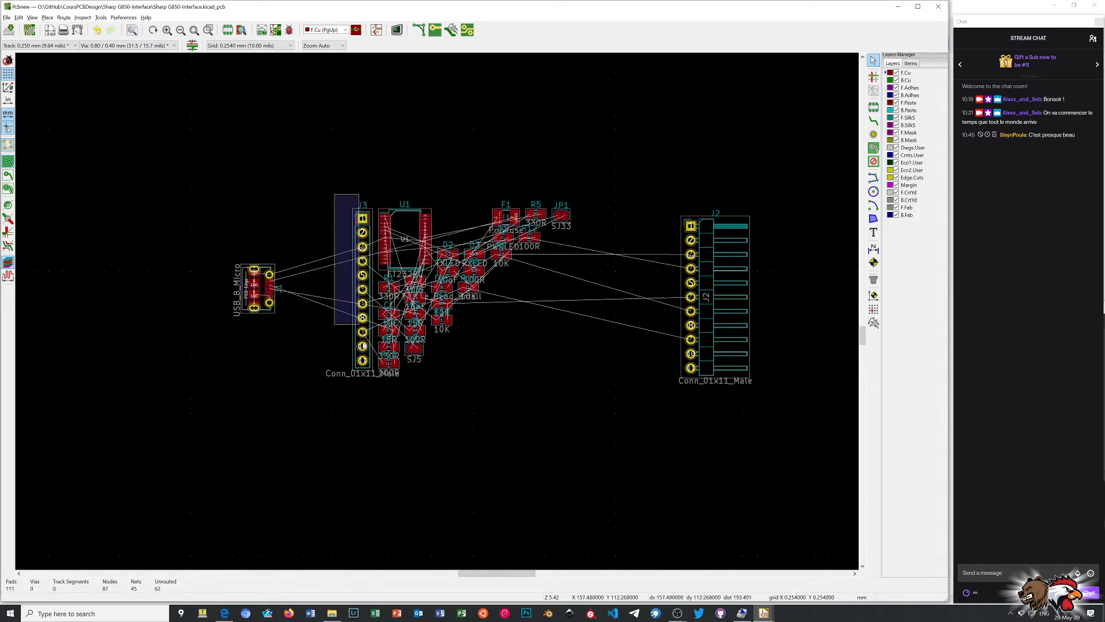
{"action": "left_click", "coordinate": [362, 361]}
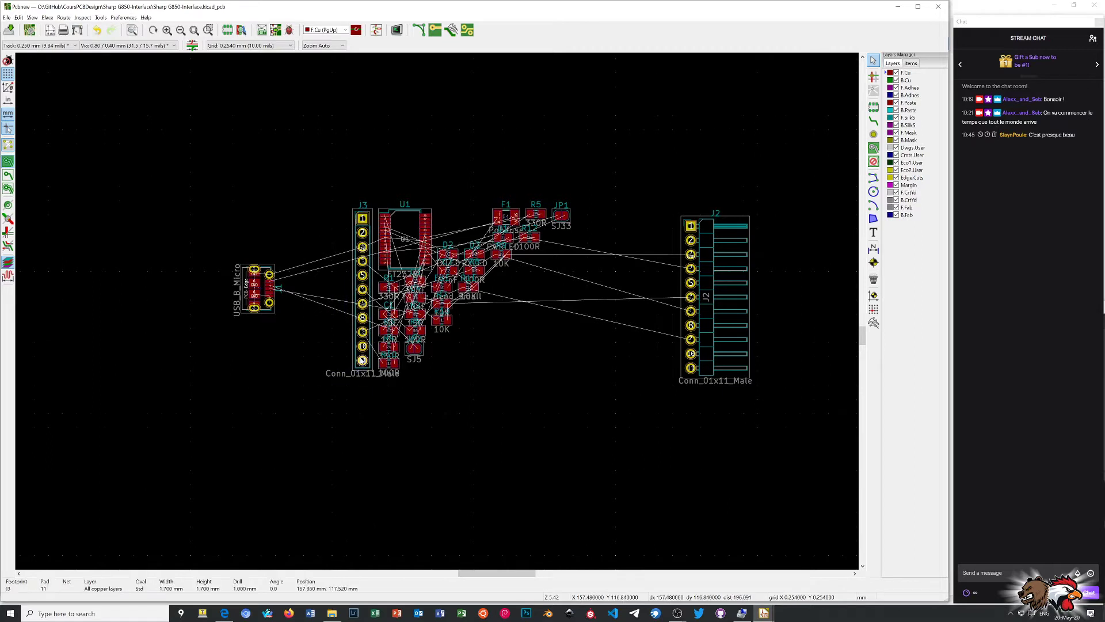
{"action": "key", "text": "m"}
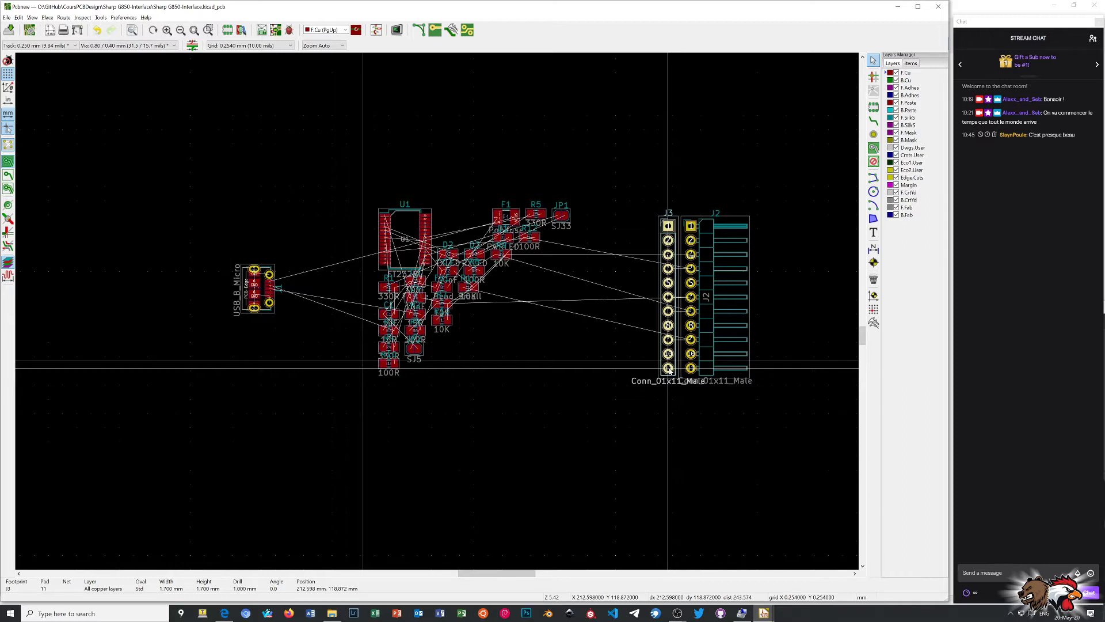
{"action": "left_click", "coordinate": [669, 369]}
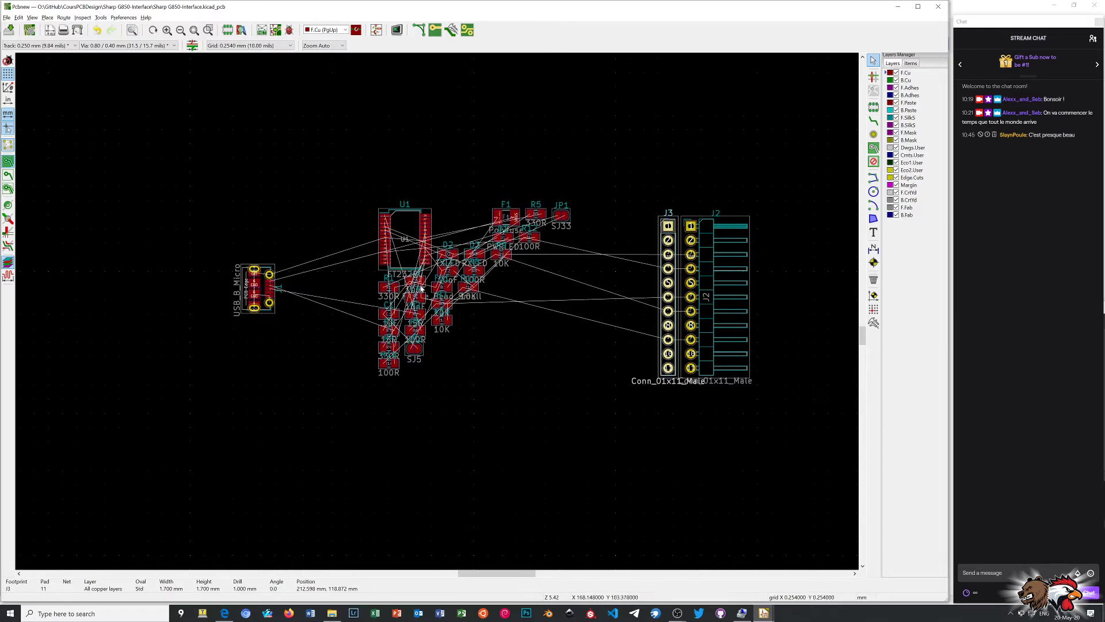
{"action": "scroll", "coordinate": [426, 289], "scroll_direction": "up", "scroll_amount": 1}
{"action": "scroll", "coordinate": [432, 299], "scroll_direction": "up", "scroll_amount": 2}
{"action": "scroll", "coordinate": [438, 313], "scroll_direction": "down", "scroll_amount": 1}
{"action": "scroll", "coordinate": [438, 313], "scroll_direction": "down", "scroll_amount": 1}
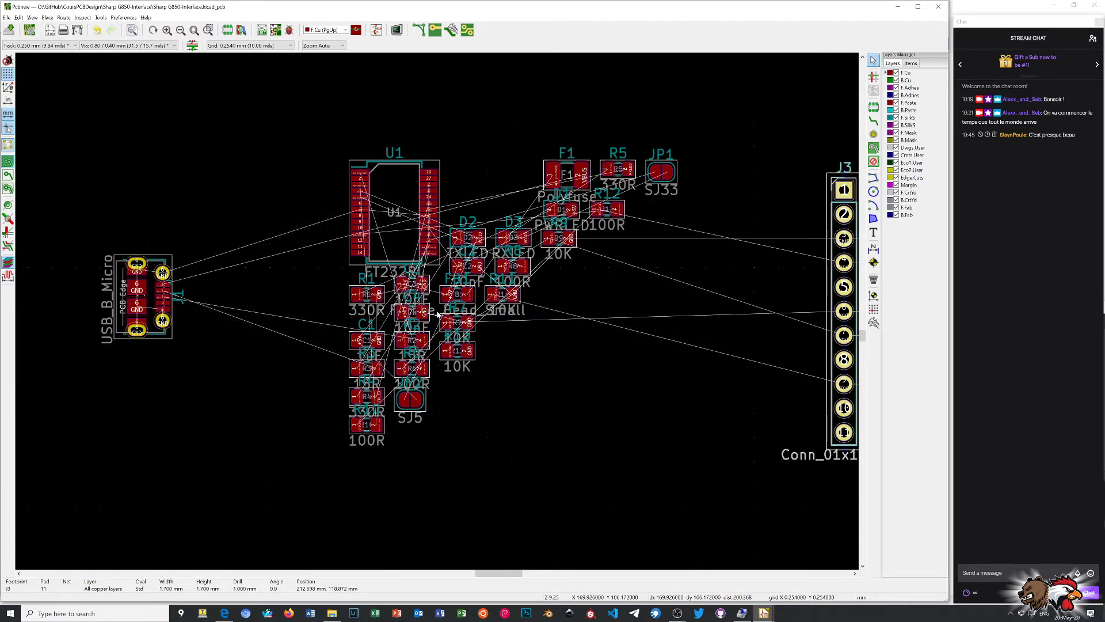
Shift the resistor/capacitor cluster down-right and the D1, D3, R12 LED group to the bottom
{"action": "left_click_drag", "start_coordinate": [331, 284], "coordinate": [487, 462]}
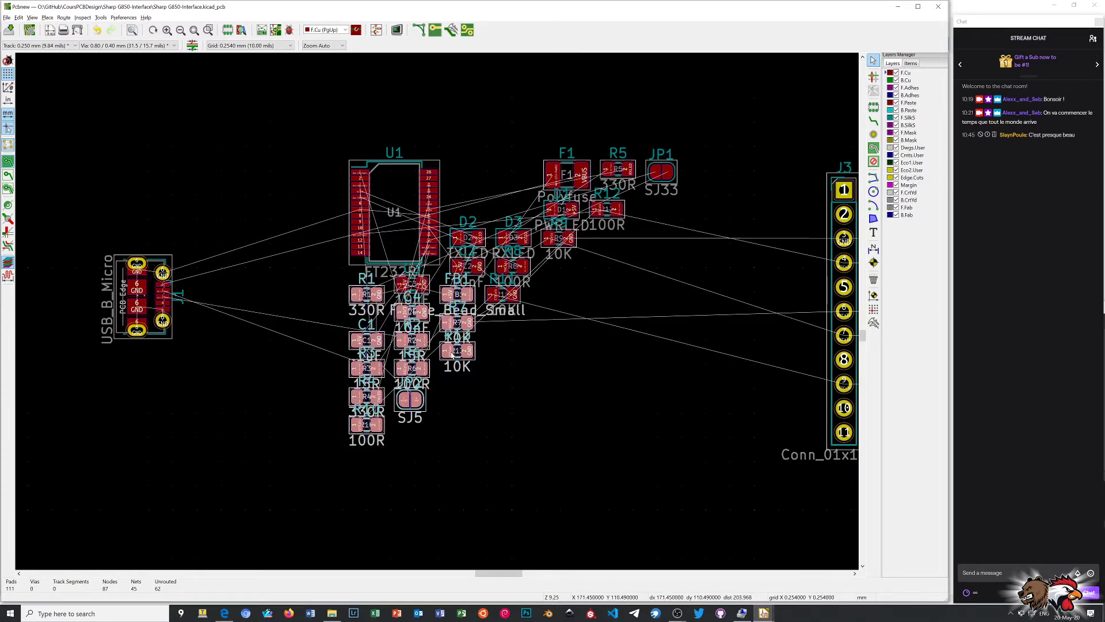
{"action": "left_click_drag", "start_coordinate": [451, 355], "coordinate": [719, 535]}
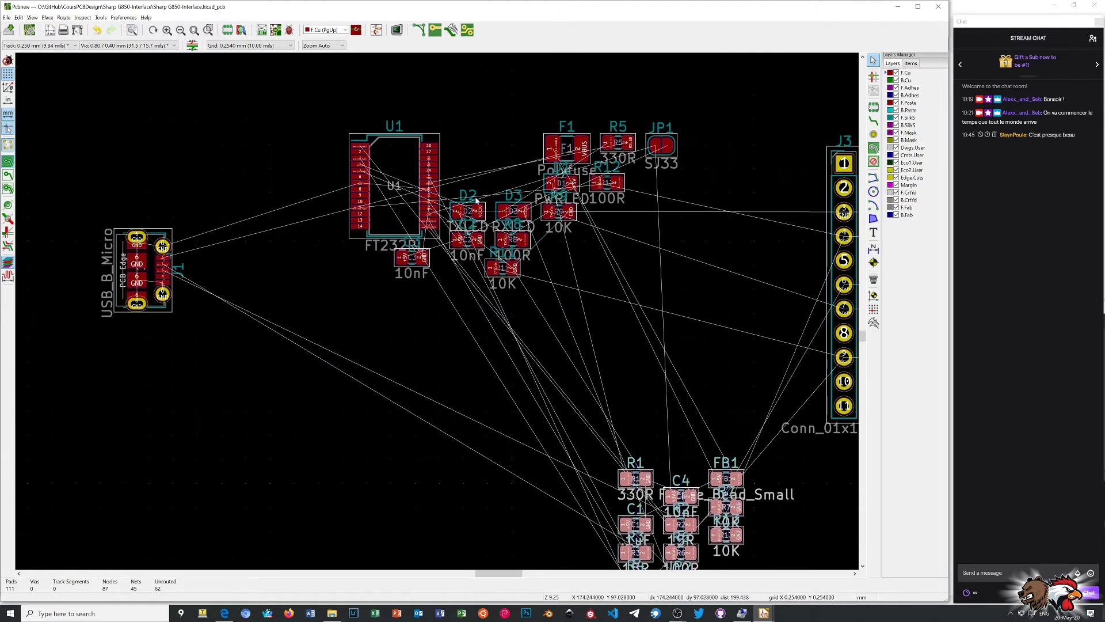
{"action": "left_click_drag", "start_coordinate": [458, 139], "coordinate": [697, 326]}
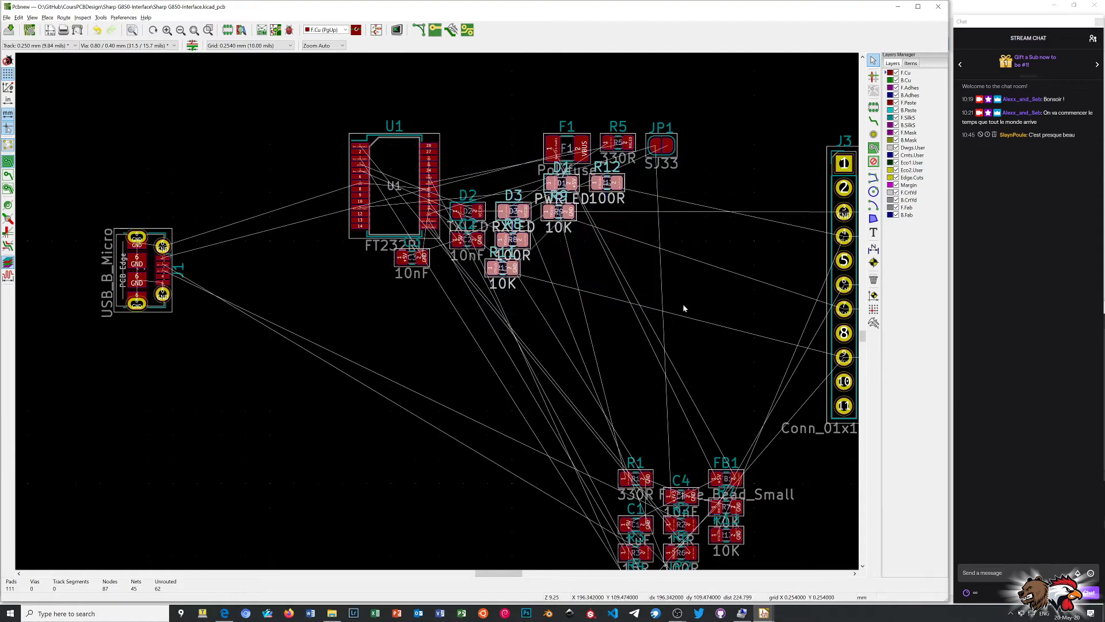
{"action": "left_click_drag", "start_coordinate": [575, 197], "coordinate": [483, 491]}
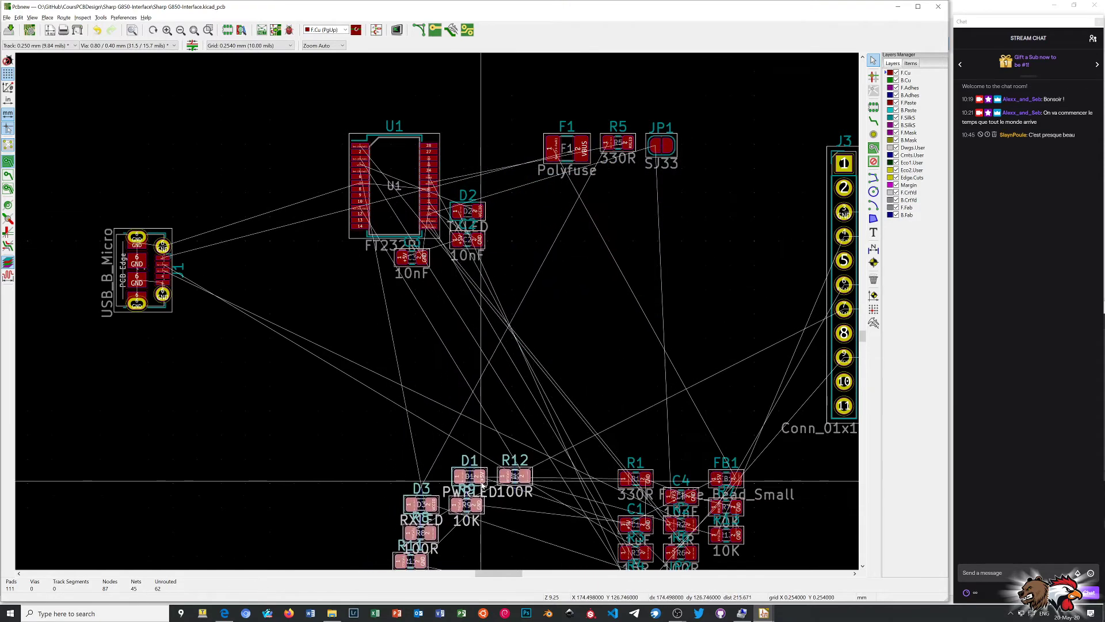
Move C3, D2 and C2 away from U1, shift F1, R5, JP1 up-right, then select U1
{"action": "left_click_drag", "start_coordinate": [380, 256], "coordinate": [478, 296]}
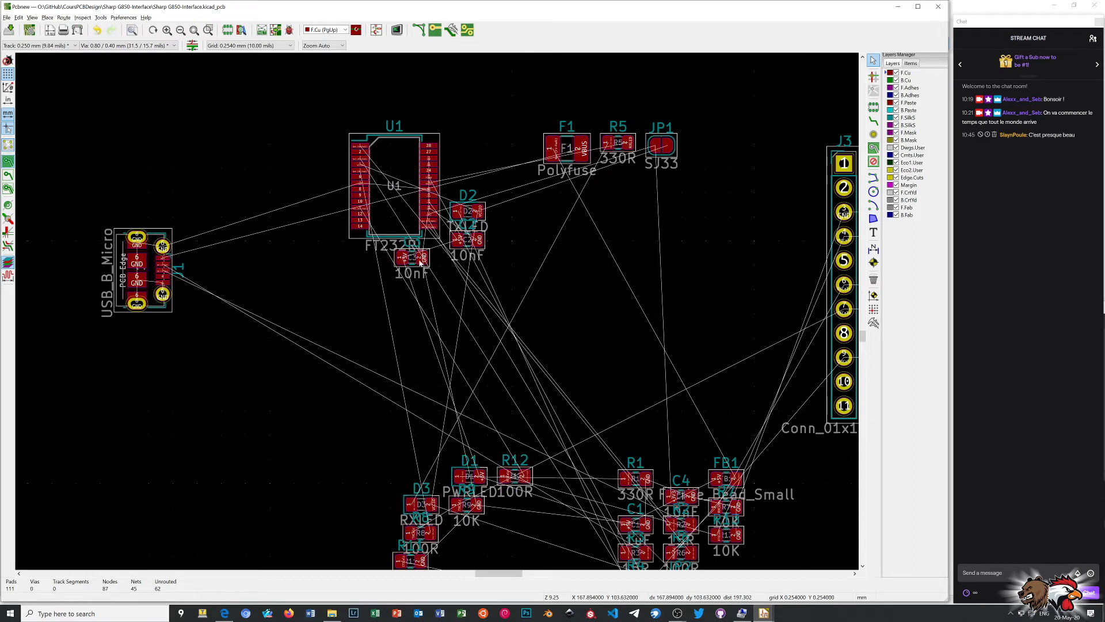
{"action": "left_click_drag", "start_coordinate": [420, 262], "coordinate": [358, 495]}
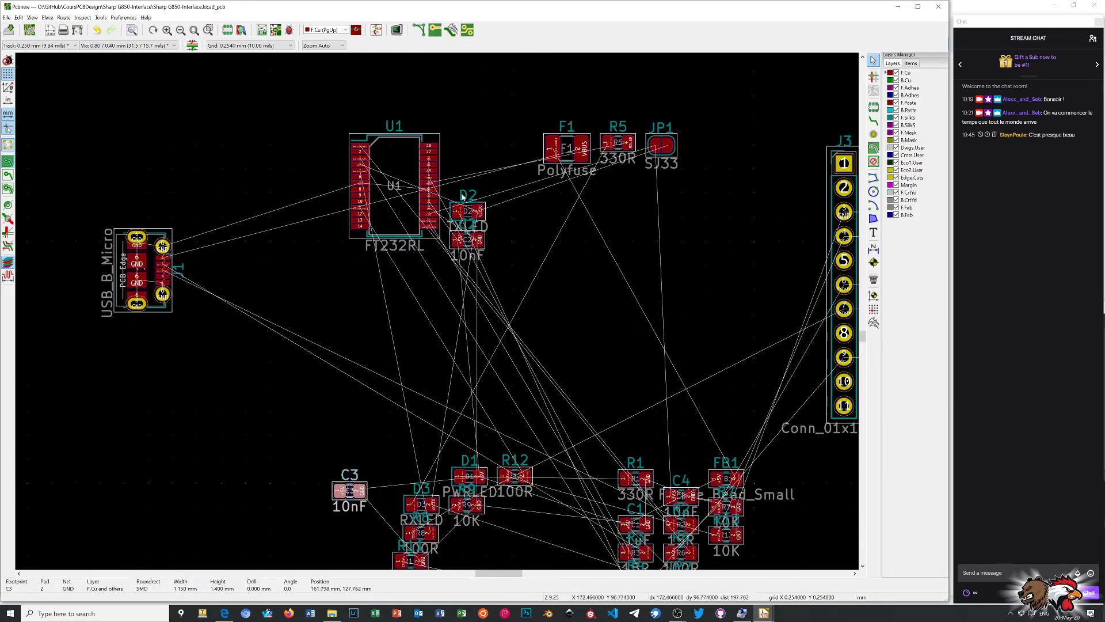
{"action": "mouse_move", "coordinate": [444, 191]}
{"action": "left_mouse_down"}
{"action": "mouse_move", "coordinate": [506, 288]}
{"action": "mouse_move", "coordinate": [633, 345]}
{"action": "mouse_move", "coordinate": [276, 485]}
{"action": "left_mouse_up"}
{"action": "mouse_move", "coordinate": [532, 102]}
{"action": "left_mouse_down"}
{"action": "mouse_move", "coordinate": [651, 216]}
{"action": "mouse_move", "coordinate": [730, 221]}
{"action": "left_mouse_up"}
{"action": "left_click_drag", "start_coordinate": [673, 151], "coordinate": [804, 115]}
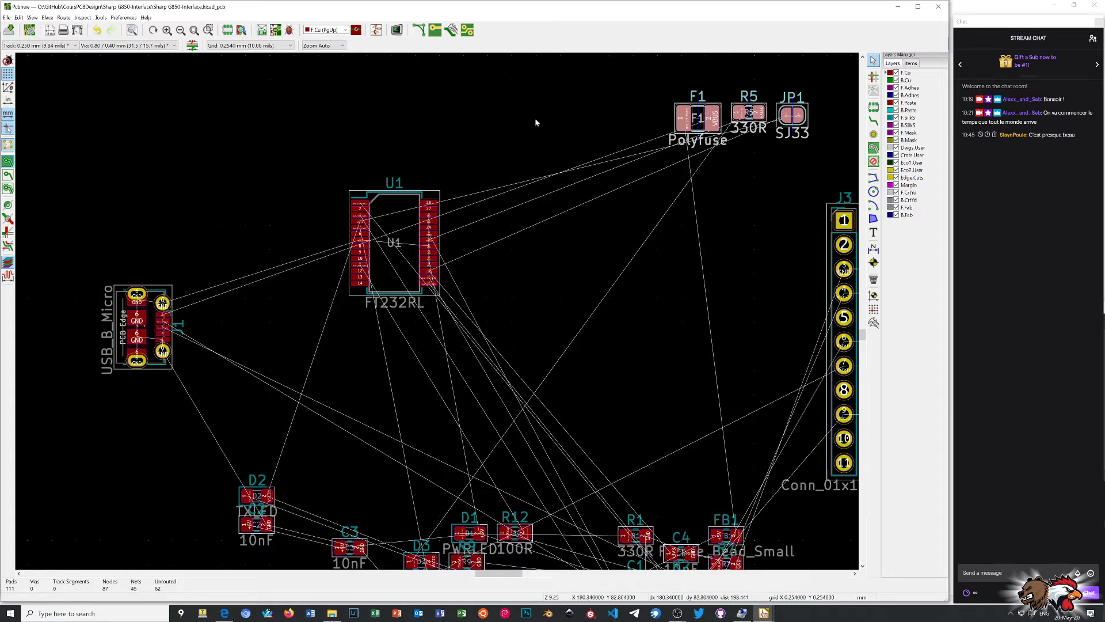
{"action": "left_click_drag", "start_coordinate": [338, 170], "coordinate": [500, 353]}
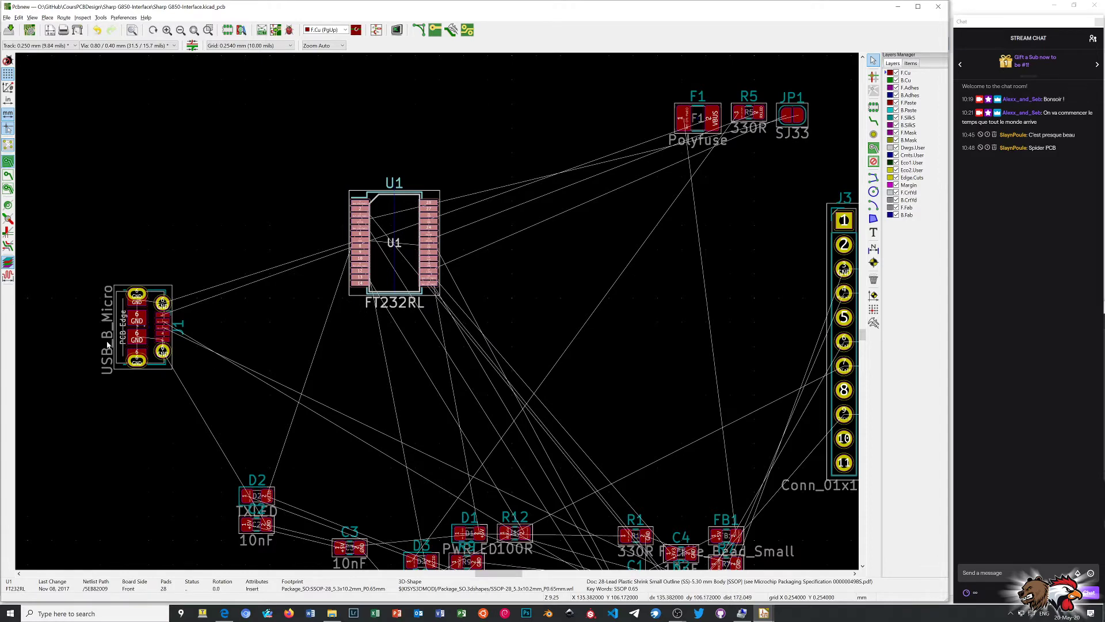
{"action": "scroll", "coordinate": [153, 329], "scroll_direction": "up", "scroll_amount": 1}
{"action": "scroll", "coordinate": [465, 311], "scroll_direction": "up", "scroll_amount": 6}
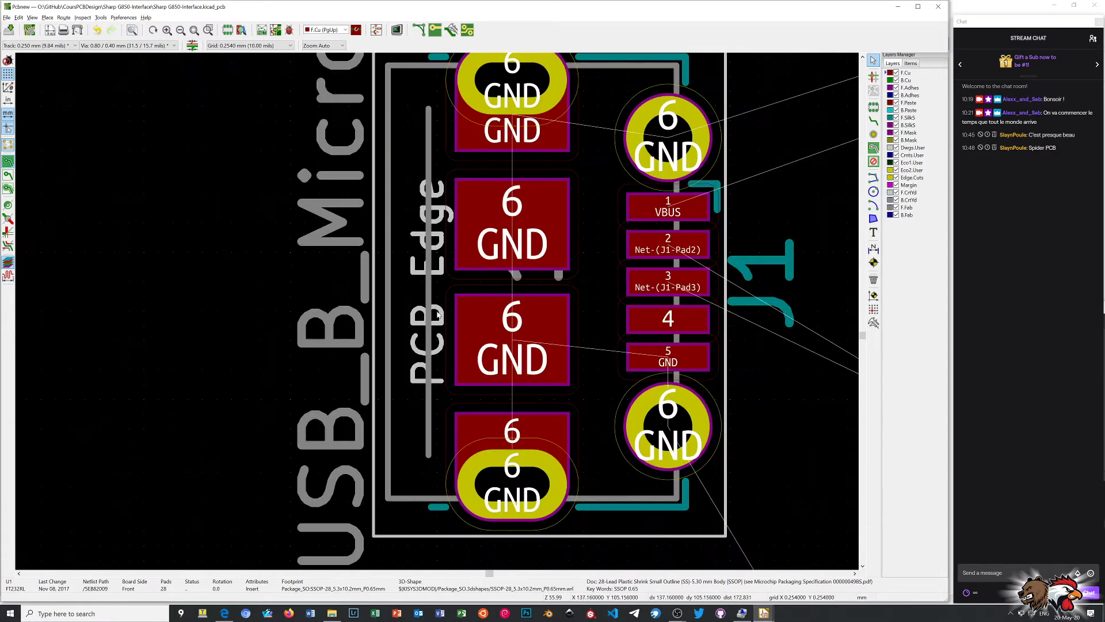
{"action": "scroll", "coordinate": [438, 313], "scroll_direction": "down", "scroll_amount": 1}
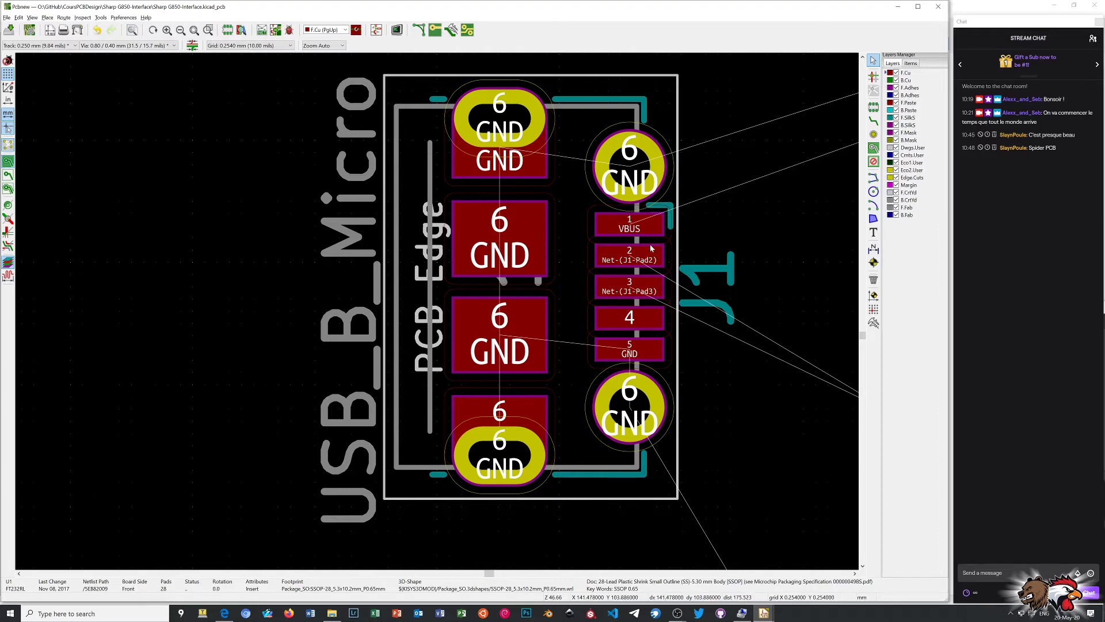
{"action": "scroll", "coordinate": [652, 247], "scroll_direction": "down", "scroll_amount": 2}
Place the F1 polyfuse just above the USB connector, rotated 180 degrees
{"action": "scroll", "coordinate": [437, 313], "scroll_direction": "down", "scroll_amount": 4}
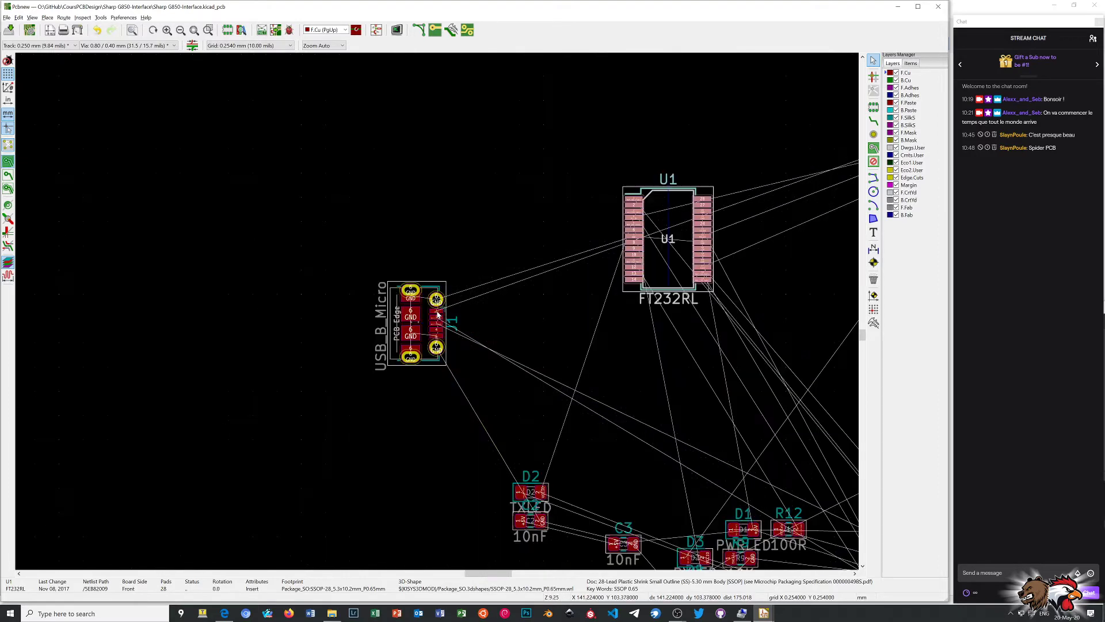
{"action": "scroll", "coordinate": [438, 315], "scroll_direction": "down", "scroll_amount": 1}
{"action": "scroll", "coordinate": [437, 314], "scroll_direction": "down", "scroll_amount": 3}
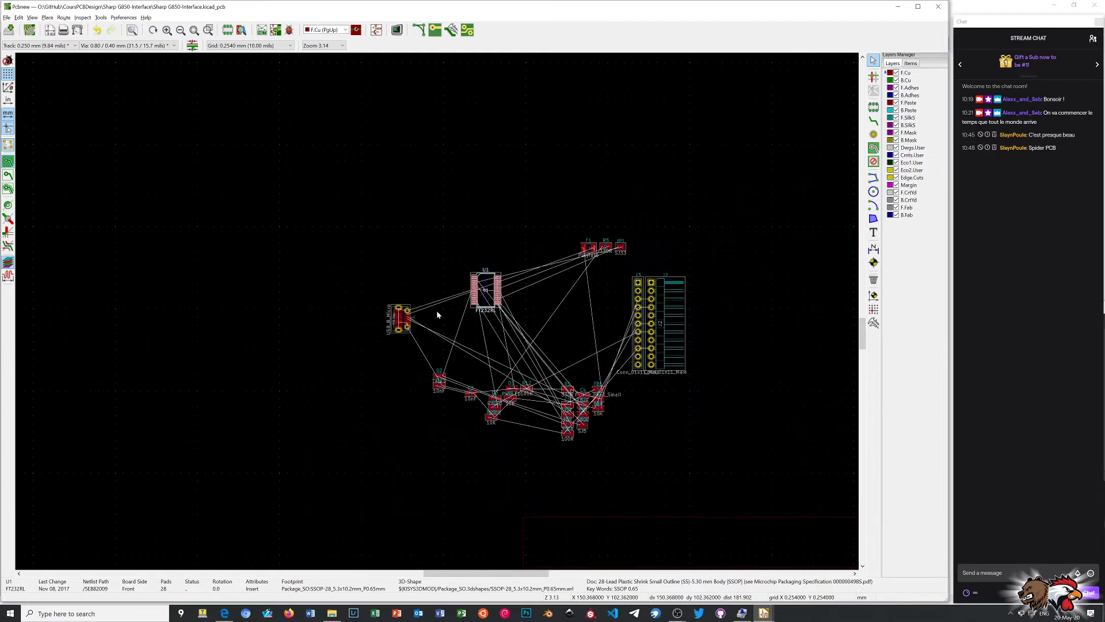
{"action": "scroll", "coordinate": [437, 314], "scroll_direction": "up", "scroll_amount": 5}
{"action": "scroll", "coordinate": [437, 314], "scroll_direction": "down", "scroll_amount": 3}
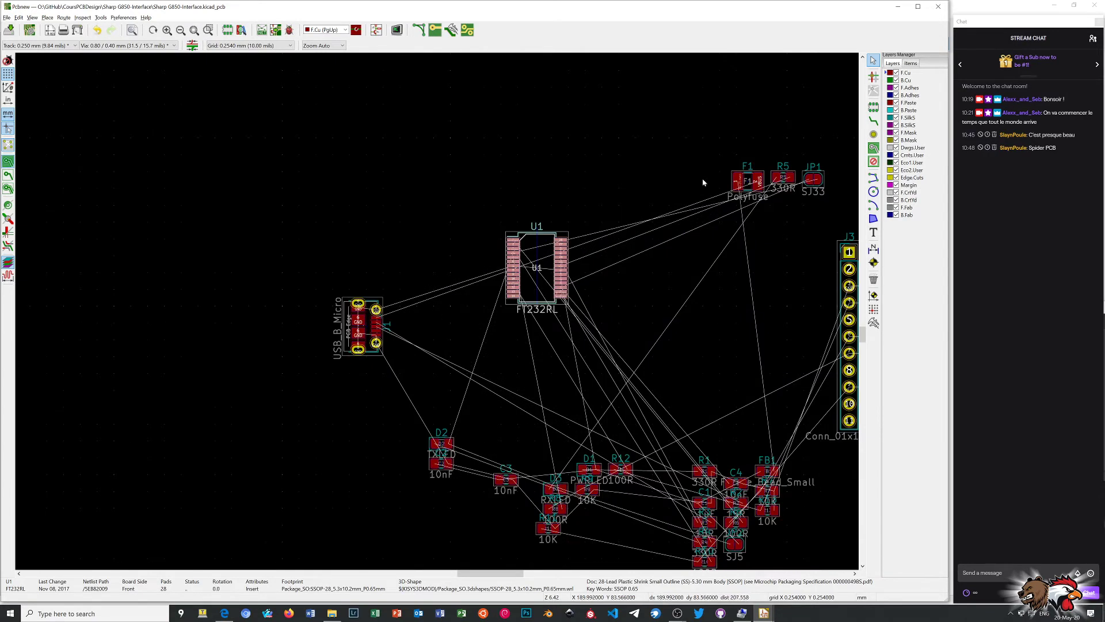
{"action": "key", "text": "Escape"}
{"action": "left_click_drag", "start_coordinate": [735, 181], "coordinate": [764, 214]}
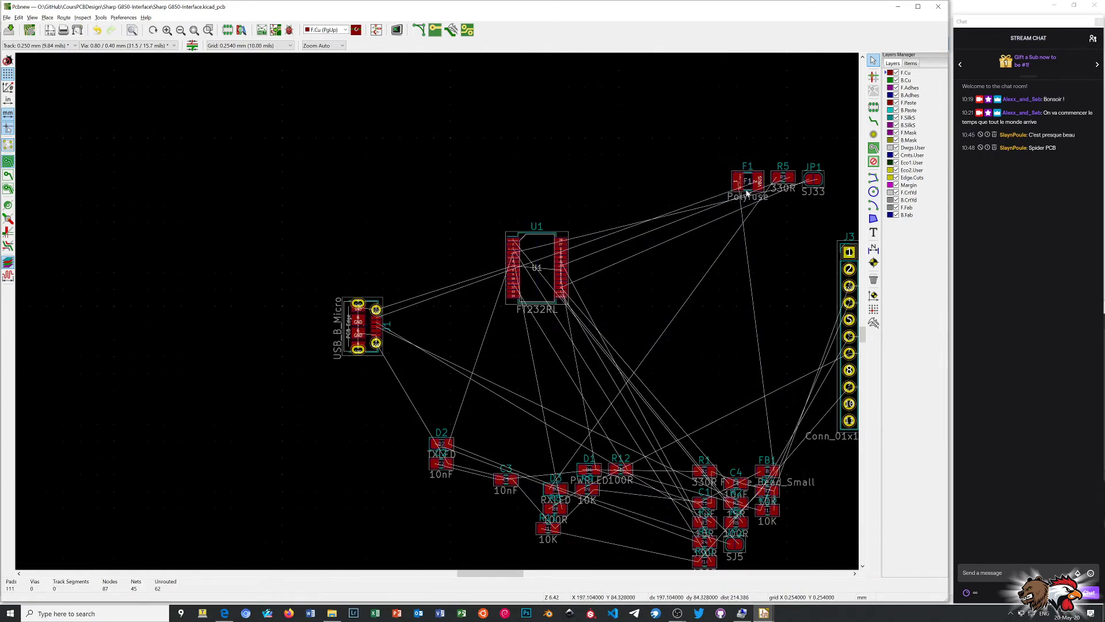
{"action": "key", "text": "m"}
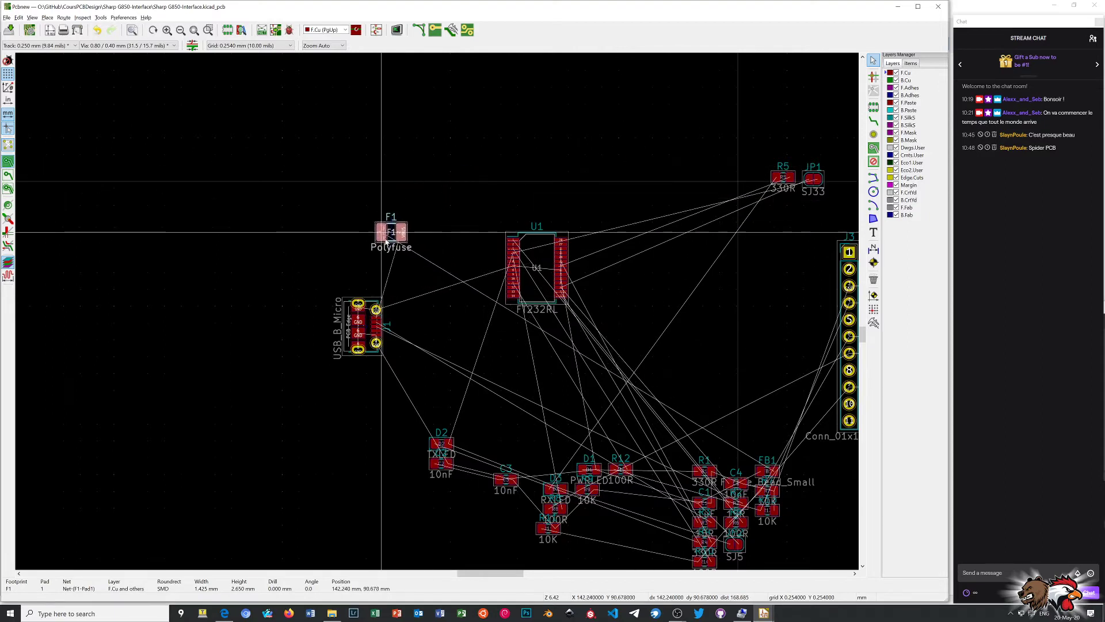
{"action": "left_click", "coordinate": [402, 263]}
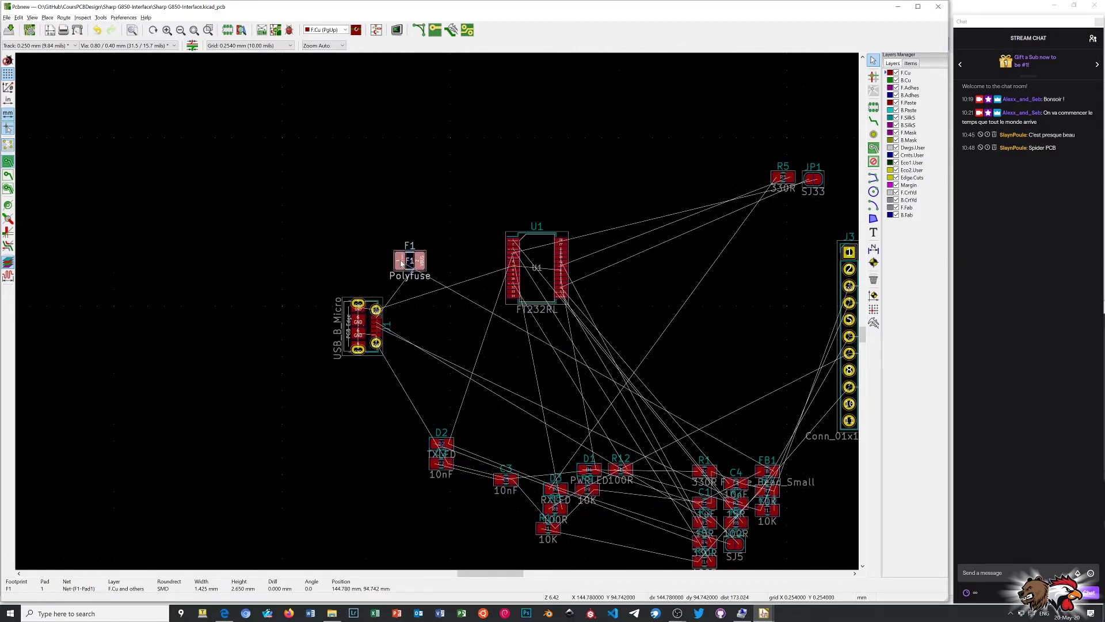
{"action": "key", "text": "r"}
{"action": "key", "text": "r"}
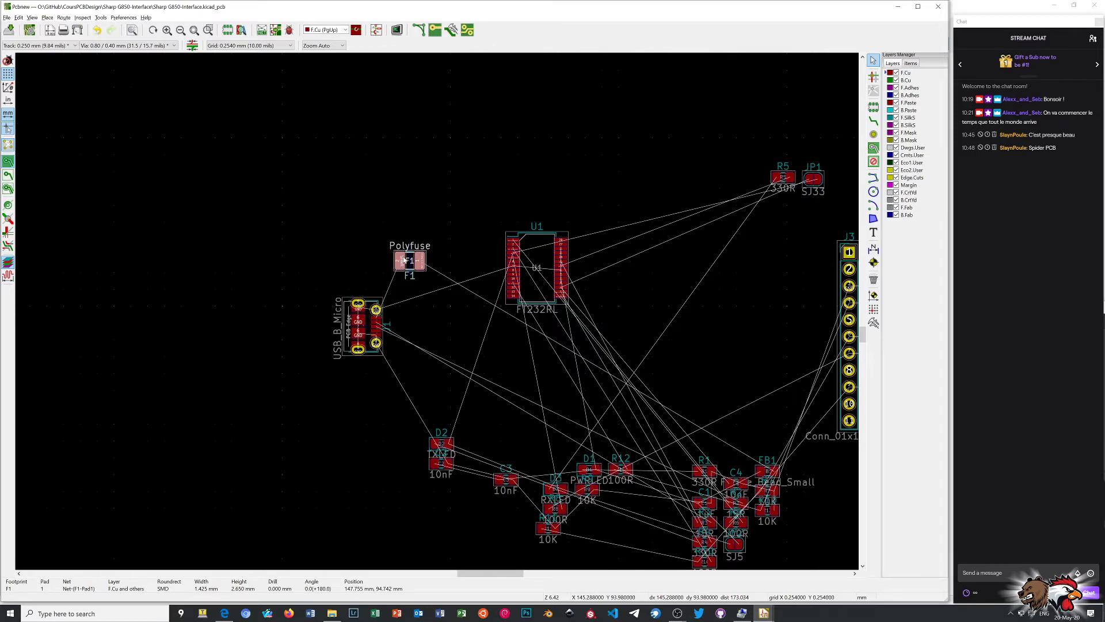
Place ferrite bead FB1 right beside the fuse
{"action": "scroll", "coordinate": [437, 314], "scroll_direction": "down", "scroll_amount": 1}
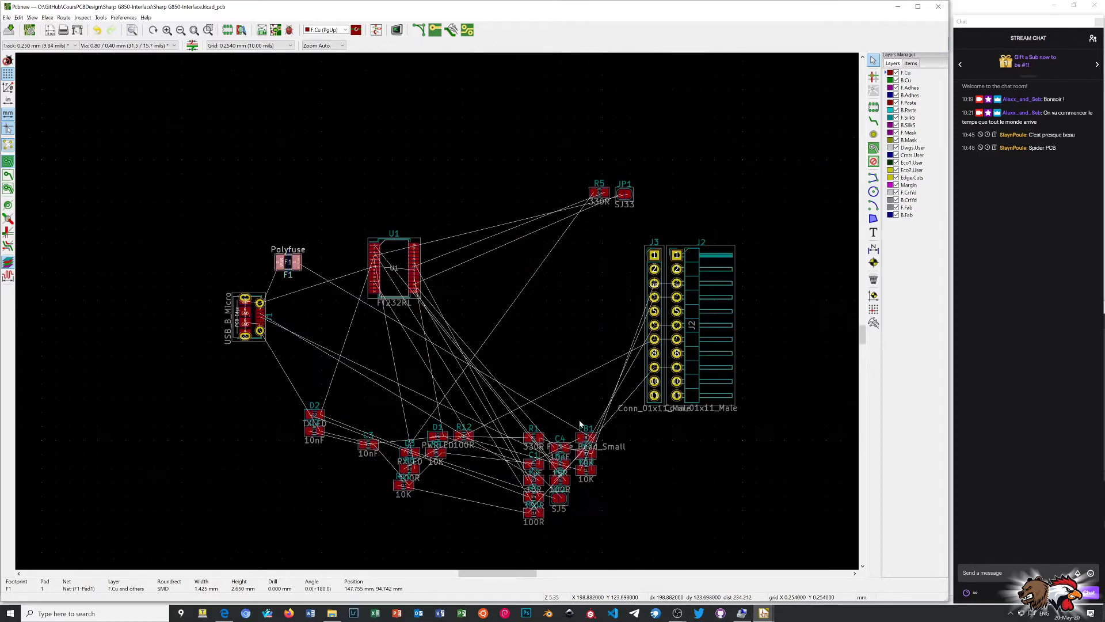
{"action": "left_click", "coordinate": [585, 437]}
{"action": "key", "text": "m"}
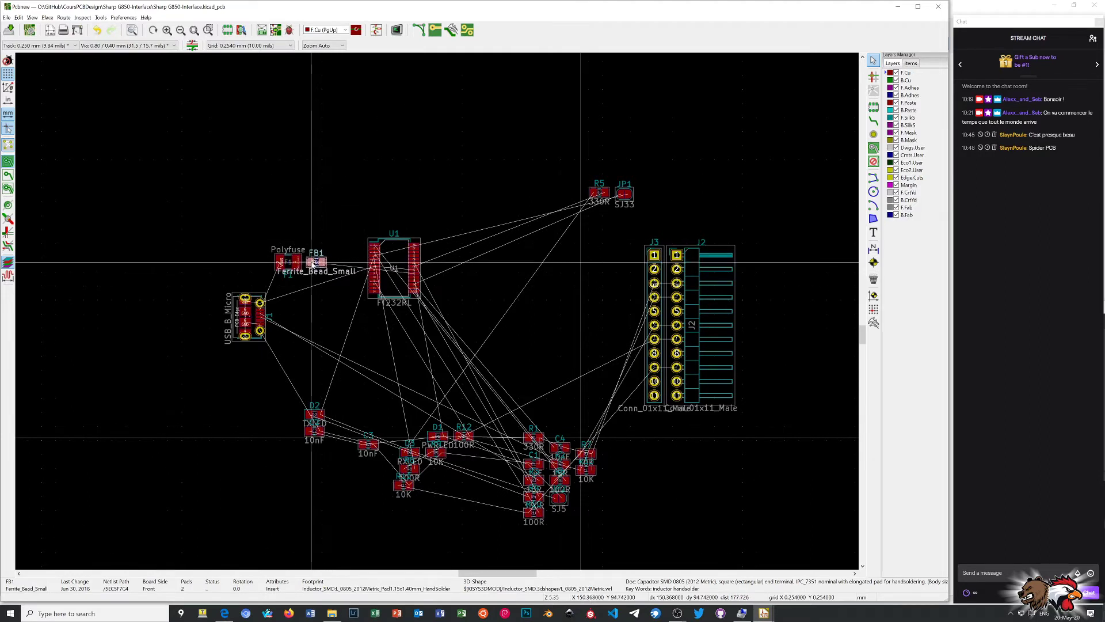
{"action": "left_click", "coordinate": [314, 262]}
Move U1 lower near the passive parts, then slide the board window aside to show the schematic
{"action": "left_click_drag", "start_coordinate": [359, 216], "coordinate": [430, 328]}
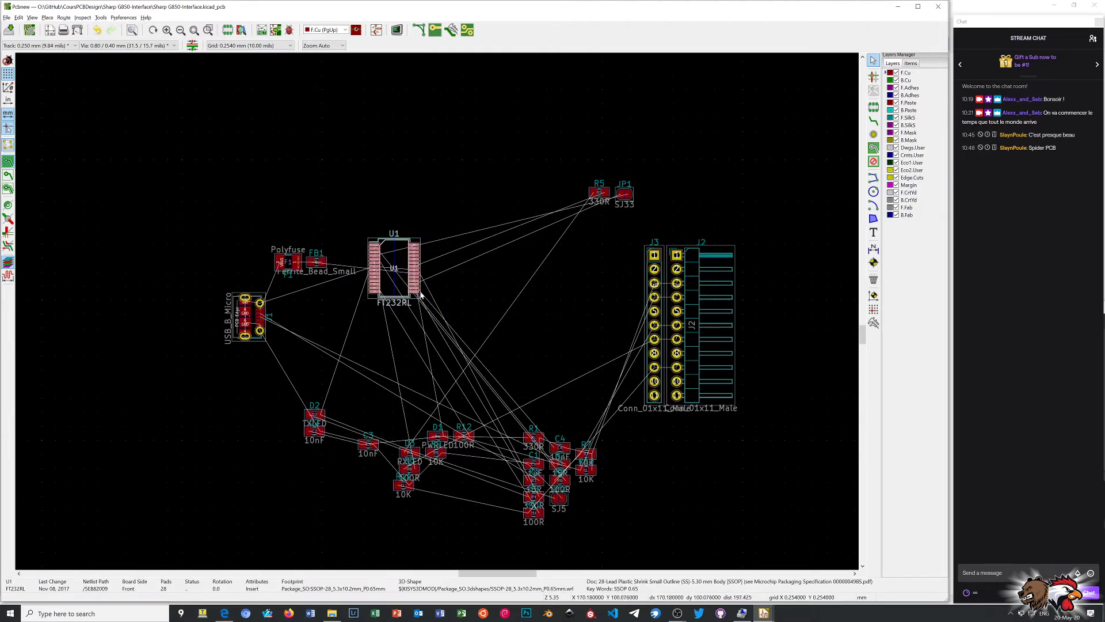
{"action": "key", "text": "m"}
{"action": "left_click", "coordinate": [542, 369]}
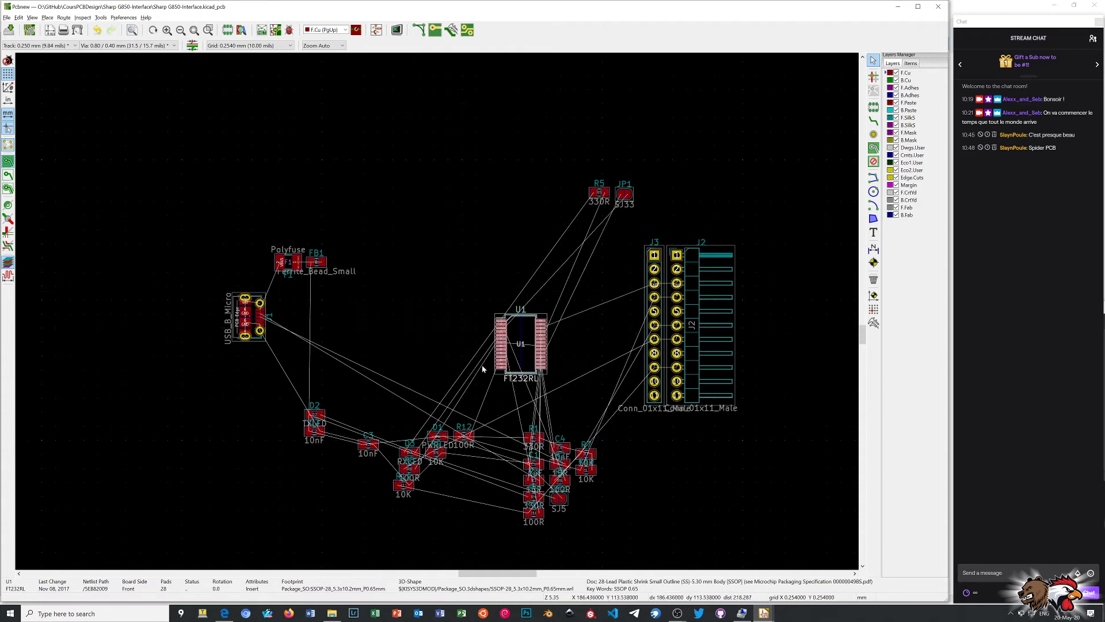
{"action": "scroll", "coordinate": [436, 310], "scroll_direction": "down", "scroll_amount": 1}
{"action": "scroll", "coordinate": [437, 310], "scroll_direction": "down", "scroll_amount": 1}
{"action": "scroll", "coordinate": [437, 311], "scroll_direction": "up", "scroll_amount": 3}
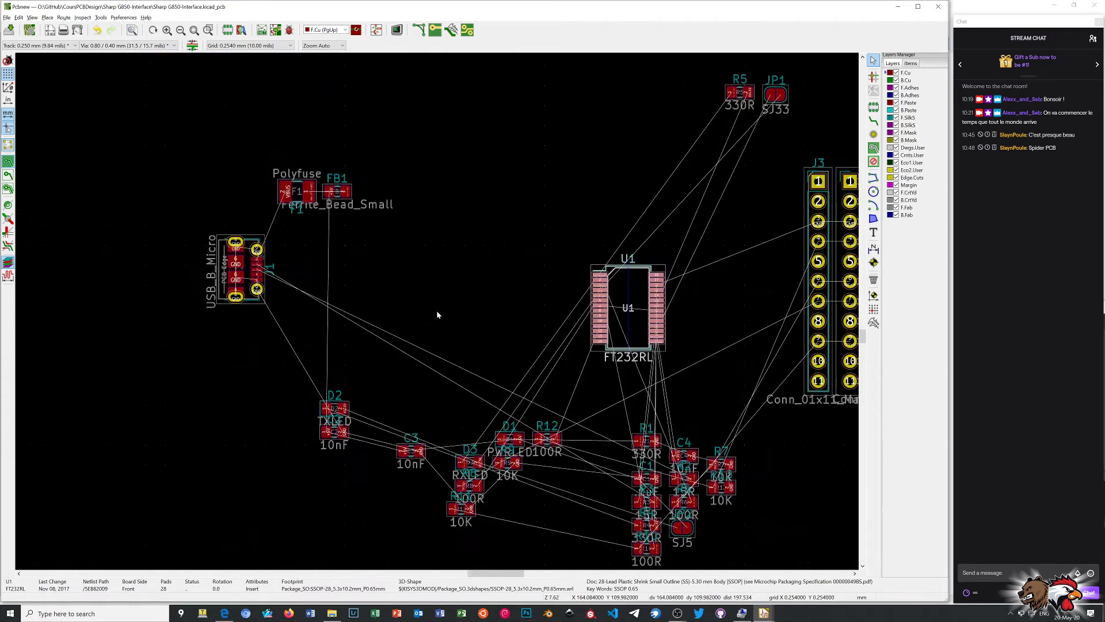
{"action": "scroll", "coordinate": [438, 315], "scroll_direction": "down", "scroll_amount": 2}
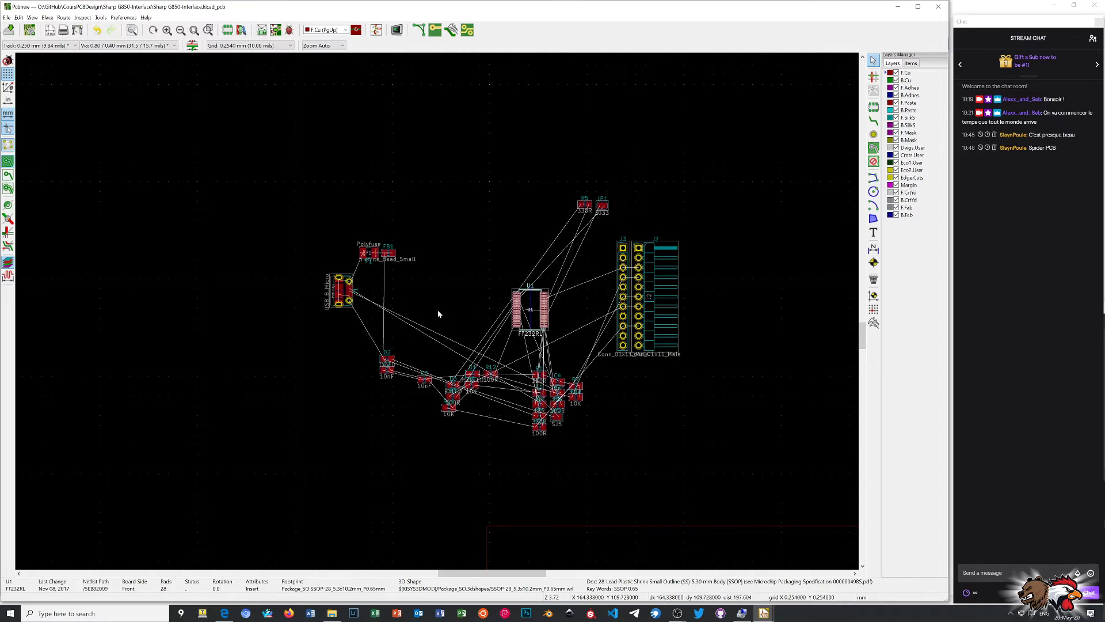
{"action": "scroll", "coordinate": [438, 310], "scroll_direction": "up", "scroll_amount": 1}
{"action": "scroll", "coordinate": [437, 311], "scroll_direction": "up", "scroll_amount": 2}
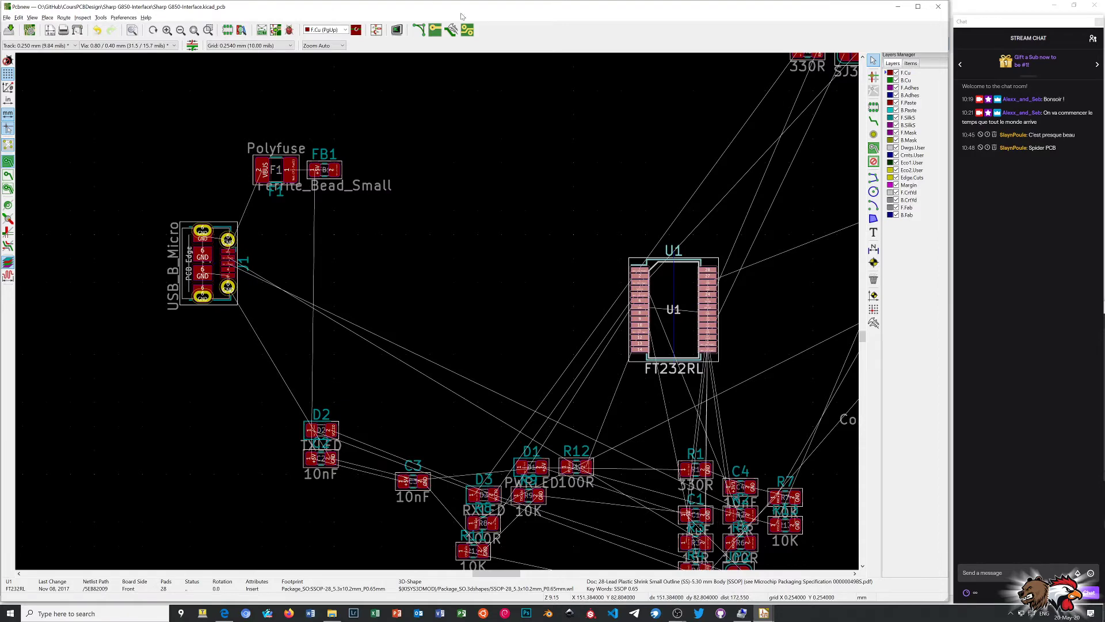
{"action": "left_click_drag", "start_coordinate": [457, 12], "coordinate": [478, 363]}
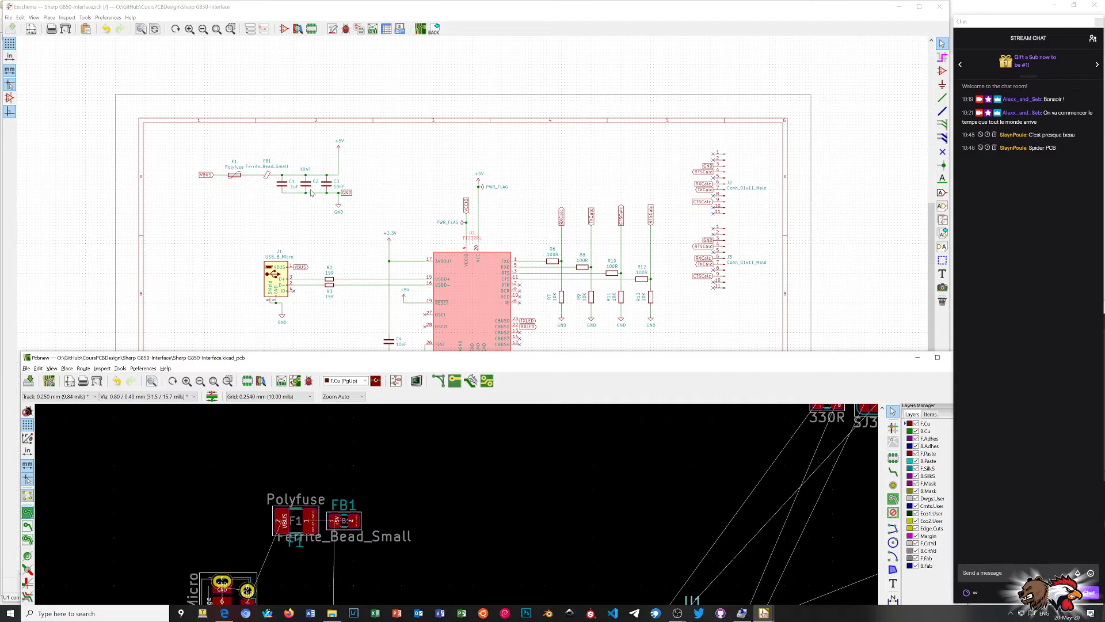
Return the board editor window to place and maximize it to full screen
{"action": "left_click_drag", "start_coordinate": [478, 357], "coordinate": [470, 349]}
{"action": "double_click", "coordinate": [469, 350]}
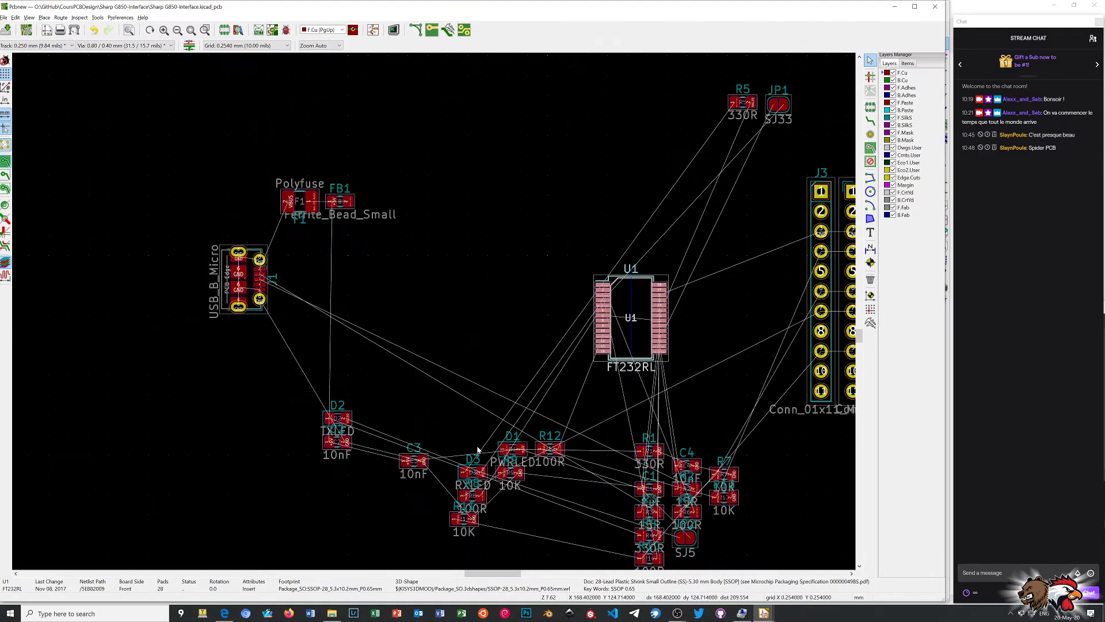
Place capacitors C1, C3 and C2 together just below the ferrite bead
{"action": "scroll", "coordinate": [479, 448], "scroll_direction": "up", "scroll_amount": 1}
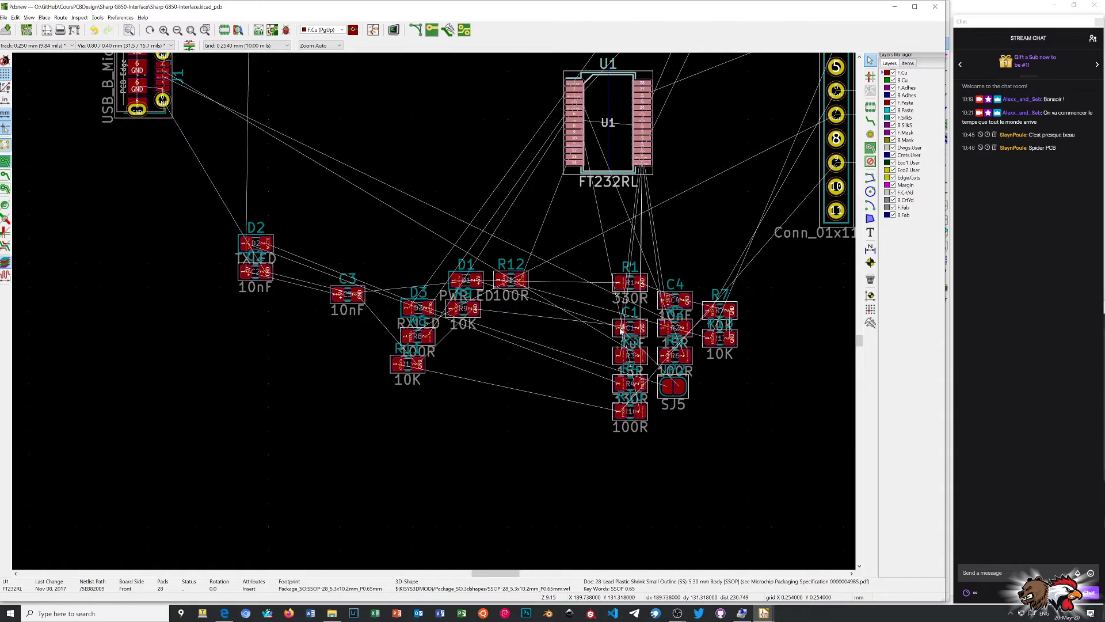
{"action": "left_click_drag", "start_coordinate": [620, 330], "coordinate": [314, 108]}
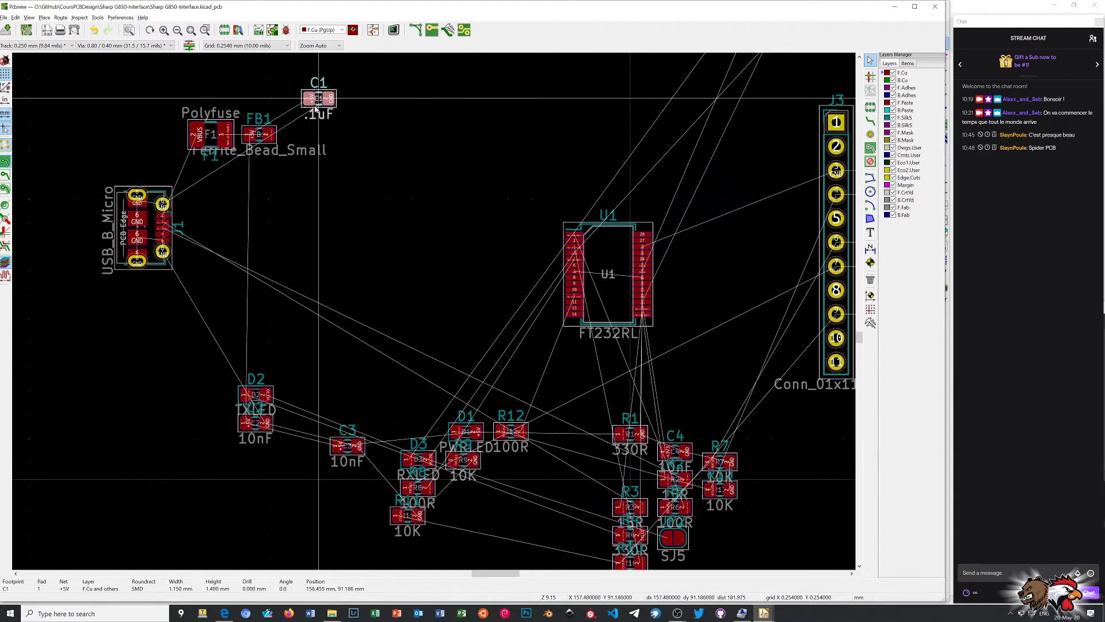
{"action": "left_click_drag", "start_coordinate": [314, 109], "coordinate": [296, 193]}
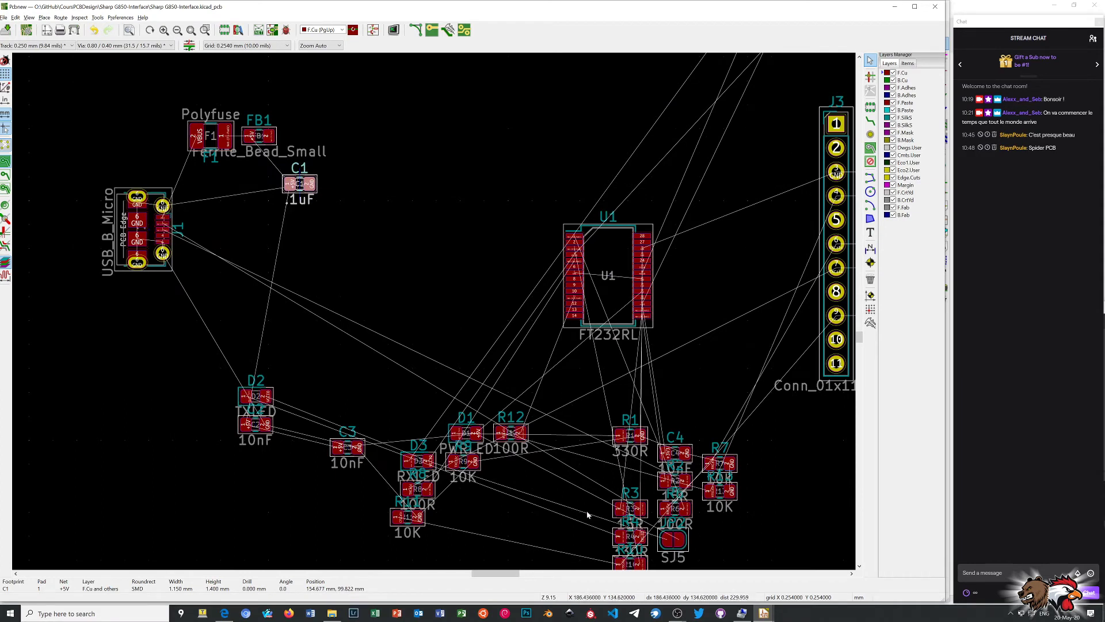
{"action": "left_click", "coordinate": [360, 450]}
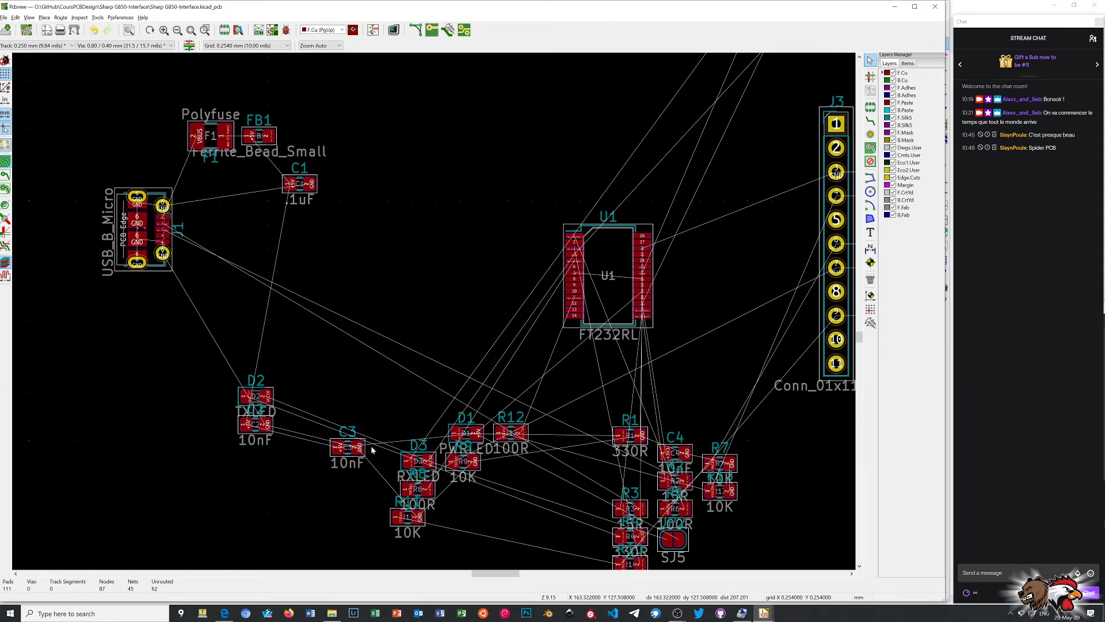
{"action": "left_click_drag", "start_coordinate": [359, 450], "coordinate": [333, 226]}
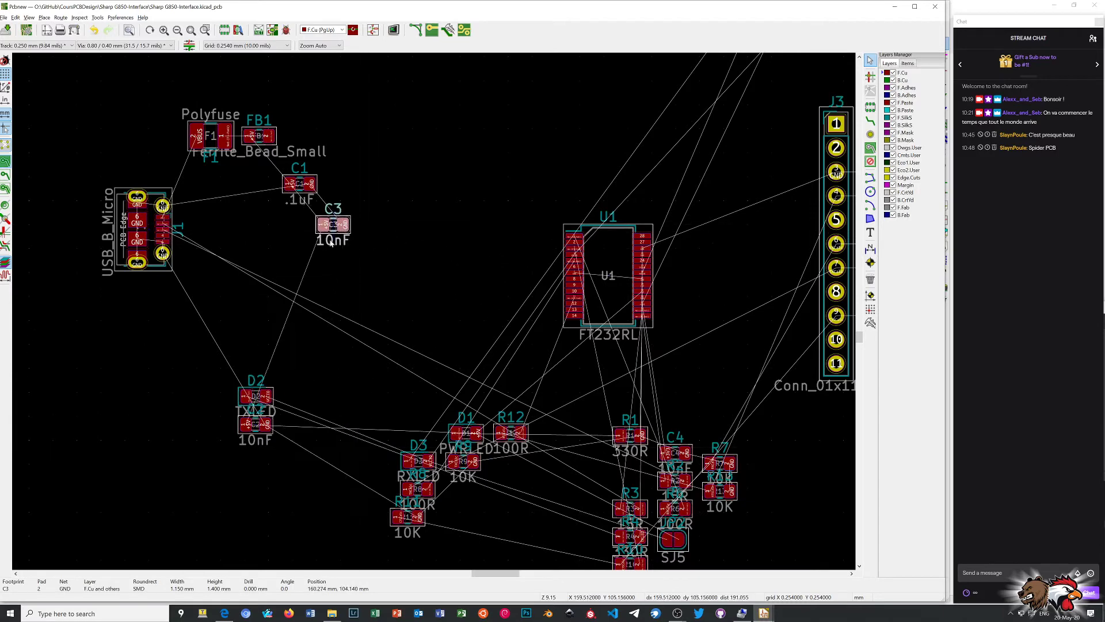
{"action": "left_click", "coordinate": [265, 424]}
{"action": "left_click_drag", "start_coordinate": [265, 424], "coordinate": [371, 182]}
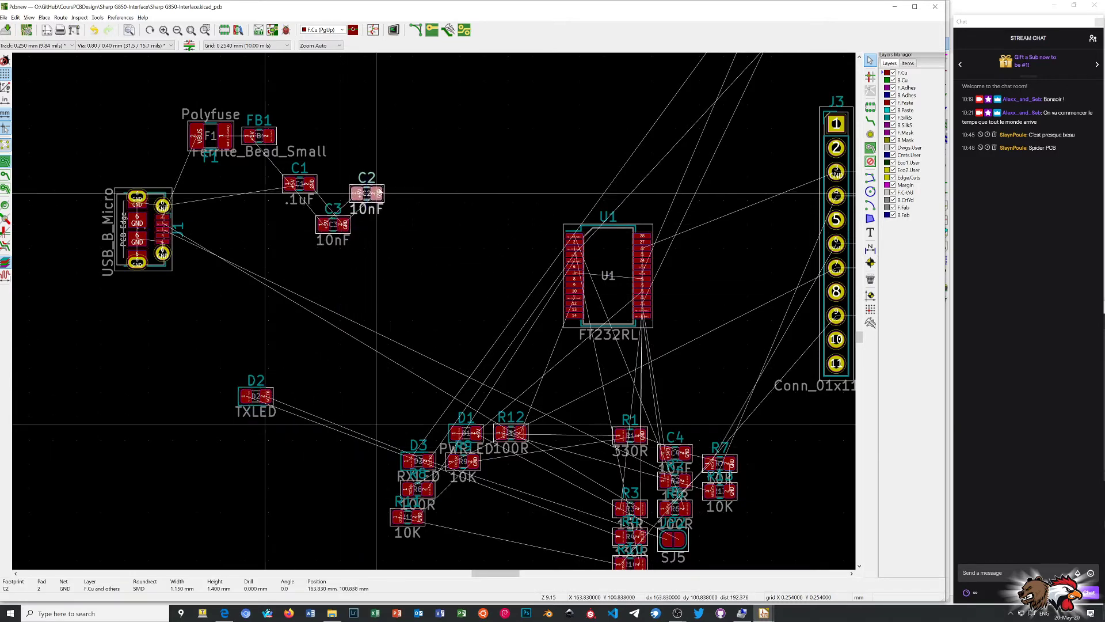
Shift F1 and FB1 upward together
{"action": "scroll", "coordinate": [307, 144], "scroll_direction": "up", "scroll_amount": 1}
{"action": "scroll", "coordinate": [307, 144], "scroll_direction": "up", "scroll_amount": 3}
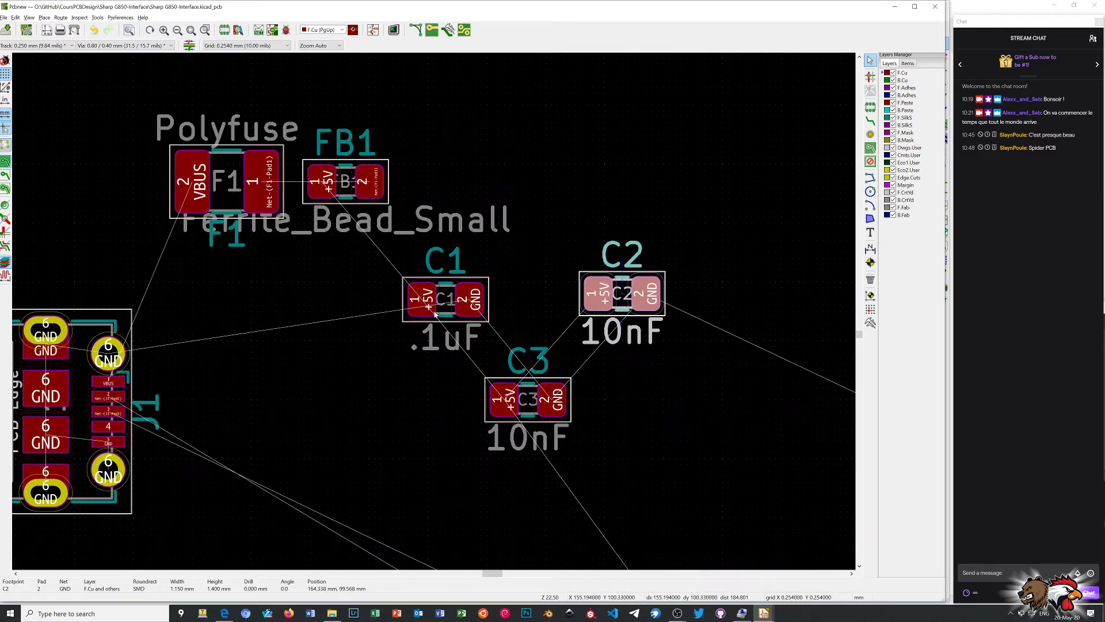
{"action": "scroll", "coordinate": [272, 233], "scroll_direction": "down", "scroll_amount": 1}
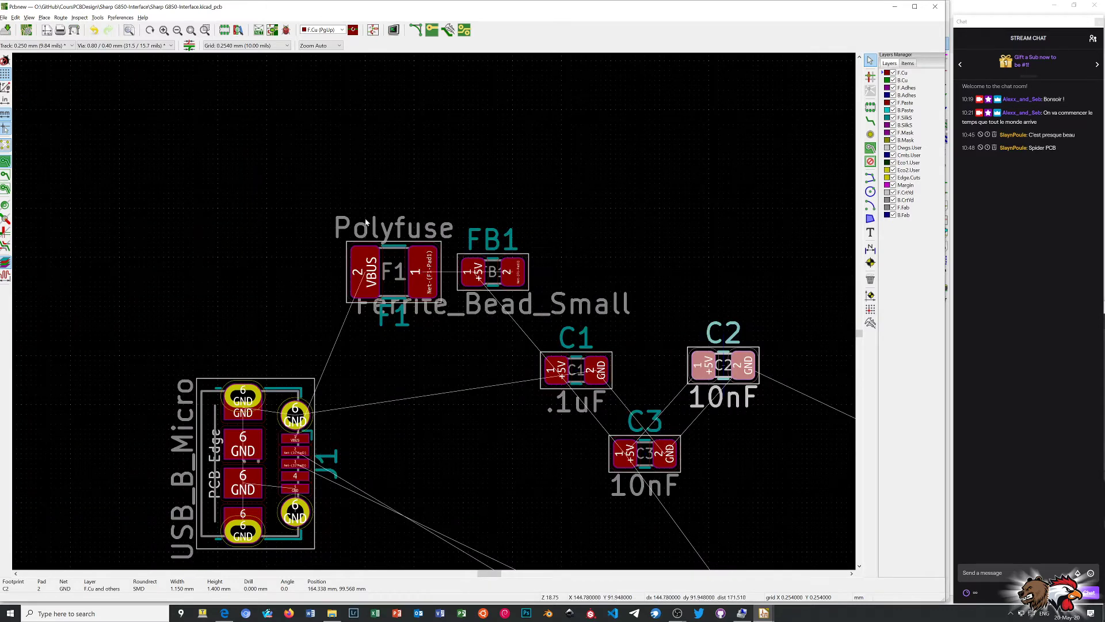
{"action": "left_click_drag", "start_coordinate": [346, 209], "coordinate": [565, 343]}
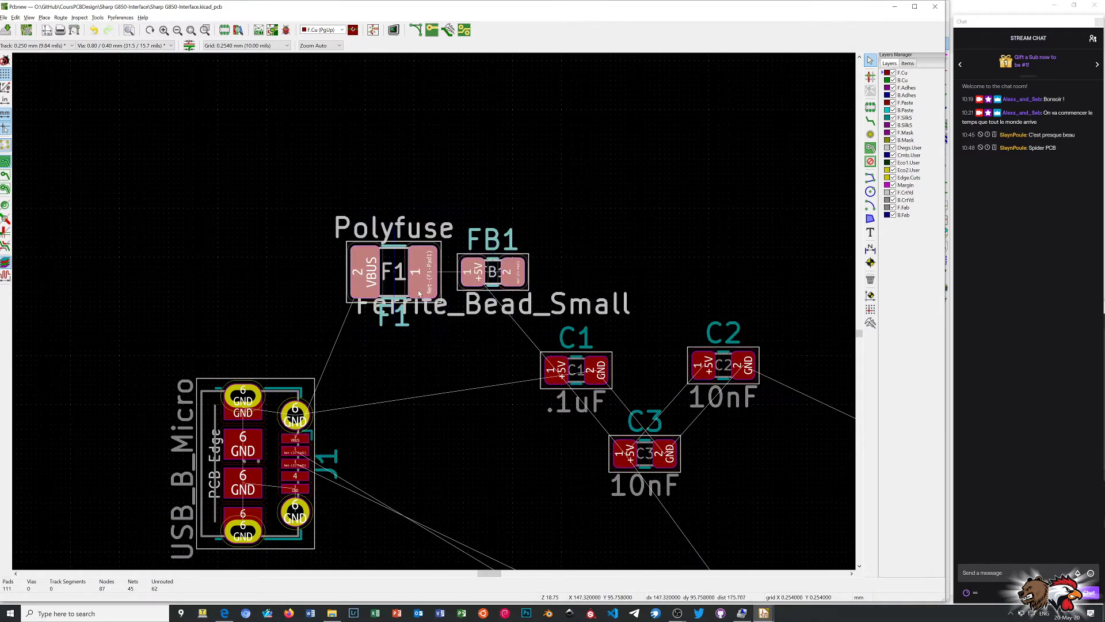
{"action": "mouse_move", "coordinate": [430, 281]}
{"action": "left_mouse_down"}
{"action": "mouse_move", "coordinate": [421, 211]}
{"action": "mouse_move", "coordinate": [433, 150]}
{"action": "mouse_move", "coordinate": [403, 158]}
{"action": "left_mouse_up"}
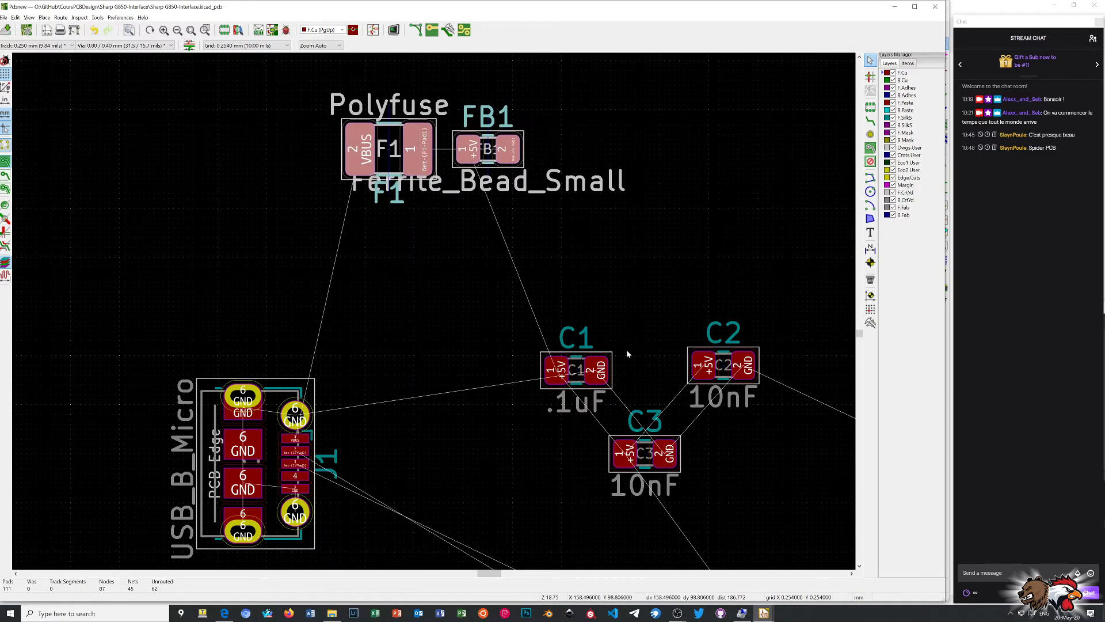
Move C1 up closer to the ferrite bead, then check the grid size list, leaving it unchanged
{"action": "scroll", "coordinate": [622, 350], "scroll_direction": "down", "scroll_amount": 1}
{"action": "left_click", "coordinate": [380, 331]}
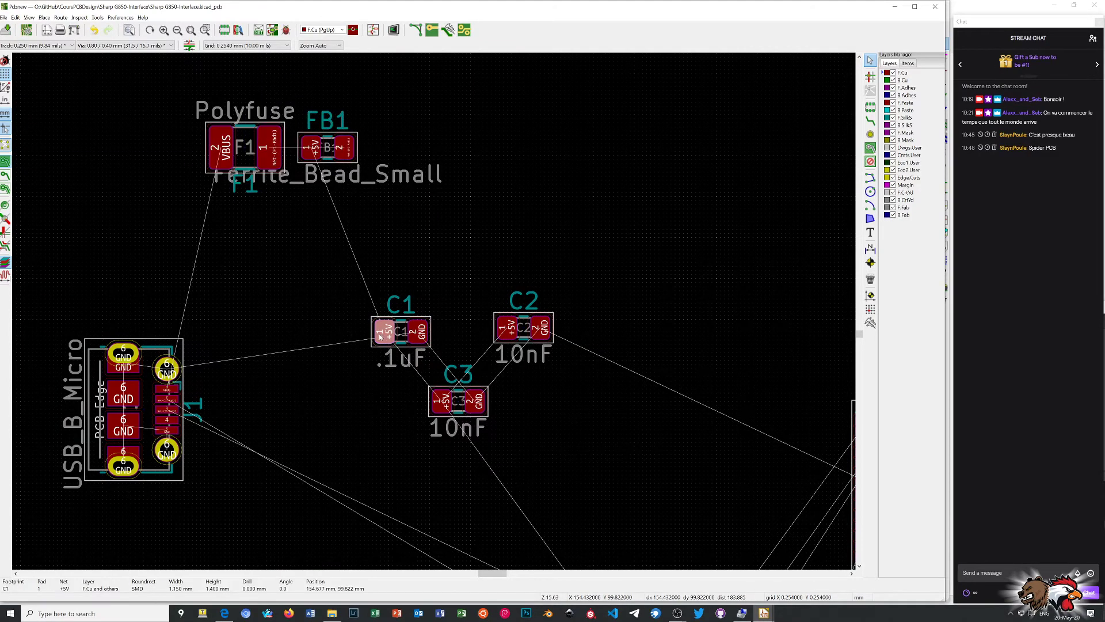
{"action": "left_click_drag", "start_coordinate": [383, 332], "coordinate": [403, 237]}
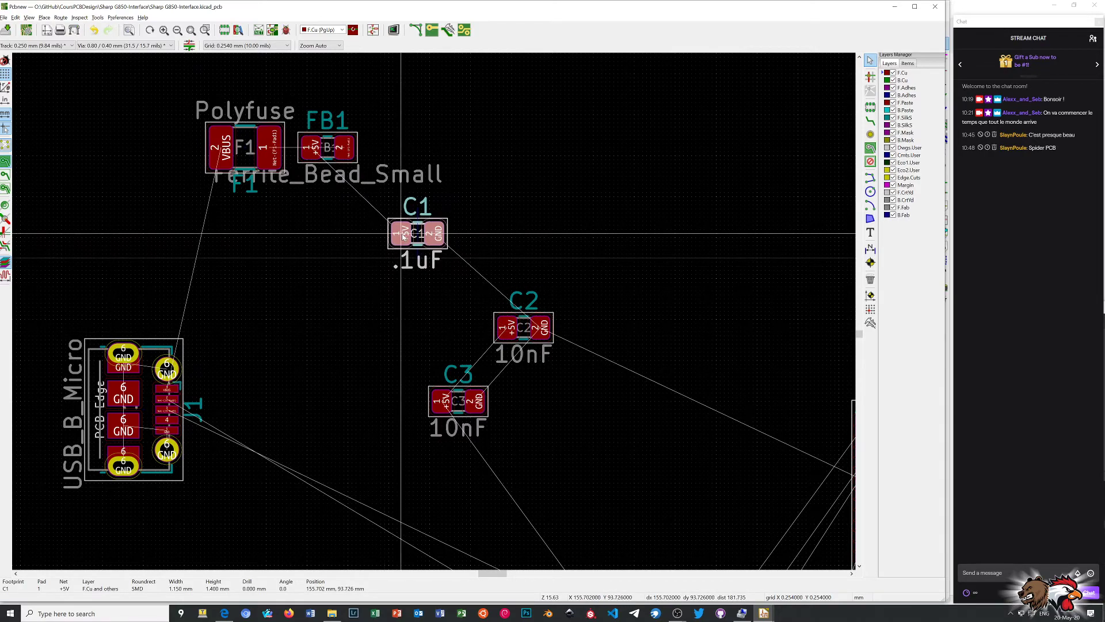
{"action": "left_click", "coordinate": [404, 236]}
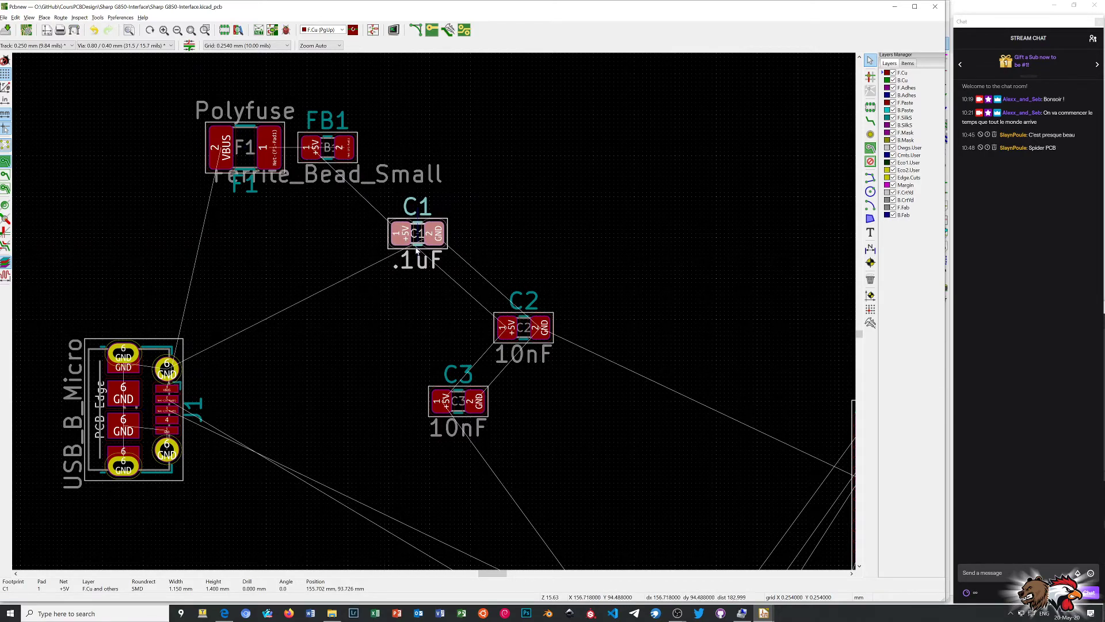
{"action": "scroll", "coordinate": [404, 236], "scroll_direction": "down", "scroll_amount": 1}
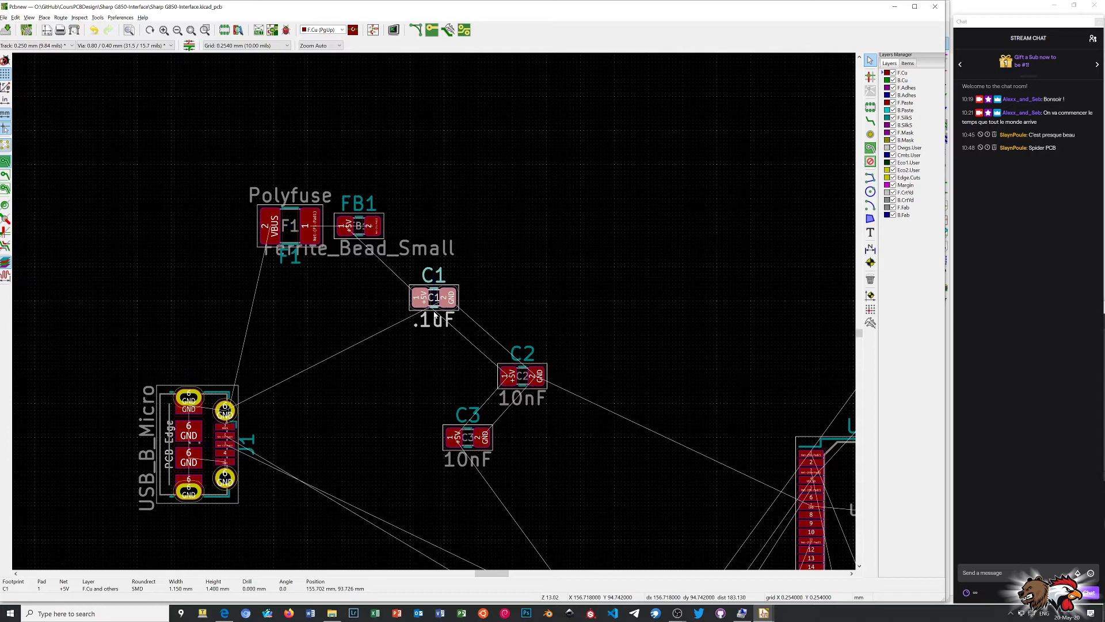
{"action": "left_click", "coordinate": [286, 46]}
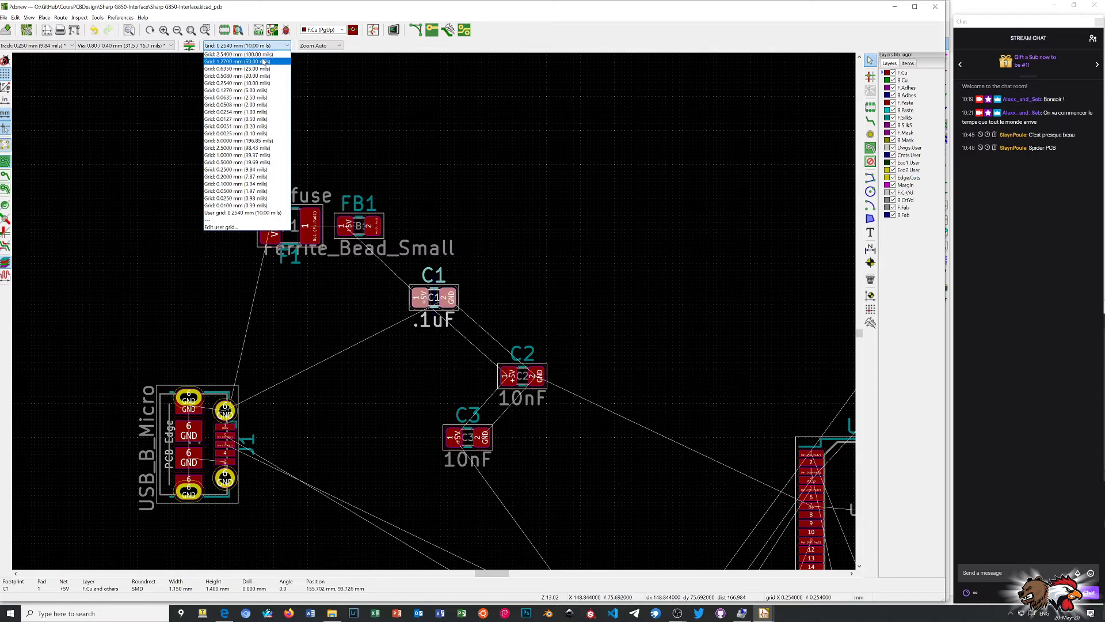
{"action": "left_click", "coordinate": [385, 48]}
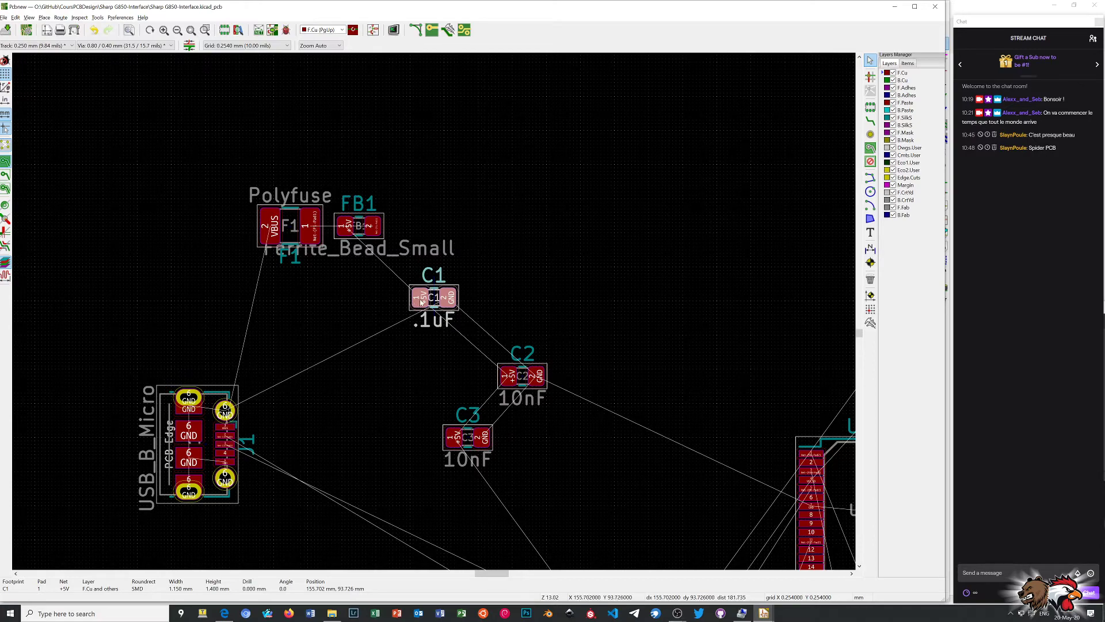
Stand C1 and C2 vertically and place them side by side just right of FB1
{"action": "key", "text": "r"}
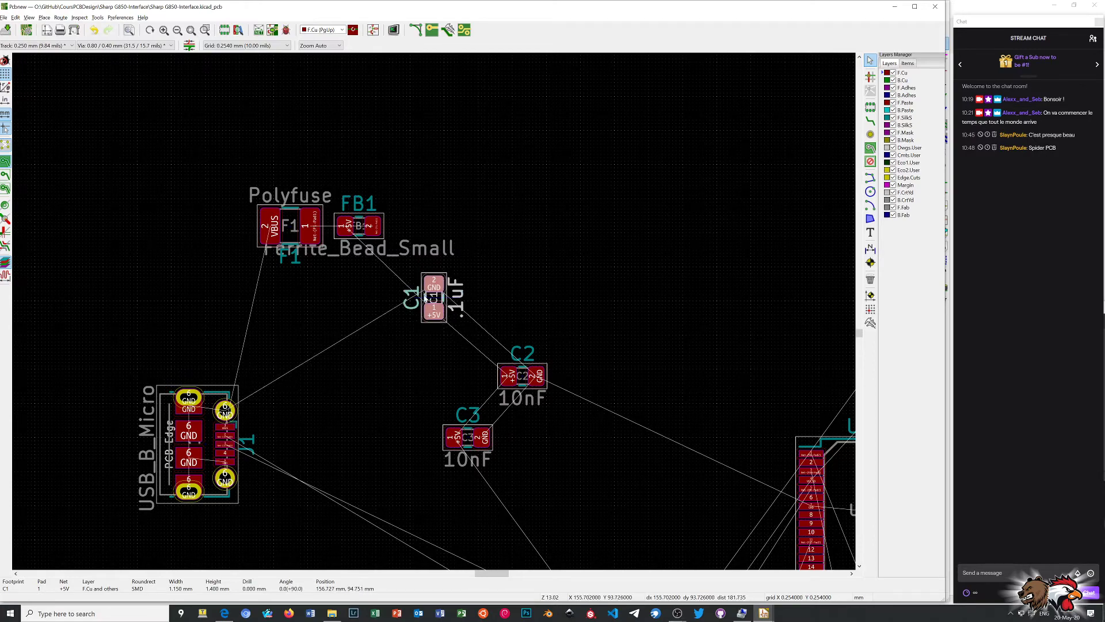
{"action": "key", "text": "r"}
{"action": "key", "text": "r"}
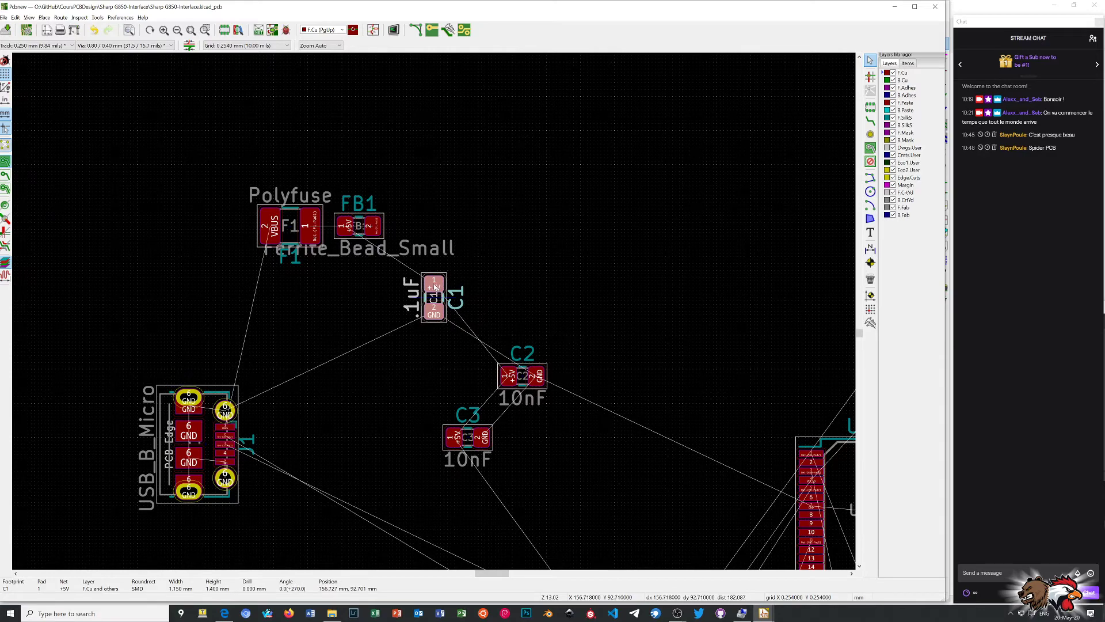
{"action": "key", "text": "m"}
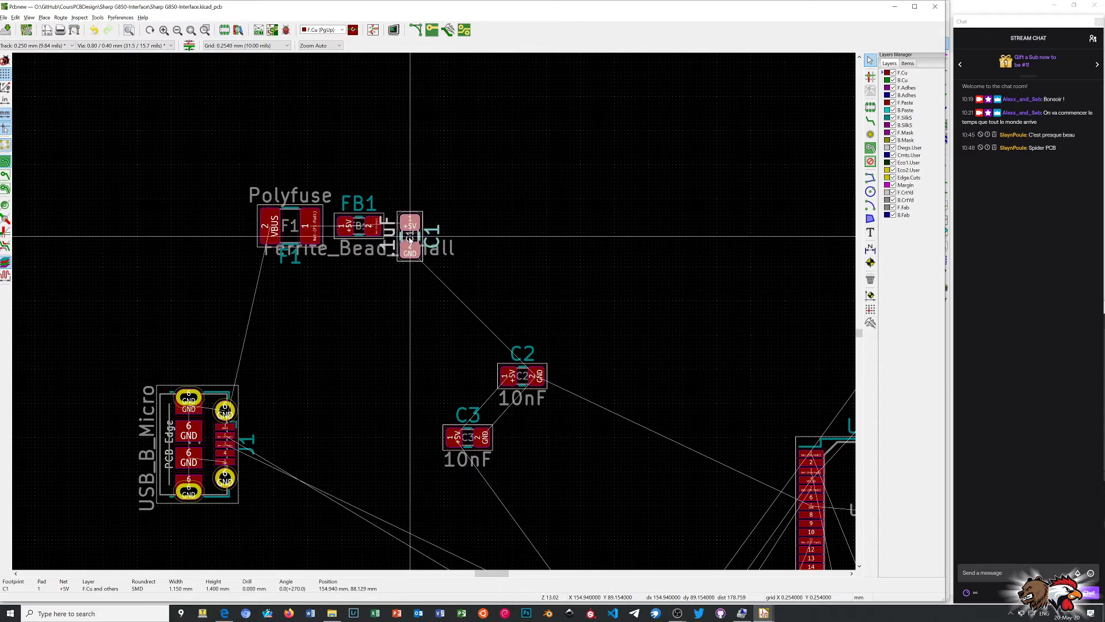
{"action": "left_click", "coordinate": [410, 239]}
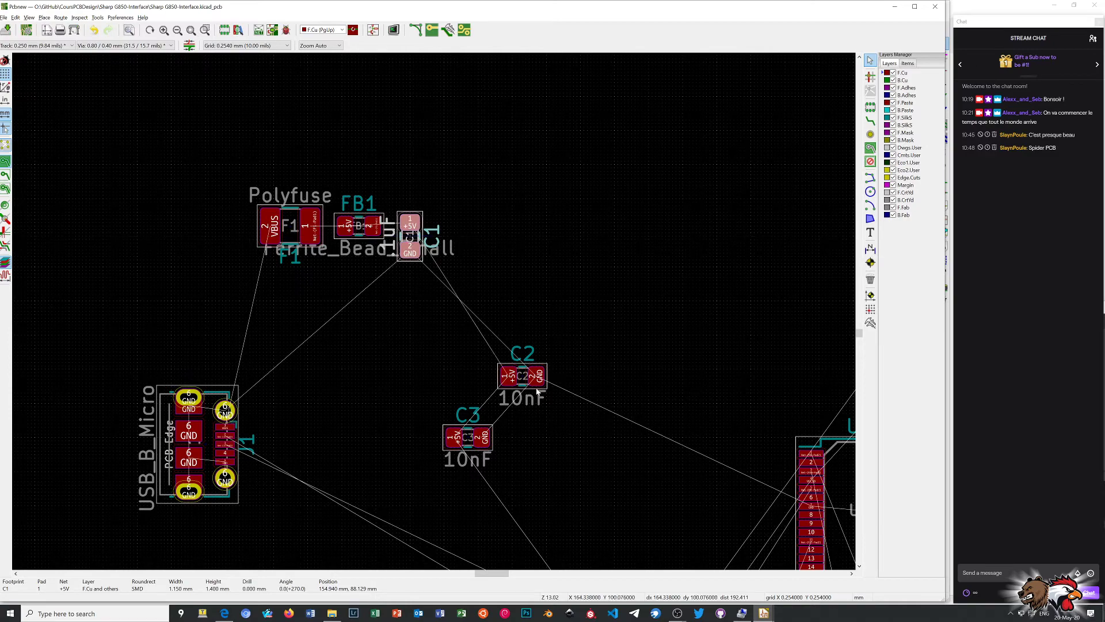
{"action": "left_click", "coordinate": [507, 380]}
{"action": "key", "text": "r"}
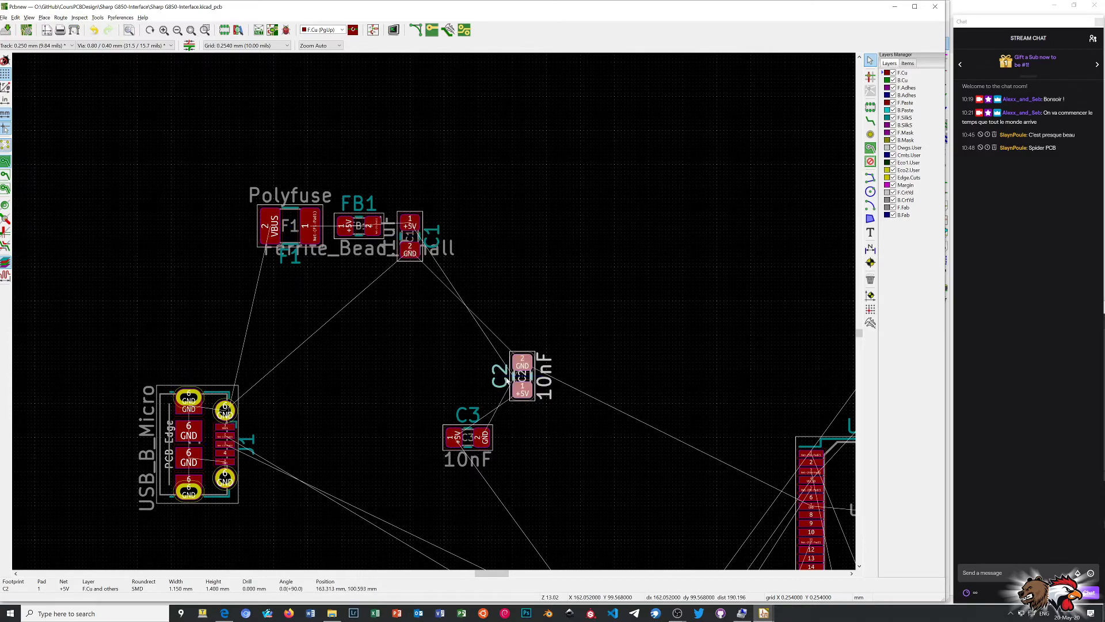
{"action": "key", "text": "r"}
{"action": "key", "text": "r"}
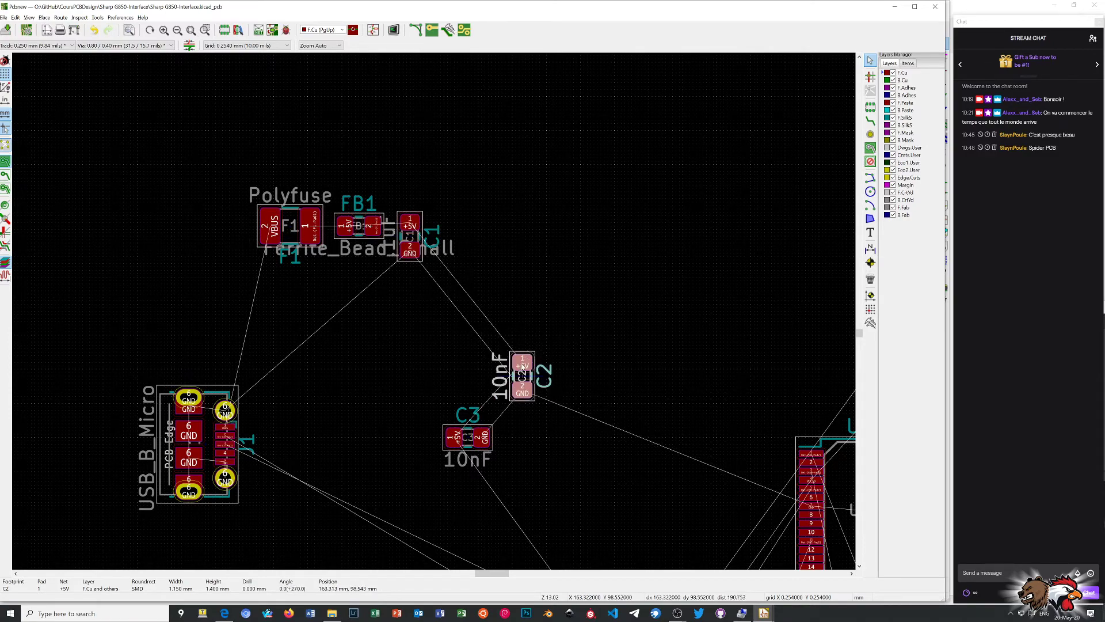
{"action": "key", "text": "m"}
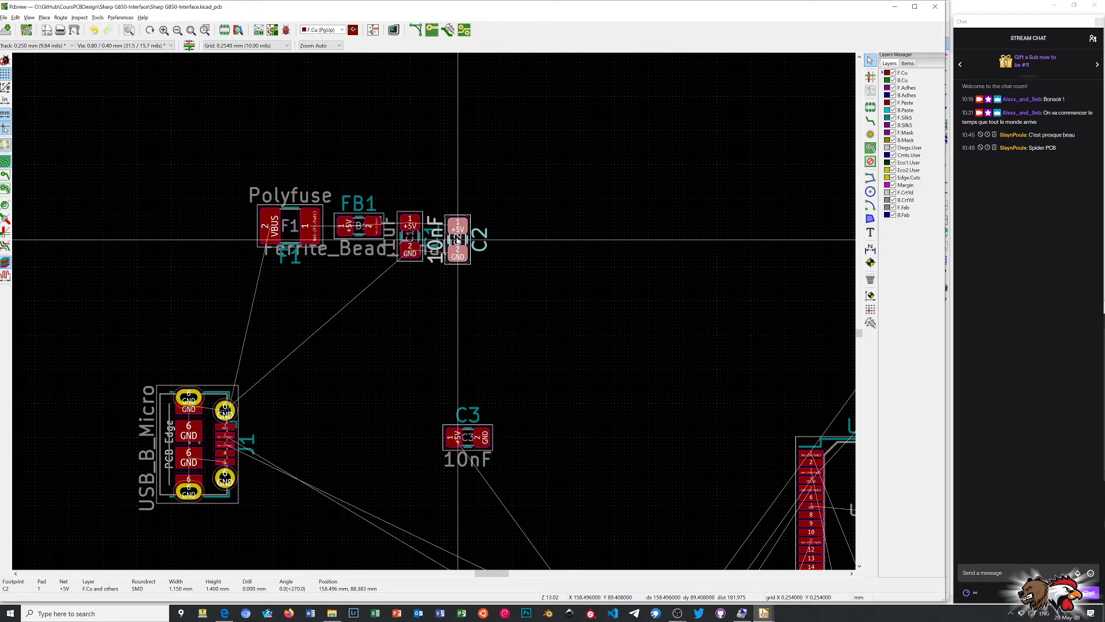
{"action": "left_click", "coordinate": [458, 241]}
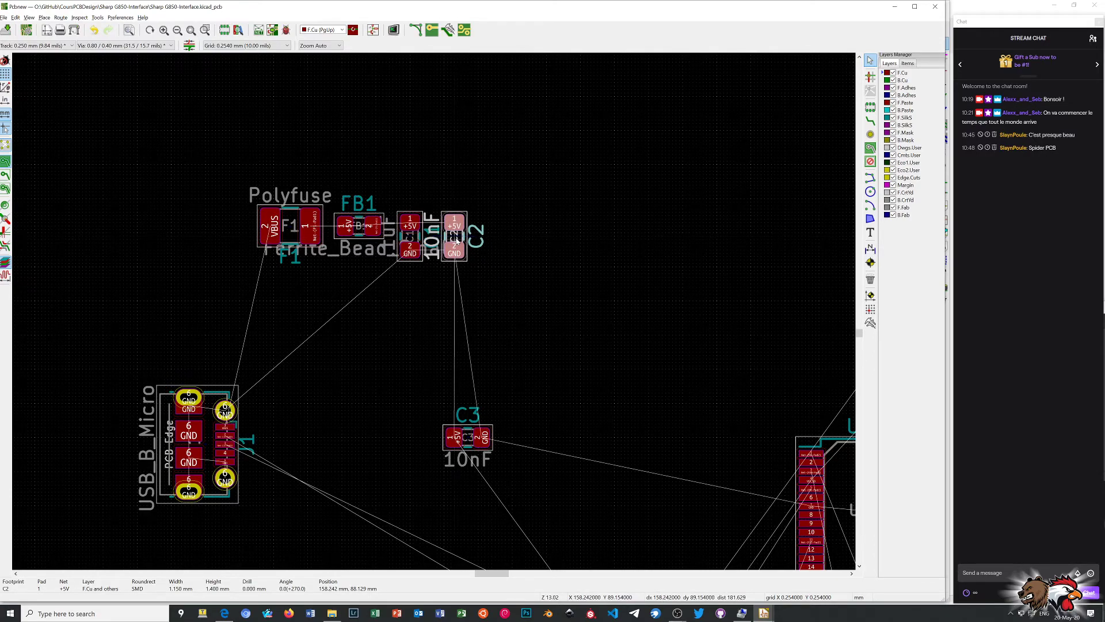
Rotate C3 and place it beside C2 to complete the capacitor row
{"action": "left_click", "coordinate": [457, 439]}
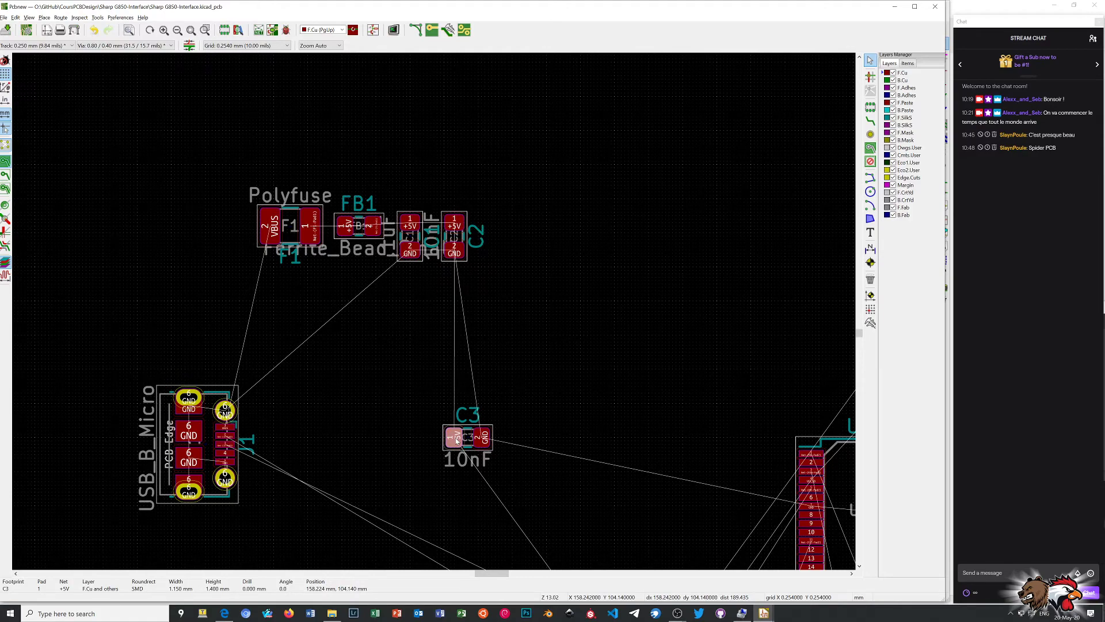
{"action": "key", "text": "r"}
{"action": "key", "text": "r"}
{"action": "key", "text": "r"}
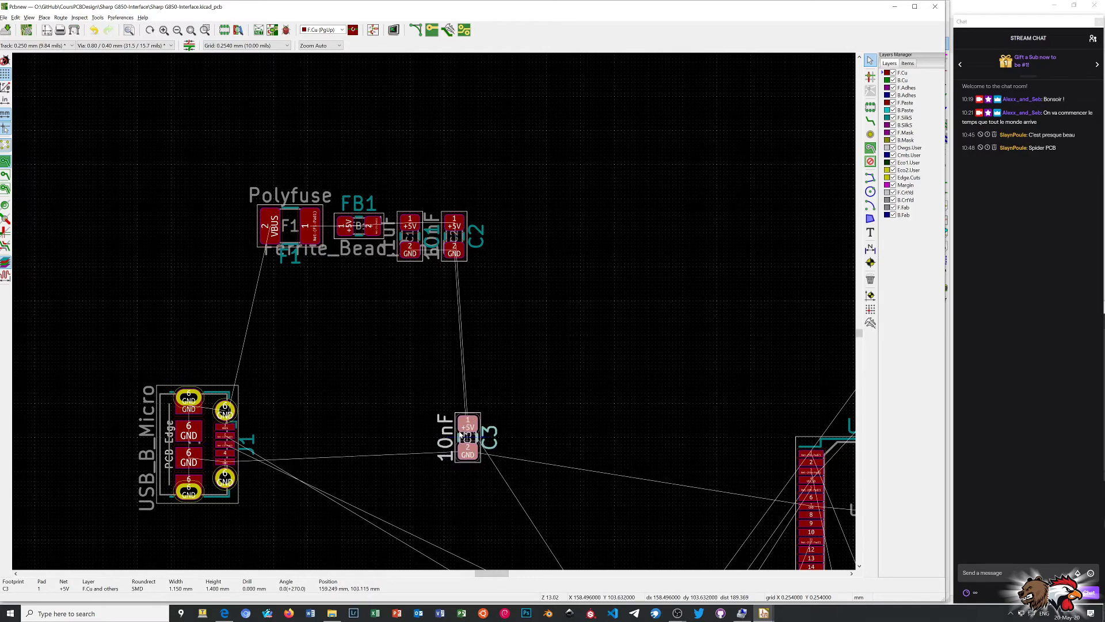
{"action": "key", "text": "m"}
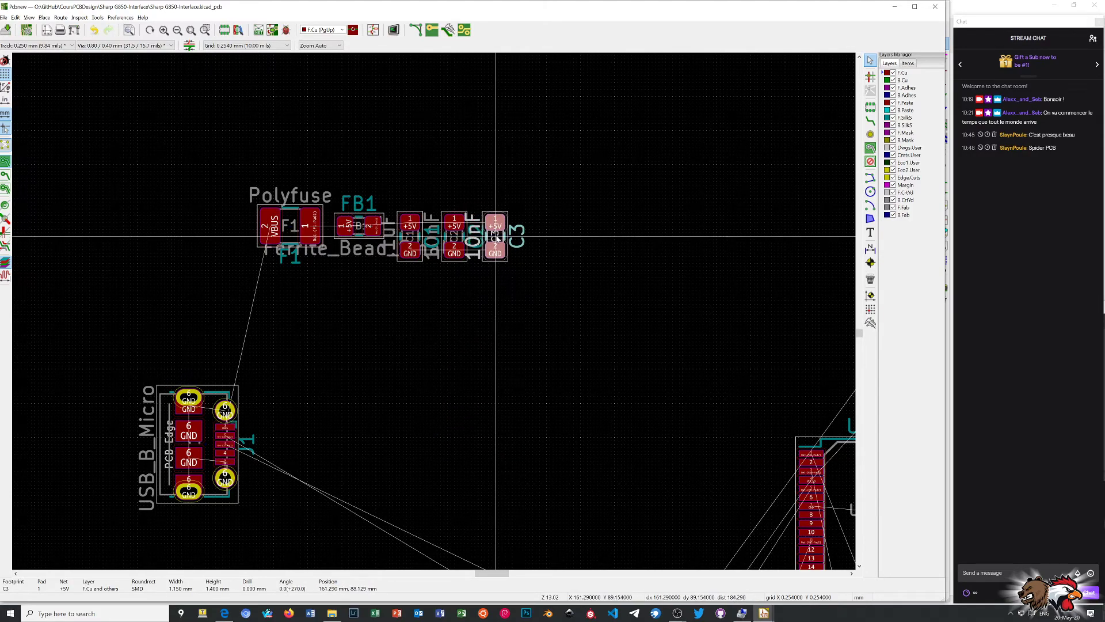
{"action": "left_click", "coordinate": [503, 236]}
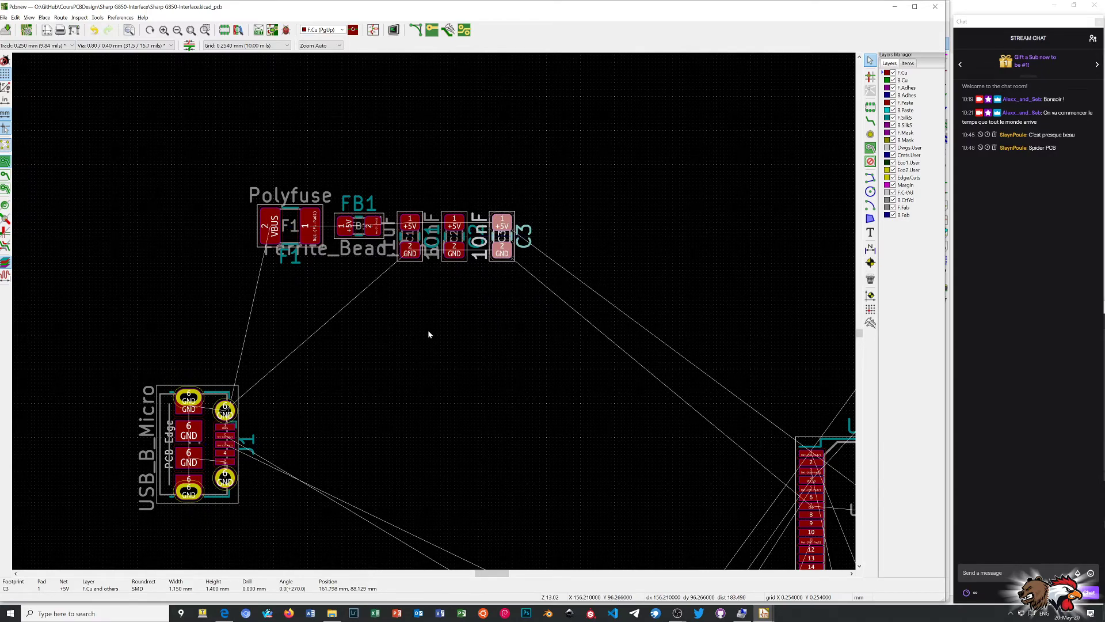
{"action": "scroll", "coordinate": [428, 334], "scroll_direction": "down", "scroll_amount": 3}
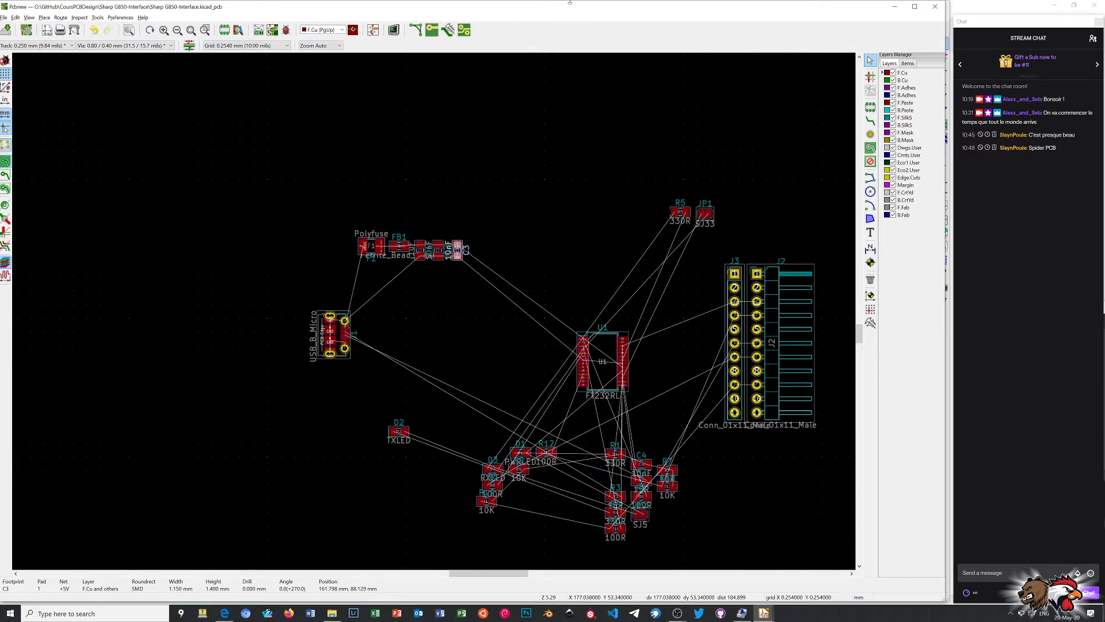
{"action": "left_click_drag", "start_coordinate": [570, 5], "coordinate": [978, 41]}
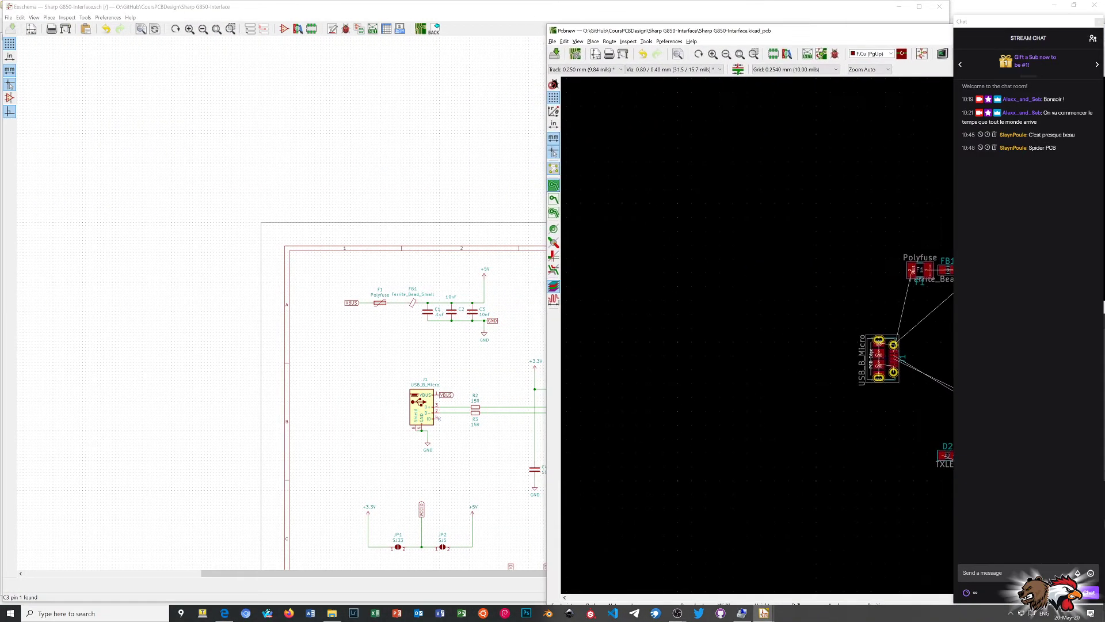
{"action": "scroll", "coordinate": [484, 444], "scroll_direction": "down", "scroll_amount": 1}
{"action": "scroll", "coordinate": [480, 308], "scroll_direction": "up", "scroll_amount": 1}
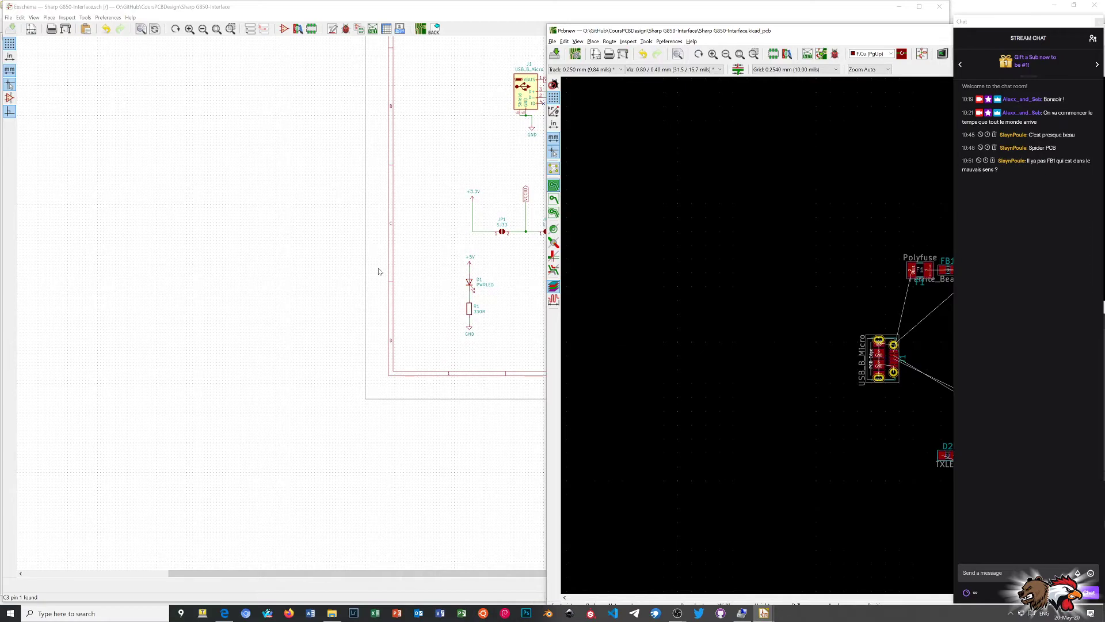
{"action": "scroll", "coordinate": [505, 276], "scroll_direction": "up", "scroll_amount": 1}
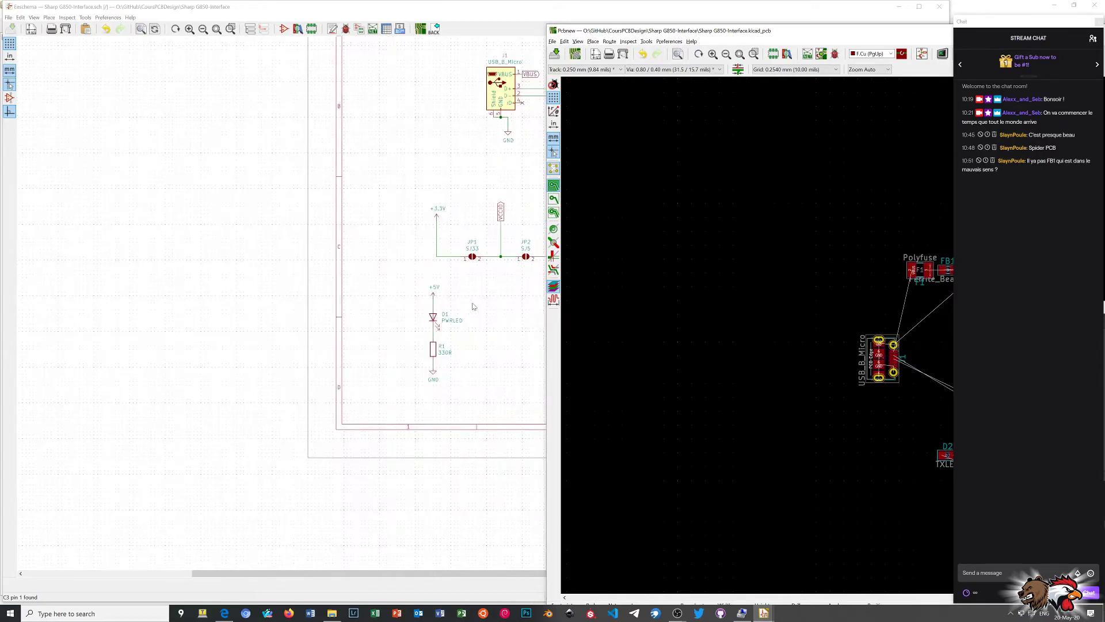
{"action": "scroll", "coordinate": [473, 306], "scroll_direction": "up", "scroll_amount": 1}
{"action": "scroll", "coordinate": [473, 306], "scroll_direction": "up", "scroll_amount": 1}
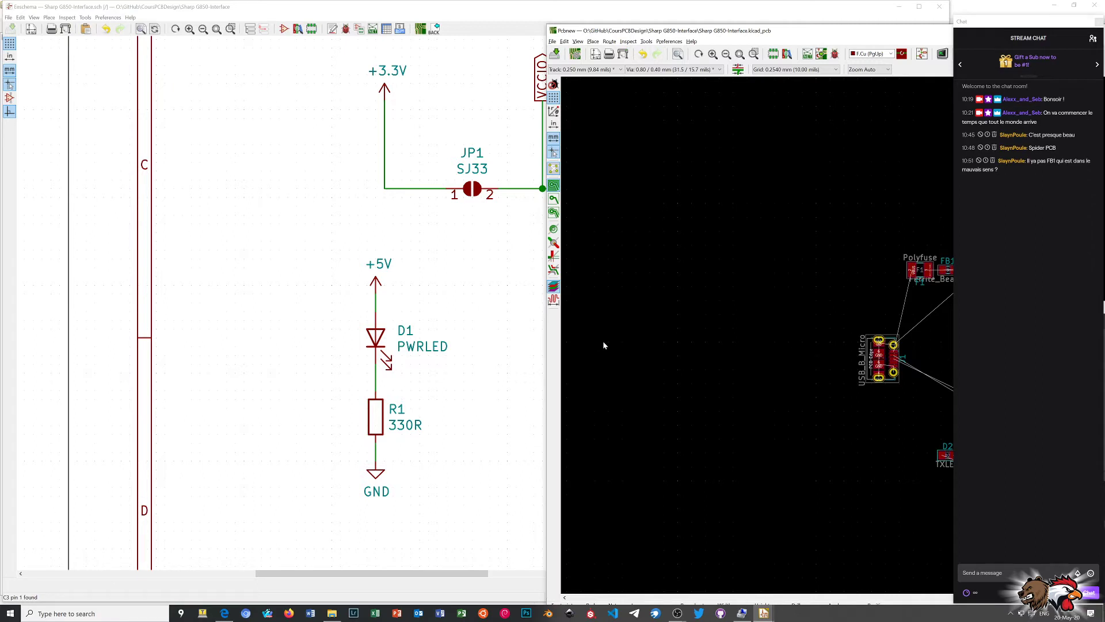
{"action": "scroll", "coordinate": [486, 333], "scroll_direction": "down", "scroll_amount": 3}
{"action": "scroll", "coordinate": [473, 306], "scroll_direction": "down", "scroll_amount": 4}
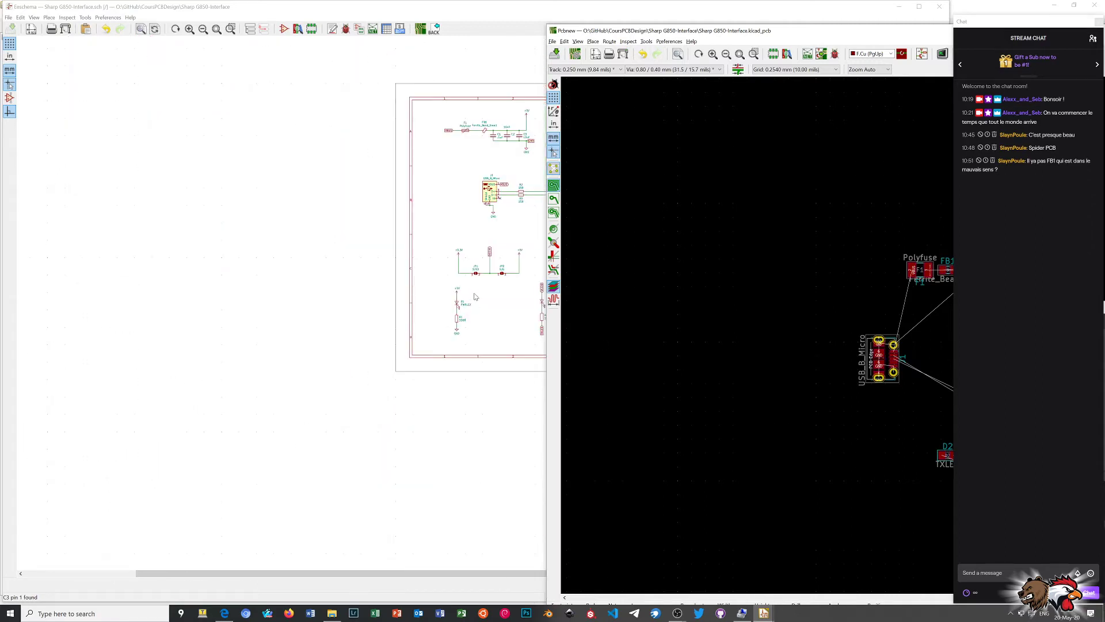
{"action": "left_click_drag", "start_coordinate": [739, 30], "coordinate": [230, 3]}
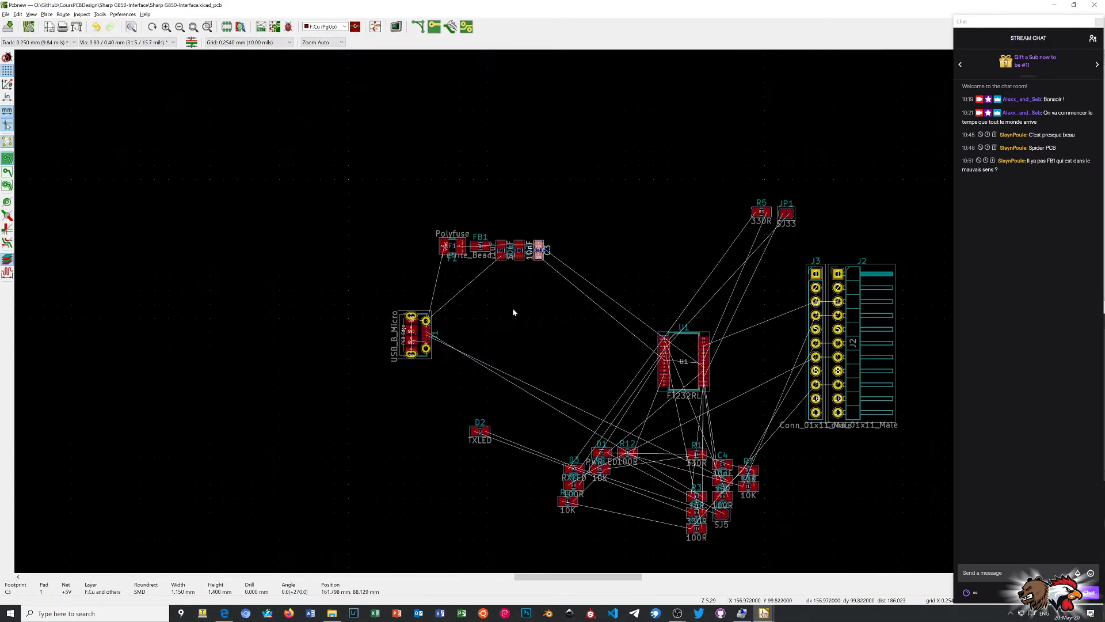
Return Pcbnew to full screen and zoom in on the resistor cluster
{"action": "key", "text": "super+Down"}
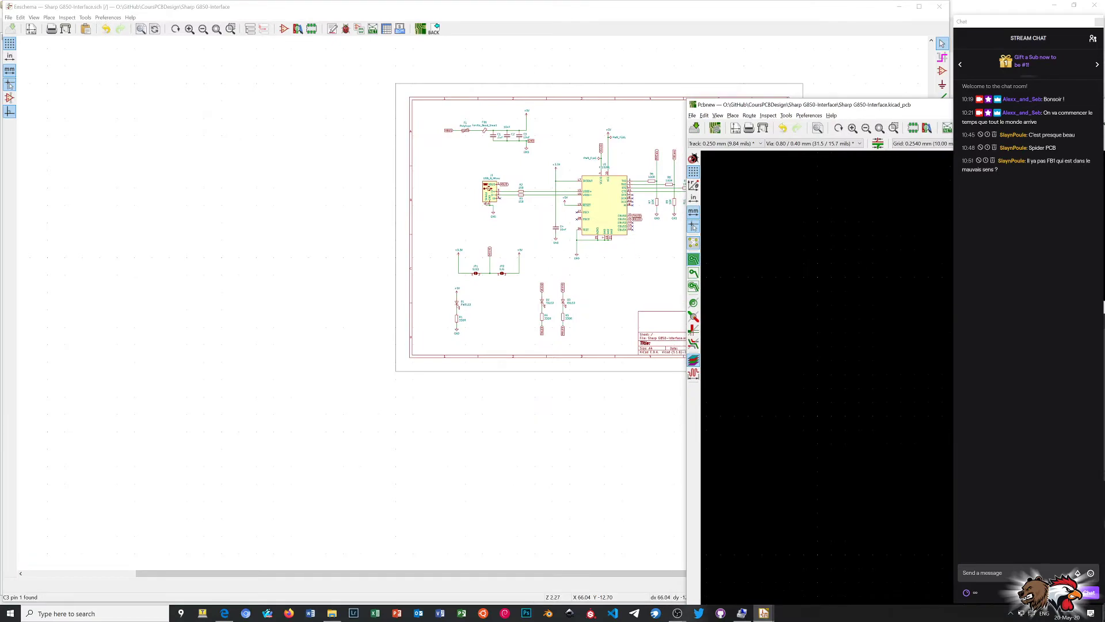
{"action": "key", "text": "super+Up"}
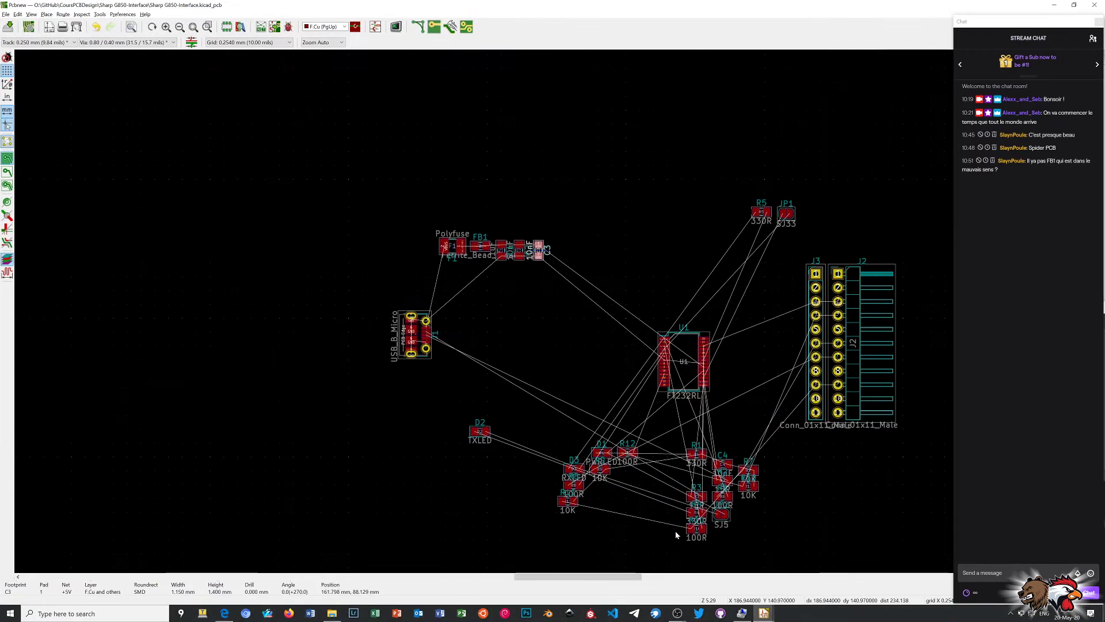
{"action": "scroll", "coordinate": [675, 531], "scroll_direction": "up", "scroll_amount": 2}
{"action": "scroll", "coordinate": [515, 313], "scroll_direction": "down", "scroll_amount": 1}
{"action": "scroll", "coordinate": [515, 313], "scroll_direction": "up", "scroll_amount": 4}
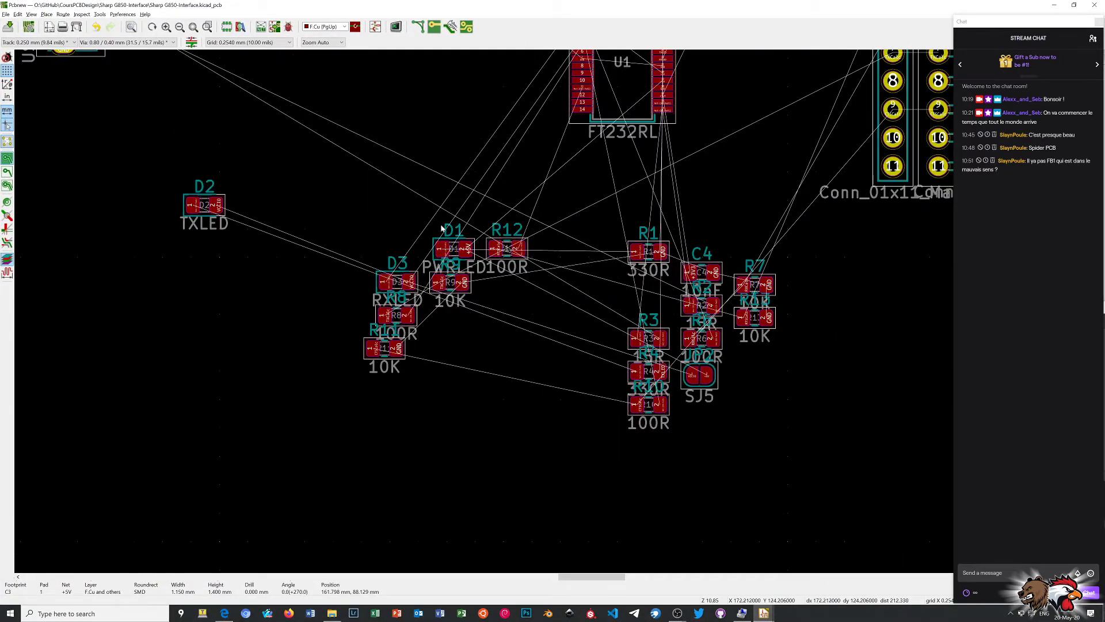
Carry the PWRLED D1 upward and place it just below FB1 and C1
{"action": "left_click_drag", "start_coordinate": [442, 243], "coordinate": [372, 107]}
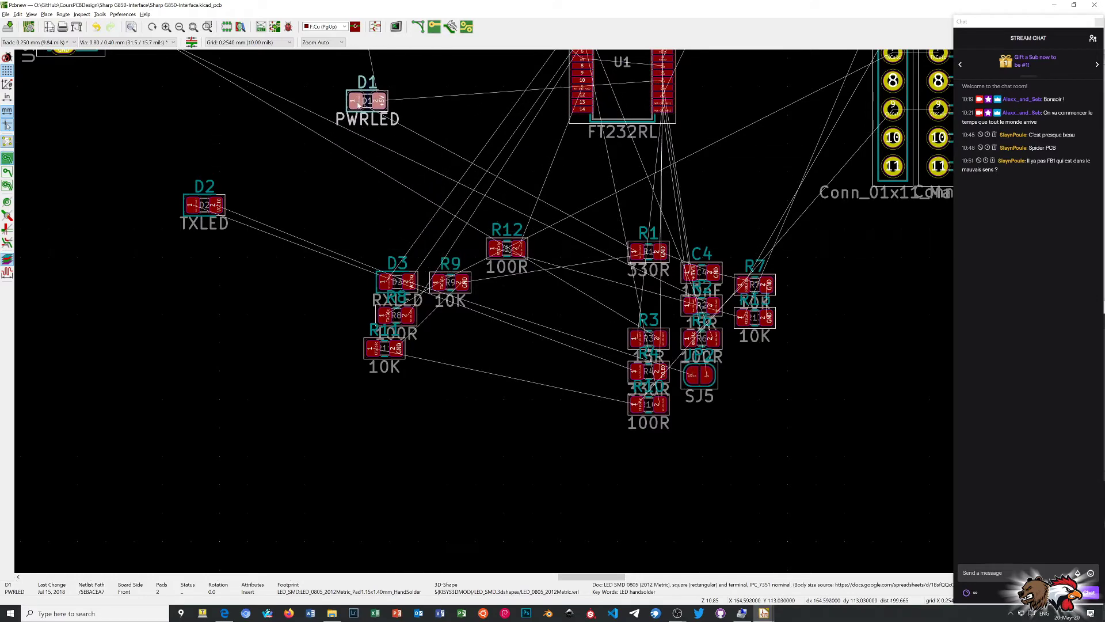
{"action": "scroll", "coordinate": [371, 106], "scroll_direction": "down", "scroll_amount": 1}
{"action": "mouse_move", "coordinate": [517, 315]}
{"action": "left_mouse_down"}
{"action": "mouse_move", "coordinate": [456, 284]}
{"action": "mouse_move", "coordinate": [370, 202]}
{"action": "left_mouse_up"}
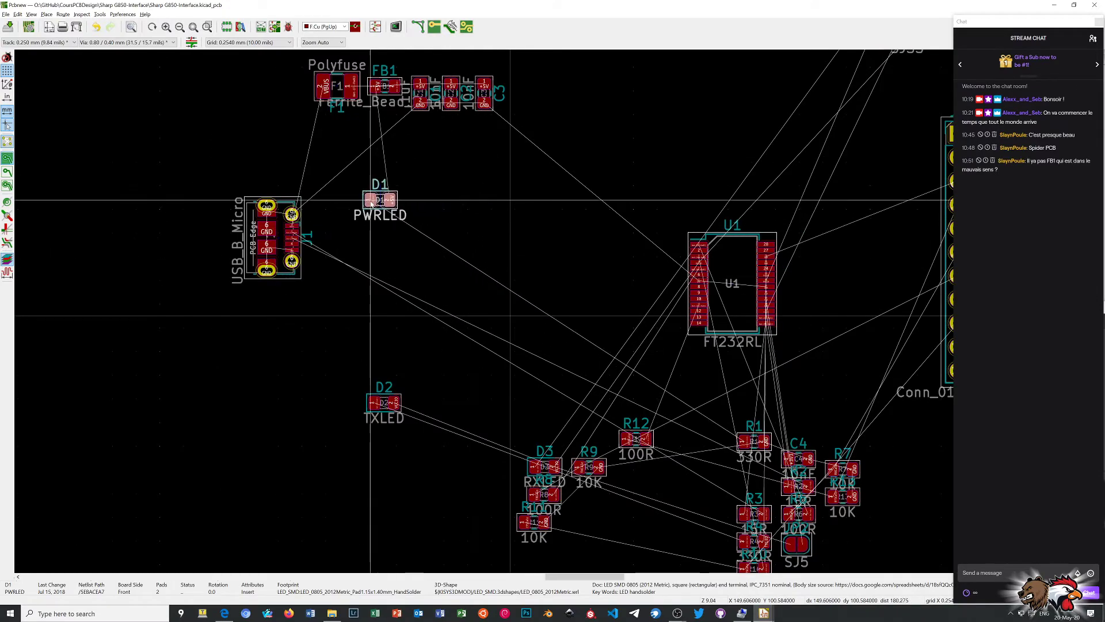
{"action": "scroll", "coordinate": [370, 203], "scroll_direction": "up", "scroll_amount": 3}
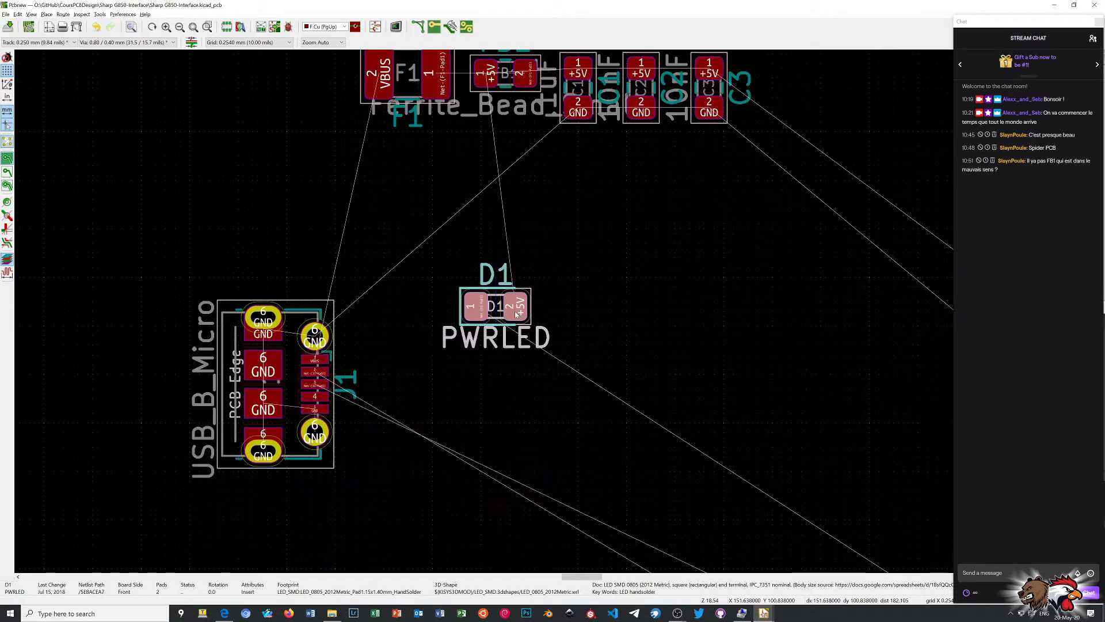
{"action": "scroll", "coordinate": [513, 309], "scroll_direction": "down", "scroll_amount": 1}
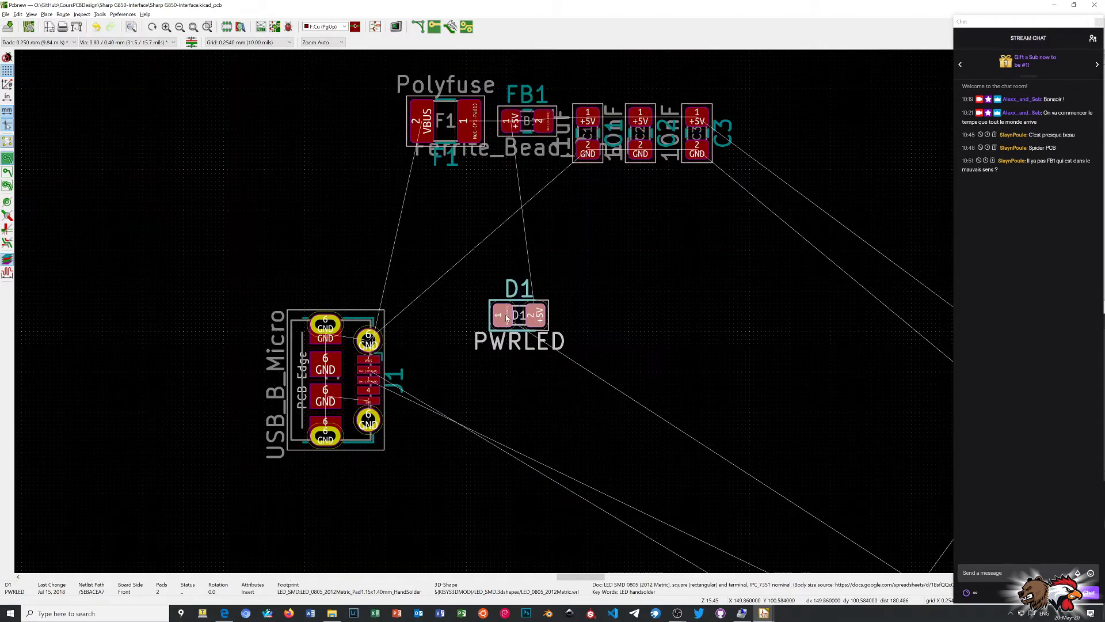
{"action": "mouse_move", "coordinate": [512, 309]}
{"action": "left_mouse_down"}
{"action": "mouse_move", "coordinate": [502, 242]}
{"action": "mouse_move", "coordinate": [481, 211]}
{"action": "left_mouse_up"}
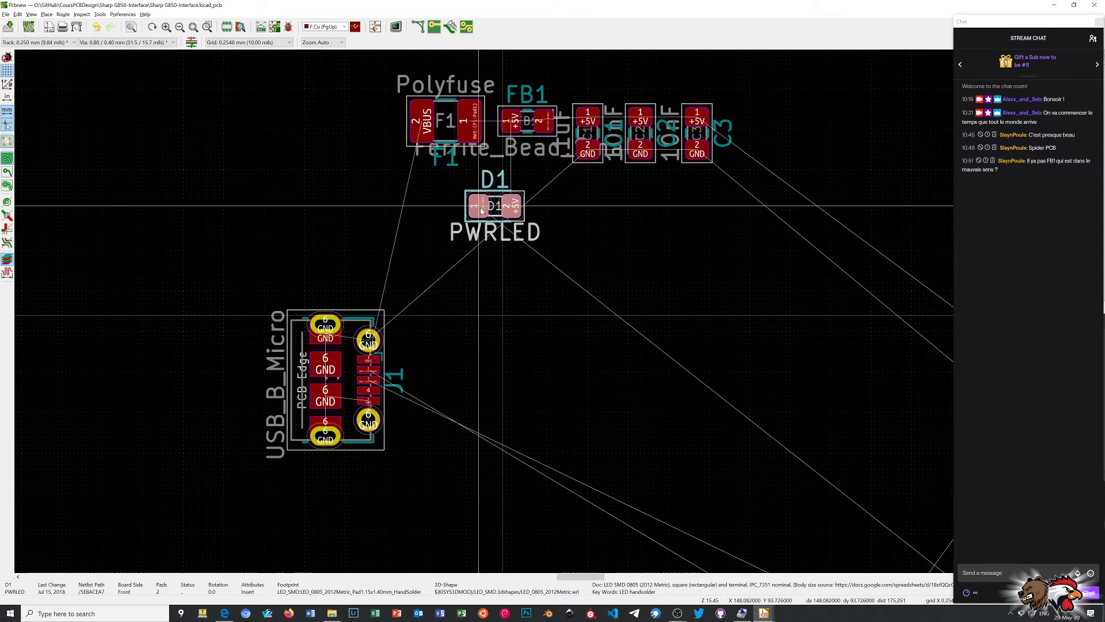
{"action": "mouse_move", "coordinate": [481, 211]}
{"action": "left_mouse_down"}
{"action": "mouse_move", "coordinate": [456, 205]}
{"action": "mouse_move", "coordinate": [516, 201]}
{"action": "left_mouse_up"}
{"action": "left_click", "coordinate": [516, 201]}
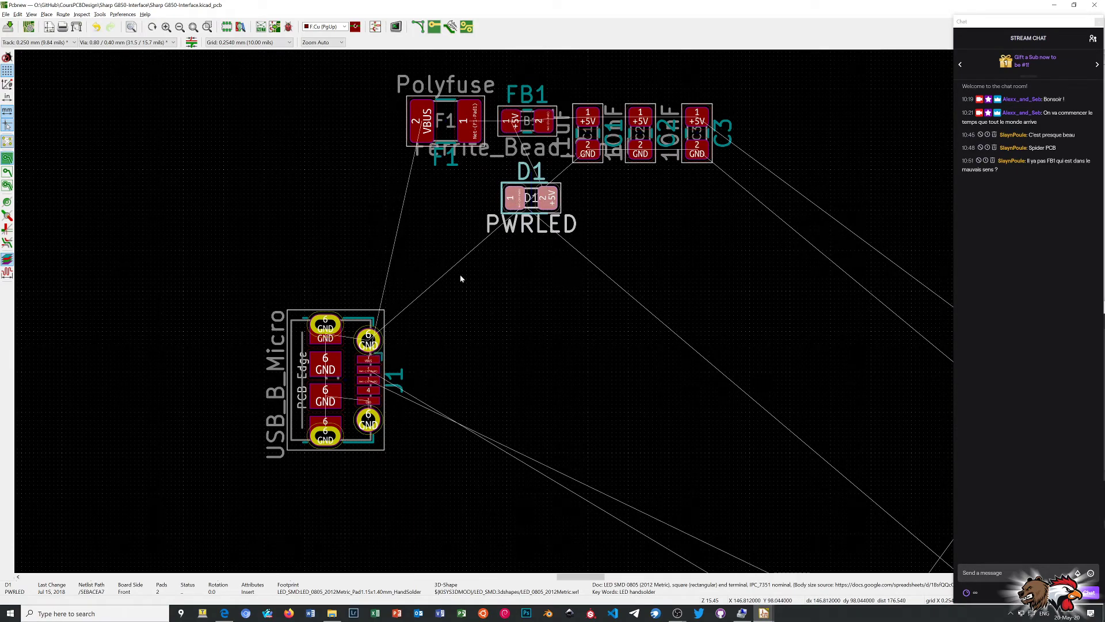
Line FB1 up beside polyfuse F1 and rotate it 180°
{"action": "scroll", "coordinate": [515, 310], "scroll_direction": "up", "scroll_amount": 1}
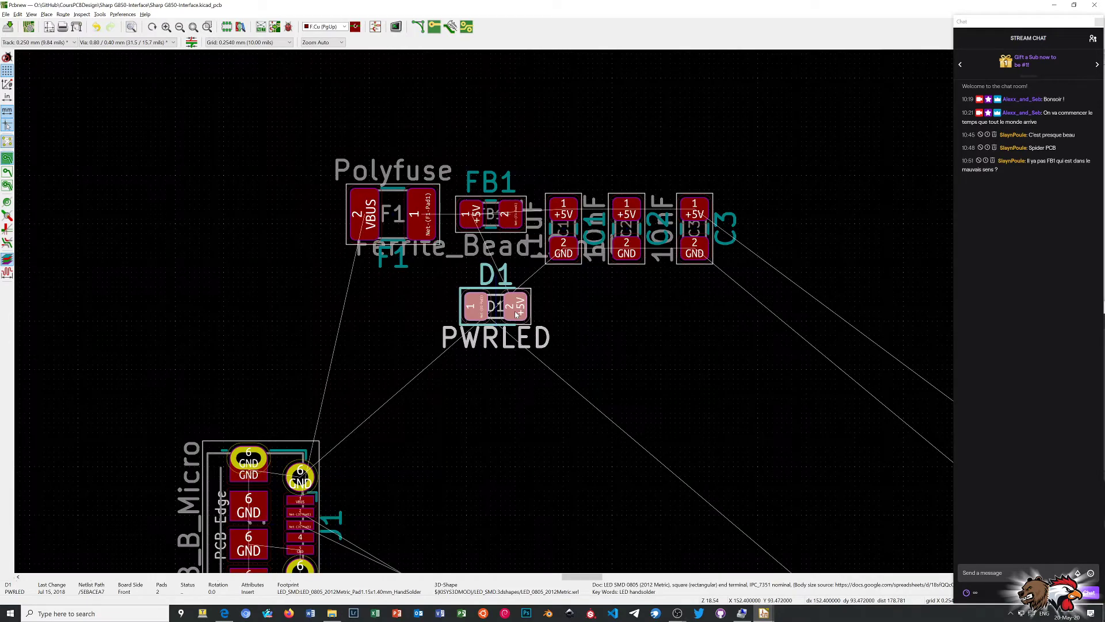
{"action": "scroll", "coordinate": [515, 311], "scroll_direction": "up", "scroll_amount": 1}
{"action": "scroll", "coordinate": [515, 311], "scroll_direction": "up", "scroll_amount": 2}
{"action": "scroll", "coordinate": [514, 311], "scroll_direction": "down", "scroll_amount": 2}
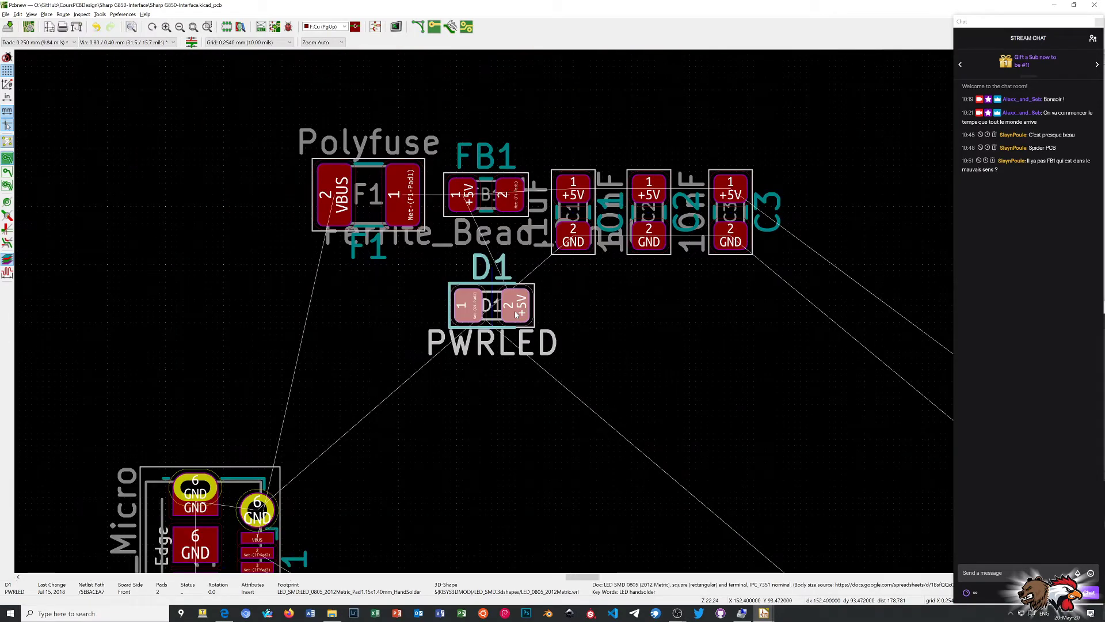
{"action": "scroll", "coordinate": [515, 311], "scroll_direction": "up", "scroll_amount": 1}
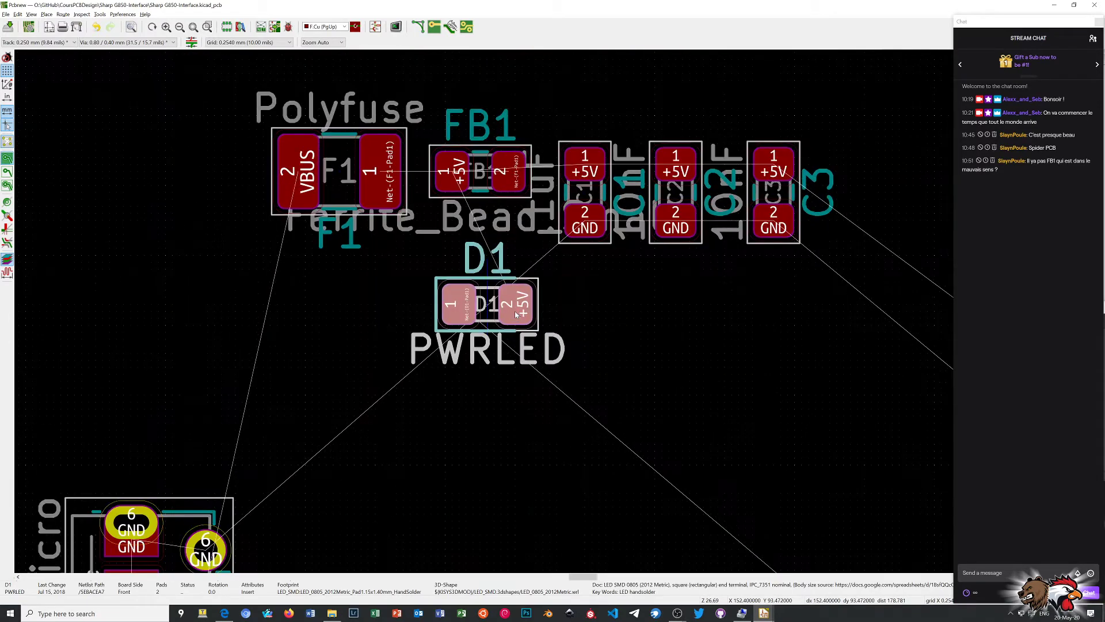
{"action": "left_click", "coordinate": [498, 182]}
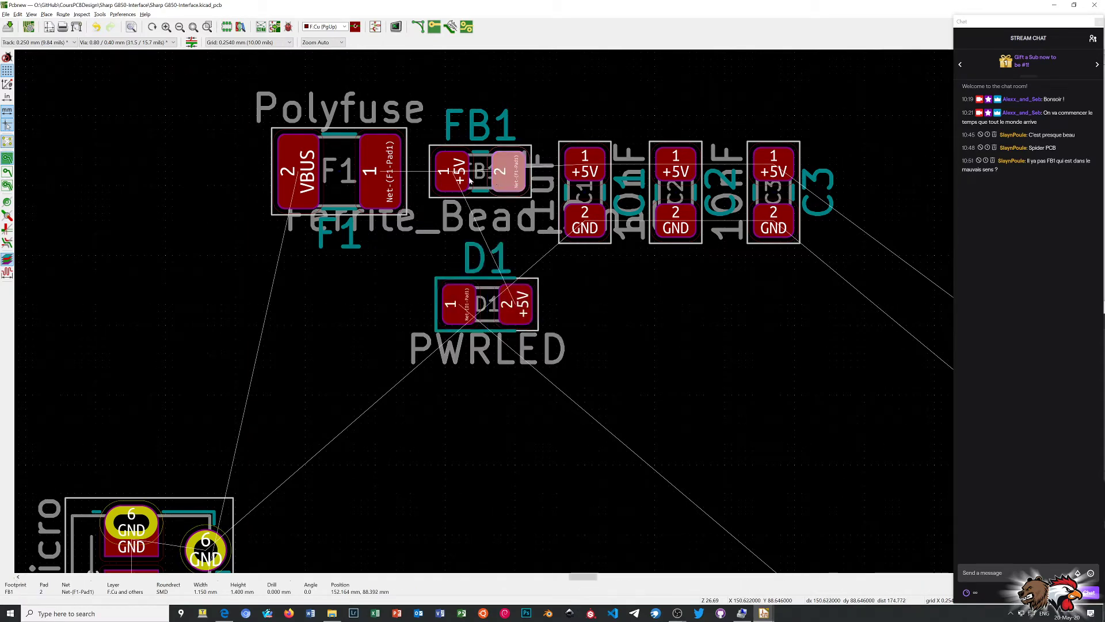
{"action": "left_click", "coordinate": [477, 178]}
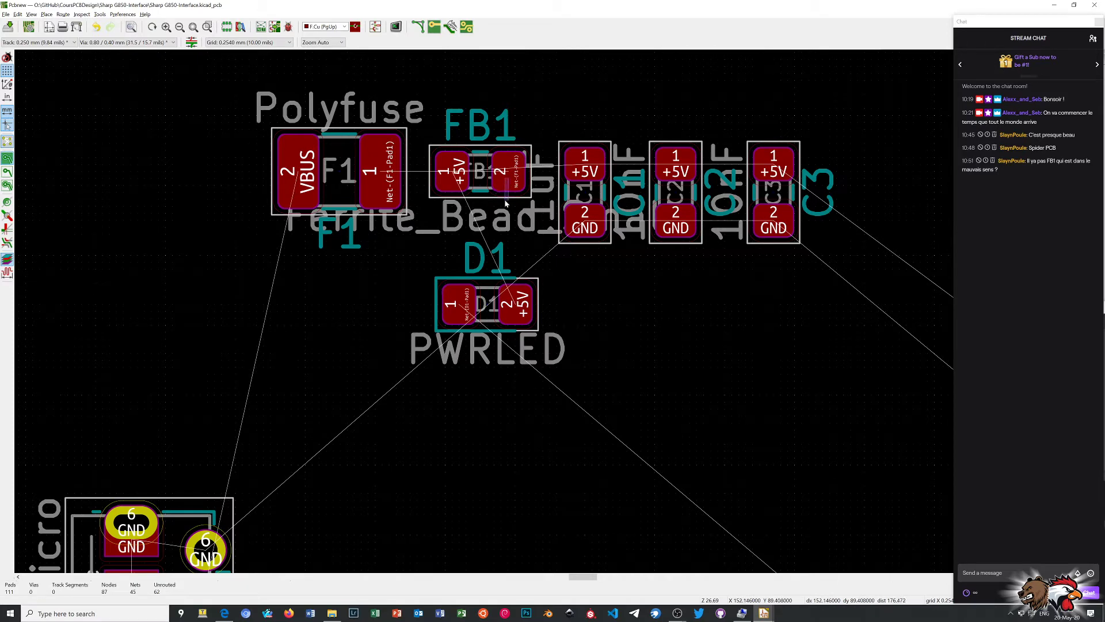
{"action": "left_click", "coordinate": [506, 174]}
{"action": "left_click_drag", "start_coordinate": [506, 174], "coordinate": [514, 125]}
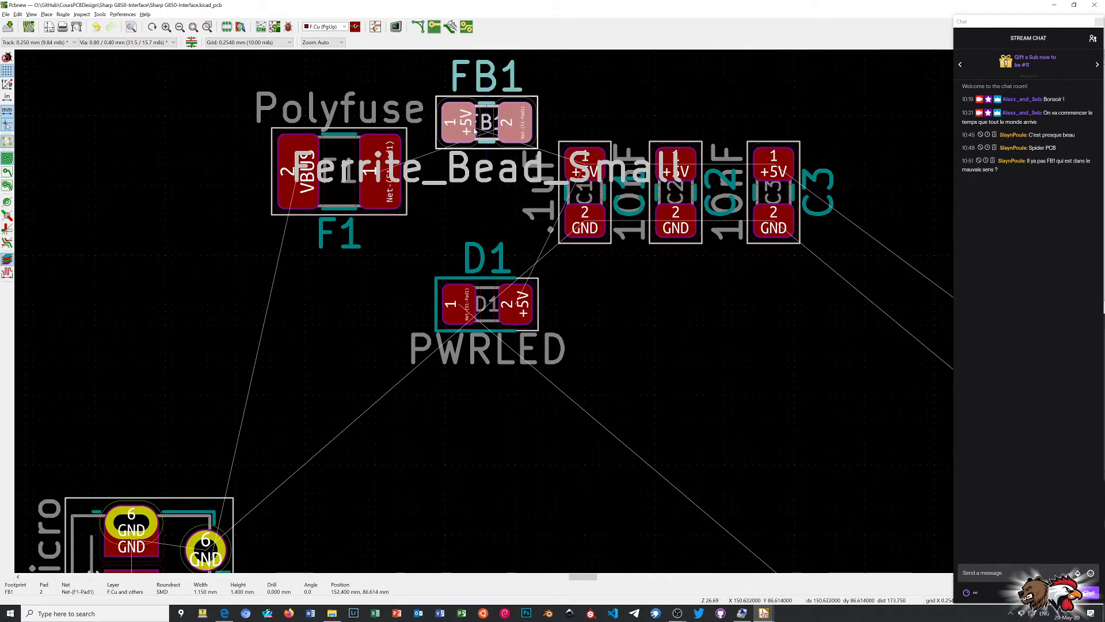
{"action": "left_click_drag", "start_coordinate": [531, 136], "coordinate": [516, 162]}
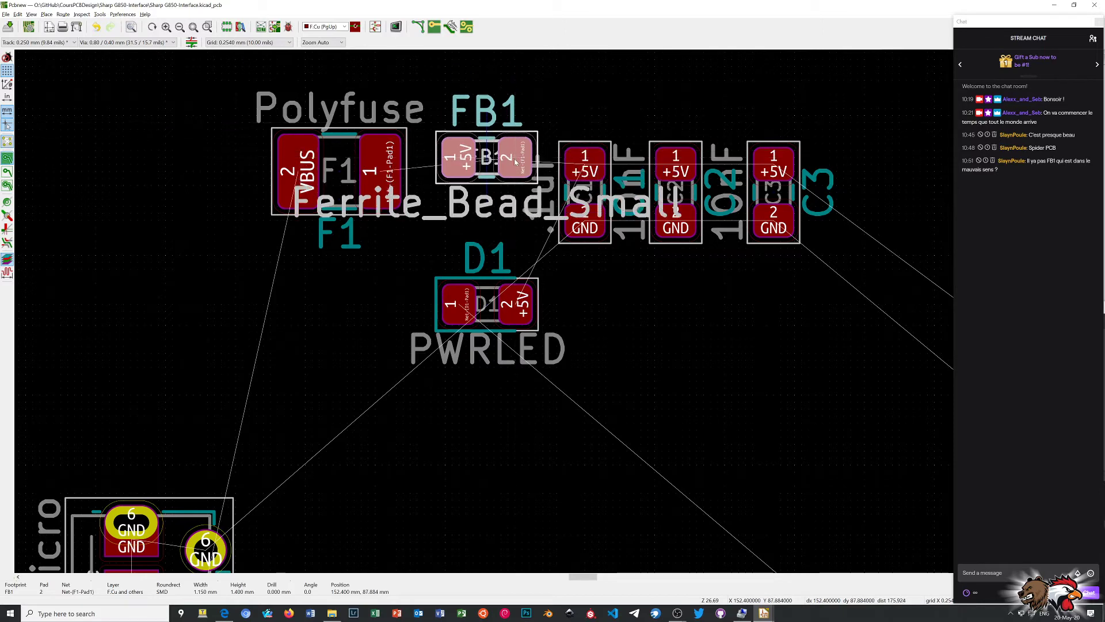
{"action": "key", "text": "r"}
{"action": "key", "text": "r"}
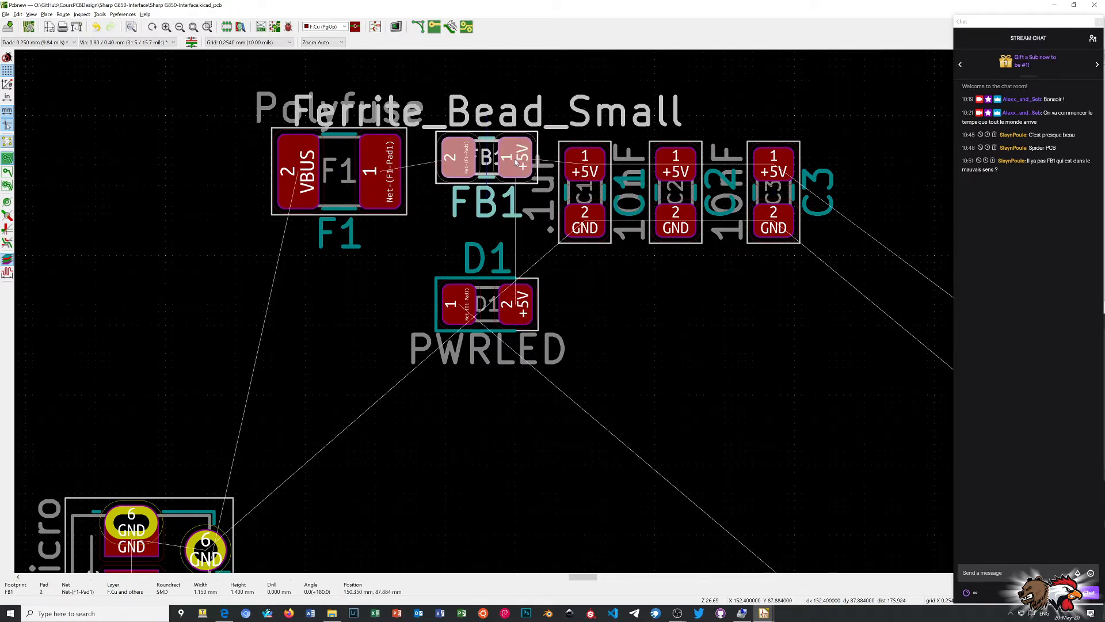
Nudge D1 up one grid step and shift capacitors C1–C3 slightly upward
{"action": "left_click", "coordinate": [509, 300]}
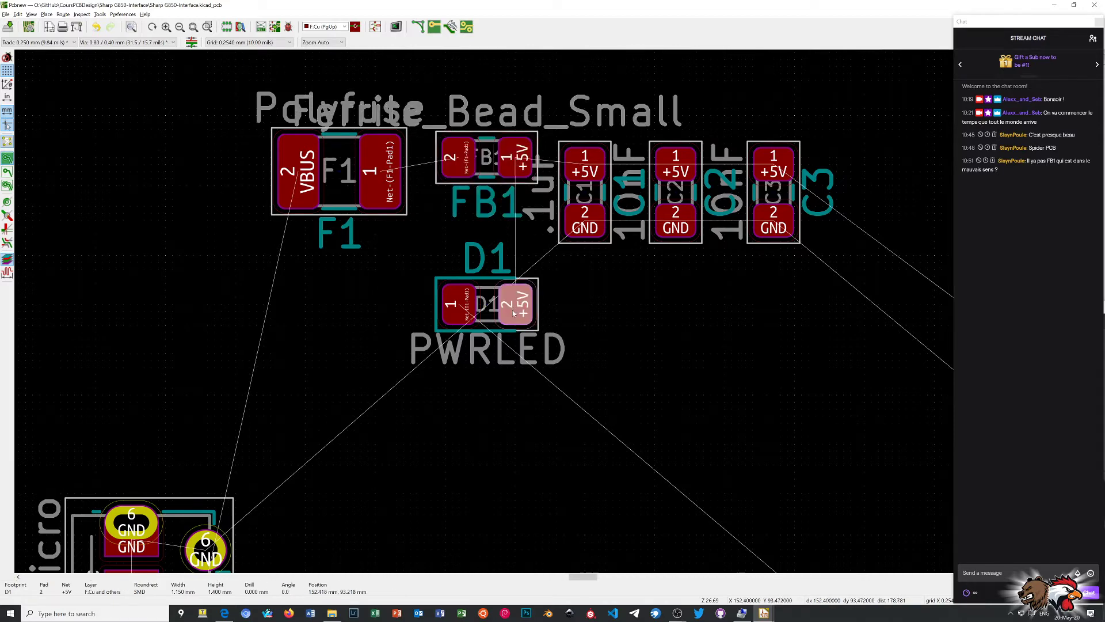
{"action": "left_click", "coordinate": [488, 310]}
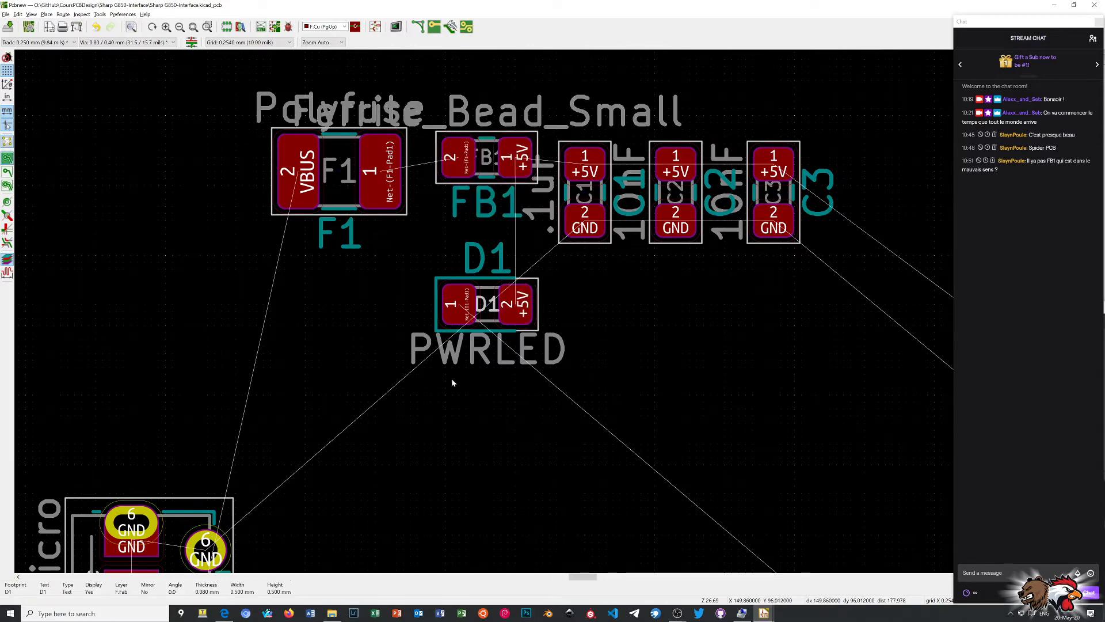
{"action": "left_click", "coordinate": [516, 310]}
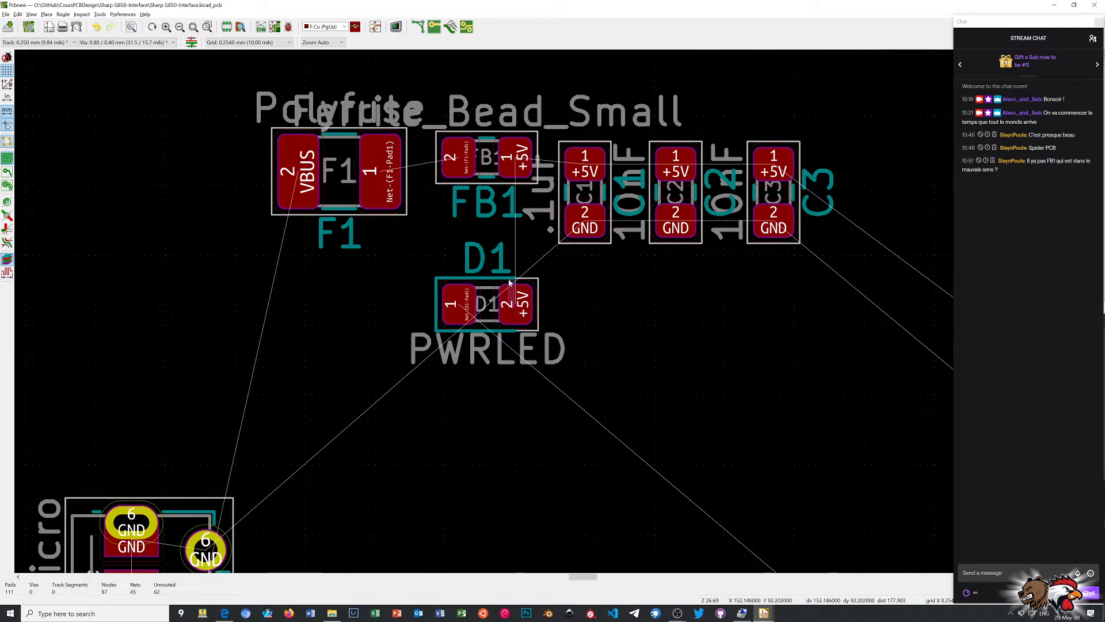
{"action": "left_click", "coordinate": [516, 308]}
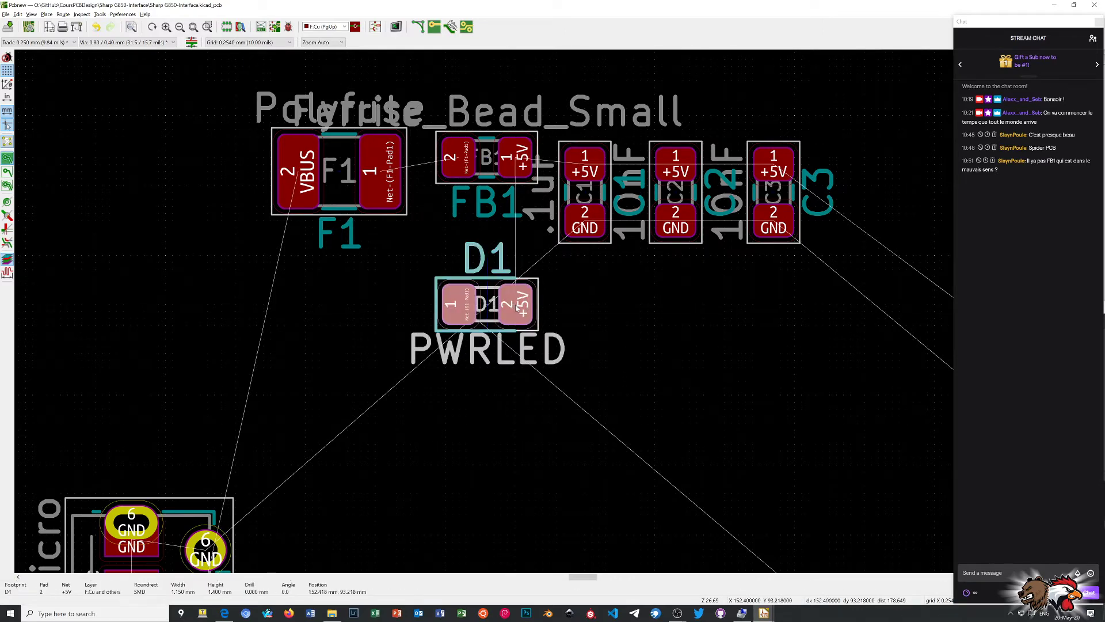
{"action": "left_click_drag", "start_coordinate": [517, 308], "coordinate": [516, 301]}
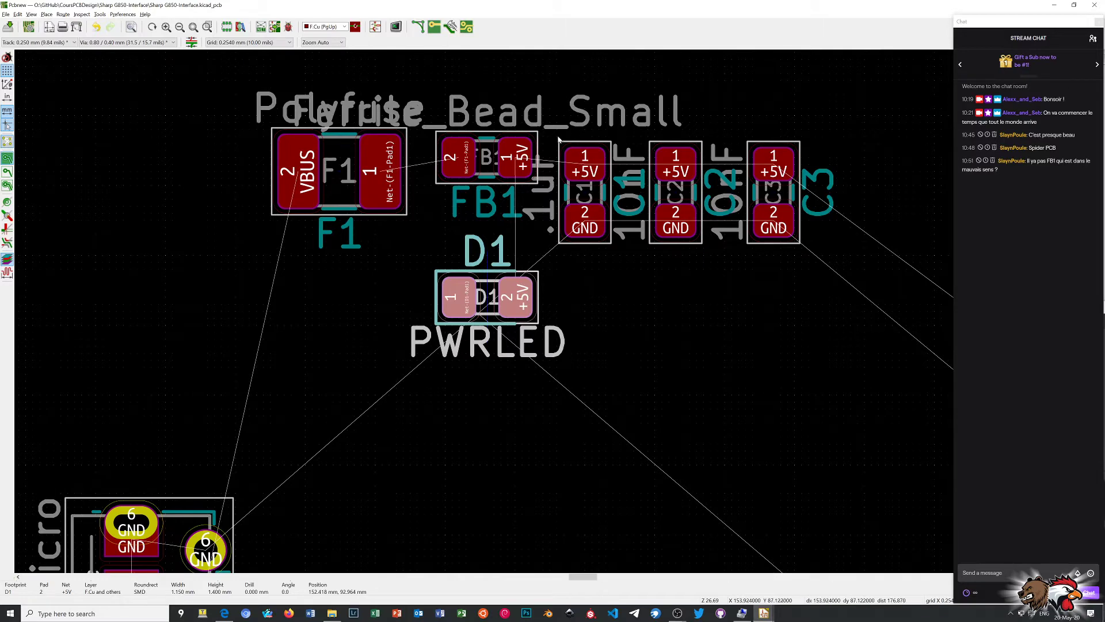
{"action": "left_click_drag", "start_coordinate": [556, 132], "coordinate": [848, 265]}
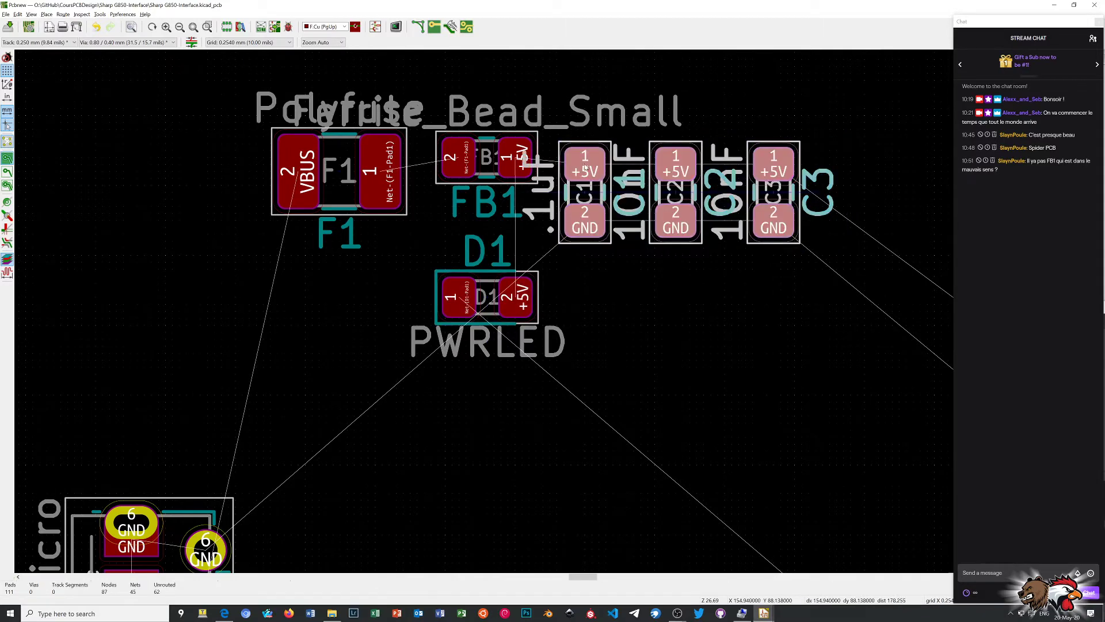
{"action": "left_click_drag", "start_coordinate": [586, 167], "coordinate": [607, 192]}
{"action": "left_click", "coordinate": [676, 283]}
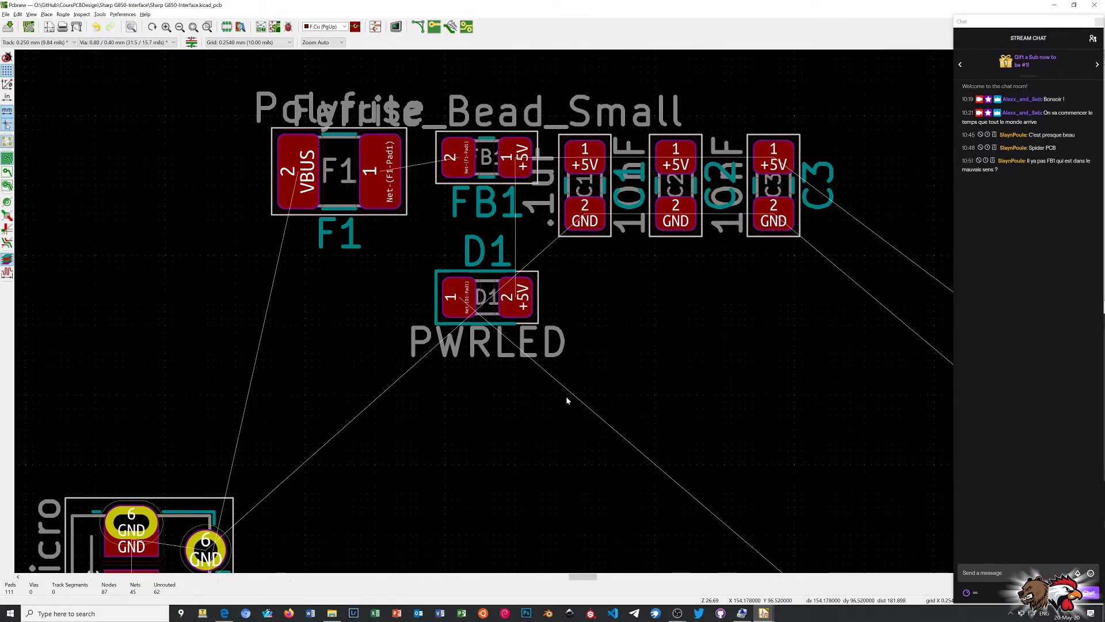
Move 330R resistor R1 just left of D1 and rotate it 180°
{"action": "scroll", "coordinate": [576, 409], "scroll_direction": "down", "scroll_amount": 3}
{"action": "scroll", "coordinate": [600, 430], "scroll_direction": "down", "scroll_amount": 3}
{"action": "scroll", "coordinate": [699, 469], "scroll_direction": "up", "scroll_amount": 1}
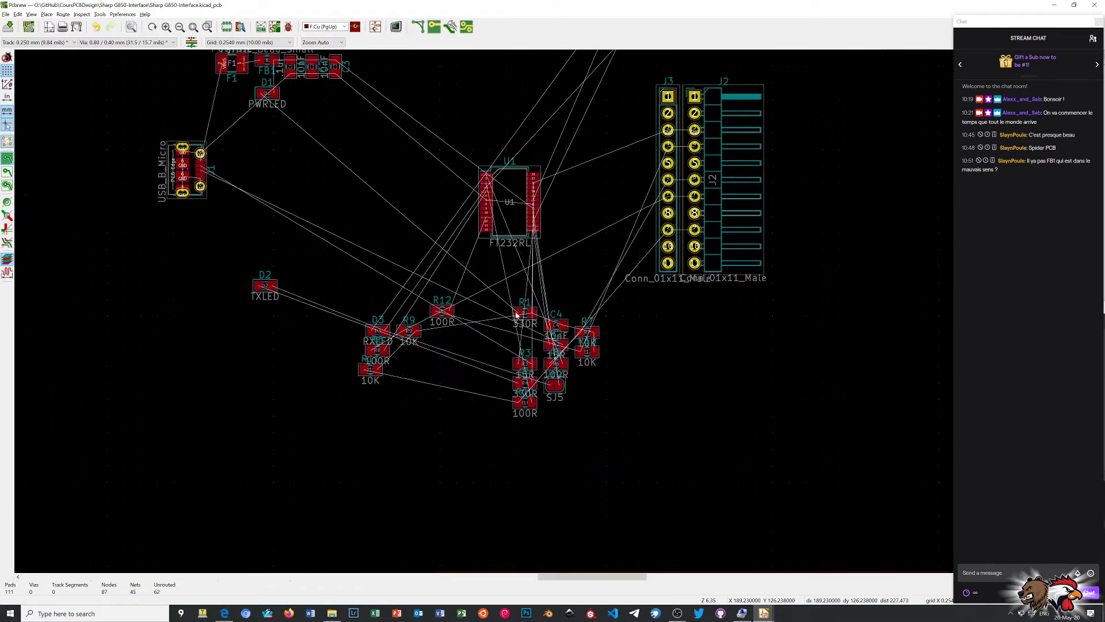
{"action": "left_click", "coordinate": [517, 314]}
{"action": "left_click_drag", "start_coordinate": [518, 314], "coordinate": [227, 113]}
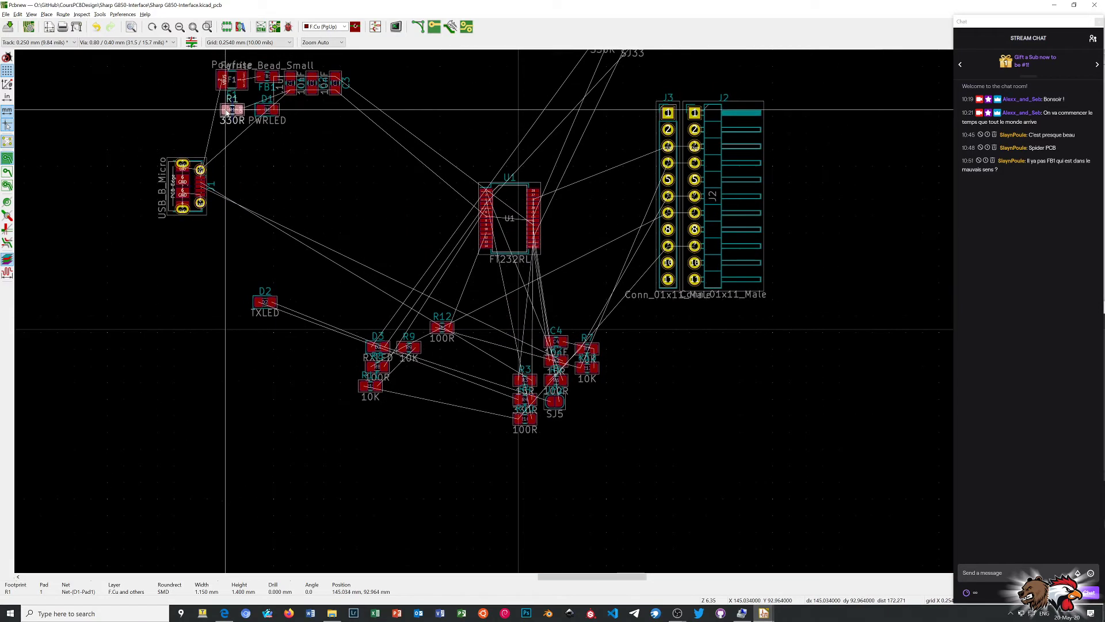
{"action": "scroll", "coordinate": [227, 114], "scroll_direction": "up", "scroll_amount": 1}
{"action": "scroll", "coordinate": [515, 315], "scroll_direction": "up", "scroll_amount": 1}
{"action": "scroll", "coordinate": [516, 315], "scroll_direction": "up", "scroll_amount": 1}
{"action": "scroll", "coordinate": [516, 315], "scroll_direction": "up", "scroll_amount": 2}
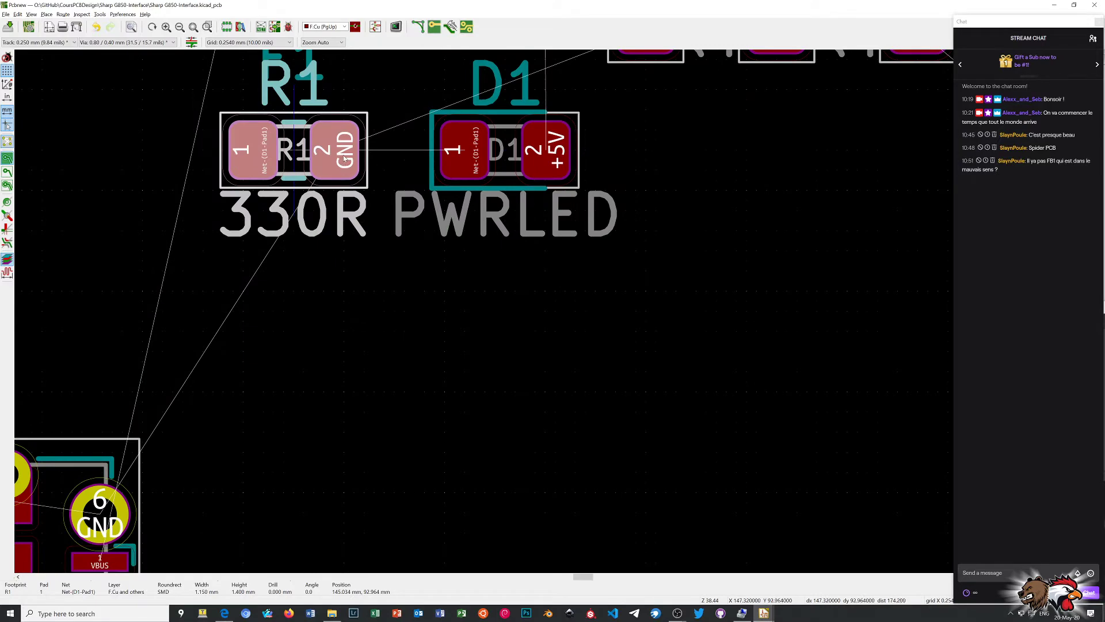
{"action": "key", "text": "r"}
{"action": "key", "text": "r"}
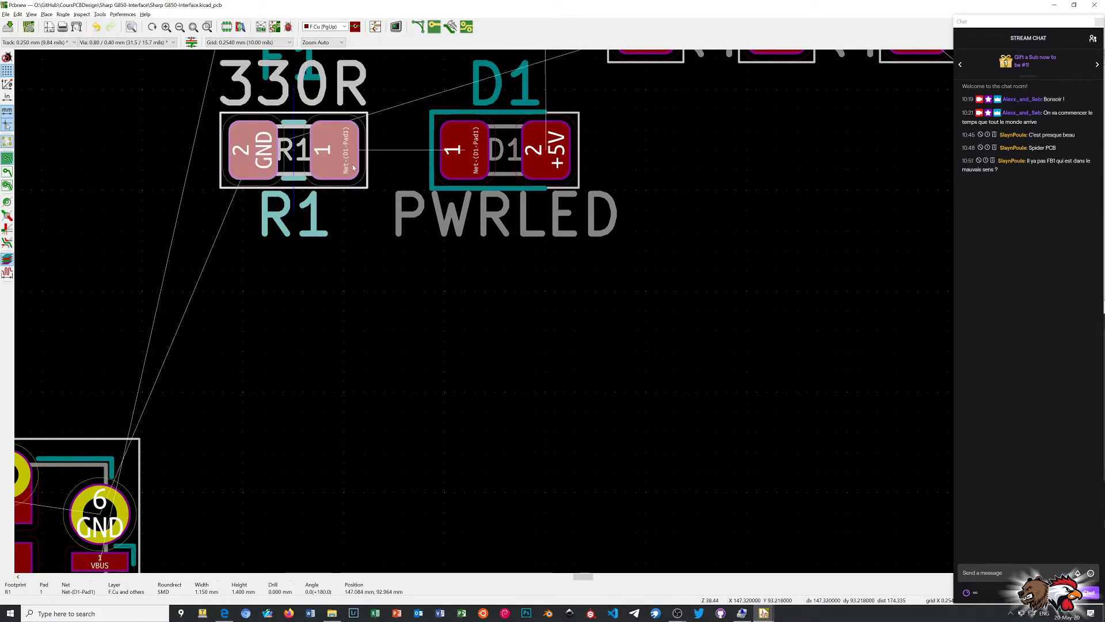
Zoom in and out to check R1's placement in the power section
{"action": "scroll", "coordinate": [368, 184], "scroll_direction": "down", "scroll_amount": 1}
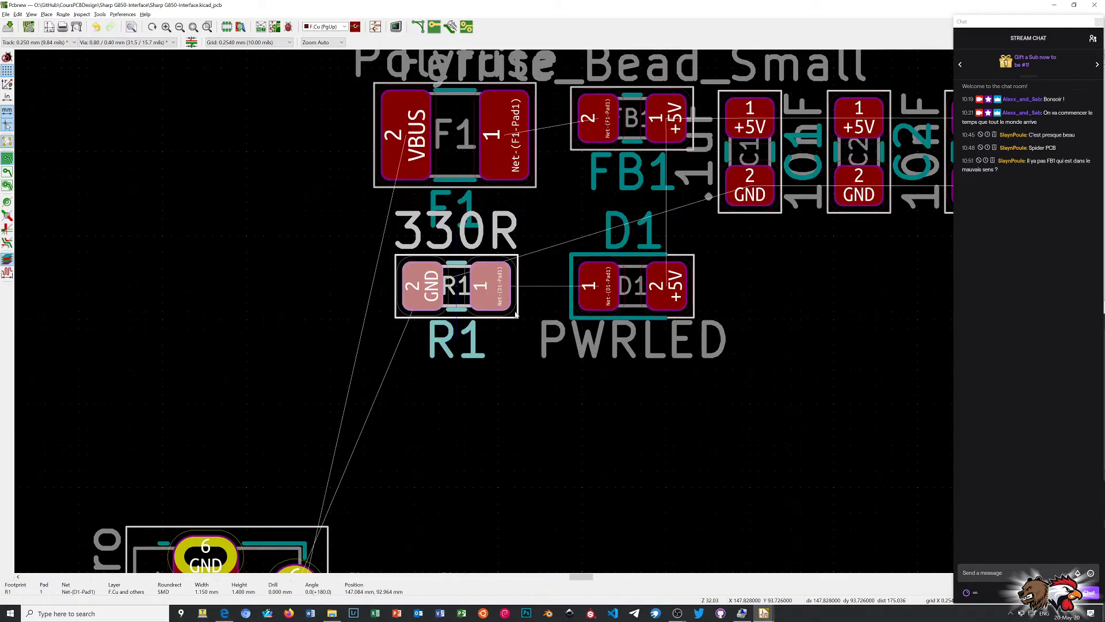
{"action": "scroll", "coordinate": [516, 314], "scroll_direction": "down", "scroll_amount": 1}
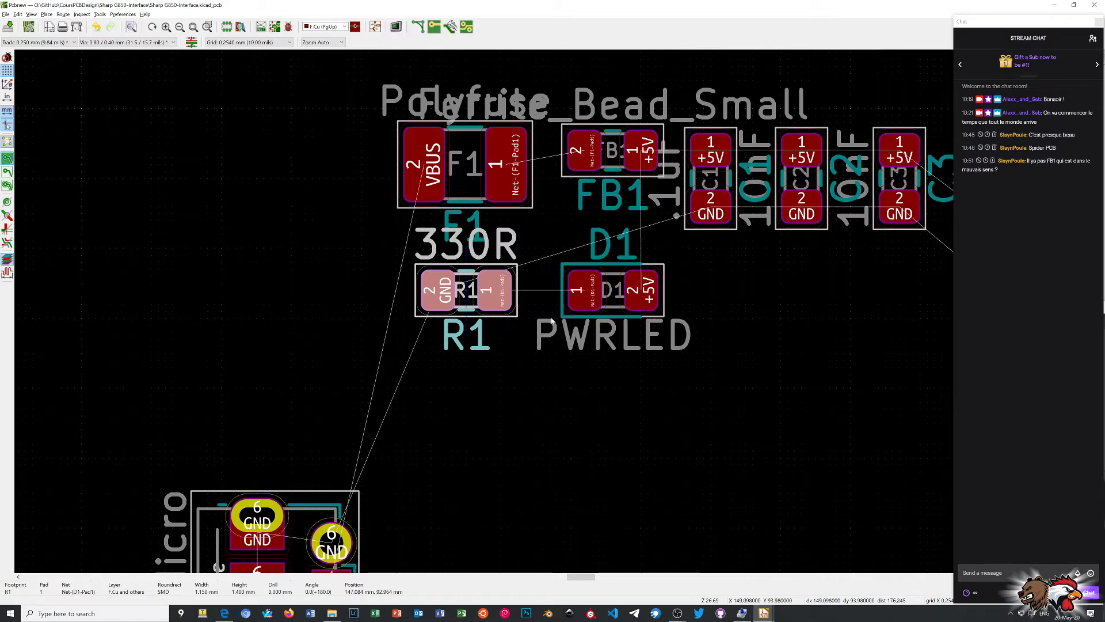
{"action": "scroll", "coordinate": [491, 386], "scroll_direction": "down", "scroll_amount": 3}
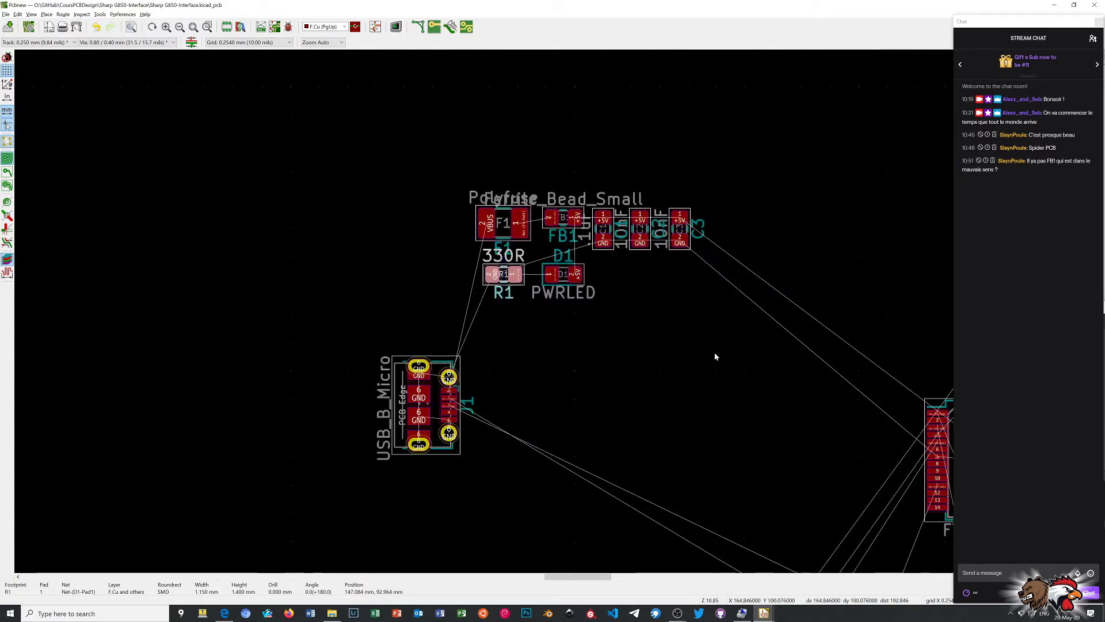
{"action": "scroll", "coordinate": [715, 355], "scroll_direction": "down", "scroll_amount": 2}
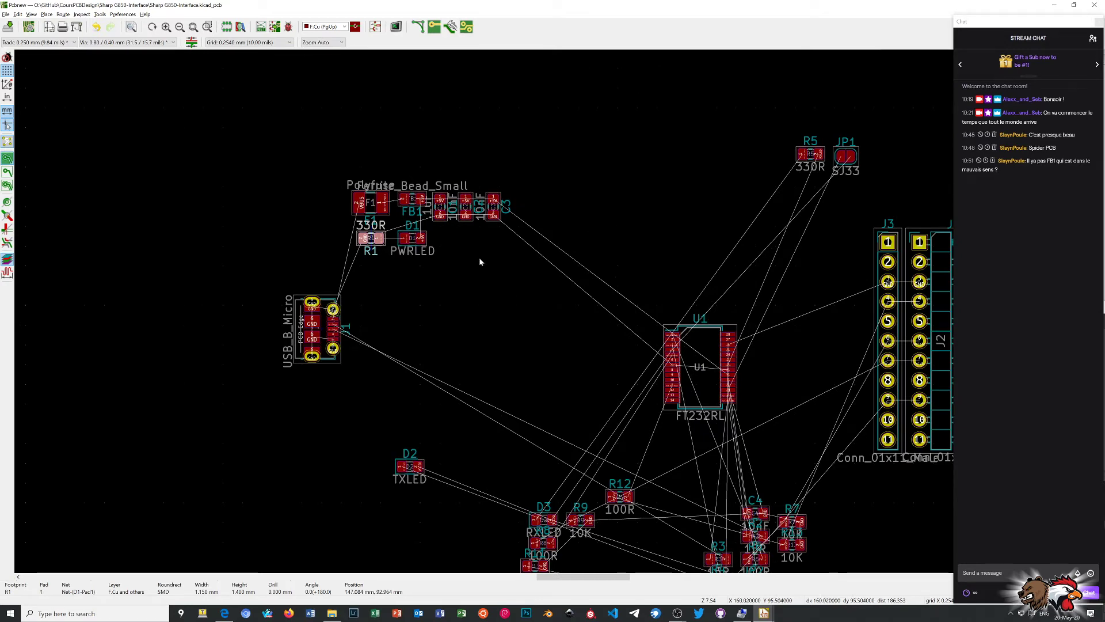
{"action": "scroll", "coordinate": [479, 257], "scroll_direction": "up", "scroll_amount": 1}
{"action": "scroll", "coordinate": [517, 314], "scroll_direction": "up", "scroll_amount": 2}
{"action": "scroll", "coordinate": [504, 309], "scroll_direction": "up", "scroll_amount": 3}
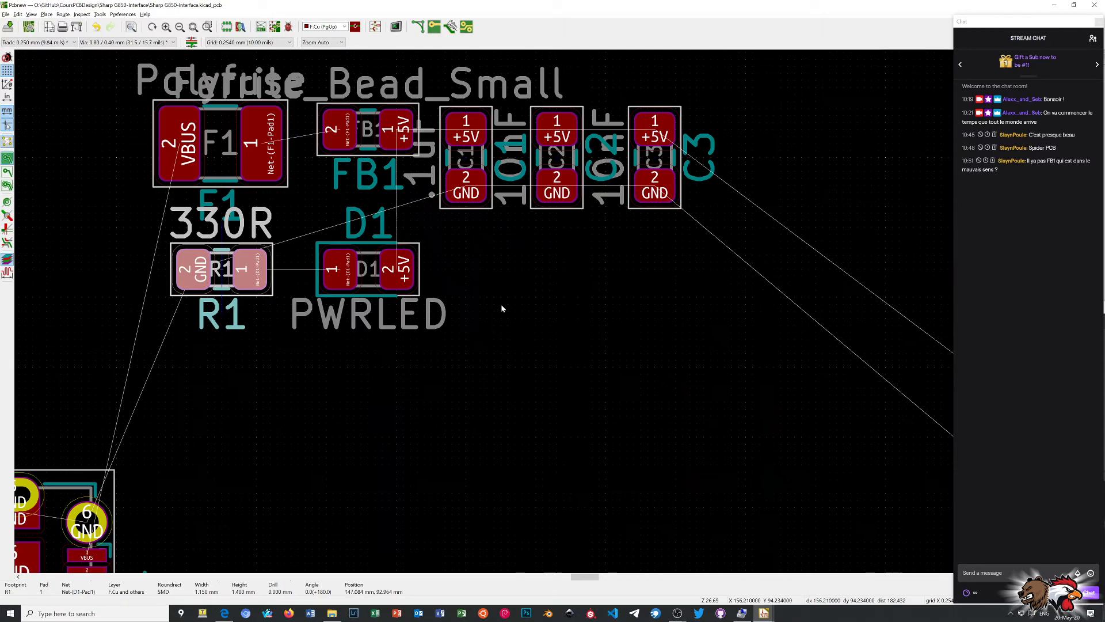
{"action": "scroll", "coordinate": [498, 304], "scroll_direction": "down", "scroll_amount": 3}
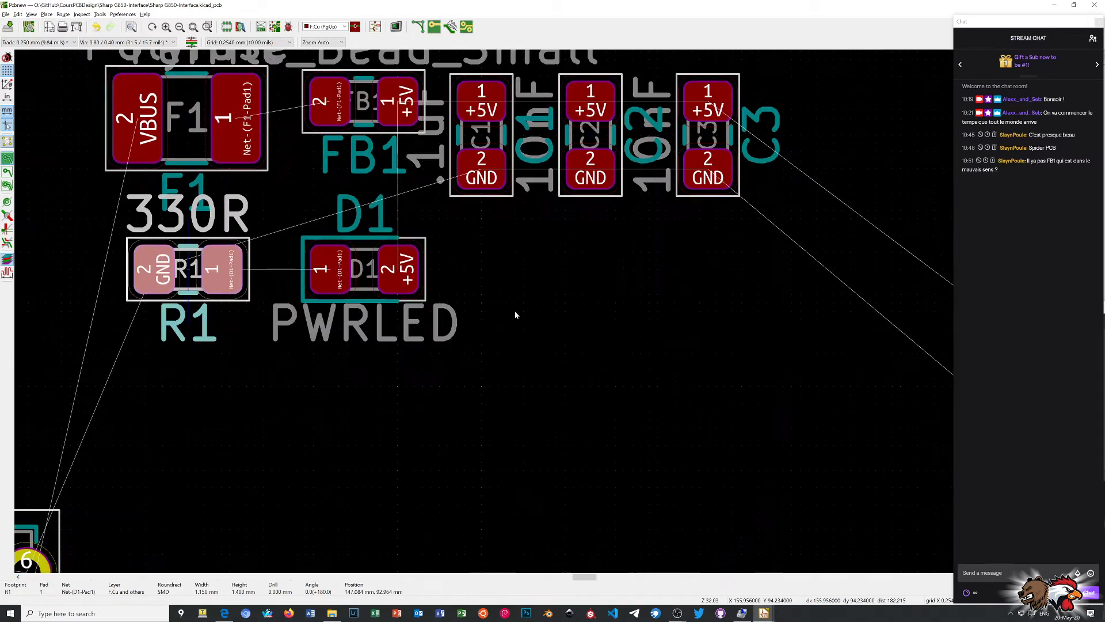
{"action": "scroll", "coordinate": [500, 317], "scroll_direction": "up", "scroll_amount": 3}
{"action": "scroll", "coordinate": [516, 315], "scroll_direction": "down", "scroll_amount": 1}
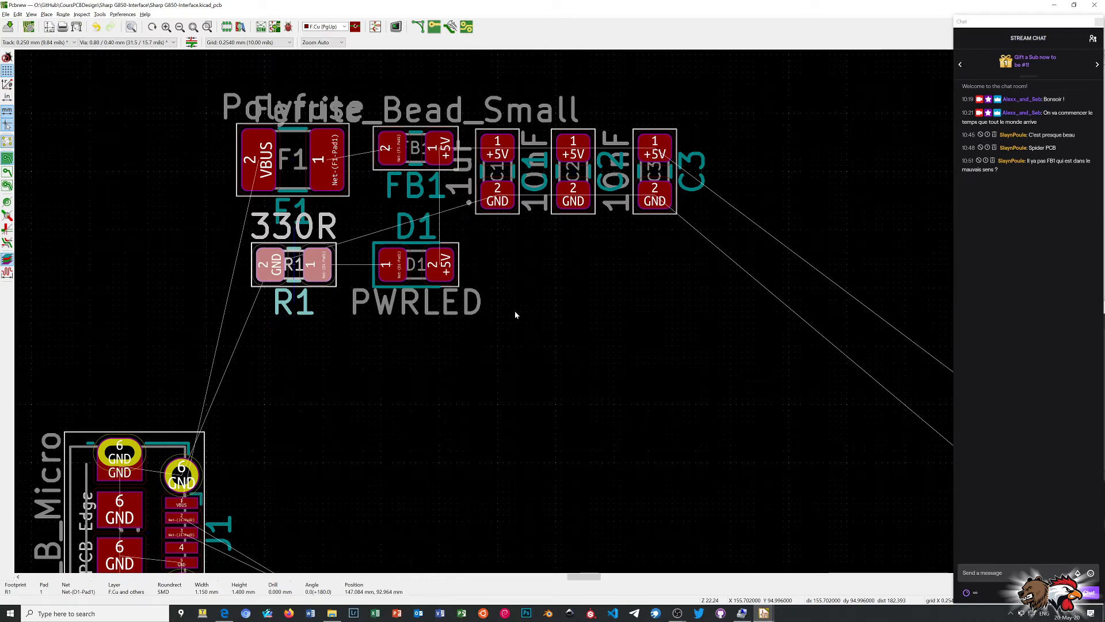
{"action": "scroll", "coordinate": [515, 315], "scroll_direction": "down", "scroll_amount": 1}
{"action": "scroll", "coordinate": [515, 315], "scroll_direction": "down", "scroll_amount": 1}
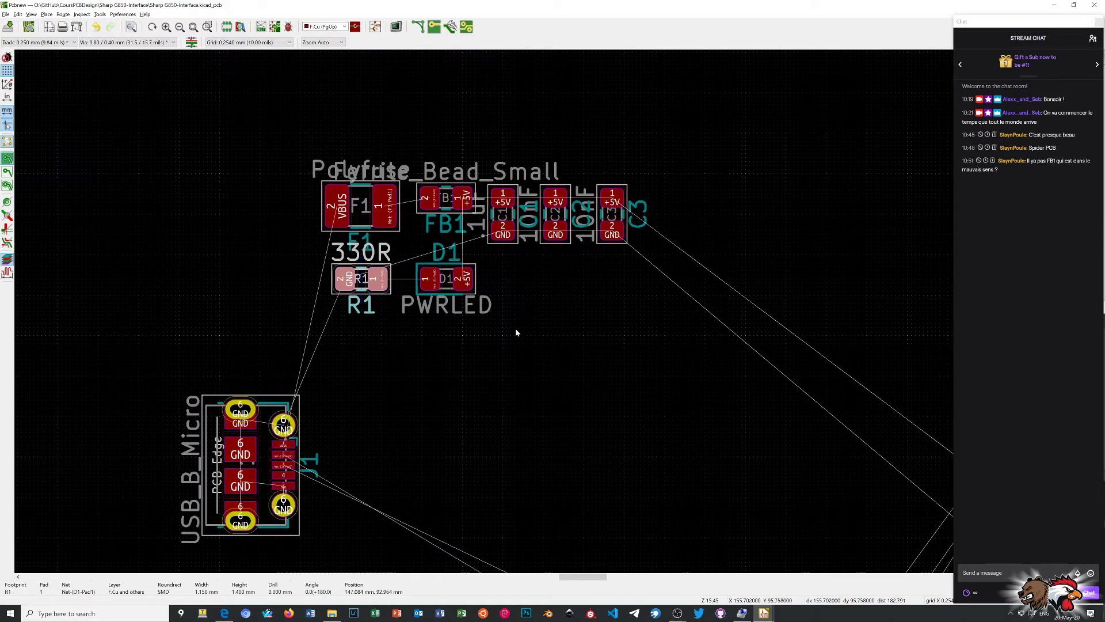
Deselect R1 and pan over to review the FT232RL and LED resistor cluster
{"action": "left_click_drag", "start_coordinate": [578, 456], "coordinate": [539, 386]}
{"action": "middle_click_drag", "start_coordinate": [628, 474], "coordinate": [444, 225]}
{"action": "middle_click_drag", "start_coordinate": [524, 321], "coordinate": [492, 118]}
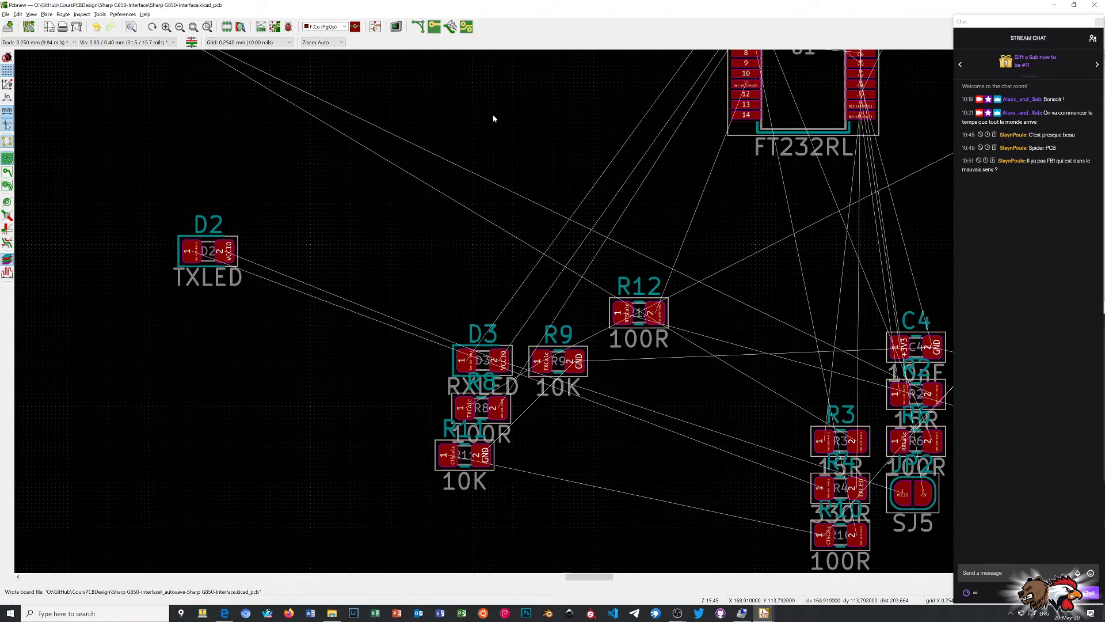
{"action": "scroll", "coordinate": [515, 311], "scroll_direction": "down", "scroll_amount": 1}
{"action": "scroll", "coordinate": [514, 311], "scroll_direction": "down", "scroll_amount": 3}
{"action": "scroll", "coordinate": [515, 314], "scroll_direction": "up", "scroll_amount": 3}
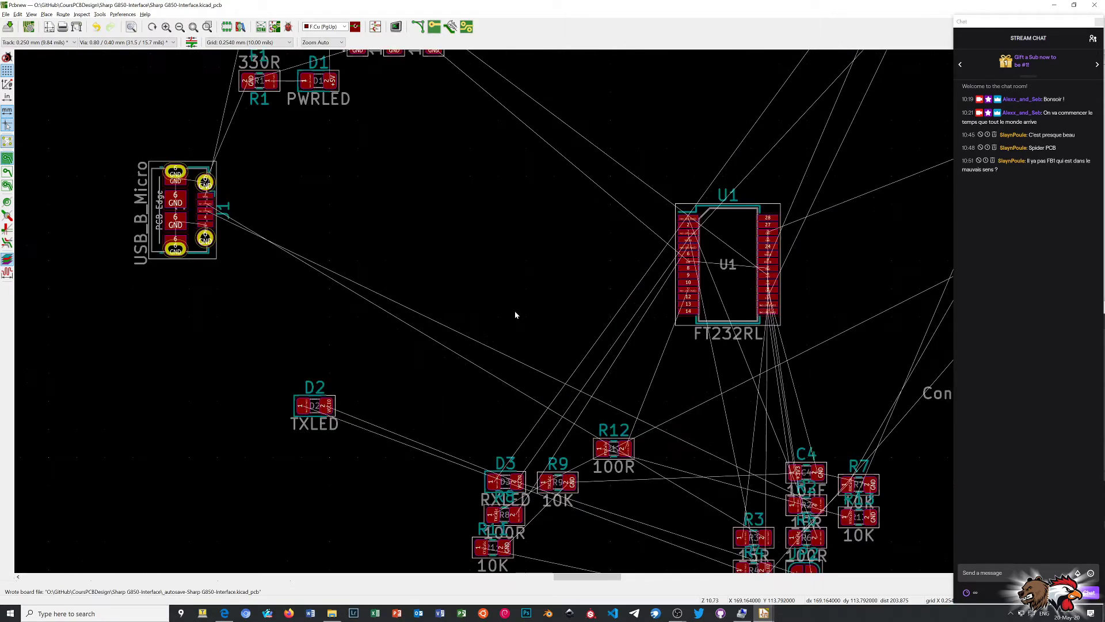
{"action": "scroll", "coordinate": [515, 315], "scroll_direction": "down", "scroll_amount": 2}
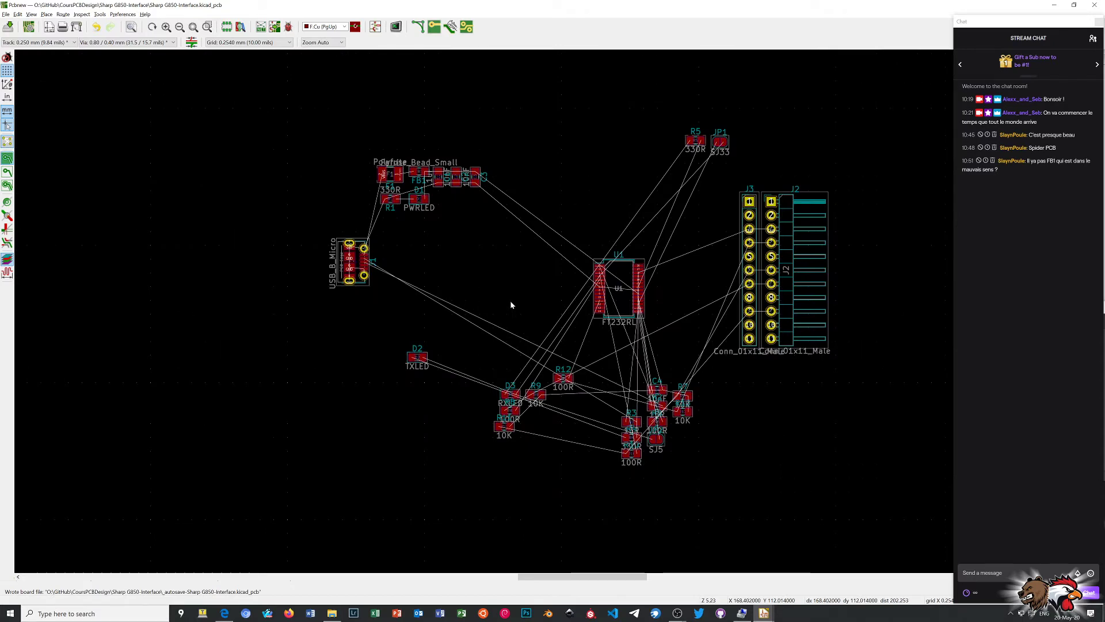
{"action": "scroll", "coordinate": [514, 310], "scroll_direction": "up", "scroll_amount": 1}
{"action": "scroll", "coordinate": [515, 314], "scroll_direction": "up", "scroll_amount": 4}
{"action": "scroll", "coordinate": [515, 314], "scroll_direction": "down", "scroll_amount": 4}
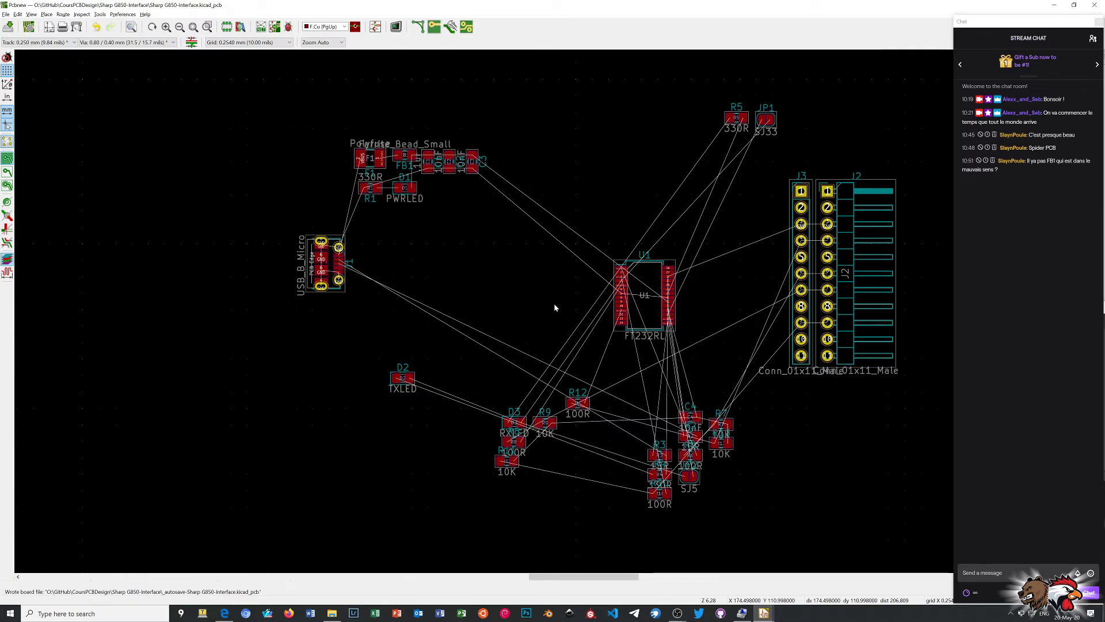
{"action": "left_click", "coordinate": [645, 285]}
{"action": "key", "text": "m"}
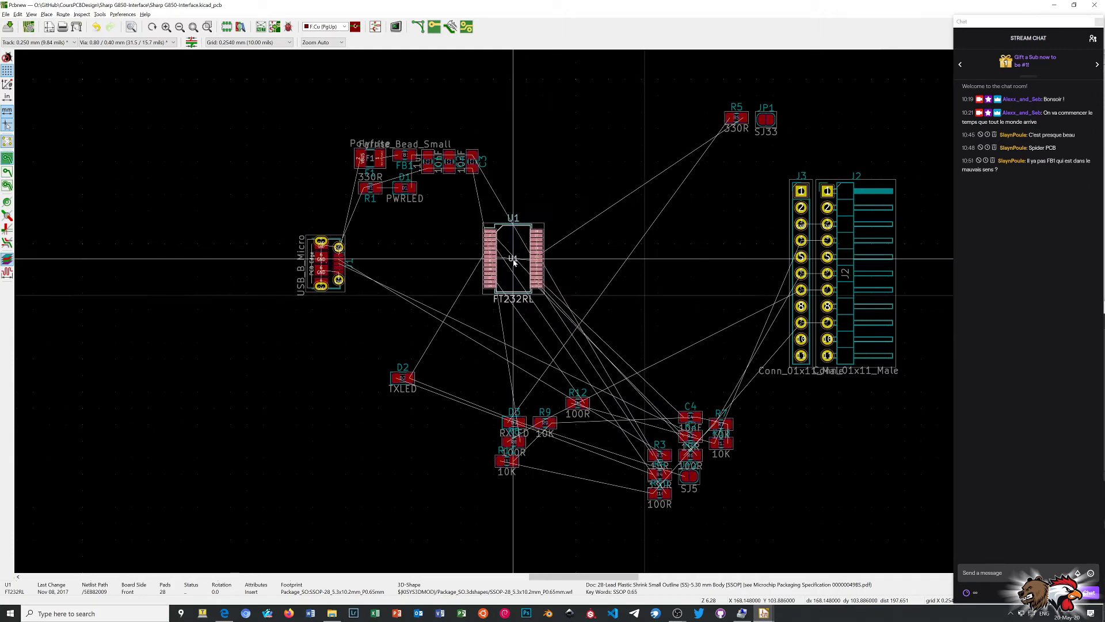
{"action": "scroll", "coordinate": [514, 265], "scroll_direction": "up", "scroll_amount": 1}
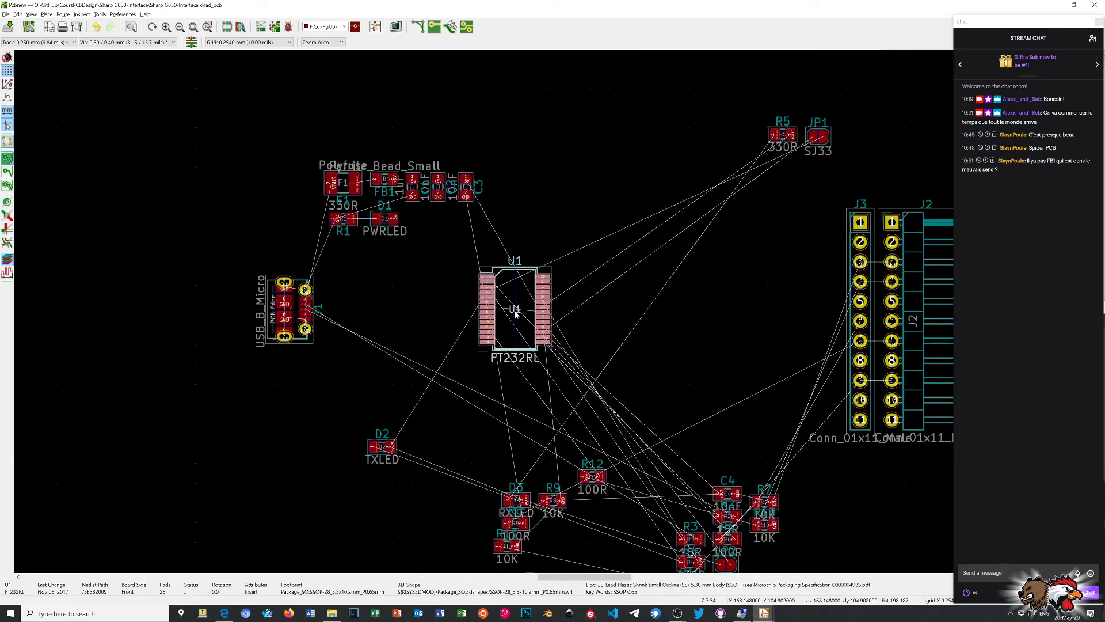
{"action": "scroll", "coordinate": [516, 314], "scroll_direction": "up", "scroll_amount": 1}
{"action": "scroll", "coordinate": [515, 314], "scroll_direction": "up", "scroll_amount": 1}
{"action": "scroll", "coordinate": [515, 314], "scroll_direction": "up", "scroll_amount": 1}
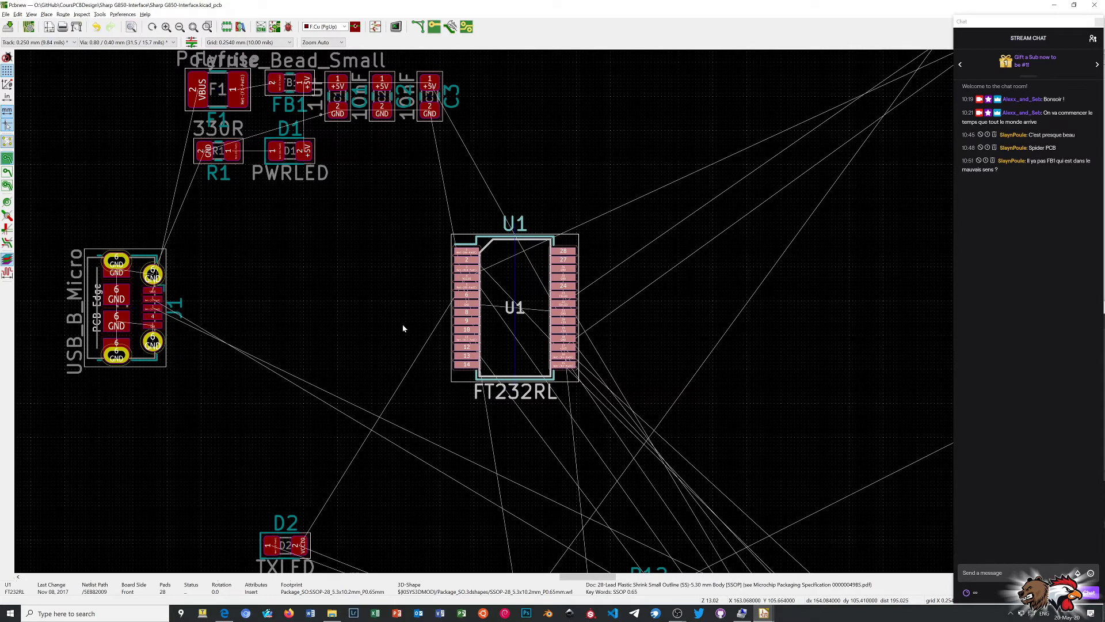
{"action": "scroll", "coordinate": [516, 315], "scroll_direction": "up", "scroll_amount": 1}
{"action": "scroll", "coordinate": [517, 315], "scroll_direction": "up", "scroll_amount": 3}
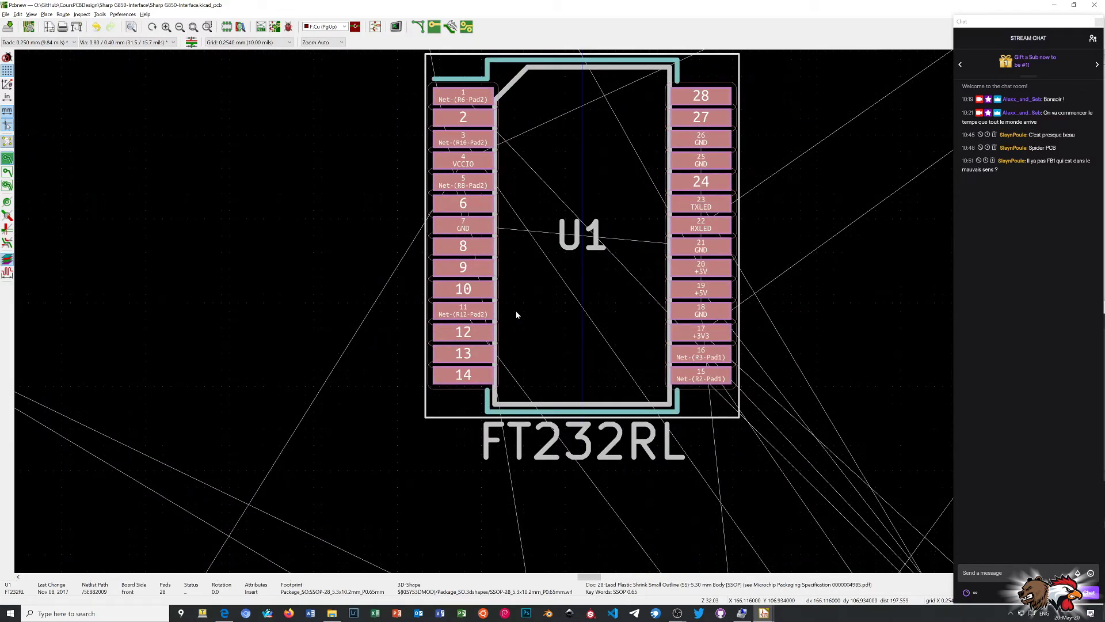
{"action": "scroll", "coordinate": [517, 315], "scroll_direction": "down", "scroll_amount": 1}
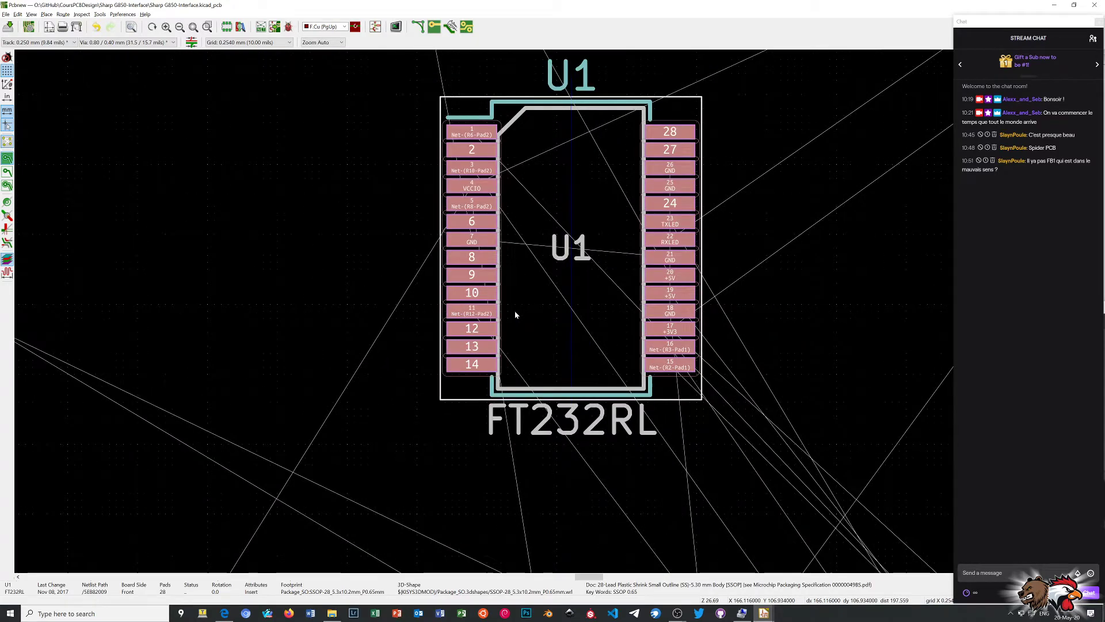
{"action": "scroll", "coordinate": [516, 315], "scroll_direction": "down", "scroll_amount": 1}
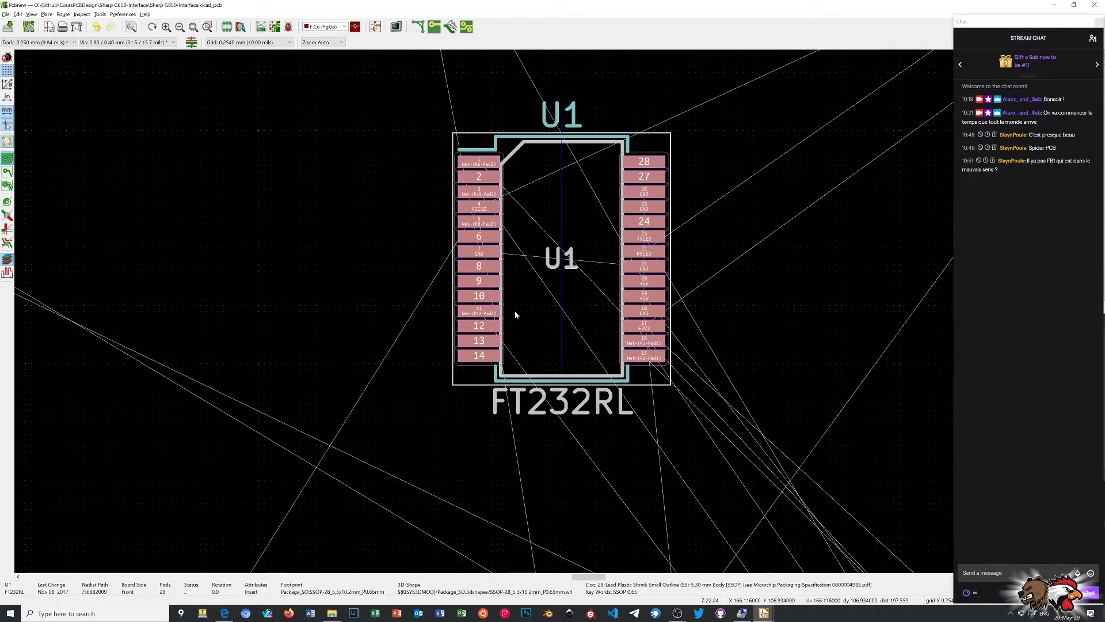
{"action": "scroll", "coordinate": [516, 315], "scroll_direction": "down", "scroll_amount": 1}
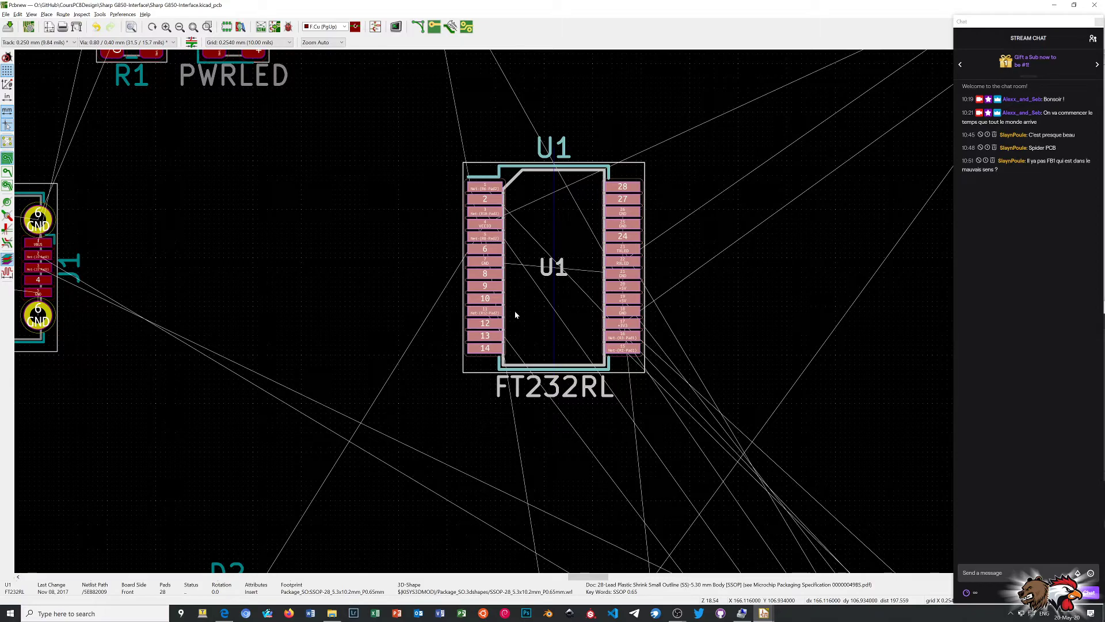
{"action": "scroll", "coordinate": [516, 313], "scroll_direction": "down", "scroll_amount": 5}
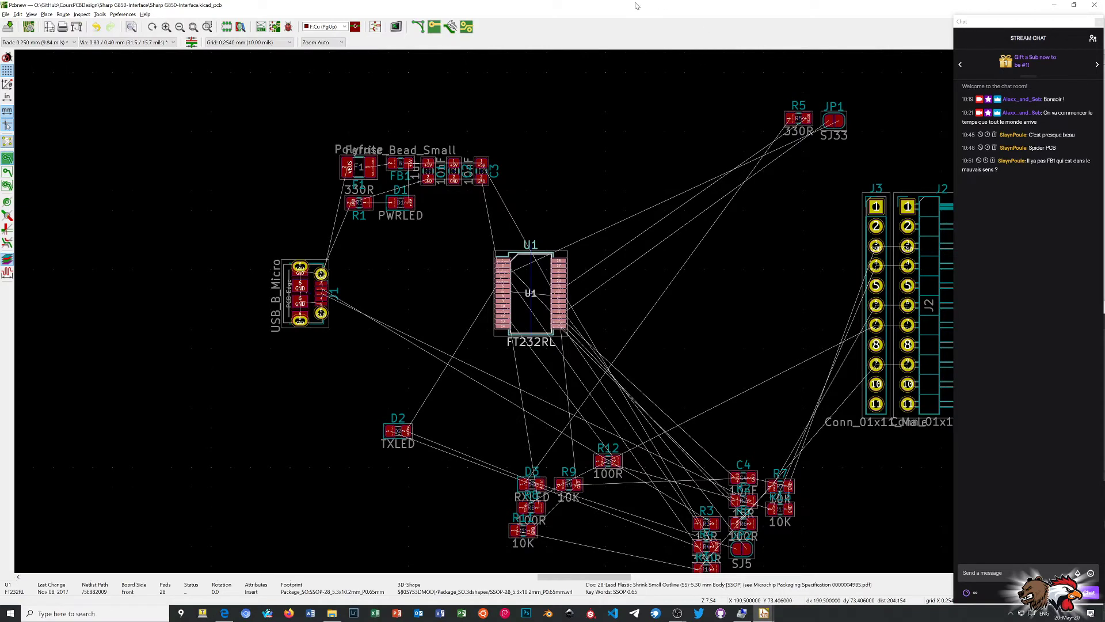
{"action": "mouse_move", "coordinate": [637, 4]}
{"action": "left_mouse_down"}
{"action": "mouse_move", "coordinate": [931, 31]}
{"action": "mouse_move", "coordinate": [1047, 7]}
{"action": "left_mouse_up"}
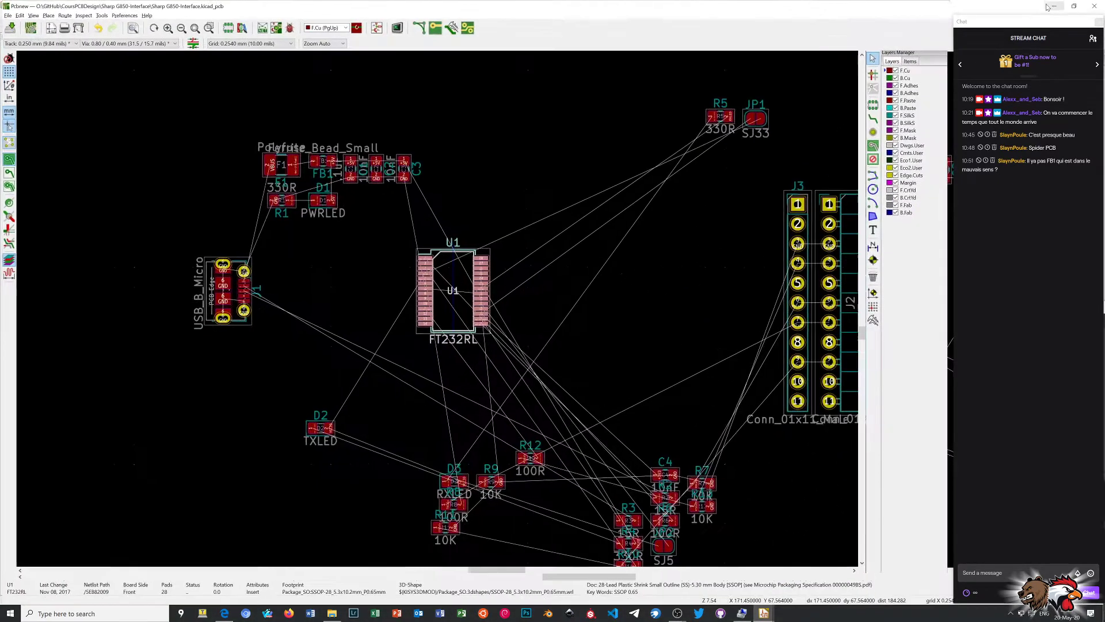
Bring Eeschema forward and zoom in on J1, resistors R2/R3 and the FT232RL
{"action": "double_click", "coordinate": [1048, 7]}
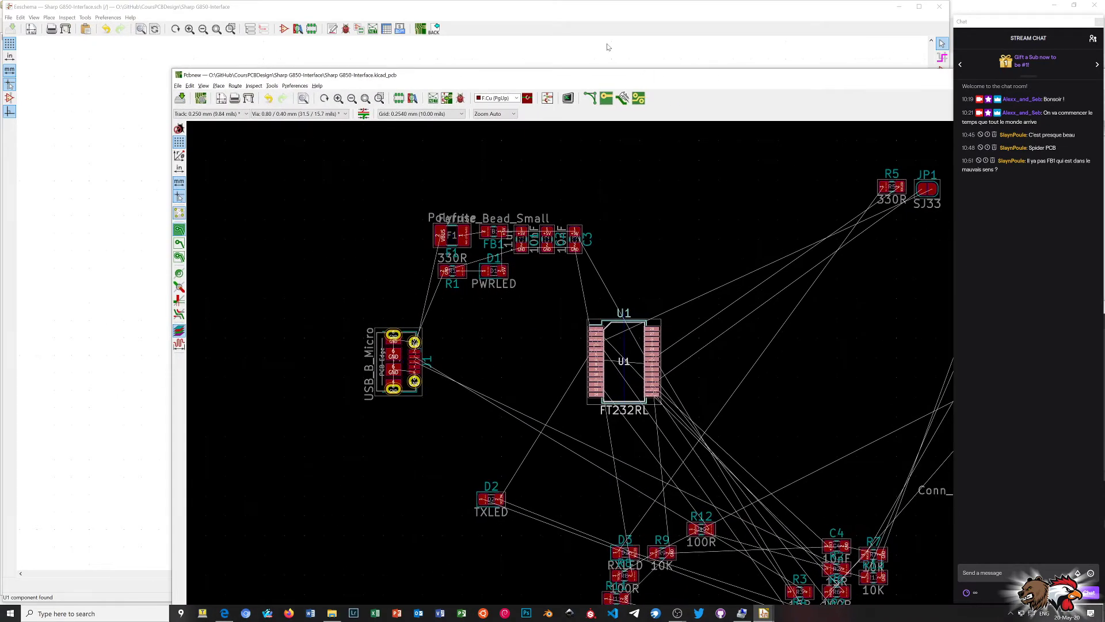
{"action": "left_click", "coordinate": [608, 47]}
{"action": "scroll", "coordinate": [469, 308], "scroll_direction": "up", "scroll_amount": 2}
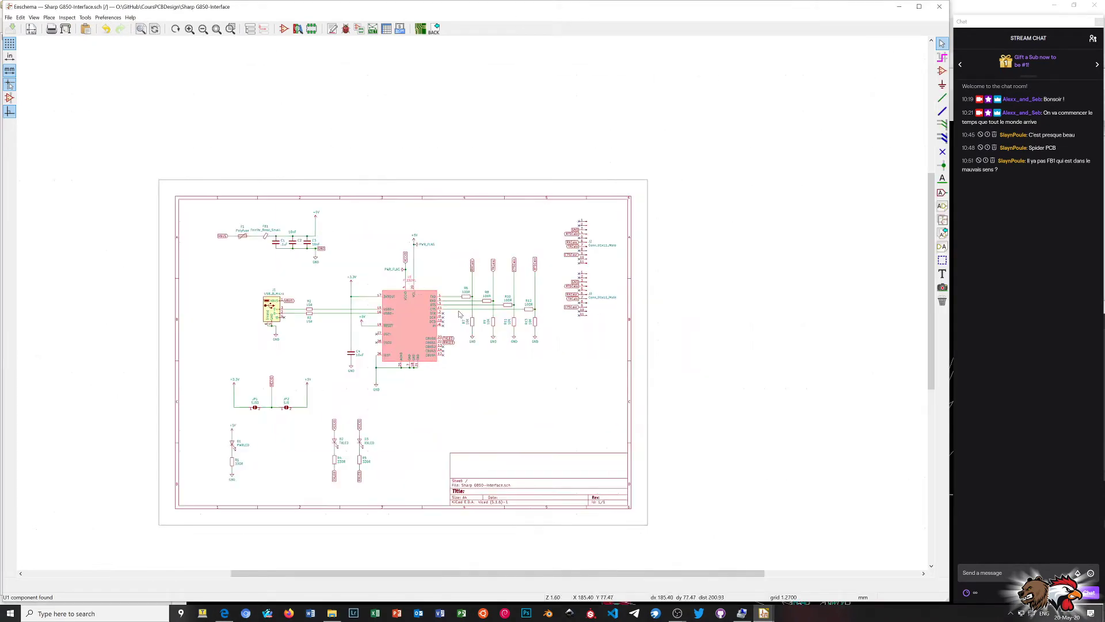
{"action": "scroll", "coordinate": [469, 308], "scroll_direction": "up", "scroll_amount": 3}
{"action": "scroll", "coordinate": [441, 273], "scroll_direction": "down", "scroll_amount": 1}
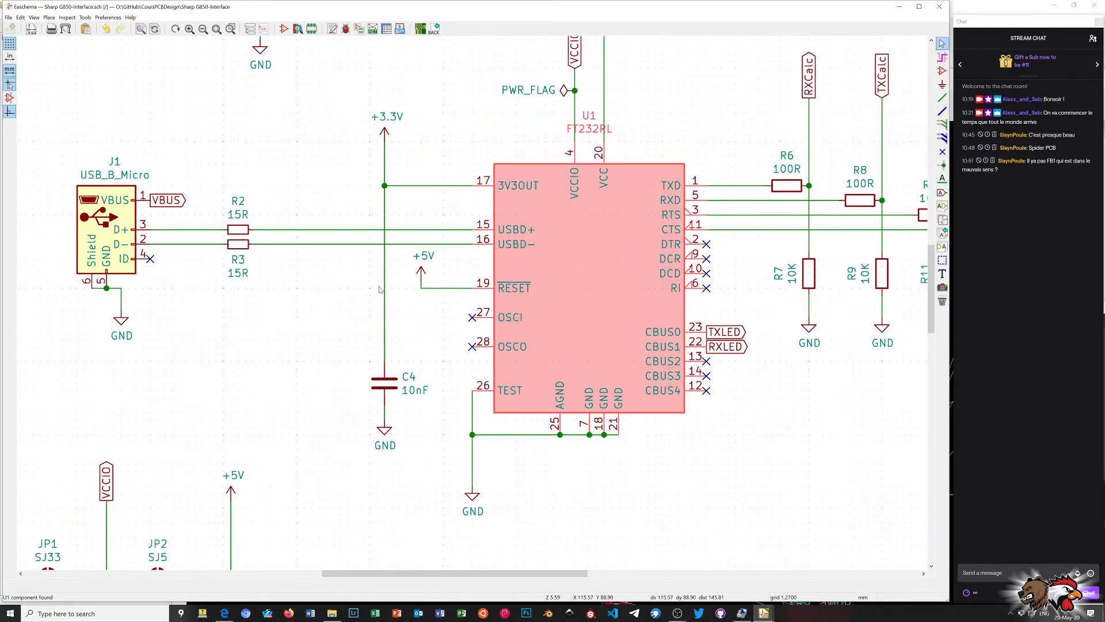
{"action": "scroll", "coordinate": [247, 262], "scroll_direction": "up", "scroll_amount": 1}
{"action": "scroll", "coordinate": [475, 307], "scroll_direction": "up", "scroll_amount": 1}
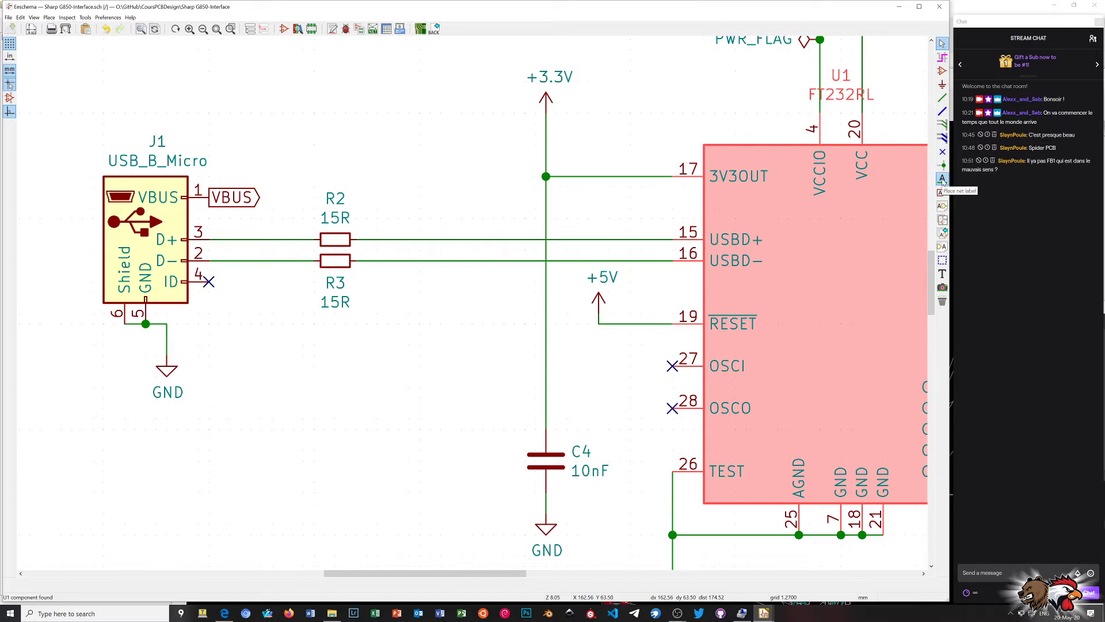
Label the connector-side USB data wires D+ and D−
{"action": "left_click", "coordinate": [942, 179]}
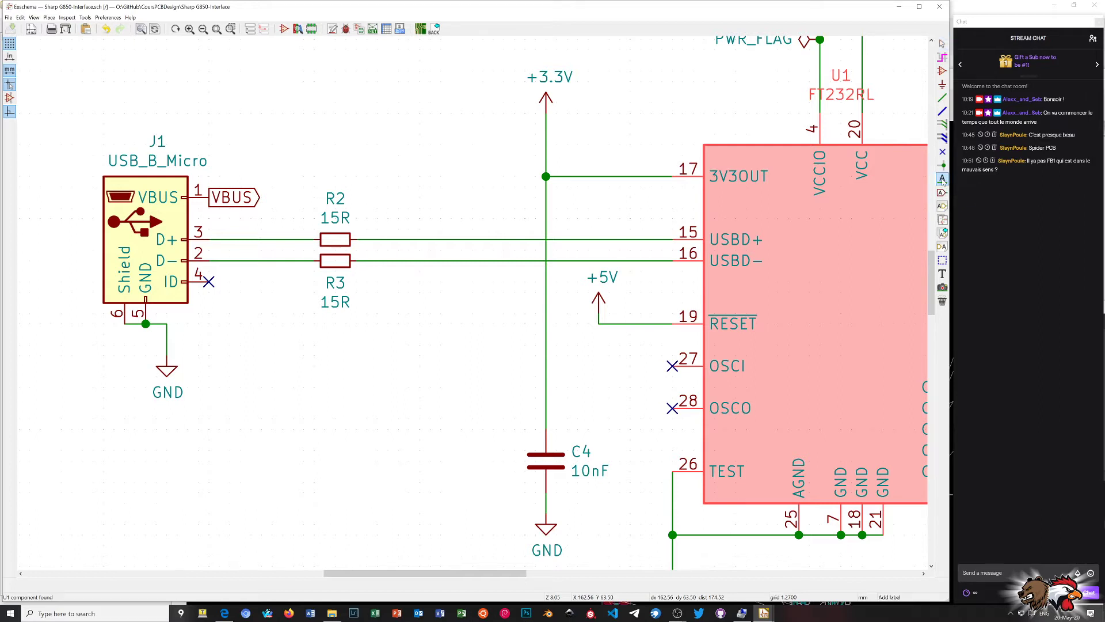
{"action": "left_click", "coordinate": [246, 239]}
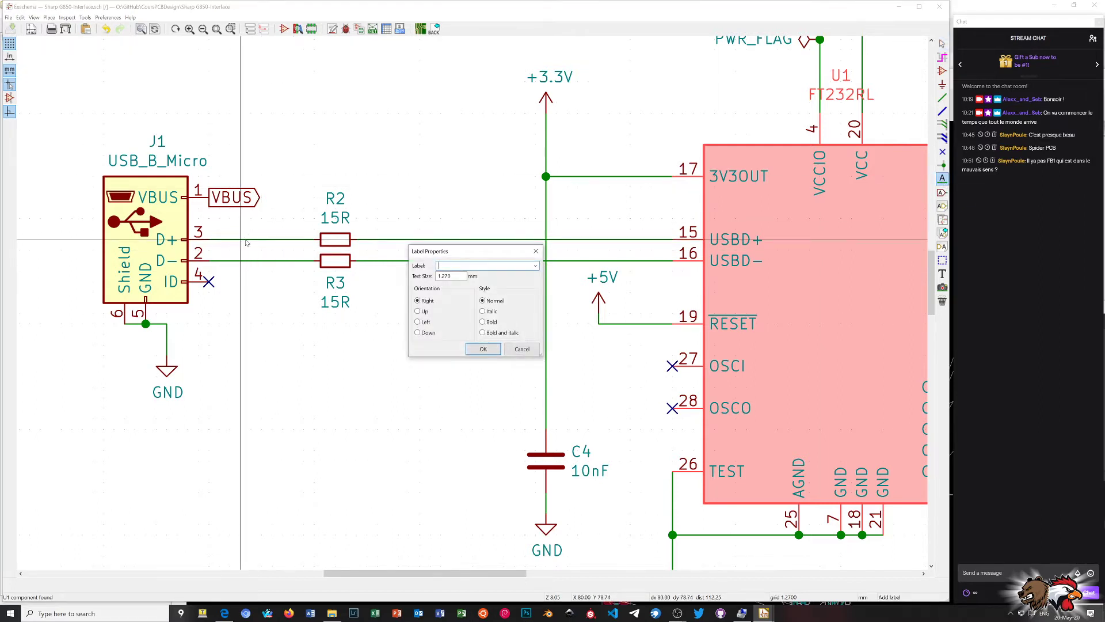
{"action": "type", "text": "D+"}
{"action": "key", "text": "Return"}
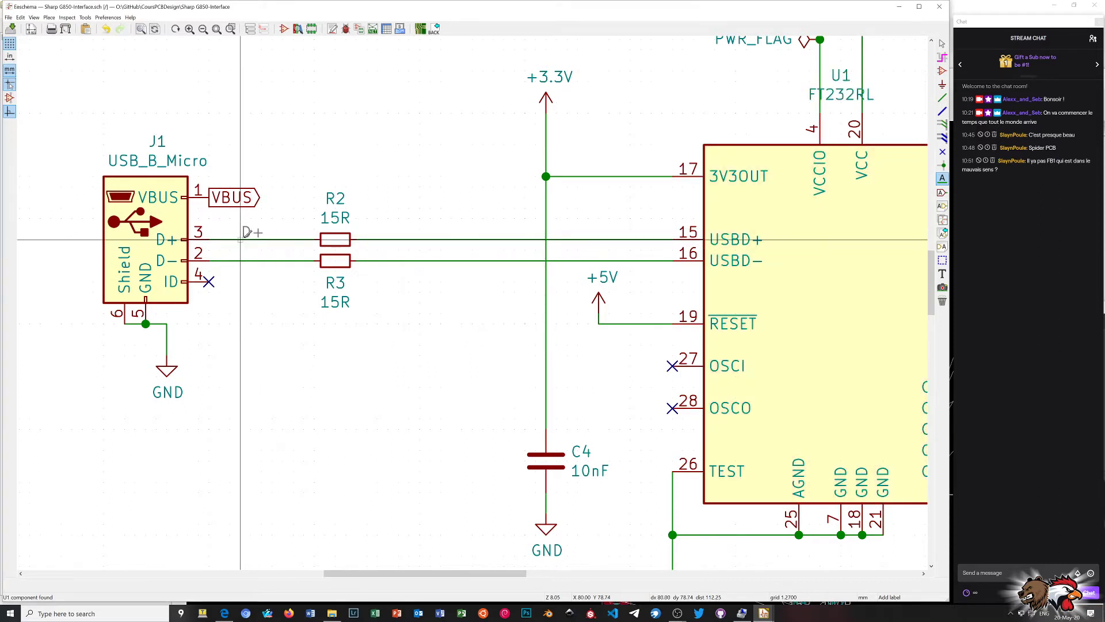
{"action": "left_click", "coordinate": [241, 240]}
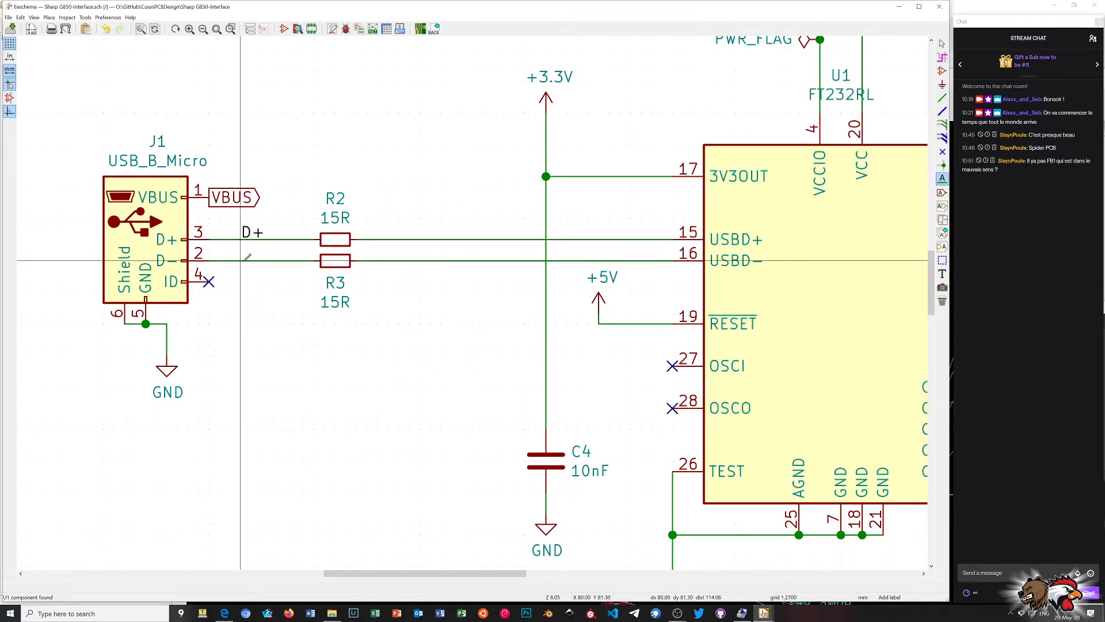
{"action": "left_click", "coordinate": [240, 261]}
{"action": "type", "text": "D-"}
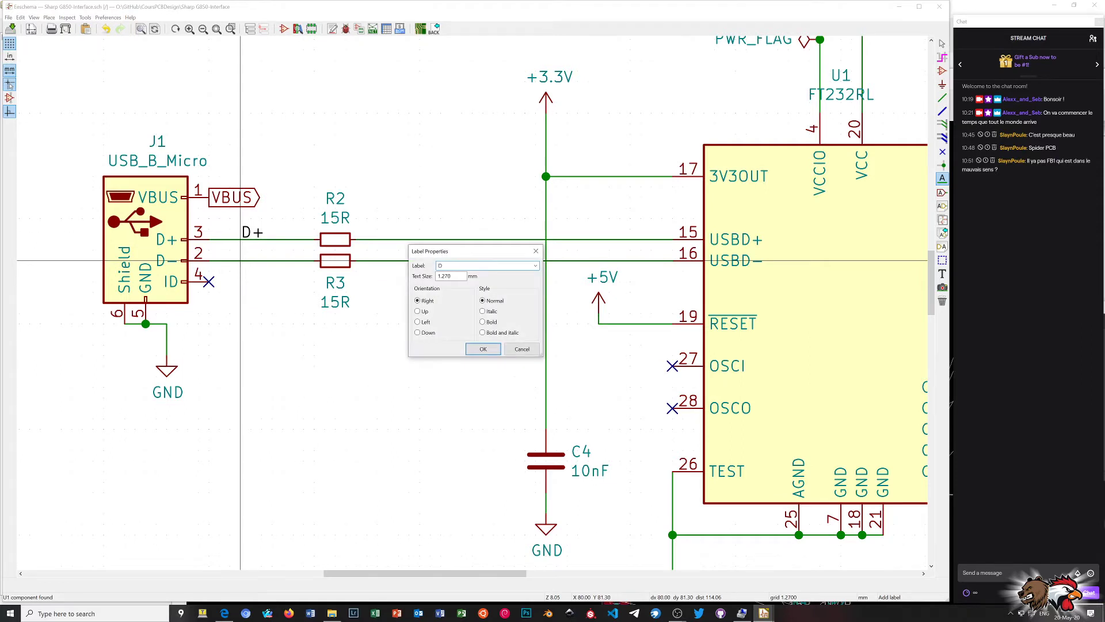
{"action": "left_click", "coordinate": [485, 350]}
{"action": "left_click", "coordinate": [241, 261]}
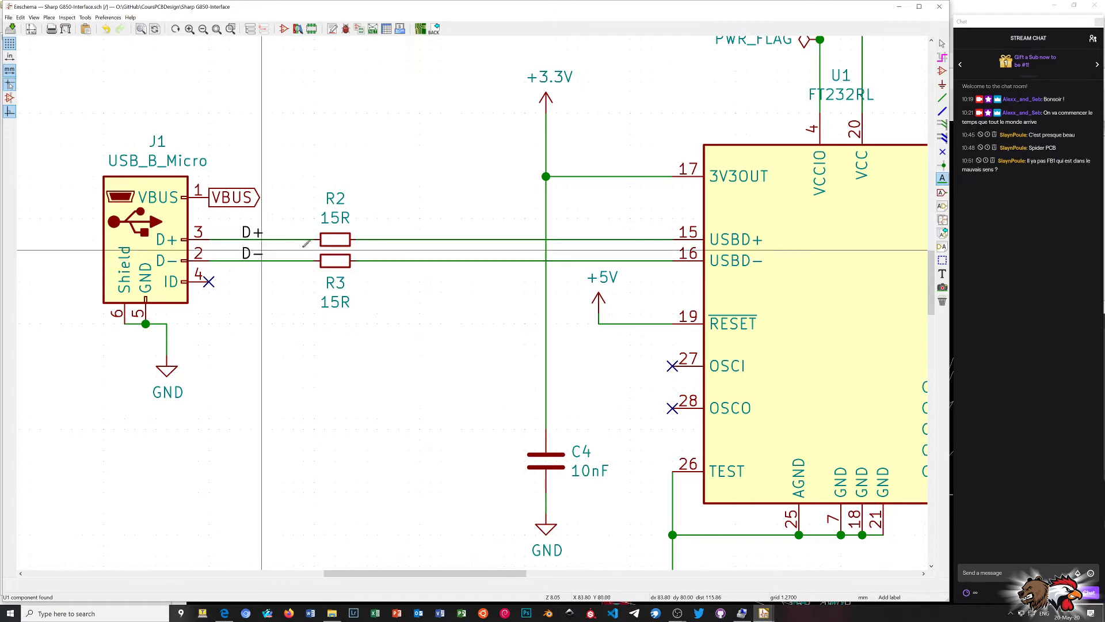
Label the U1-side wires USBD+ and USBD− and save the schematic
{"action": "left_click", "coordinate": [451, 239]}
{"action": "type", "text": "USBD-"}
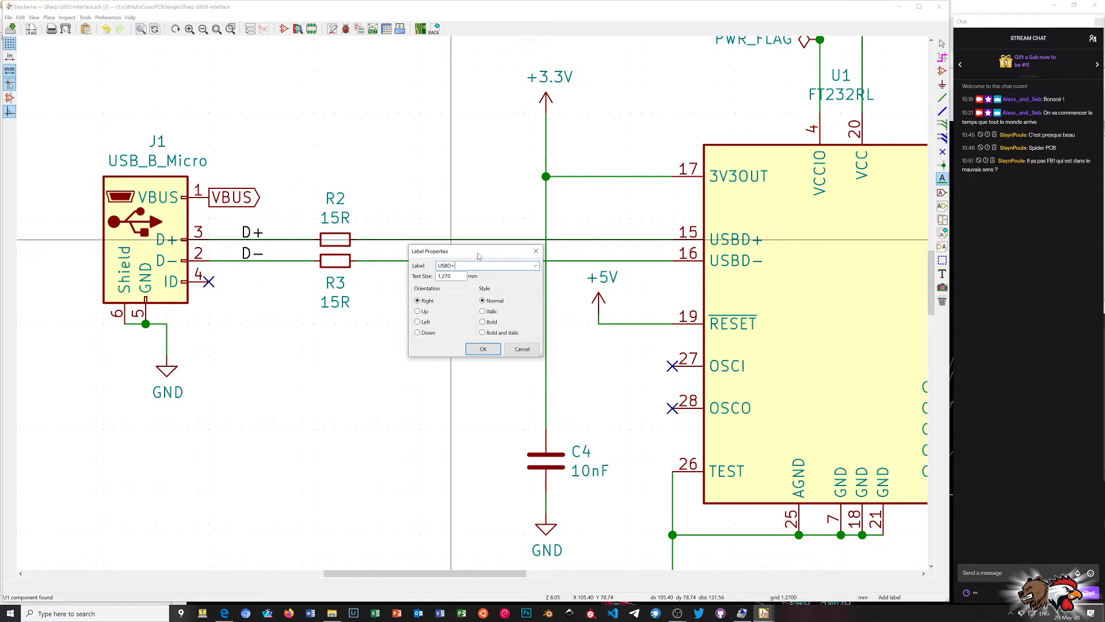
{"action": "left_click", "coordinate": [483, 349]}
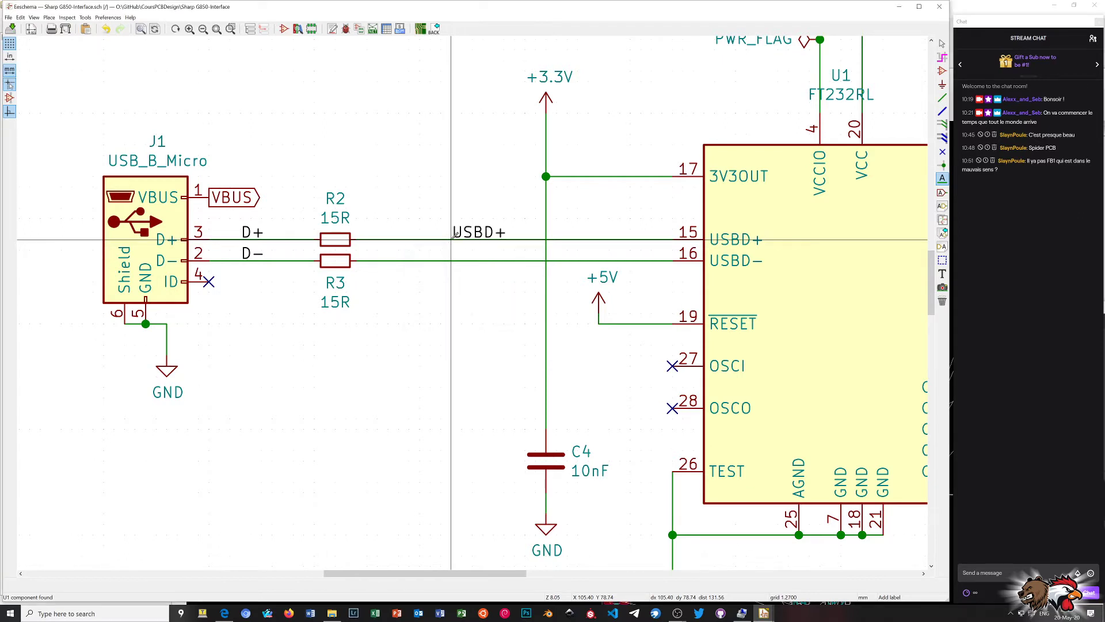
{"action": "left_click", "coordinate": [451, 239]}
{"action": "left_click", "coordinate": [451, 261]}
{"action": "type", "text": "USBD-"}
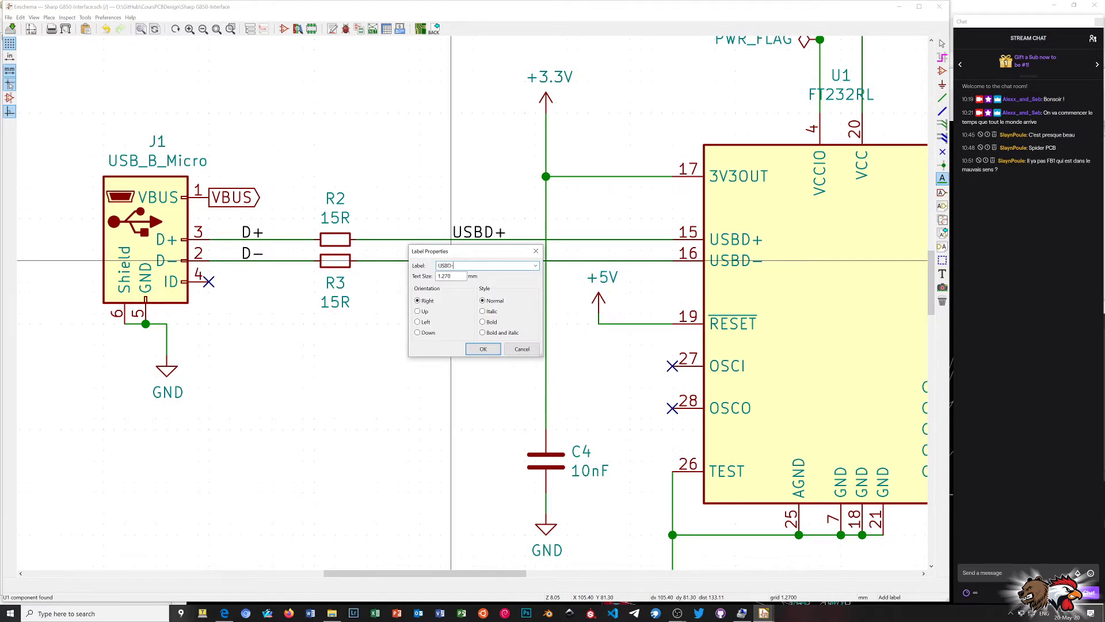
{"action": "left_click", "coordinate": [483, 349]}
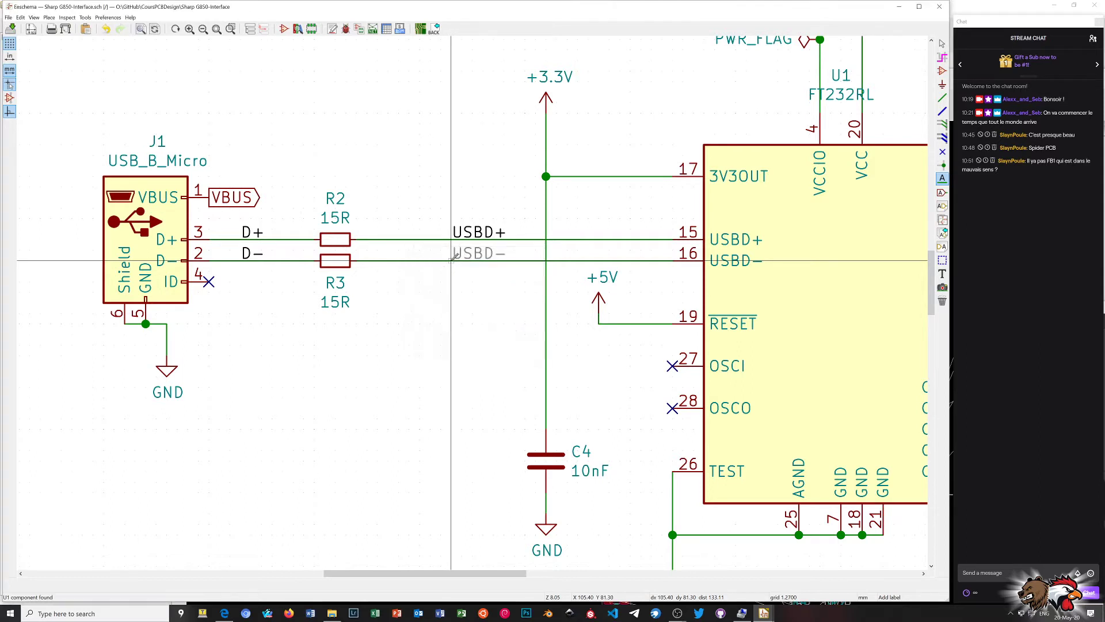
{"action": "left_click", "coordinate": [451, 261]}
{"action": "left_click", "coordinate": [10, 30]}
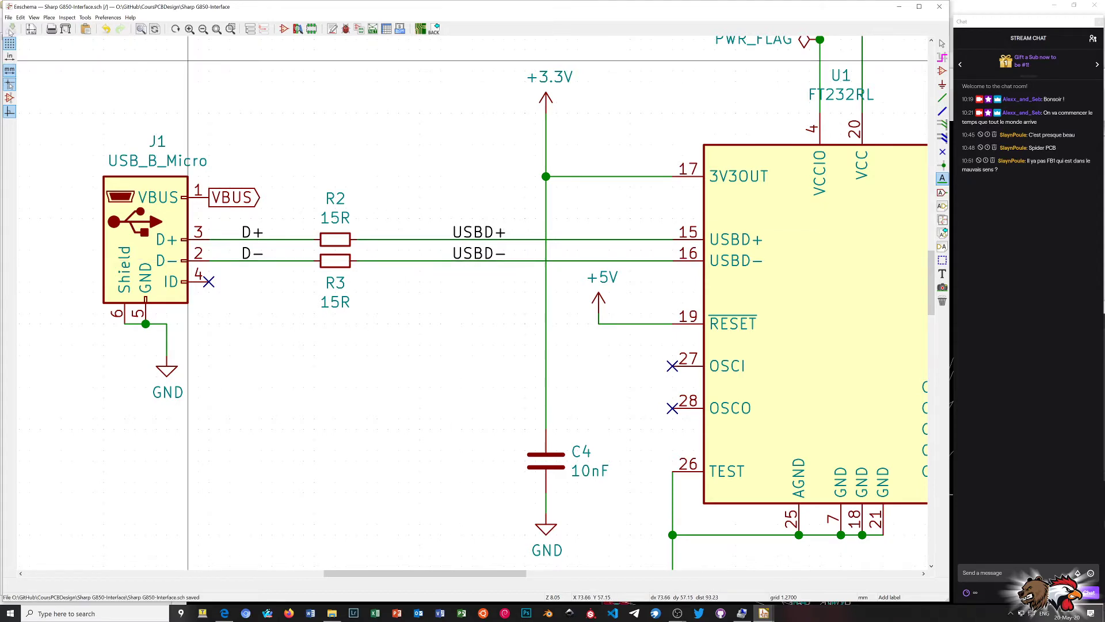
Maximize Pcbnew and apply Update PCB from Schematic
{"action": "left_click", "coordinate": [420, 29]}
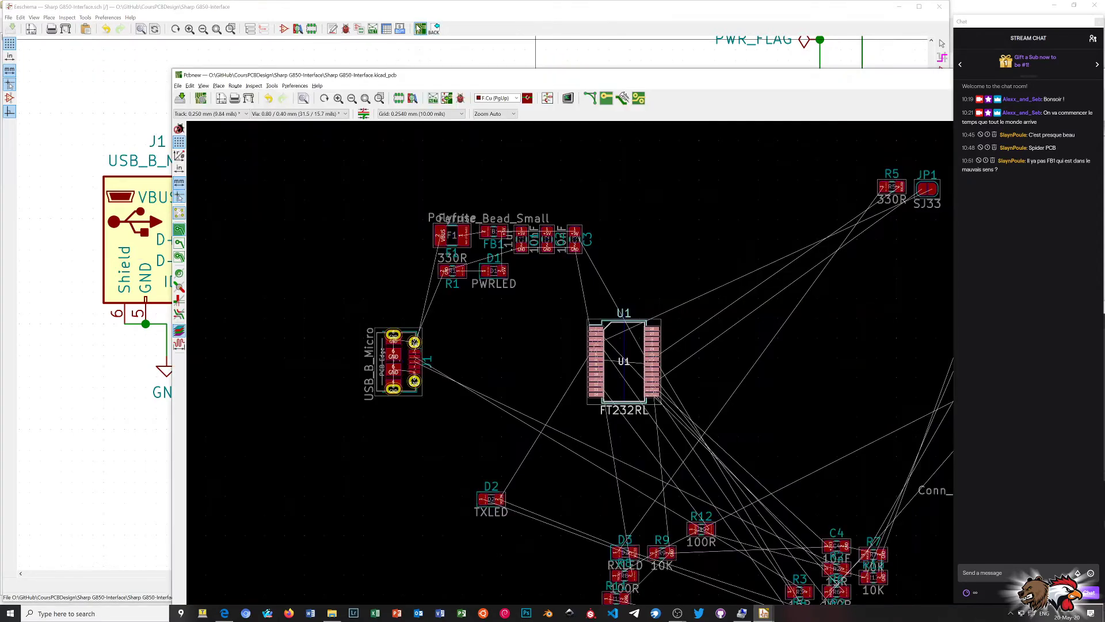
{"action": "mouse_move", "coordinate": [593, 75]}
{"action": "left_mouse_down"}
{"action": "mouse_move", "coordinate": [430, 2]}
{"action": "mouse_move", "coordinate": [425, 10]}
{"action": "left_mouse_up"}
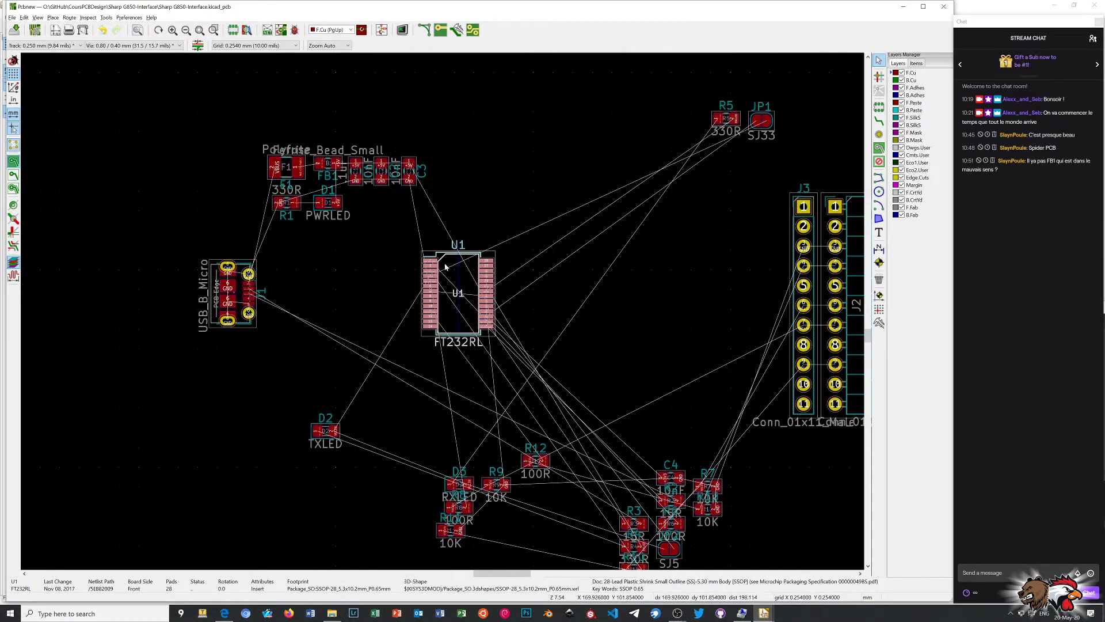
{"action": "scroll", "coordinate": [445, 266], "scroll_direction": "up", "scroll_amount": 1}
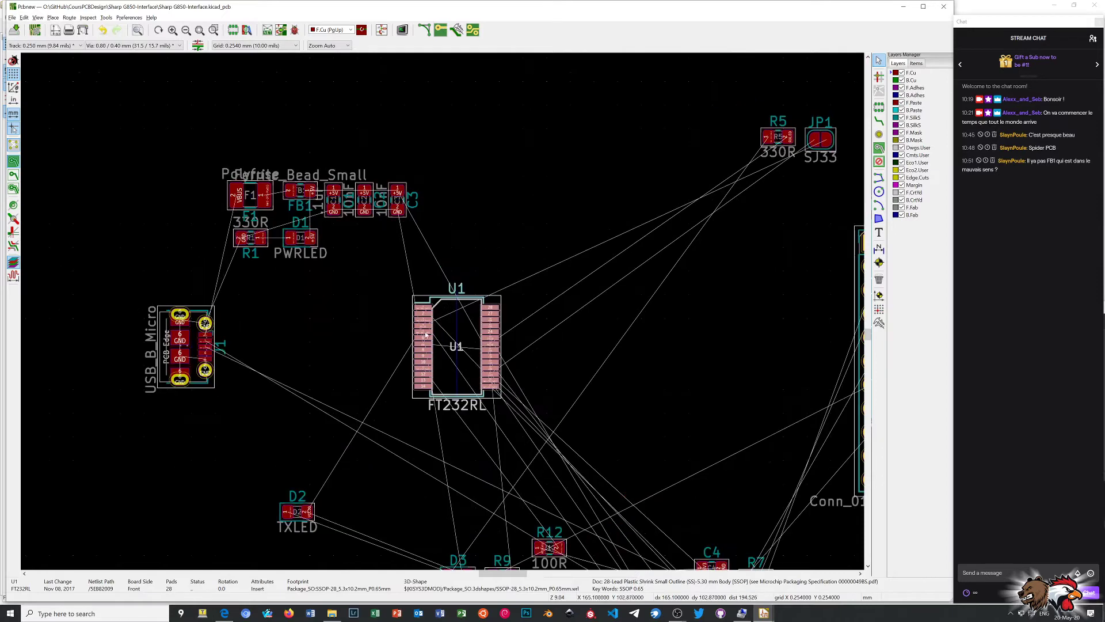
{"action": "left_click", "coordinate": [280, 30]}
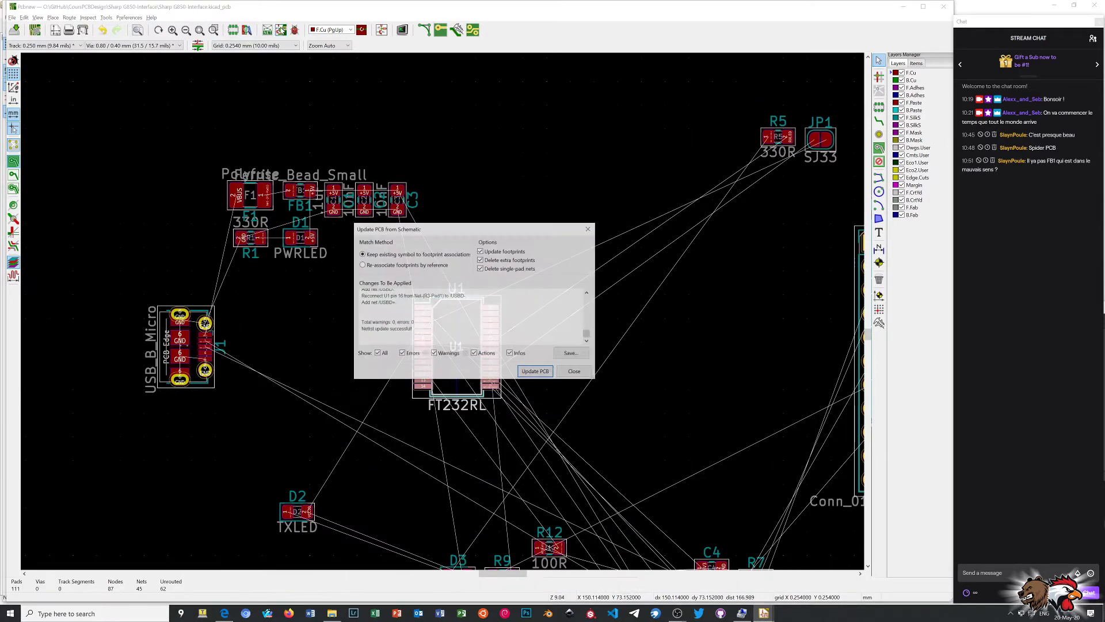
{"action": "left_click", "coordinate": [533, 372]}
{"action": "left_click", "coordinate": [573, 372]}
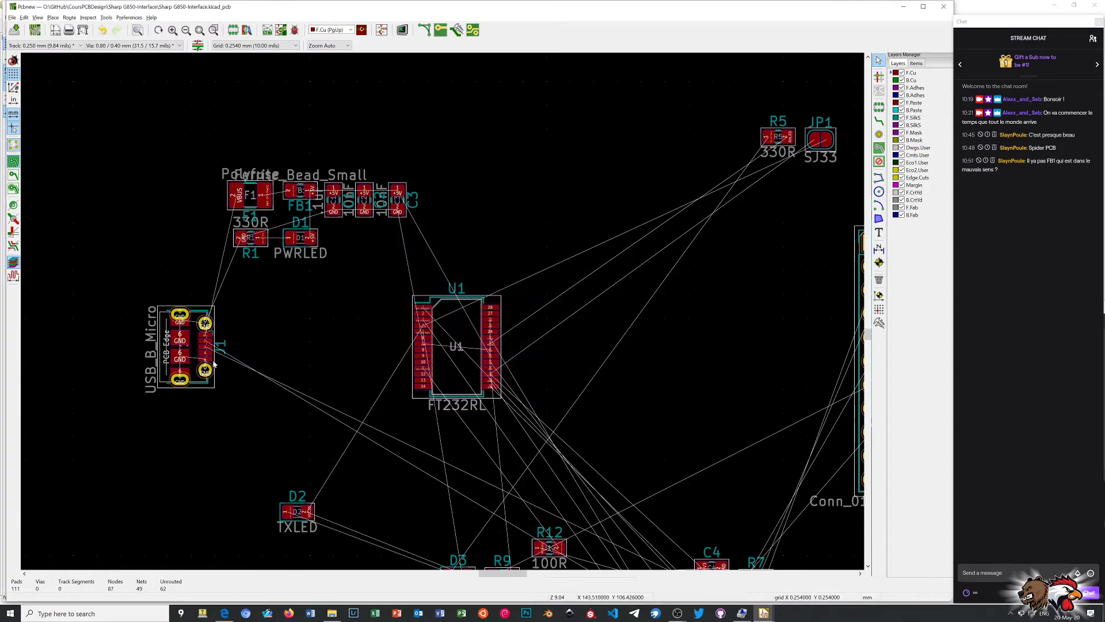
Zoom in to confirm U1 pads 15 and 16 now carry USBD+ and USBD−
{"action": "scroll", "coordinate": [214, 364], "scroll_direction": "up", "scroll_amount": 3}
{"action": "scroll", "coordinate": [412, 261], "scroll_direction": "up", "scroll_amount": 2}
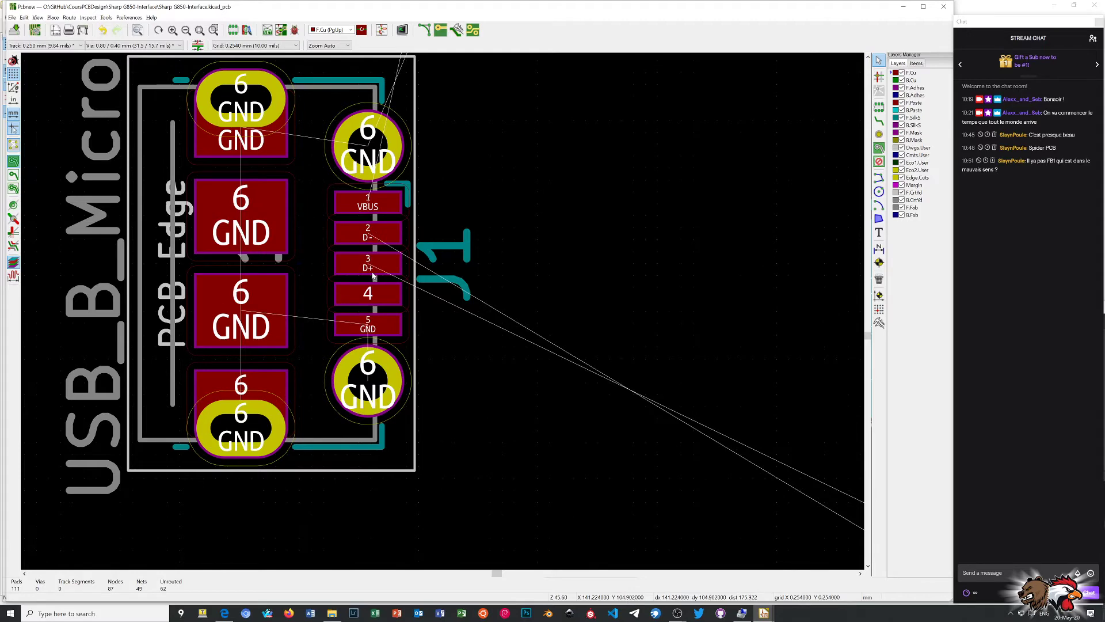
{"action": "scroll", "coordinate": [372, 270], "scroll_direction": "down", "scroll_amount": 2}
{"action": "scroll", "coordinate": [442, 311], "scroll_direction": "down", "scroll_amount": 2}
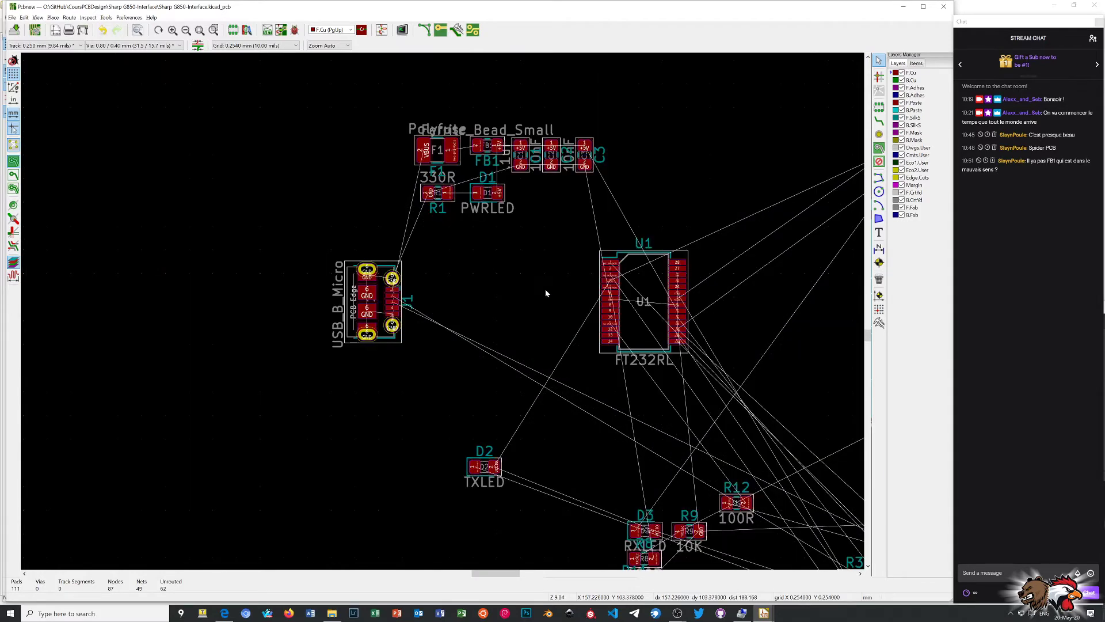
{"action": "scroll", "coordinate": [543, 289], "scroll_direction": "down", "scroll_amount": 1}
{"action": "scroll", "coordinate": [450, 311], "scroll_direction": "up", "scroll_amount": 4}
{"action": "scroll", "coordinate": [443, 314], "scroll_direction": "up", "scroll_amount": 1}
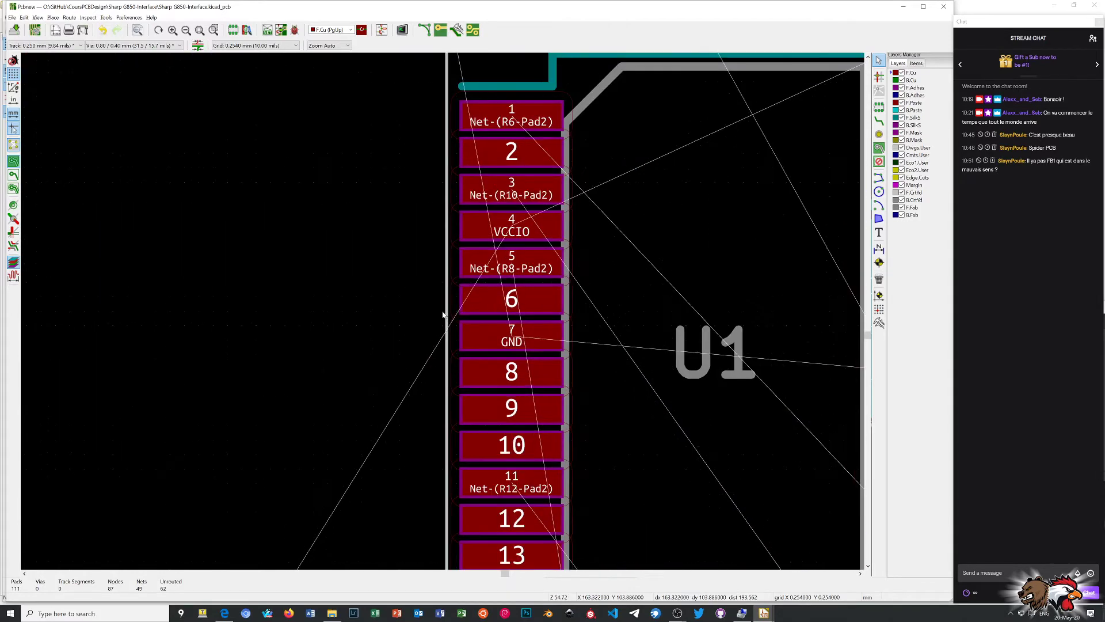
{"action": "scroll", "coordinate": [437, 311], "scroll_direction": "down", "scroll_amount": 1}
{"action": "scroll", "coordinate": [444, 314], "scroll_direction": "down", "scroll_amount": 2}
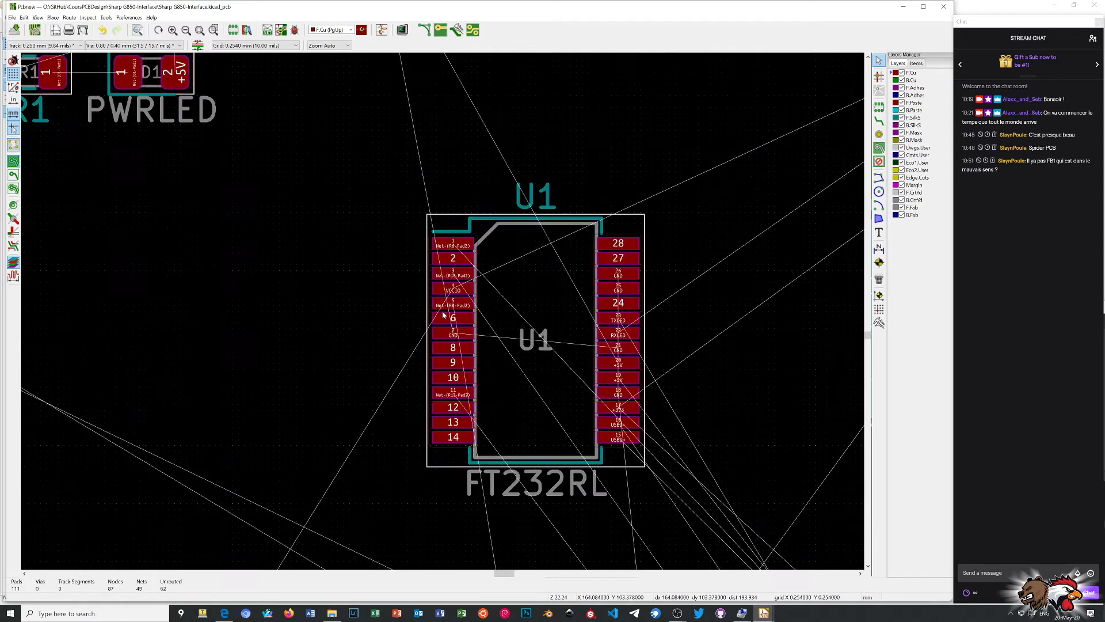
{"action": "scroll", "coordinate": [635, 453], "scroll_direction": "up", "scroll_amount": 1}
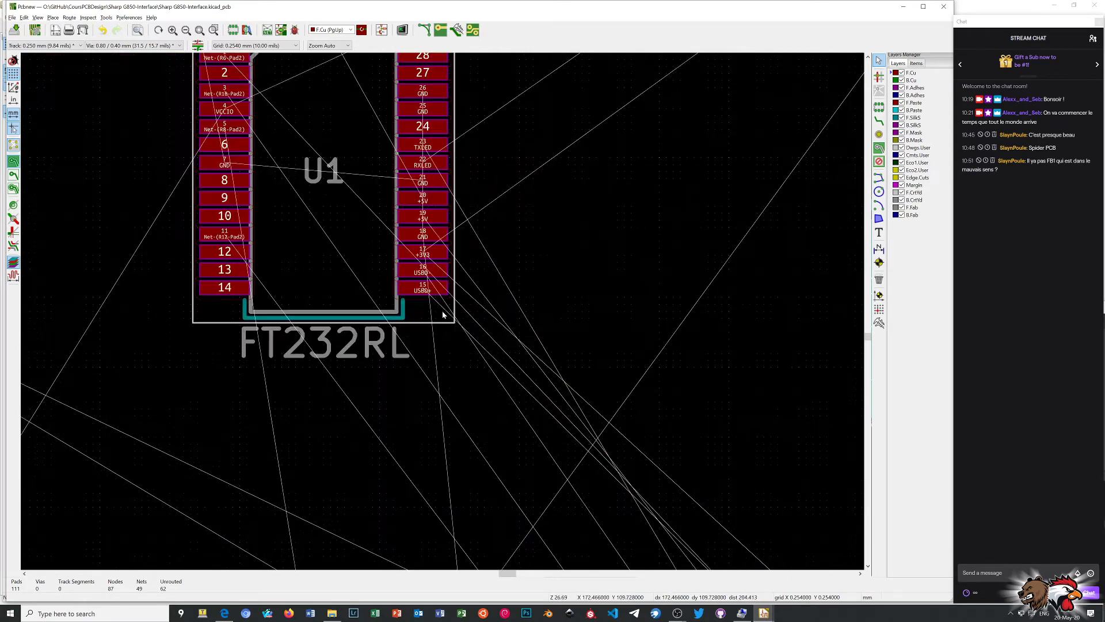
{"action": "scroll", "coordinate": [443, 315], "scroll_direction": "up", "scroll_amount": 1}
{"action": "scroll", "coordinate": [443, 314], "scroll_direction": "up", "scroll_amount": 1}
{"action": "scroll", "coordinate": [444, 314], "scroll_direction": "up", "scroll_amount": 1}
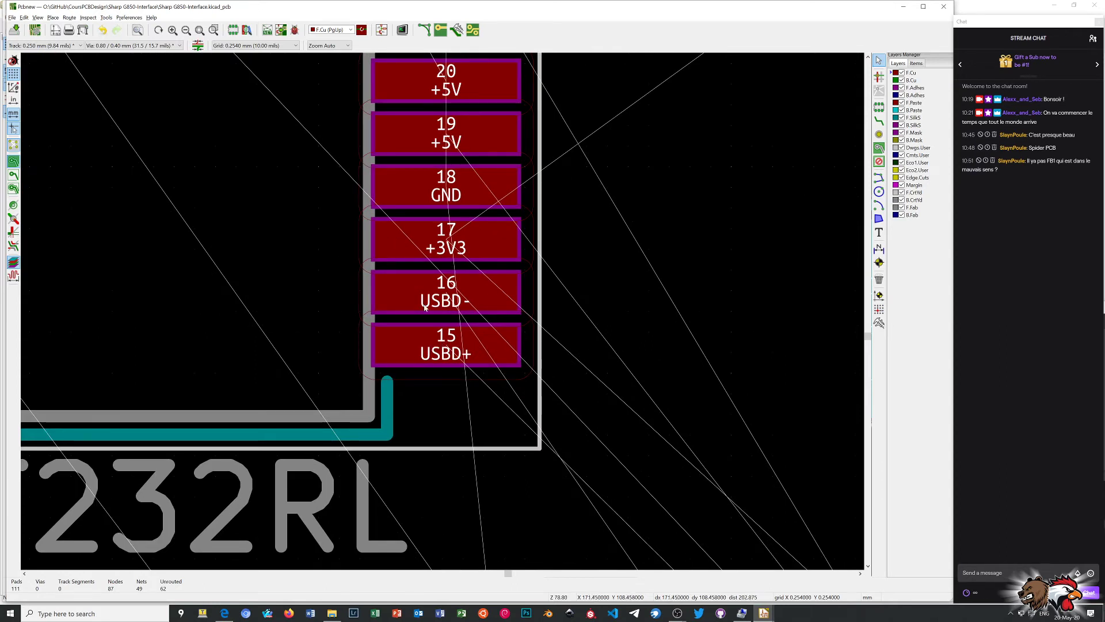
{"action": "scroll", "coordinate": [447, 316], "scroll_direction": "down", "scroll_amount": 2}
{"action": "scroll", "coordinate": [443, 315], "scroll_direction": "down", "scroll_amount": 3}
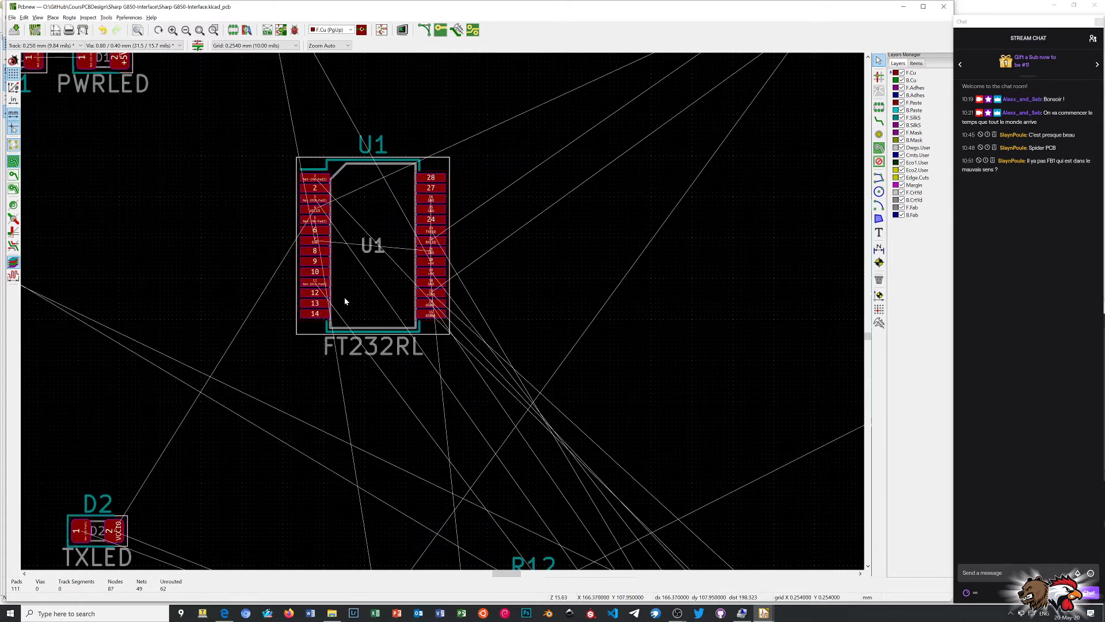
{"action": "scroll", "coordinate": [439, 313], "scroll_direction": "down", "scroll_amount": 1}
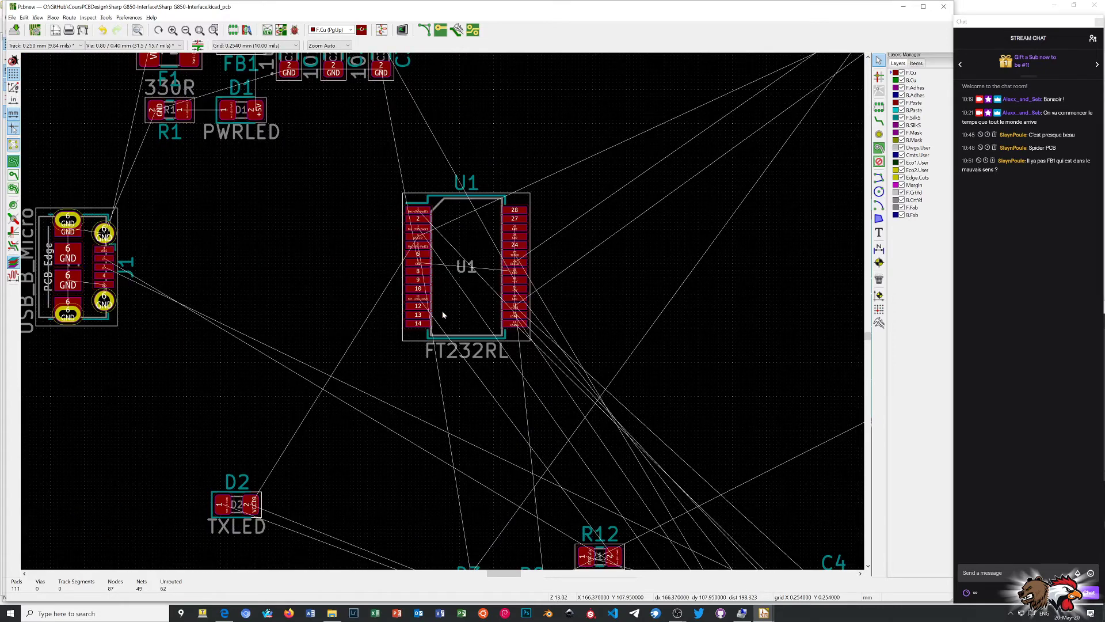
Rotate FT232RL U1 three quarter turns to 270° and zoom to inspect it
{"action": "left_click", "coordinate": [466, 283]}
{"action": "key", "text": "r"}
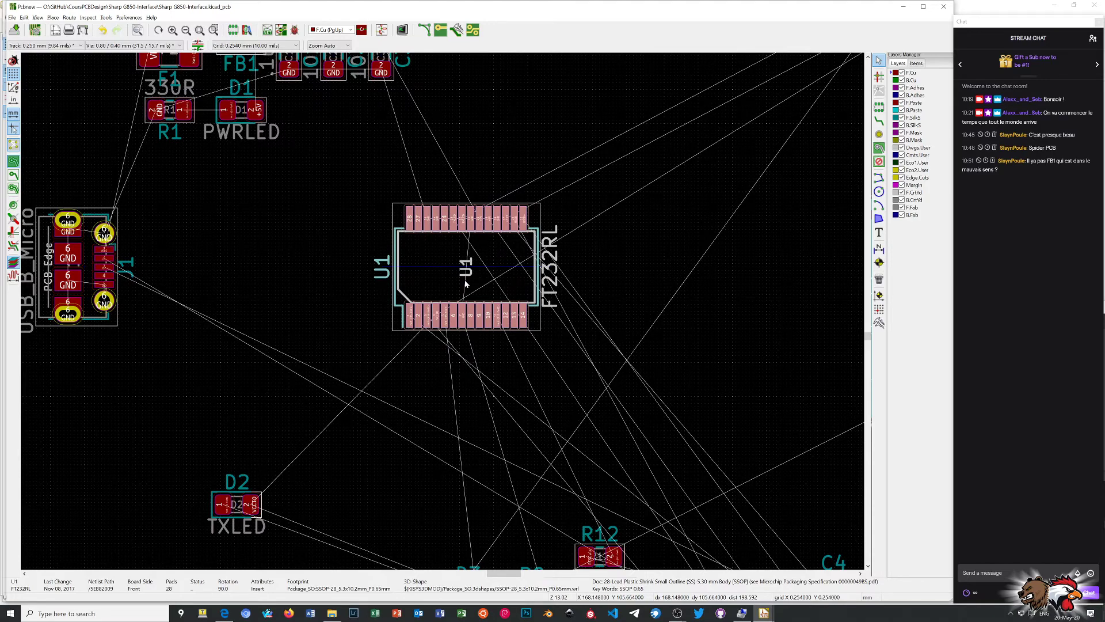
{"action": "key", "text": "r"}
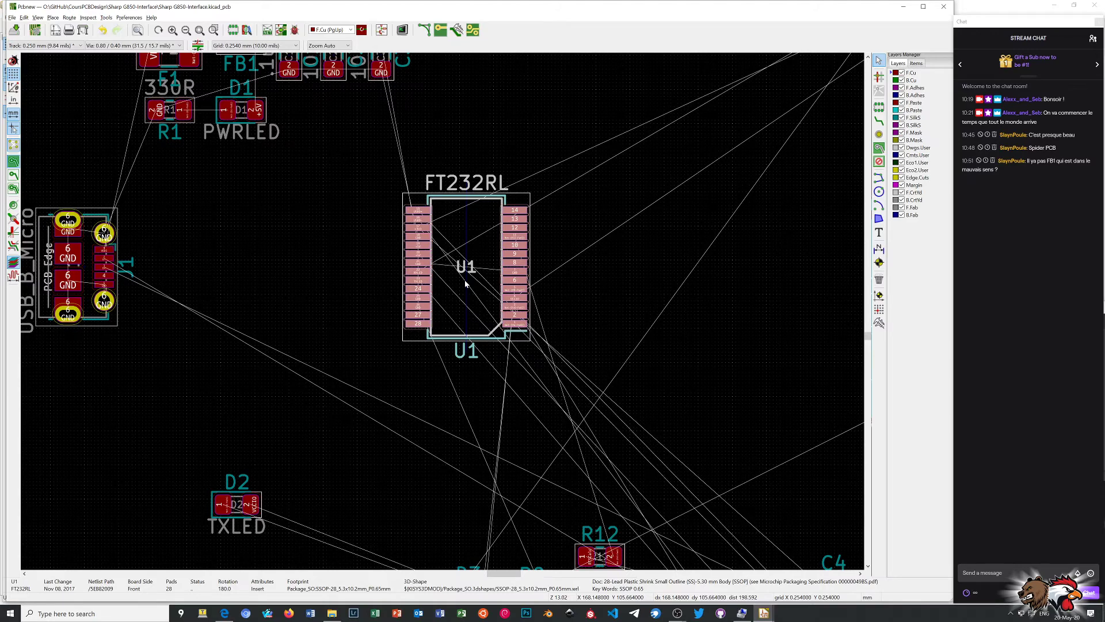
{"action": "key", "text": "r"}
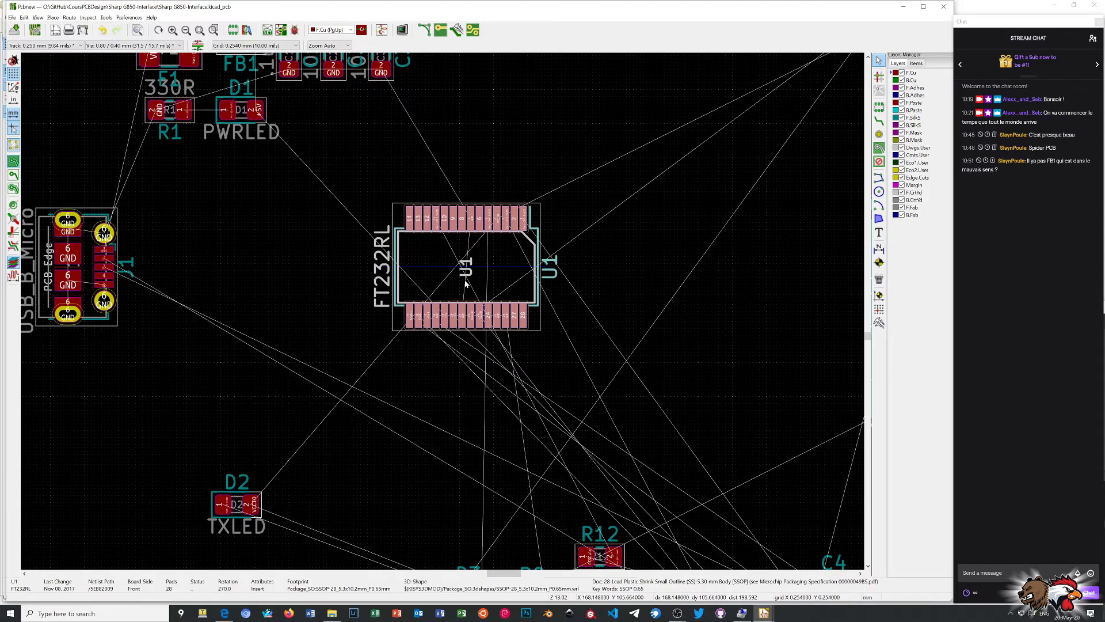
{"action": "scroll", "coordinate": [466, 282], "scroll_direction": "up", "scroll_amount": 1}
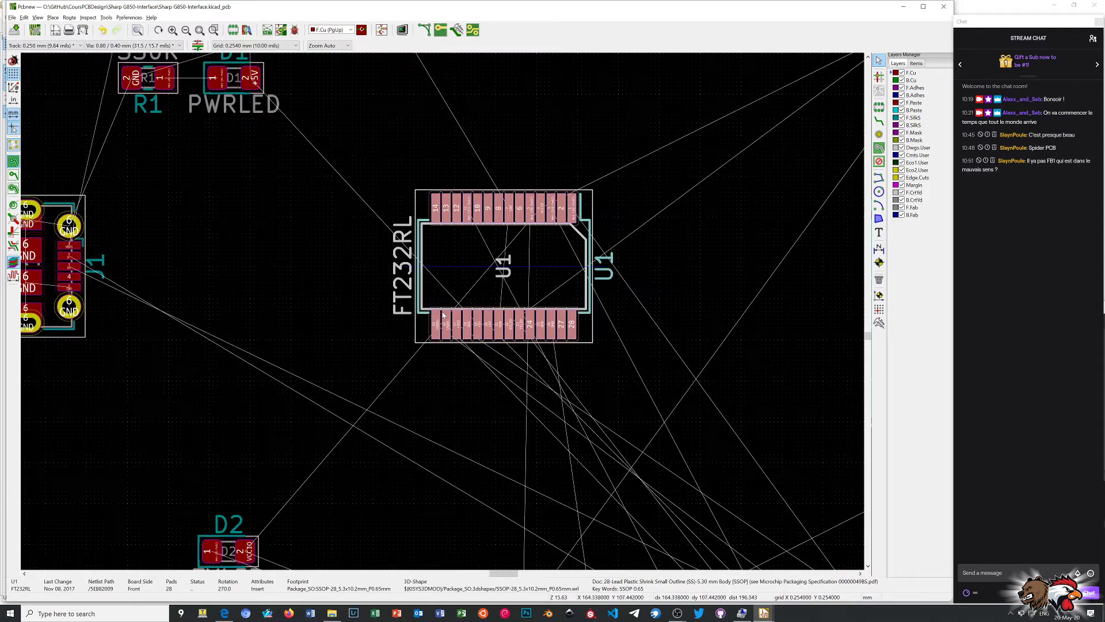
{"action": "scroll", "coordinate": [441, 321], "scroll_direction": "up", "scroll_amount": 3}
{"action": "scroll", "coordinate": [438, 321], "scroll_direction": "down", "scroll_amount": 2}
{"action": "scroll", "coordinate": [439, 321], "scroll_direction": "down", "scroll_amount": 1}
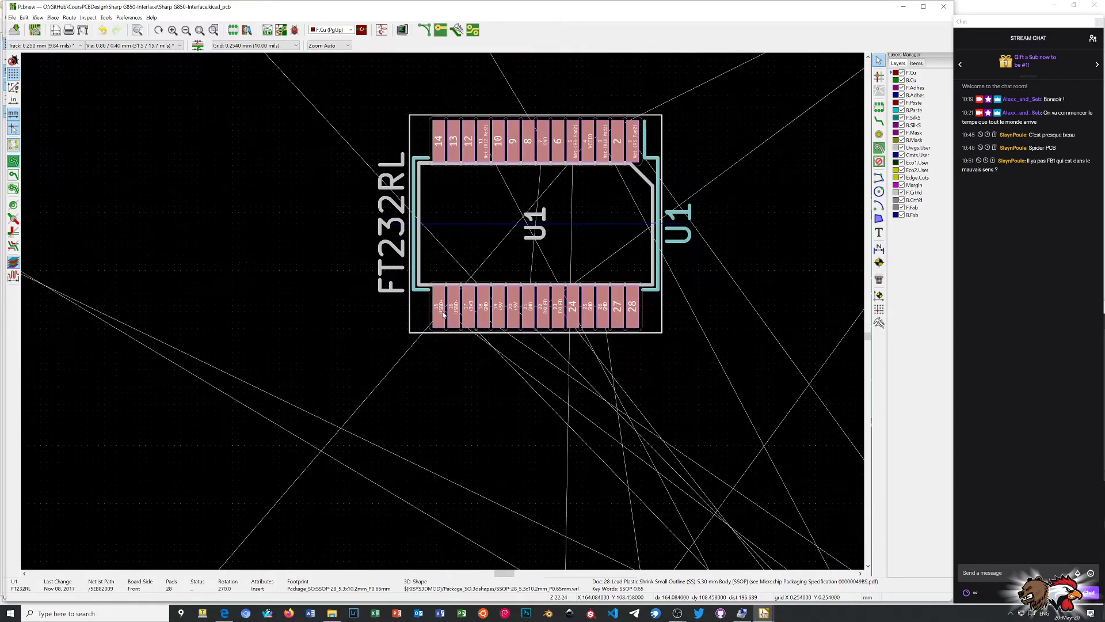
{"action": "scroll", "coordinate": [345, 305], "scroll_direction": "down", "scroll_amount": 2}
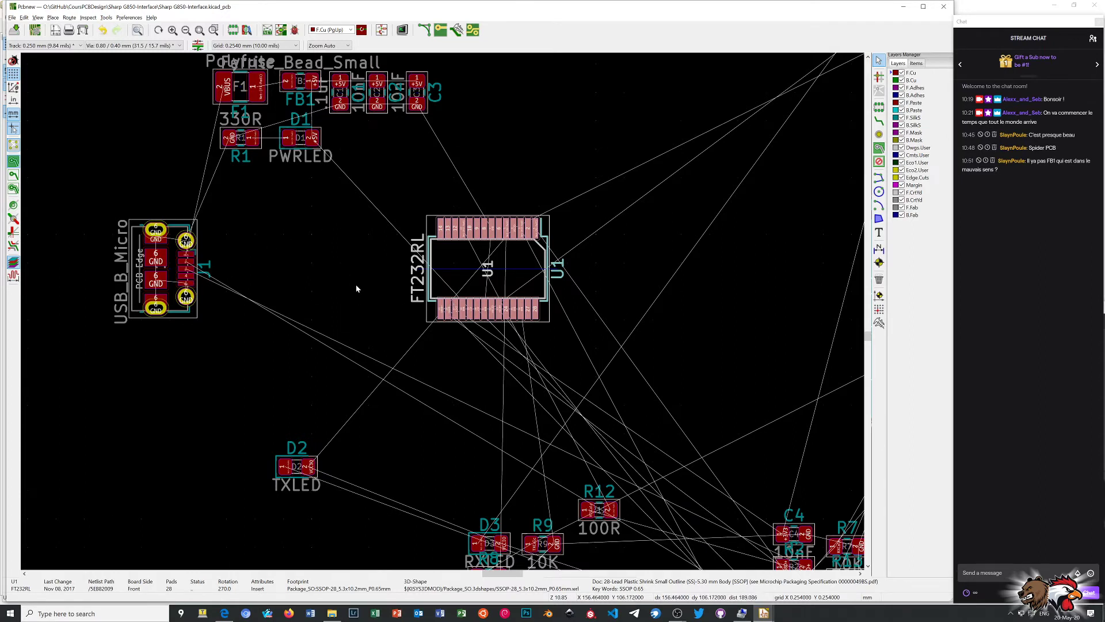
Pull 15R resistor R2 out from under C4 toward J1 and turn it around
{"action": "scroll", "coordinate": [403, 305], "scroll_direction": "down", "scroll_amount": 1}
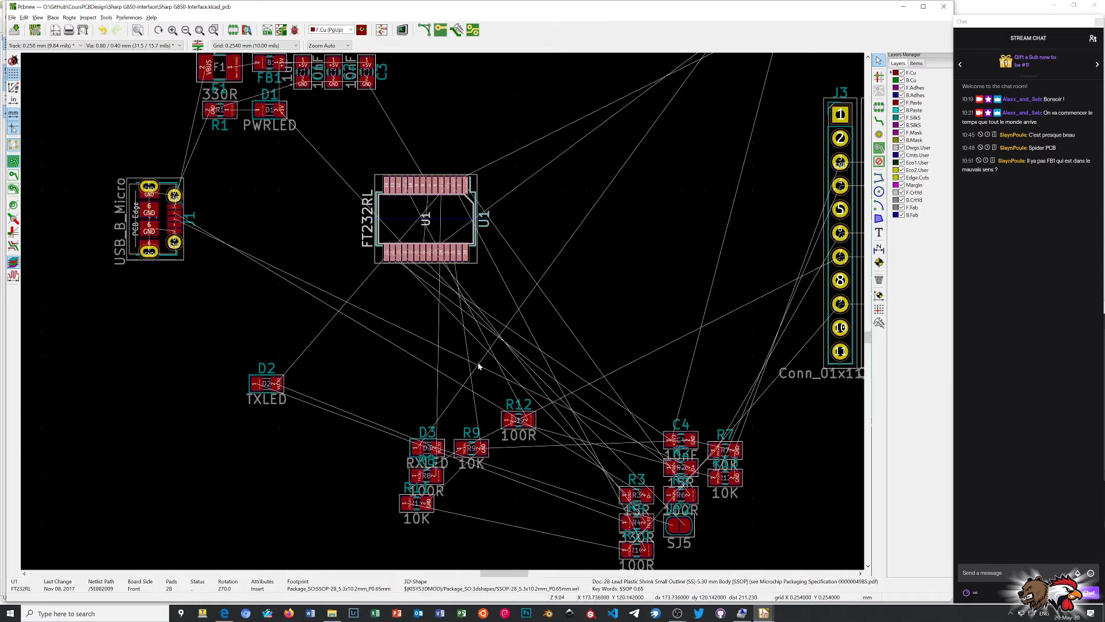
{"action": "scroll", "coordinate": [671, 488], "scroll_direction": "up", "scroll_amount": 1}
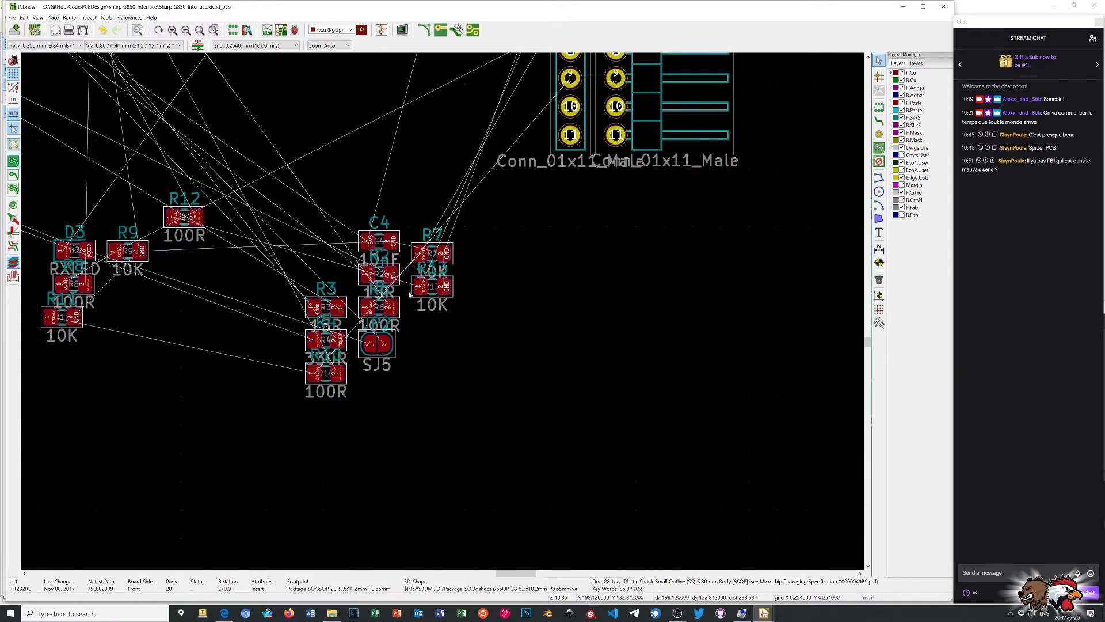
{"action": "scroll", "coordinate": [380, 312], "scroll_direction": "down", "scroll_amount": 1}
{"action": "scroll", "coordinate": [391, 312], "scroll_direction": "up", "scroll_amount": 1}
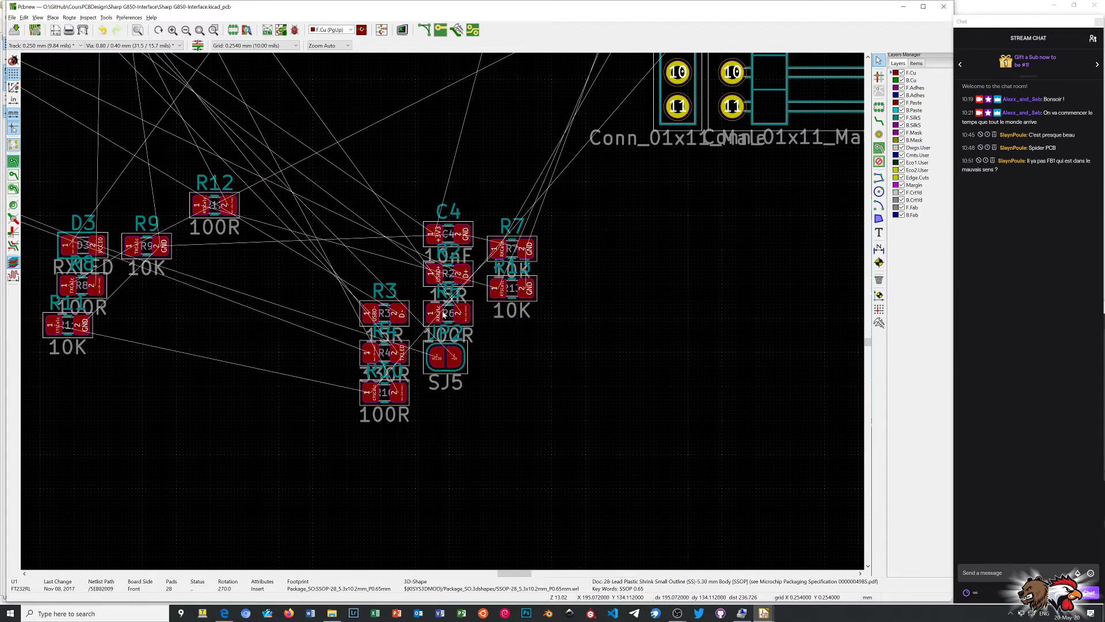
{"action": "scroll", "coordinate": [426, 314], "scroll_direction": "down", "scroll_amount": 1}
{"action": "scroll", "coordinate": [444, 314], "scroll_direction": "up", "scroll_amount": 1}
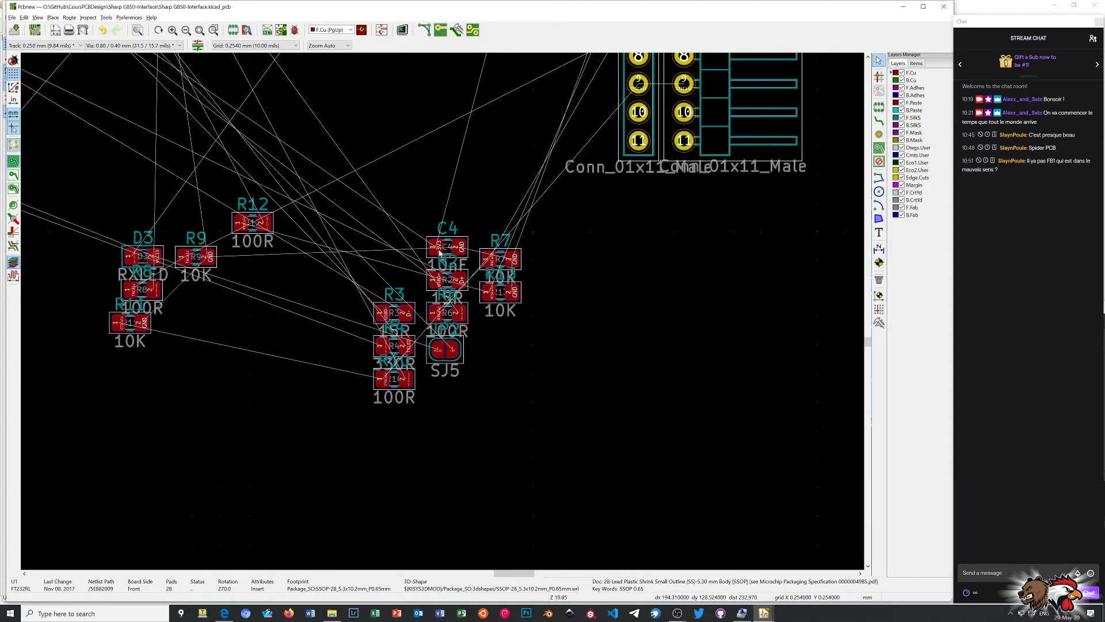
{"action": "mouse_move", "coordinate": [447, 279]}
{"action": "left_mouse_down"}
{"action": "mouse_move", "coordinate": [26, 107]}
{"action": "mouse_move", "coordinate": [328, 190]}
{"action": "left_mouse_up"}
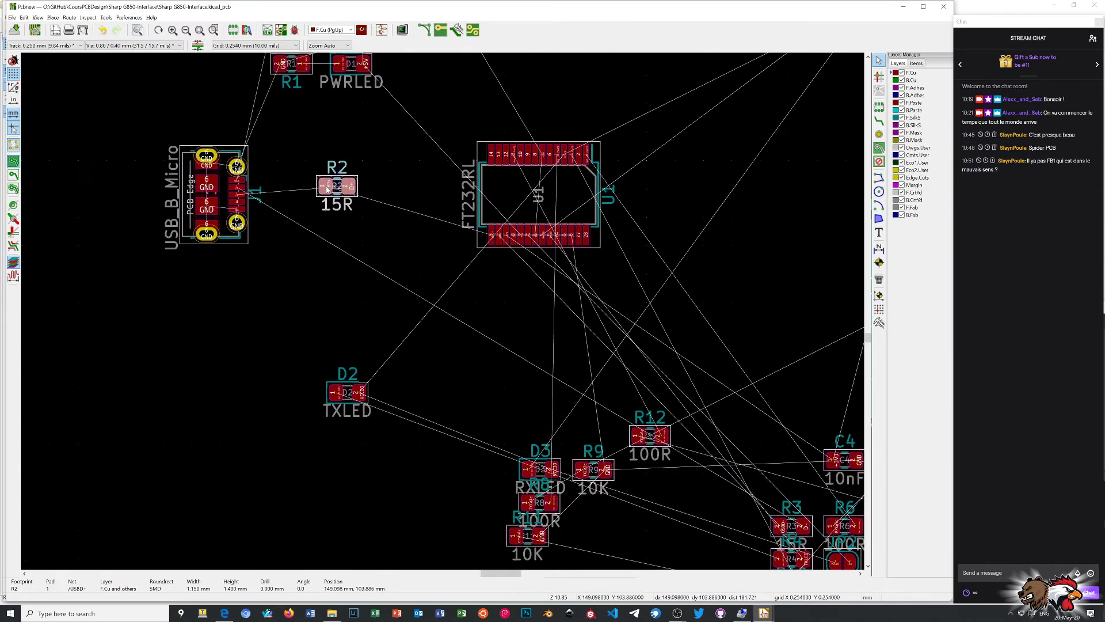
{"action": "key", "text": "r"}
{"action": "key", "text": "r"}
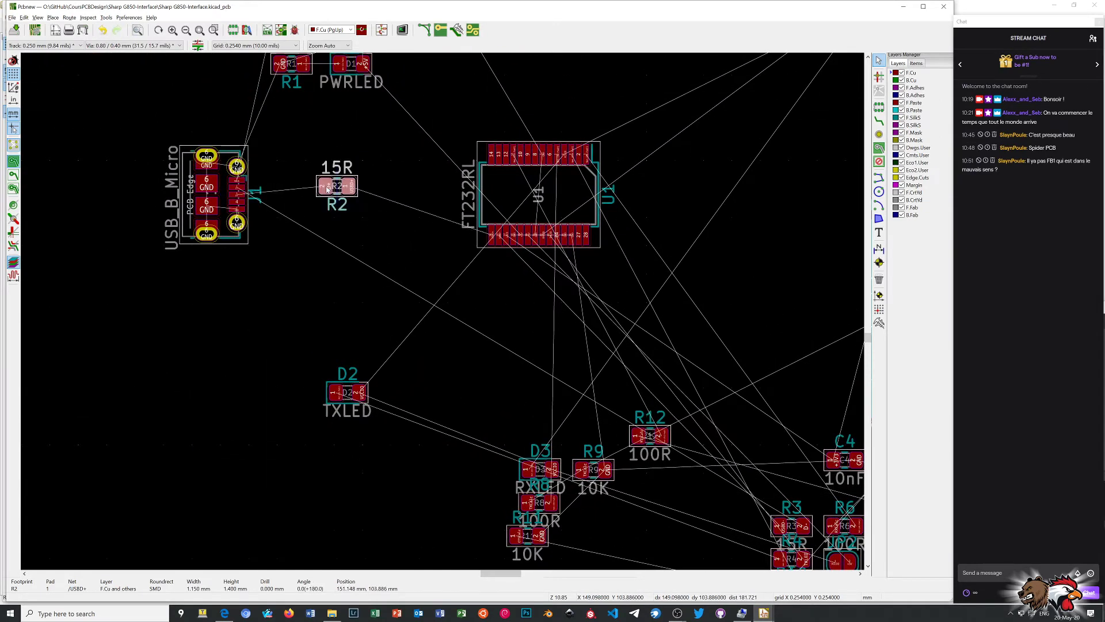
{"action": "scroll", "coordinate": [778, 404], "scroll_direction": "down", "scroll_amount": 1}
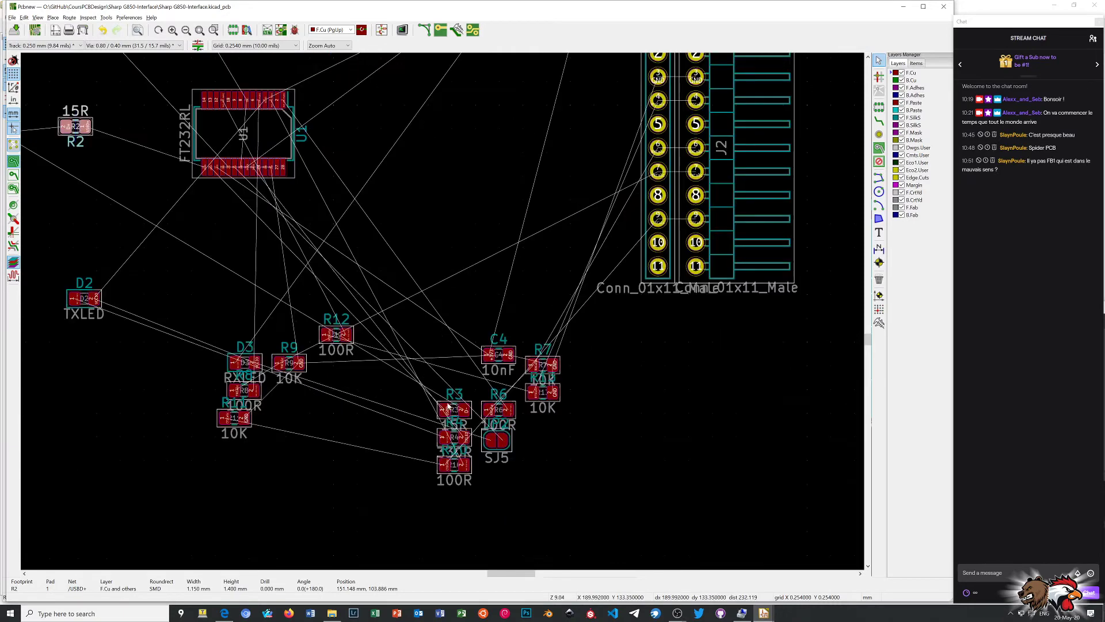
Bring R3 up, turned 180°, and stack it above R2 beside the USB connector
{"action": "mouse_move", "coordinate": [448, 406]}
{"action": "left_mouse_down"}
{"action": "mouse_move", "coordinate": [366, 370]}
{"action": "mouse_move", "coordinate": [278, 177]}
{"action": "mouse_move", "coordinate": [293, 114]}
{"action": "left_mouse_up"}
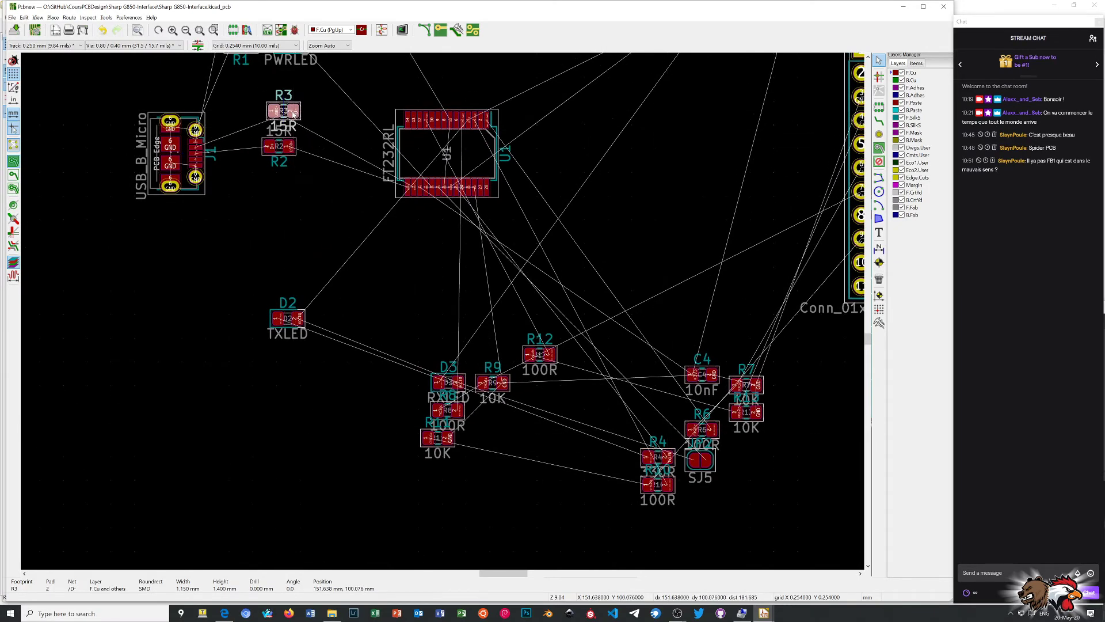
{"action": "left_click_drag", "start_coordinate": [286, 149], "coordinate": [288, 167]}
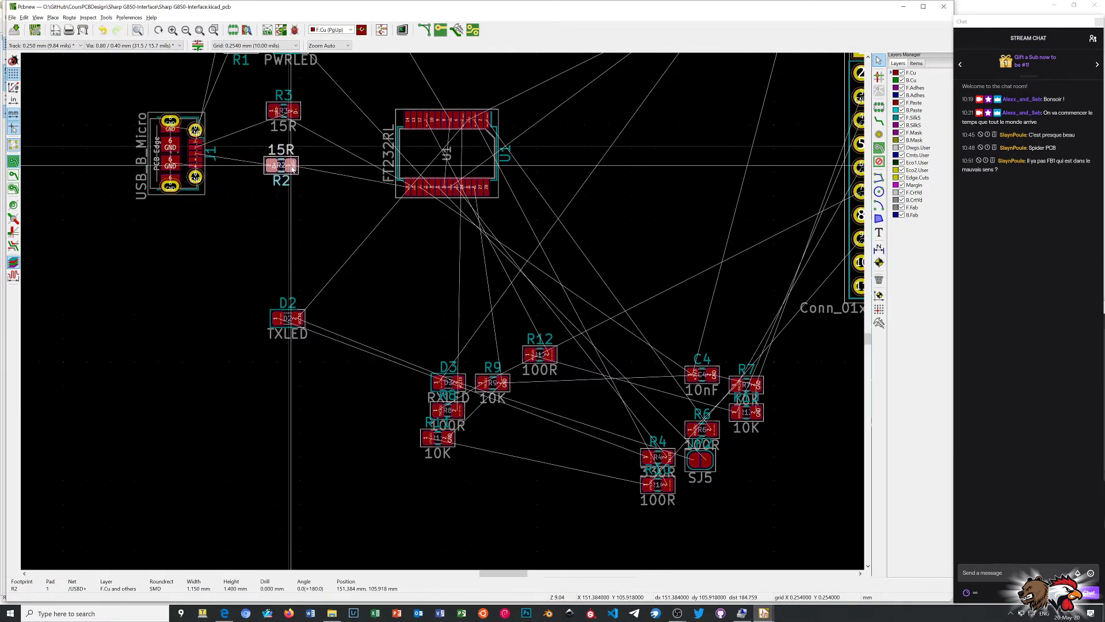
{"action": "left_click", "coordinate": [285, 114]}
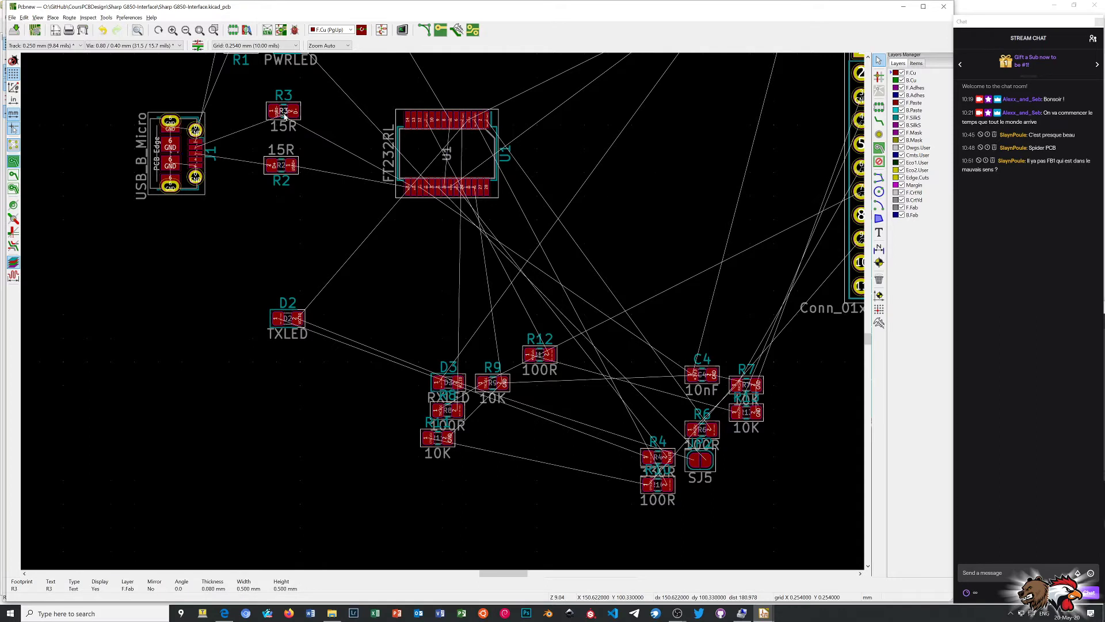
{"action": "key", "text": "r"}
{"action": "key", "text": "r"}
{"action": "left_click", "coordinate": [293, 115]}
{"action": "key", "text": "r"}
{"action": "key", "text": "r"}
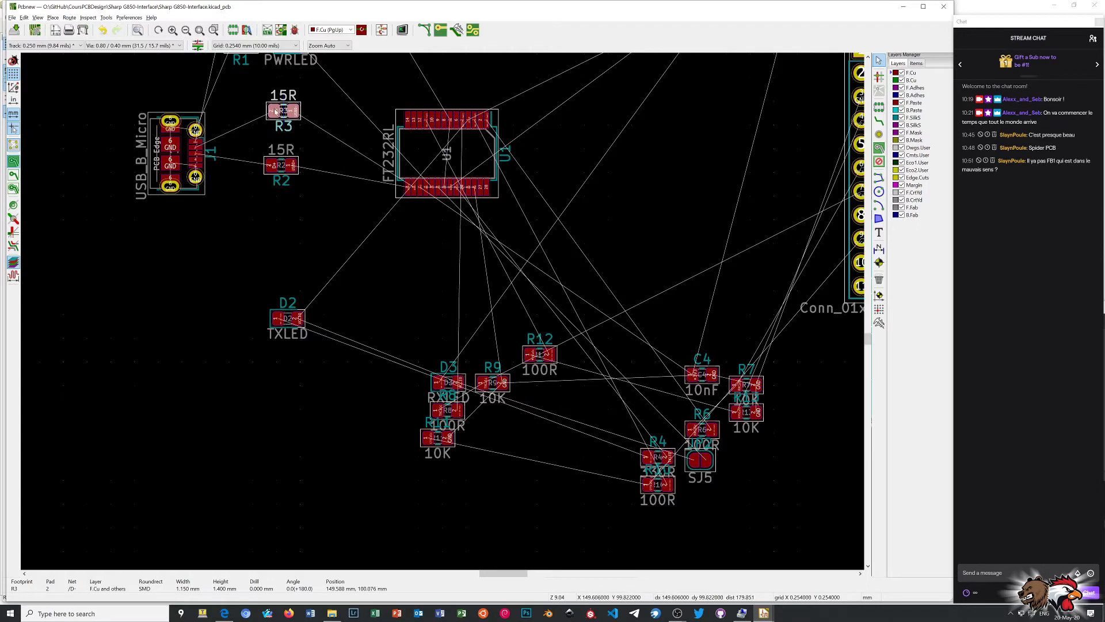
{"action": "left_click_drag", "start_coordinate": [275, 107], "coordinate": [282, 133]}
{"action": "left_click_drag", "start_coordinate": [283, 141], "coordinate": [281, 145]}
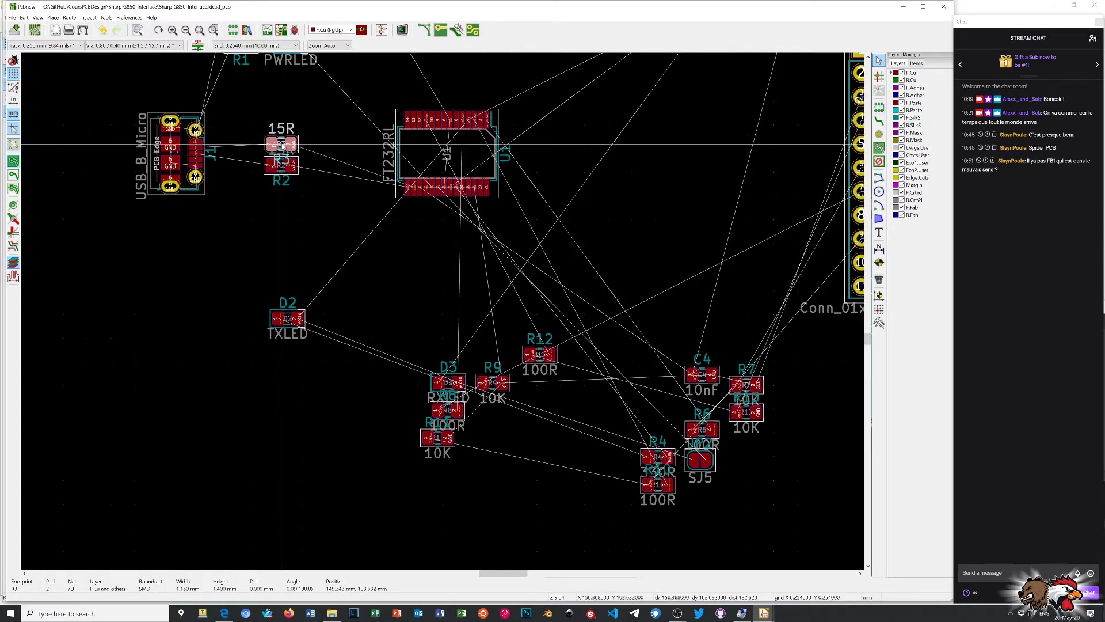
{"action": "left_click", "coordinate": [283, 147]}
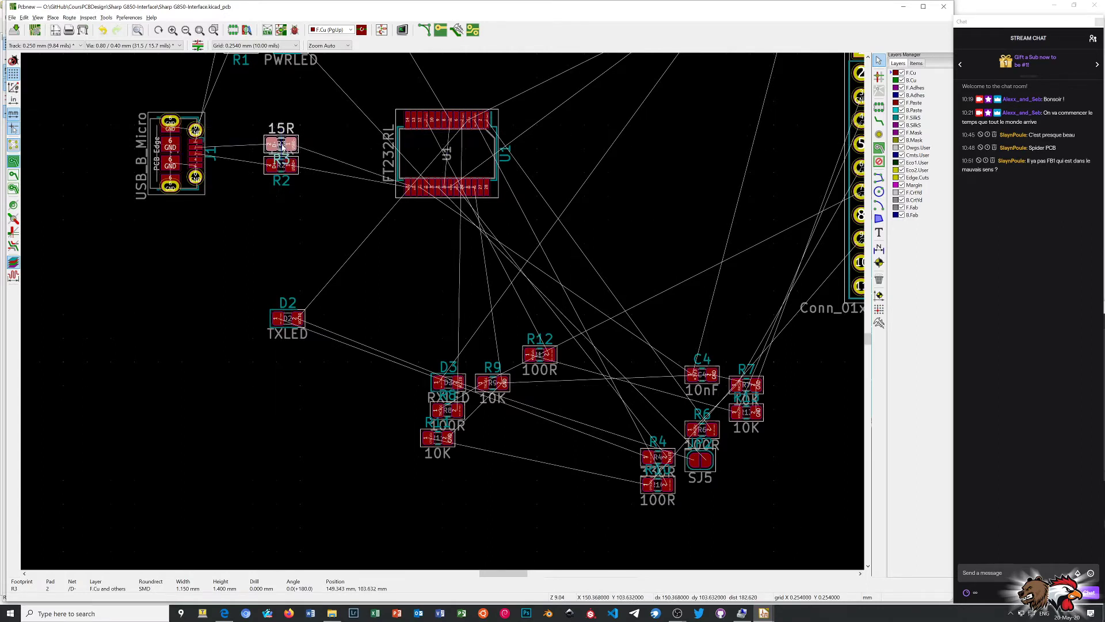
Cancel the accidentally started Add Footprint tool without placing anything
{"action": "key", "text": "o"}
{"action": "left_click", "coordinate": [281, 144]}
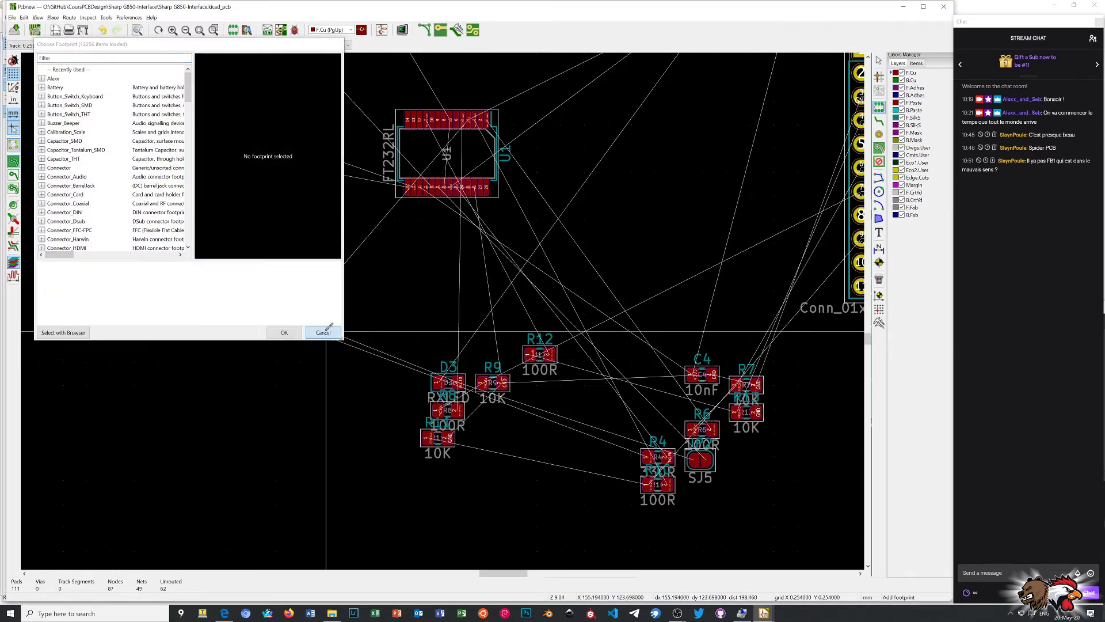
{"action": "left_click", "coordinate": [323, 332]}
{"action": "right_click", "coordinate": [343, 245]}
{"action": "left_click", "coordinate": [371, 256]}
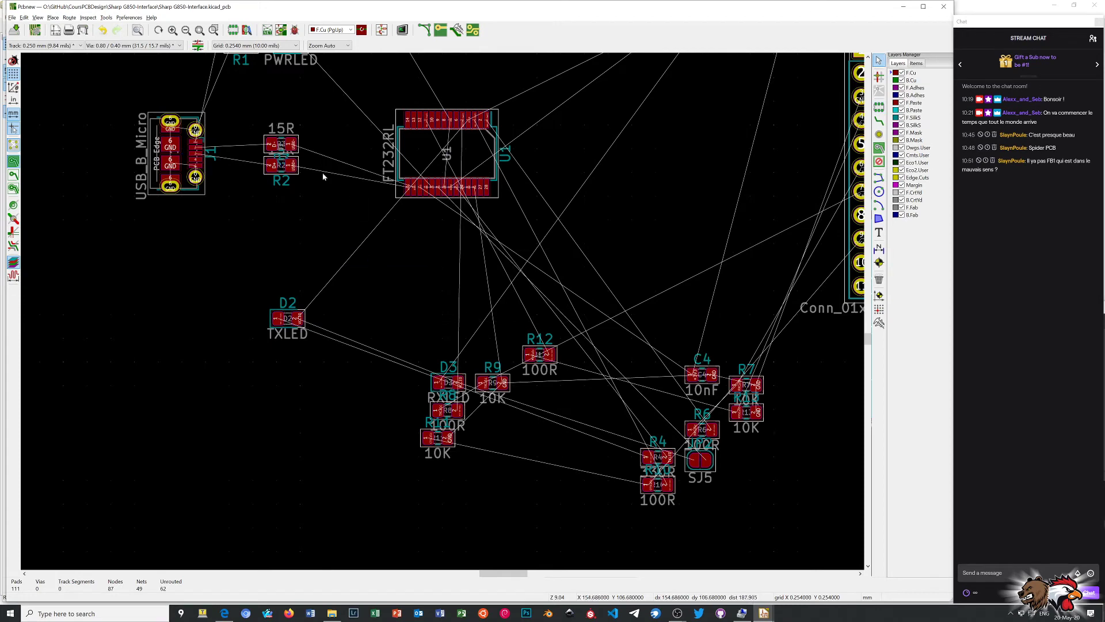
{"action": "scroll", "coordinate": [259, 163], "scroll_direction": "up", "scroll_amount": 1}
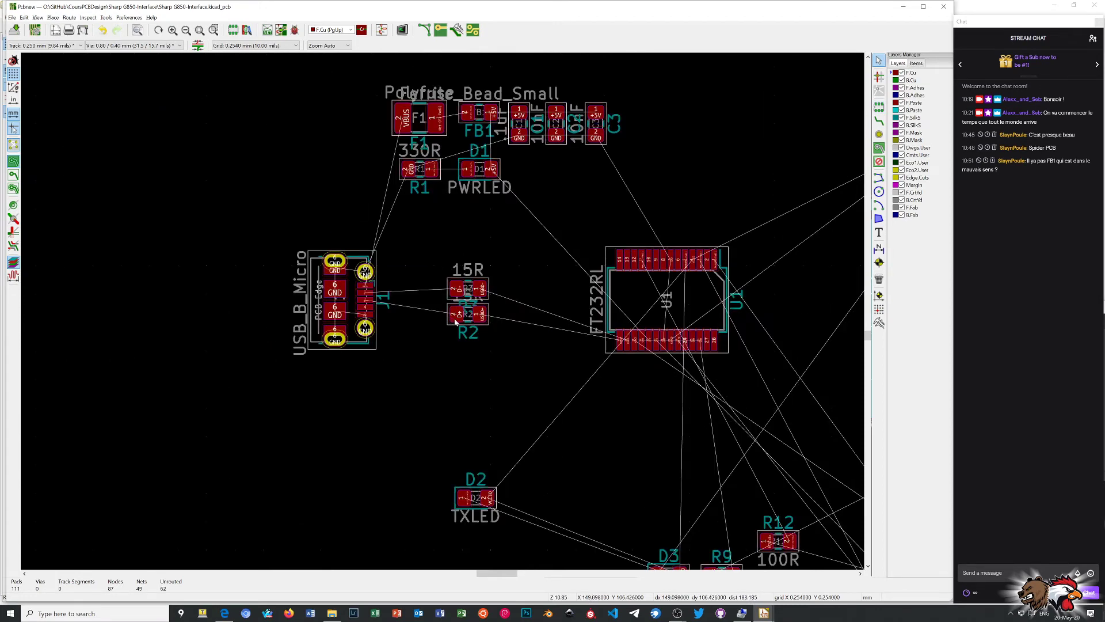
Stack RXLED D3 and TXLED D2 together at the lower left of the board
{"action": "scroll", "coordinate": [448, 320], "scroll_direction": "down", "scroll_amount": 1}
{"action": "scroll", "coordinate": [454, 322], "scroll_direction": "down", "scroll_amount": 1}
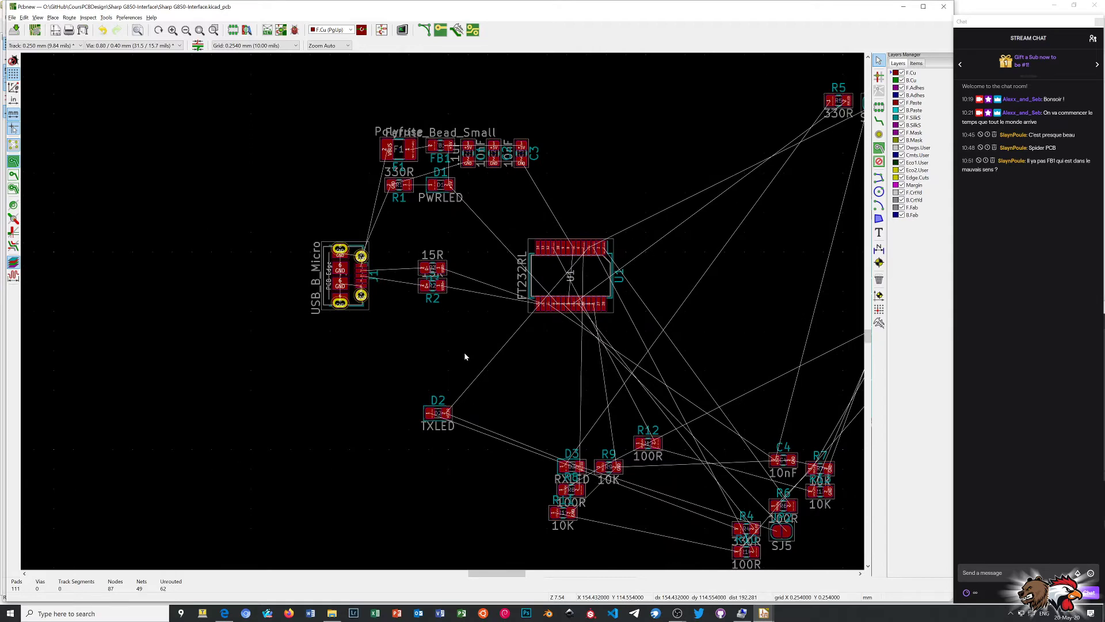
{"action": "scroll", "coordinate": [593, 365], "scroll_direction": "down", "scroll_amount": 1}
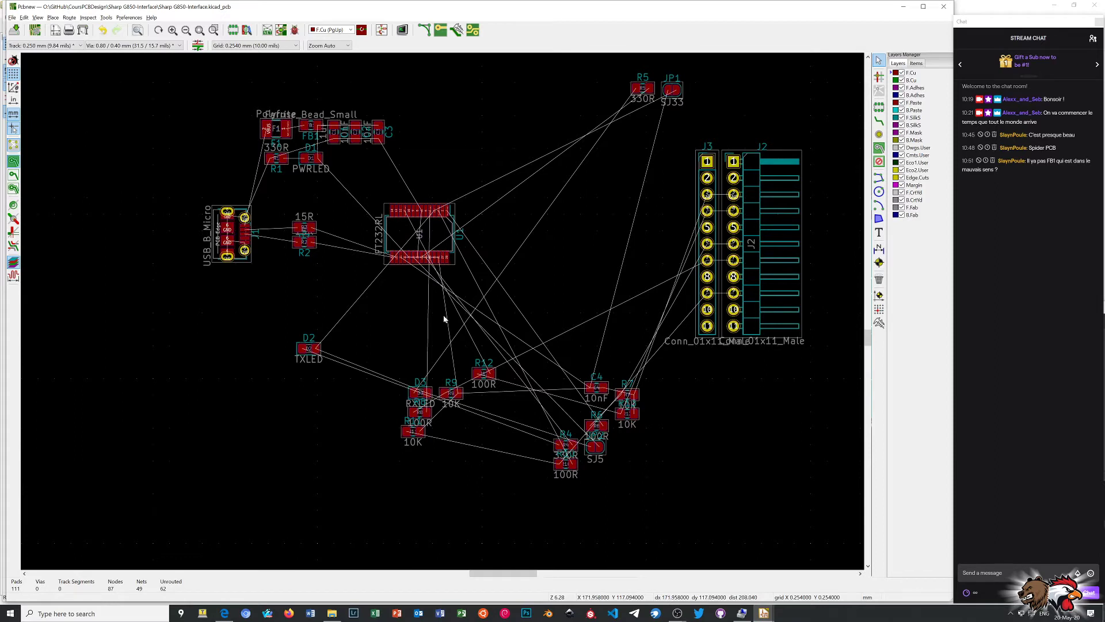
{"action": "left_click", "coordinate": [416, 394]}
{"action": "left_click", "coordinate": [421, 396]}
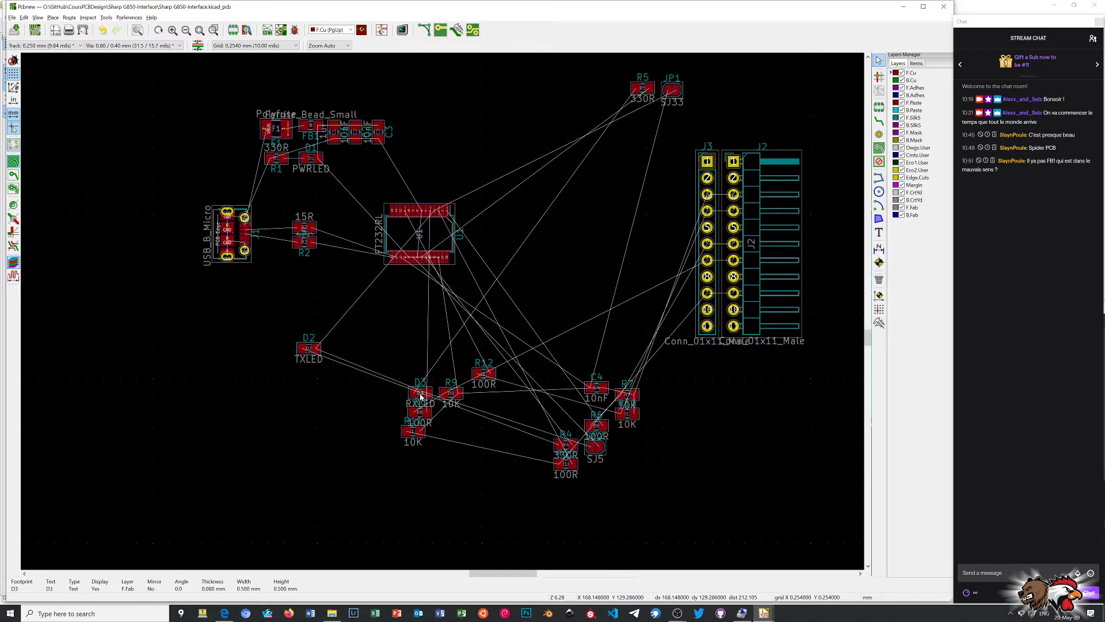
{"action": "left_click_drag", "start_coordinate": [426, 395], "coordinate": [269, 459]}
{"action": "left_click", "coordinate": [317, 350]}
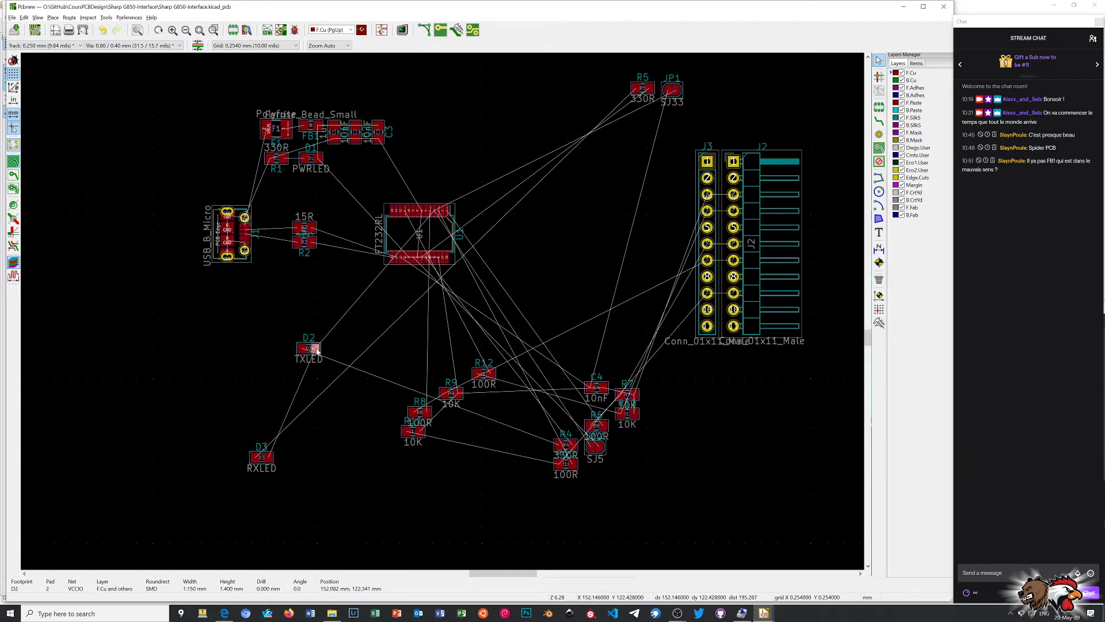
{"action": "left_click_drag", "start_coordinate": [317, 348], "coordinate": [268, 420]}
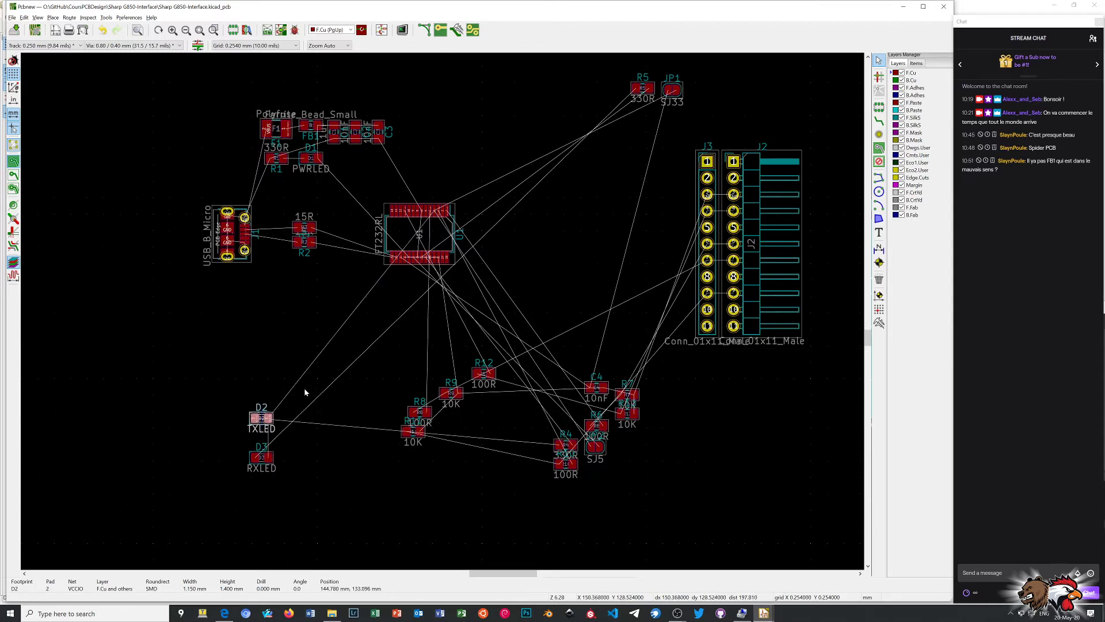
Move R11 below R8, and set 330R resistors R4 and R5 beside the LEDs
{"action": "left_click", "coordinate": [411, 445]}
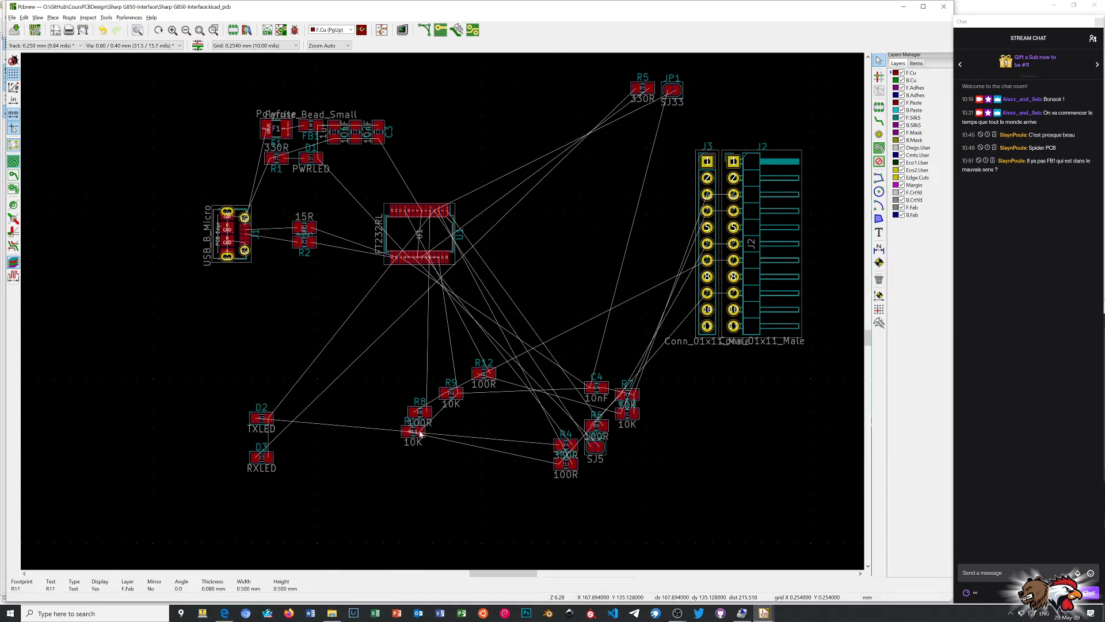
{"action": "mouse_move", "coordinate": [420, 437]}
{"action": "left_mouse_down"}
{"action": "mouse_move", "coordinate": [400, 453]}
{"action": "mouse_move", "coordinate": [464, 460]}
{"action": "left_mouse_up"}
{"action": "left_click", "coordinate": [566, 445]}
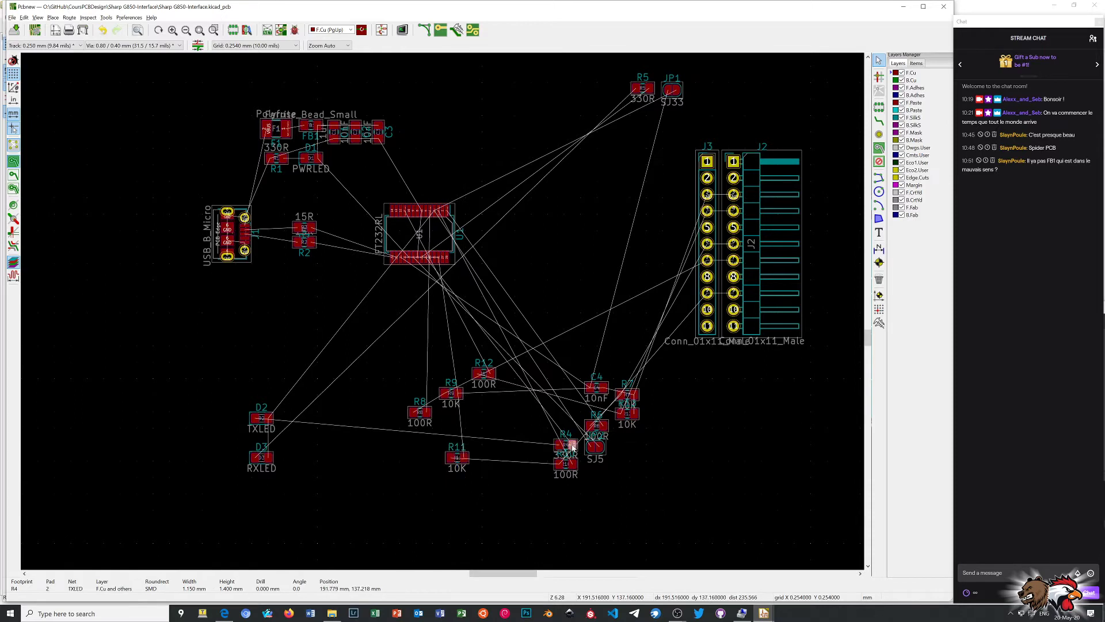
{"action": "mouse_move", "coordinate": [566, 445]}
{"action": "left_mouse_down"}
{"action": "mouse_move", "coordinate": [336, 435]}
{"action": "mouse_move", "coordinate": [295, 420]}
{"action": "left_mouse_up"}
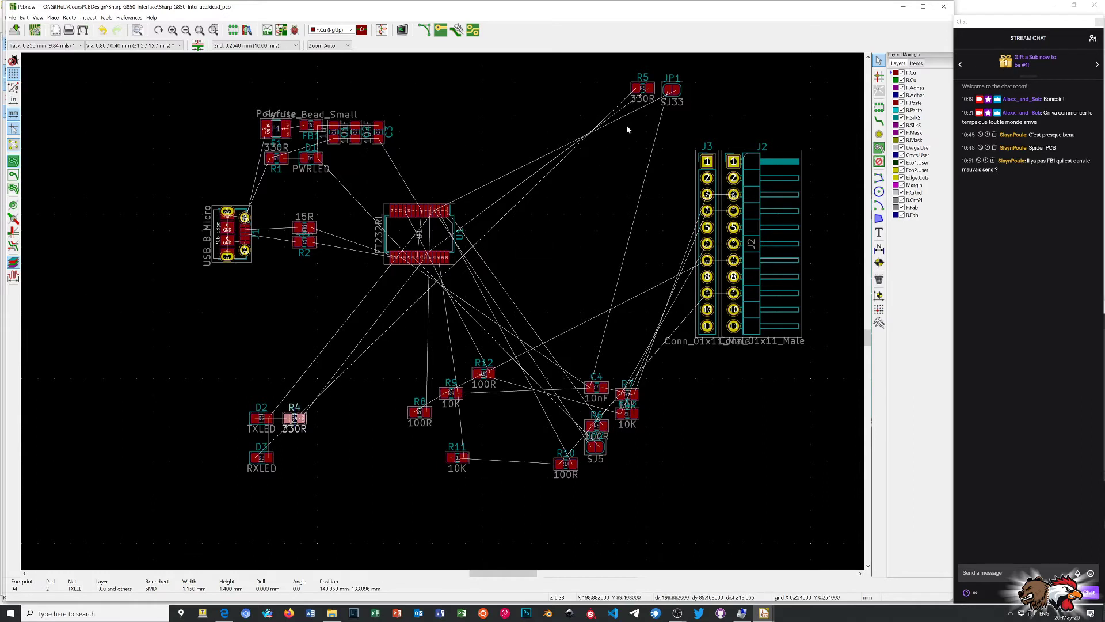
{"action": "mouse_move", "coordinate": [648, 89]}
{"action": "left_mouse_down"}
{"action": "mouse_move", "coordinate": [314, 465]}
{"action": "mouse_move", "coordinate": [301, 459]}
{"action": "left_mouse_up"}
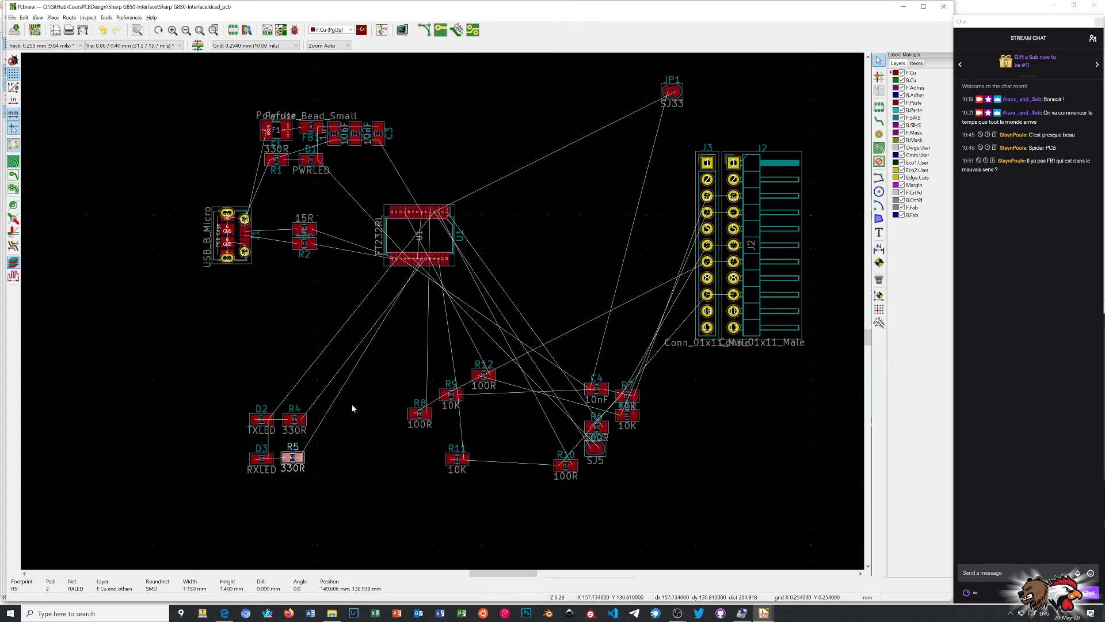
Place jumper JP2 (SJ5) after the capacitor row, with JP1 (SJ33) right beside it
{"action": "left_click", "coordinate": [601, 452]}
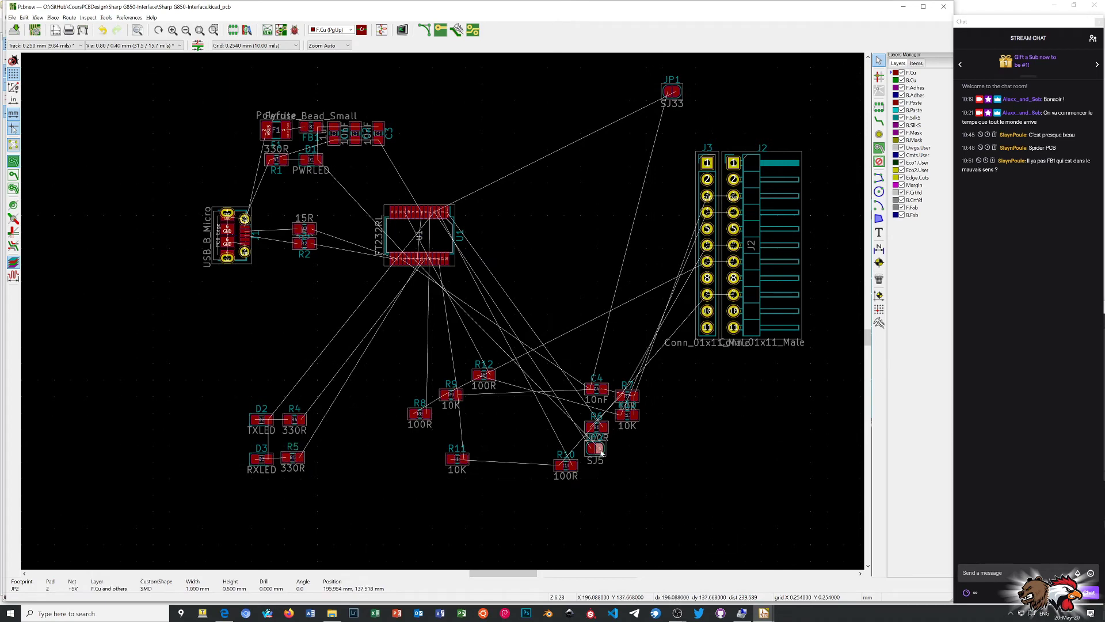
{"action": "double_click", "coordinate": [601, 452]}
{"action": "left_click", "coordinate": [640, 408]}
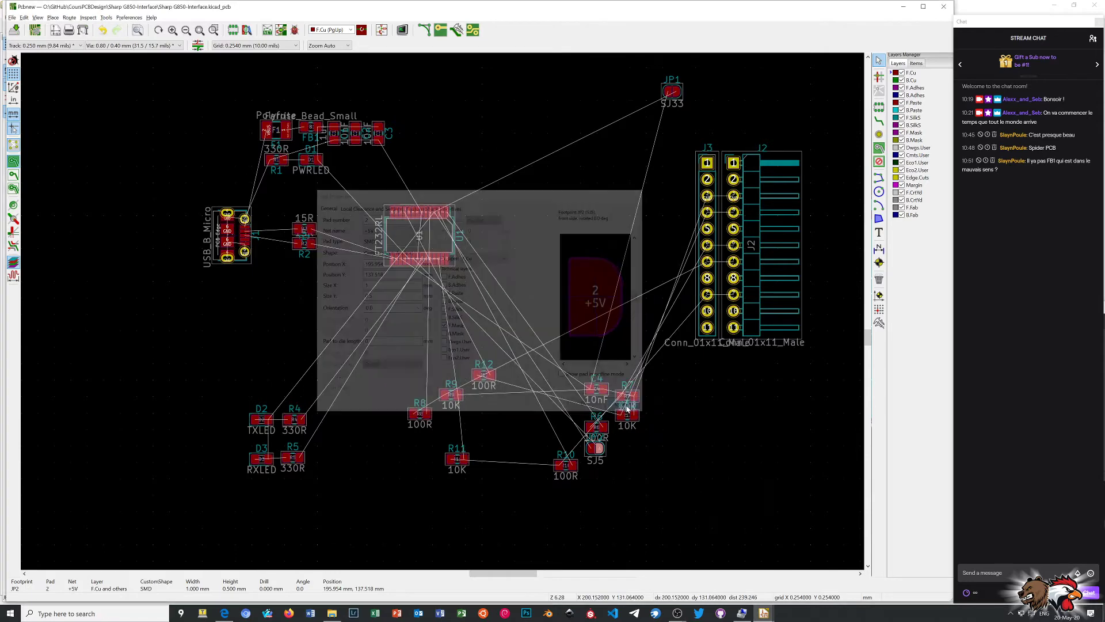
{"action": "key", "text": "m"}
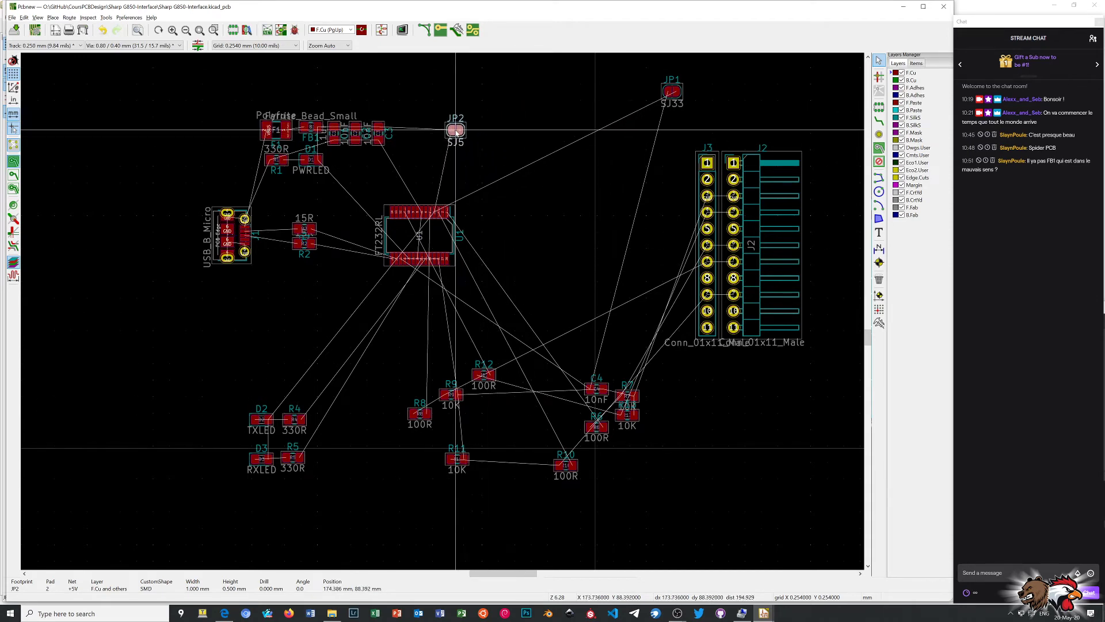
{"action": "left_click", "coordinate": [456, 129]}
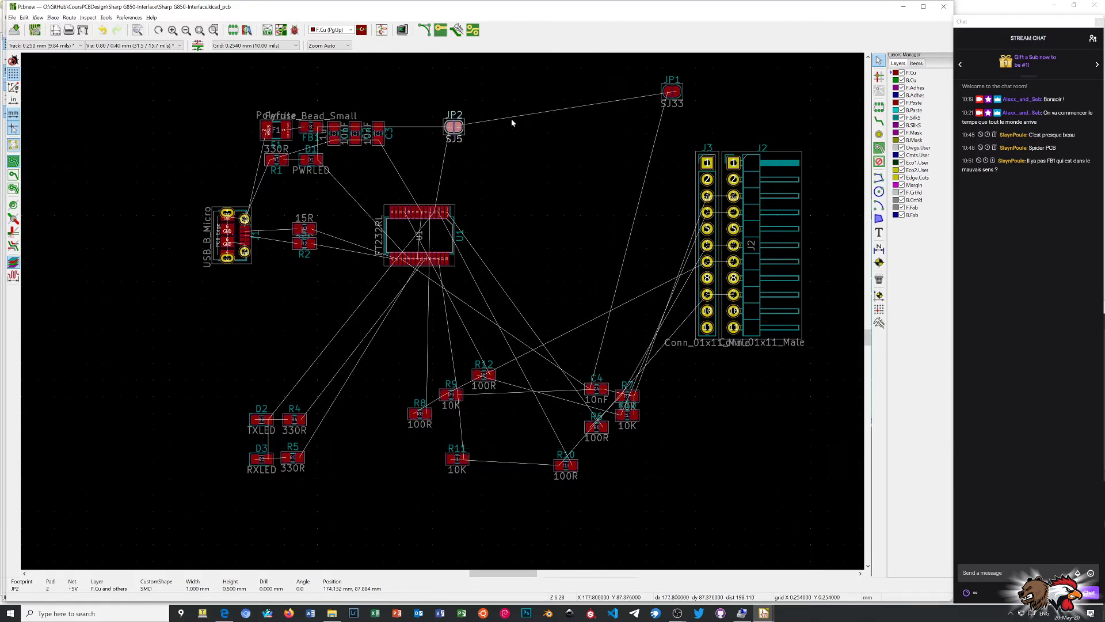
{"action": "left_click", "coordinate": [674, 94]}
{"action": "key", "text": "m"}
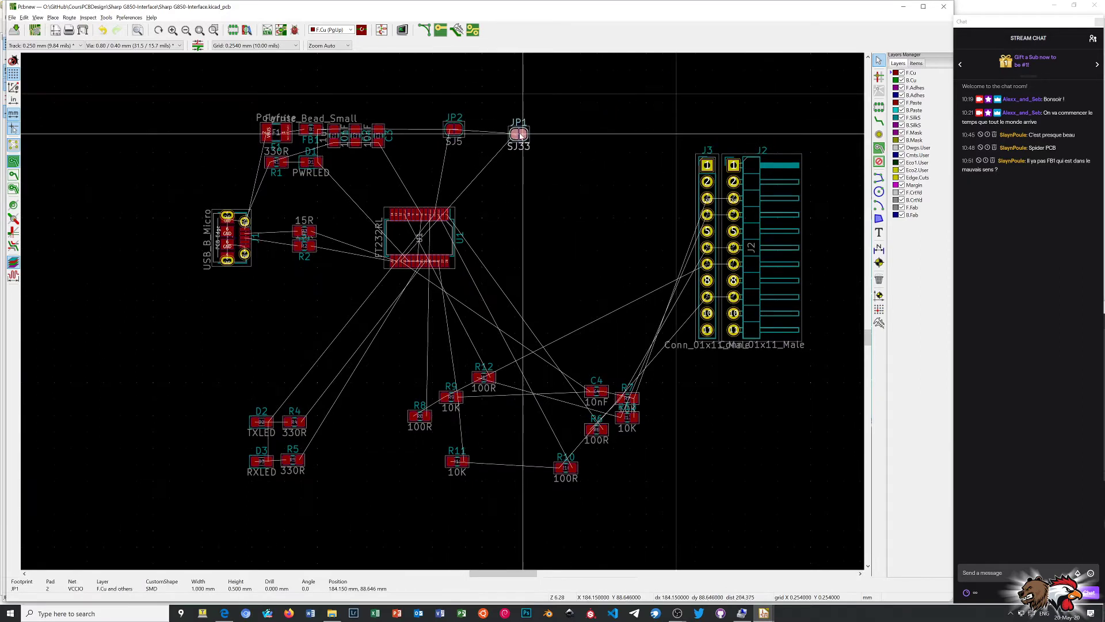
{"action": "left_click", "coordinate": [509, 121]}
{"action": "scroll", "coordinate": [508, 117], "scroll_direction": "up", "scroll_amount": 3}
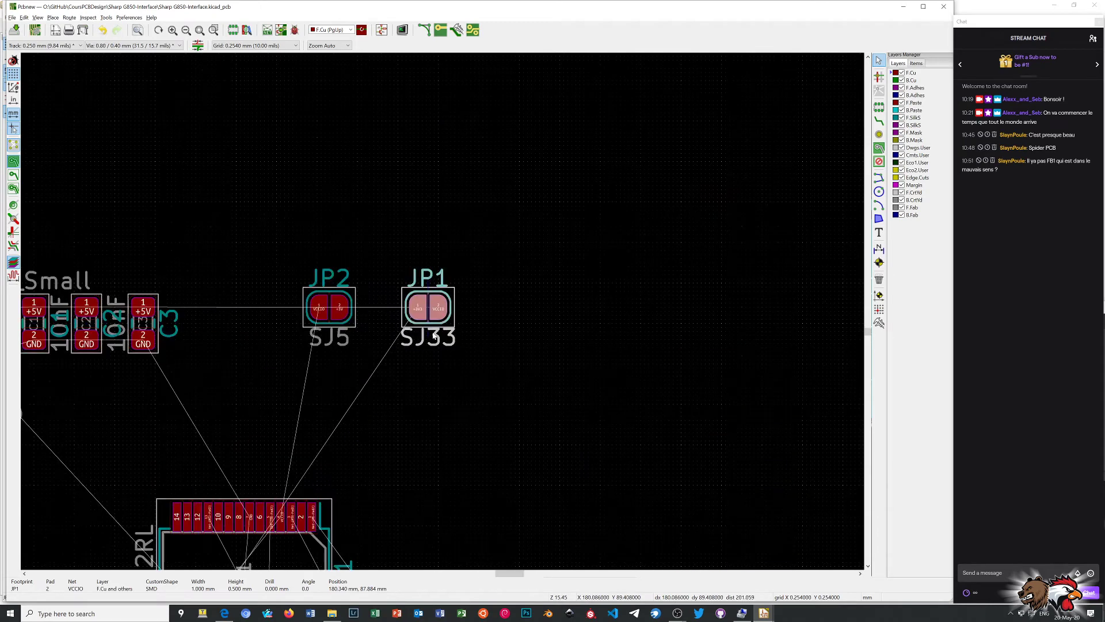
{"action": "scroll", "coordinate": [426, 299], "scroll_direction": "up", "scroll_amount": 3}
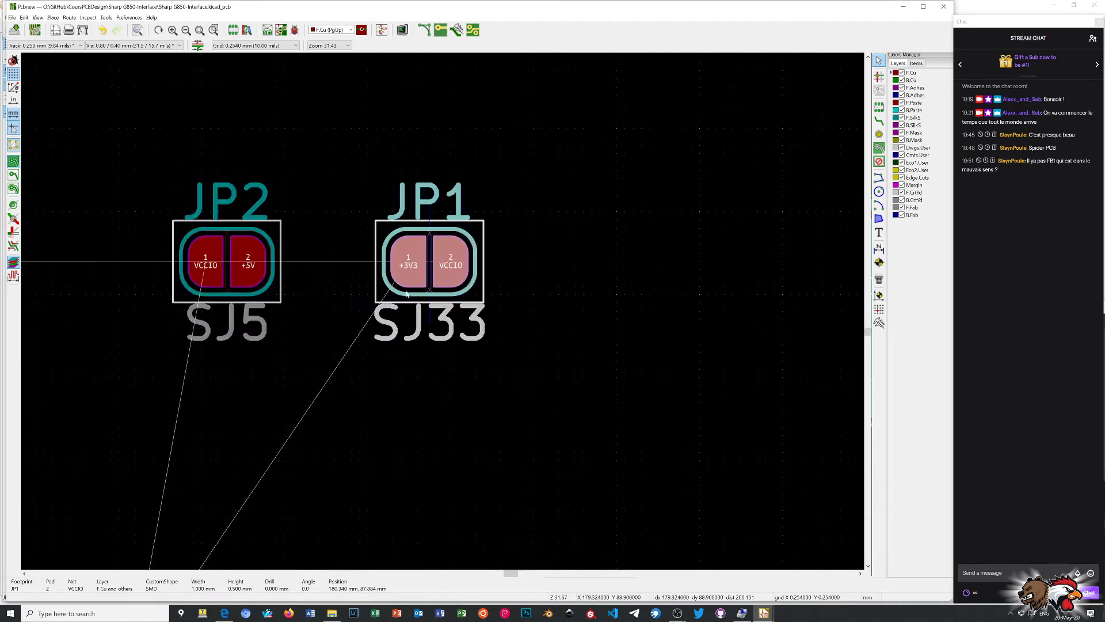
Rotate jumpers JP2 and JP1 by 180°
{"action": "left_click", "coordinate": [228, 272]}
{"action": "key", "text": "r"}
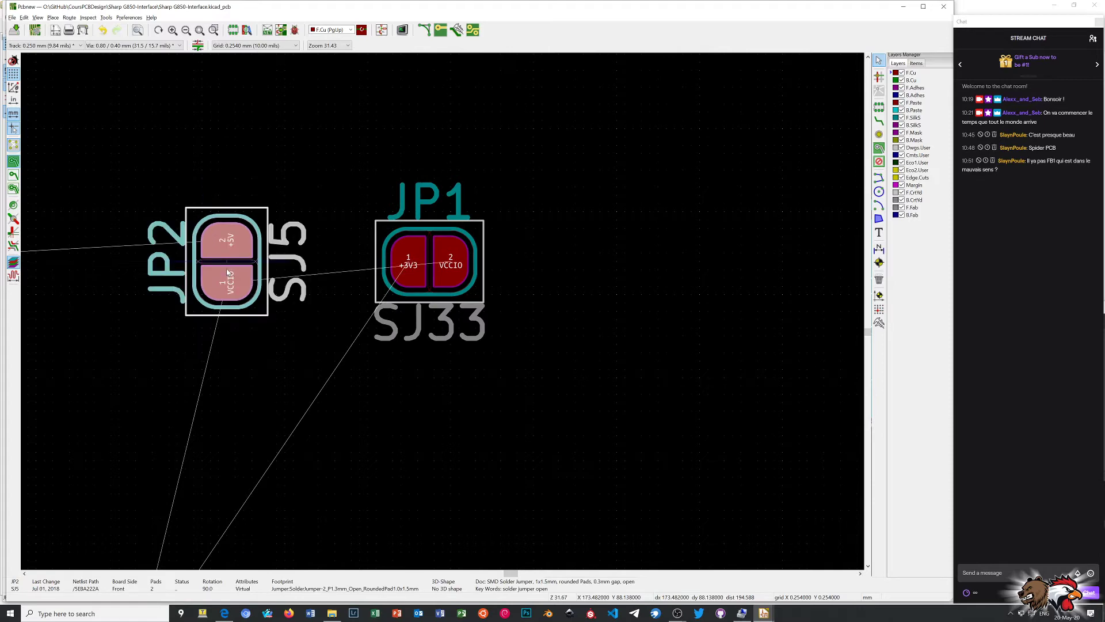
{"action": "key", "text": "r"}
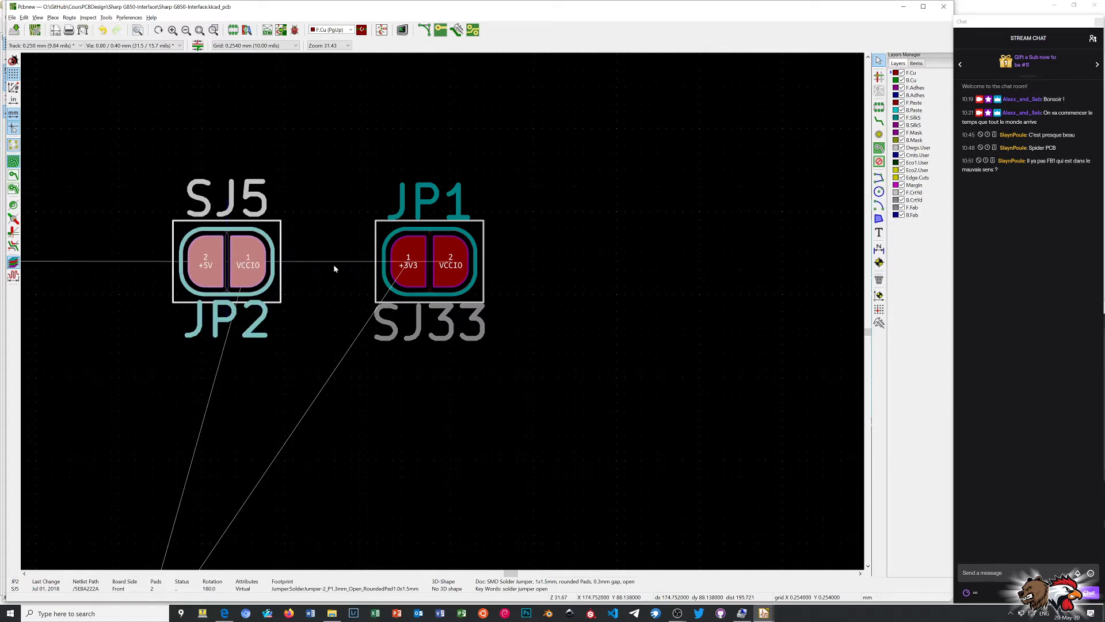
{"action": "left_click", "coordinate": [431, 269]}
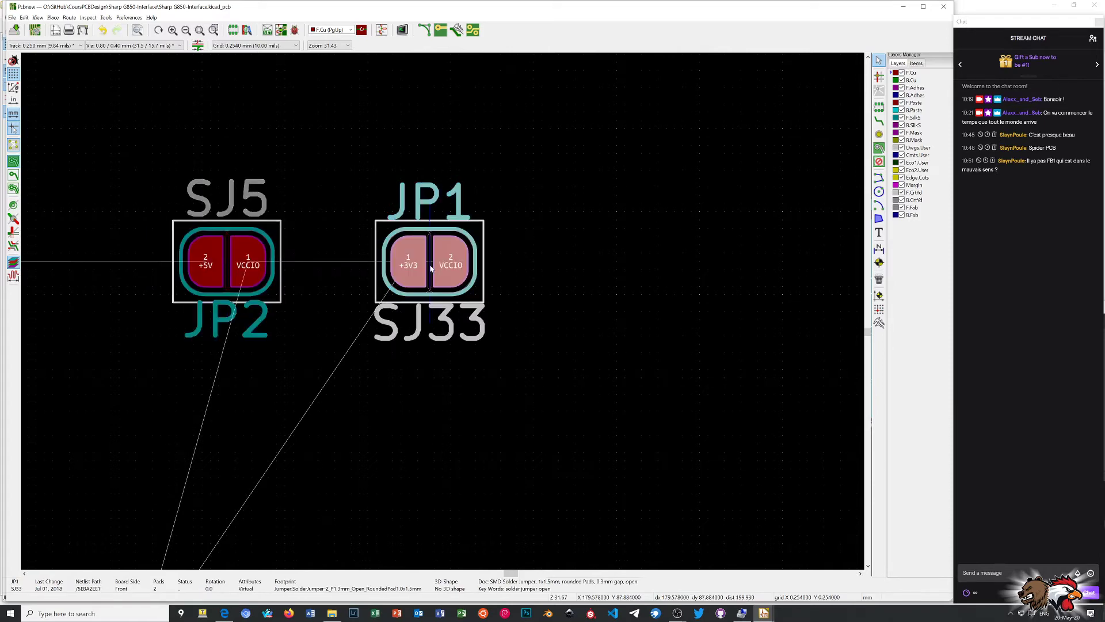
{"action": "key", "text": "r"}
{"action": "key", "text": "r"}
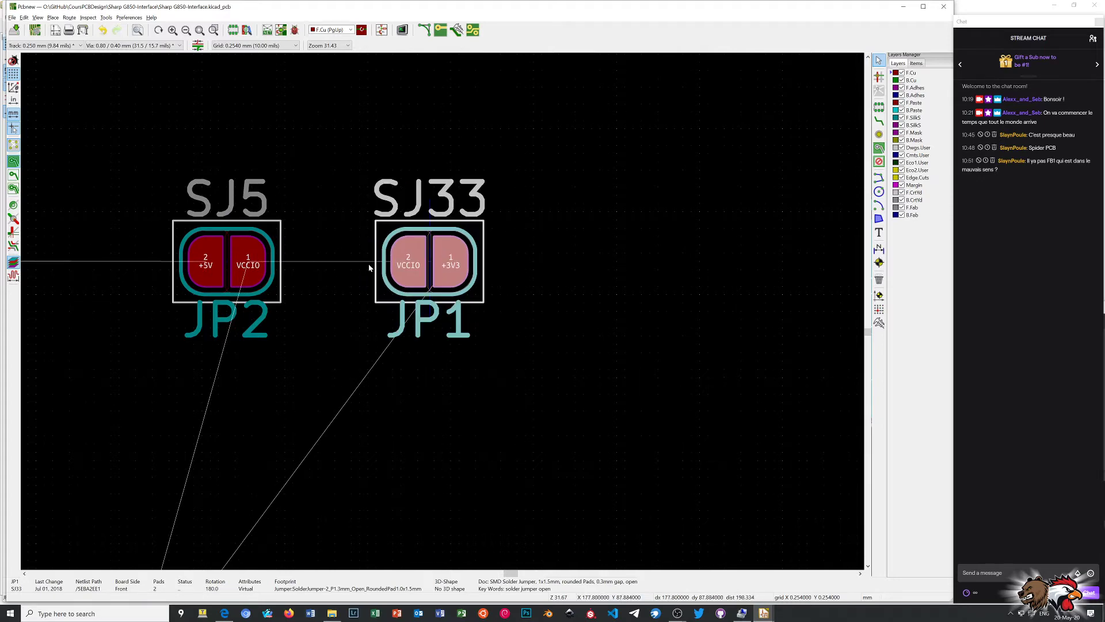
{"action": "scroll", "coordinate": [441, 316], "scroll_direction": "down", "scroll_amount": 1}
{"action": "scroll", "coordinate": [441, 312], "scroll_direction": "down", "scroll_amount": 1}
Zoom around the board to review the current component placement
{"action": "scroll", "coordinate": [409, 448], "scroll_direction": "down", "scroll_amount": 1}
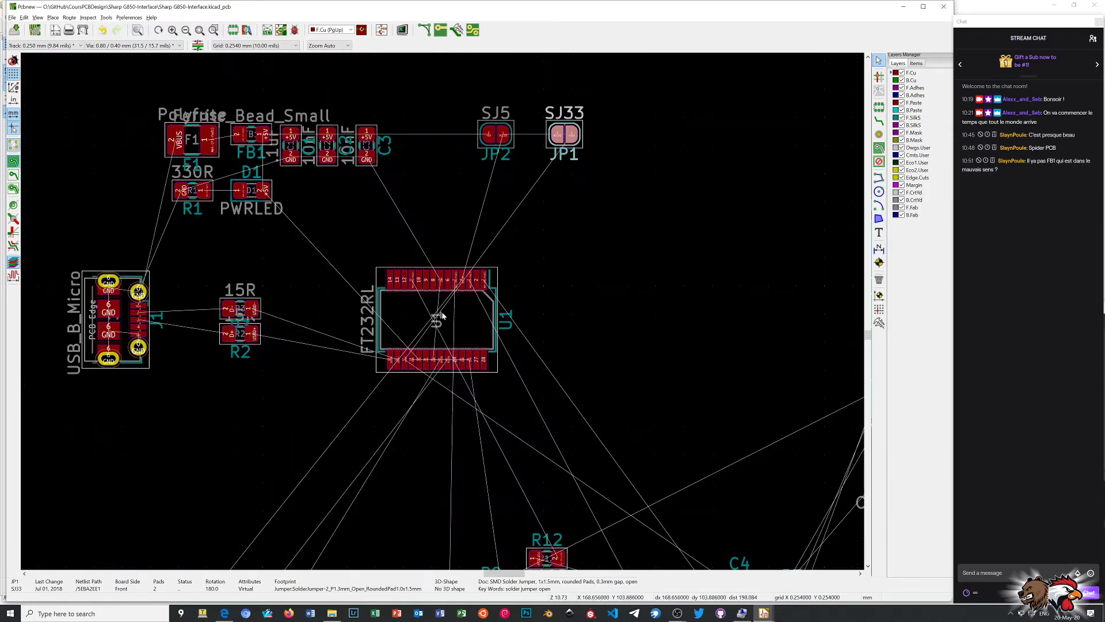
{"action": "scroll", "coordinate": [443, 311], "scroll_direction": "up", "scroll_amount": 1}
{"action": "scroll", "coordinate": [443, 315], "scroll_direction": "up", "scroll_amount": 4}
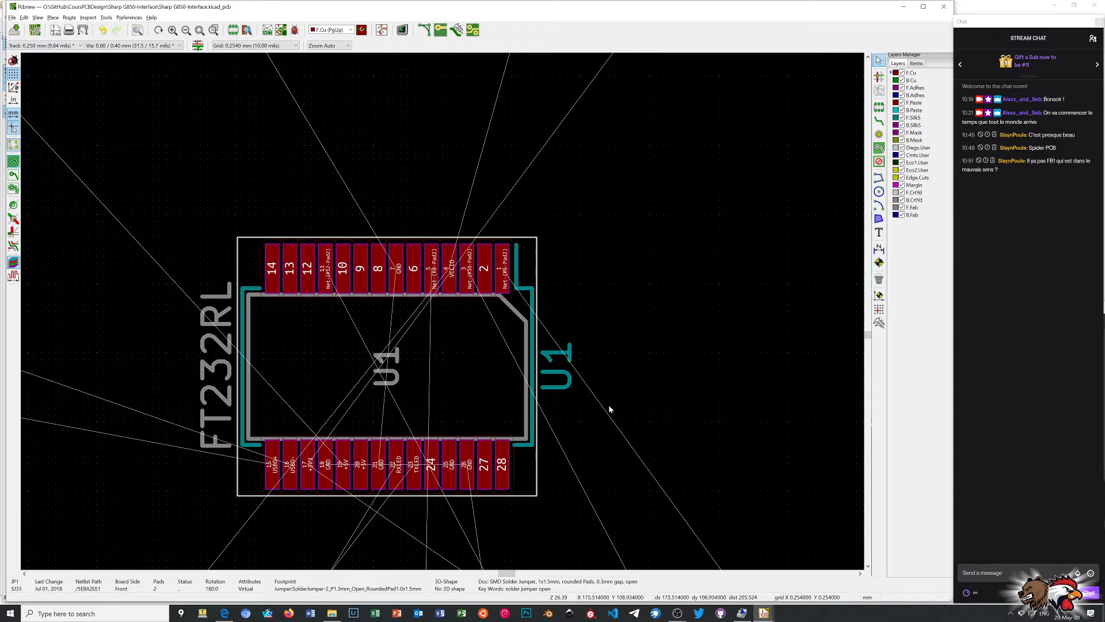
{"action": "scroll", "coordinate": [612, 407], "scroll_direction": "down", "scroll_amount": 1}
{"action": "scroll", "coordinate": [444, 308], "scroll_direction": "down", "scroll_amount": 3}
{"action": "scroll", "coordinate": [443, 315], "scroll_direction": "up", "scroll_amount": 3}
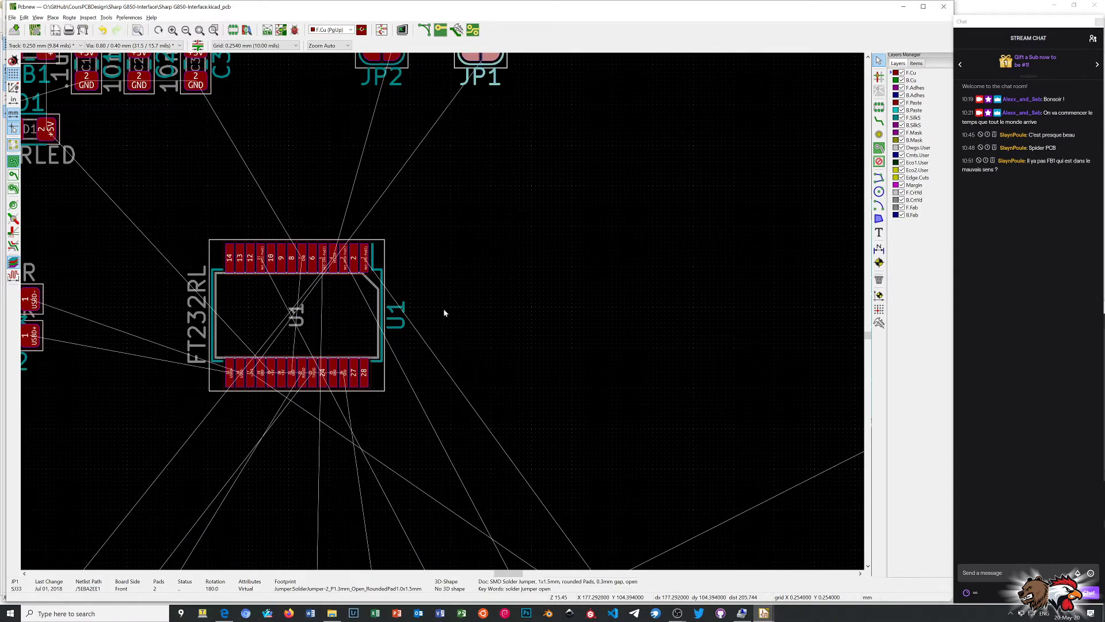
{"action": "scroll", "coordinate": [444, 313], "scroll_direction": "down", "scroll_amount": 1}
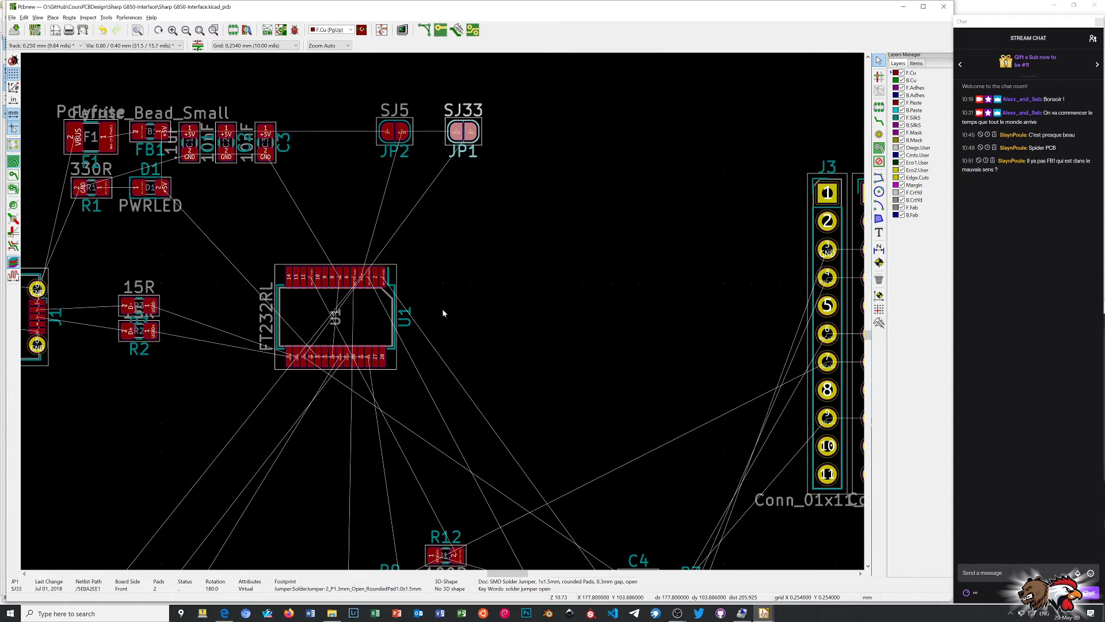
{"action": "scroll", "coordinate": [443, 313], "scroll_direction": "down", "scroll_amount": 1}
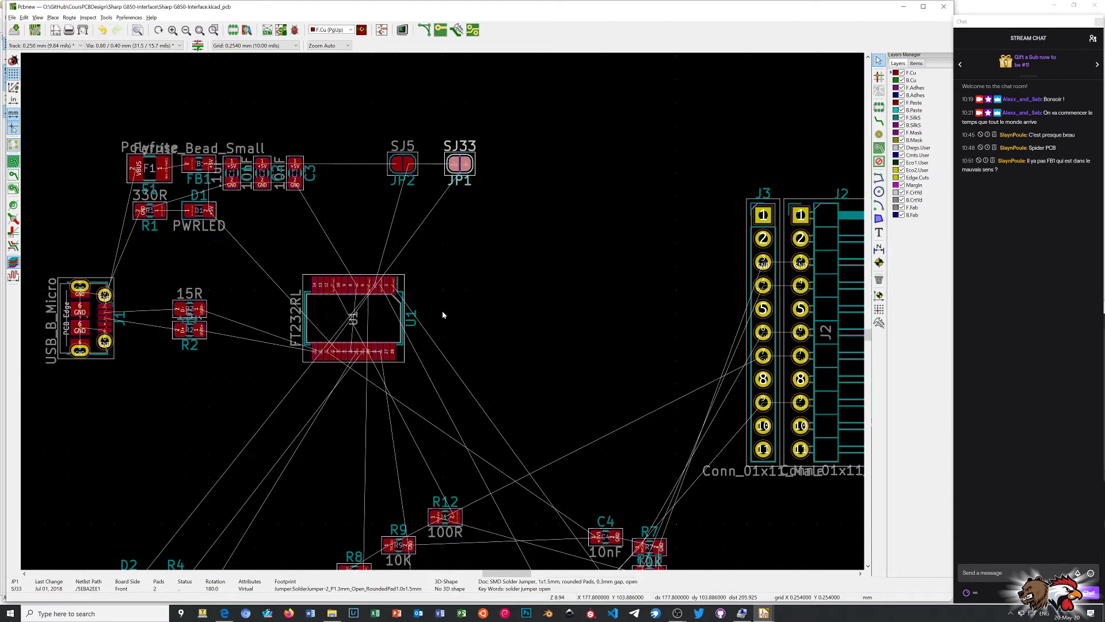
{"action": "scroll", "coordinate": [443, 315], "scroll_direction": "down", "scroll_amount": 1}
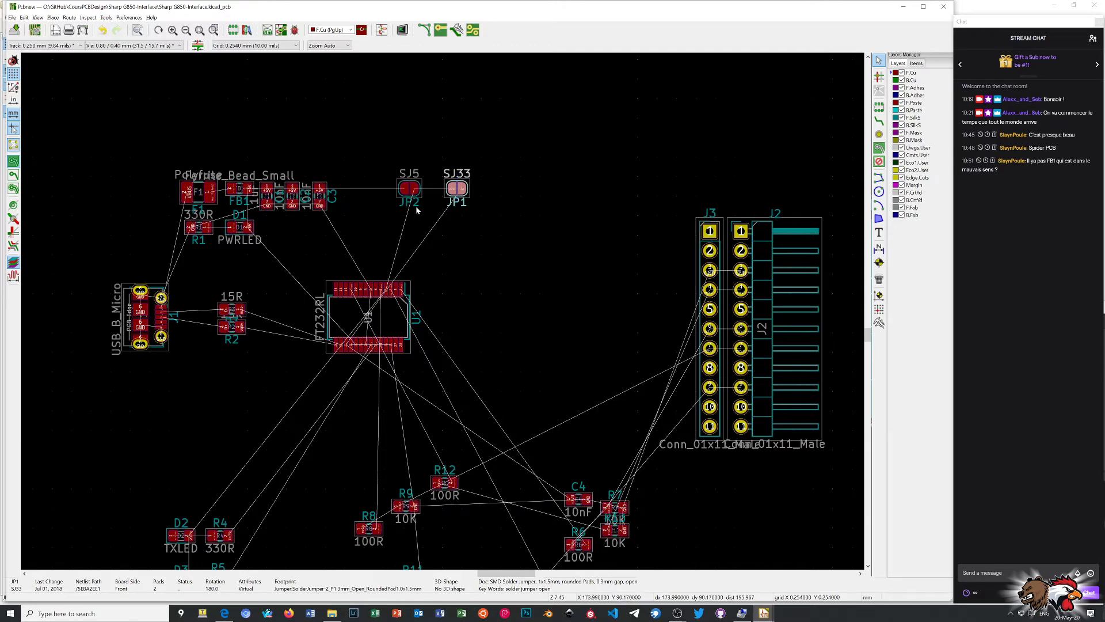
{"action": "scroll", "coordinate": [442, 312], "scroll_direction": "up", "scroll_amount": 1}
{"action": "scroll", "coordinate": [443, 313], "scroll_direction": "up", "scroll_amount": 2}
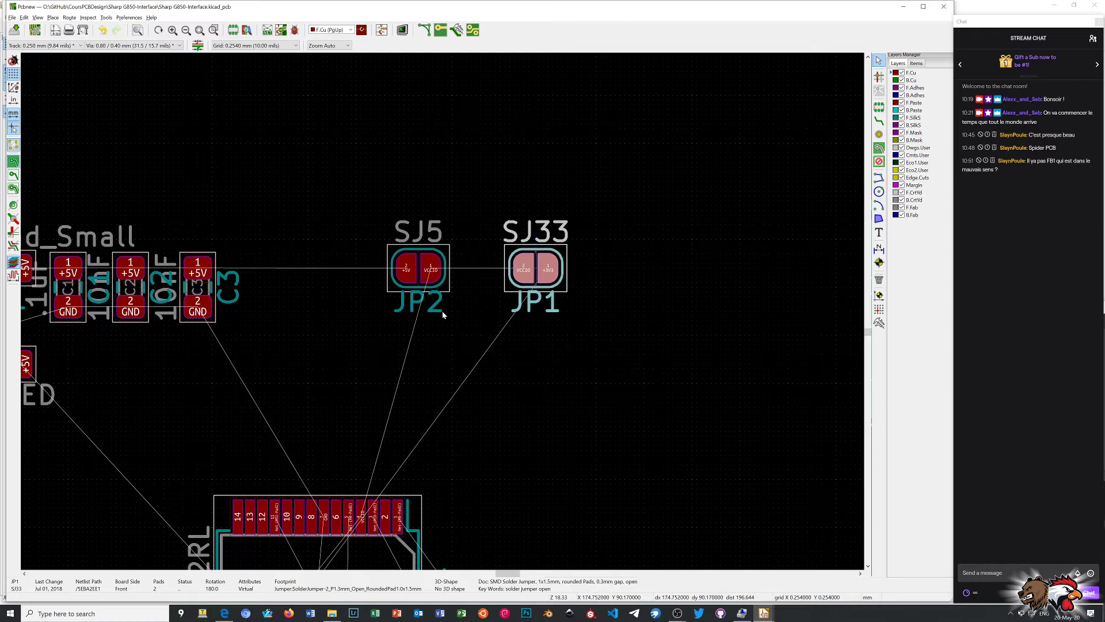
Move 100R resistor R8 up between U1 and J3, level with J3's pin 7
{"action": "scroll", "coordinate": [442, 313], "scroll_direction": "down", "scroll_amount": 1}
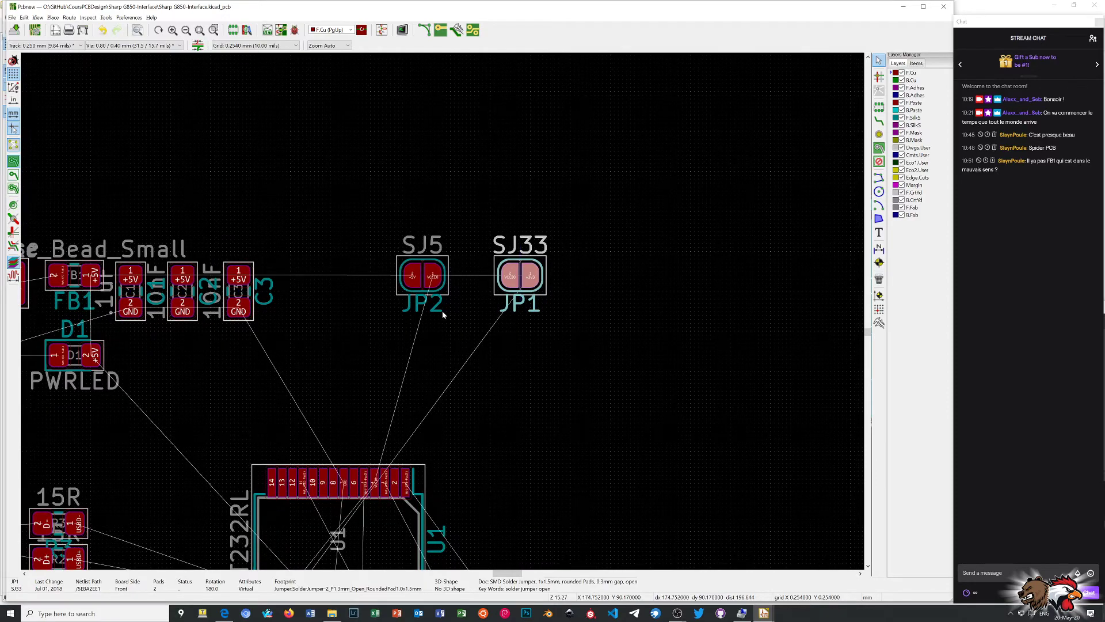
{"action": "scroll", "coordinate": [443, 314], "scroll_direction": "down", "scroll_amount": 1}
{"action": "scroll", "coordinate": [443, 314], "scroll_direction": "down", "scroll_amount": 4}
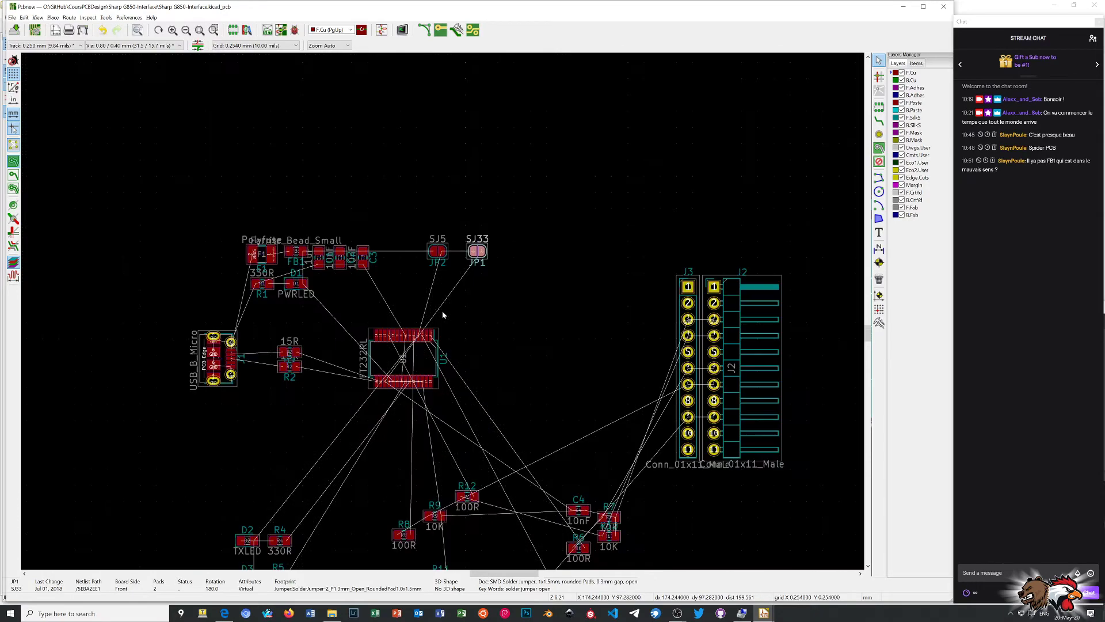
{"action": "scroll", "coordinate": [443, 314], "scroll_direction": "down", "scroll_amount": 1}
{"action": "scroll", "coordinate": [443, 315], "scroll_direction": "down", "scroll_amount": 2}
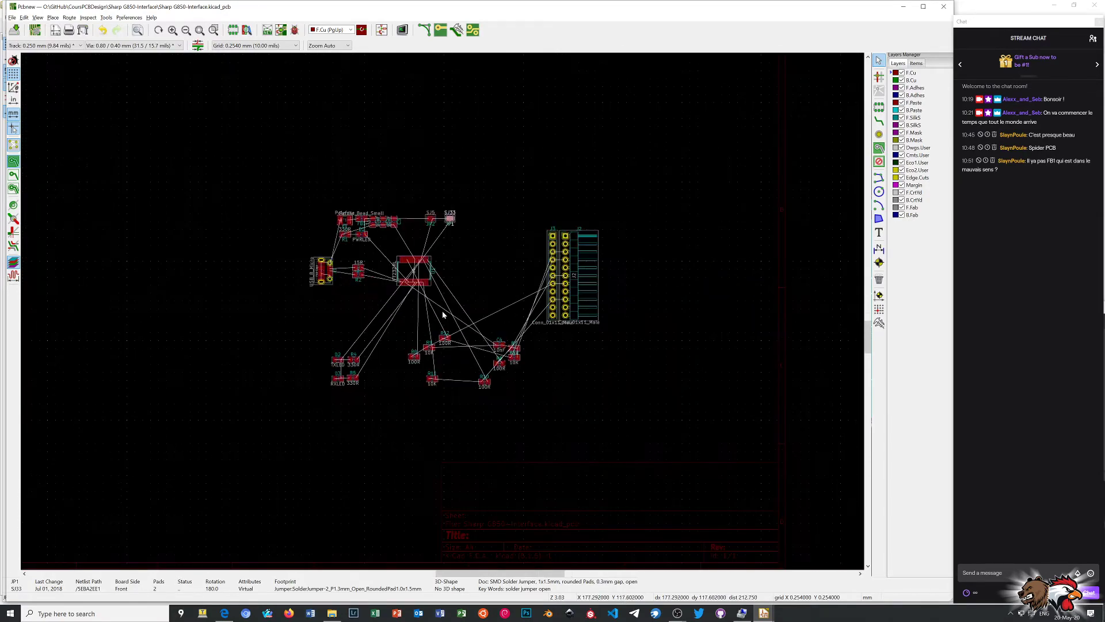
{"action": "scroll", "coordinate": [443, 314], "scroll_direction": "up", "scroll_amount": 3}
{"action": "scroll", "coordinate": [443, 315], "scroll_direction": "up", "scroll_amount": 3}
{"action": "scroll", "coordinate": [443, 314], "scroll_direction": "down", "scroll_amount": 1}
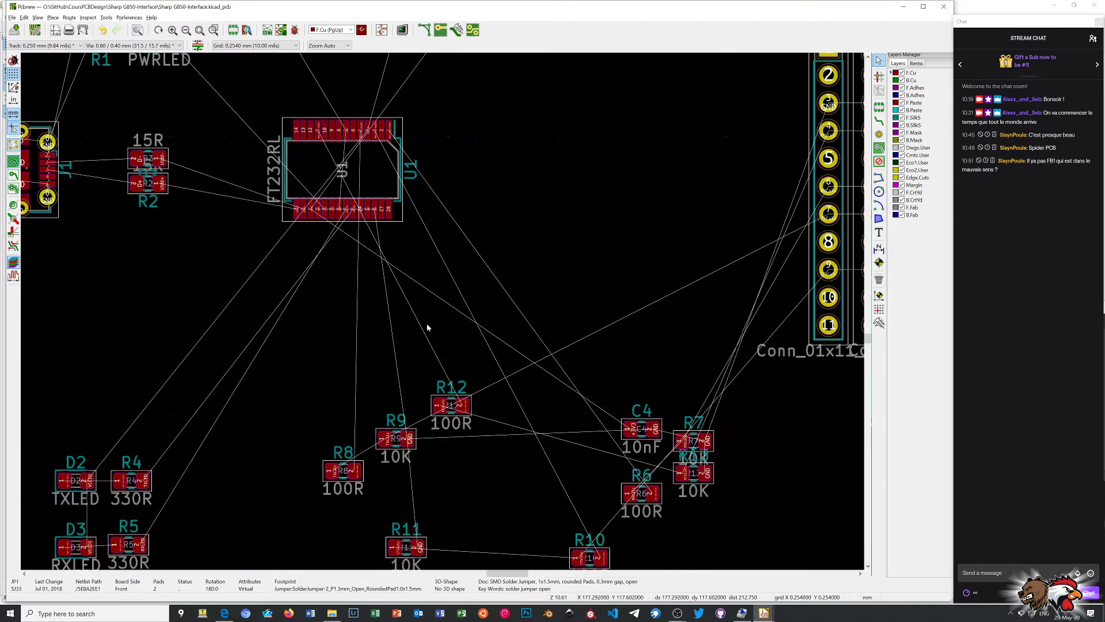
{"action": "left_click", "coordinate": [344, 478]}
{"action": "mouse_move", "coordinate": [343, 478]}
{"action": "left_mouse_down"}
{"action": "mouse_move", "coordinate": [587, 137]}
{"action": "mouse_move", "coordinate": [582, 148]}
{"action": "mouse_move", "coordinate": [604, 156]}
{"action": "mouse_move", "coordinate": [641, 217]}
{"action": "mouse_move", "coordinate": [678, 217]}
{"action": "left_mouse_up"}
Move resistor R6 up just above and right of R8
{"action": "scroll", "coordinate": [658, 236], "scroll_direction": "up", "scroll_amount": 1}
{"action": "scroll", "coordinate": [444, 314], "scroll_direction": "down", "scroll_amount": 1}
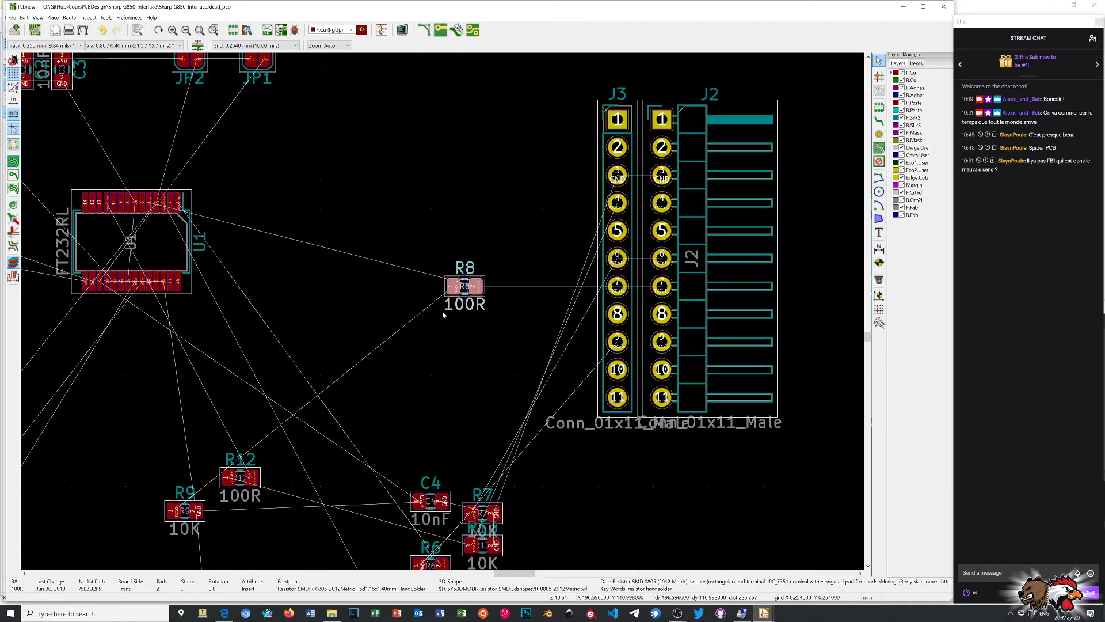
{"action": "scroll", "coordinate": [424, 414], "scroll_direction": "down", "scroll_amount": 1}
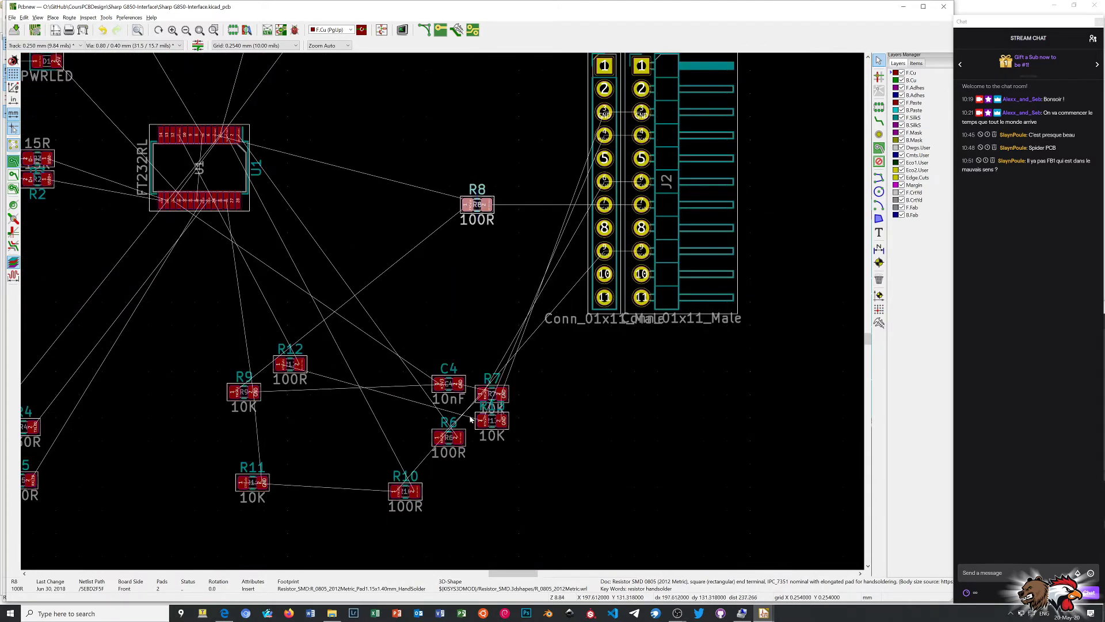
{"action": "left_click", "coordinate": [456, 439]}
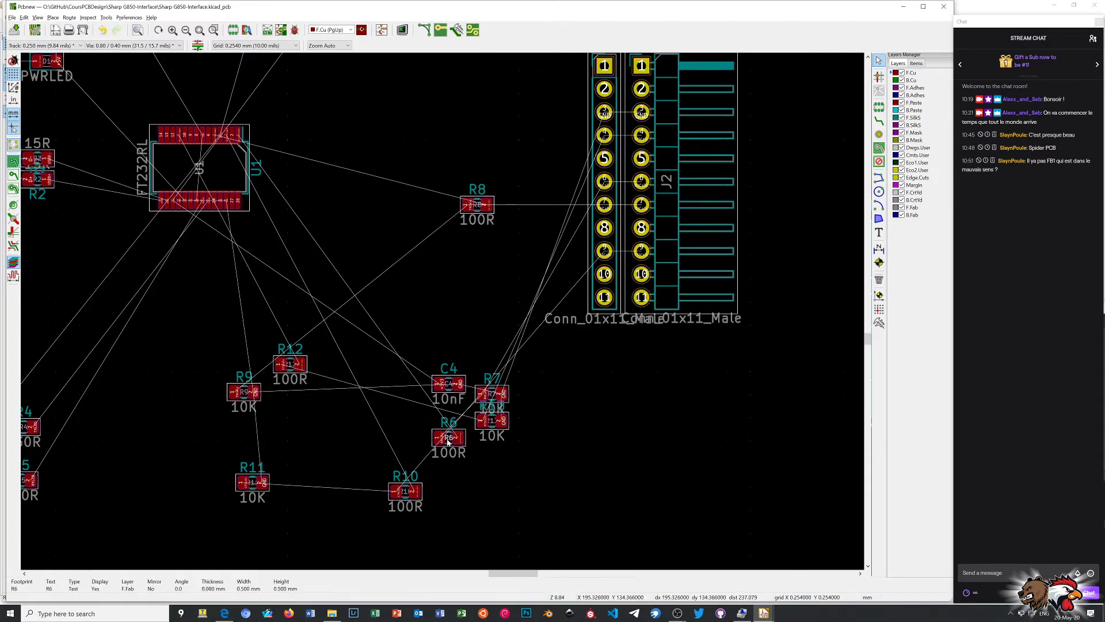
{"action": "left_click_drag", "start_coordinate": [448, 442], "coordinate": [452, 444]}
{"action": "left_click", "coordinate": [23, 17]}
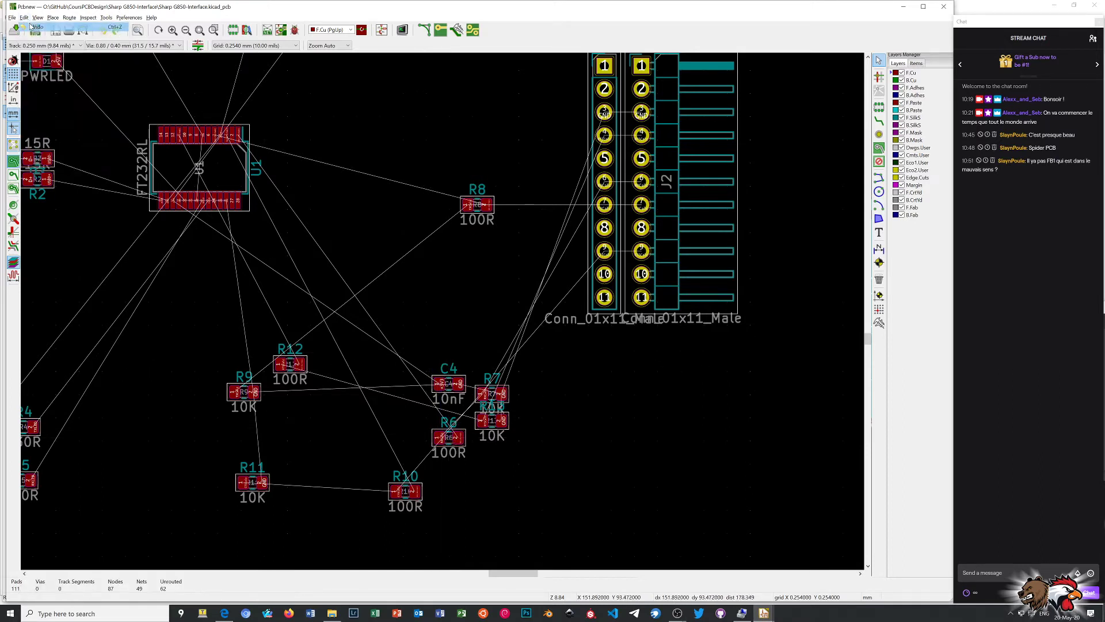
{"action": "mouse_move", "coordinate": [461, 433]}
{"action": "left_mouse_down"}
{"action": "mouse_move", "coordinate": [427, 218]}
{"action": "mouse_move", "coordinate": [511, 177]}
{"action": "mouse_move", "coordinate": [525, 186]}
{"action": "left_mouse_up"}
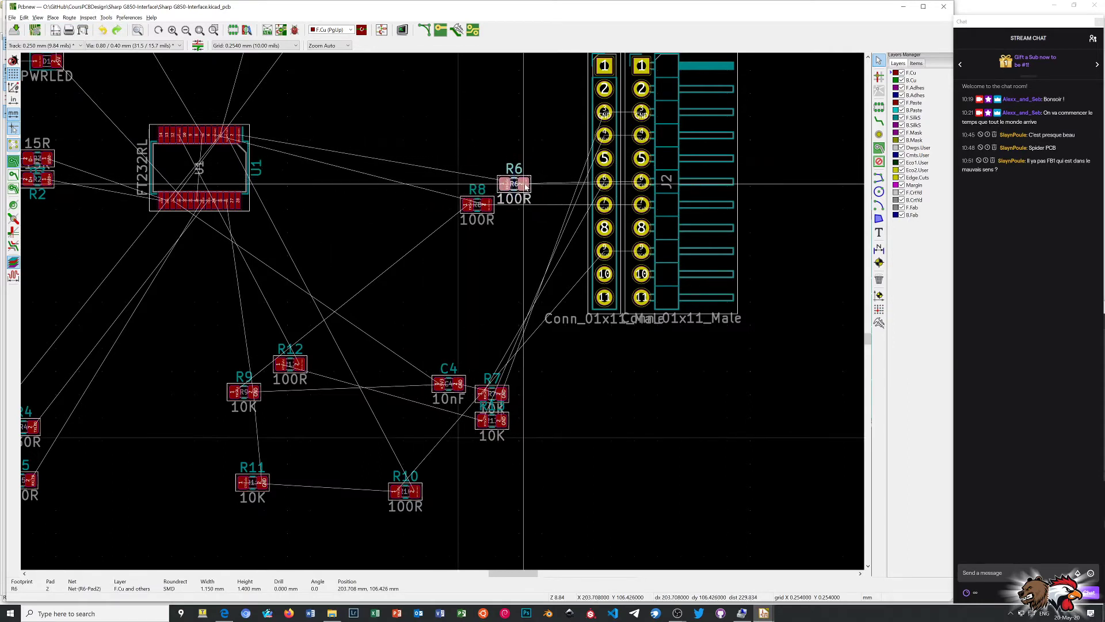
{"action": "left_click_drag", "start_coordinate": [526, 186], "coordinate": [528, 184]}
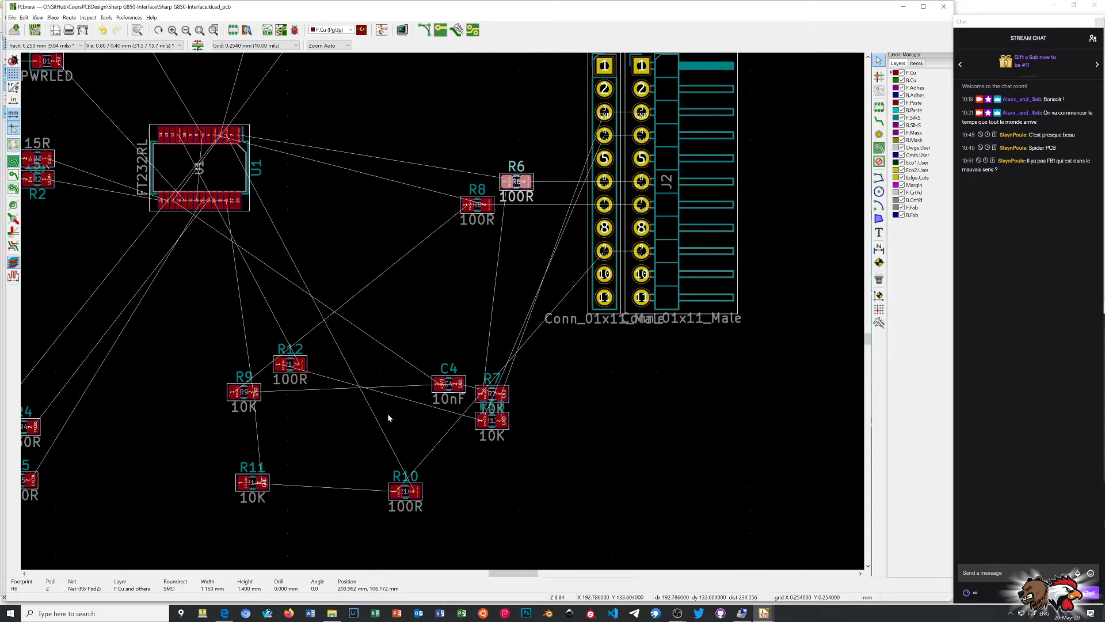
Rotate resistor R12 and place it near J3's top pins, above R6
{"action": "left_click", "coordinate": [300, 366]}
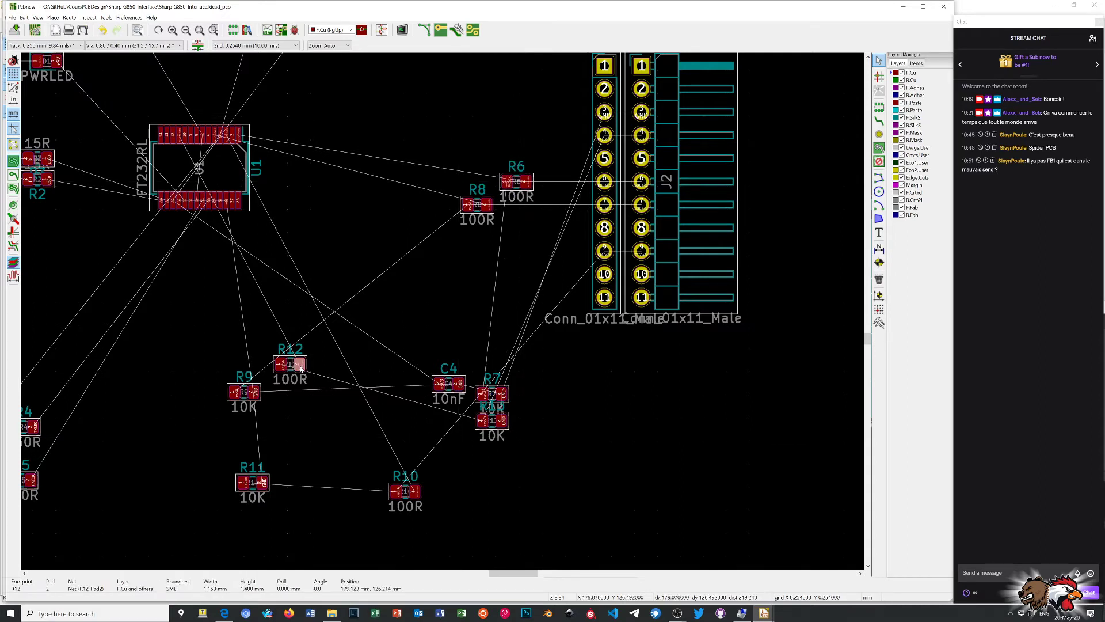
{"action": "mouse_move", "coordinate": [300, 369]}
{"action": "left_mouse_down"}
{"action": "mouse_move", "coordinate": [426, 281]}
{"action": "mouse_move", "coordinate": [480, 267]}
{"action": "left_mouse_up"}
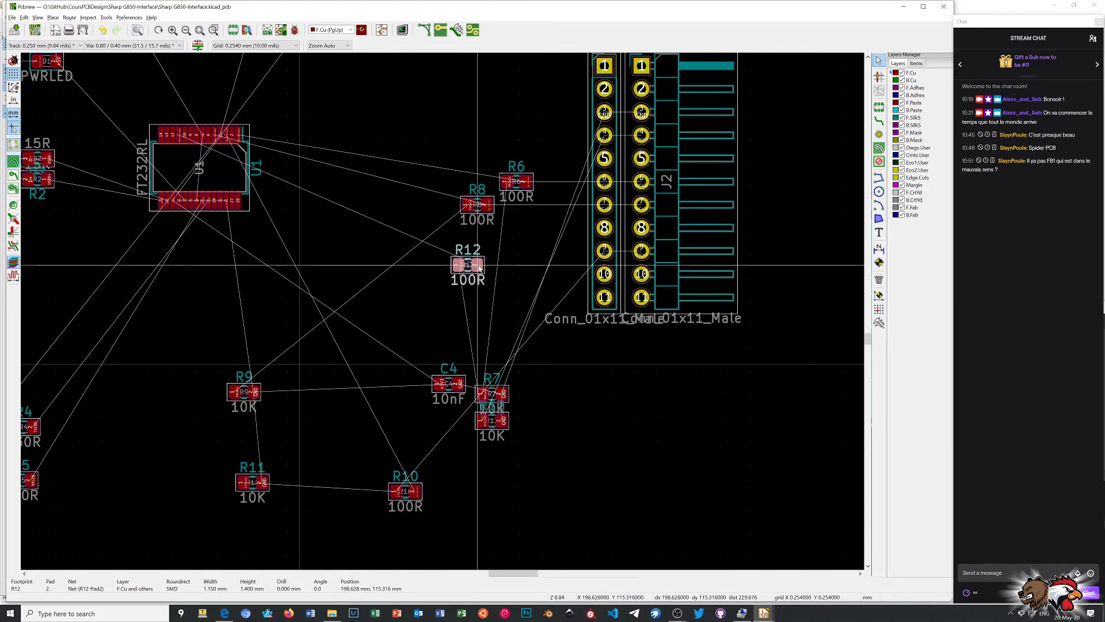
{"action": "left_click_drag", "start_coordinate": [479, 266], "coordinate": [464, 271]}
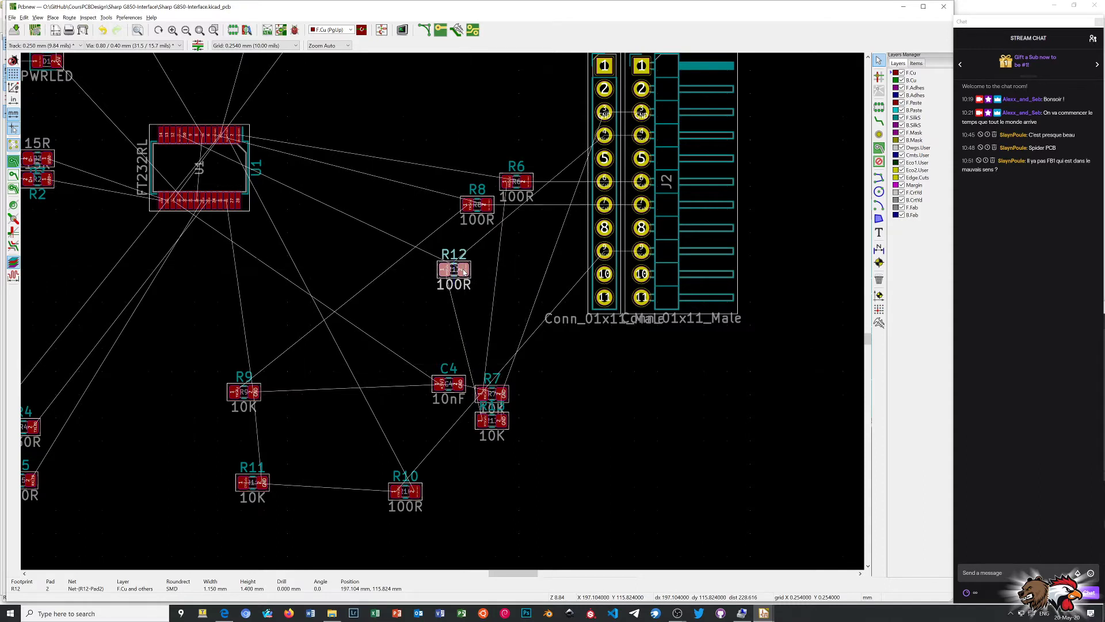
{"action": "key", "text": "r"}
{"action": "key", "text": "r"}
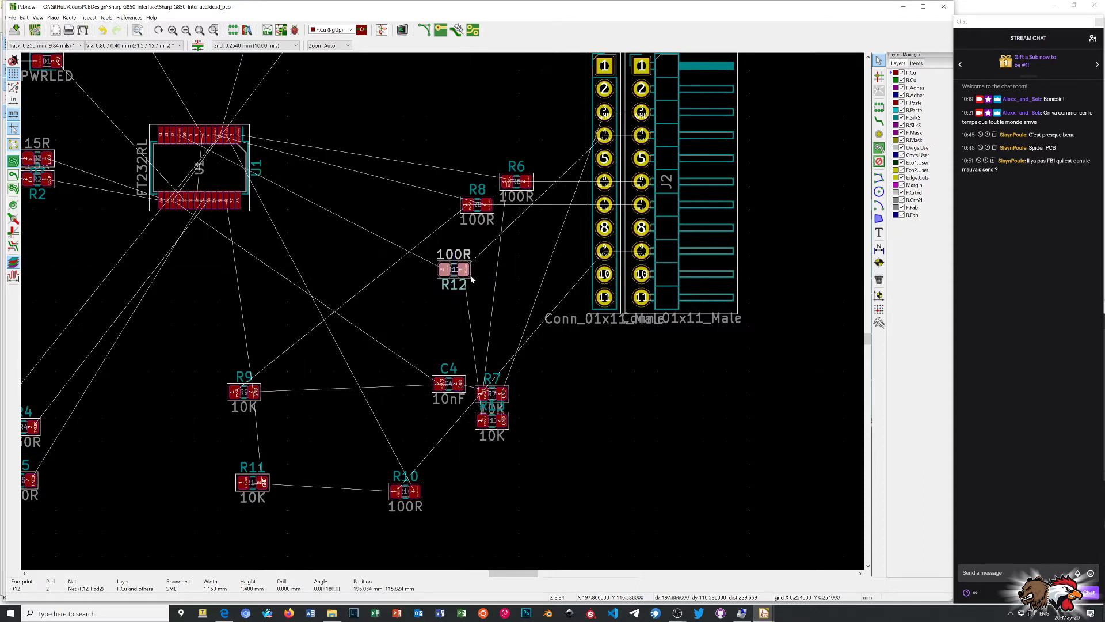
{"action": "left_click_drag", "start_coordinate": [463, 273], "coordinate": [535, 138]}
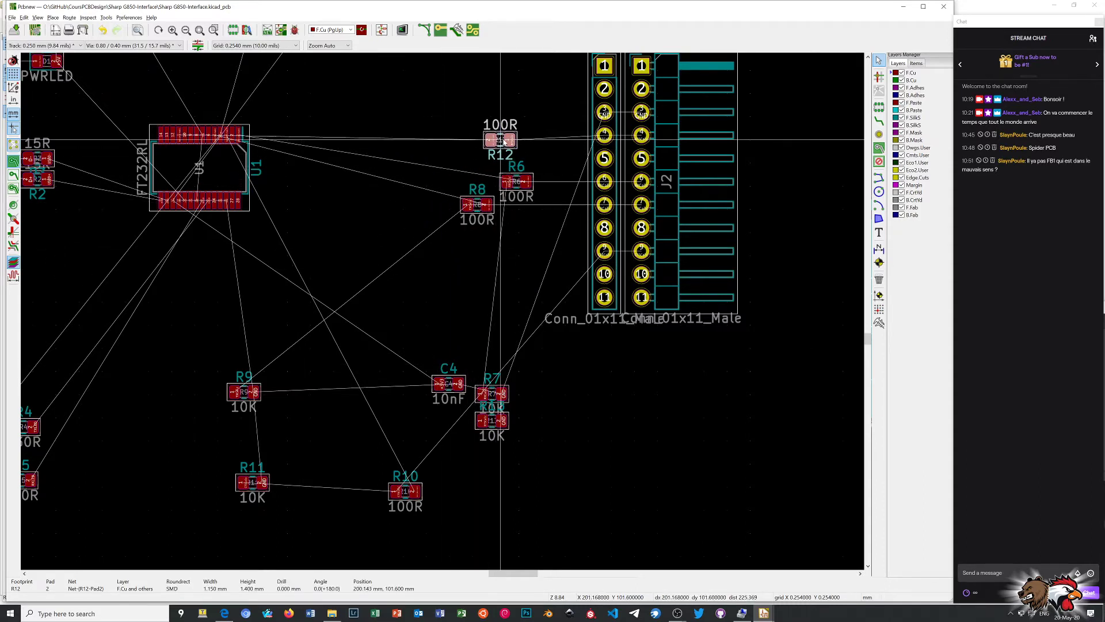
{"action": "left_click_drag", "start_coordinate": [535, 138], "coordinate": [536, 136]}
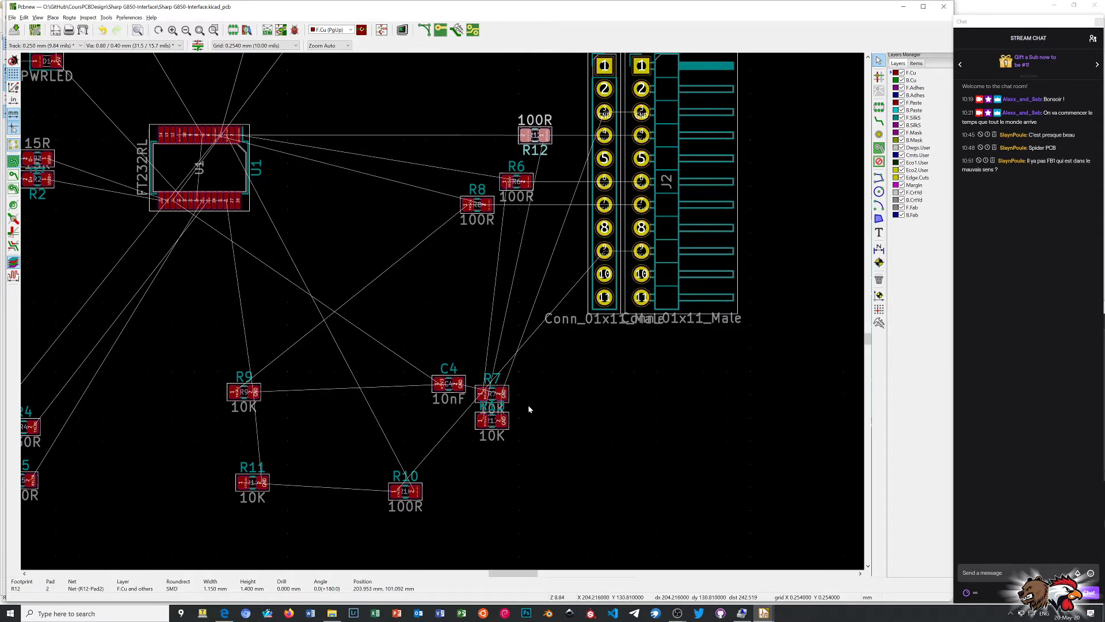
Move resistor R10 up beside J3, just below R8
{"action": "scroll", "coordinate": [503, 409], "scroll_direction": "up", "scroll_amount": 2}
{"action": "scroll", "coordinate": [444, 314], "scroll_direction": "up", "scroll_amount": 2}
{"action": "scroll", "coordinate": [444, 313], "scroll_direction": "up", "scroll_amount": 1}
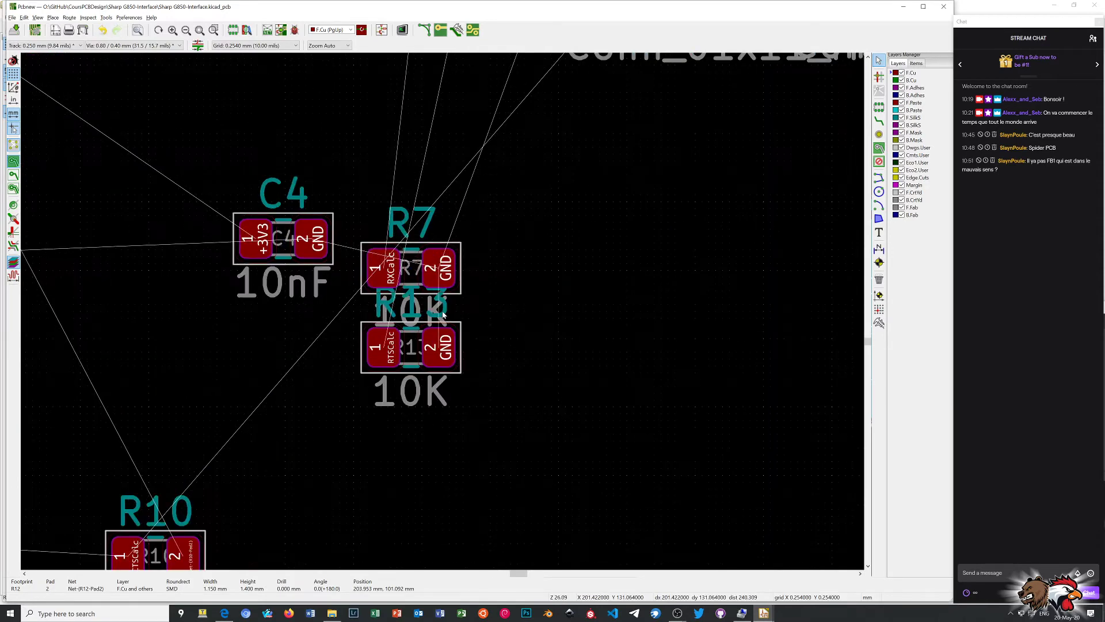
{"action": "scroll", "coordinate": [443, 313], "scroll_direction": "down", "scroll_amount": 7}
{"action": "scroll", "coordinate": [443, 314], "scroll_direction": "up", "scroll_amount": 10}
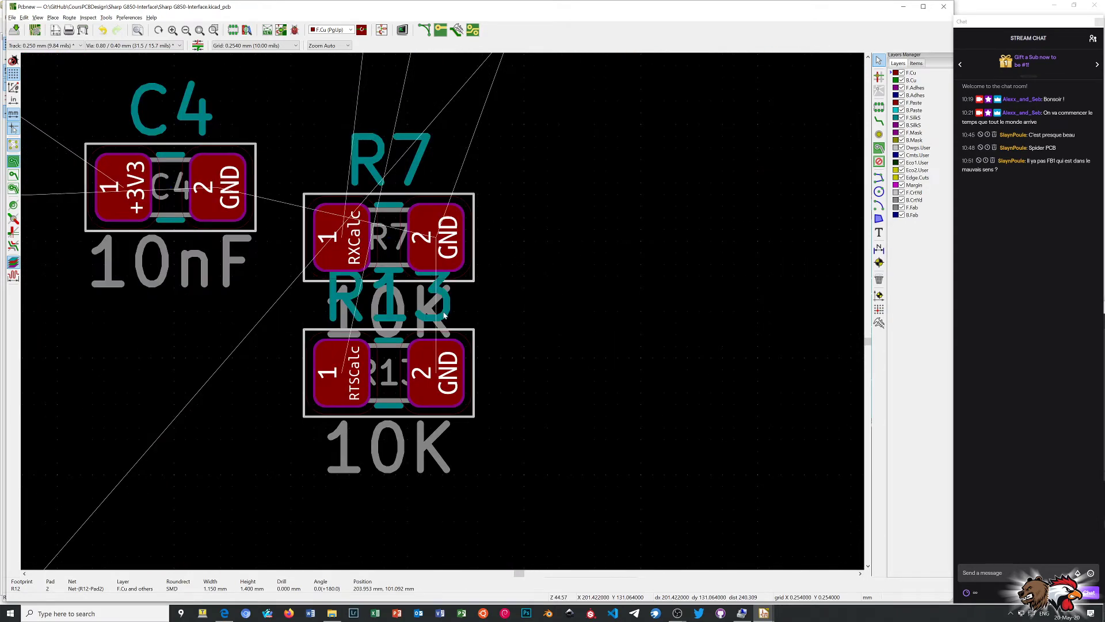
{"action": "scroll", "coordinate": [443, 314], "scroll_direction": "down", "scroll_amount": 7}
{"action": "scroll", "coordinate": [443, 313], "scroll_direction": "up", "scroll_amount": 1}
{"action": "scroll", "coordinate": [443, 313], "scroll_direction": "down", "scroll_amount": 2}
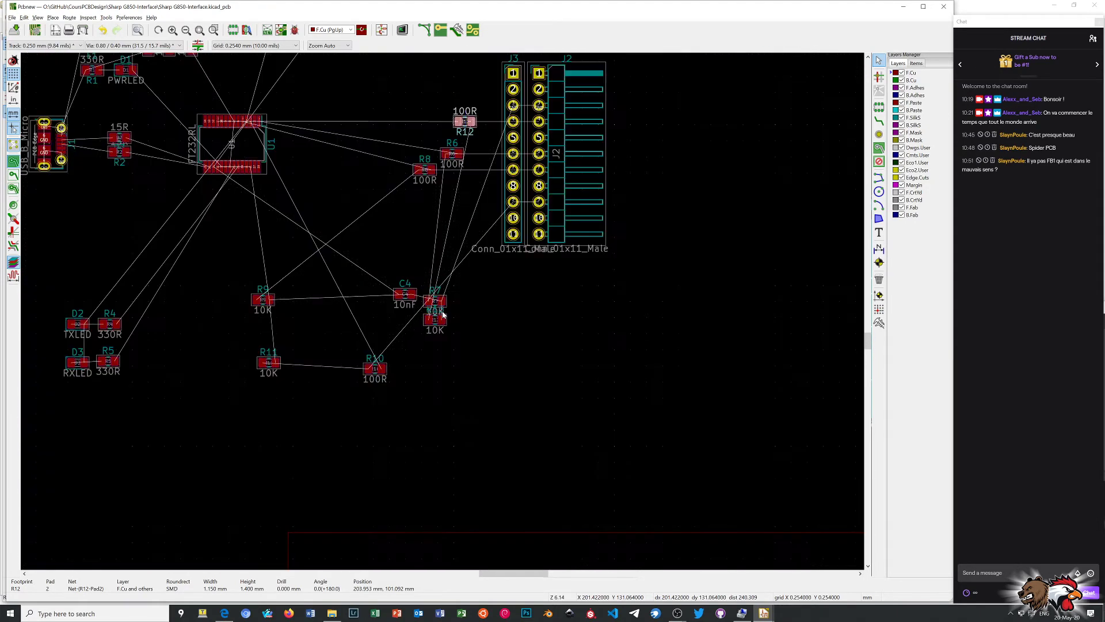
{"action": "mouse_move", "coordinate": [374, 369]}
{"action": "left_mouse_down"}
{"action": "mouse_move", "coordinate": [369, 342]}
{"action": "mouse_move", "coordinate": [410, 259]}
{"action": "mouse_move", "coordinate": [447, 232]}
{"action": "left_mouse_up"}
Rotate R10 by 180° so its value sits above it
{"action": "scroll", "coordinate": [446, 232], "scroll_direction": "up", "scroll_amount": 3}
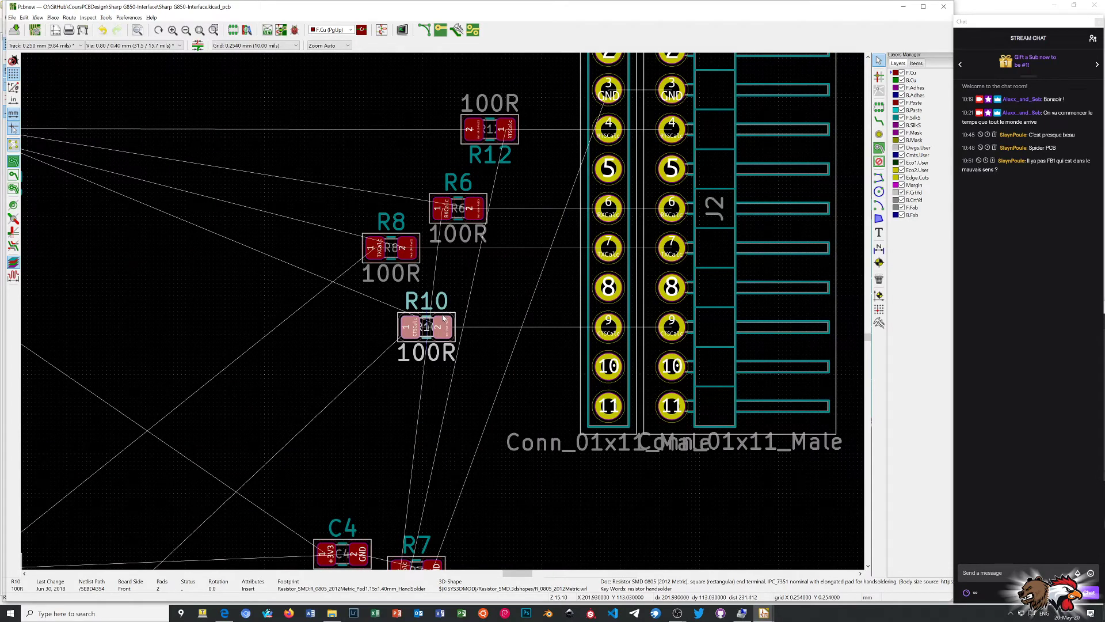
{"action": "scroll", "coordinate": [444, 315], "scroll_direction": "down", "scroll_amount": 3}
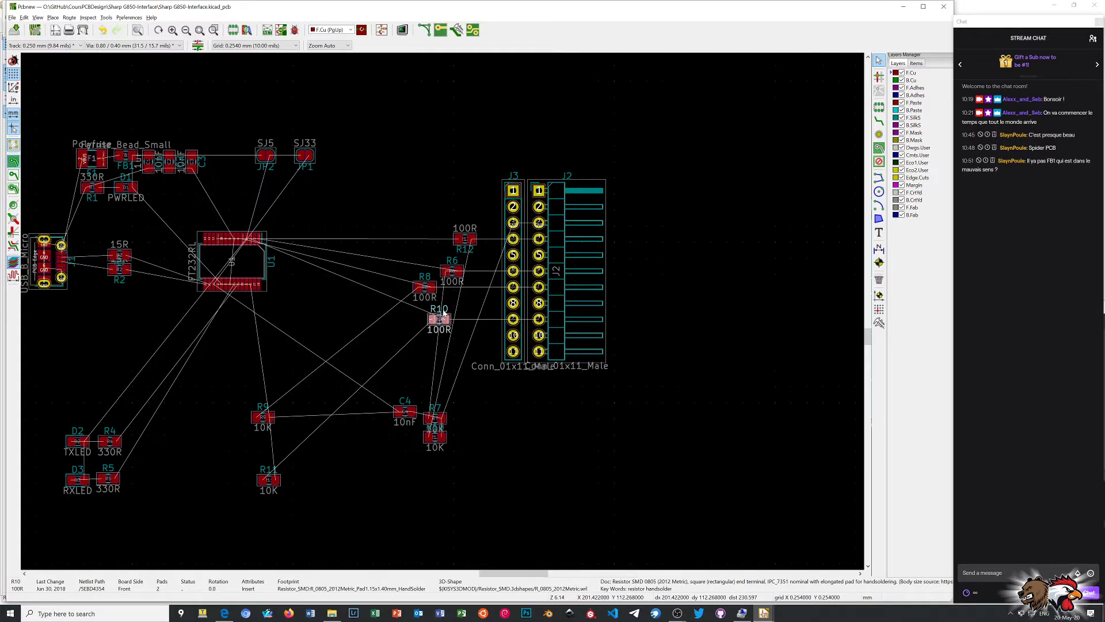
{"action": "left_click", "coordinate": [433, 292]}
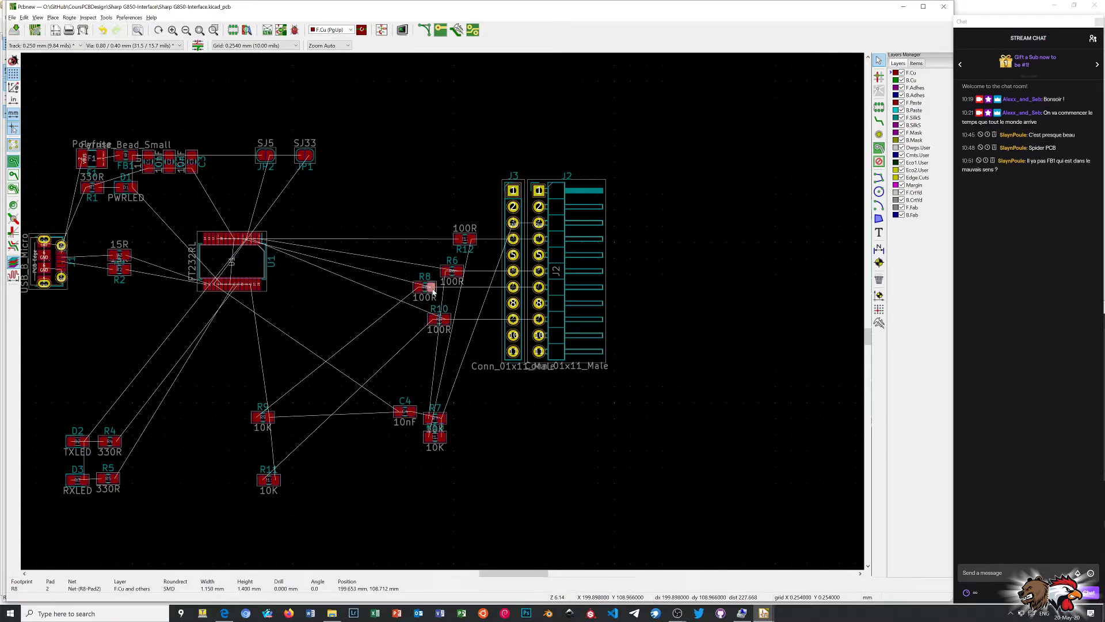
{"action": "left_click", "coordinate": [440, 324]}
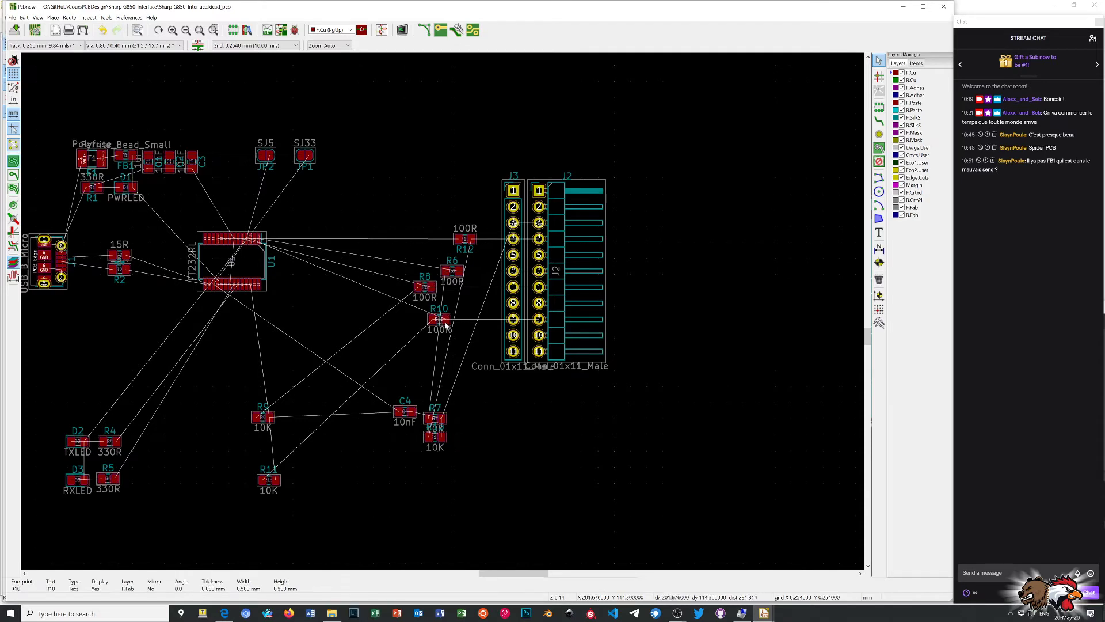
{"action": "left_click", "coordinate": [447, 326]}
{"action": "key", "text": "r"}
{"action": "key", "text": "r"}
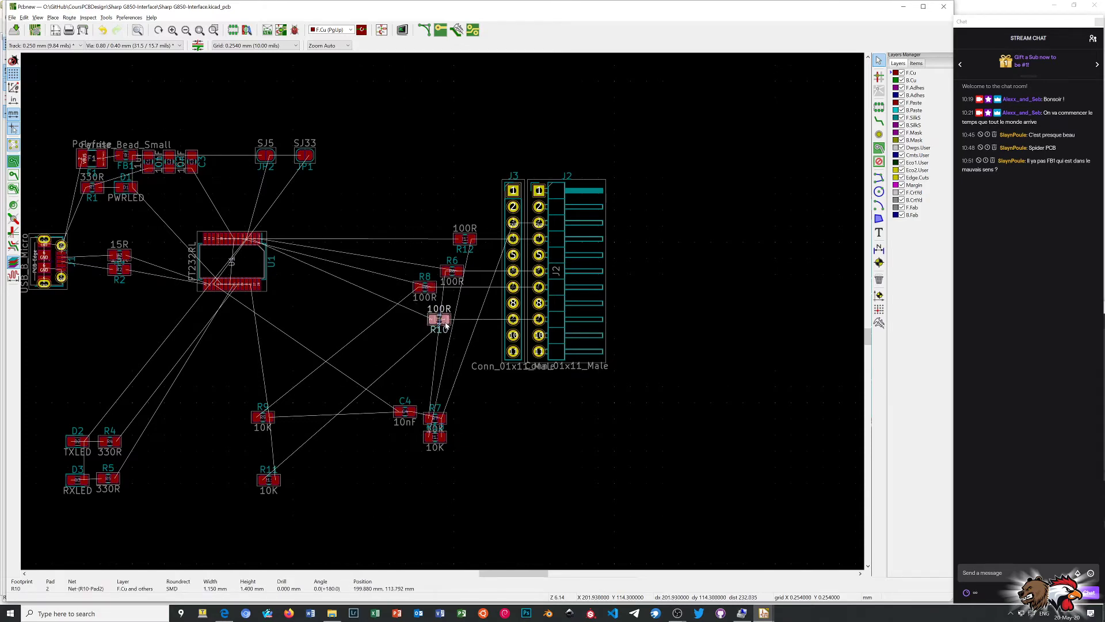
Find R8 with the T command and rotate it to match the other resistors
{"action": "scroll", "coordinate": [426, 333], "scroll_direction": "up", "scroll_amount": 1}
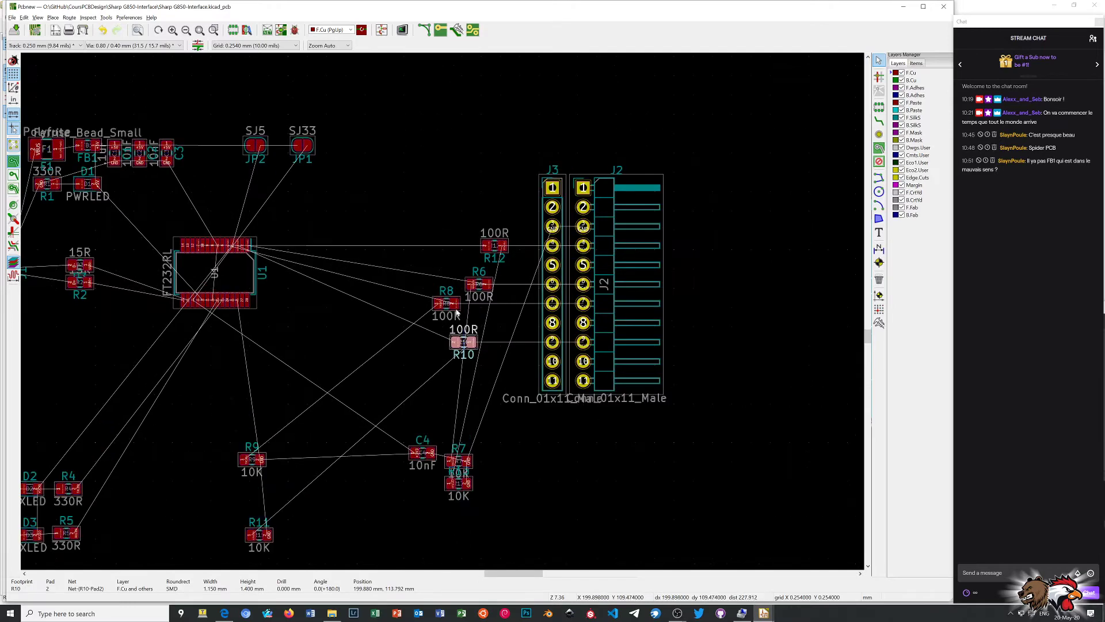
{"action": "type", "text": "tR8"}
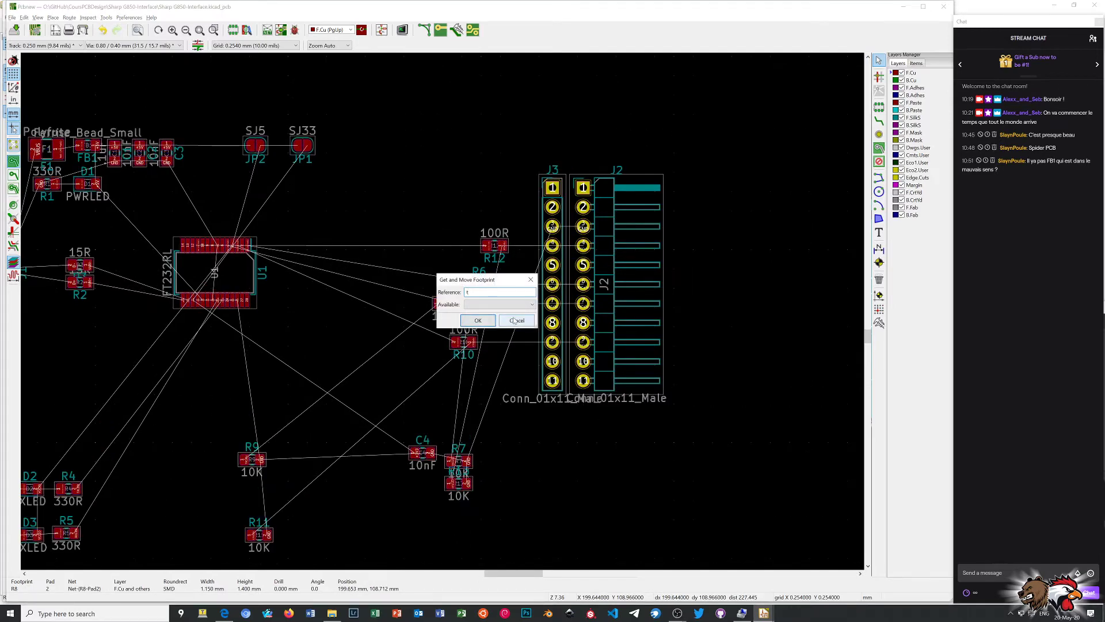
{"action": "key", "text": "Return"}
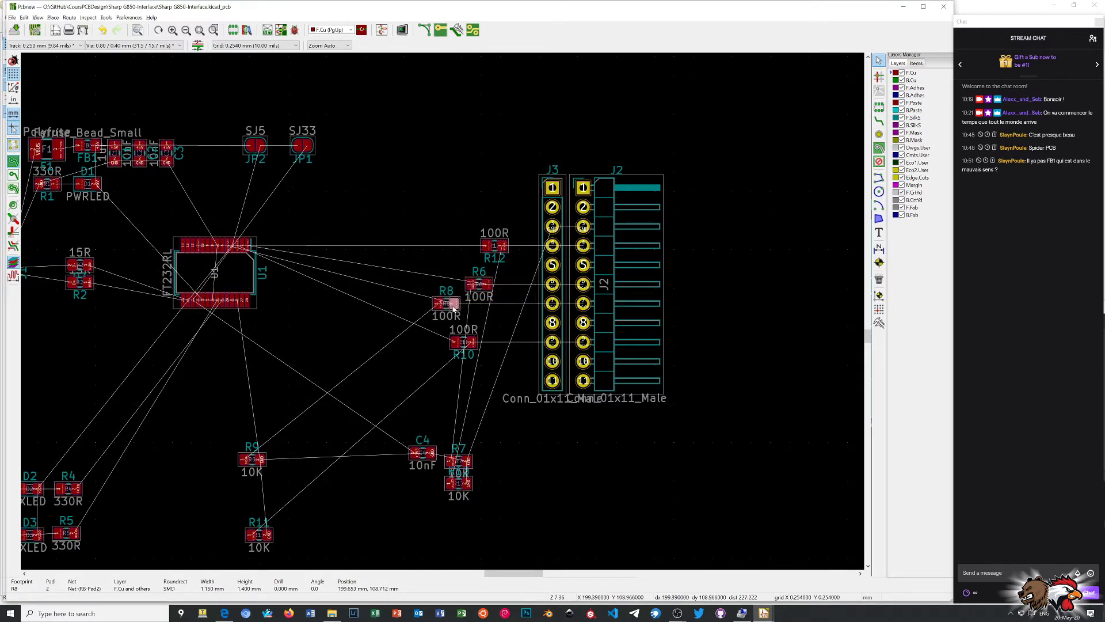
{"action": "key", "text": "r"}
{"action": "key", "text": "r"}
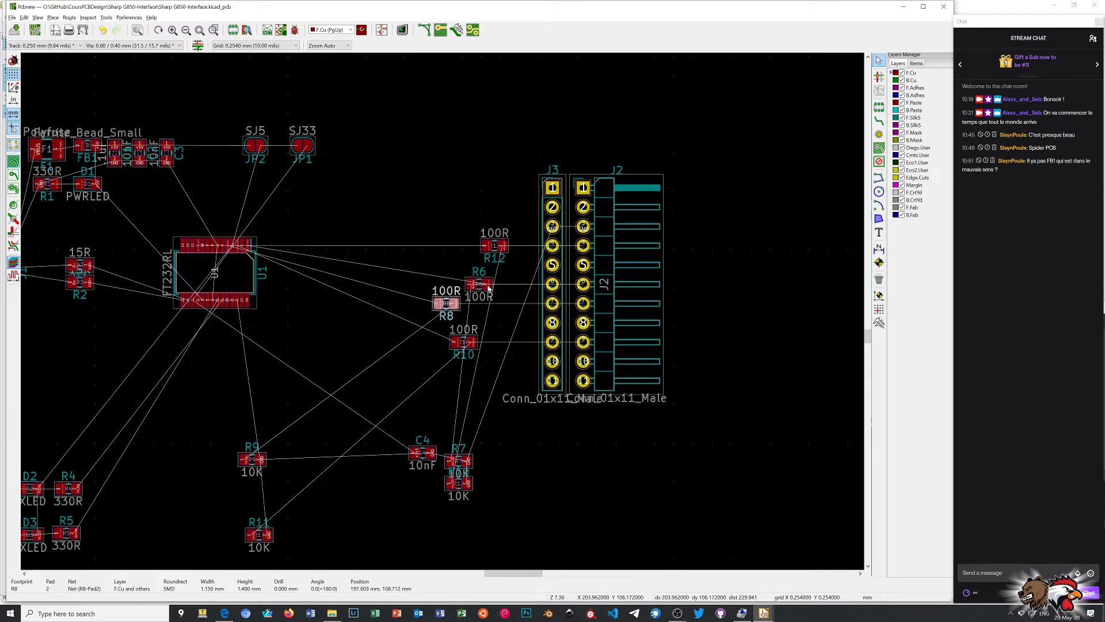
{"action": "left_click", "coordinate": [488, 287]}
{"action": "key", "text": "r"}
{"action": "key", "text": "r"}
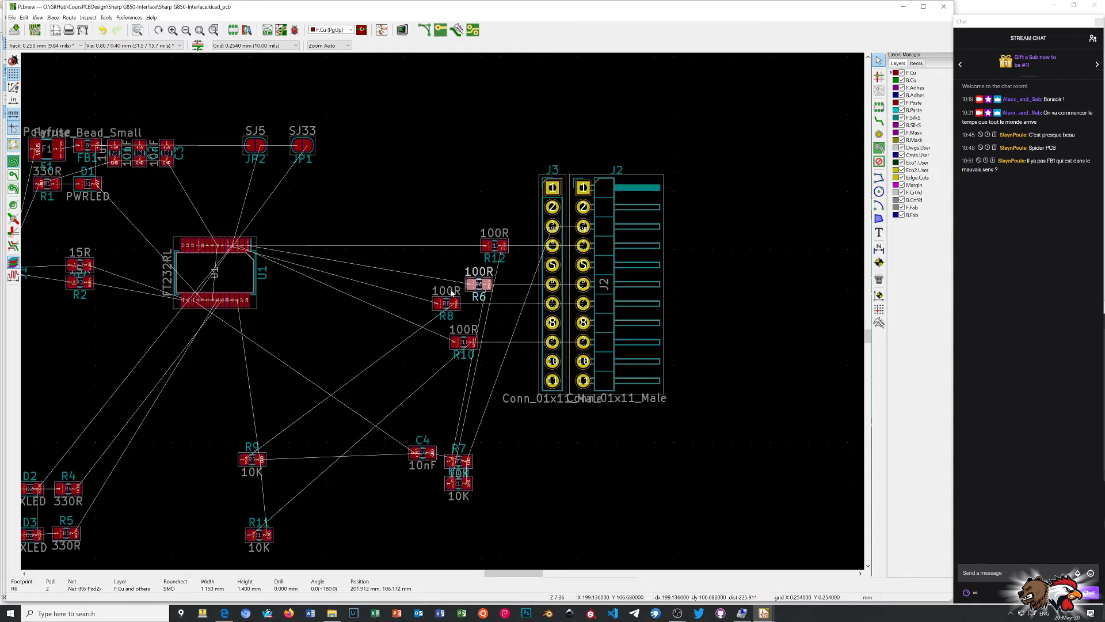
Line R8, R10 and R12 up in one vertical column with R6
{"action": "scroll", "coordinate": [443, 315], "scroll_direction": "up", "scroll_amount": 3}
{"action": "scroll", "coordinate": [444, 315], "scroll_direction": "up", "scroll_amount": 3}
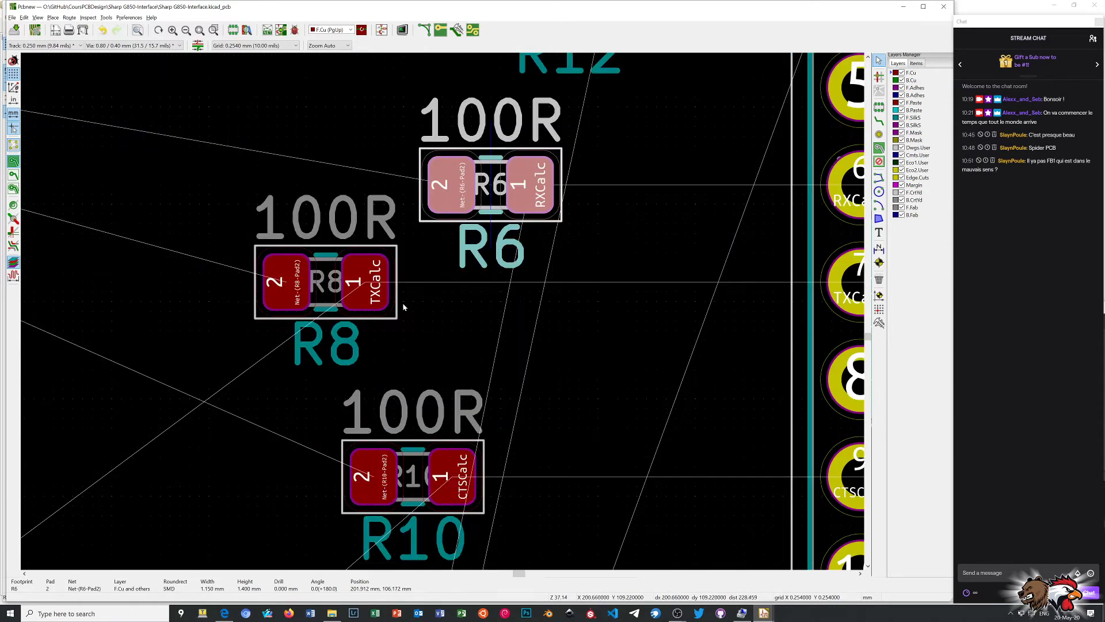
{"action": "left_click", "coordinate": [377, 291]}
{"action": "left_click_drag", "start_coordinate": [377, 291], "coordinate": [527, 288]}
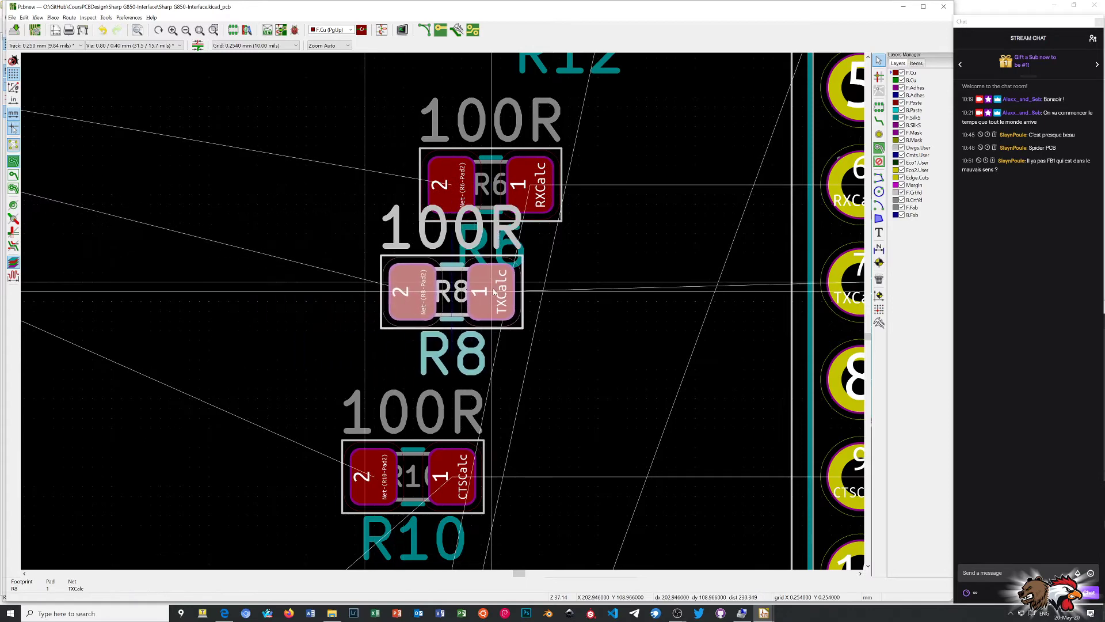
{"action": "scroll", "coordinate": [528, 288], "scroll_direction": "down", "scroll_amount": 1}
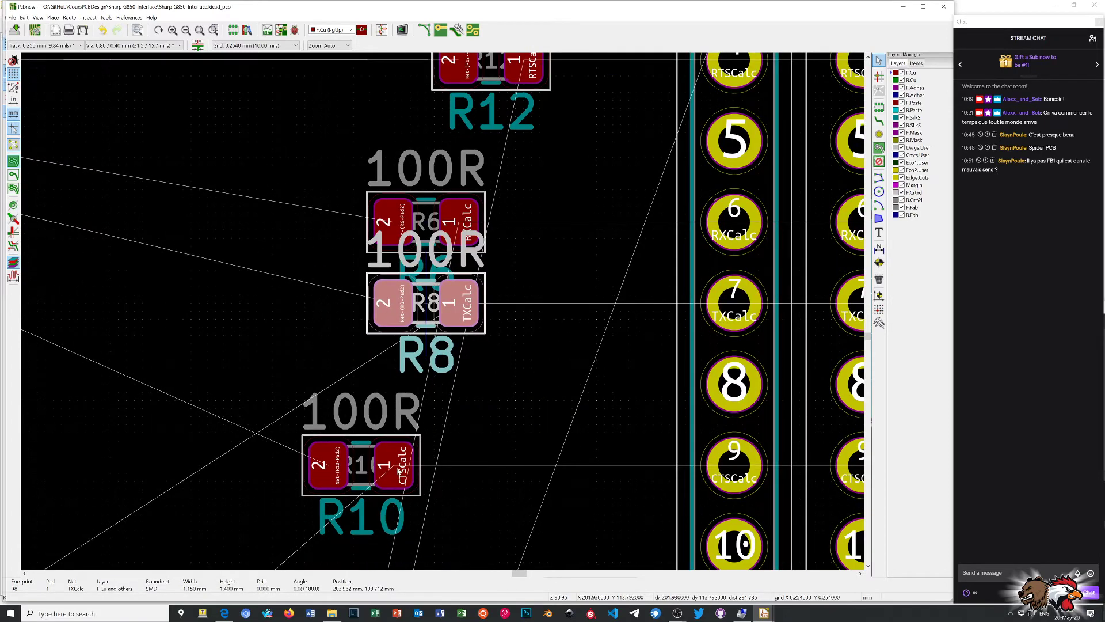
{"action": "left_click_drag", "start_coordinate": [399, 470], "coordinate": [463, 467]}
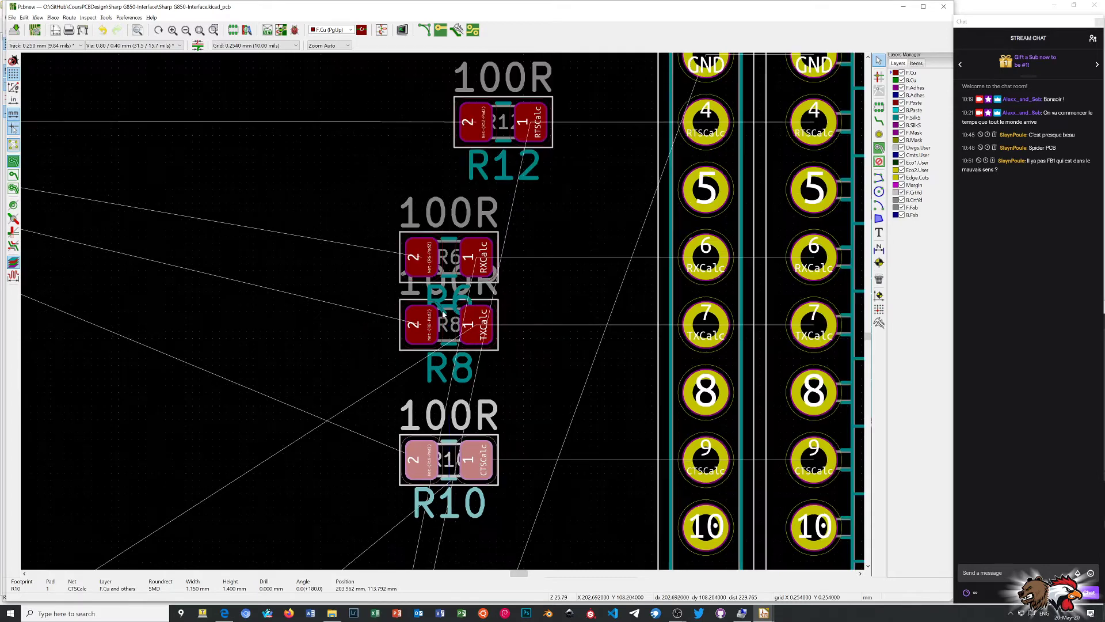
{"action": "scroll", "coordinate": [433, 251], "scroll_direction": "down", "scroll_amount": 1}
{"action": "left_click_drag", "start_coordinate": [537, 118], "coordinate": [483, 124]}
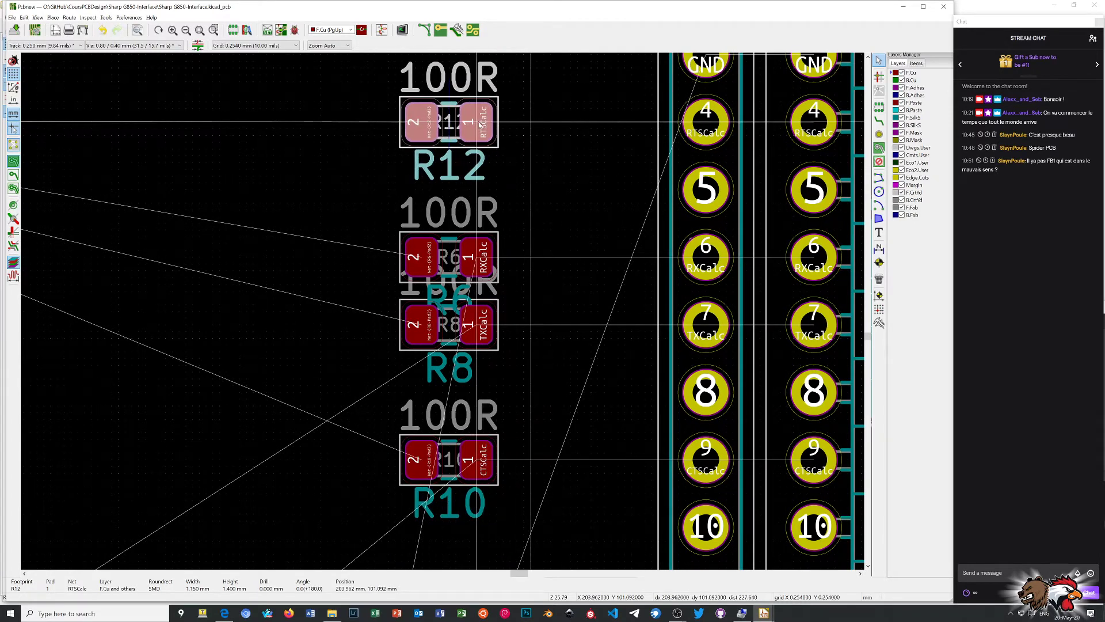
{"action": "scroll", "coordinate": [477, 186], "scroll_direction": "down", "scroll_amount": 1}
{"action": "scroll", "coordinate": [443, 315], "scroll_direction": "down", "scroll_amount": 4}
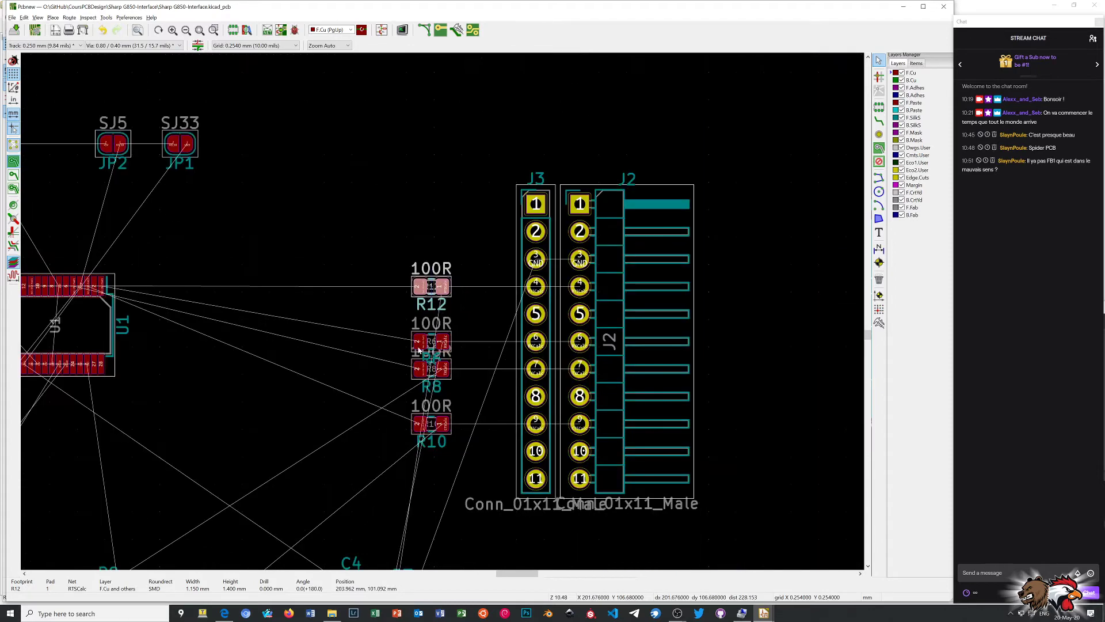
{"action": "scroll", "coordinate": [377, 402], "scroll_direction": "down", "scroll_amount": 1}
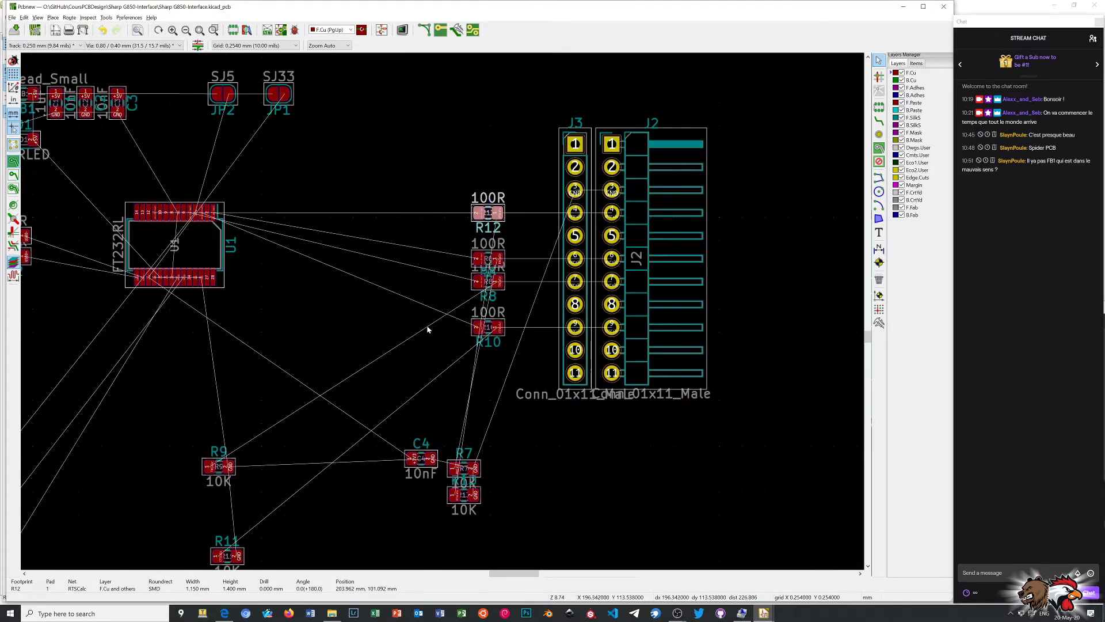
Shift the R12, R6, R8, R10 column left, midway between U1 and J3
{"action": "left_click_drag", "start_coordinate": [456, 189], "coordinate": [525, 370]}
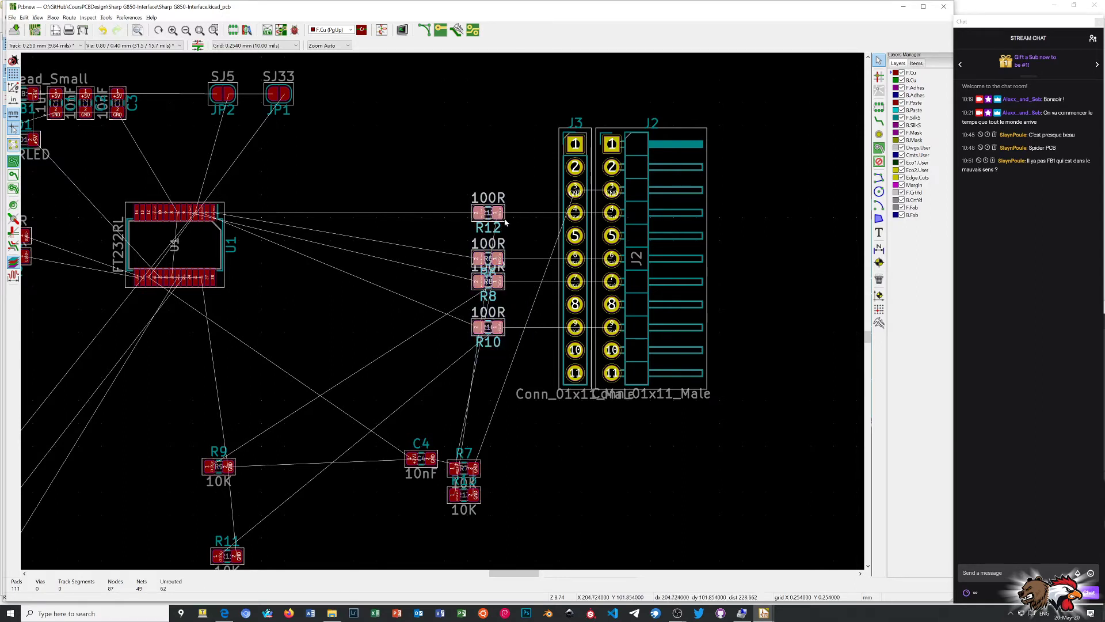
{"action": "left_click_drag", "start_coordinate": [498, 215], "coordinate": [410, 215]}
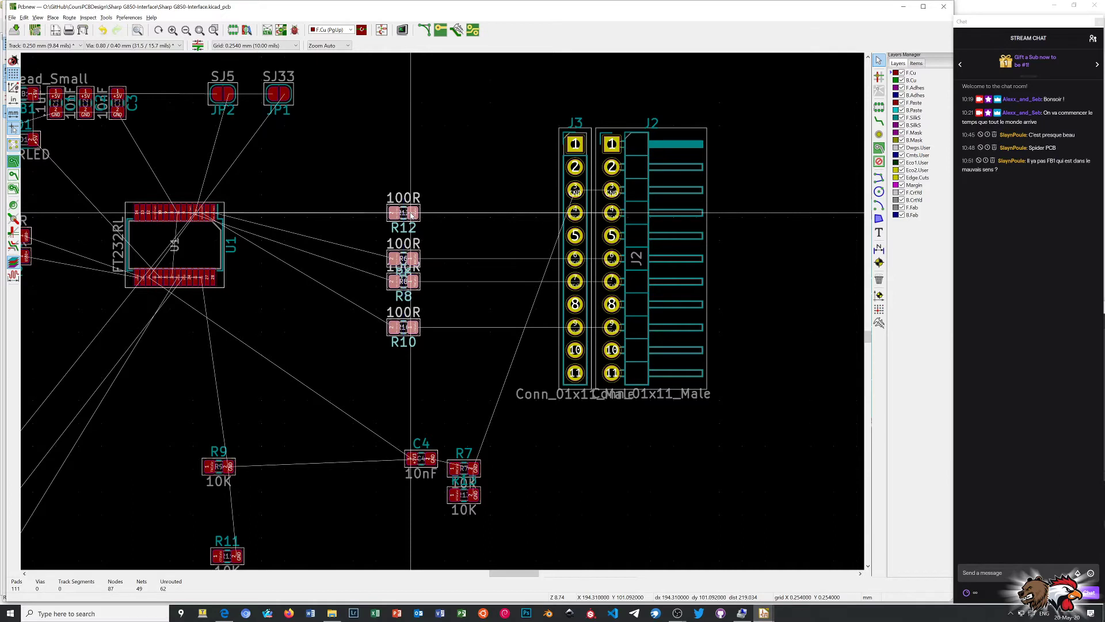
{"action": "left_click_drag", "start_coordinate": [411, 214], "coordinate": [439, 214]}
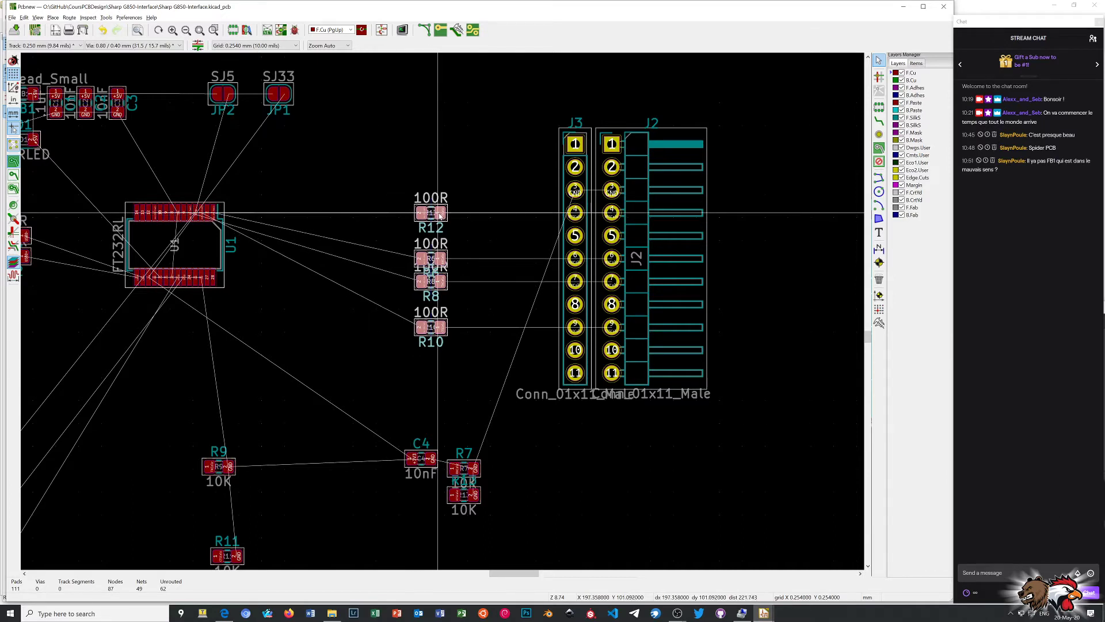
{"action": "left_click", "coordinate": [438, 214]}
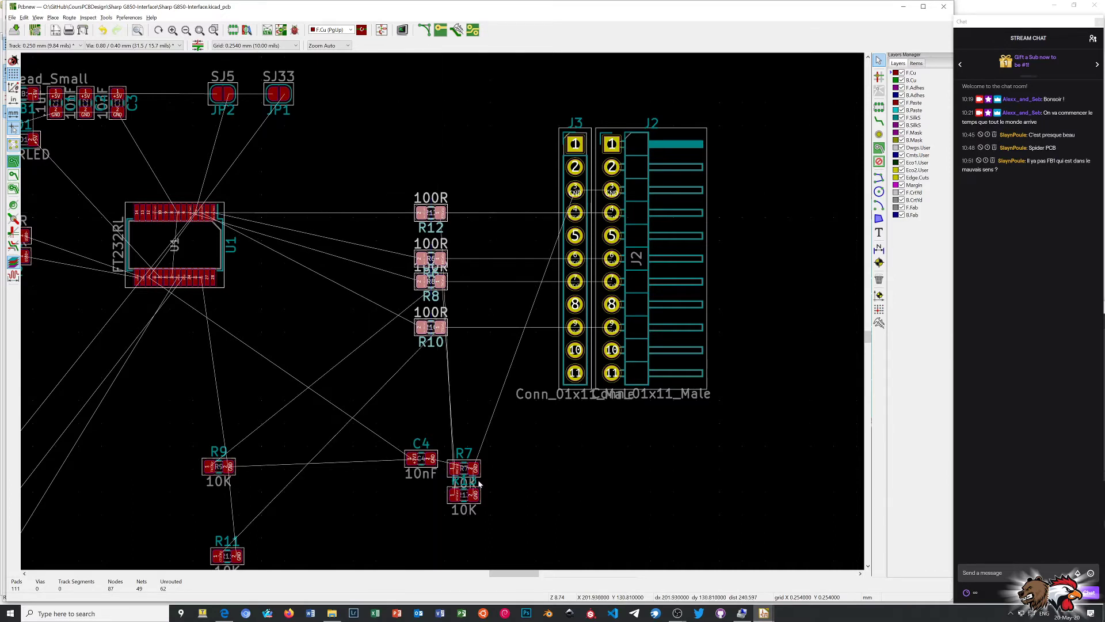
Move R7 up beside R6, rotated a quarter turn, and nudge it slightly higher
{"action": "scroll", "coordinate": [444, 486], "scroll_direction": "up", "scroll_amount": 1}
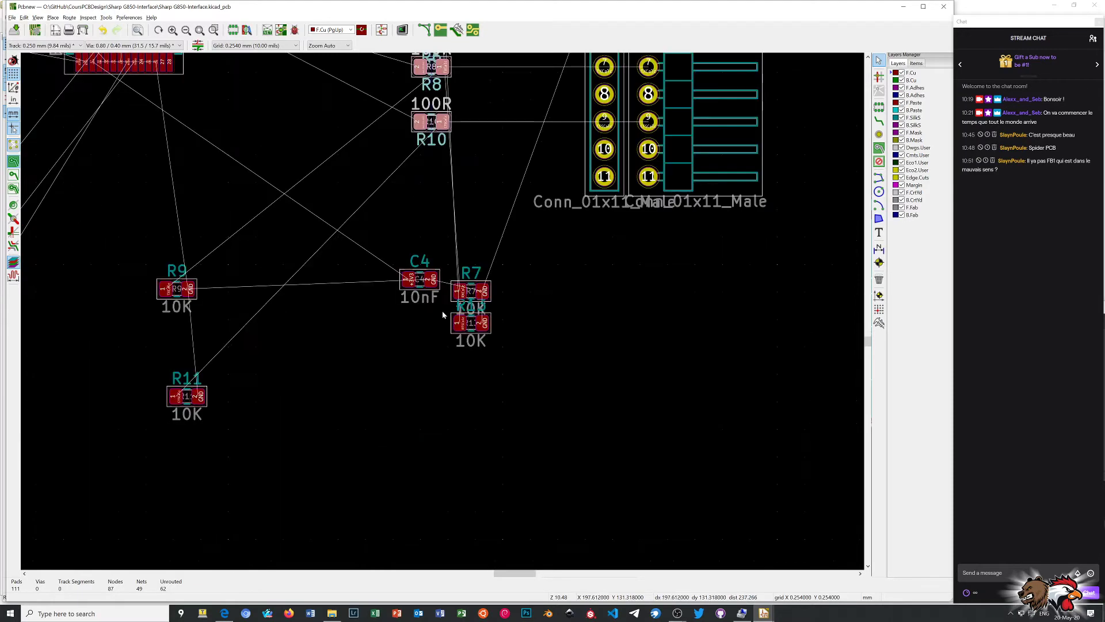
{"action": "left_click", "coordinate": [475, 288]}
{"action": "key", "text": "m"}
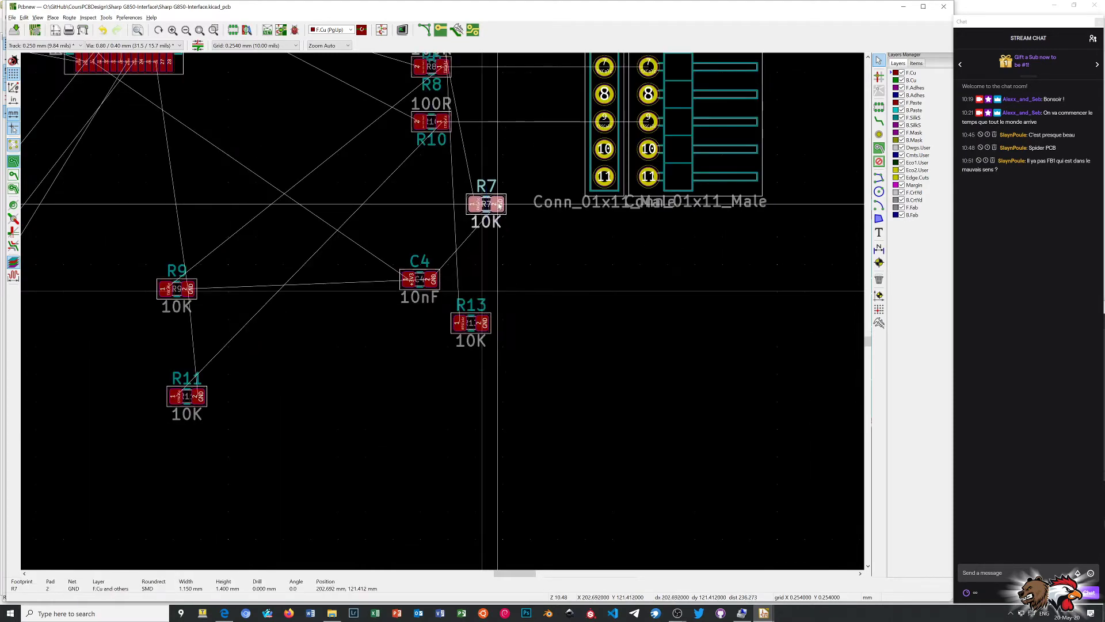
{"action": "scroll", "coordinate": [497, 164], "scroll_direction": "up", "scroll_amount": 3}
{"action": "scroll", "coordinate": [443, 313], "scroll_direction": "up", "scroll_amount": 3}
{"action": "scroll", "coordinate": [444, 314], "scroll_direction": "down", "scroll_amount": 5}
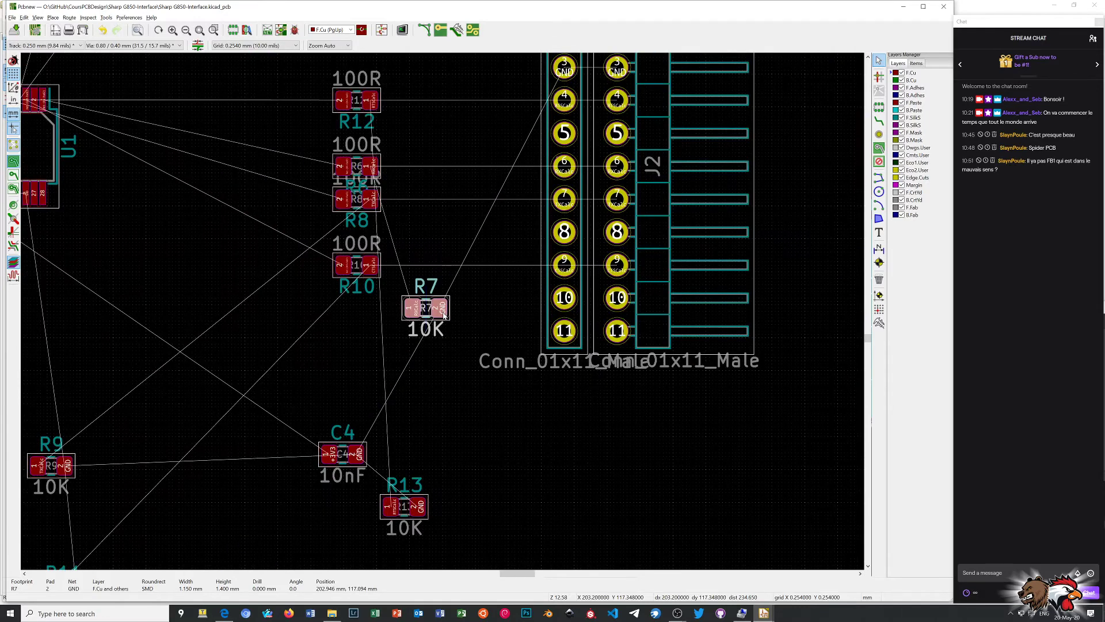
{"action": "scroll", "coordinate": [444, 314], "scroll_direction": "down", "scroll_amount": 1}
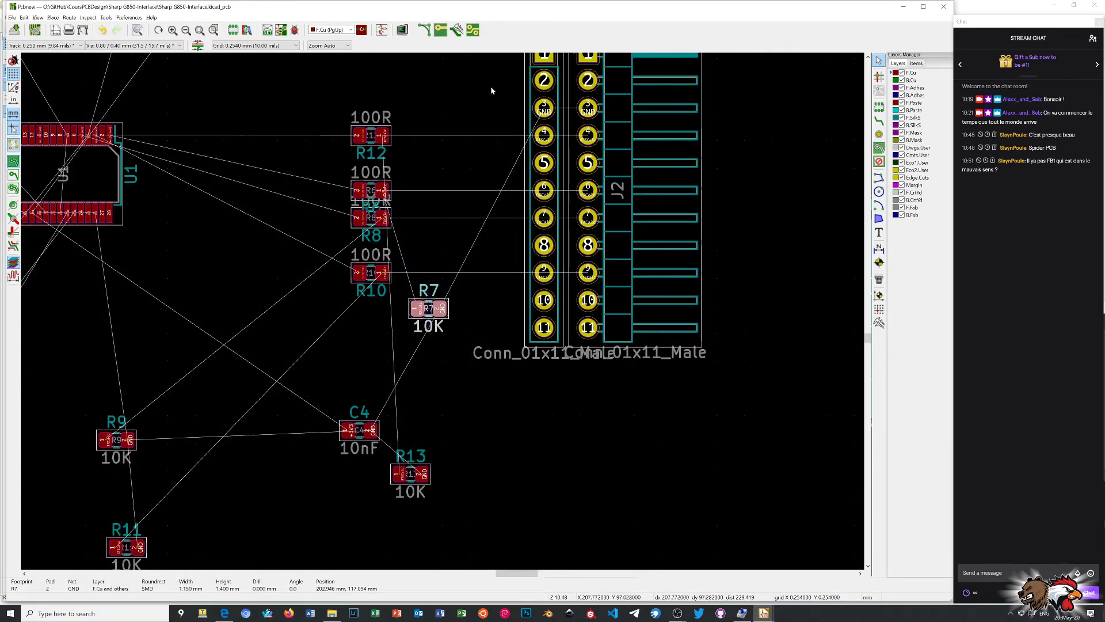
{"action": "mouse_move", "coordinate": [438, 309]}
{"action": "left_mouse_down"}
{"action": "mouse_move", "coordinate": [448, 161]}
{"action": "mouse_move", "coordinate": [429, 195]}
{"action": "left_mouse_up"}
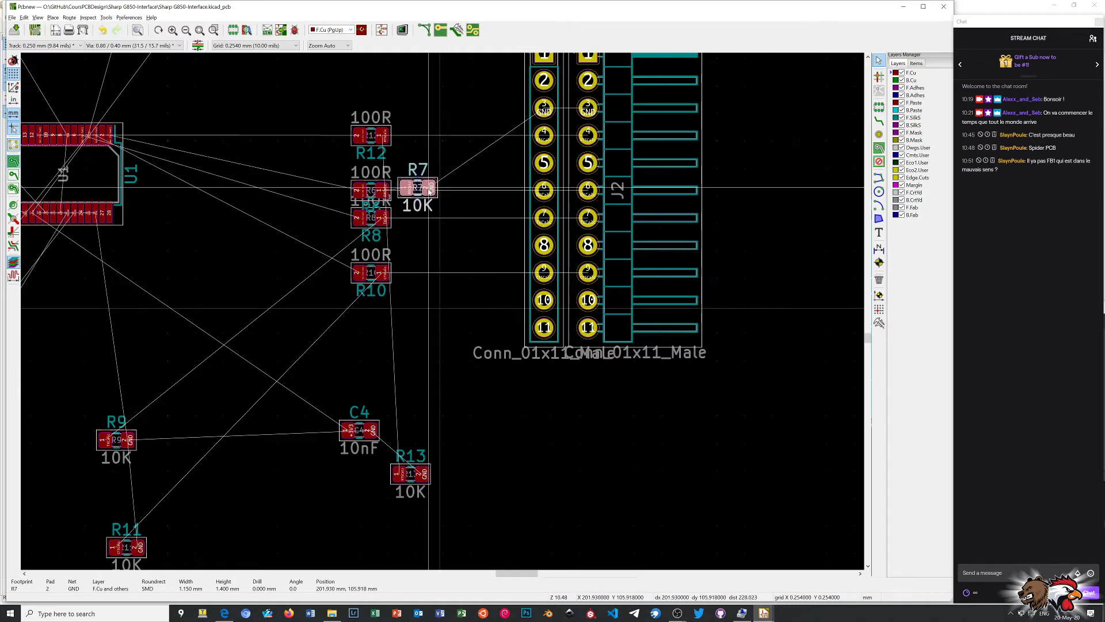
{"action": "left_click_drag", "start_coordinate": [430, 195], "coordinate": [430, 190]}
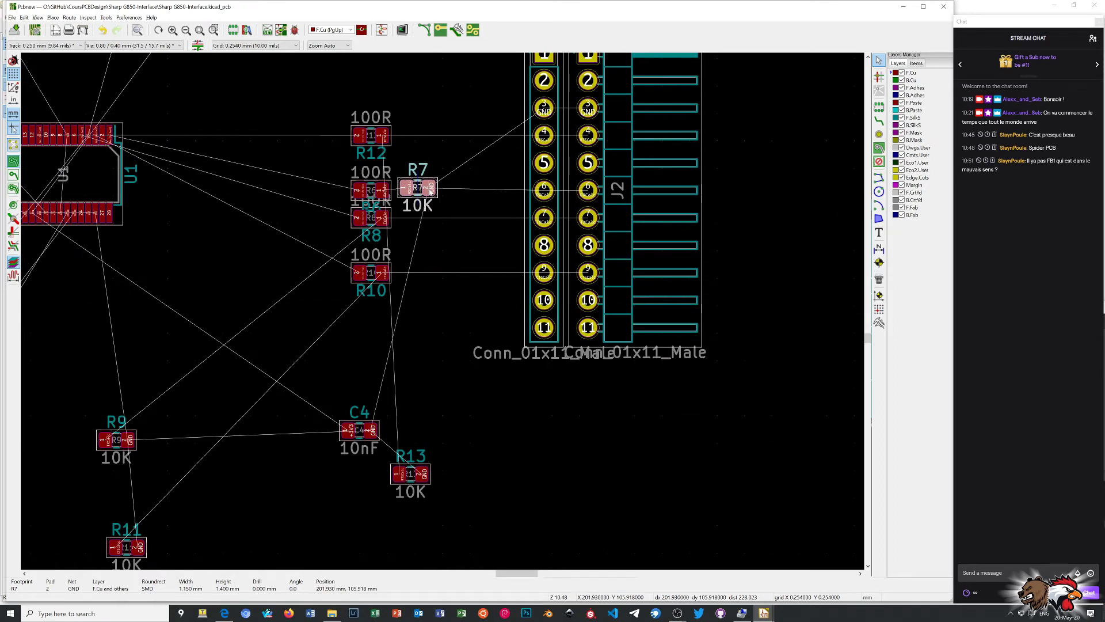
{"action": "key", "text": "r"}
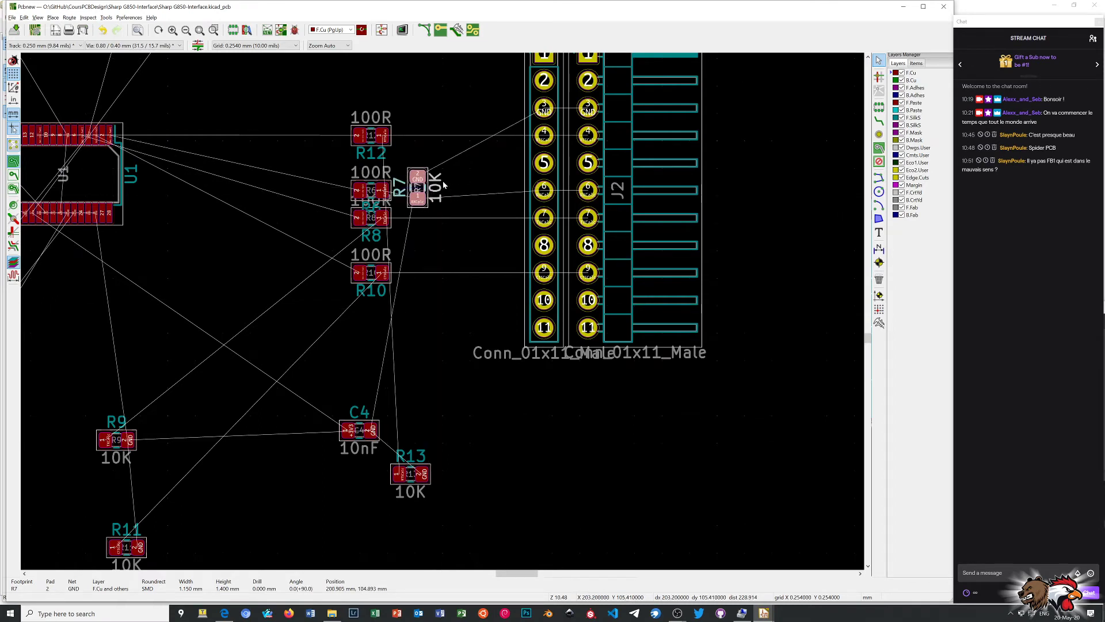
{"action": "left_click", "coordinate": [420, 201]}
{"action": "left_click_drag", "start_coordinate": [418, 201], "coordinate": [421, 194]}
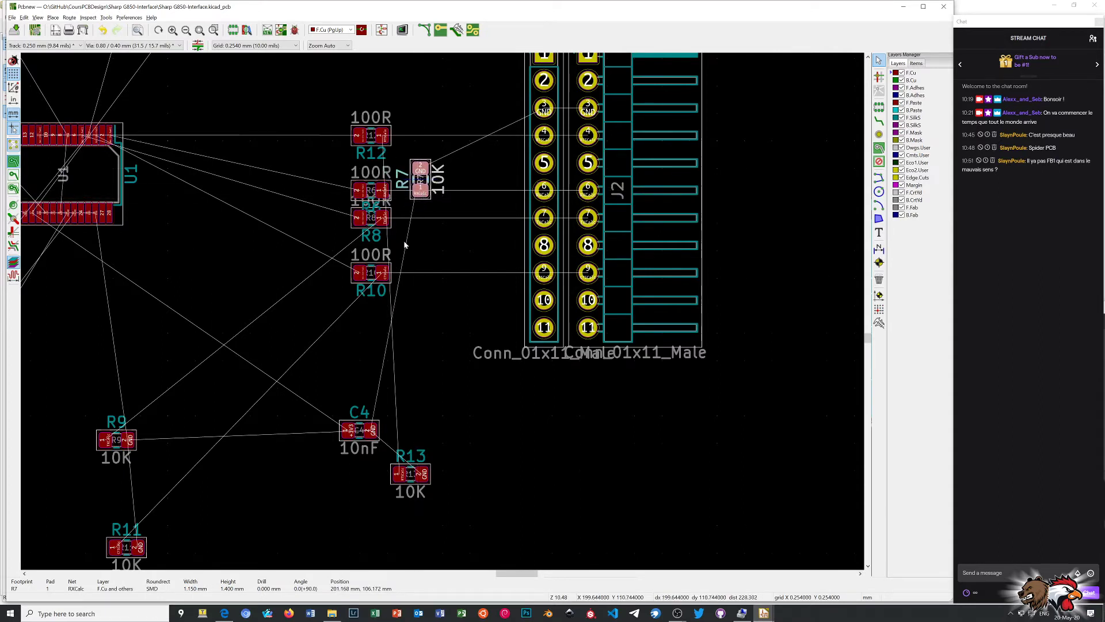
Stand R13 vertically beside R12, directly above R7
{"action": "left_click", "coordinate": [410, 478]}
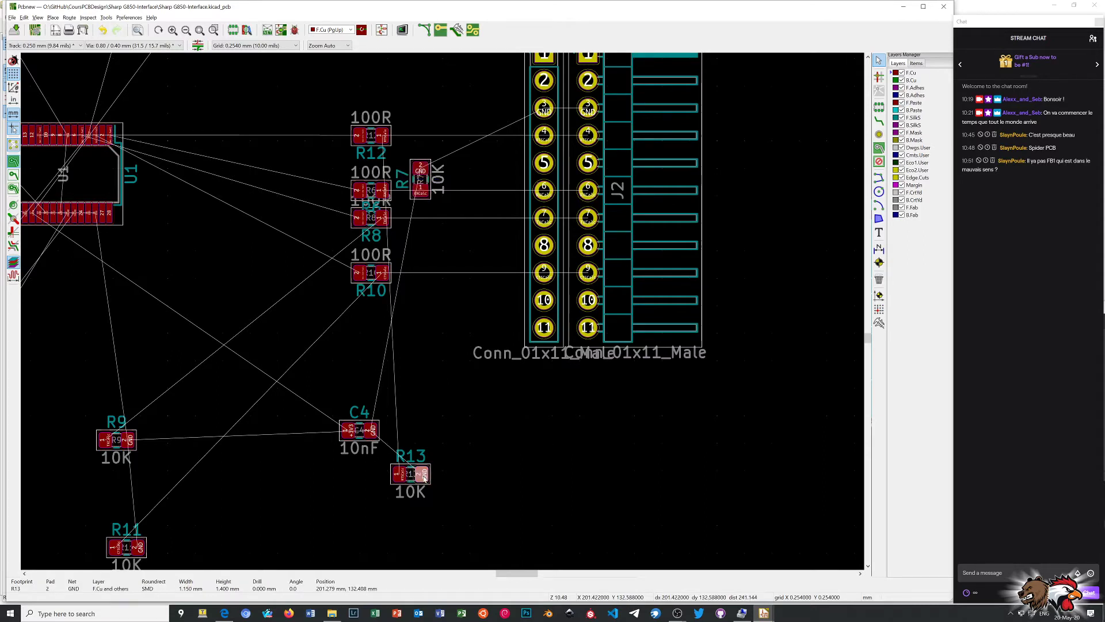
{"action": "left_click_drag", "start_coordinate": [423, 475], "coordinate": [460, 132]}
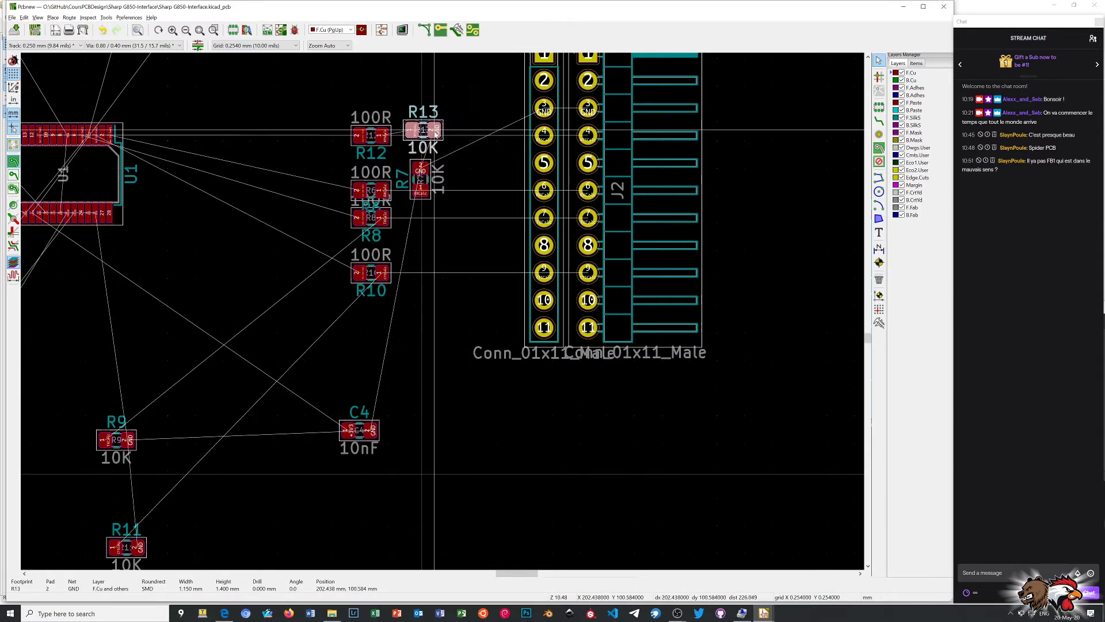
{"action": "left_click_drag", "start_coordinate": [461, 132], "coordinate": [441, 132]}
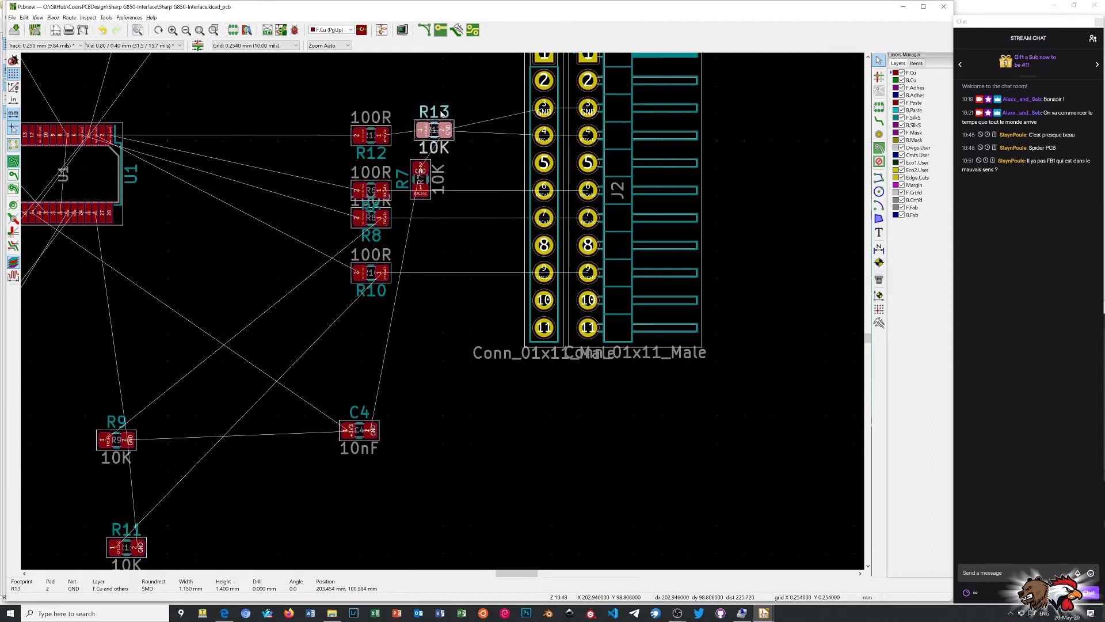
{"action": "left_click", "coordinate": [422, 132]}
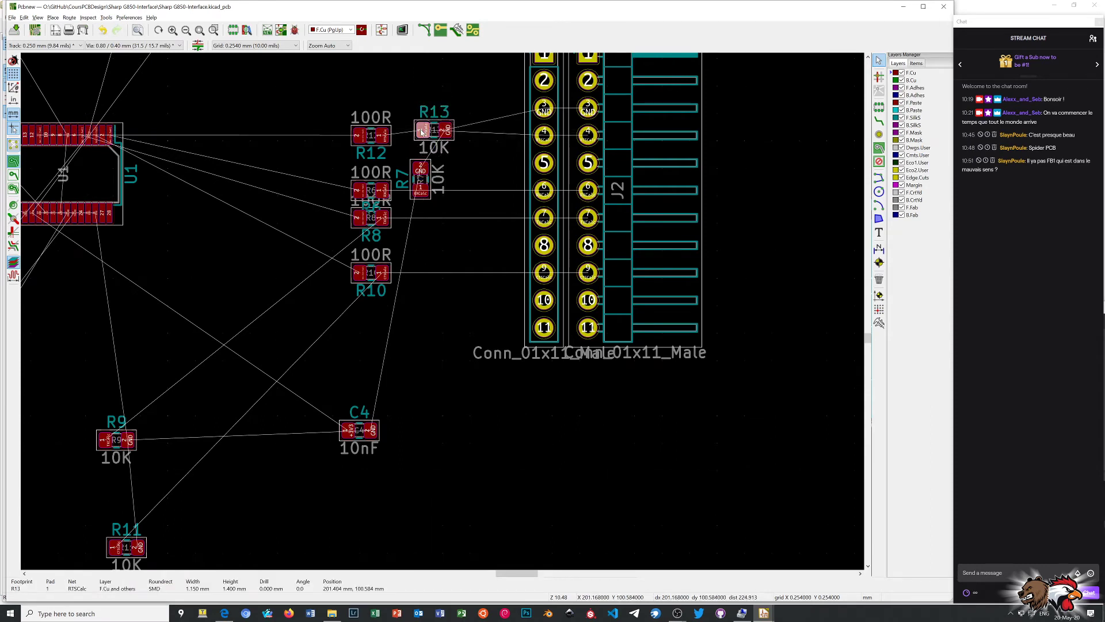
{"action": "key", "text": "r"}
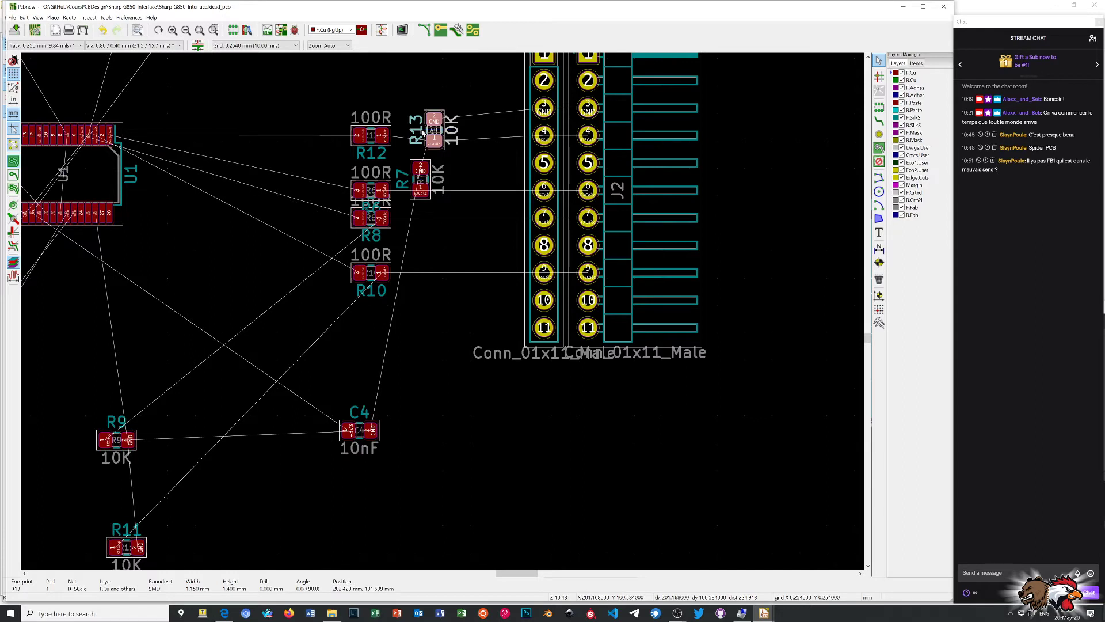
{"action": "key", "text": "m"}
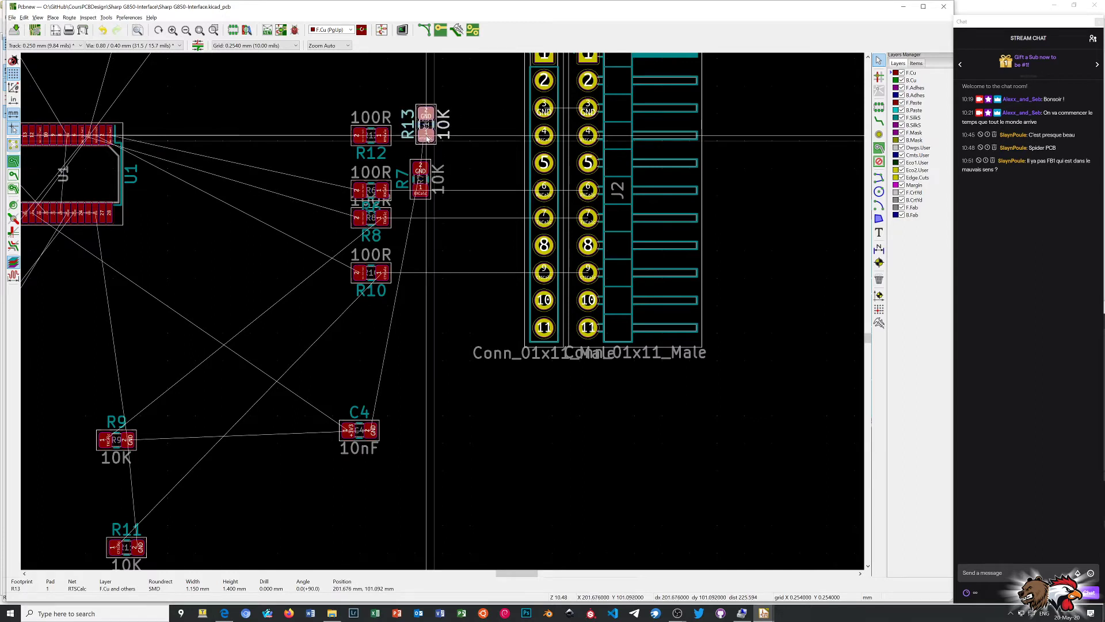
{"action": "left_click", "coordinate": [421, 137]}
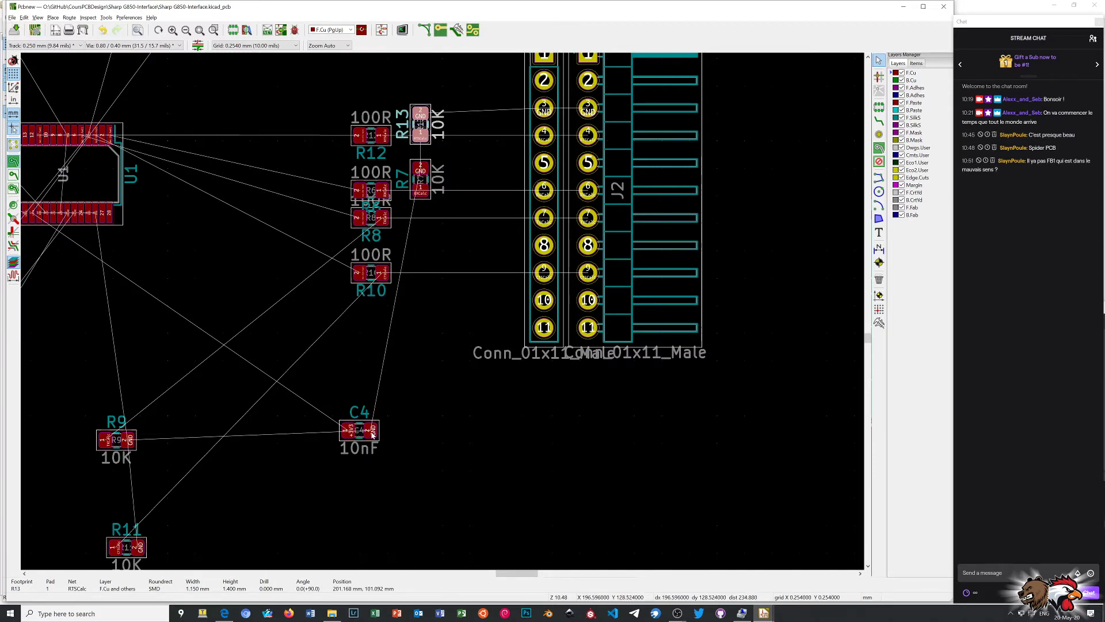
Move capacitor C4 up closer to U1
{"action": "left_click", "coordinate": [372, 436]}
{"action": "left_click_drag", "start_coordinate": [371, 435], "coordinate": [172, 280]}
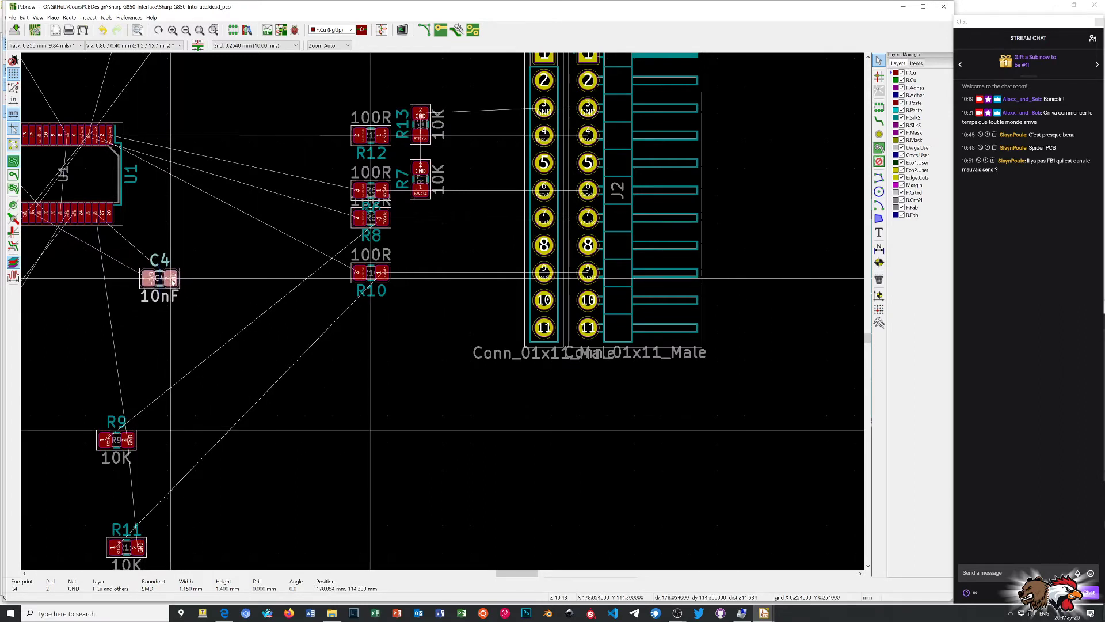
{"action": "left_click", "coordinate": [172, 280]}
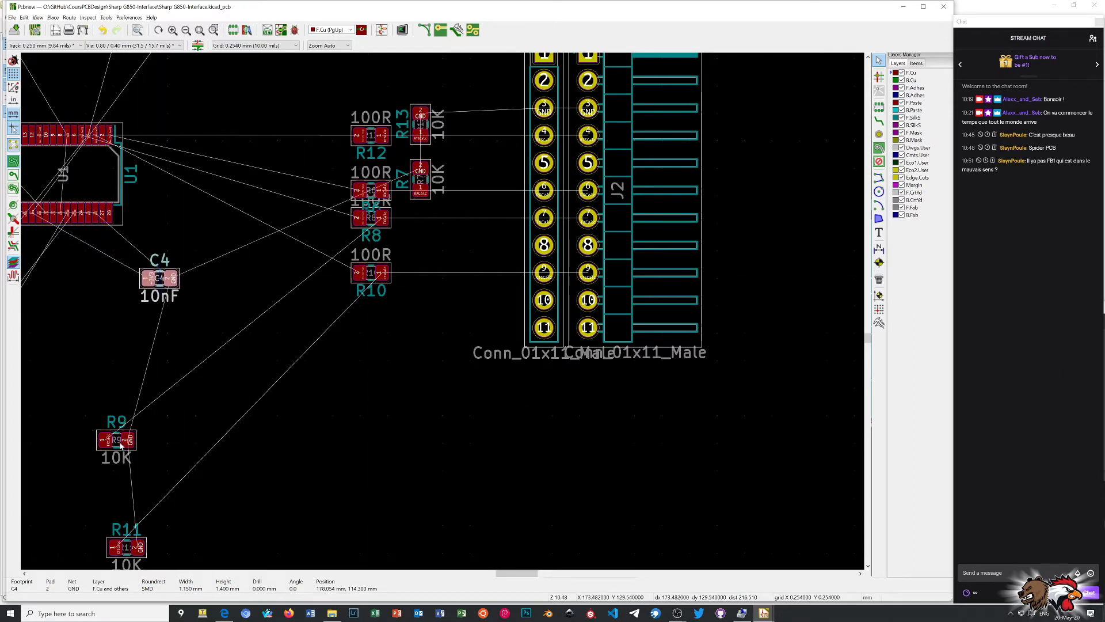
Rotate R9 and R11 and place them in the column beside R8 and R10
{"action": "mouse_move", "coordinate": [120, 445]}
{"action": "left_mouse_down"}
{"action": "mouse_move", "coordinate": [383, 403]}
{"action": "mouse_move", "coordinate": [448, 373]}
{"action": "left_mouse_up"}
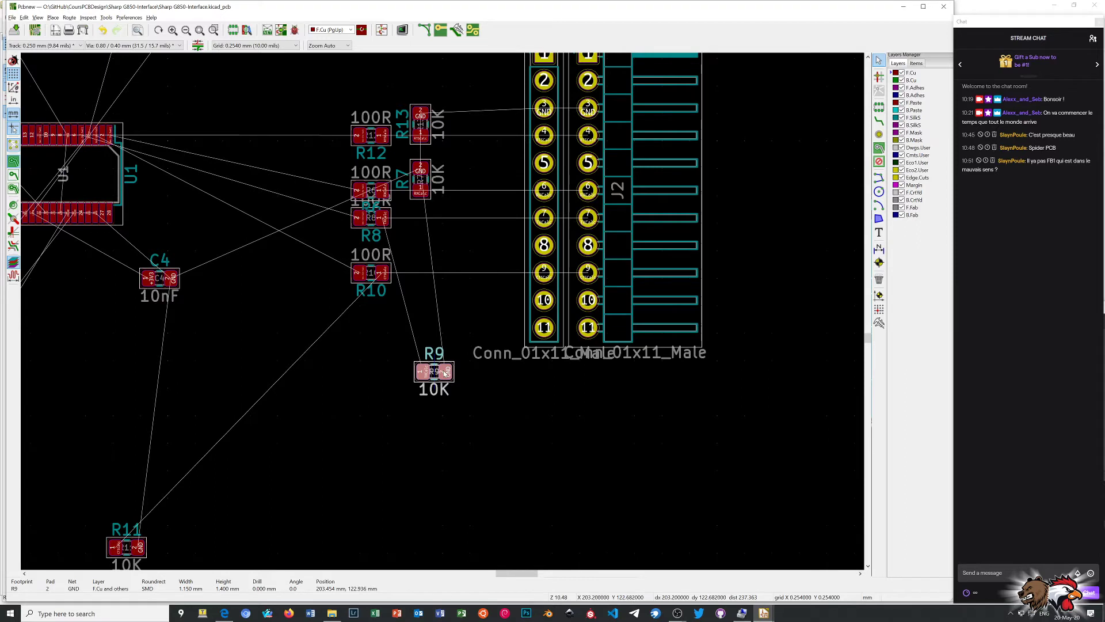
{"action": "key", "text": "r"}
{"action": "key", "text": "r"}
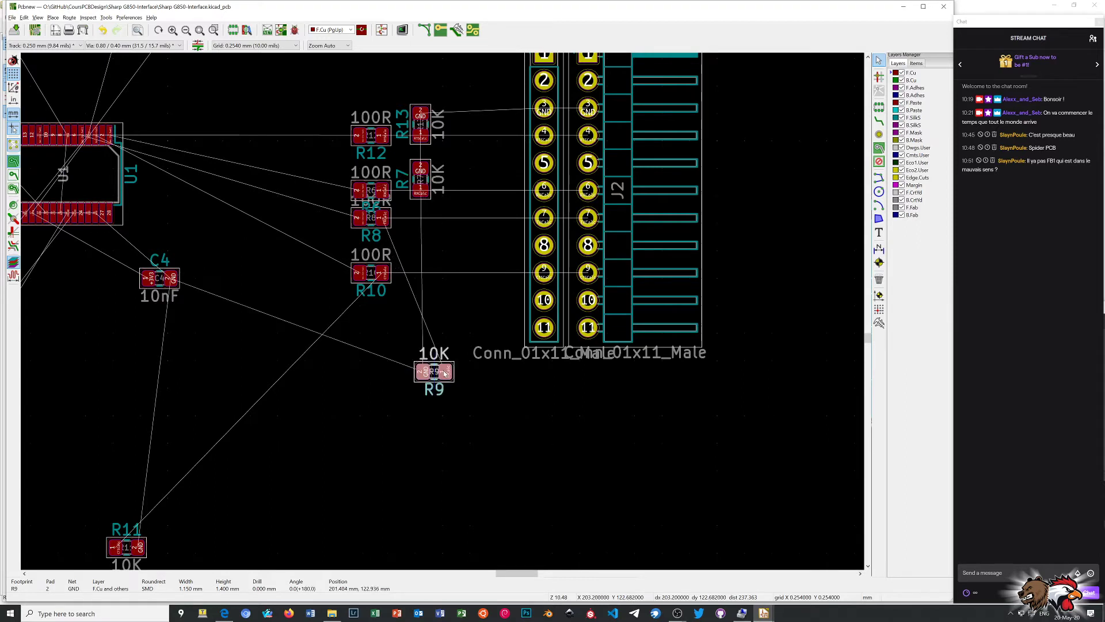
{"action": "key", "text": "r"}
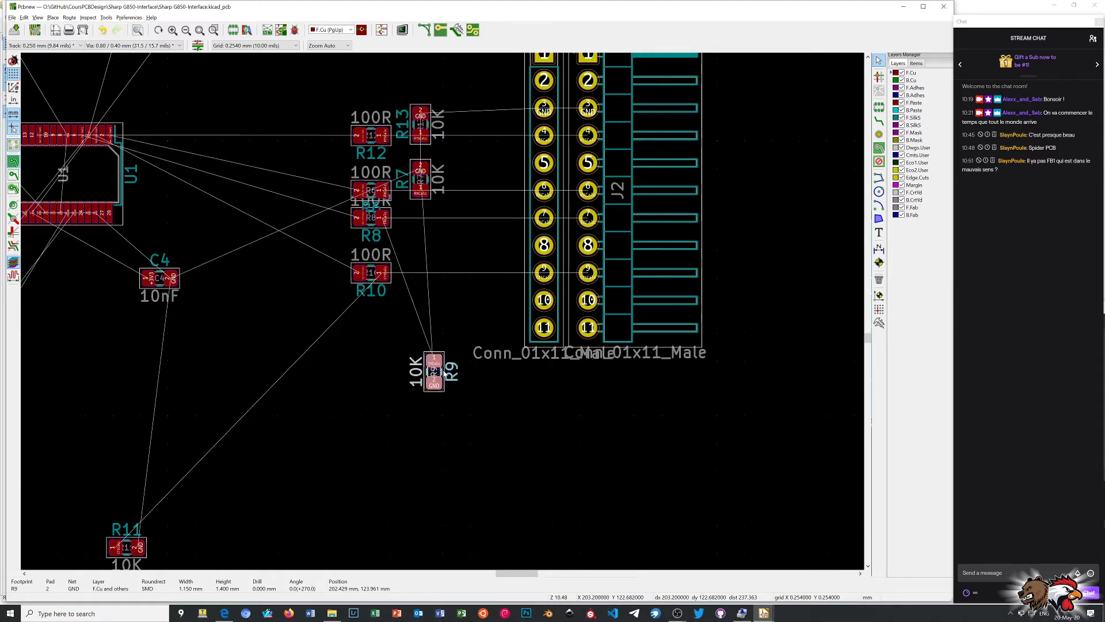
{"action": "key", "text": "m"}
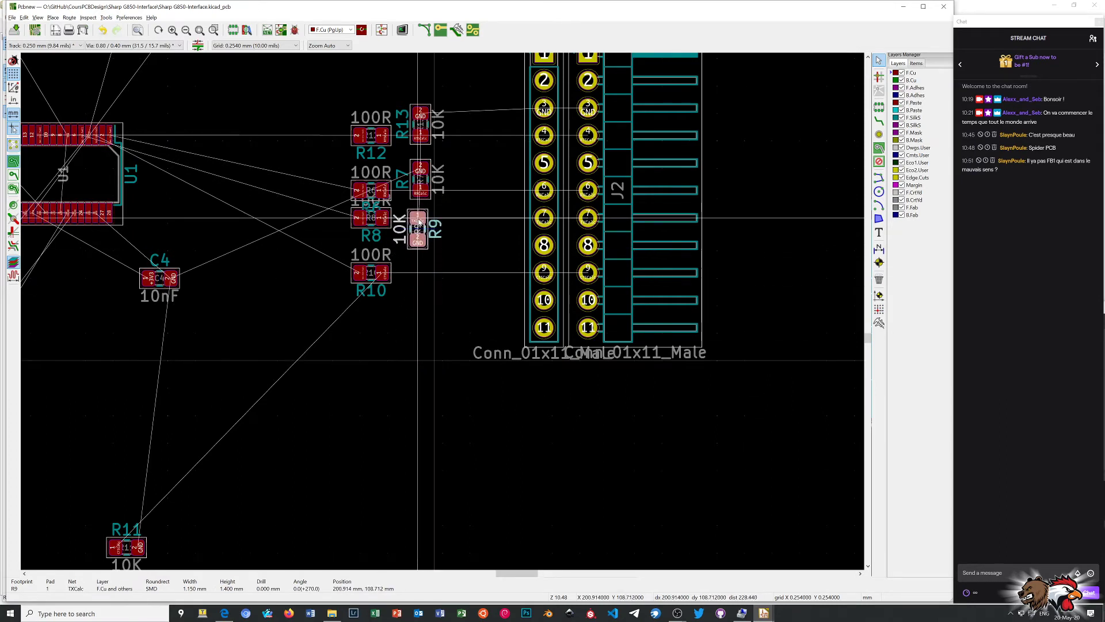
{"action": "left_click", "coordinate": [420, 223]}
{"action": "left_click", "coordinate": [426, 270]}
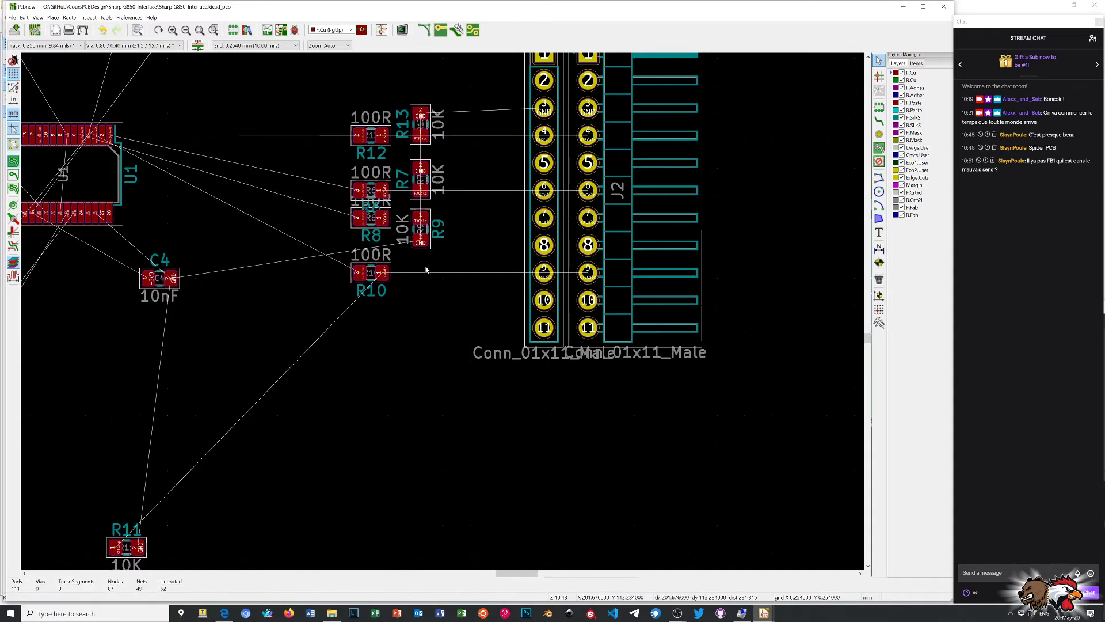
{"action": "left_click", "coordinate": [124, 550]}
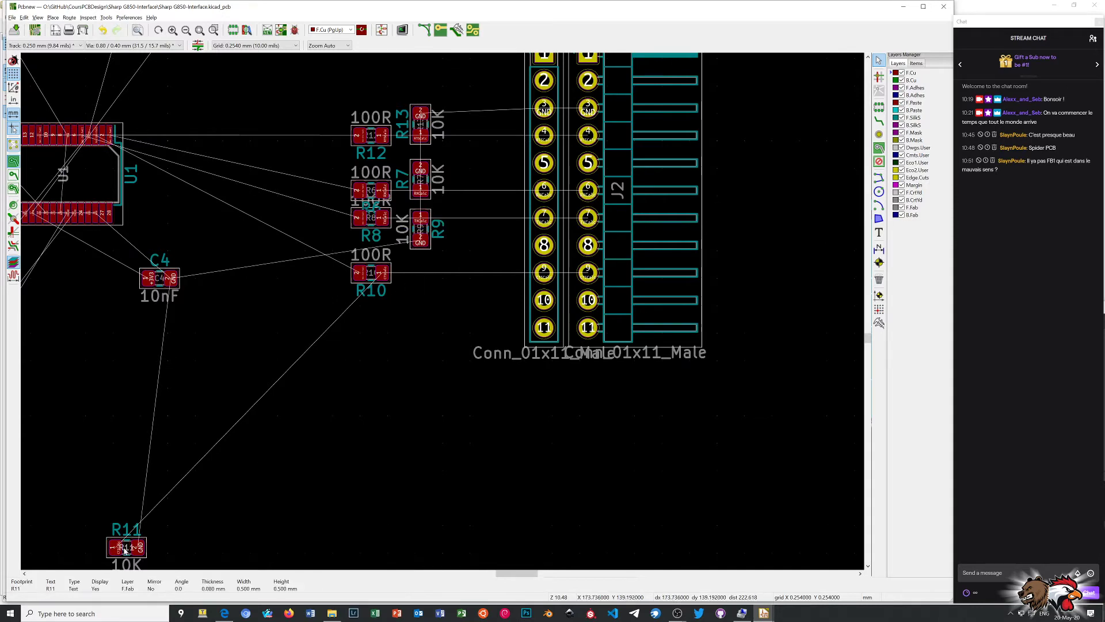
{"action": "key", "text": "m"}
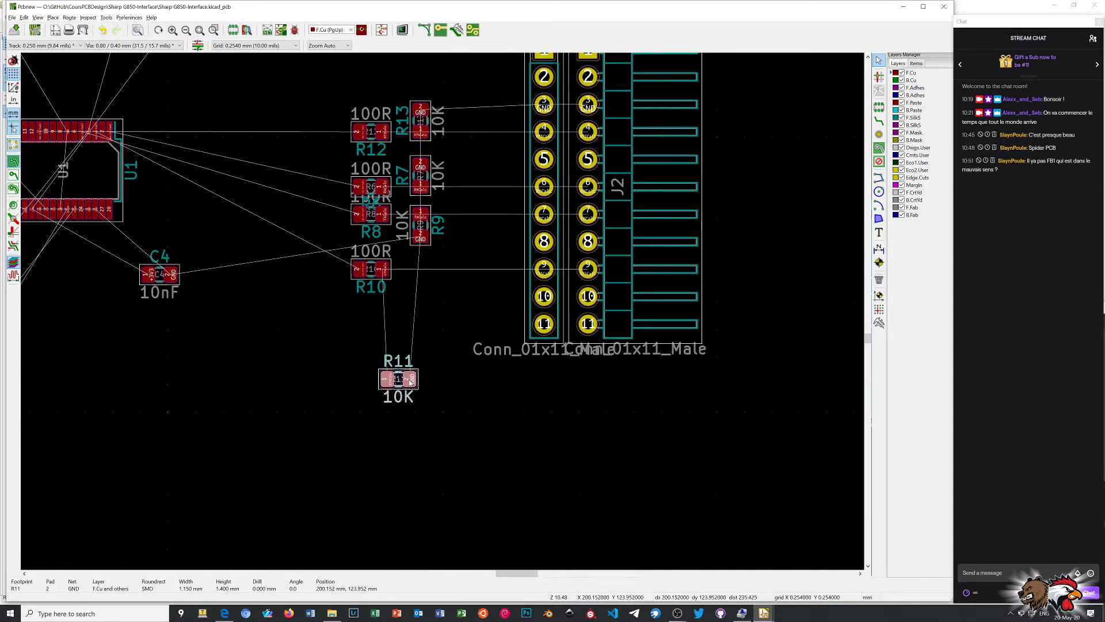
{"action": "key", "text": "r"}
{"action": "key", "text": "r"}
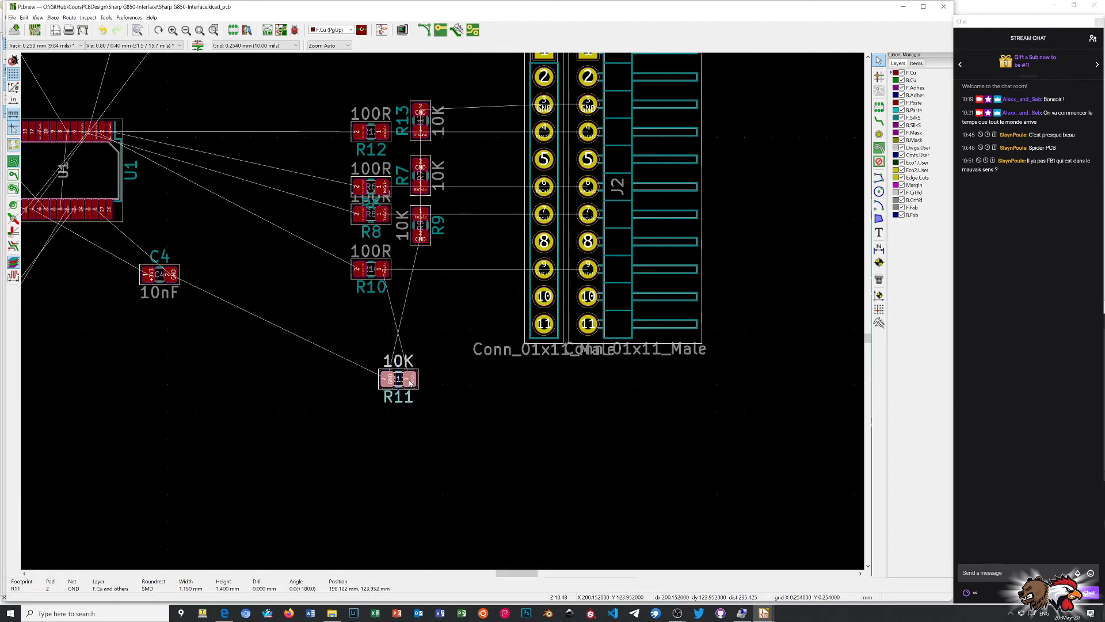
{"action": "key", "text": "r"}
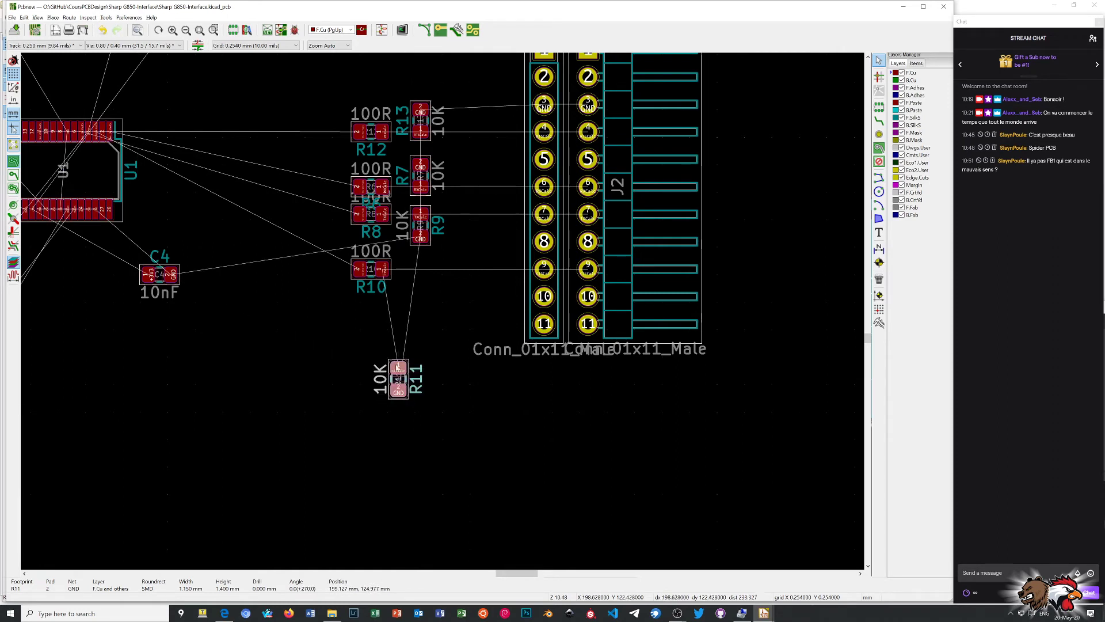
{"action": "left_click_drag", "start_coordinate": [399, 371], "coordinate": [421, 271]}
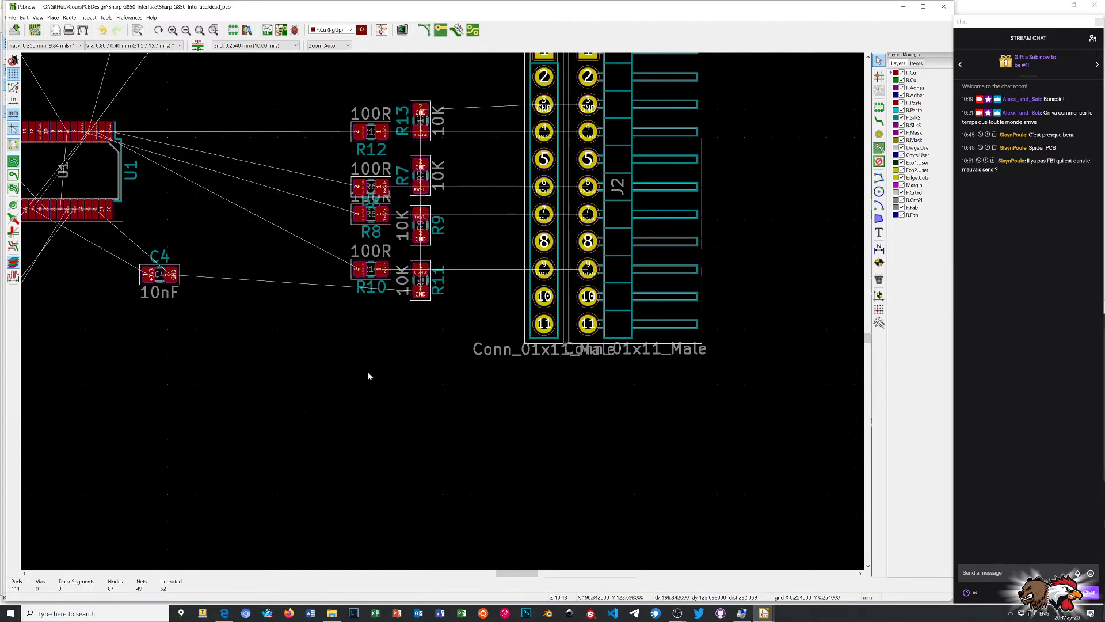
Shift the whole resistor column right toward the connector
{"action": "scroll", "coordinate": [442, 315], "scroll_direction": "down", "scroll_amount": 1}
{"action": "scroll", "coordinate": [443, 314], "scroll_direction": "down", "scroll_amount": 1}
{"action": "scroll", "coordinate": [443, 315], "scroll_direction": "up", "scroll_amount": 1}
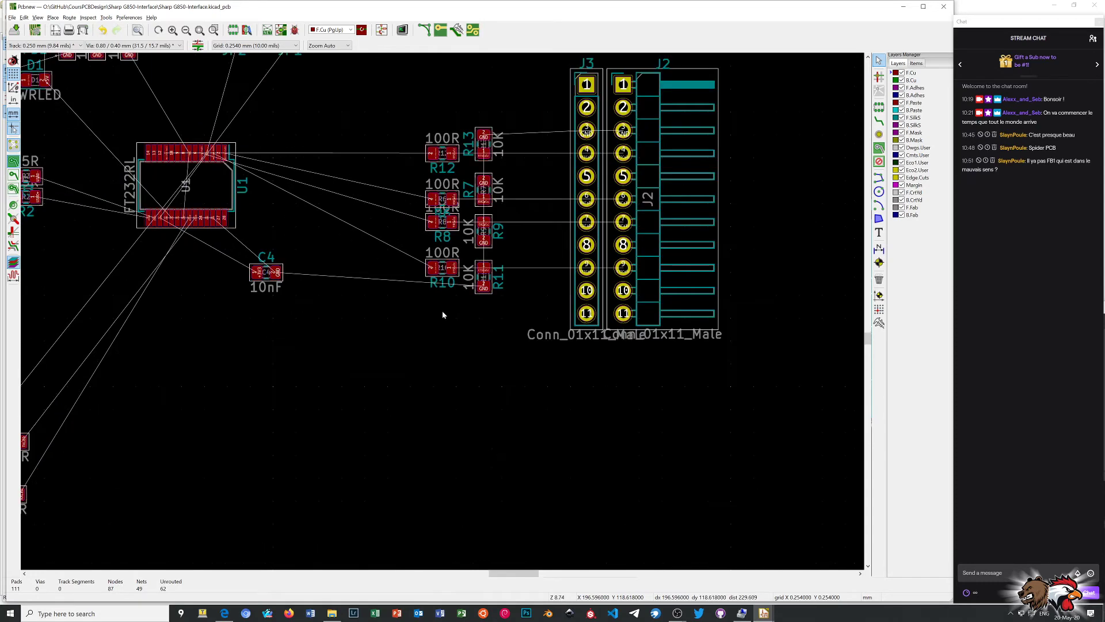
{"action": "scroll", "coordinate": [442, 314], "scroll_direction": "up", "scroll_amount": 1}
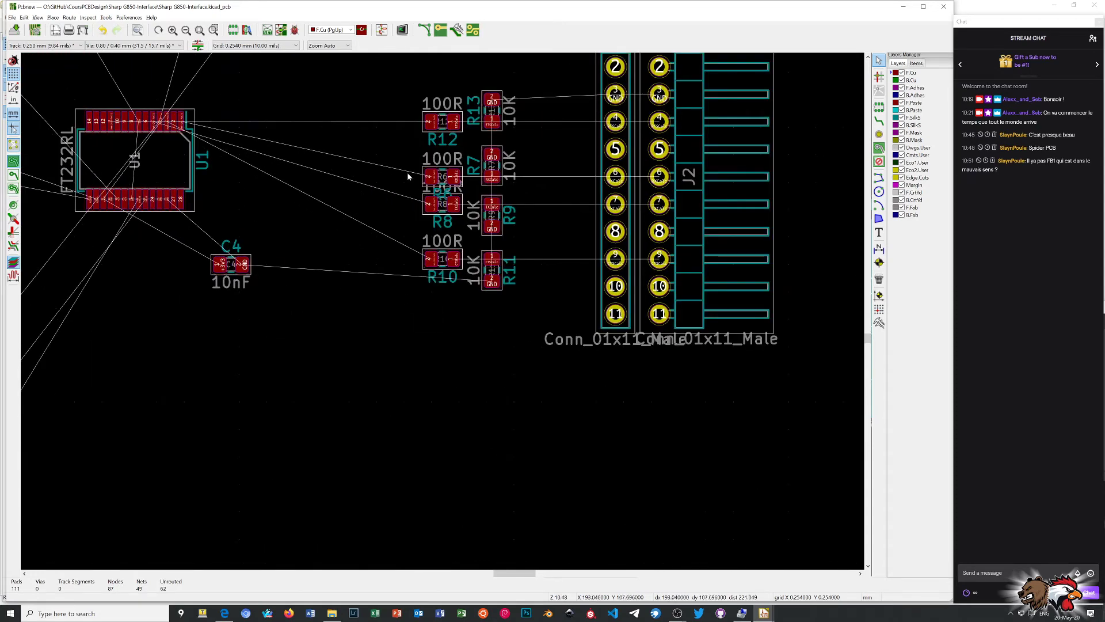
{"action": "left_click_drag", "start_coordinate": [413, 87], "coordinate": [539, 333]}
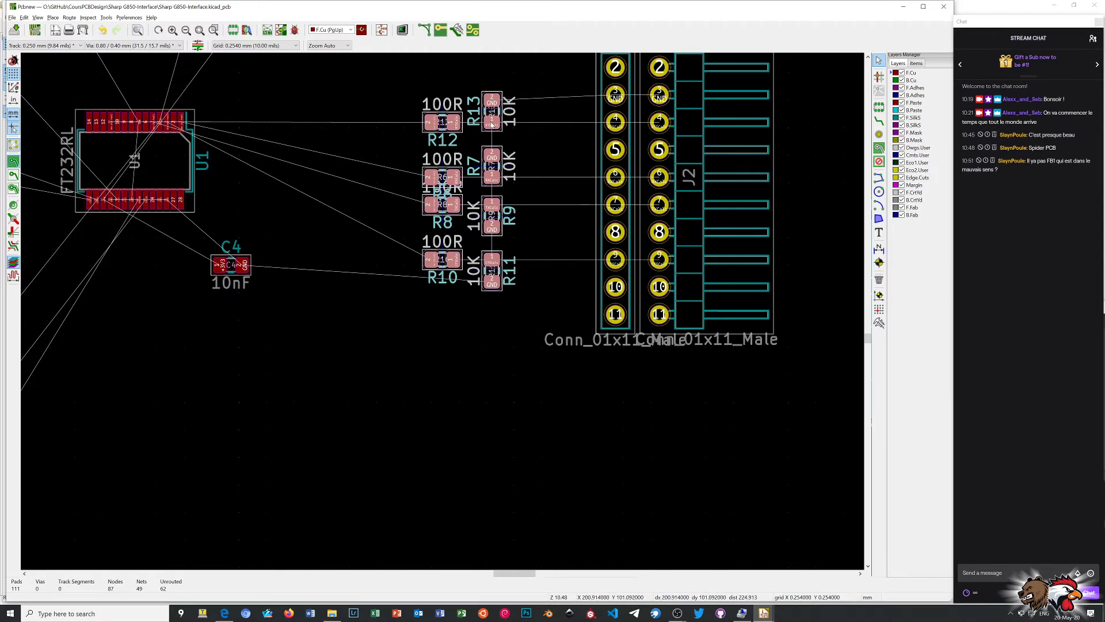
{"action": "left_click_drag", "start_coordinate": [492, 124], "coordinate": [553, 124]}
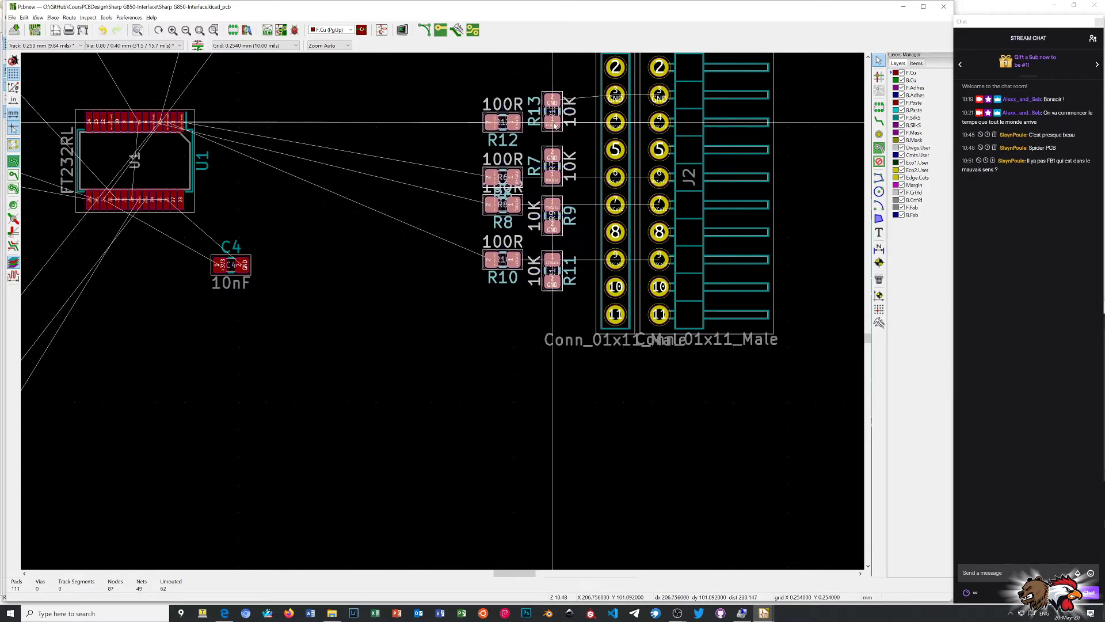
{"action": "left_click", "coordinate": [554, 125]}
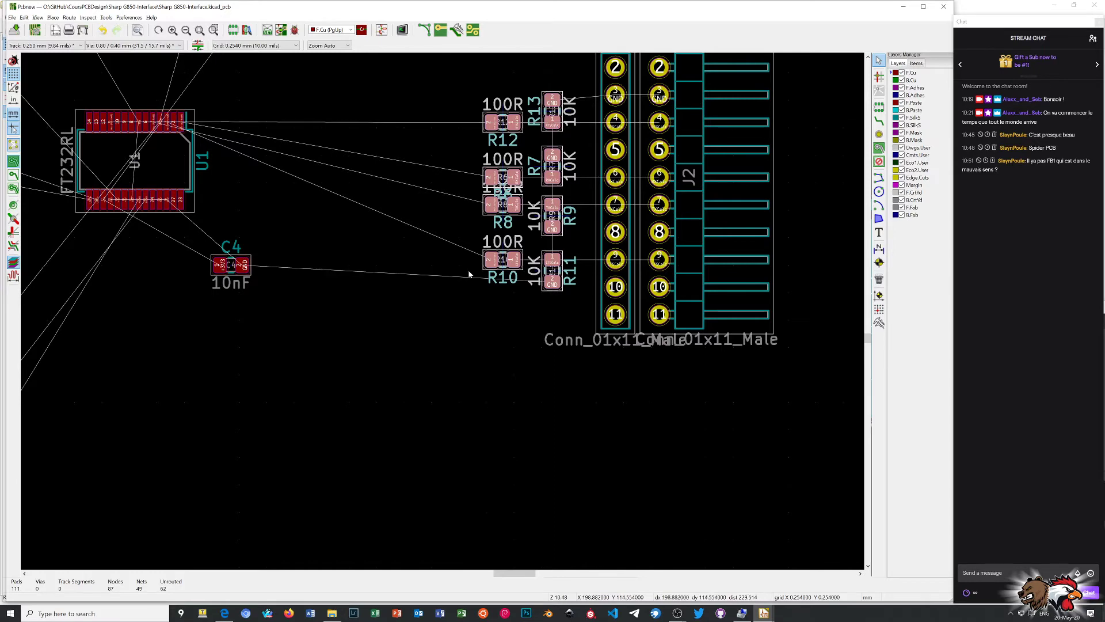
{"action": "left_click", "coordinate": [464, 305]}
Move C4 left and up to sit just below U1's pin row
{"action": "scroll", "coordinate": [444, 311], "scroll_direction": "down", "scroll_amount": 5}
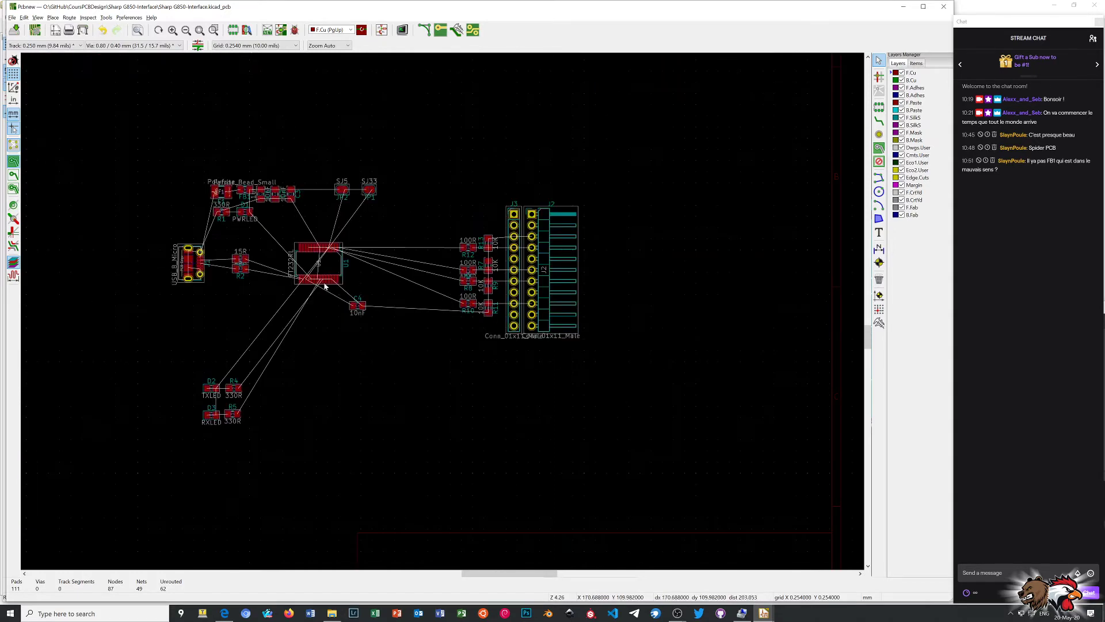
{"action": "scroll", "coordinate": [451, 317], "scroll_direction": "up", "scroll_amount": 3}
{"action": "scroll", "coordinate": [451, 317], "scroll_direction": "down", "scroll_amount": 1}
{"action": "scroll", "coordinate": [505, 339], "scroll_direction": "down", "scroll_amount": 1}
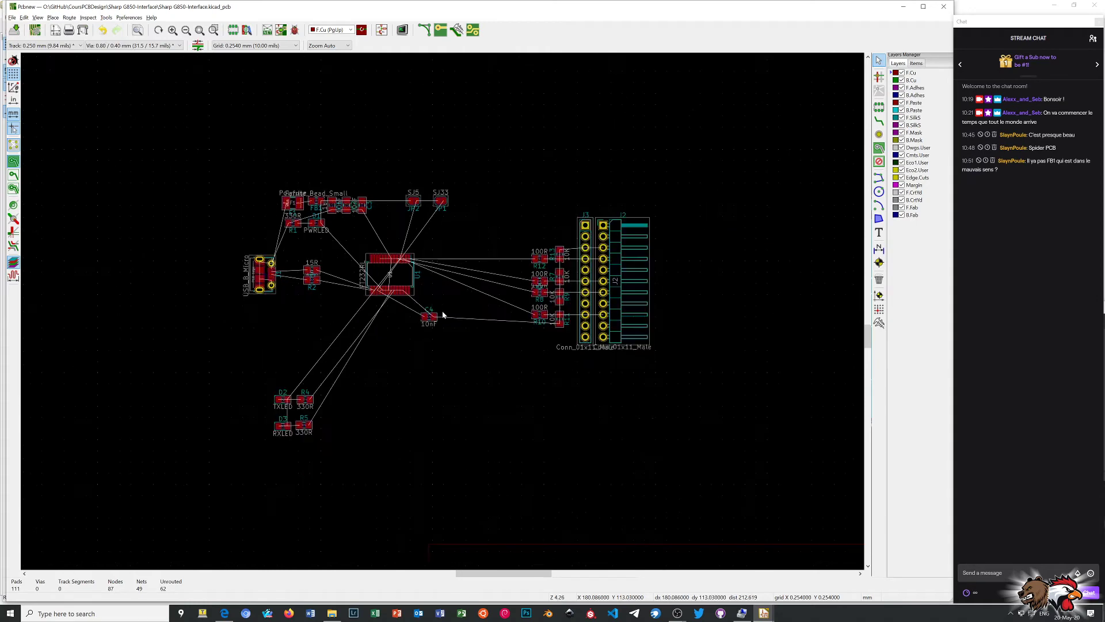
{"action": "scroll", "coordinate": [443, 315], "scroll_direction": "up", "scroll_amount": 2}
{"action": "scroll", "coordinate": [444, 315], "scroll_direction": "up", "scroll_amount": 3}
{"action": "scroll", "coordinate": [443, 314], "scroll_direction": "down", "scroll_amount": 3}
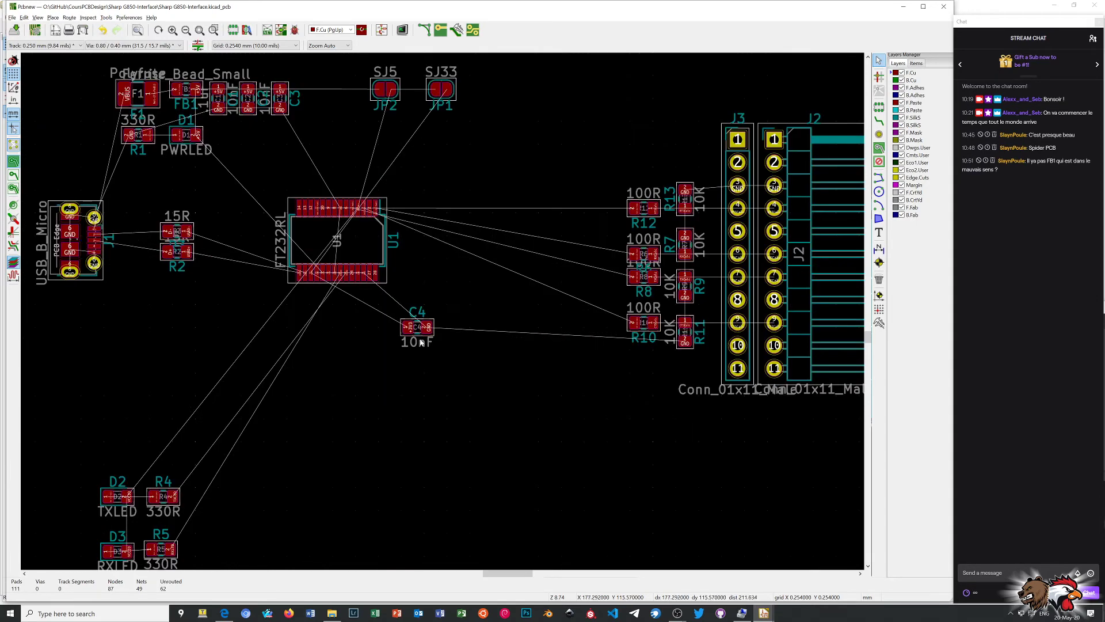
{"action": "scroll", "coordinate": [443, 314], "scroll_direction": "up", "scroll_amount": 1}
{"action": "scroll", "coordinate": [443, 314], "scroll_direction": "up", "scroll_amount": 1}
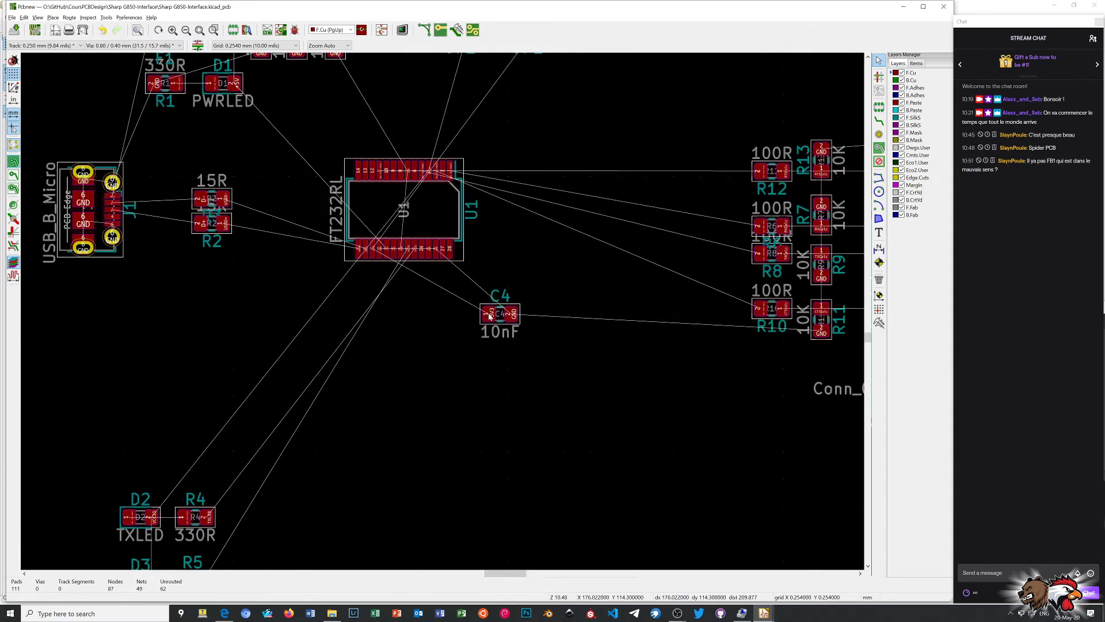
{"action": "mouse_move", "coordinate": [490, 314]}
{"action": "left_mouse_down"}
{"action": "mouse_move", "coordinate": [395, 311]}
{"action": "mouse_move", "coordinate": [401, 297]}
{"action": "mouse_move", "coordinate": [375, 283]}
{"action": "left_mouse_up"}
Zoom out until the whole unrouted board is visible
{"action": "scroll", "coordinate": [375, 283], "scroll_direction": "up", "scroll_amount": 6}
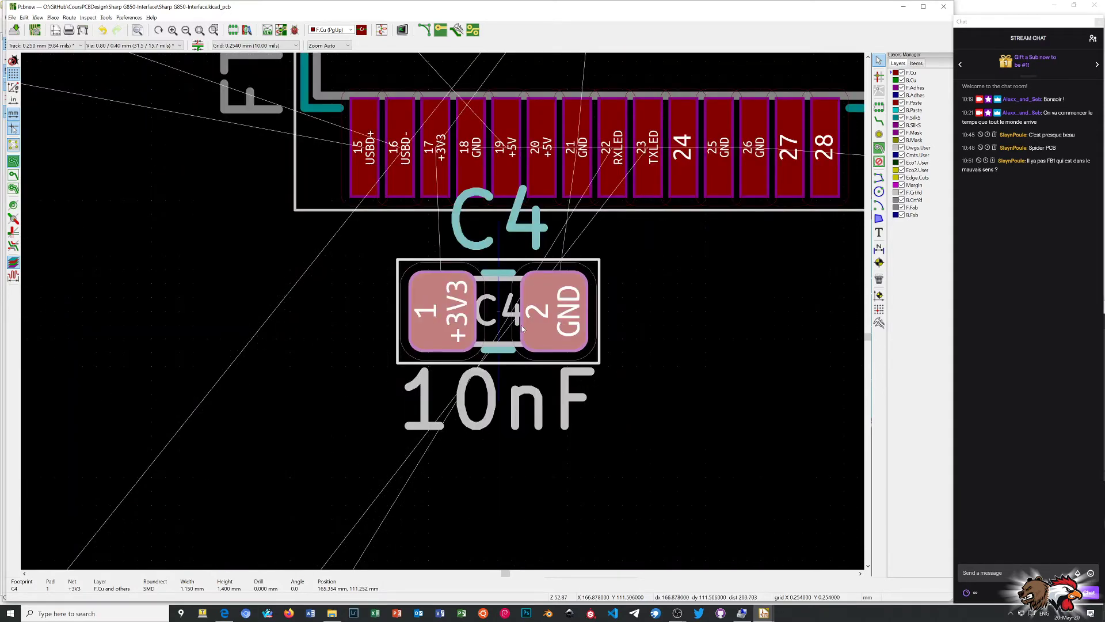
{"action": "scroll", "coordinate": [442, 311], "scroll_direction": "down", "scroll_amount": 1}
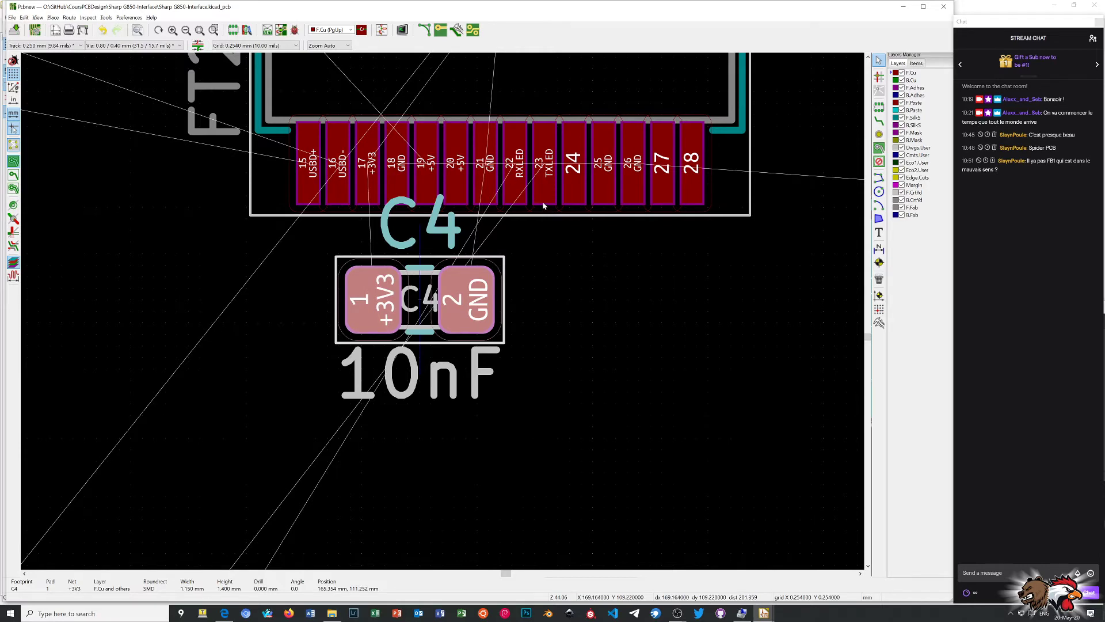
{"action": "scroll", "coordinate": [511, 372], "scroll_direction": "down", "scroll_amount": 3}
{"action": "scroll", "coordinate": [511, 371], "scroll_direction": "down", "scroll_amount": 3}
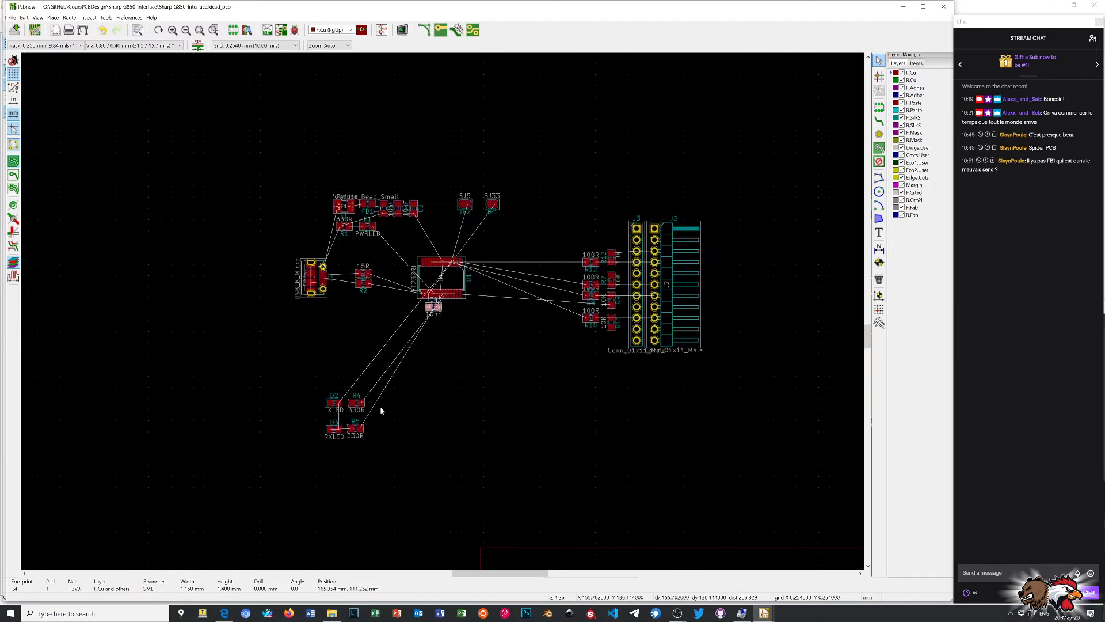
Move both LEDs and their 330R resistors up next to C4
{"action": "left_click_drag", "start_coordinate": [303, 384], "coordinate": [416, 470]}
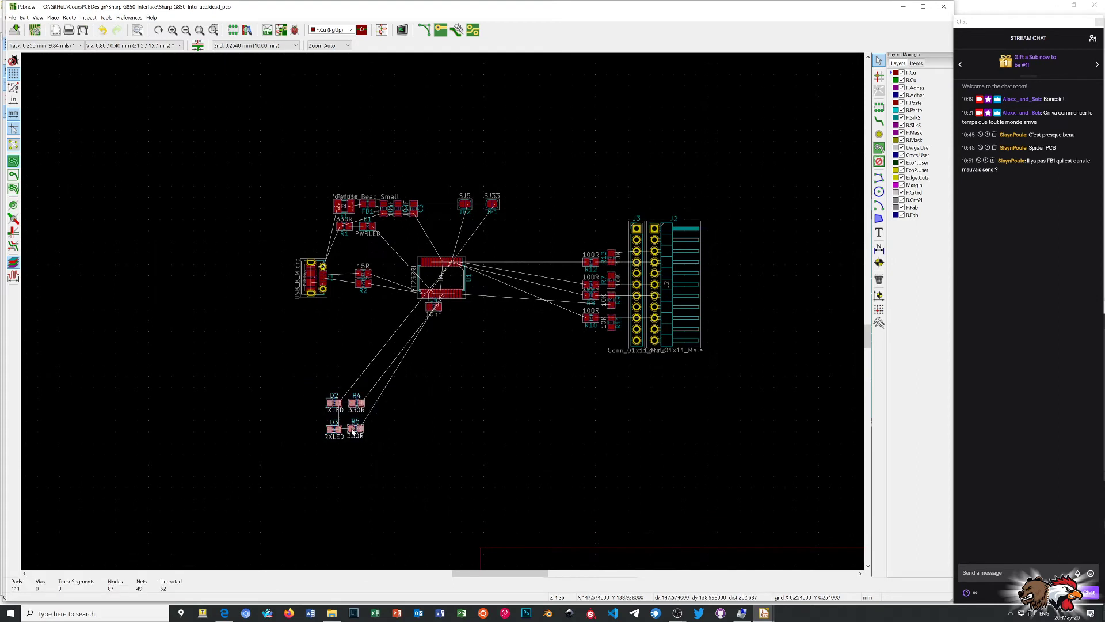
{"action": "left_click_drag", "start_coordinate": [355, 431], "coordinate": [475, 360]}
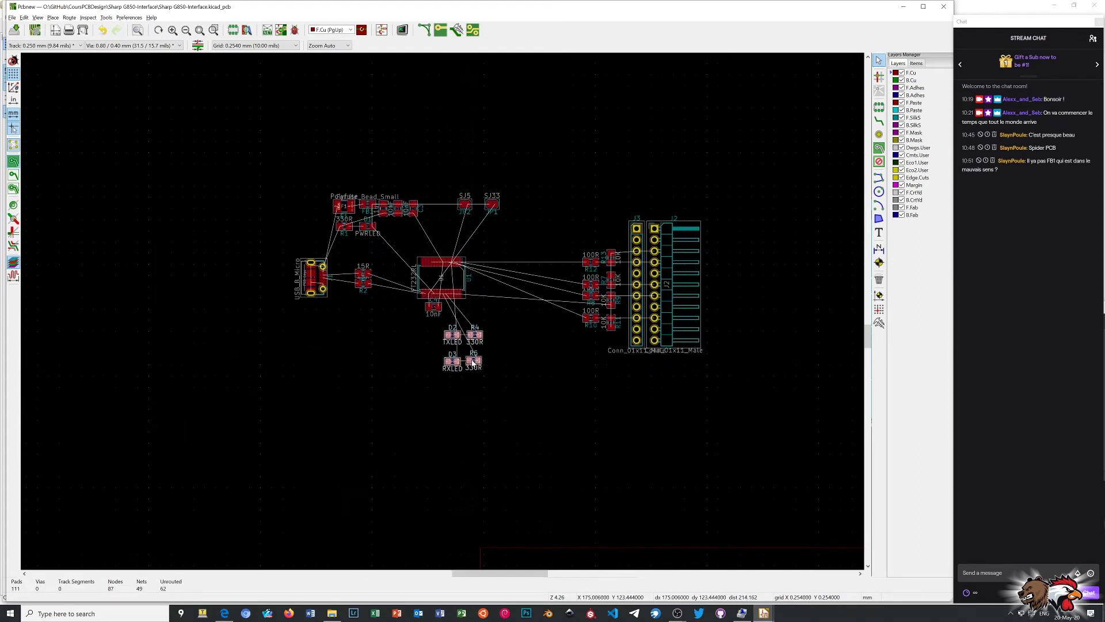
{"action": "scroll", "coordinate": [461, 333], "scroll_direction": "up", "scroll_amount": 1}
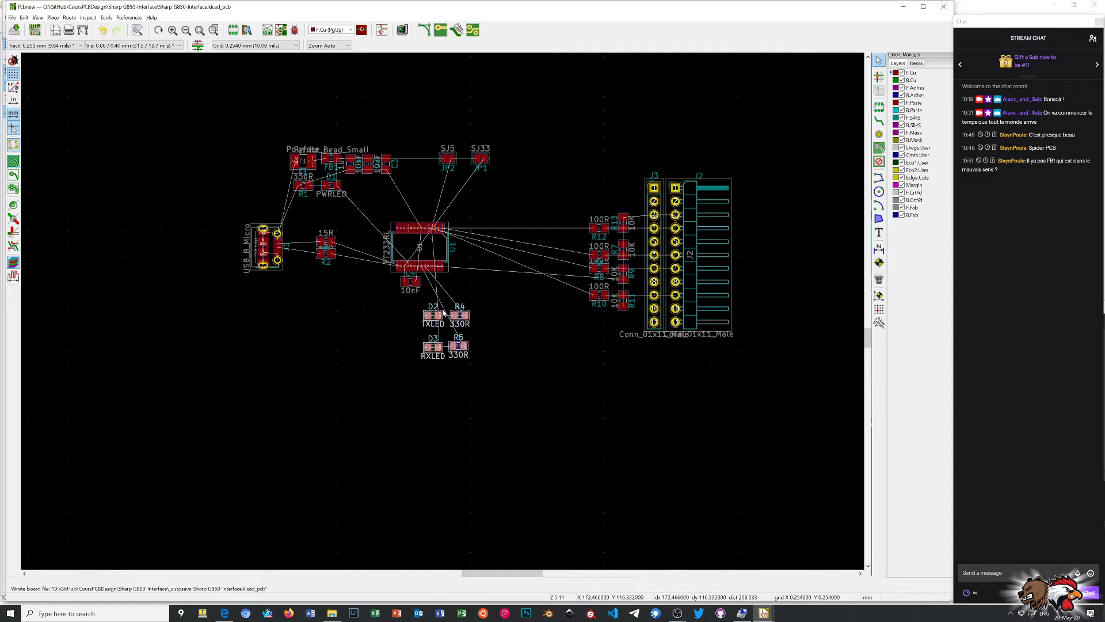
{"action": "scroll", "coordinate": [443, 312], "scroll_direction": "up", "scroll_amount": 1}
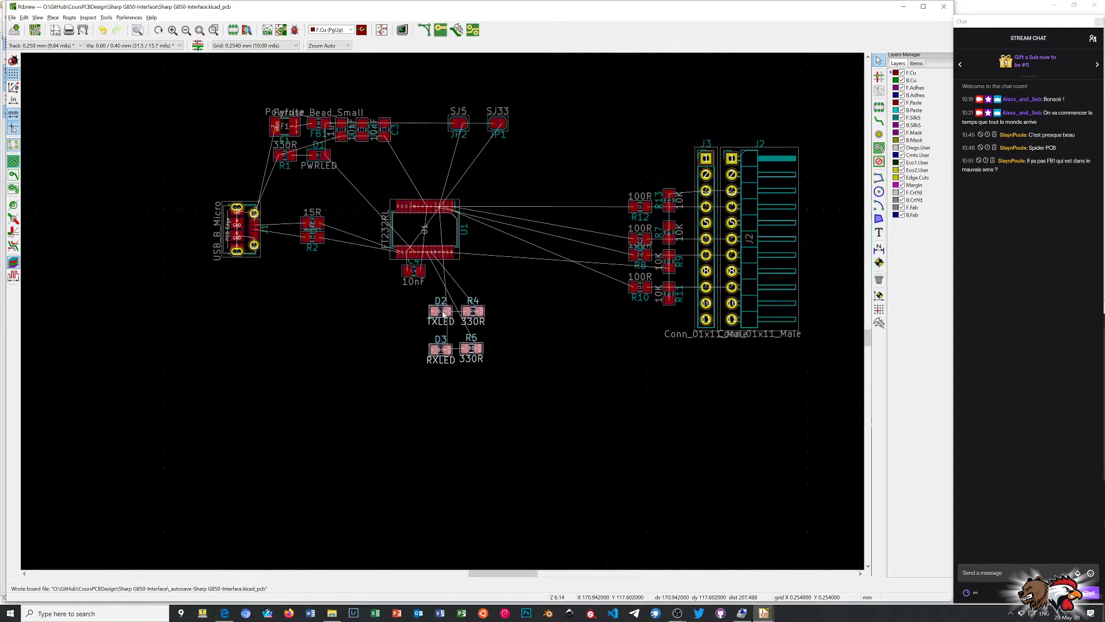
{"action": "scroll", "coordinate": [443, 313], "scroll_direction": "up", "scroll_amount": 5}
{"action": "scroll", "coordinate": [444, 313], "scroll_direction": "down", "scroll_amount": 1}
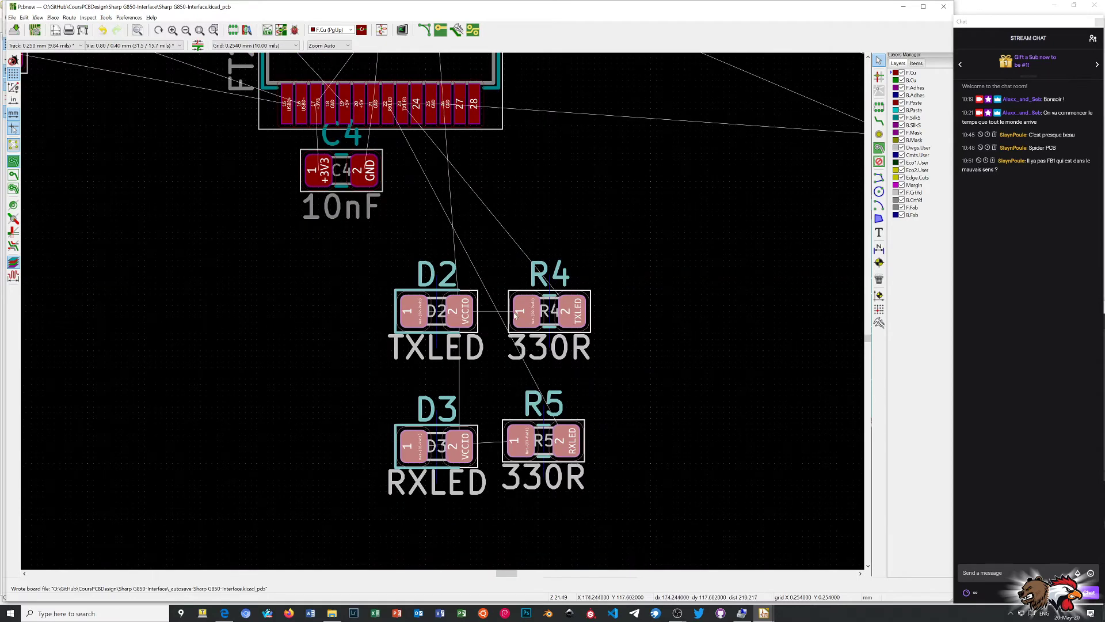
{"action": "mouse_move", "coordinate": [383, 262]}
{"action": "middle_mouse_down"}
{"action": "mouse_move", "coordinate": [434, 301]}
{"action": "mouse_move", "coordinate": [408, 278]}
{"action": "middle_mouse_up"}
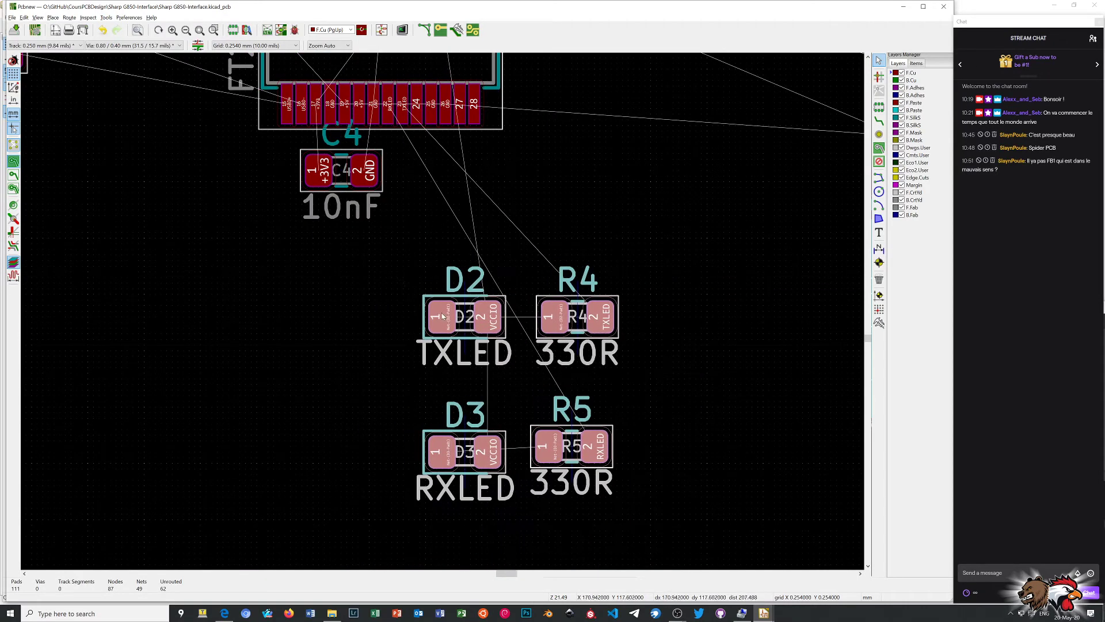
Set the TX pair aside and stand the RX pair D3/R5 vertically under C4
{"action": "mouse_move", "coordinate": [373, 246]}
{"action": "left_mouse_down"}
{"action": "mouse_move", "coordinate": [458, 333]}
{"action": "mouse_move", "coordinate": [703, 372]}
{"action": "left_mouse_up"}
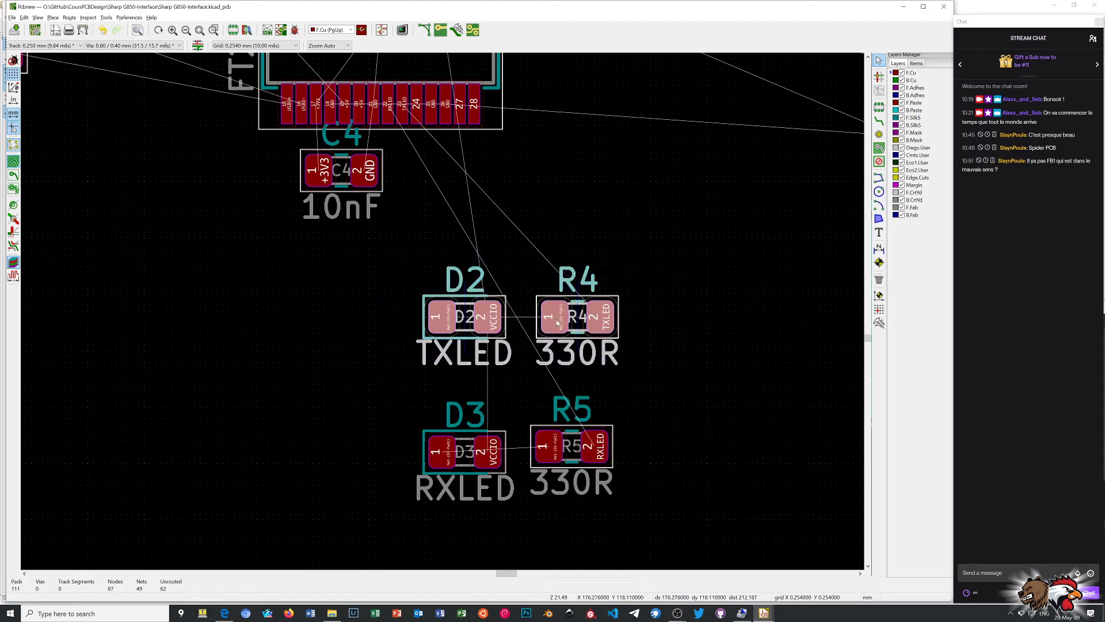
{"action": "left_click_drag", "start_coordinate": [556, 319], "coordinate": [699, 436]}
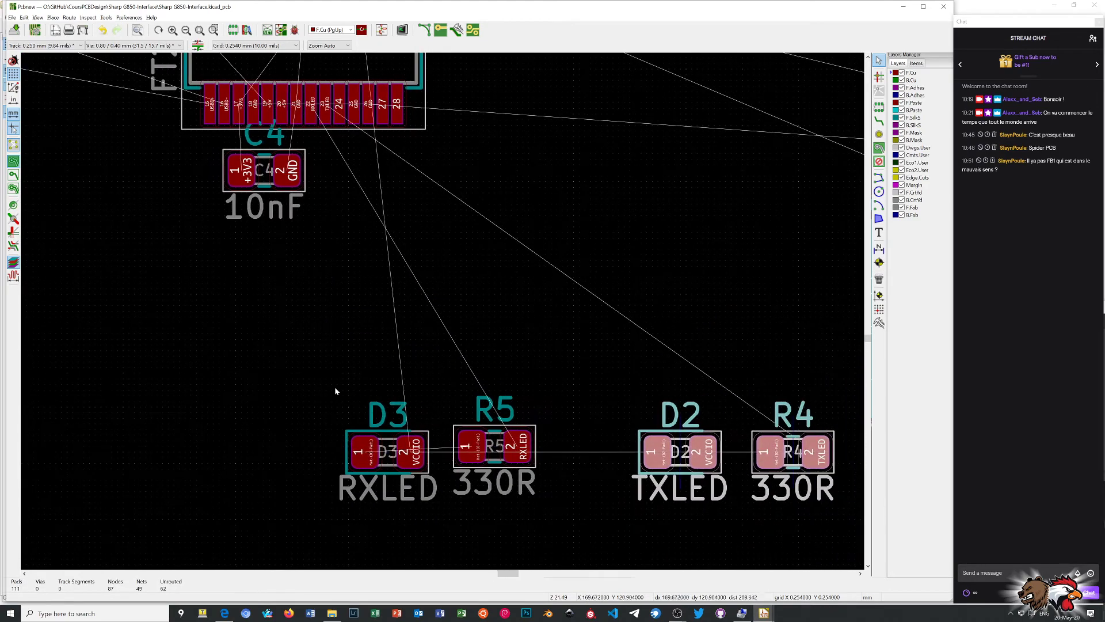
{"action": "left_click_drag", "start_coordinate": [335, 389], "coordinate": [549, 501]}
{"action": "mouse_move", "coordinate": [418, 458]}
{"action": "left_mouse_down"}
{"action": "mouse_move", "coordinate": [383, 352]}
{"action": "mouse_move", "coordinate": [346, 313]}
{"action": "left_mouse_up"}
{"action": "key", "text": "r"}
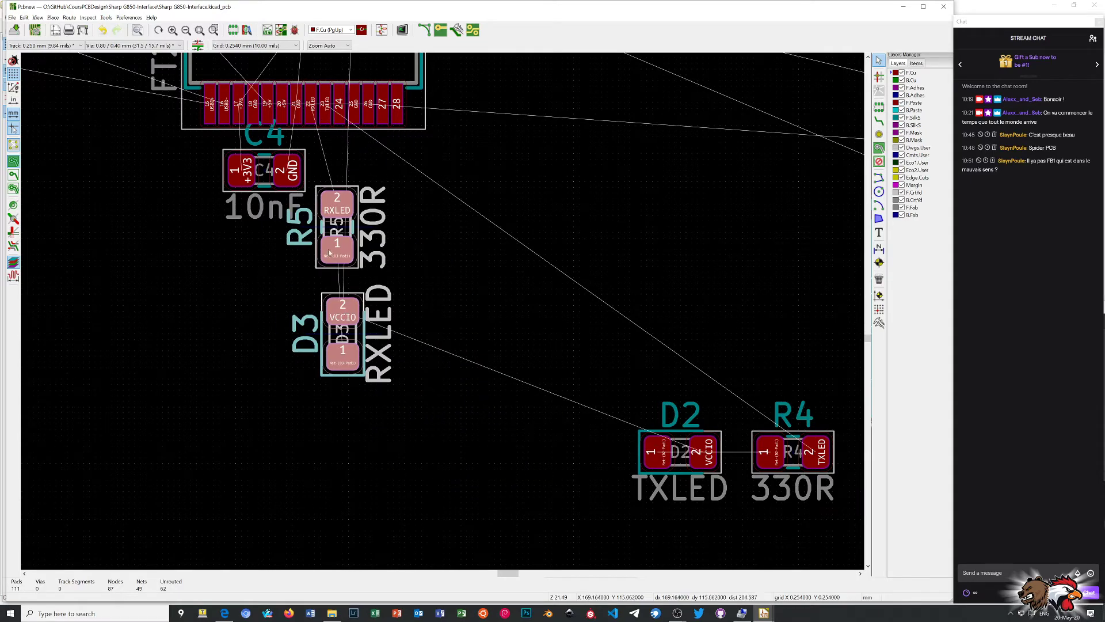
{"action": "left_click_drag", "start_coordinate": [335, 249], "coordinate": [391, 300]}
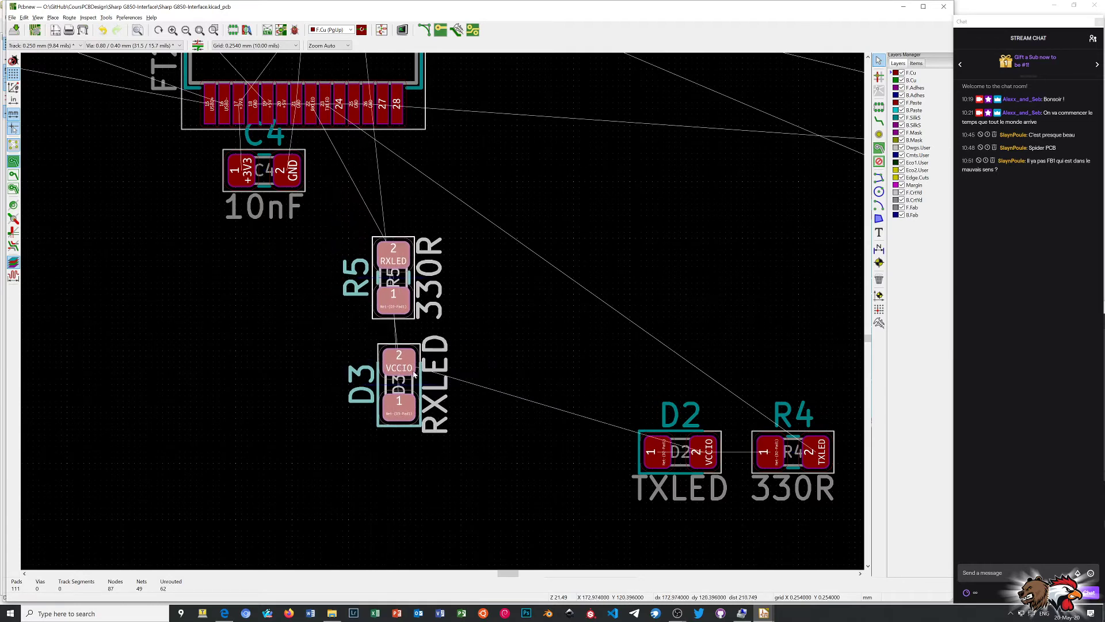
{"action": "left_click", "coordinate": [391, 366]}
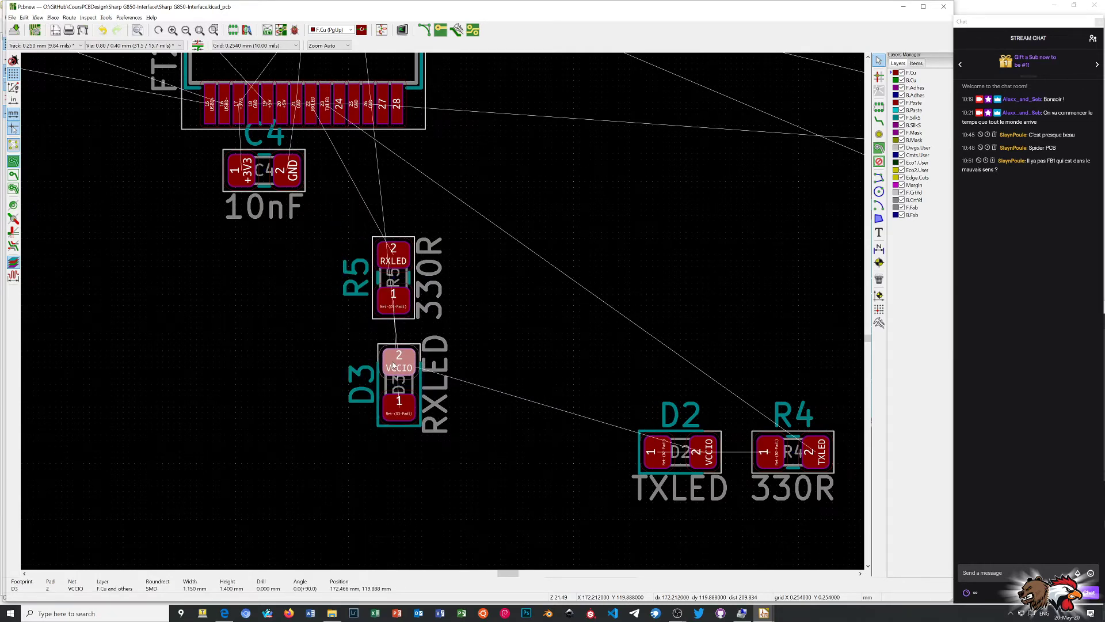
{"action": "key", "text": "r"}
{"action": "key", "text": "r"}
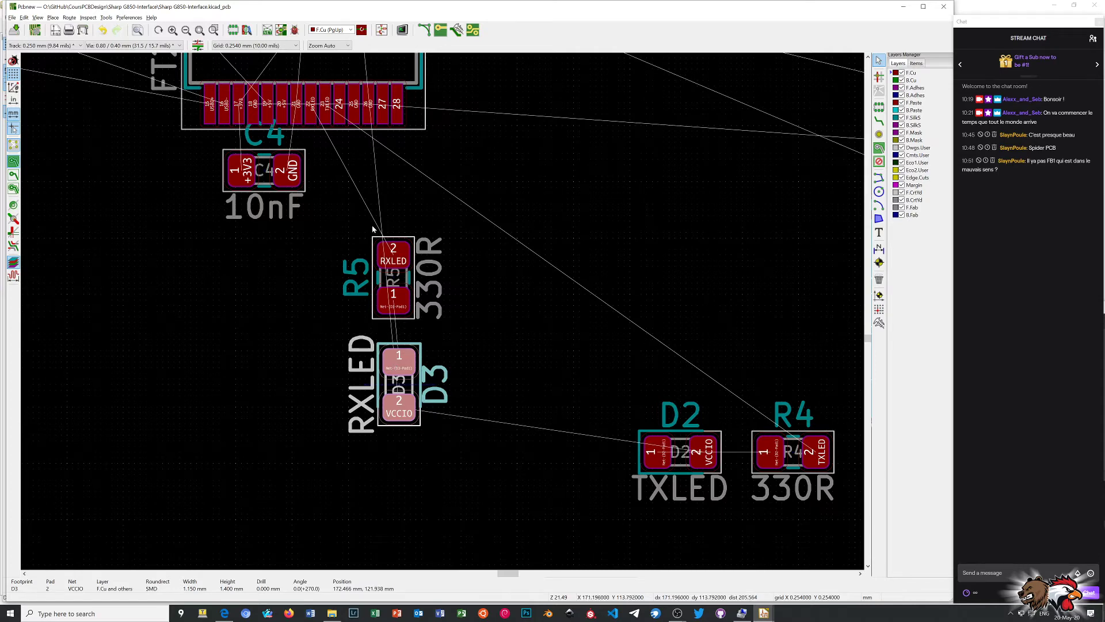
Align LED D3 directly beneath resistor R5
{"action": "left_click", "coordinate": [357, 247]}
{"action": "left_click_drag", "start_coordinate": [354, 220], "coordinate": [459, 446]}
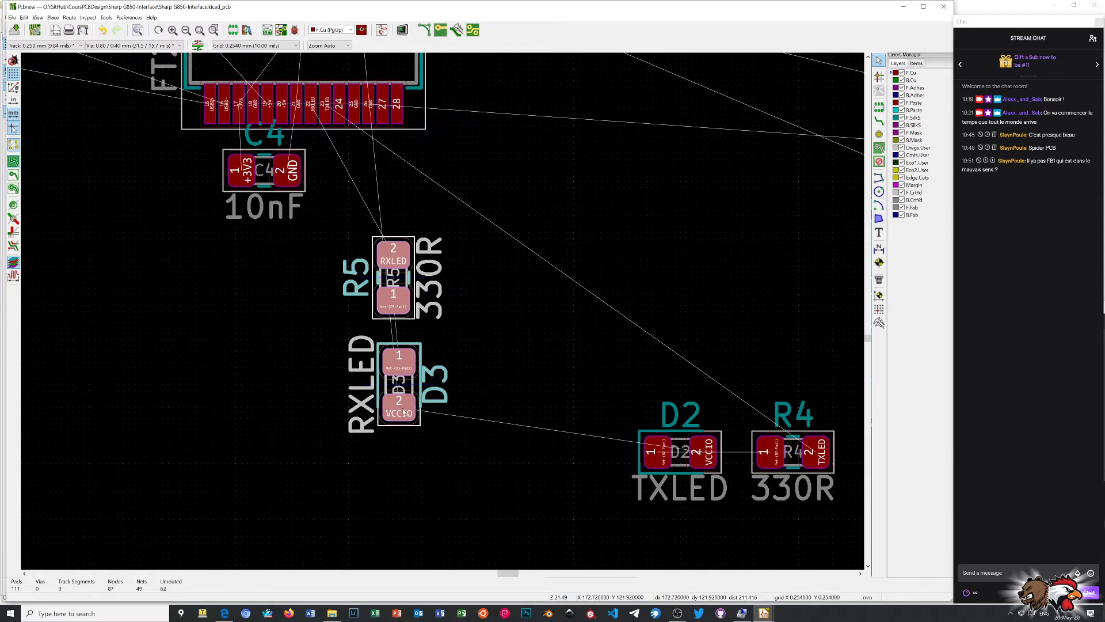
{"action": "mouse_move", "coordinate": [403, 407]}
{"action": "left_mouse_down"}
{"action": "mouse_move", "coordinate": [381, 399]}
{"action": "mouse_move", "coordinate": [371, 361]}
{"action": "left_mouse_up"}
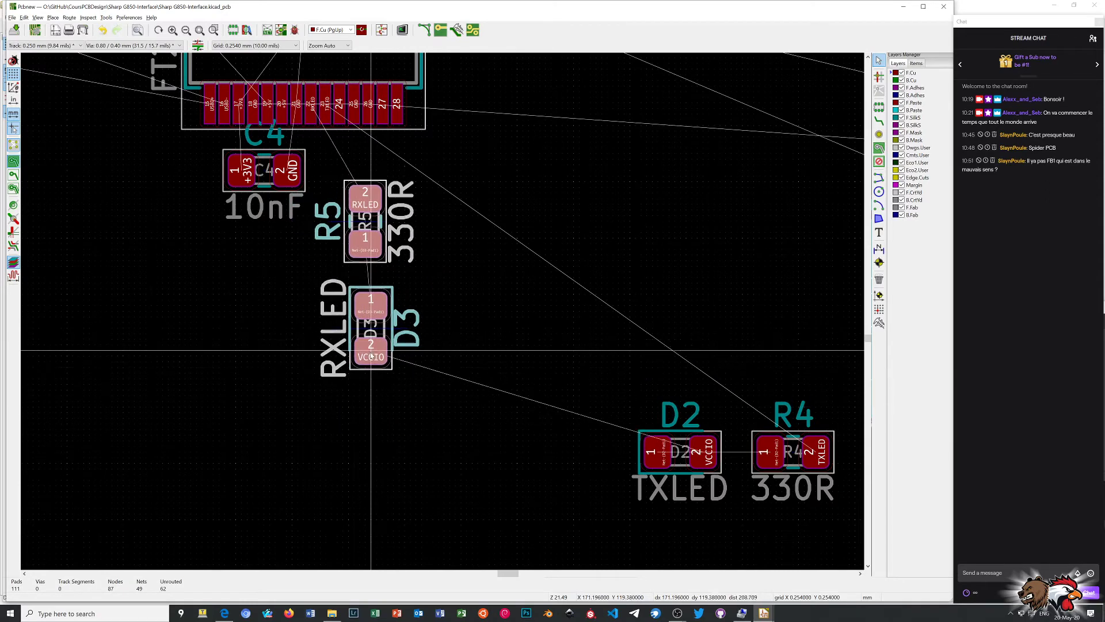
{"action": "left_click_drag", "start_coordinate": [371, 364], "coordinate": [371, 364]}
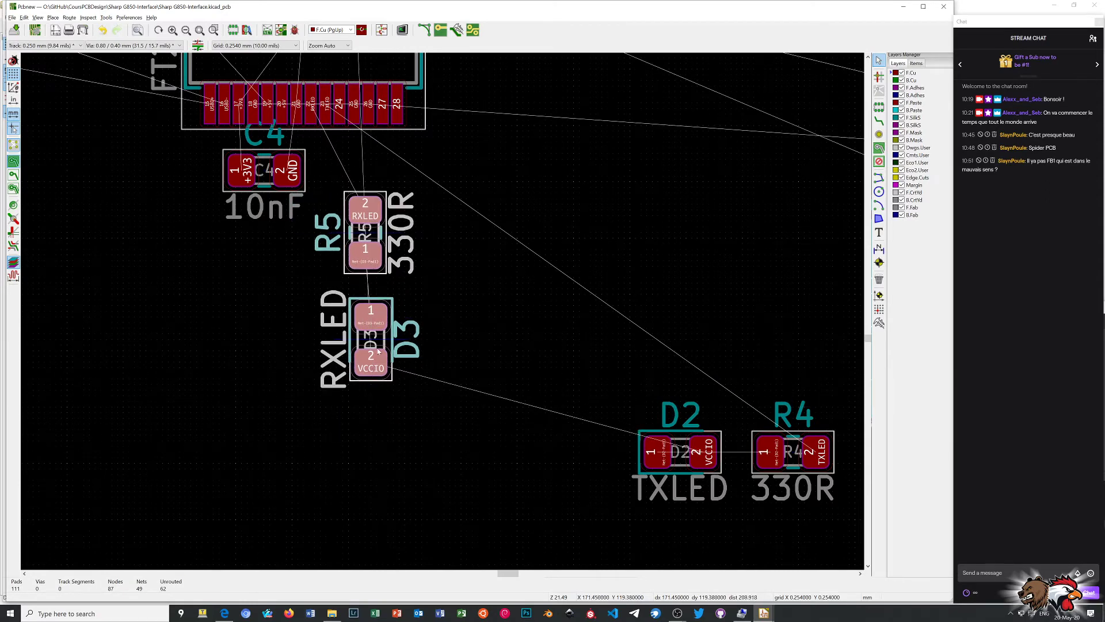
{"action": "left_click", "coordinate": [397, 313]}
{"action": "mouse_move", "coordinate": [334, 293]}
{"action": "left_mouse_down"}
{"action": "mouse_move", "coordinate": [406, 396]}
{"action": "mouse_move", "coordinate": [363, 366]}
{"action": "left_mouse_up"}
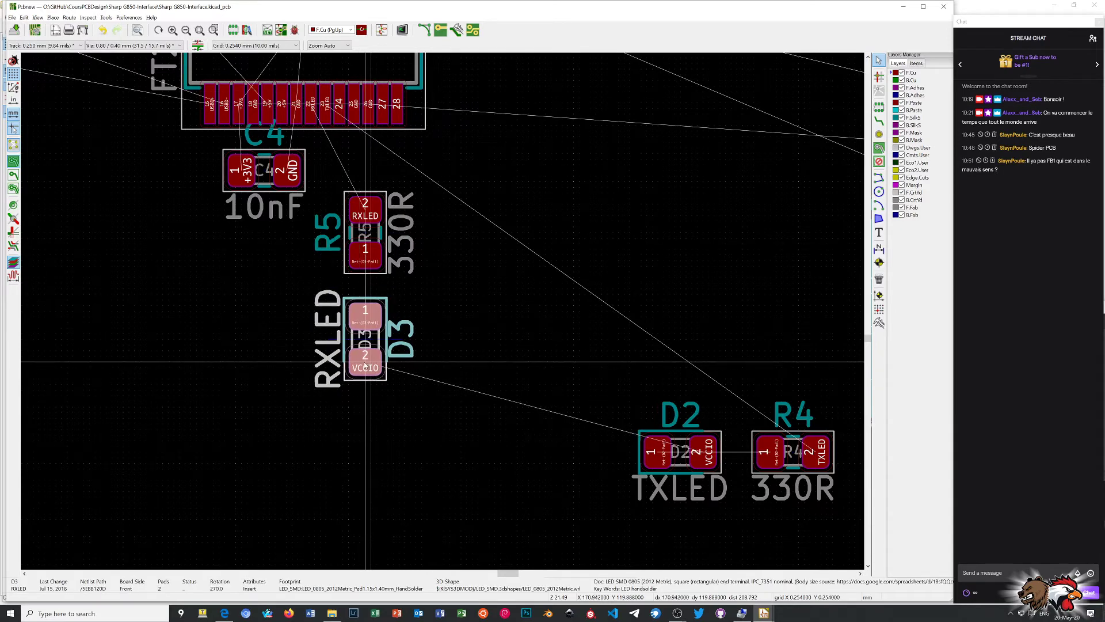
{"action": "left_click", "coordinate": [366, 362]}
{"action": "left_click", "coordinate": [496, 330]}
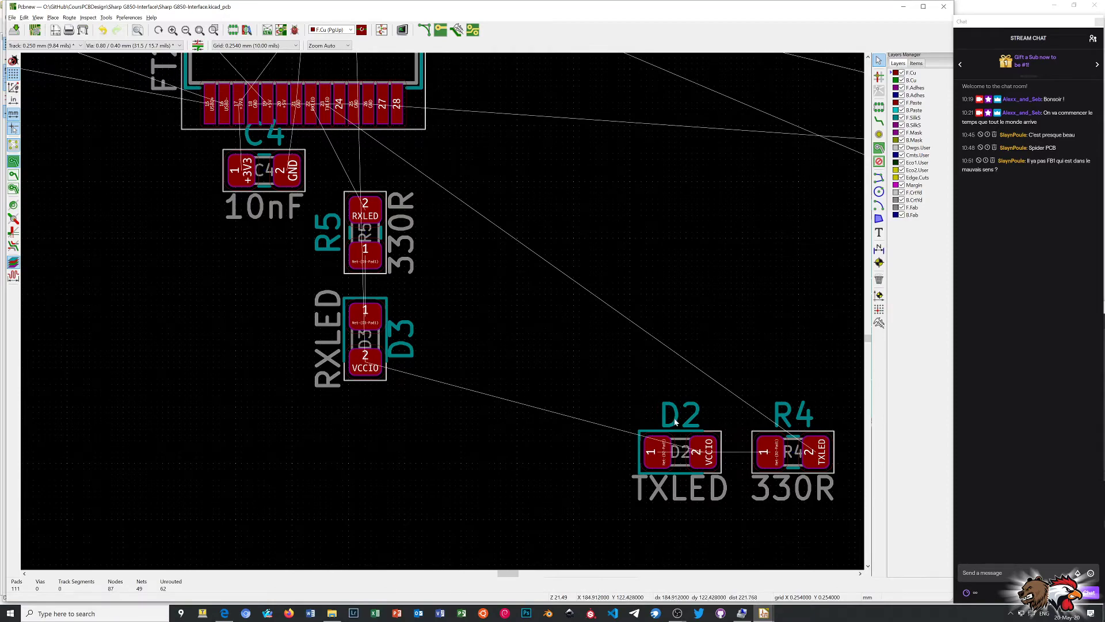
Stand the TX pair D2/R4 vertically beside the RX pair, with D2 flipped
{"action": "left_click_drag", "start_coordinate": [627, 426], "coordinate": [782, 488]}
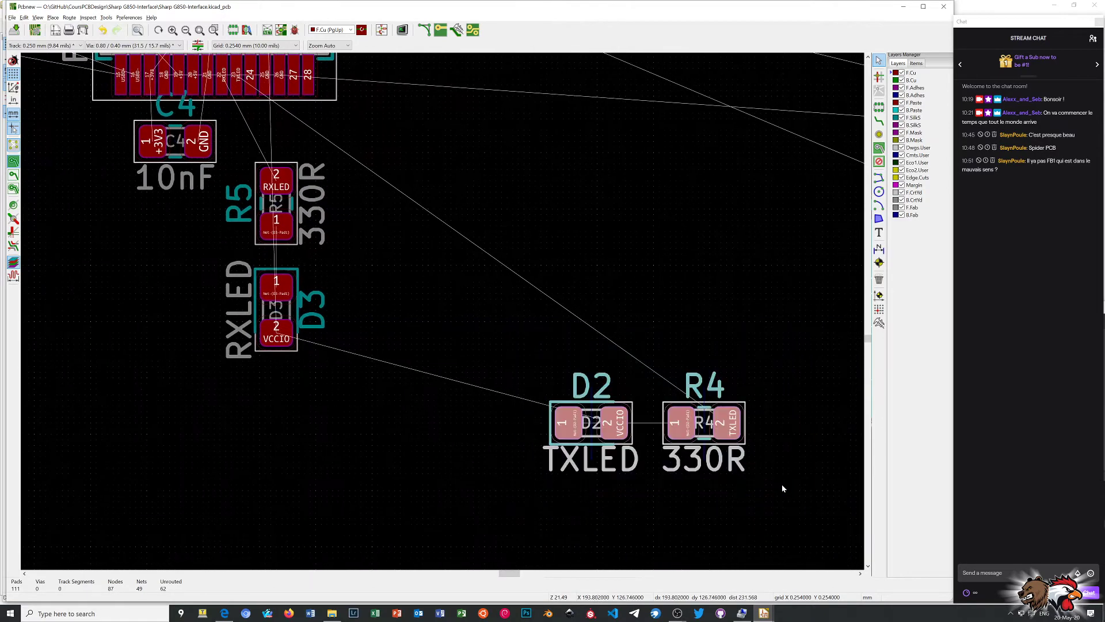
{"action": "key", "text": "r"}
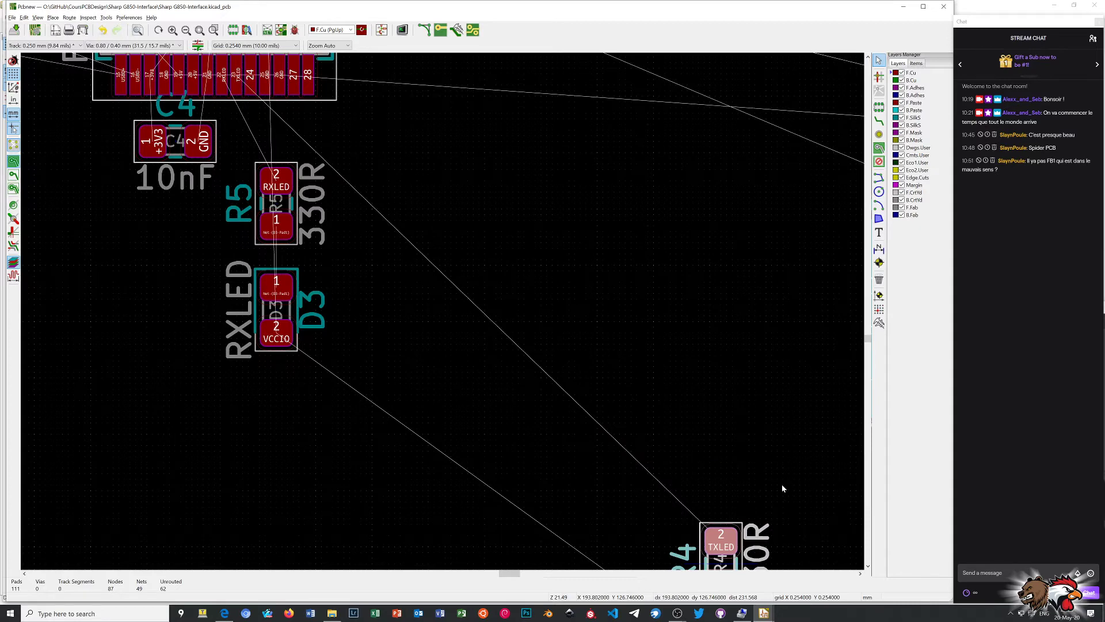
{"action": "key", "text": "m"}
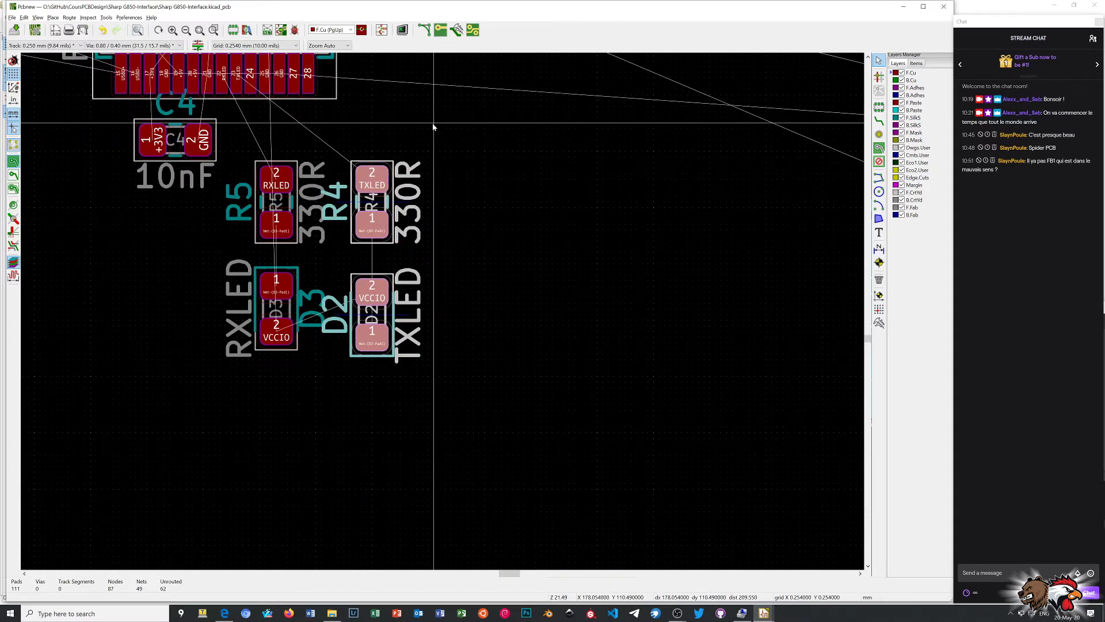
{"action": "left_click", "coordinate": [434, 127]}
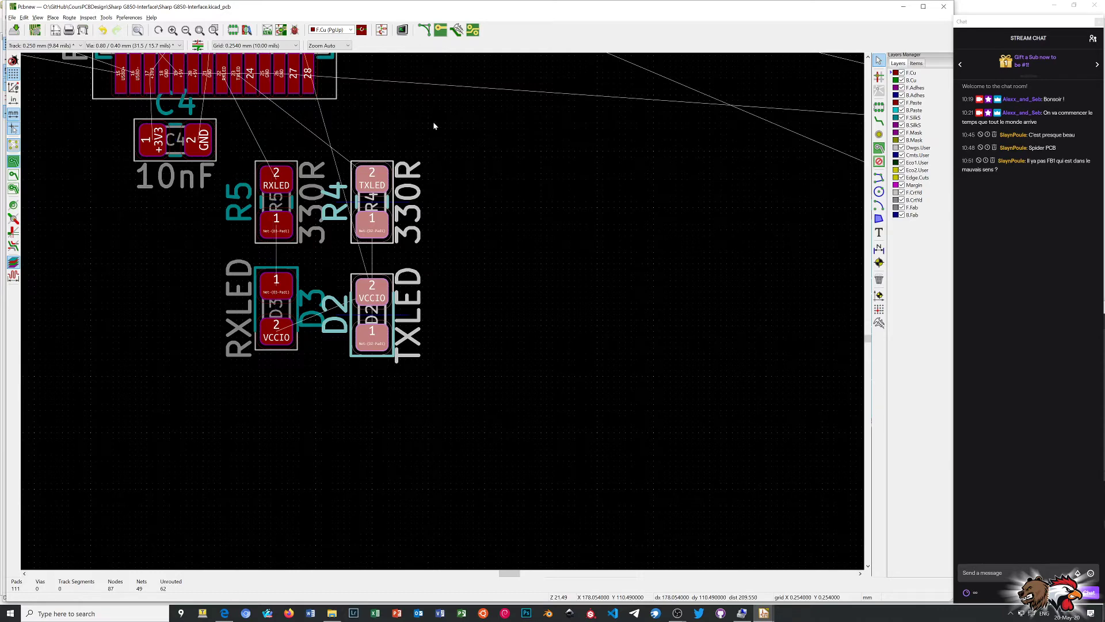
{"action": "left_click", "coordinate": [375, 289]}
{"action": "left_click", "coordinate": [386, 320]}
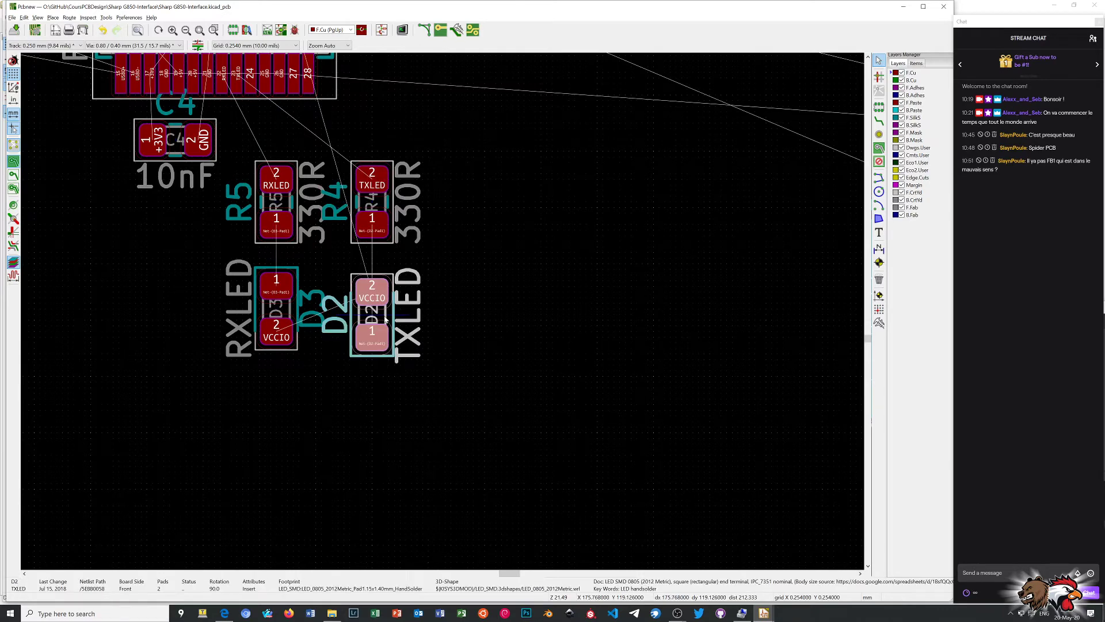
{"action": "key", "text": "r"}
{"action": "key", "text": "r"}
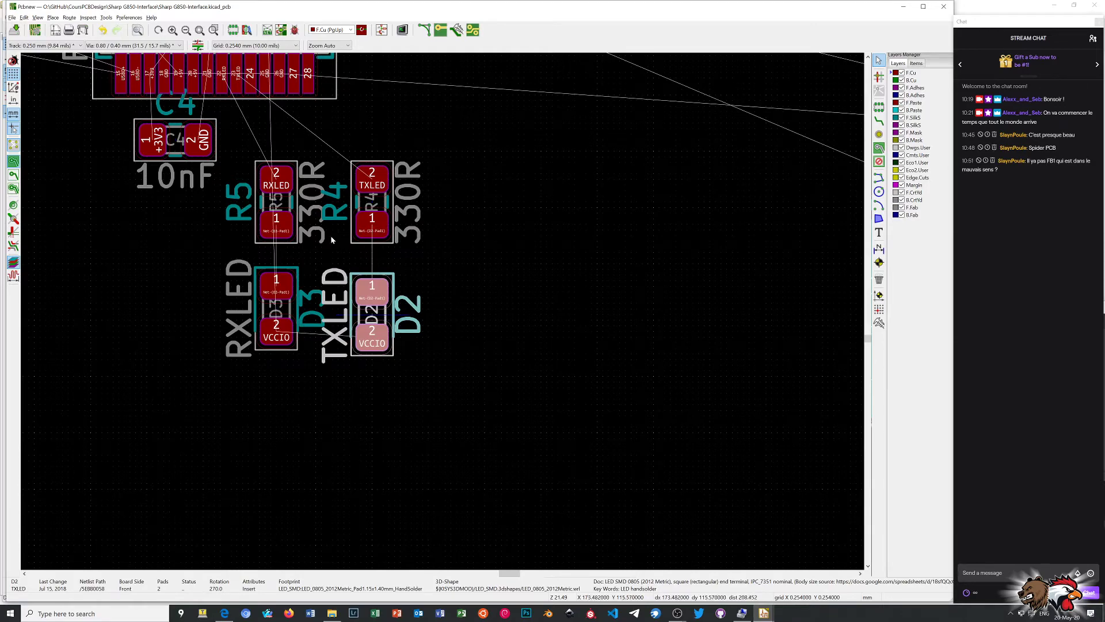
Move the SJ5 and SJ33 jumpers down to the lower left of C4
{"action": "scroll", "coordinate": [330, 237], "scroll_direction": "down", "scroll_amount": 2}
{"action": "scroll", "coordinate": [392, 277], "scroll_direction": "down", "scroll_amount": 2}
{"action": "scroll", "coordinate": [444, 314], "scroll_direction": "down", "scroll_amount": 1}
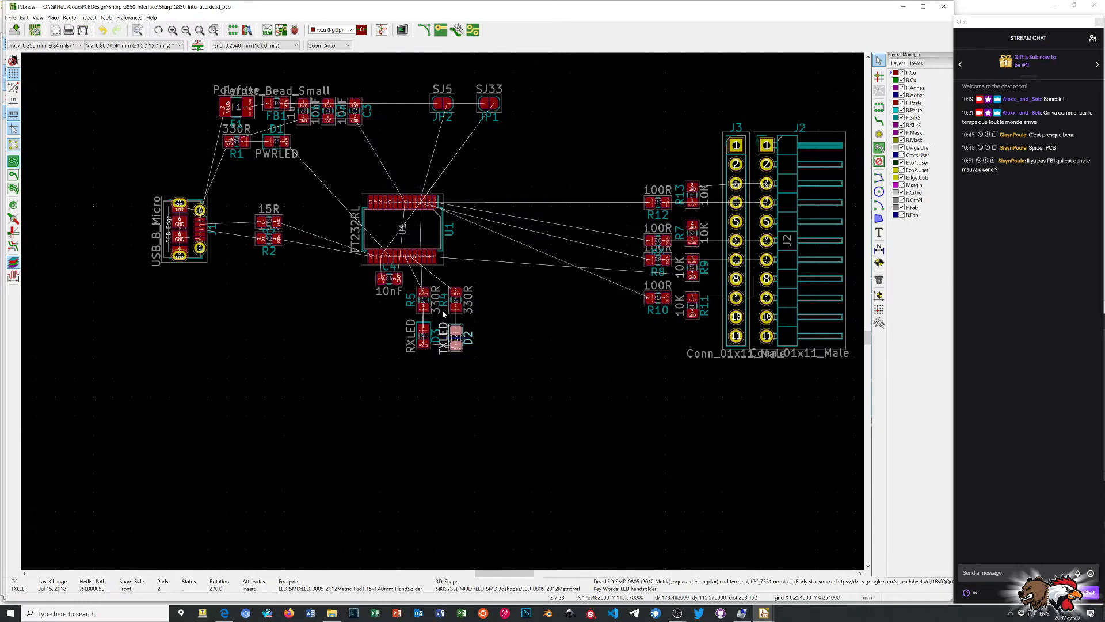
{"action": "scroll", "coordinate": [444, 314], "scroll_direction": "up", "scroll_amount": 1}
{"action": "scroll", "coordinate": [443, 314], "scroll_direction": "up", "scroll_amount": 3}
{"action": "scroll", "coordinate": [444, 314], "scroll_direction": "down", "scroll_amount": 2}
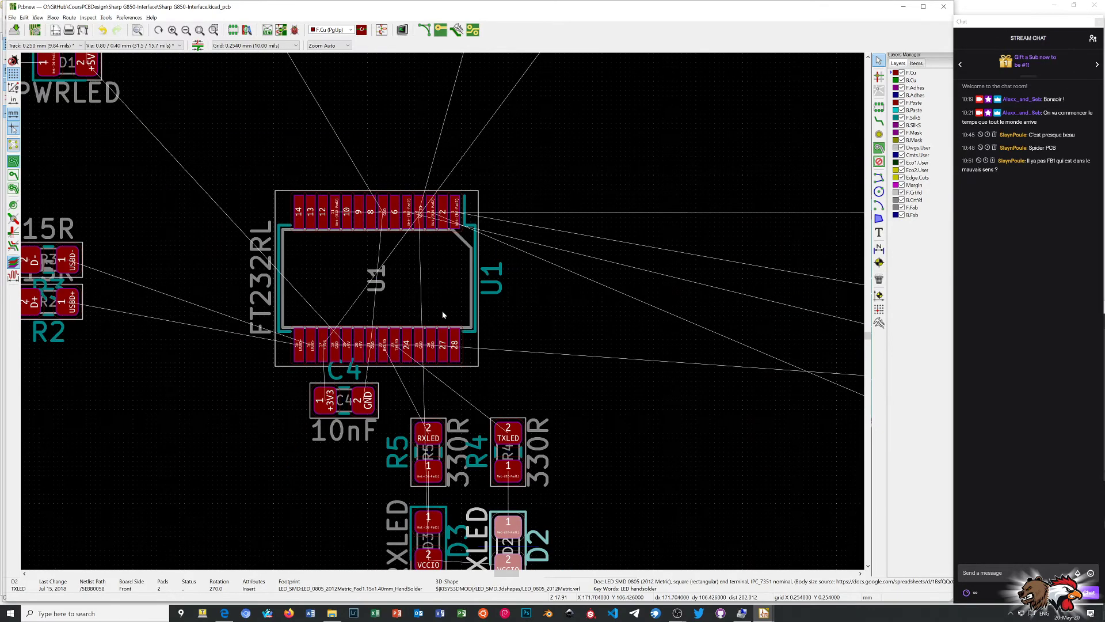
{"action": "scroll", "coordinate": [443, 315], "scroll_direction": "up", "scroll_amount": 1}
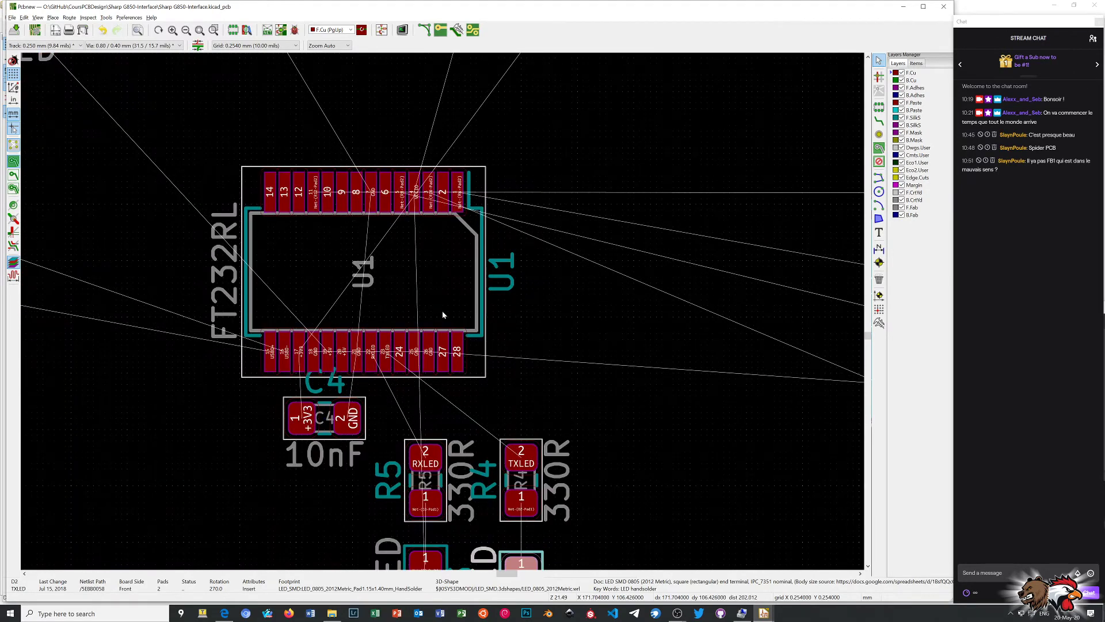
{"action": "scroll", "coordinate": [443, 315], "scroll_direction": "down", "scroll_amount": 4}
{"action": "scroll", "coordinate": [444, 315], "scroll_direction": "up", "scroll_amount": 1}
{"action": "scroll", "coordinate": [443, 315], "scroll_direction": "up", "scroll_amount": 2}
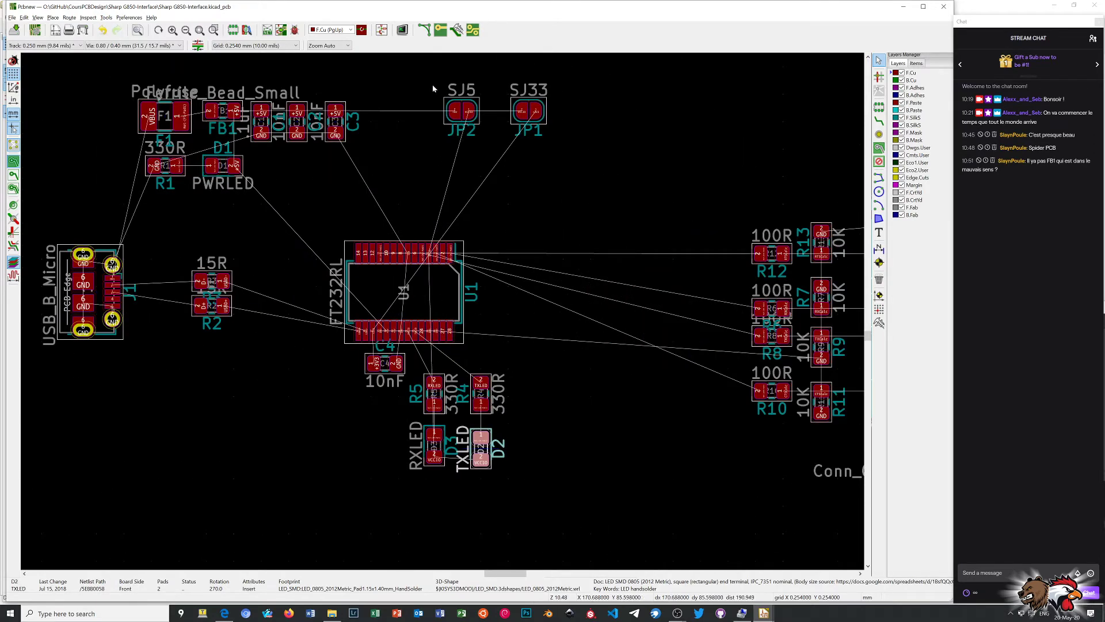
{"action": "left_click_drag", "start_coordinate": [438, 80], "coordinate": [473, 134]}
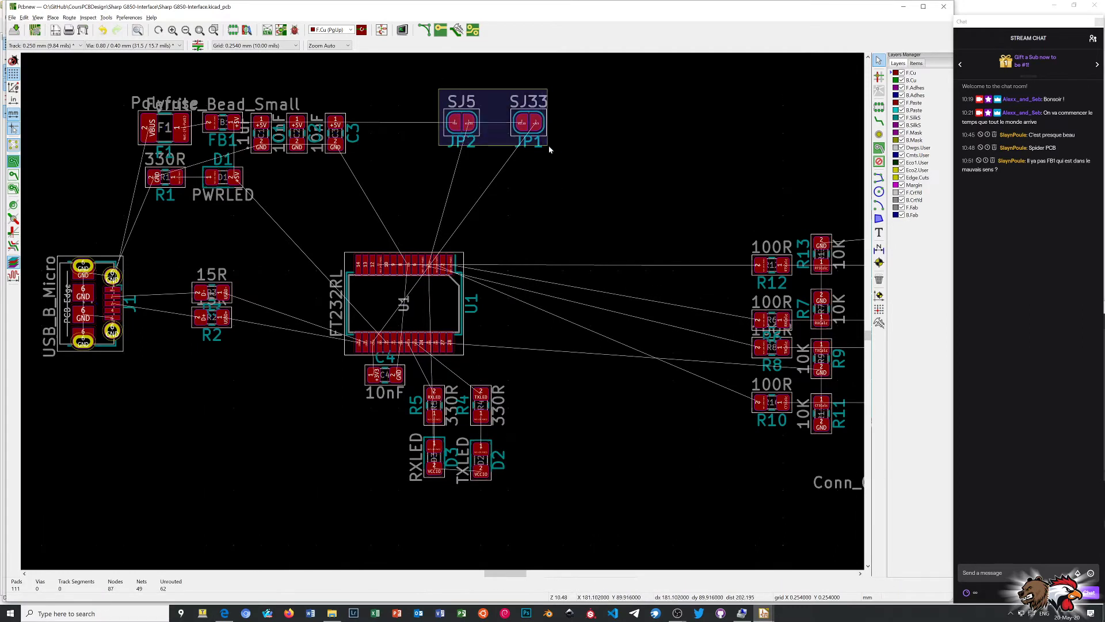
{"action": "left_click_drag", "start_coordinate": [473, 134], "coordinate": [579, 163]}
{"action": "left_click_drag", "start_coordinate": [522, 124], "coordinate": [507, 127]}
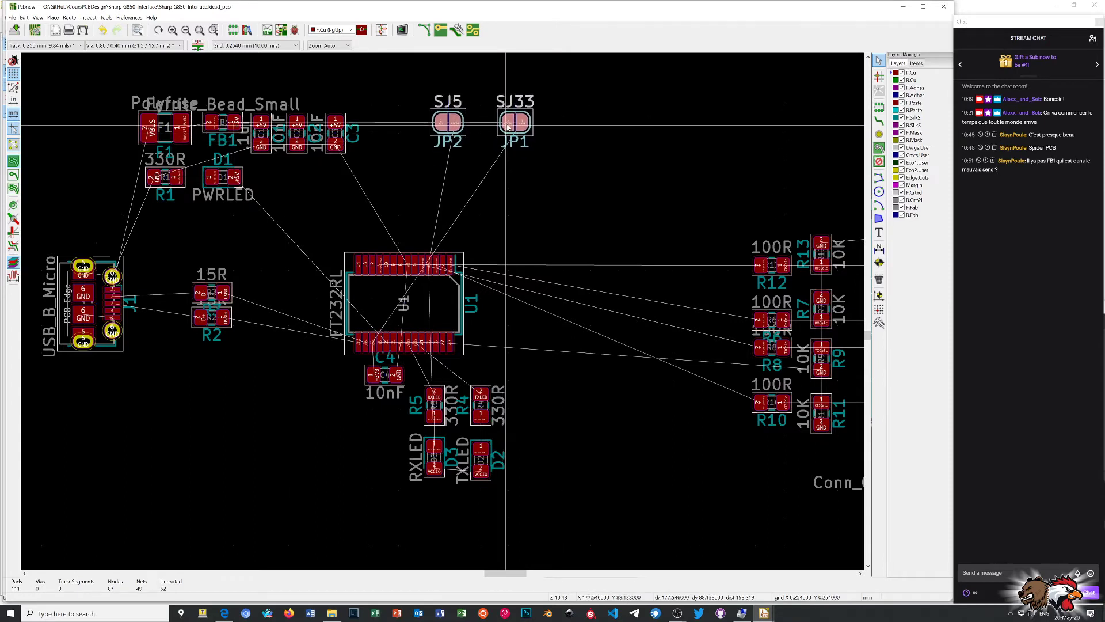
{"action": "mouse_move", "coordinate": [509, 126]}
{"action": "left_mouse_down"}
{"action": "mouse_move", "coordinate": [299, 462]}
{"action": "mouse_move", "coordinate": [323, 469]}
{"action": "left_mouse_up"}
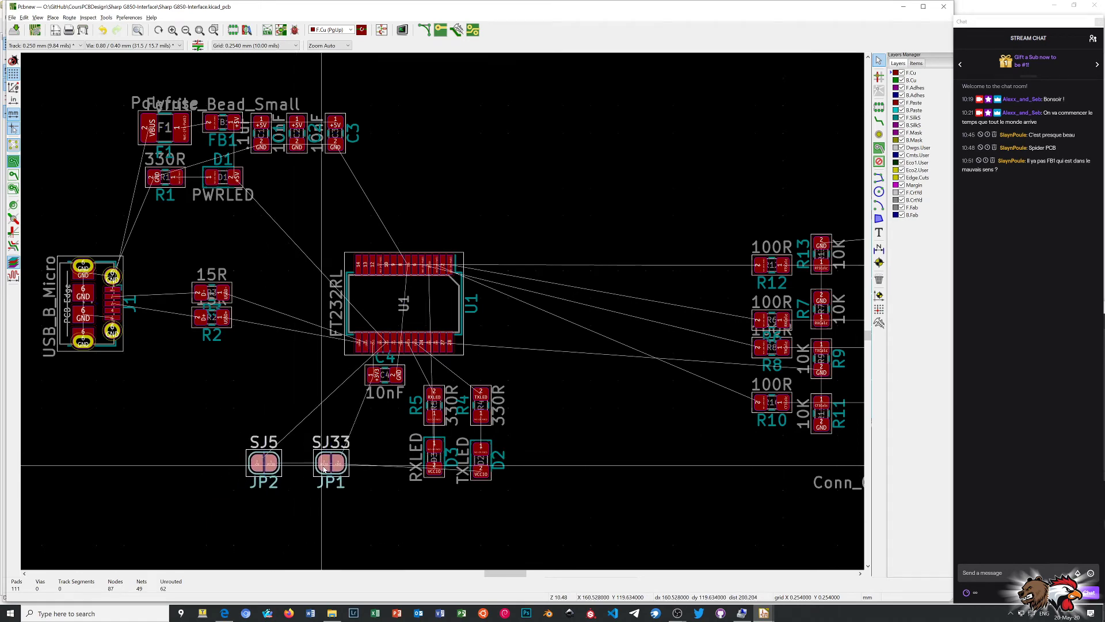
{"action": "left_click", "coordinate": [323, 469]}
Adjust the jumper position and zoom out to show the whole board with J2 and J3
{"action": "mouse_move", "coordinate": [244, 230]}
{"action": "left_mouse_down"}
{"action": "mouse_move", "coordinate": [373, 525]}
{"action": "mouse_move", "coordinate": [541, 489]}
{"action": "left_mouse_up"}
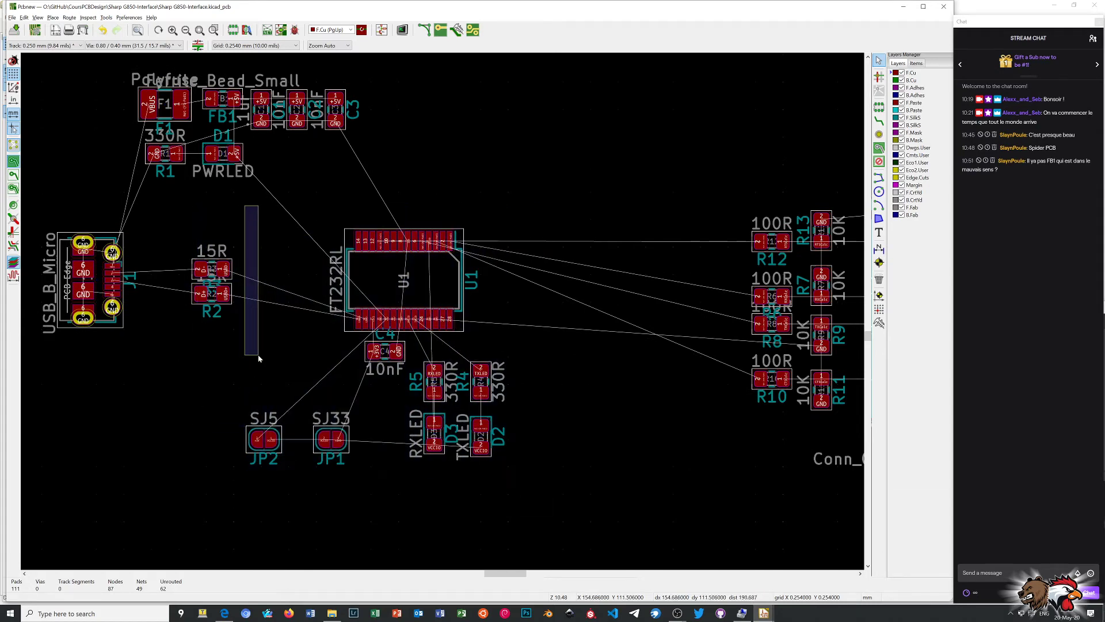
{"action": "left_click_drag", "start_coordinate": [542, 488], "coordinate": [264, 383]}
{"action": "scroll", "coordinate": [326, 381], "scroll_direction": "up", "scroll_amount": 1}
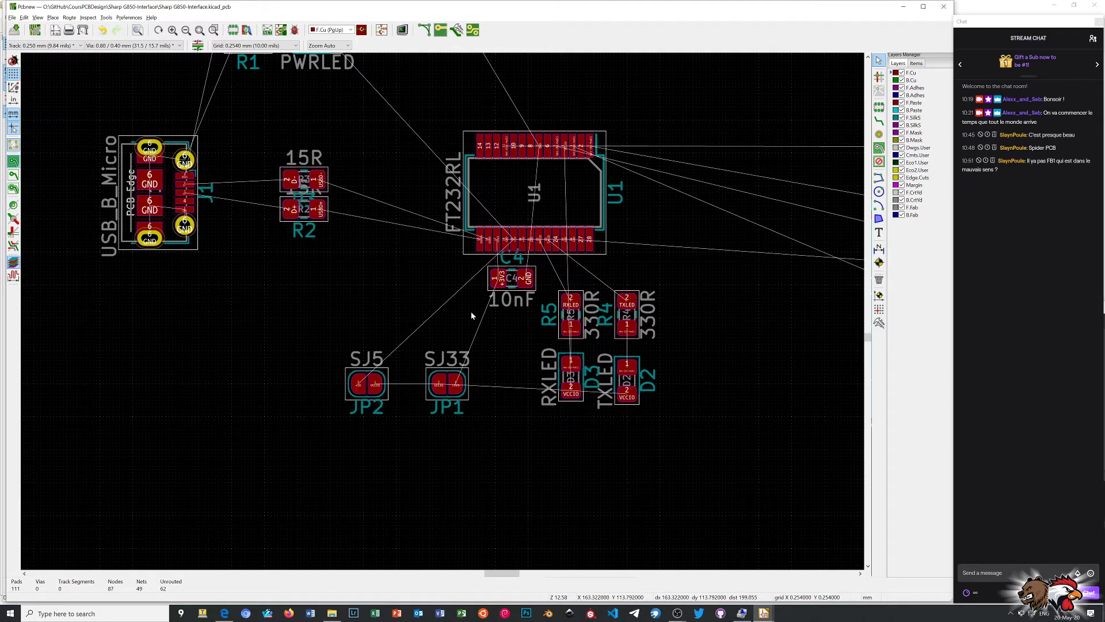
{"action": "scroll", "coordinate": [471, 315], "scroll_direction": "down", "scroll_amount": 1}
{"action": "scroll", "coordinate": [470, 315], "scroll_direction": "down", "scroll_amount": 1}
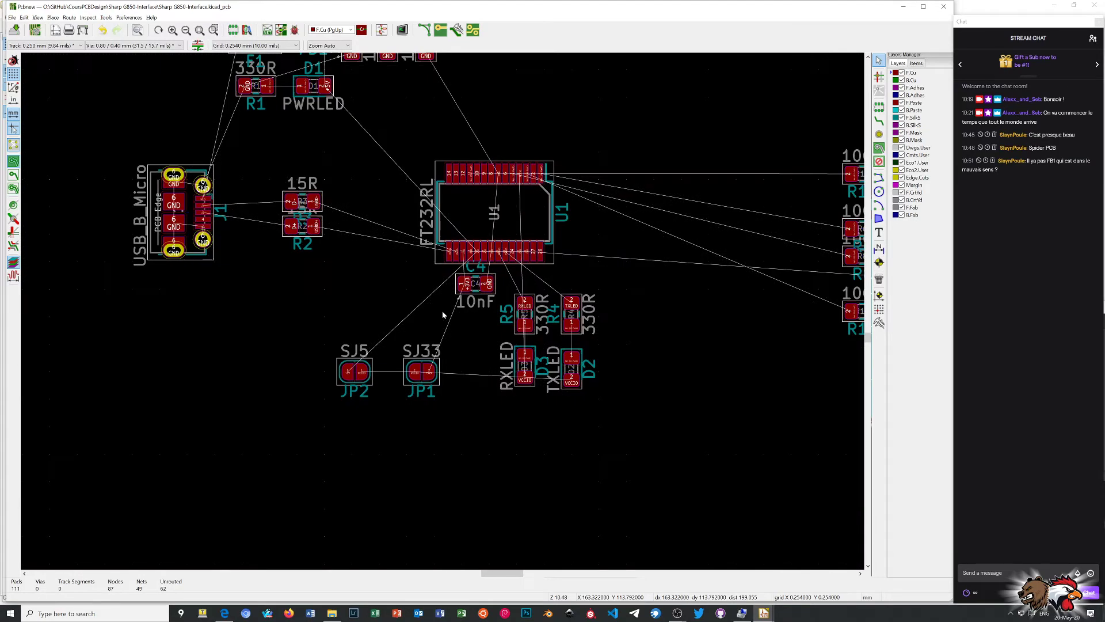
{"action": "scroll", "coordinate": [455, 315], "scroll_direction": "down", "scroll_amount": 1}
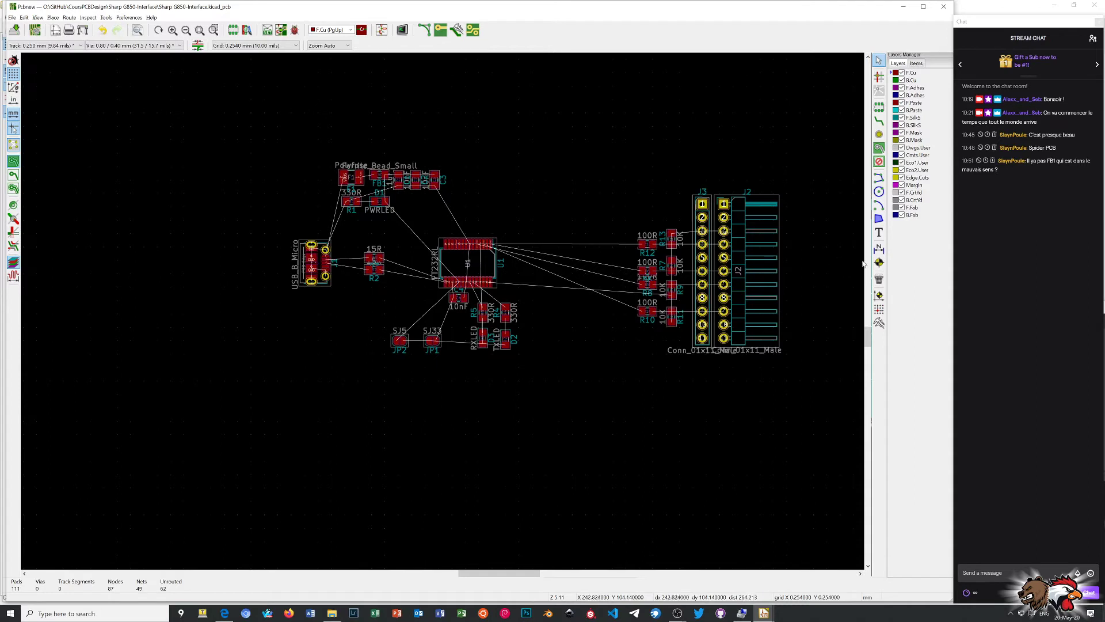
{"action": "left_click", "coordinate": [879, 248]}
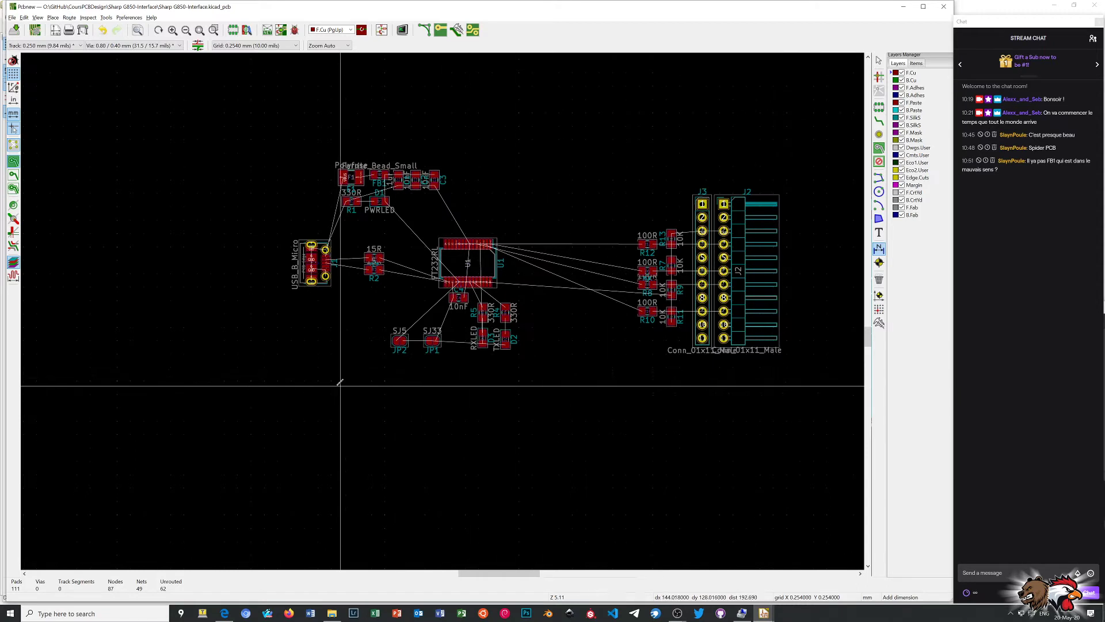
{"action": "left_click", "coordinate": [299, 381]}
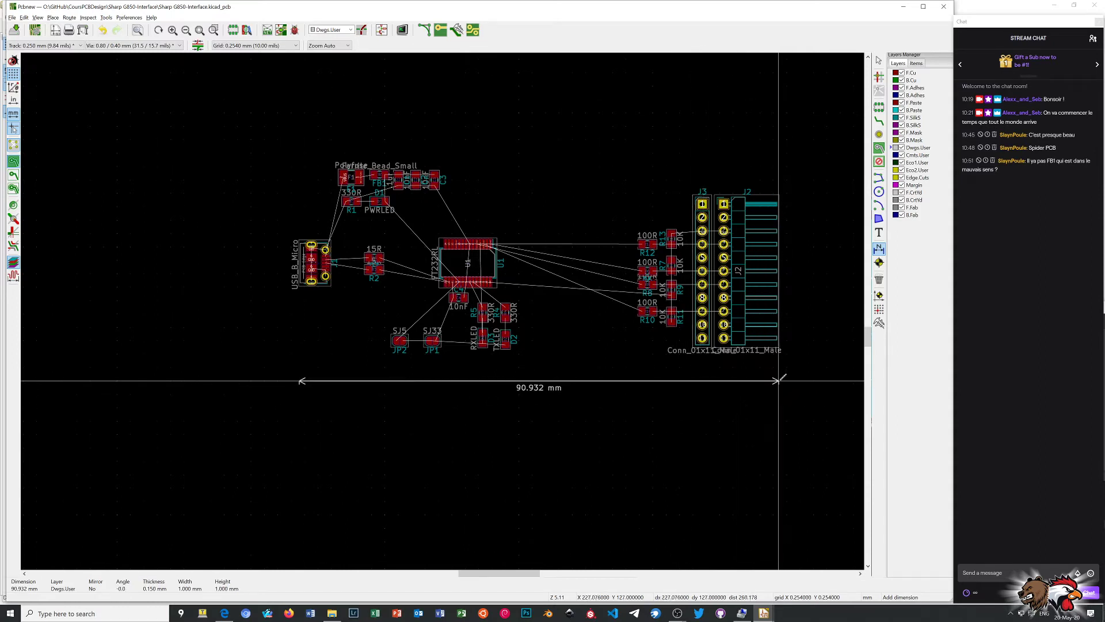
{"action": "right_click", "coordinate": [646, 379]}
{"action": "left_click", "coordinate": [662, 387]}
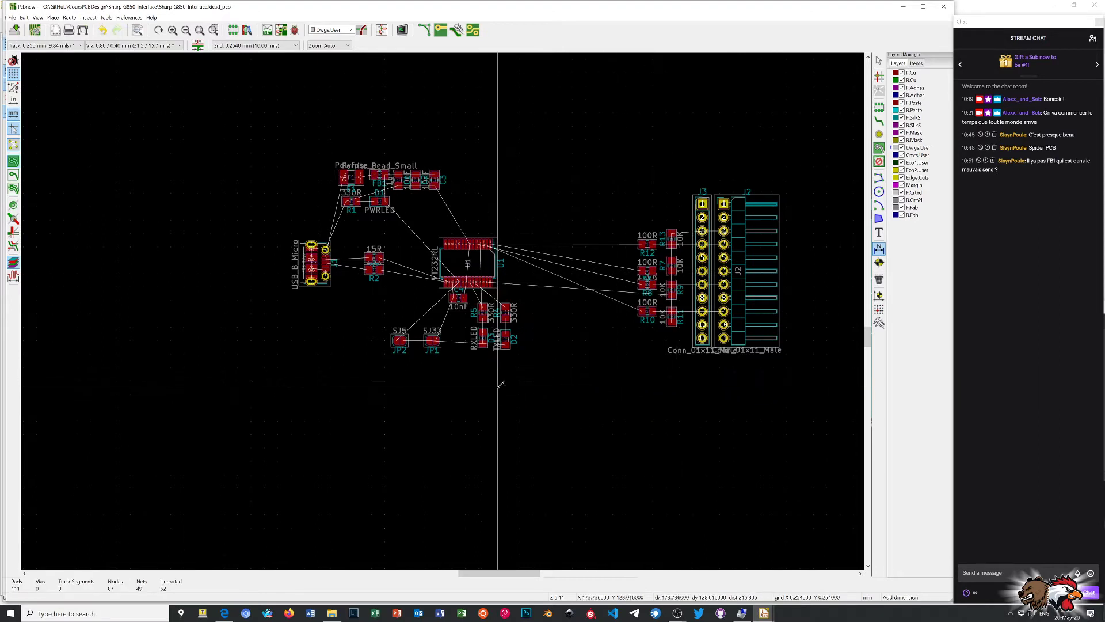
{"action": "right_click", "coordinate": [506, 410]}
{"action": "left_click", "coordinate": [547, 420]}
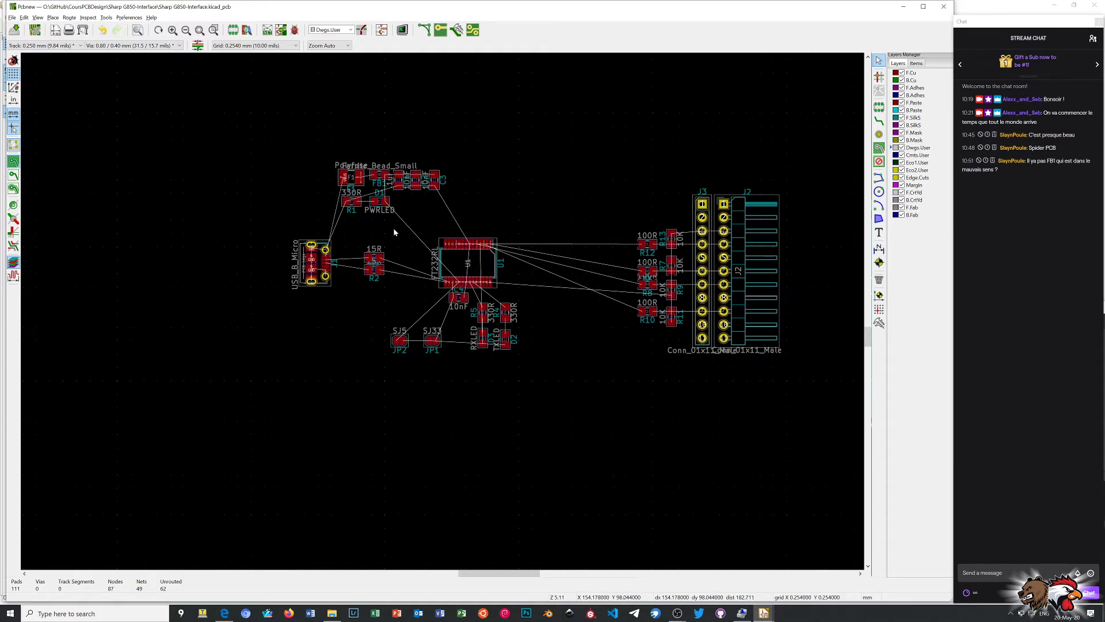
Shift the FT232RL U1 group right toward the J2/J3 connectors
{"action": "left_click_drag", "start_coordinate": [394, 230], "coordinate": [547, 366]}
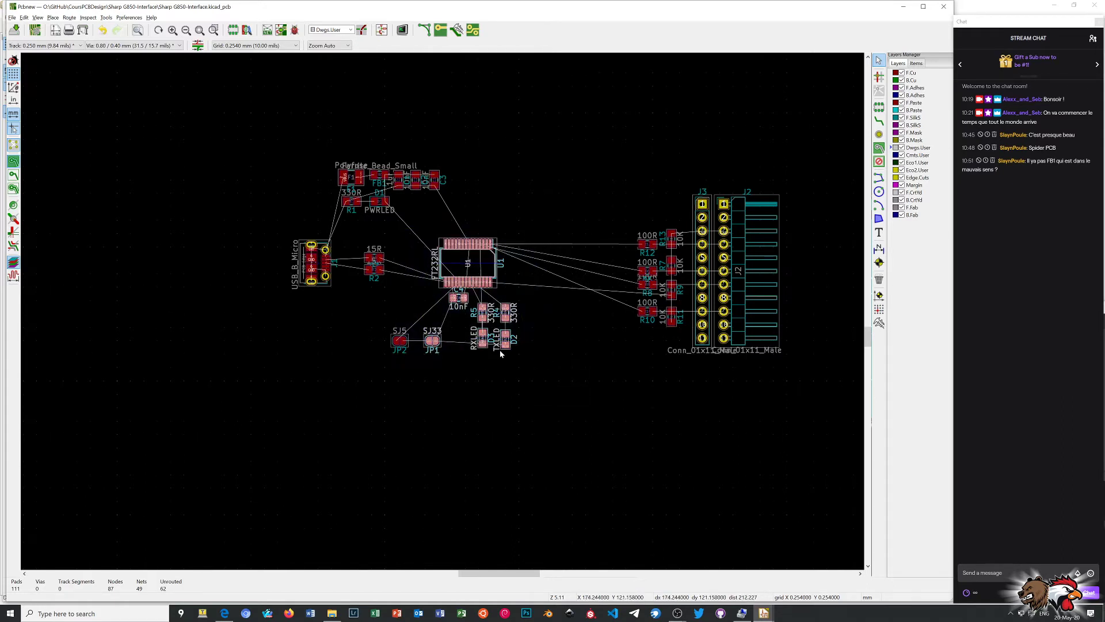
{"action": "mouse_move", "coordinate": [393, 225]}
{"action": "left_mouse_down"}
{"action": "mouse_move", "coordinate": [393, 289]}
{"action": "mouse_move", "coordinate": [447, 380]}
{"action": "mouse_move", "coordinate": [567, 379]}
{"action": "left_mouse_up"}
{"action": "left_click_drag", "start_coordinate": [385, 227], "coordinate": [538, 369]}
{"action": "left_click_drag", "start_coordinate": [447, 247], "coordinate": [533, 243]}
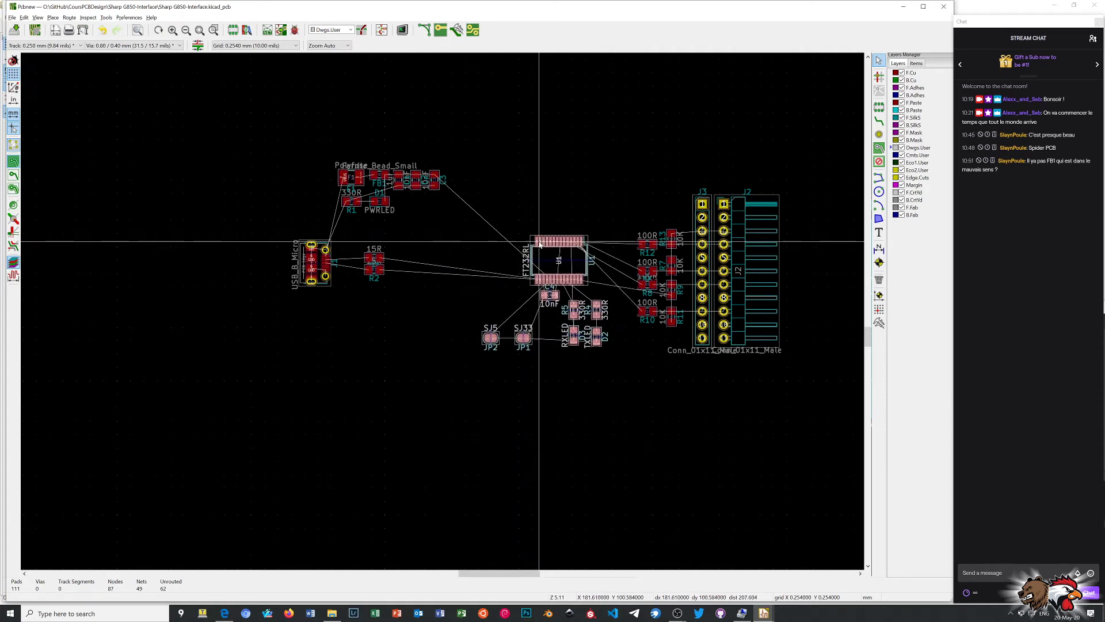
{"action": "left_click_drag", "start_coordinate": [533, 244], "coordinate": [547, 235]}
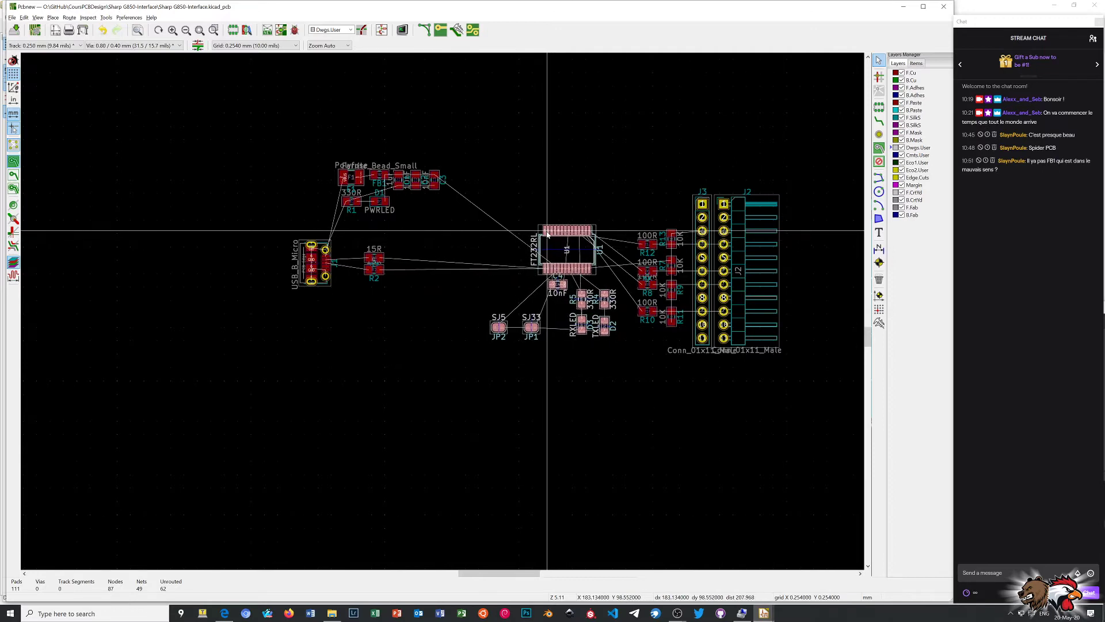
Move USB connector J1 with R2 and the top-left power parts to the right
{"action": "left_click_drag", "start_coordinate": [286, 228], "coordinate": [425, 299]}
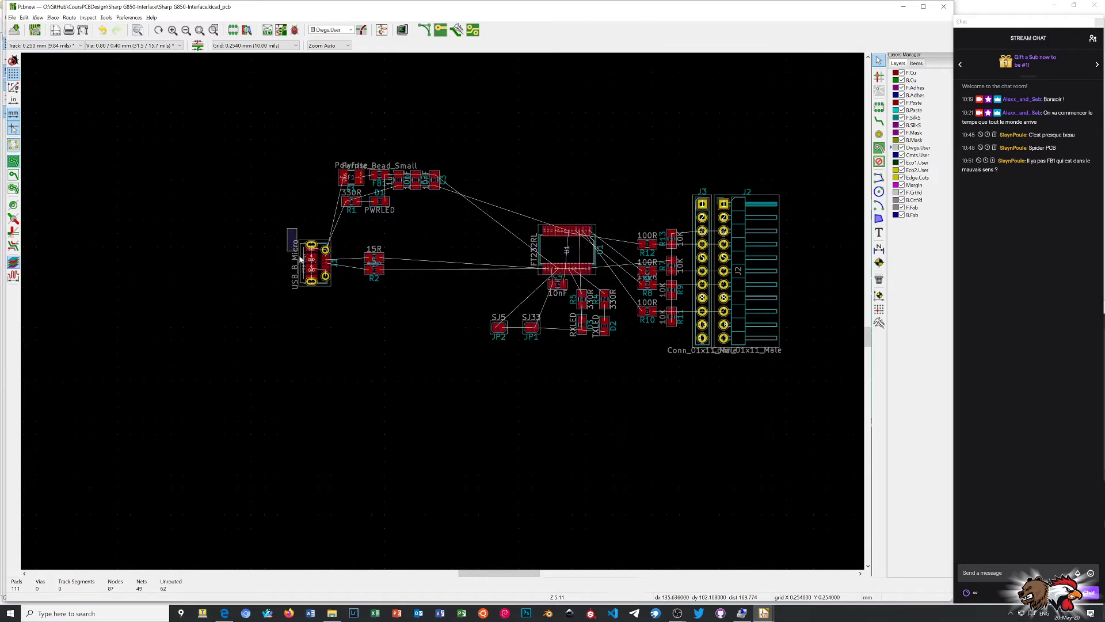
{"action": "left_click_drag", "start_coordinate": [373, 271], "coordinate": [502, 276]}
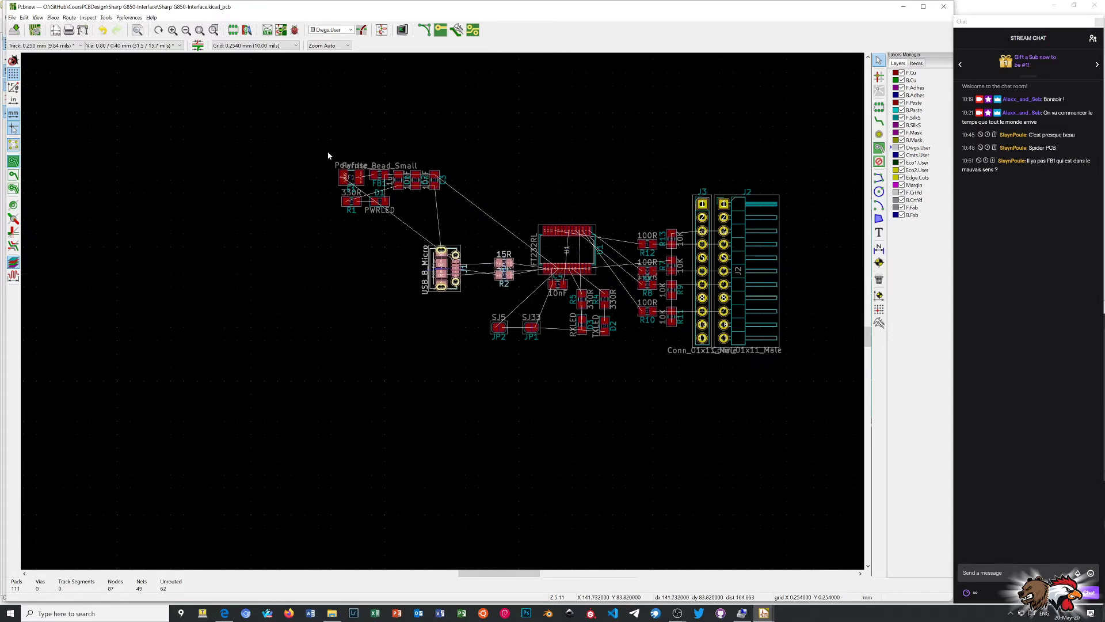
{"action": "left_click_drag", "start_coordinate": [328, 155], "coordinate": [480, 222]}
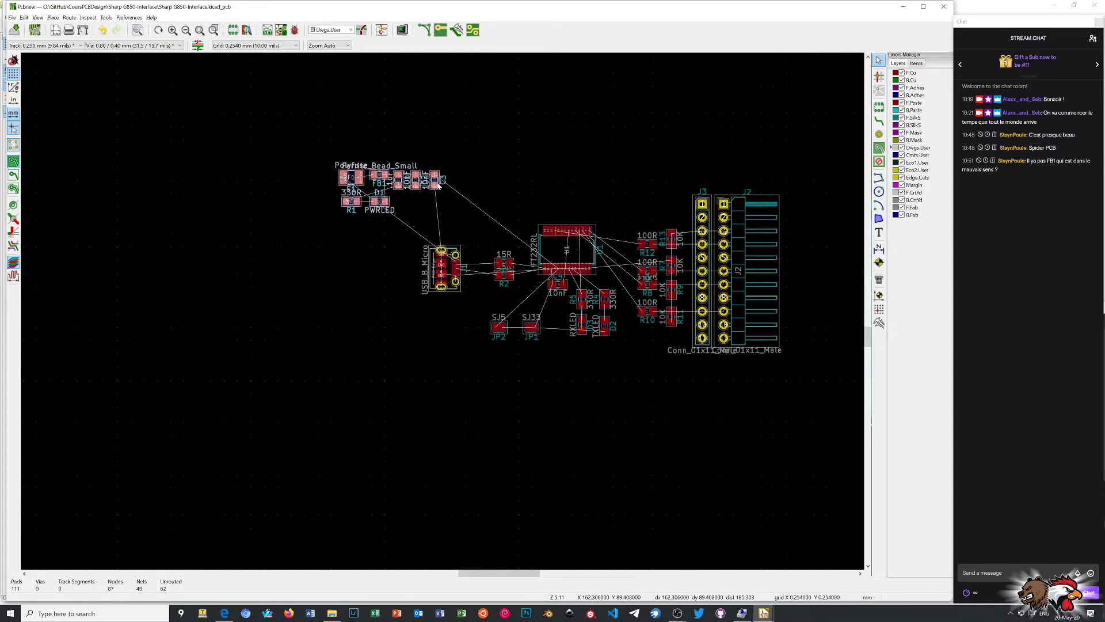
{"action": "left_click_drag", "start_coordinate": [438, 184], "coordinate": [555, 204]}
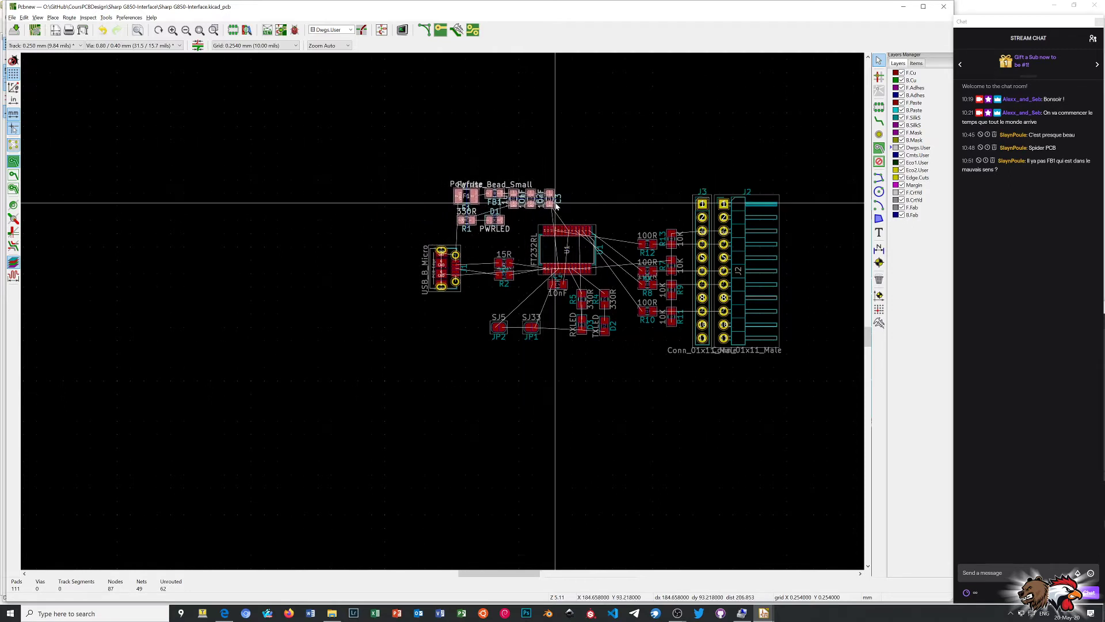
{"action": "left_click_drag", "start_coordinate": [555, 205], "coordinate": [555, 202]}
{"action": "left_click", "coordinate": [555, 203]}
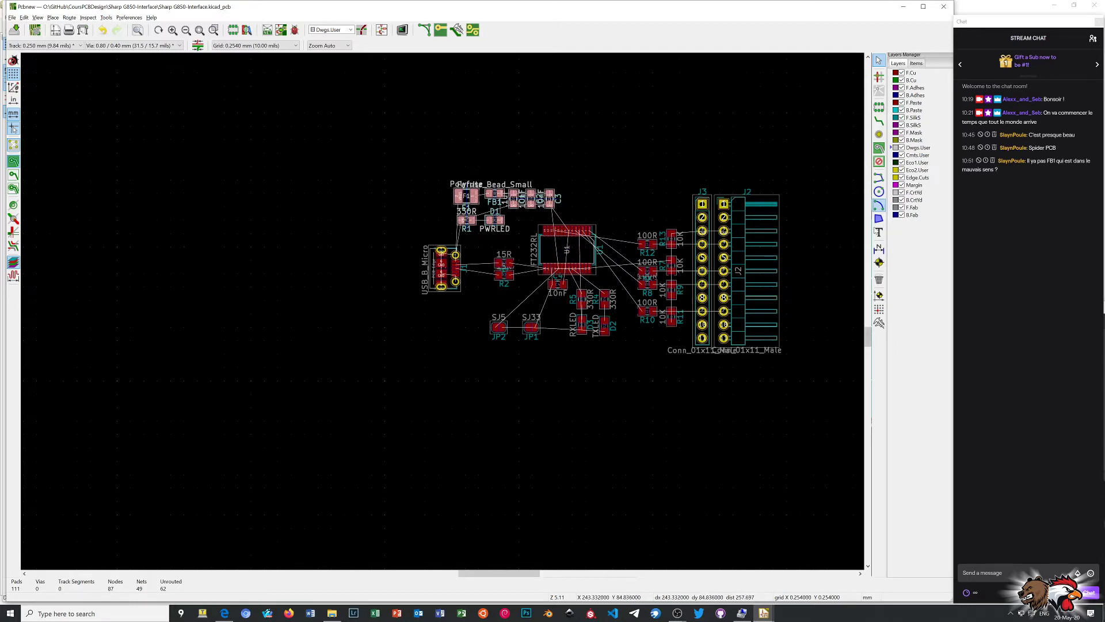
Try a horizontal dimension below the USB connector, then cancel it
{"action": "left_click", "coordinate": [879, 249]}
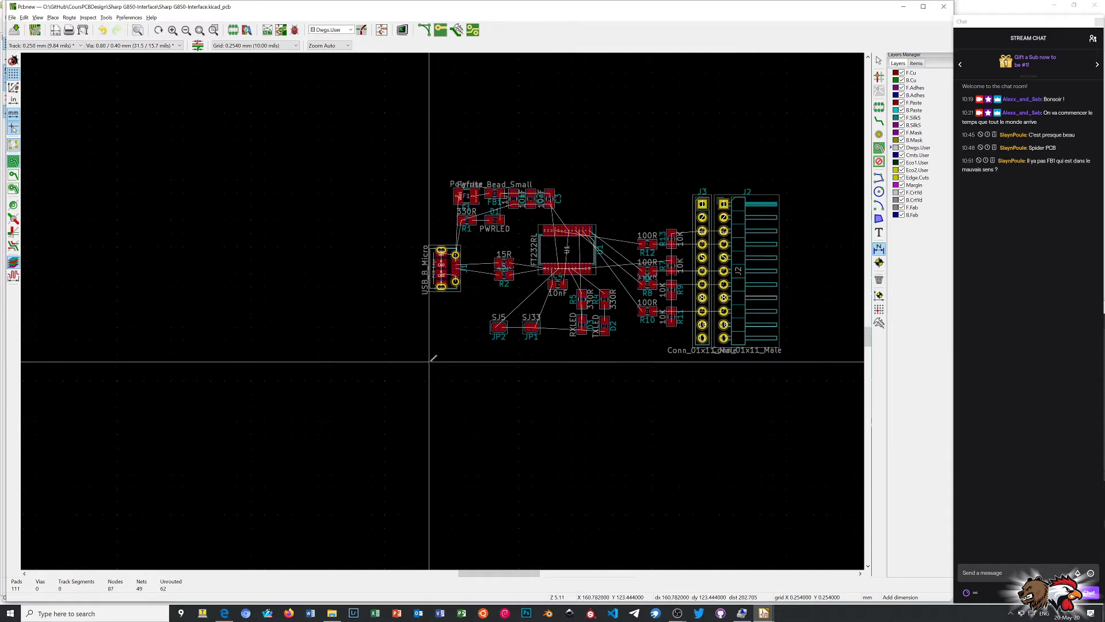
{"action": "left_click", "coordinate": [429, 362]}
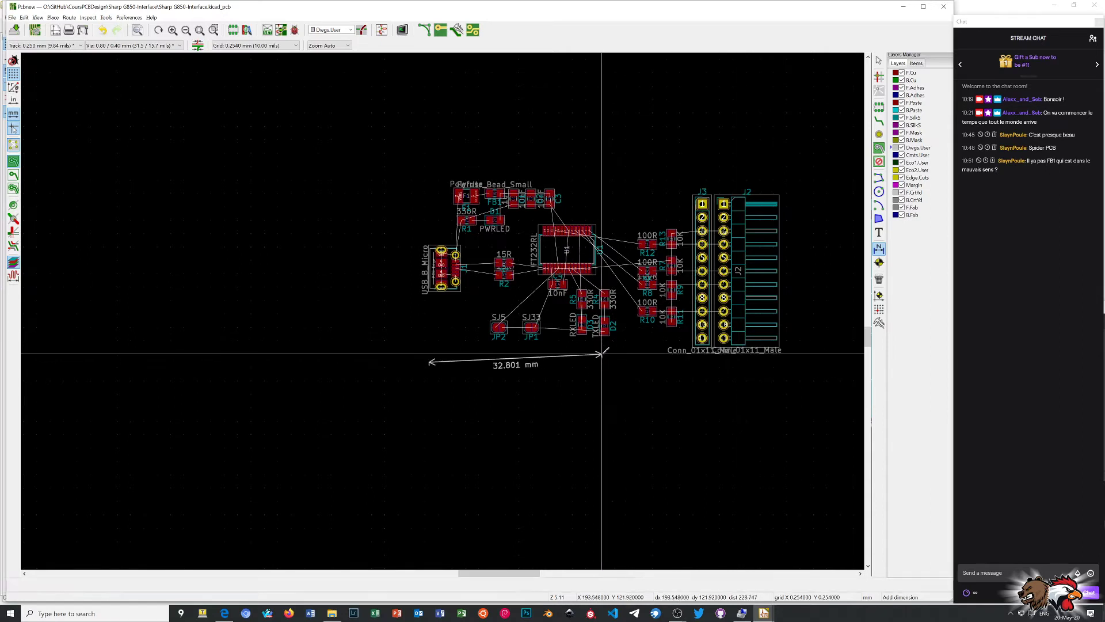
{"action": "right_click", "coordinate": [653, 388]}
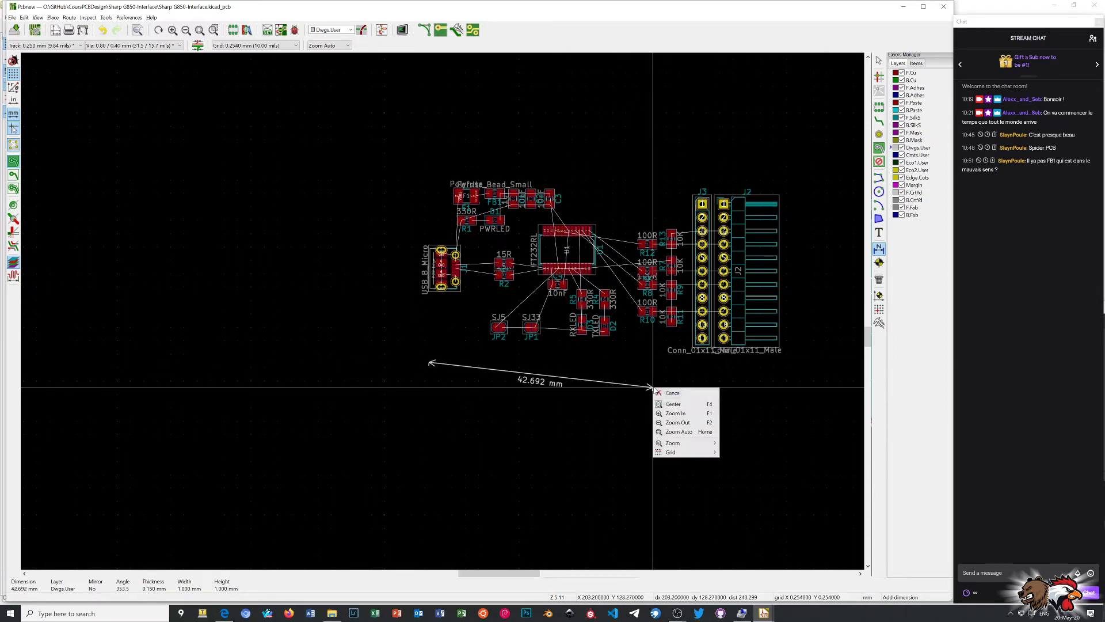
{"action": "left_click", "coordinate": [687, 394]}
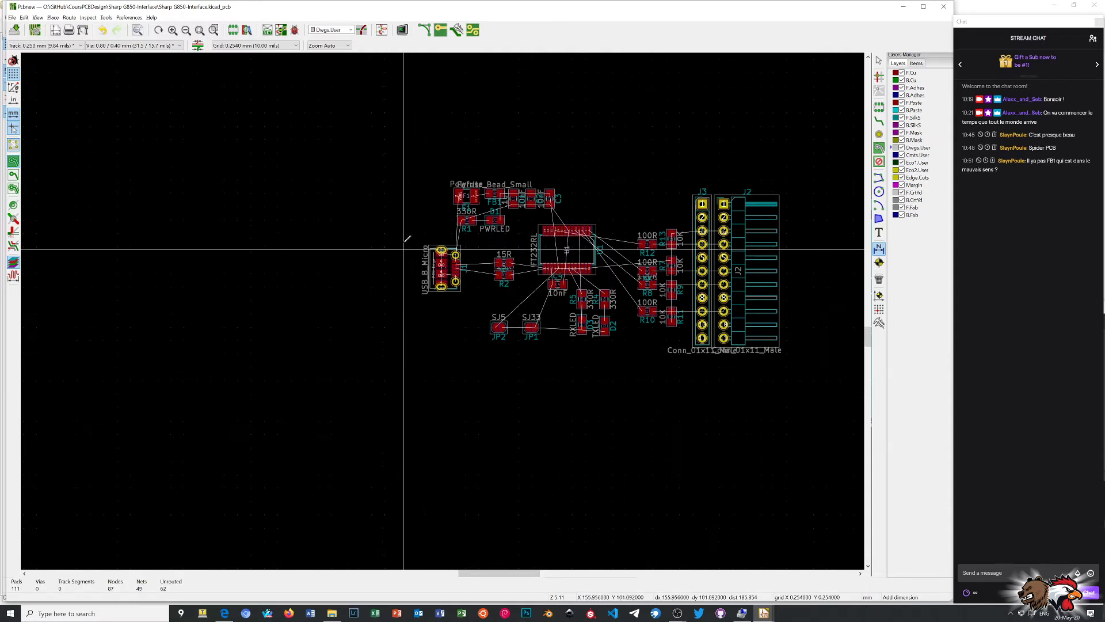
Cancel a vertical trial dimension and save Sharp GB50-Interface.kicad_pcb
{"action": "left_click", "coordinate": [408, 188]}
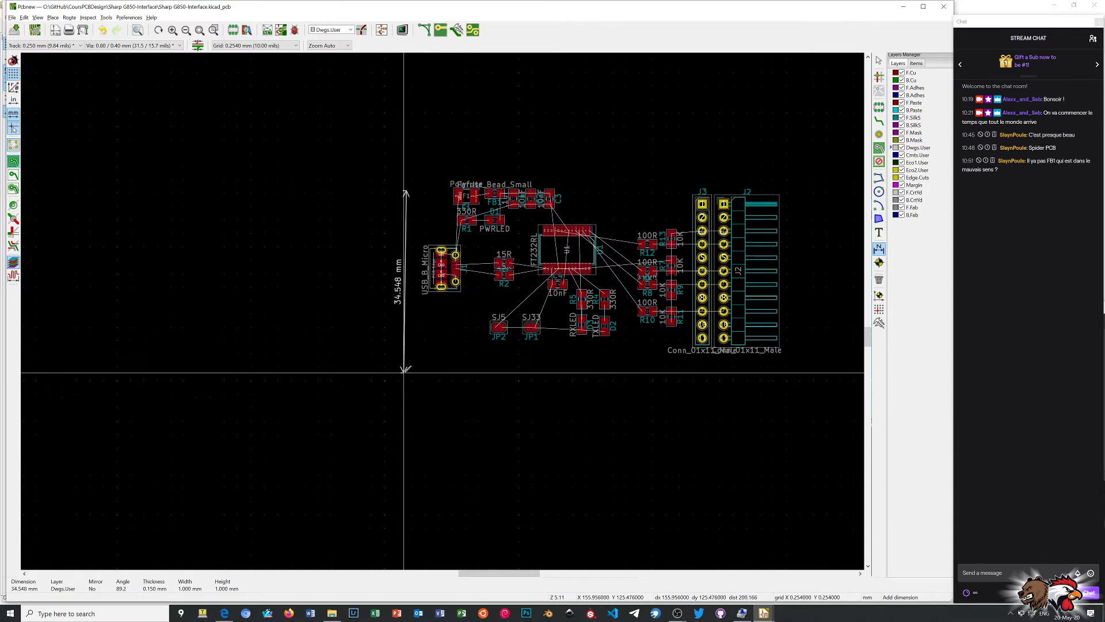
{"action": "right_click", "coordinate": [426, 363]}
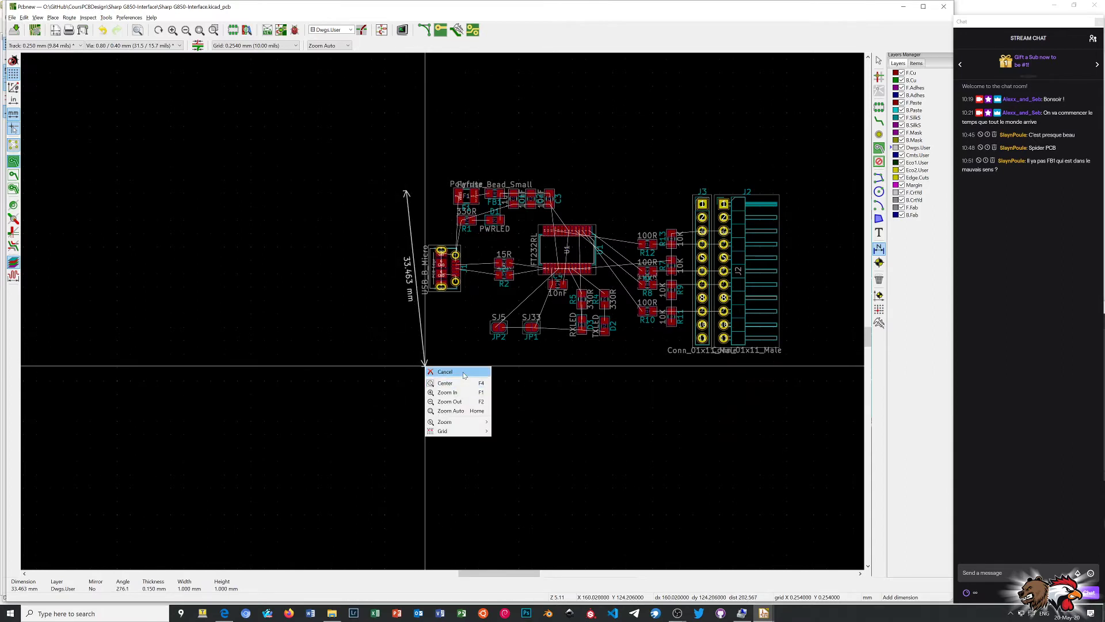
{"action": "left_click", "coordinate": [449, 369]}
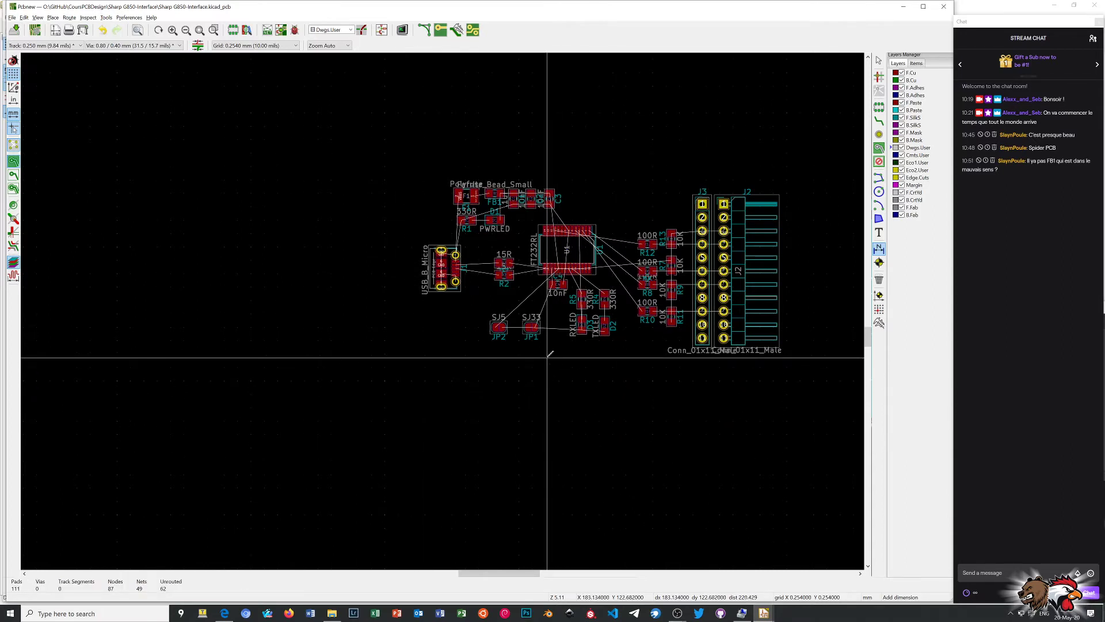
{"action": "right_click", "coordinate": [596, 377]}
{"action": "left_click", "coordinate": [596, 388]}
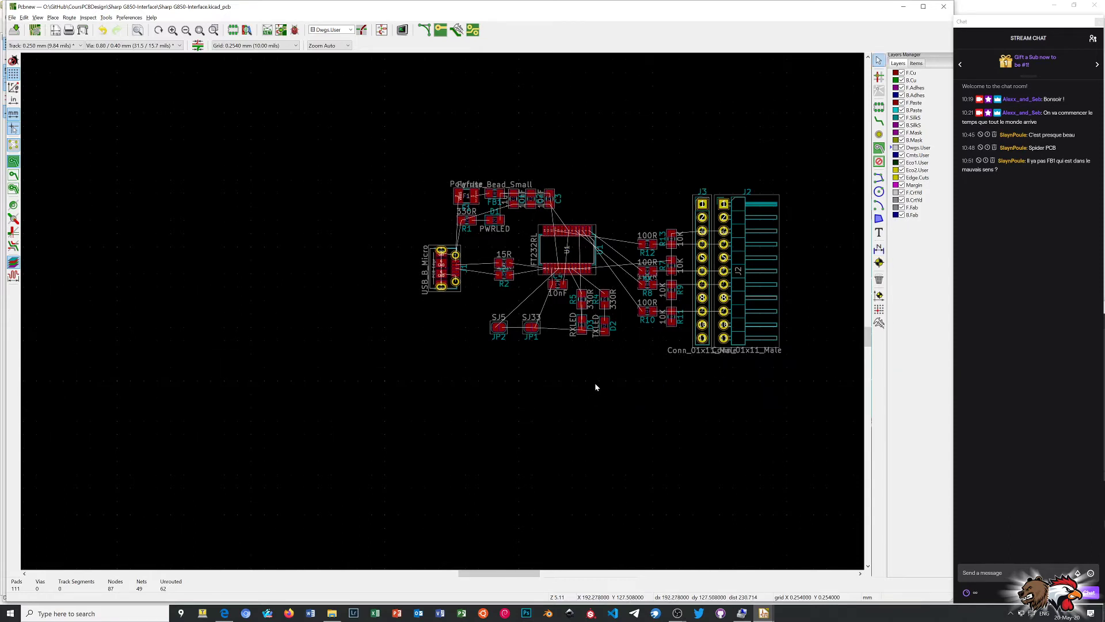
{"action": "left_click", "coordinate": [14, 29]}
Zoom in and show the predefined track width list, currently only 0.250 mm
{"action": "scroll", "coordinate": [576, 256], "scroll_direction": "up", "scroll_amount": 1}
{"action": "scroll", "coordinate": [446, 314], "scroll_direction": "up", "scroll_amount": 1}
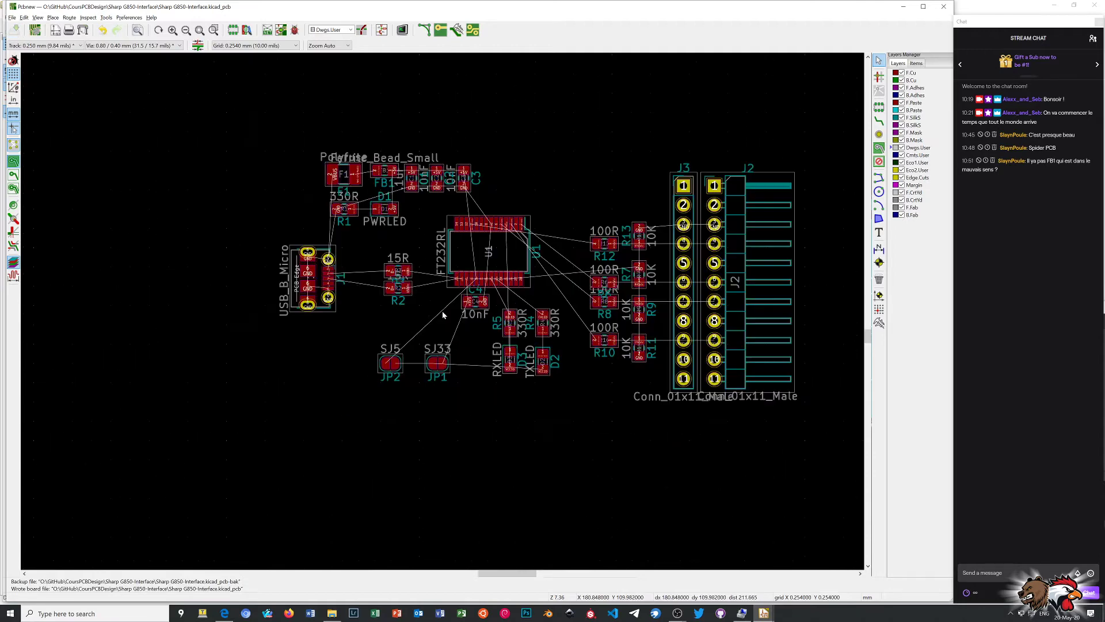
{"action": "scroll", "coordinate": [445, 311], "scroll_direction": "up", "scroll_amount": 1}
{"action": "scroll", "coordinate": [443, 309], "scroll_direction": "up", "scroll_amount": 1}
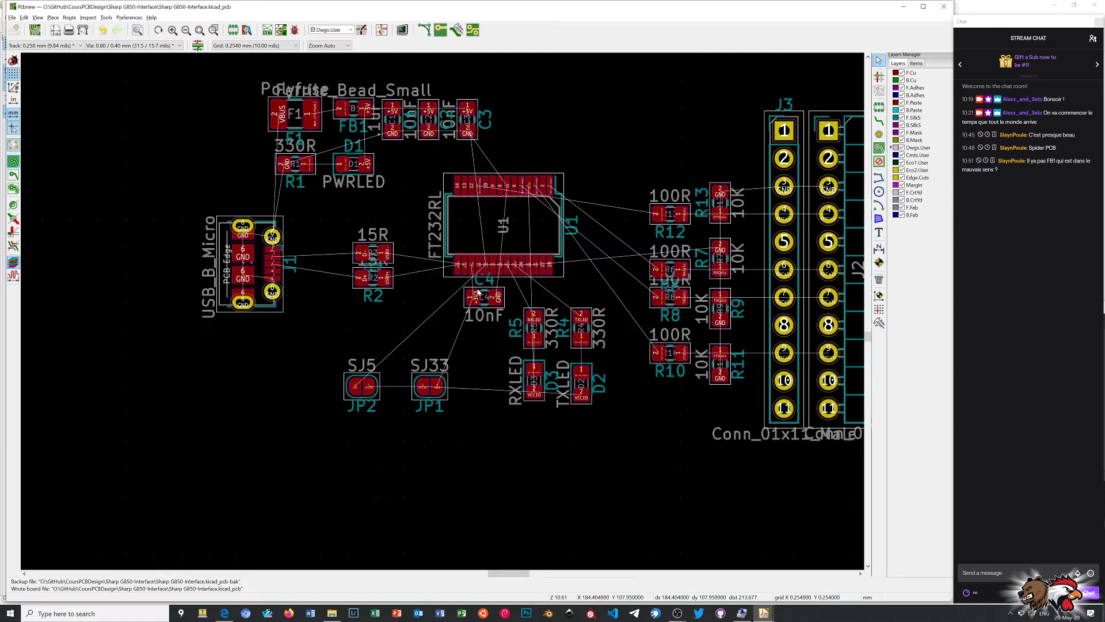
{"action": "left_click", "coordinate": [47, 46]}
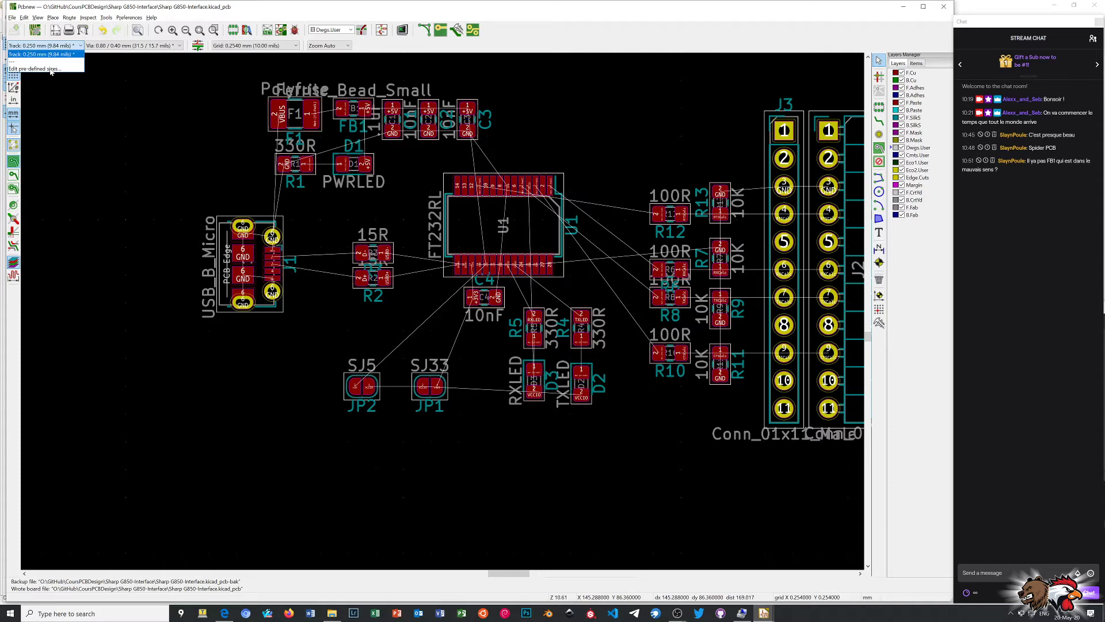
Add a .2mm pre-defined track width in Board Setup's Tracks & Vias
{"action": "left_click", "coordinate": [49, 68]}
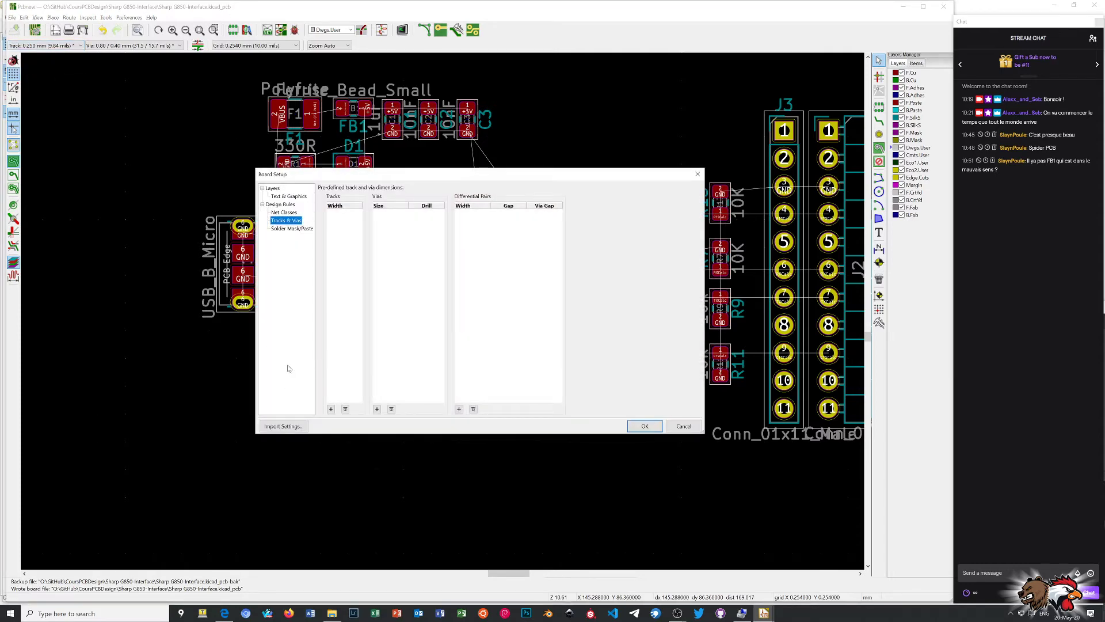
{"action": "left_click", "coordinate": [344, 264]}
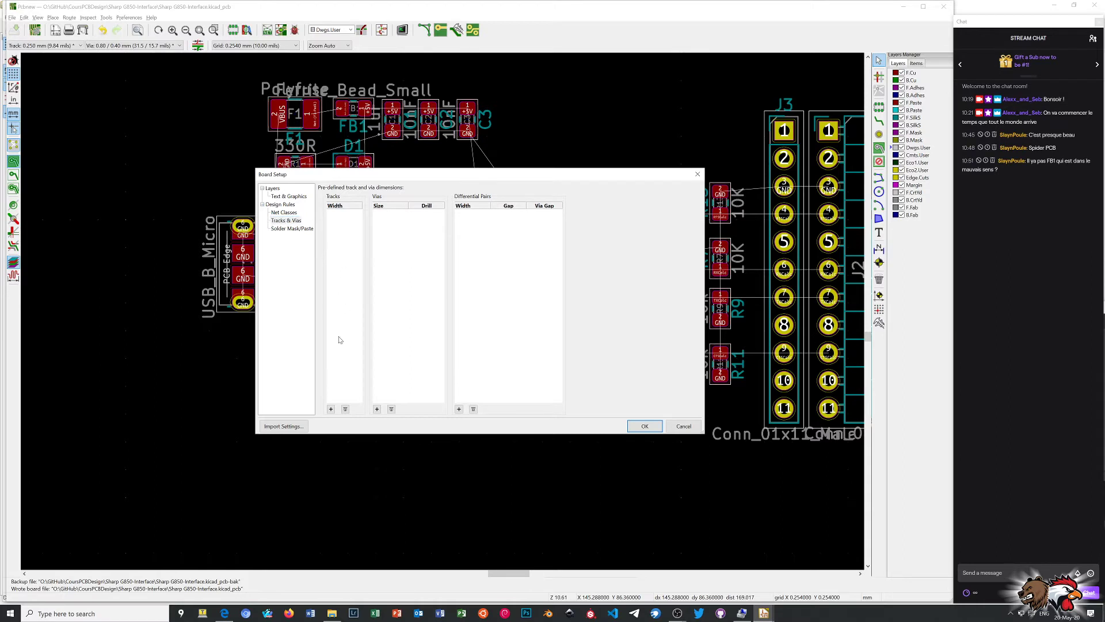
{"action": "left_click", "coordinate": [331, 408]}
{"action": "key", "text": "BackSpace"}
{"action": "type", "text": "mm"}
{"action": "key", "text": "Return"}
Add .4mm and .8mm entries to the pre-defined track widths
{"action": "left_click", "coordinate": [332, 409]}
{"action": "key", "text": "BackSpace"}
{"action": "type", "text": "m"}
{"action": "type", "text": "m"}
{"action": "left_click", "coordinate": [331, 410]}
{"action": "left_click", "coordinate": [331, 410]}
{"action": "key", "text": "BackSpace"}
{"action": "type", "text": "mm"}
{"action": "key", "text": "Return"}
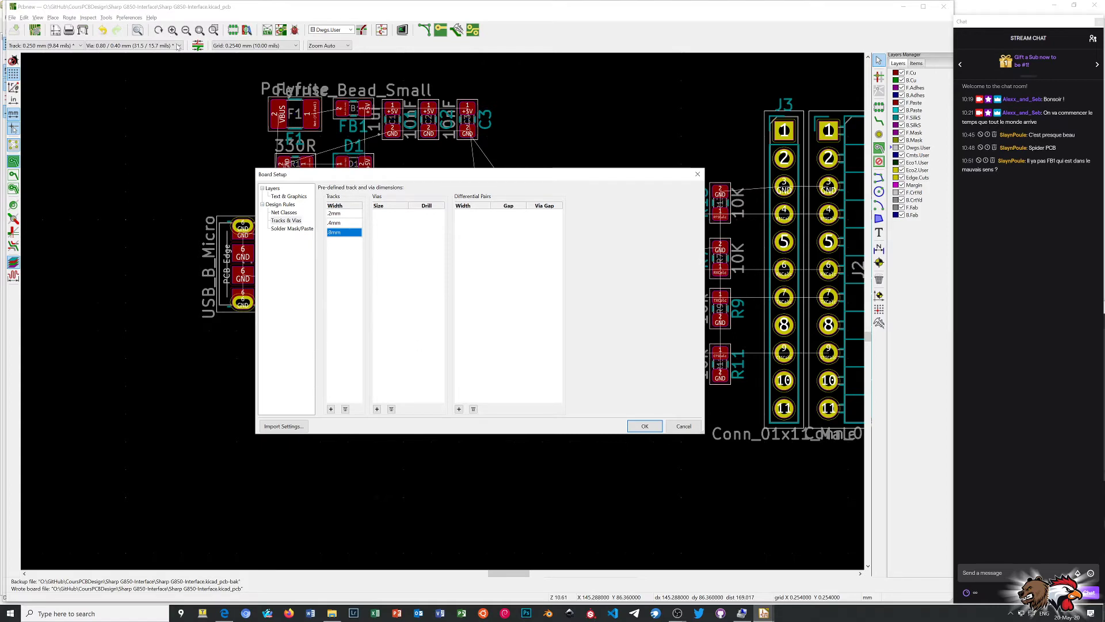
Add a predefined via of size 0.6 mm with its drill, then confirm Board Setup
{"action": "left_click", "coordinate": [377, 408]}
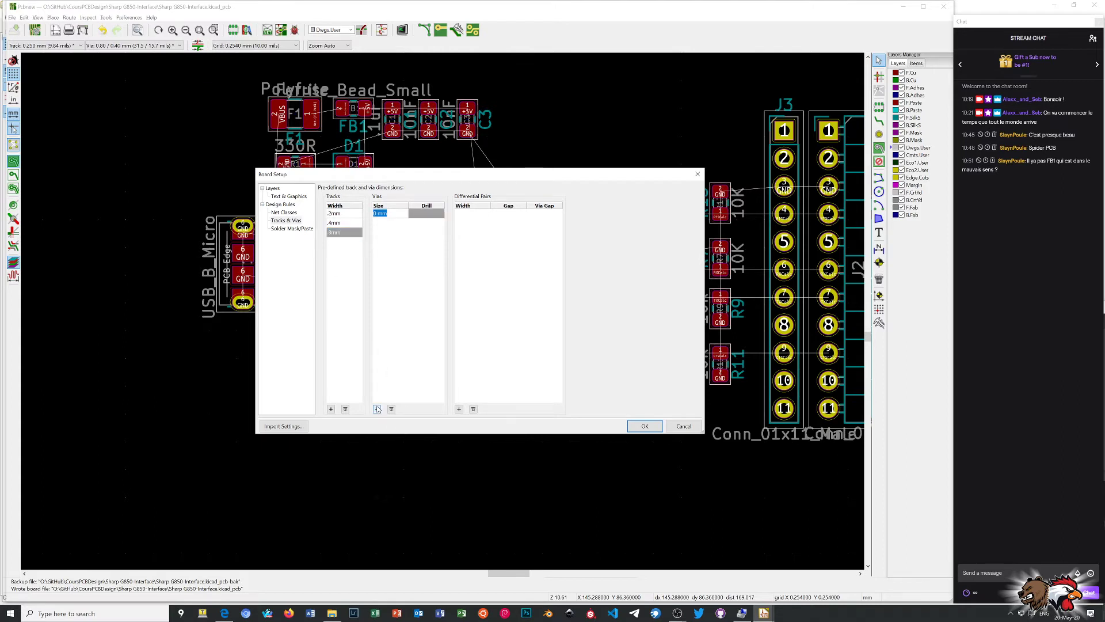
{"action": "key", "text": "BackSpace"}
{"action": "left_click", "coordinate": [426, 214]}
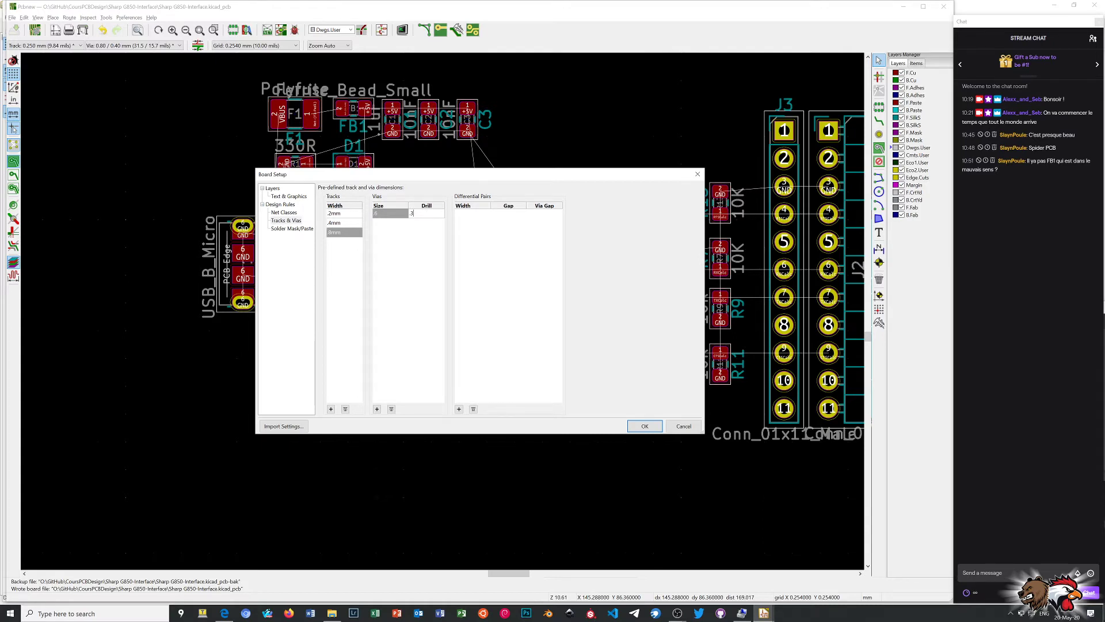
{"action": "left_click", "coordinate": [405, 253]}
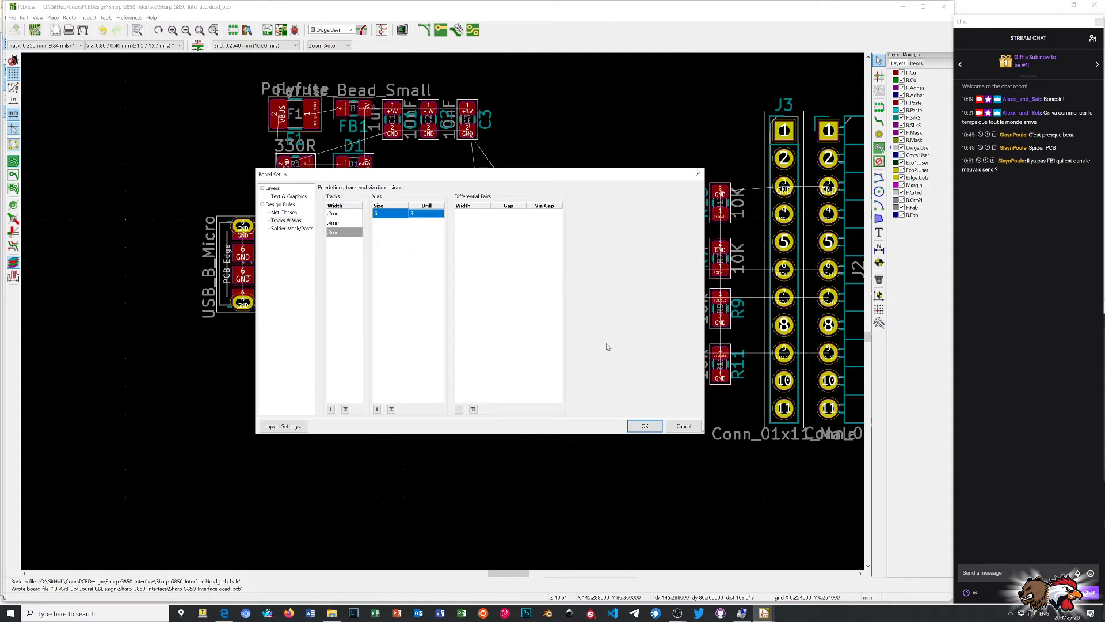
{"action": "left_click", "coordinate": [642, 420]}
{"action": "left_click", "coordinate": [645, 427]}
{"action": "left_click", "coordinate": [645, 427]}
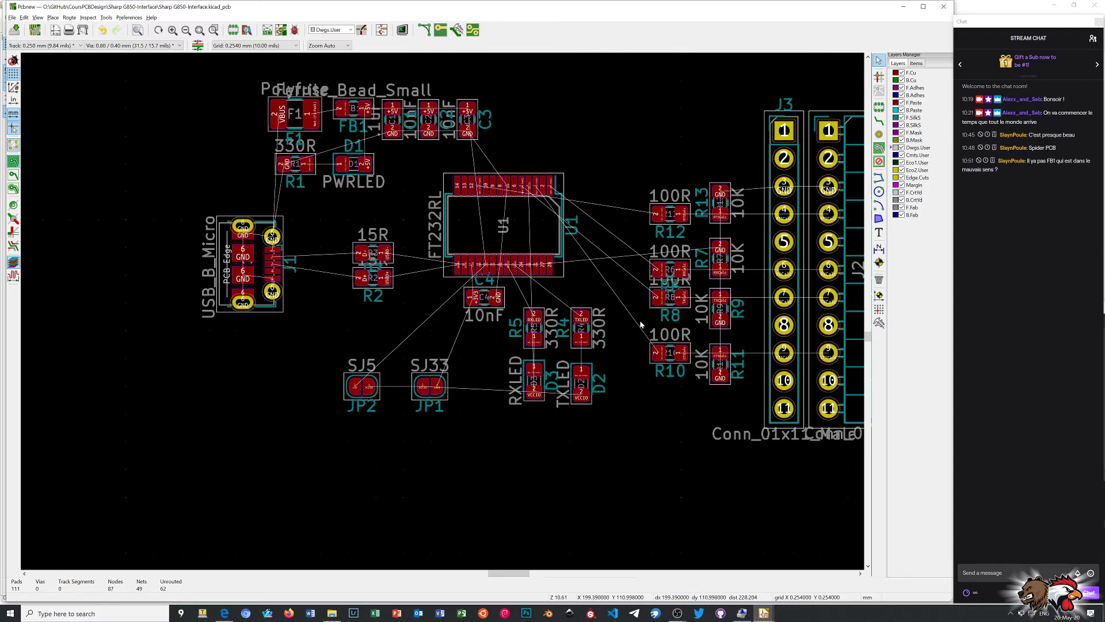
{"action": "scroll", "coordinate": [641, 325], "scroll_direction": "down", "scroll_amount": 1}
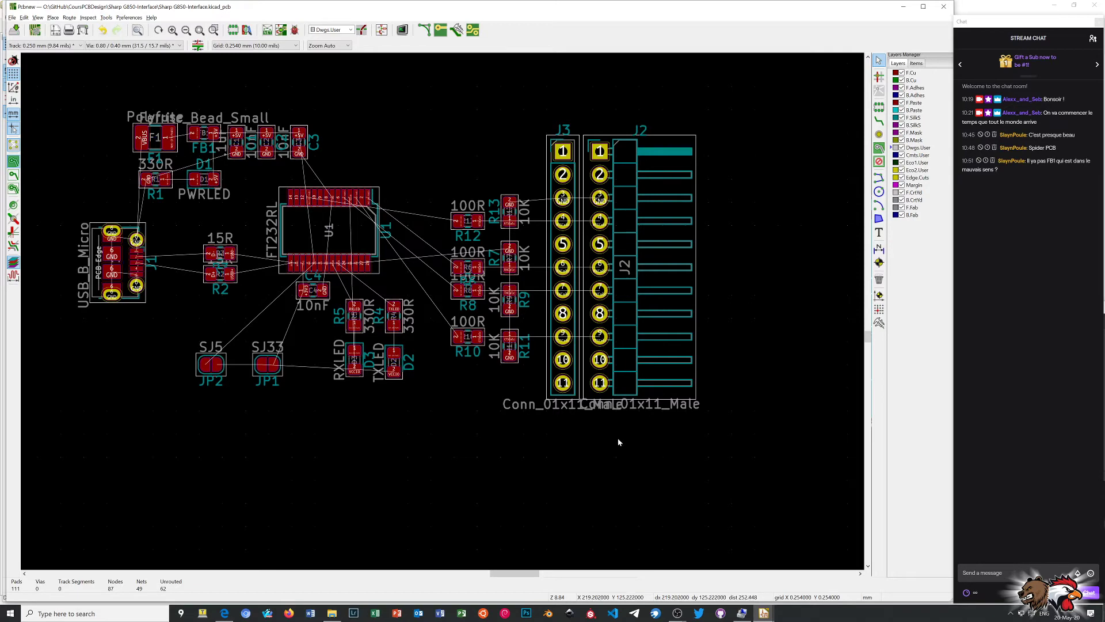
{"action": "scroll", "coordinate": [200, 280], "scroll_direction": "up", "scroll_amount": 1}
{"action": "scroll", "coordinate": [442, 315], "scroll_direction": "up", "scroll_amount": 1}
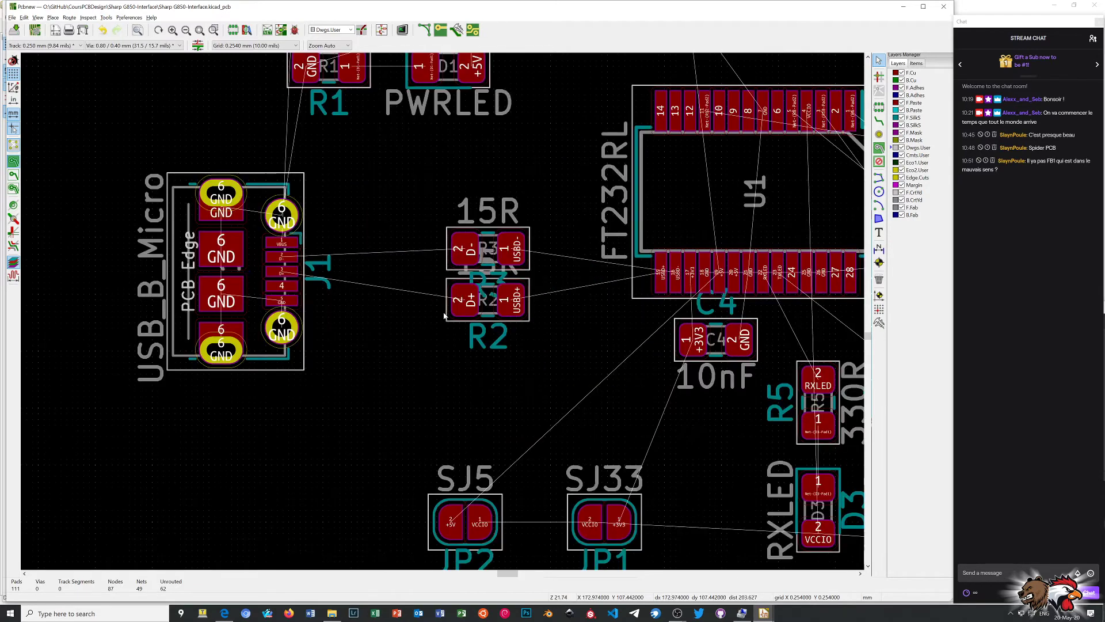
{"action": "scroll", "coordinate": [447, 316], "scroll_direction": "up", "scroll_amount": 1}
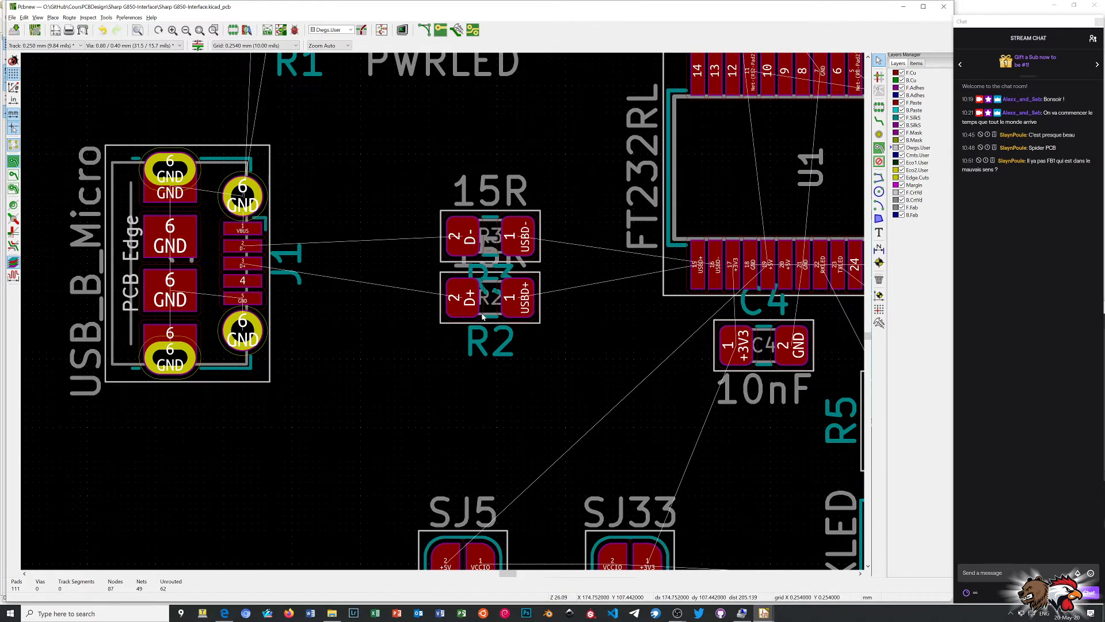
{"action": "scroll", "coordinate": [444, 314], "scroll_direction": "down", "scroll_amount": 2}
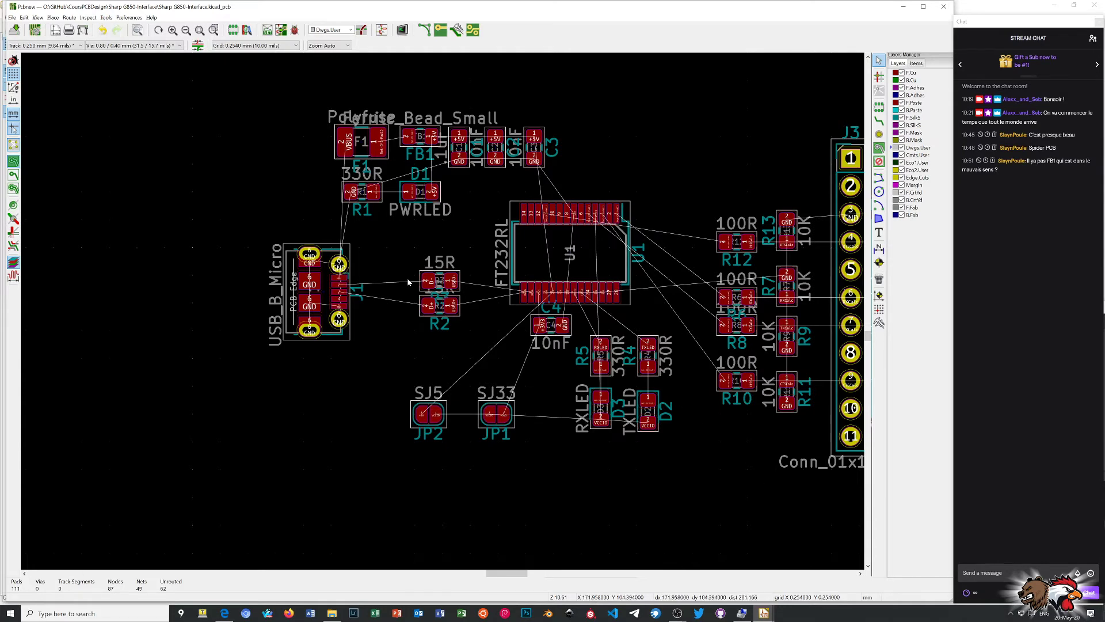
{"action": "scroll", "coordinate": [442, 310], "scroll_direction": "up", "scroll_amount": 1}
{"action": "scroll", "coordinate": [443, 311], "scroll_direction": "up", "scroll_amount": 2}
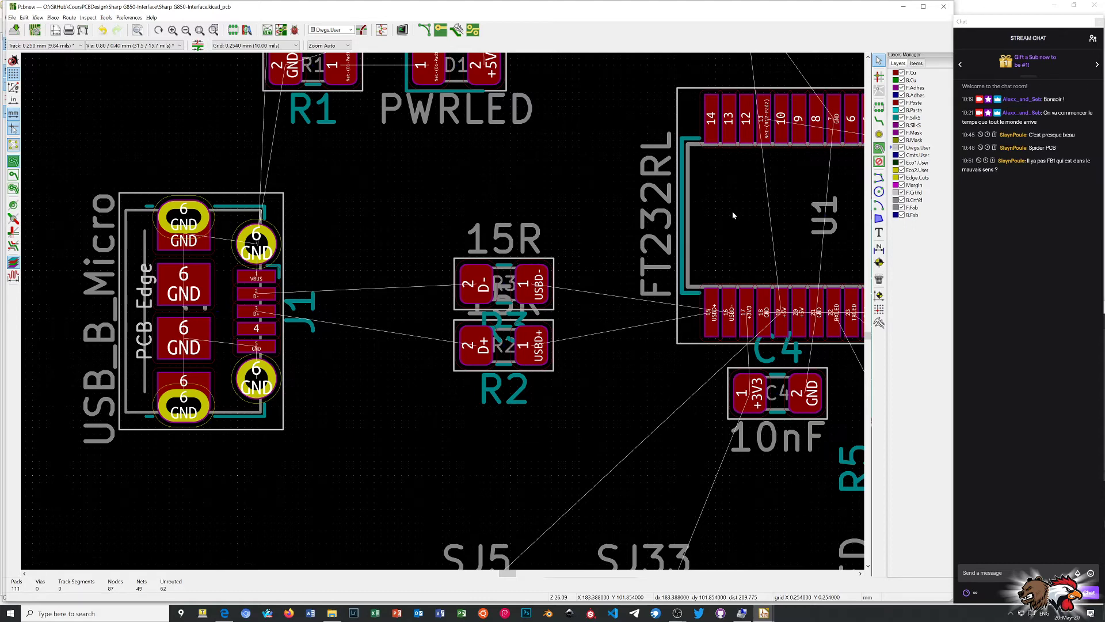
Clear the FT232RL selection and switch to the Route menu's Differential Pair router
{"action": "right_click", "coordinate": [734, 216]}
{"action": "key", "text": "Escape"}
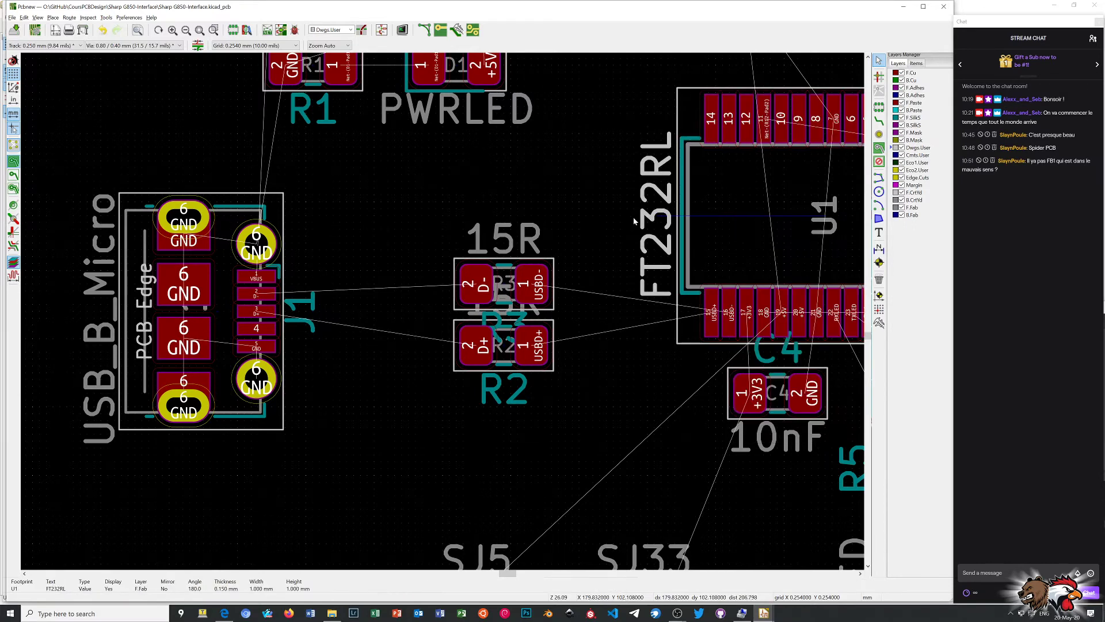
{"action": "left_click", "coordinate": [619, 219]}
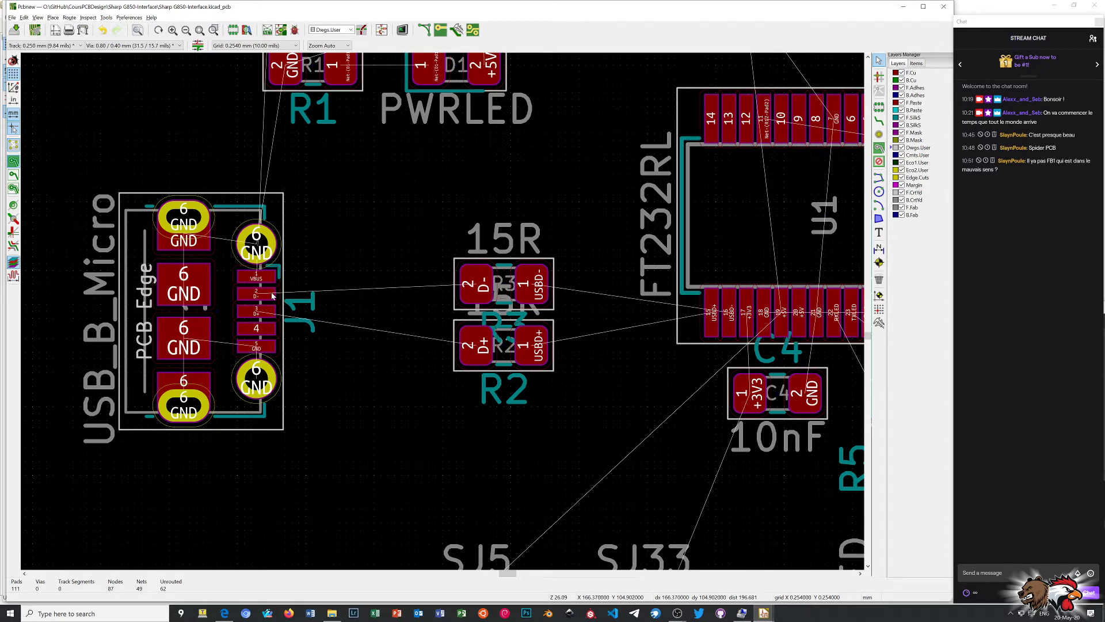
{"action": "left_click", "coordinate": [92, 17]}
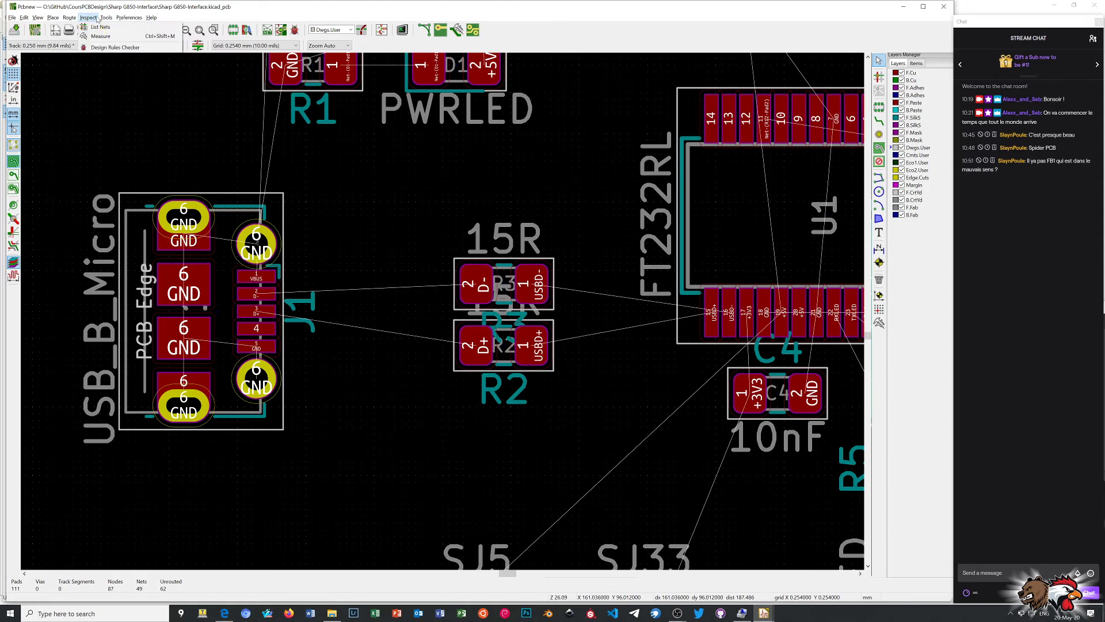
{"action": "left_click", "coordinate": [105, 18]}
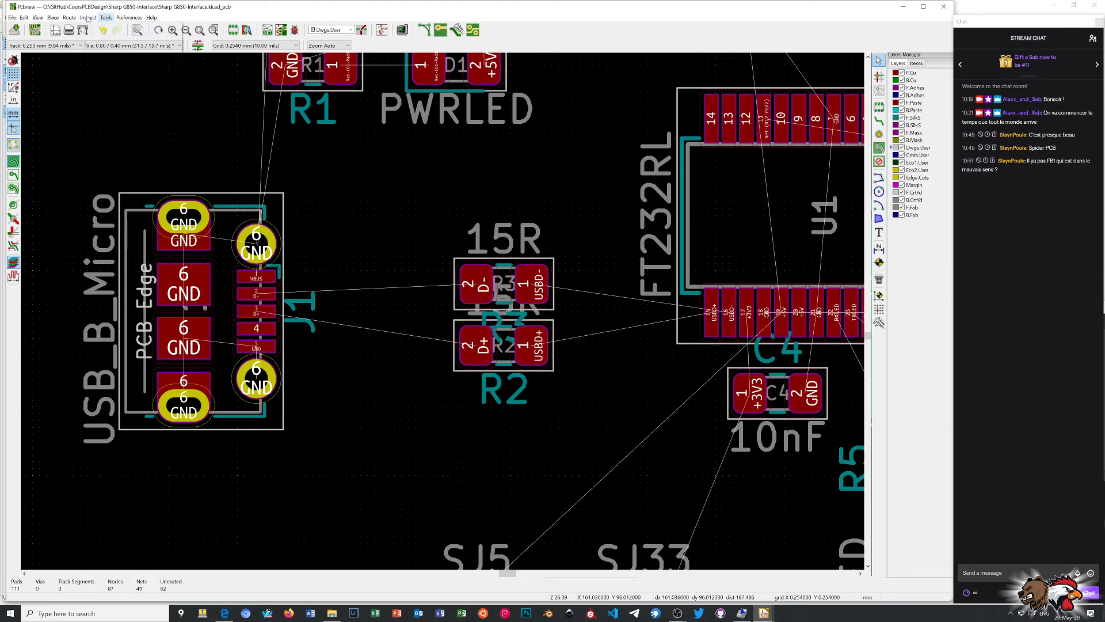
{"action": "left_click", "coordinate": [69, 18]}
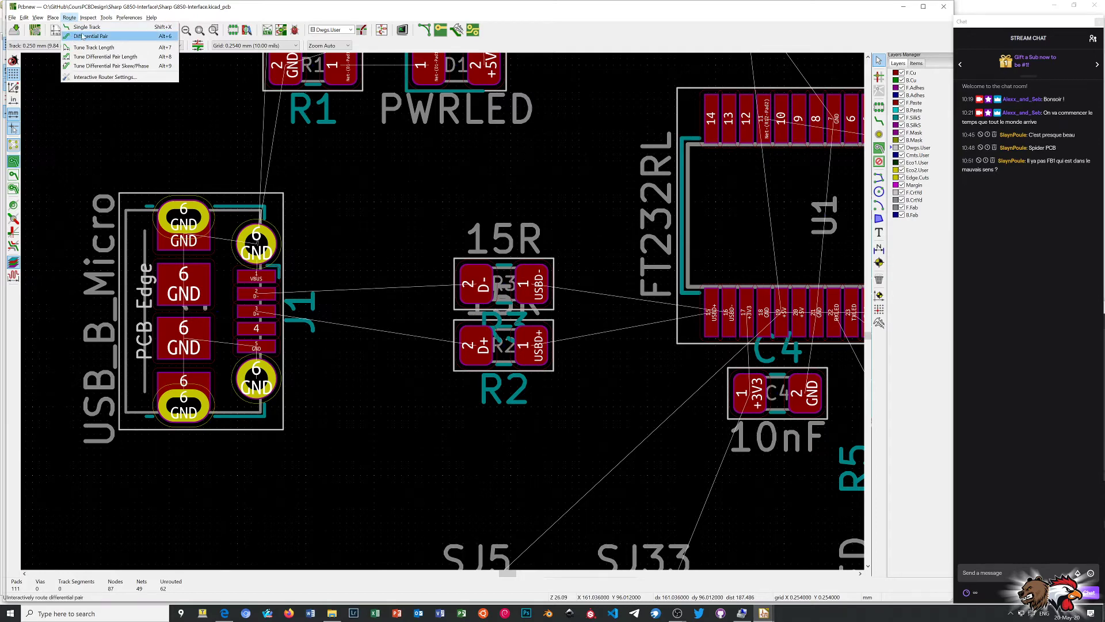
{"action": "left_click", "coordinate": [82, 36]}
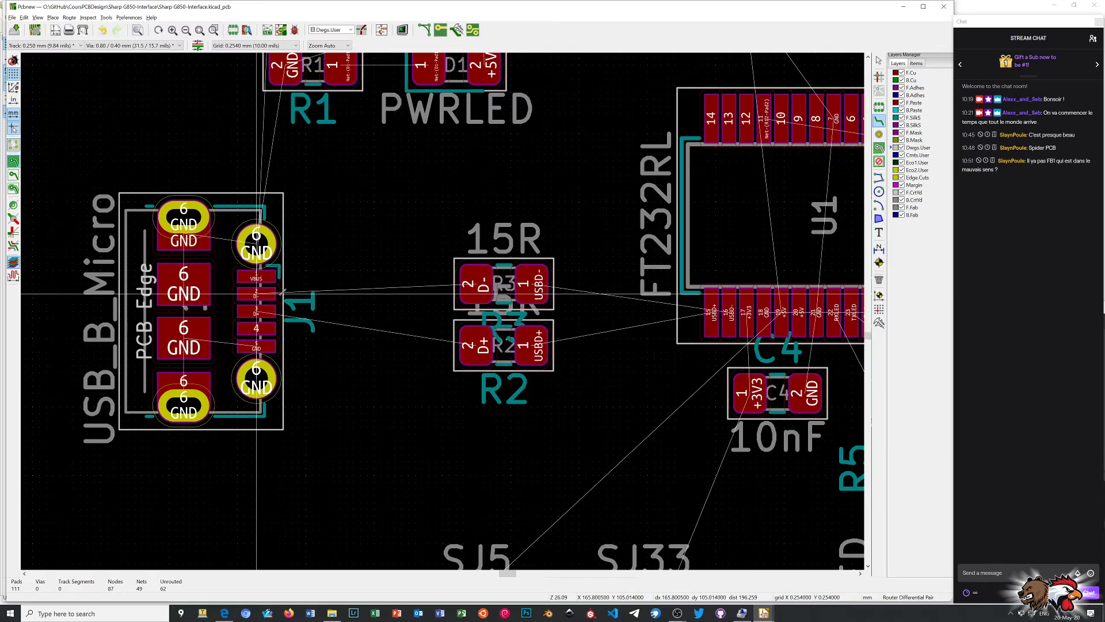
Route the D+/D- pair from connector J1 to resistors R3 and R2
{"action": "left_click", "coordinate": [265, 292]}
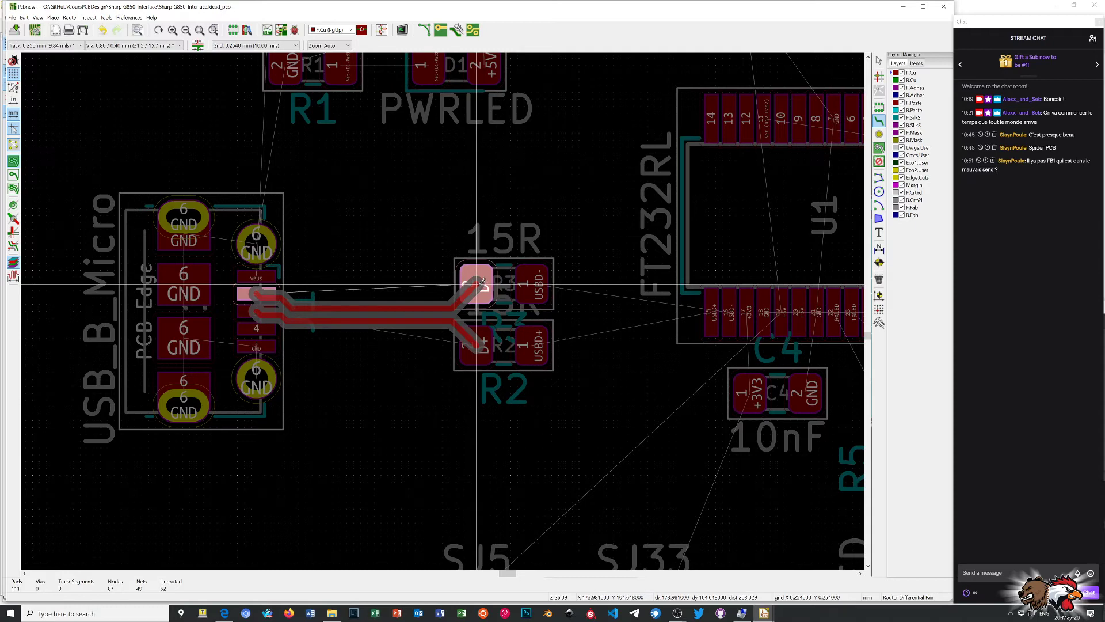
{"action": "left_click", "coordinate": [476, 283]}
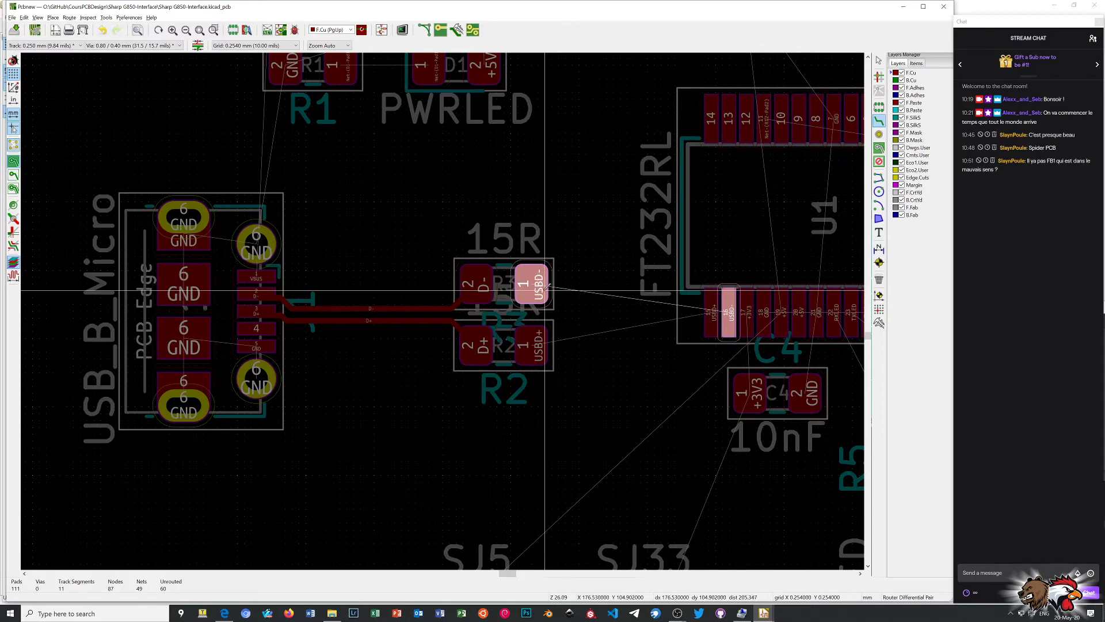
{"action": "left_click", "coordinate": [557, 291]}
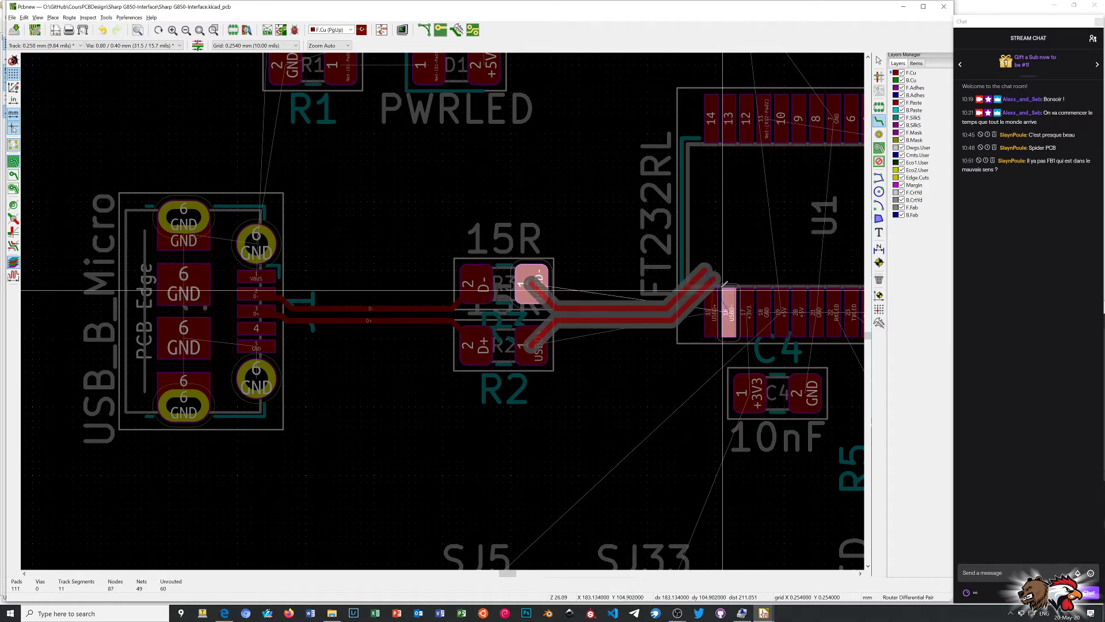
{"action": "right_click", "coordinate": [630, 283]}
On a 0.0254 mm grid, route the USB pair from R3/R2 to the FT232RL USBD pads
{"action": "left_click", "coordinate": [629, 290]}
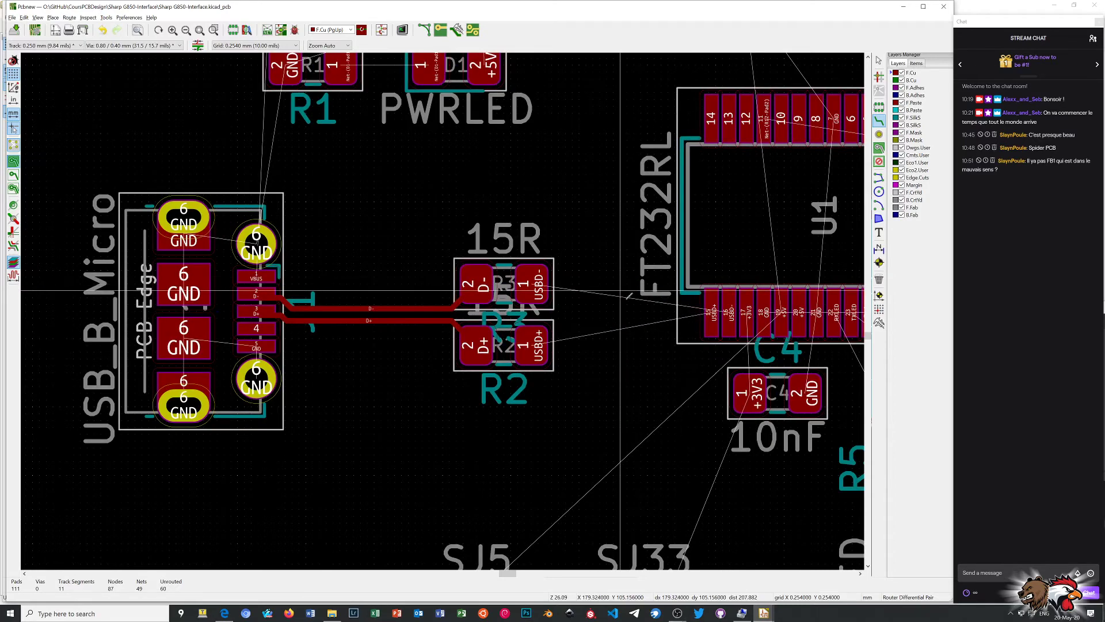
{"action": "left_click", "coordinate": [296, 45]}
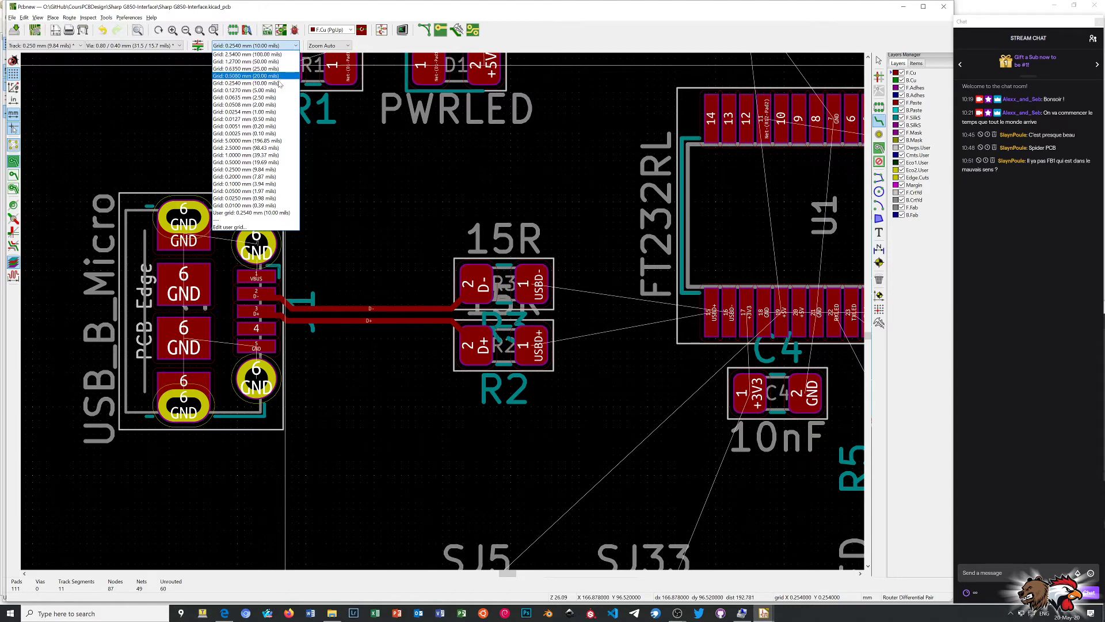
{"action": "left_click", "coordinate": [274, 113]}
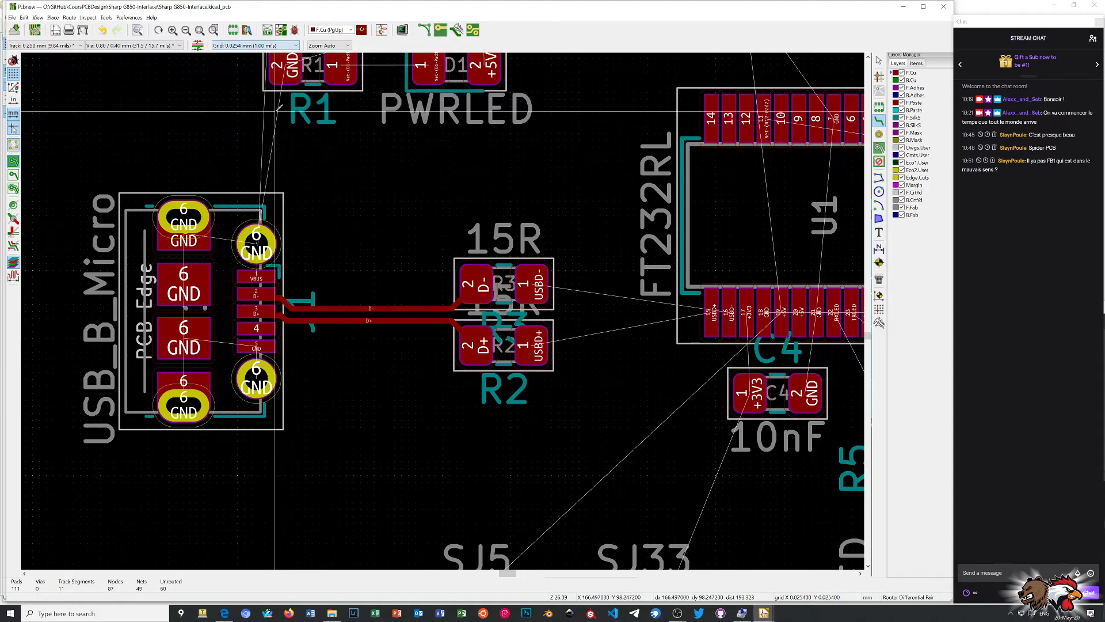
{"action": "left_click", "coordinate": [532, 284]}
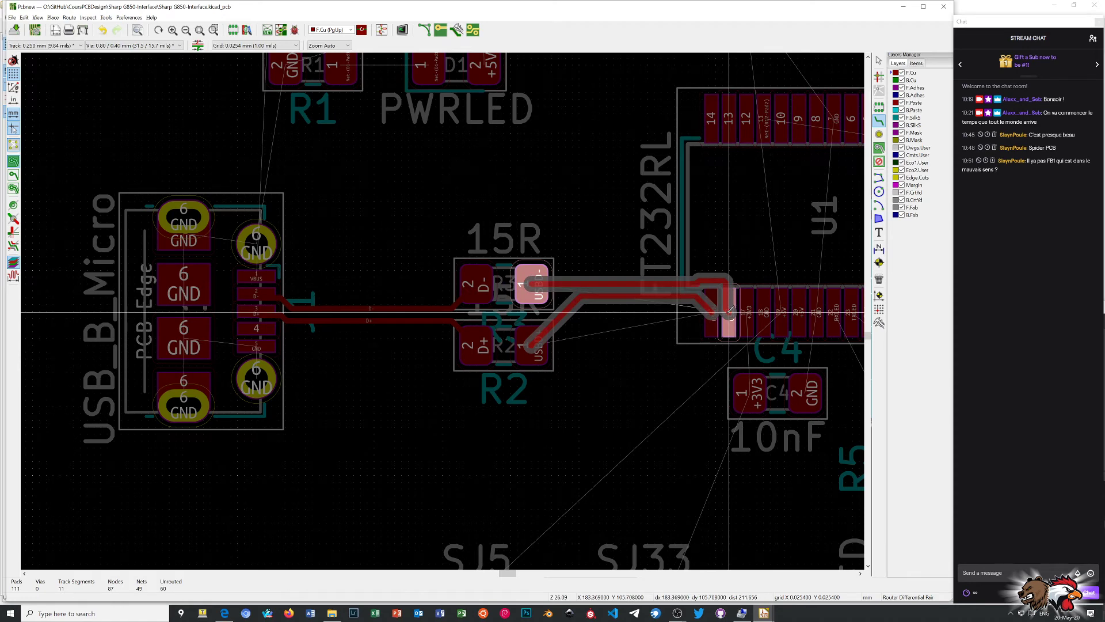
{"action": "left_click", "coordinate": [730, 311]}
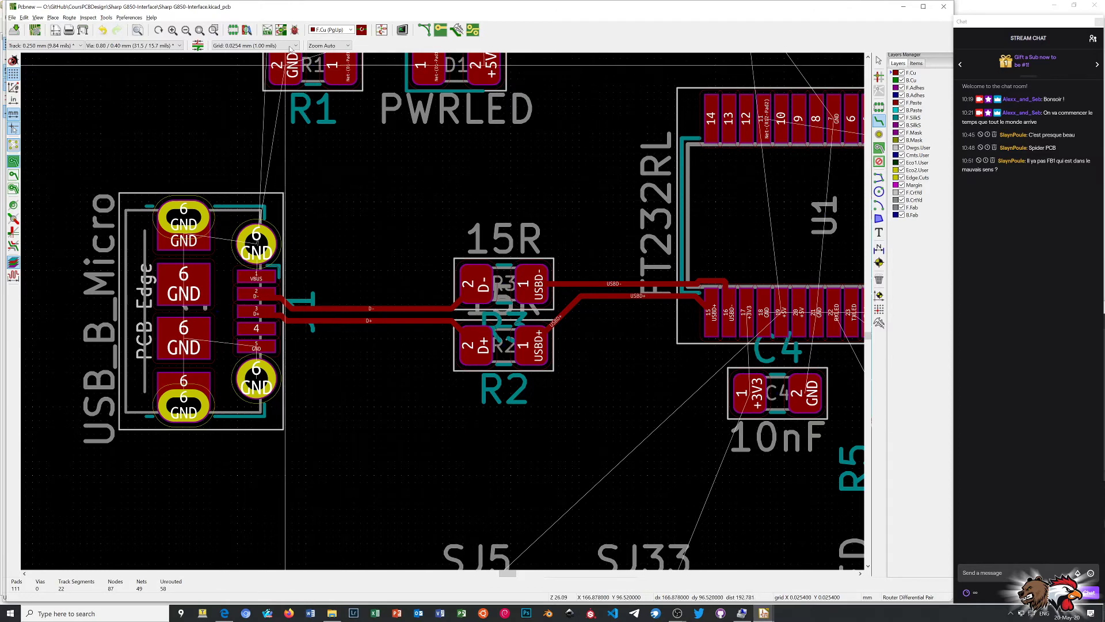
Restore the 0.2540 mm grid and save the board
{"action": "left_click", "coordinate": [259, 45]}
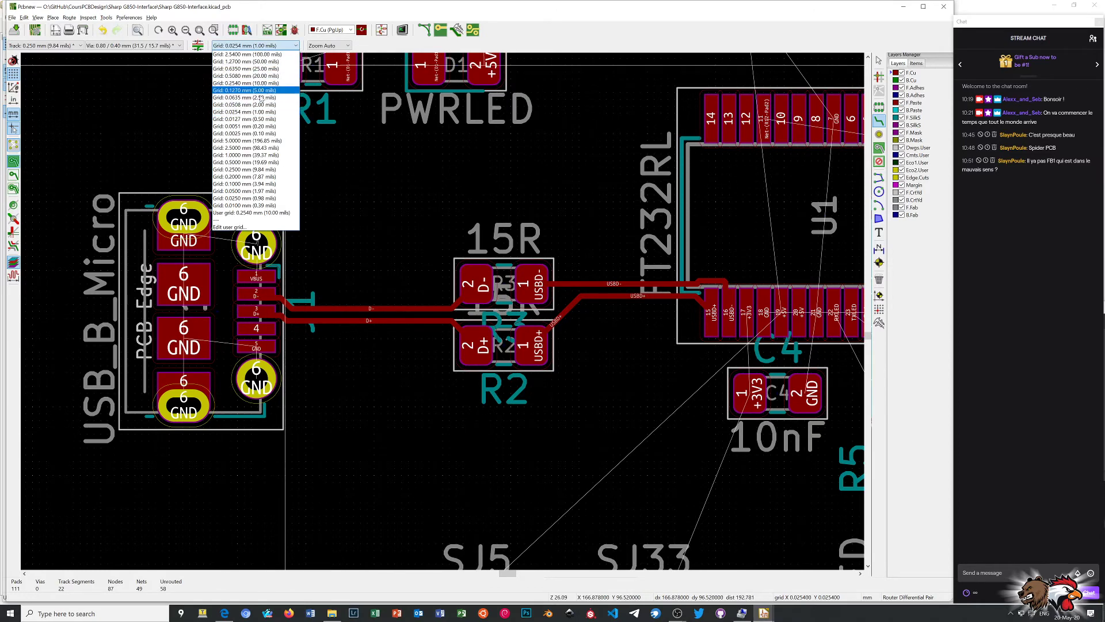
{"action": "left_click", "coordinate": [267, 83]}
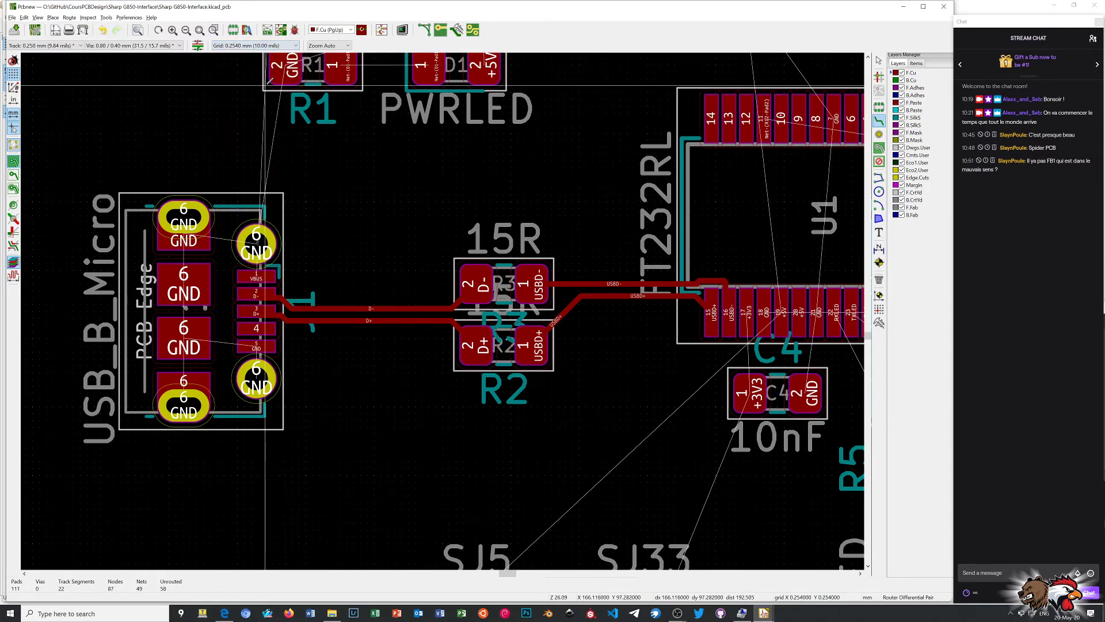
{"action": "right_click", "coordinate": [395, 163]}
{"action": "left_click", "coordinate": [395, 161]}
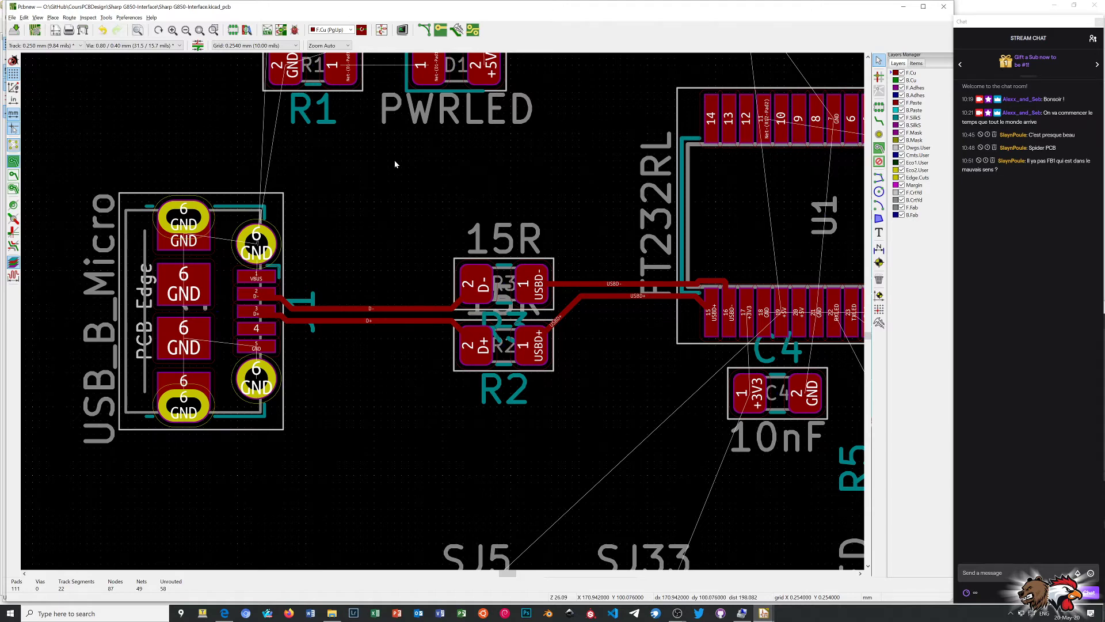
{"action": "left_click", "coordinate": [16, 30]}
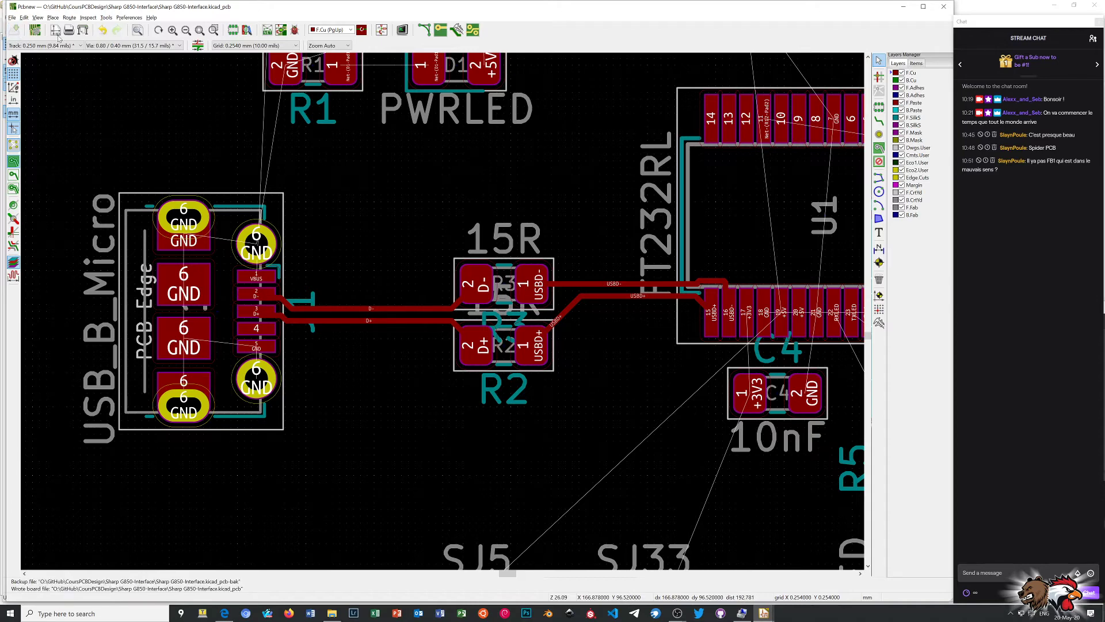
Reframe the view and show the Edit menu's undo and cleanup commands
{"action": "scroll", "coordinate": [531, 318], "scroll_direction": "down", "scroll_amount": 1}
{"action": "scroll", "coordinate": [530, 316], "scroll_direction": "up", "scroll_amount": 1}
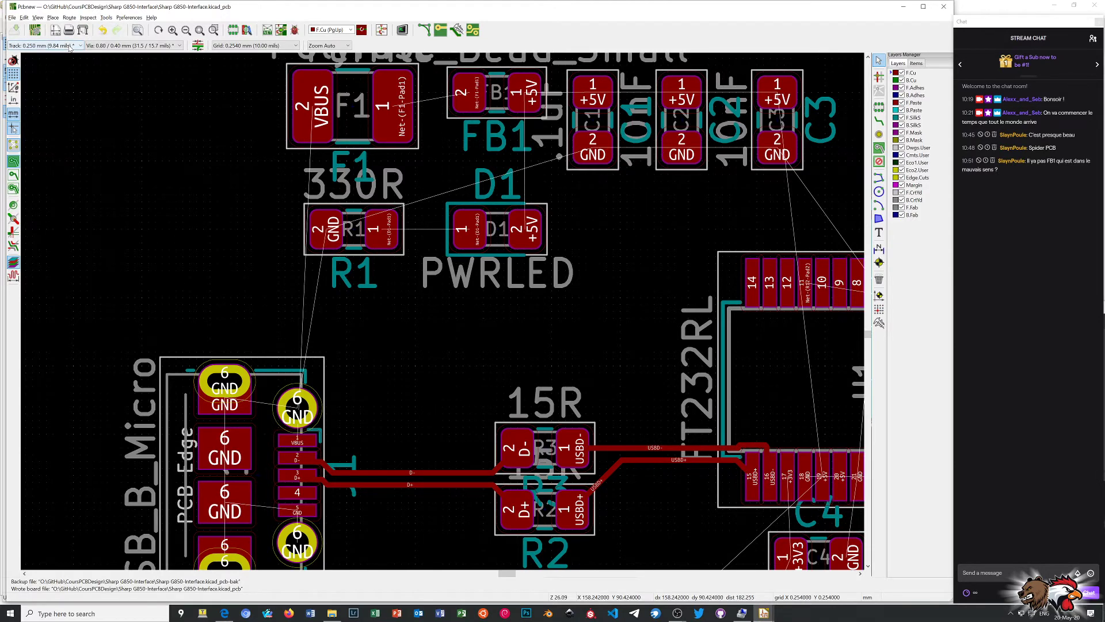
{"action": "left_click", "coordinate": [12, 18]}
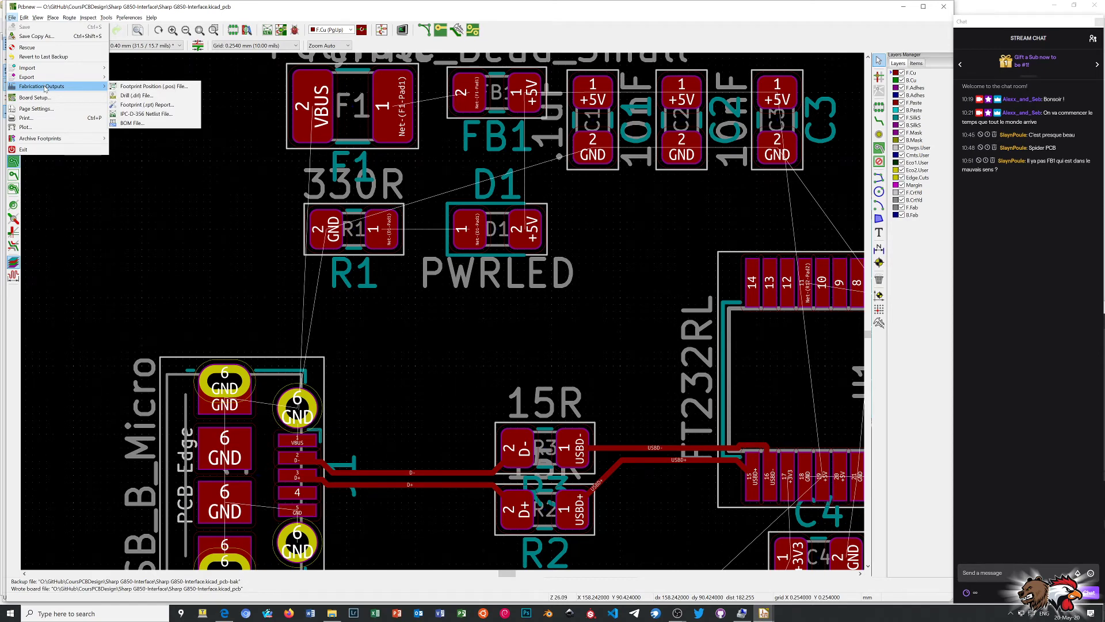
{"action": "mouse_move", "coordinate": [53, 17]}
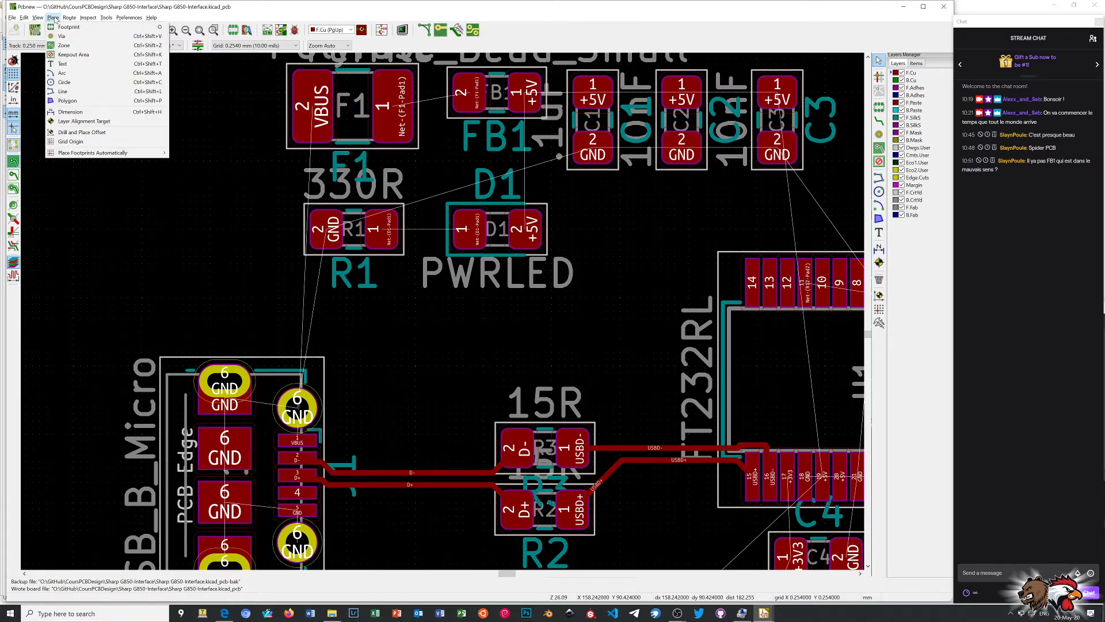
Browse the menus, then show the track width presets 0.250, 0.200, 0.400 and 0.800 mm
{"action": "left_click", "coordinate": [69, 19]}
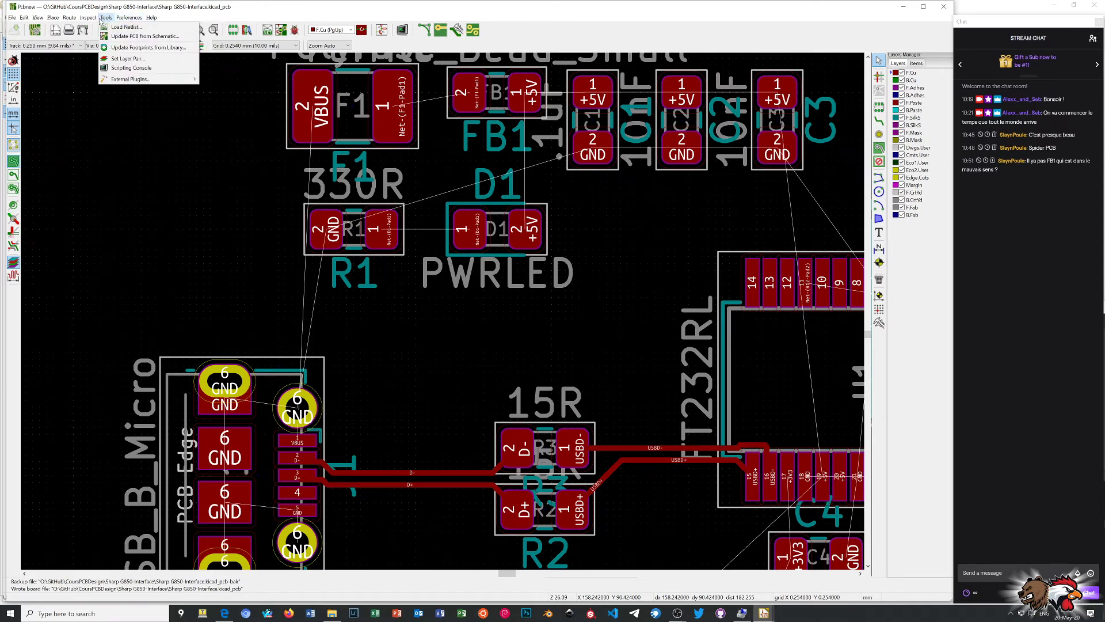
{"action": "left_click", "coordinate": [43, 45]}
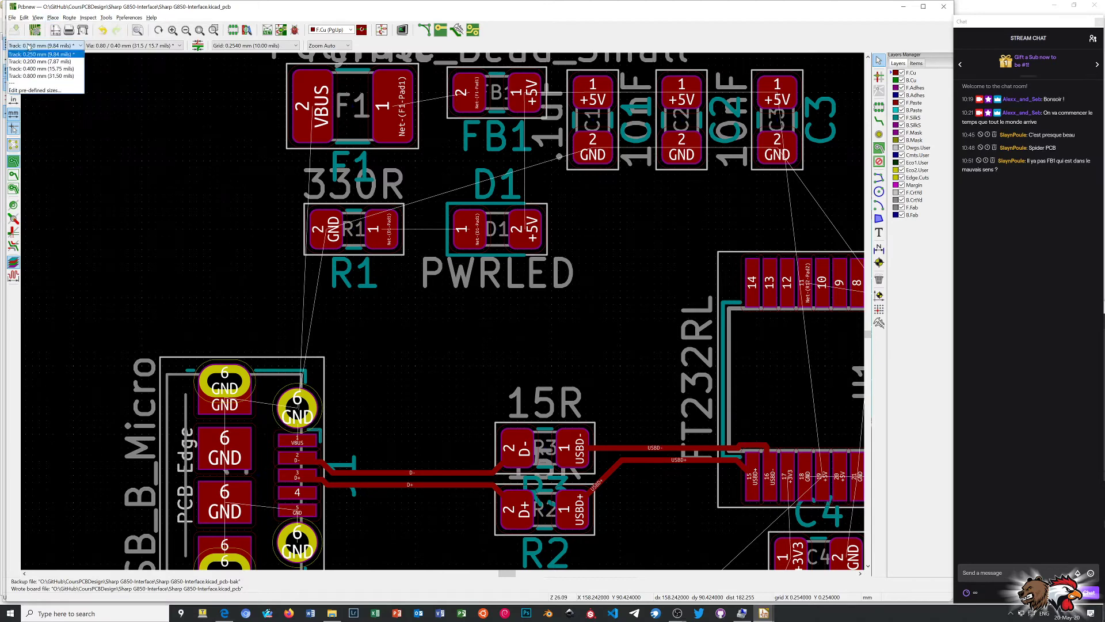
{"action": "left_click", "coordinate": [26, 91]}
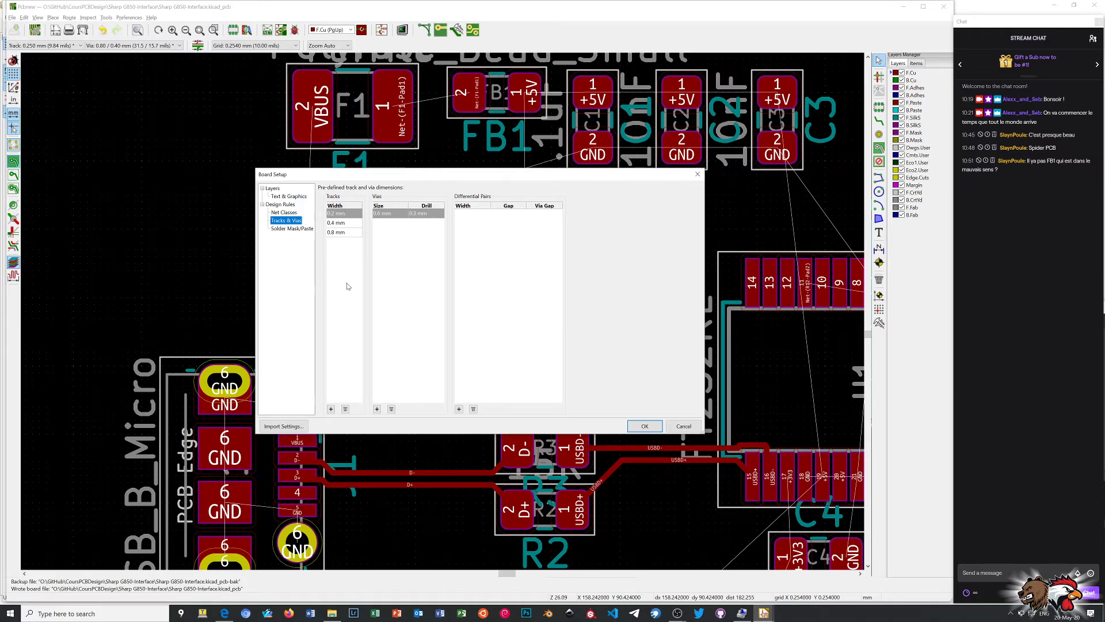
{"action": "left_click", "coordinate": [288, 214]}
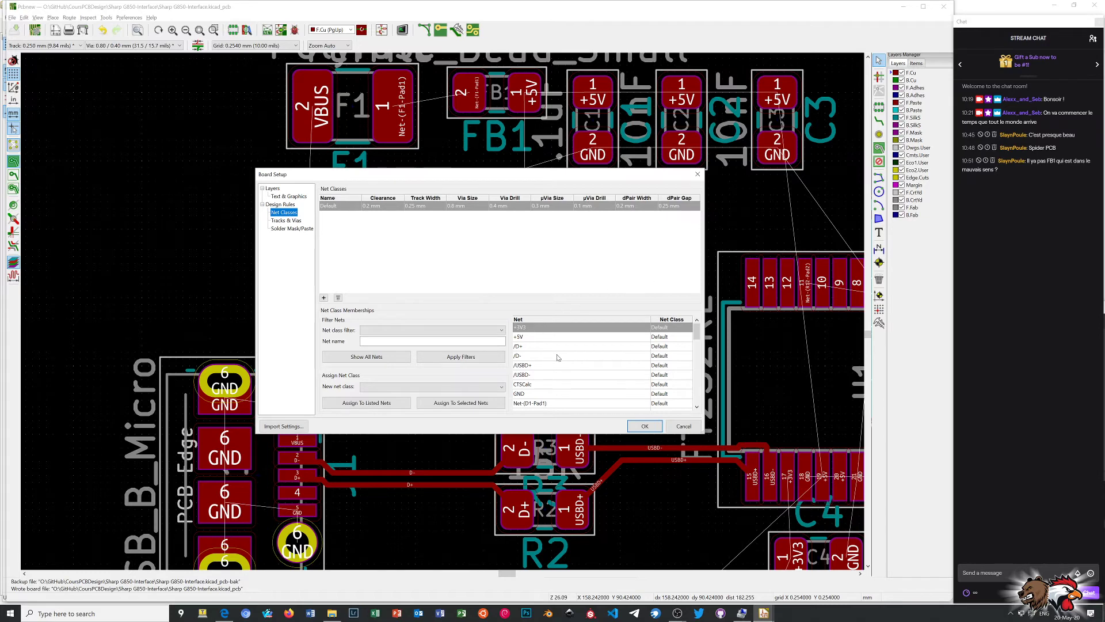
{"action": "scroll", "coordinate": [556, 386], "scroll_direction": "down", "scroll_amount": 2}
{"action": "scroll", "coordinate": [556, 387], "scroll_direction": "down", "scroll_amount": 1}
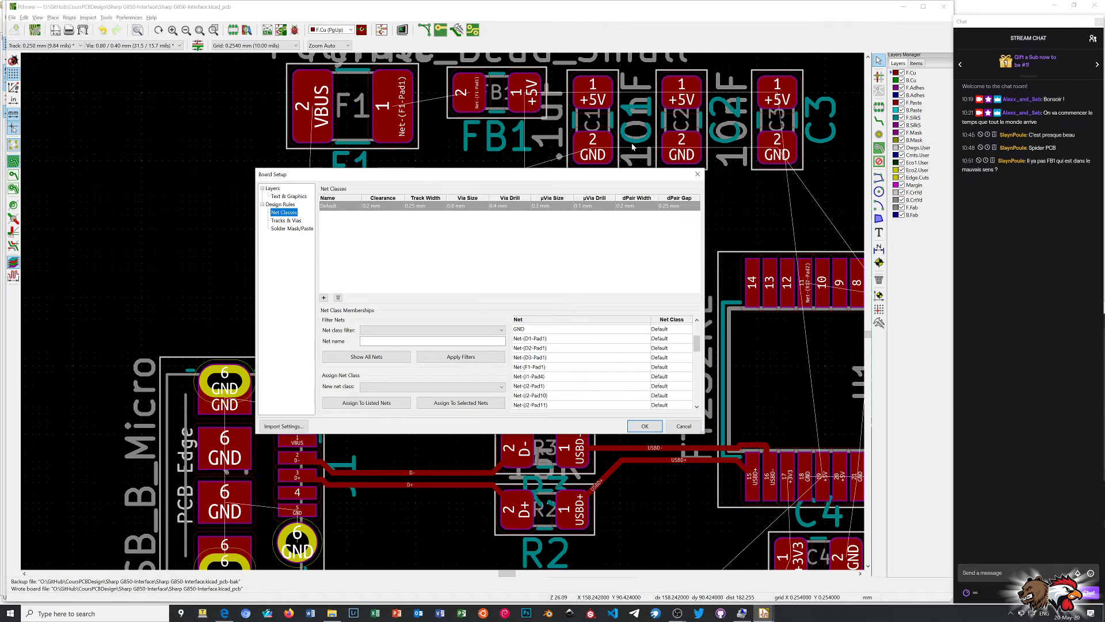
{"action": "left_click", "coordinate": [698, 174]}
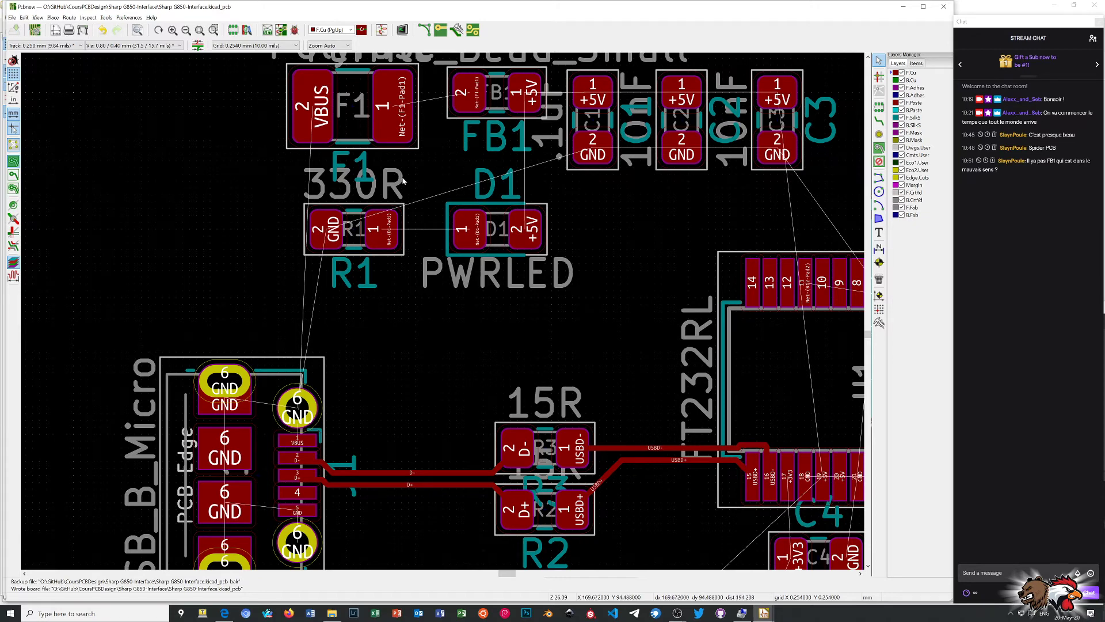
Set new tracks to 0.800 mm wide and cancel a stray track started on empty board
{"action": "scroll", "coordinate": [402, 184], "scroll_direction": "down", "scroll_amount": 1}
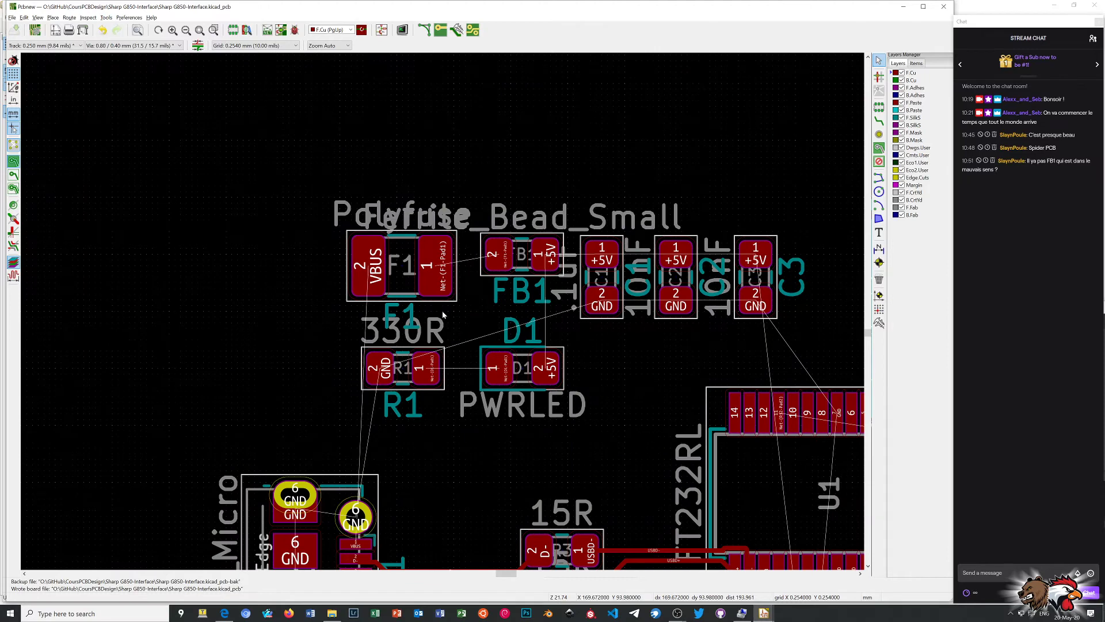
{"action": "left_click", "coordinate": [81, 46]}
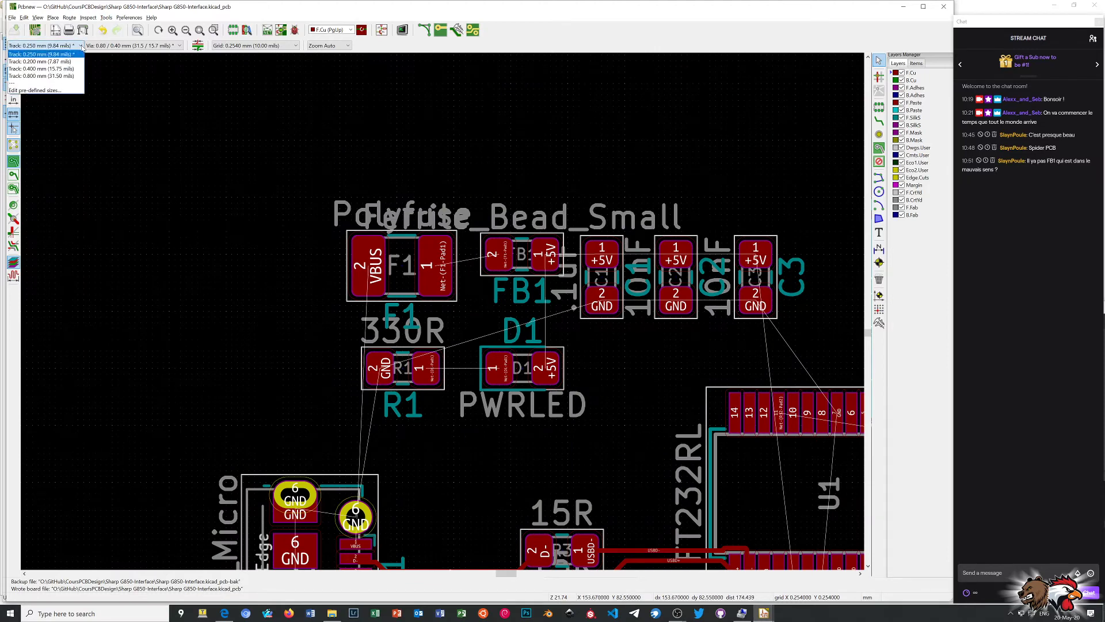
{"action": "left_click", "coordinate": [57, 79]}
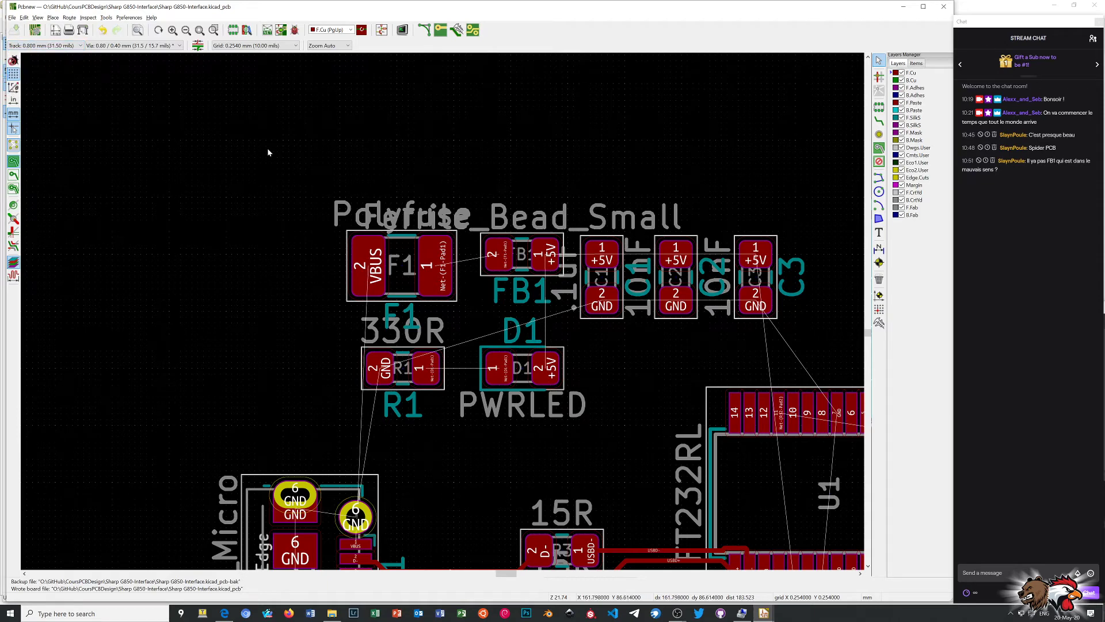
{"action": "left_click", "coordinate": [879, 121]}
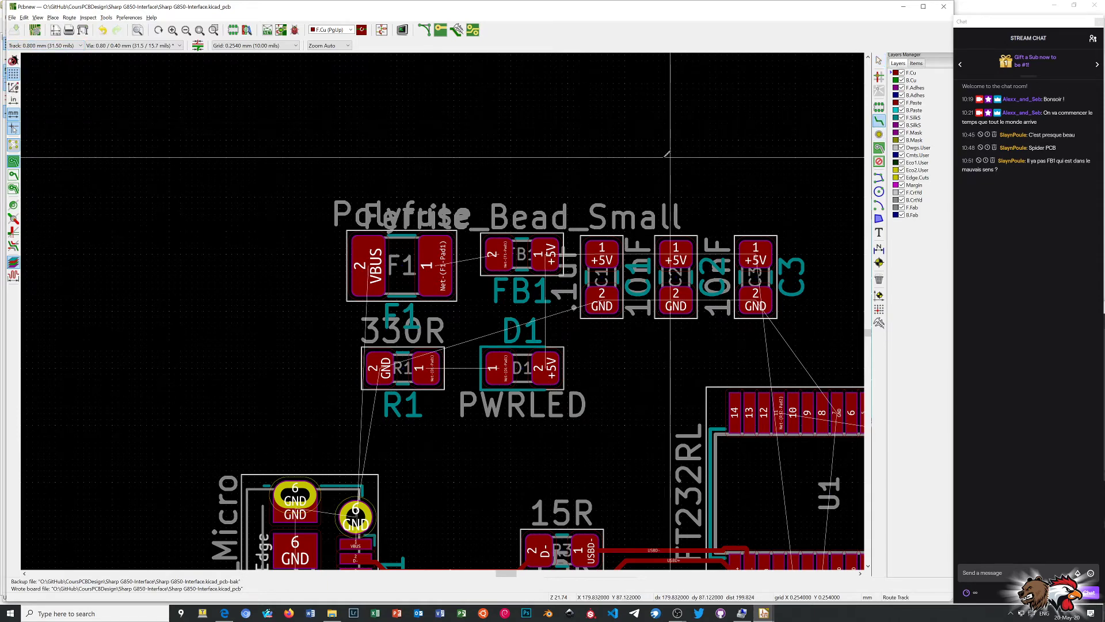
{"action": "left_click", "coordinate": [345, 139]}
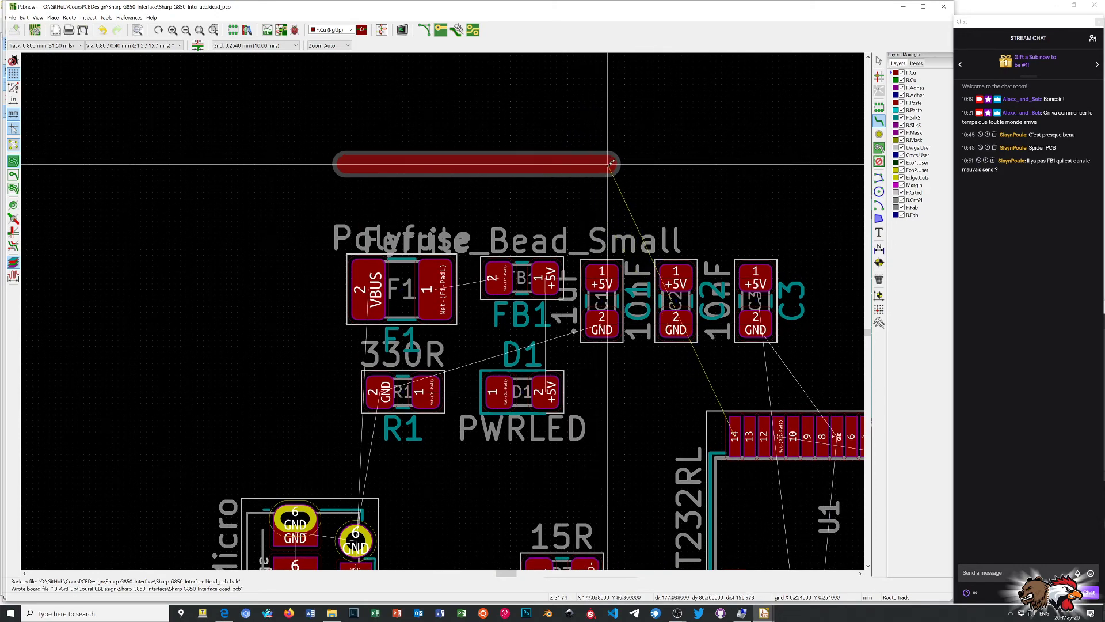
{"action": "right_click", "coordinate": [611, 164]}
{"action": "left_click", "coordinate": [624, 169]}
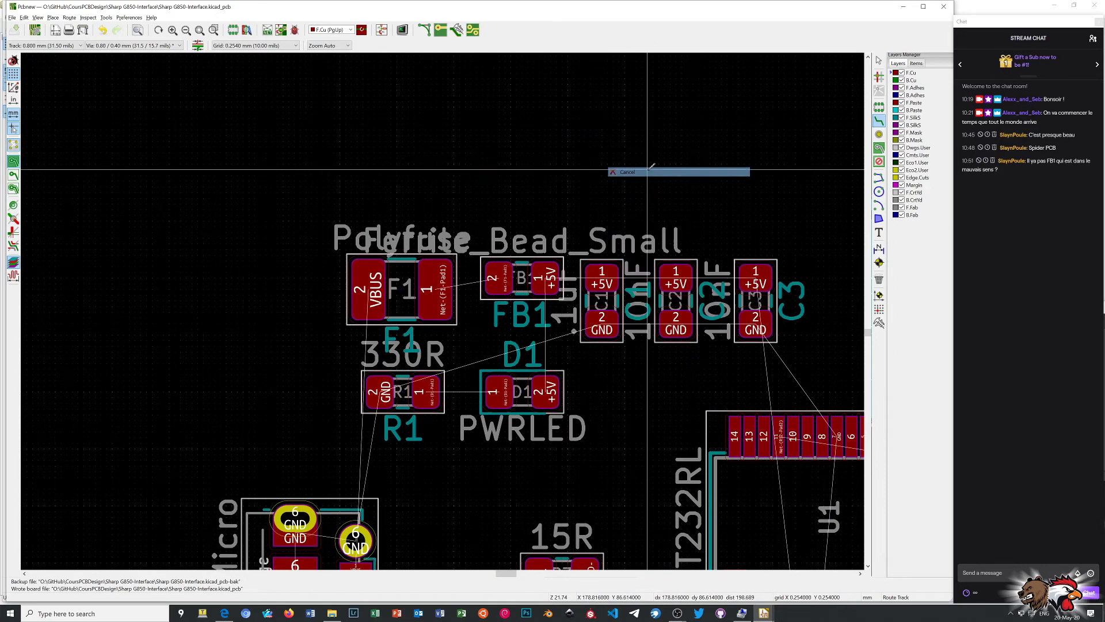
Start a track from the USB connector's VBUS pad, abandoning and restarting it once
{"action": "scroll", "coordinate": [431, 350], "scroll_direction": "down", "scroll_amount": 1}
{"action": "scroll", "coordinate": [442, 311], "scroll_direction": "down", "scroll_amount": 1}
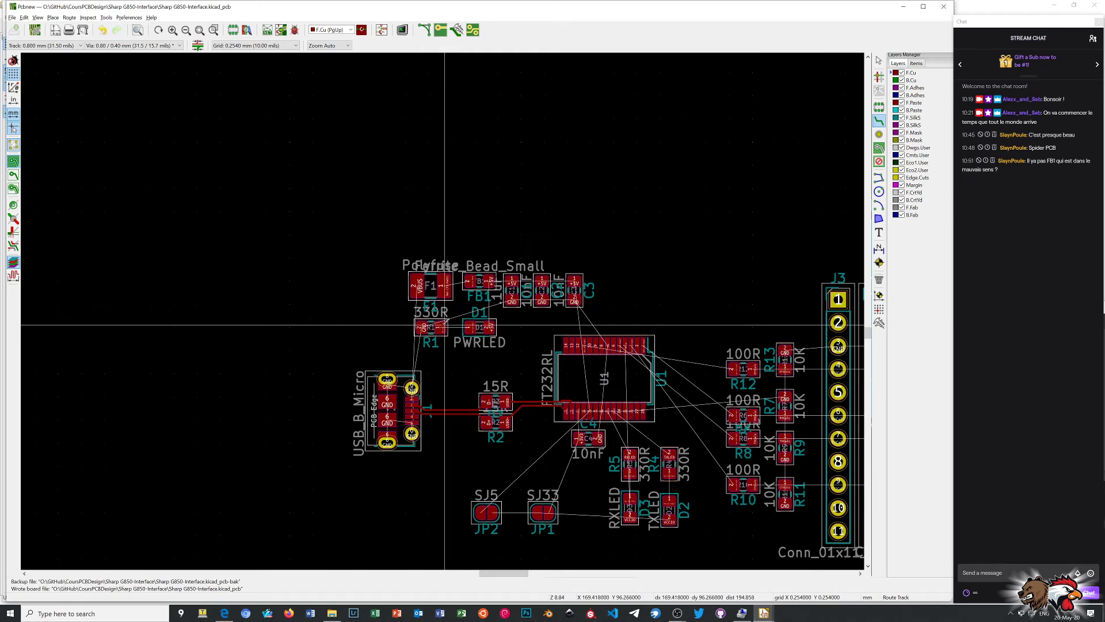
{"action": "scroll", "coordinate": [446, 308], "scroll_direction": "up", "scroll_amount": 2}
{"action": "scroll", "coordinate": [436, 289], "scroll_direction": "down", "scroll_amount": 1}
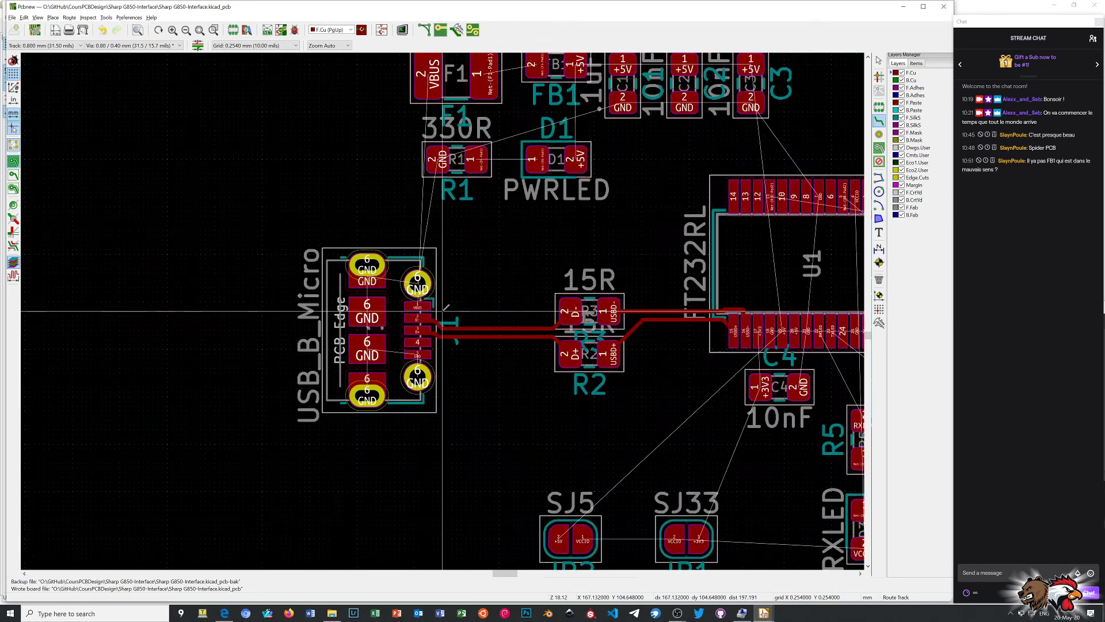
{"action": "left_click", "coordinate": [425, 306]}
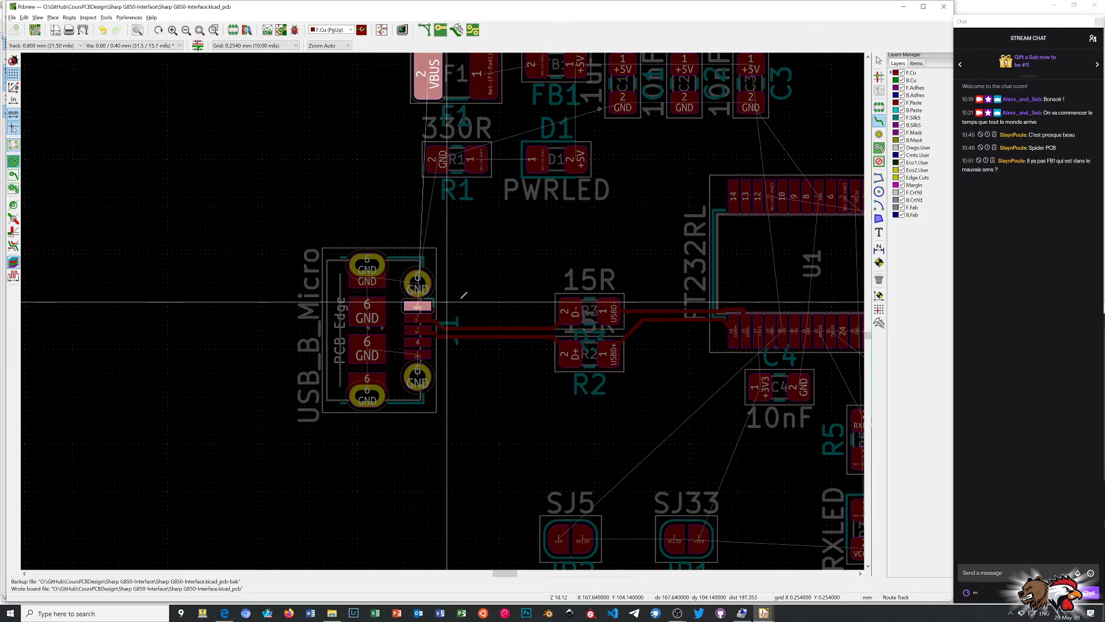
{"action": "key", "text": "Escape"}
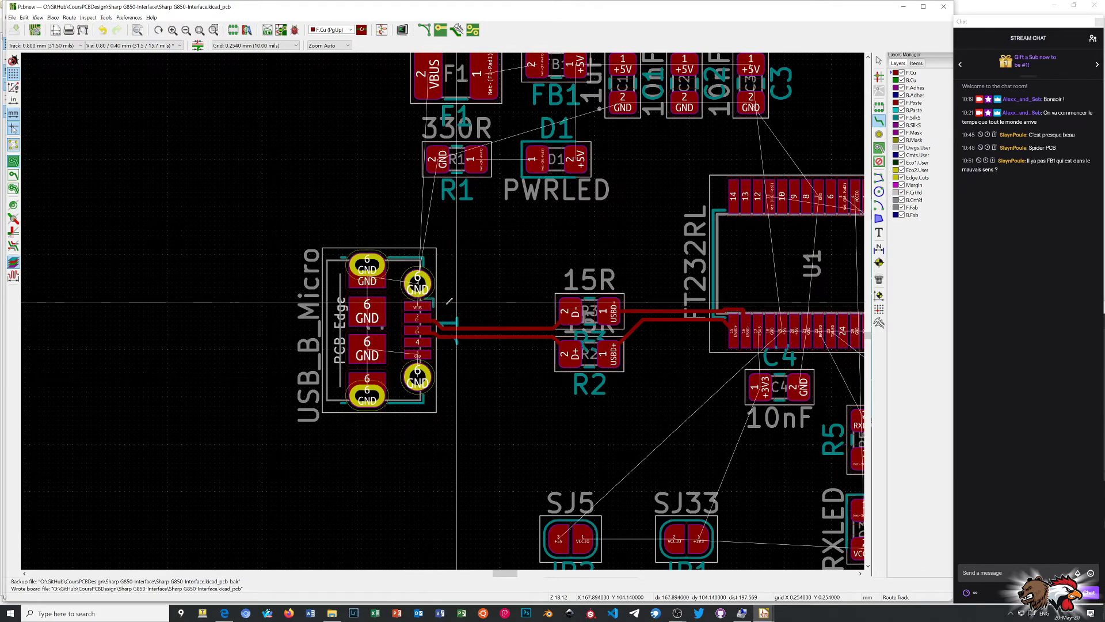
{"action": "left_click", "coordinate": [422, 303]}
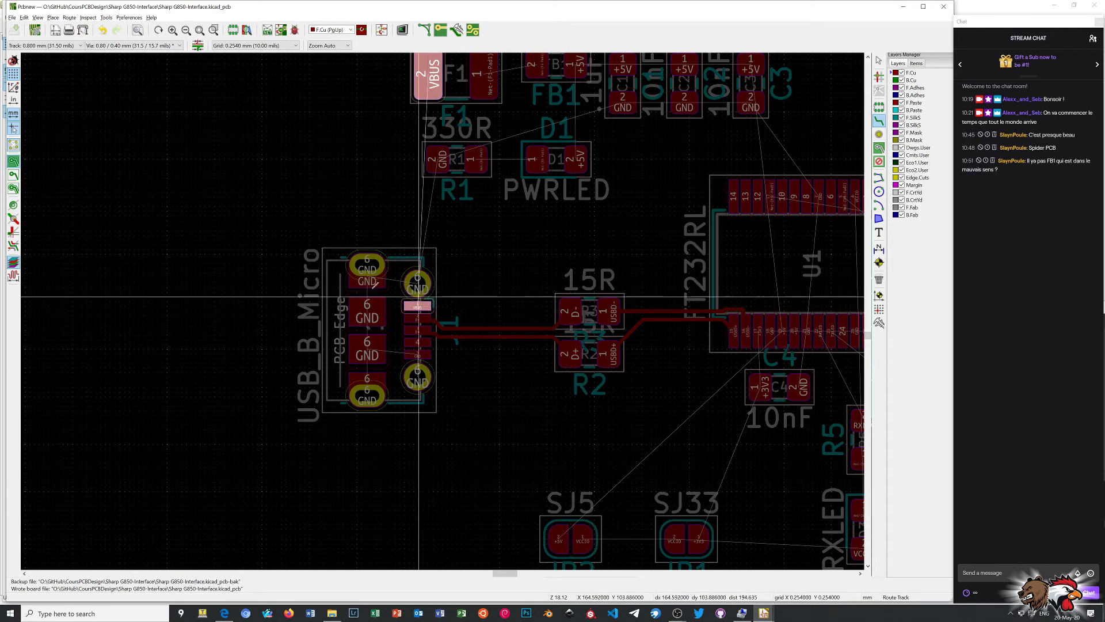
Zoom around the VBUS route in progress, then cancel it
{"action": "scroll", "coordinate": [457, 308], "scroll_direction": "down", "scroll_amount": 1}
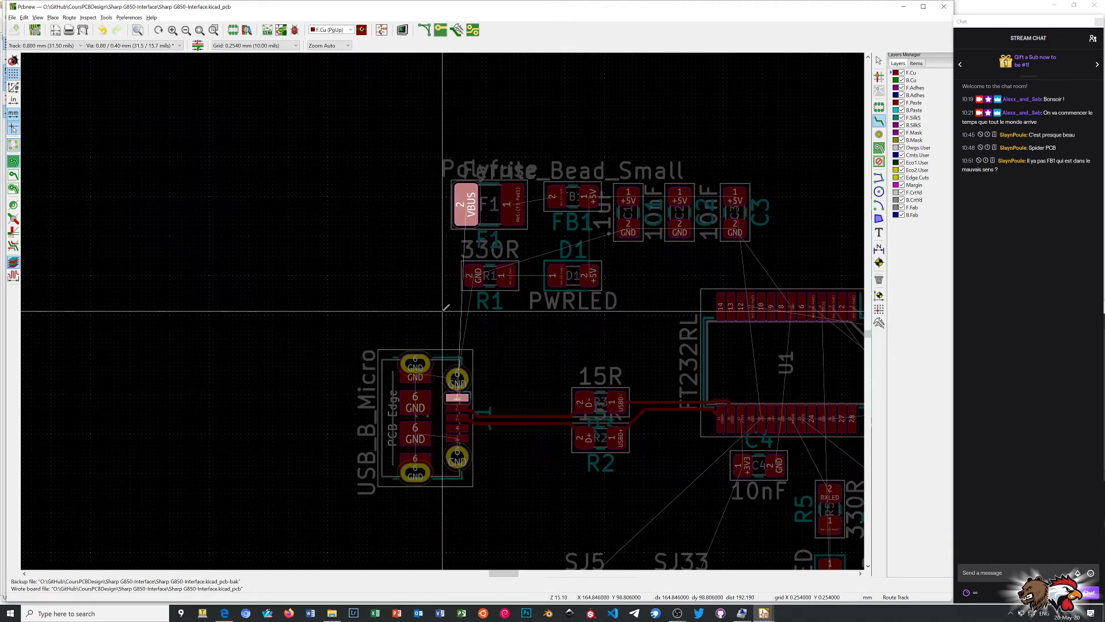
{"action": "scroll", "coordinate": [445, 329], "scroll_direction": "down", "scroll_amount": 3}
{"action": "scroll", "coordinate": [443, 309], "scroll_direction": "up", "scroll_amount": 2}
{"action": "scroll", "coordinate": [446, 308], "scroll_direction": "up", "scroll_amount": 5}
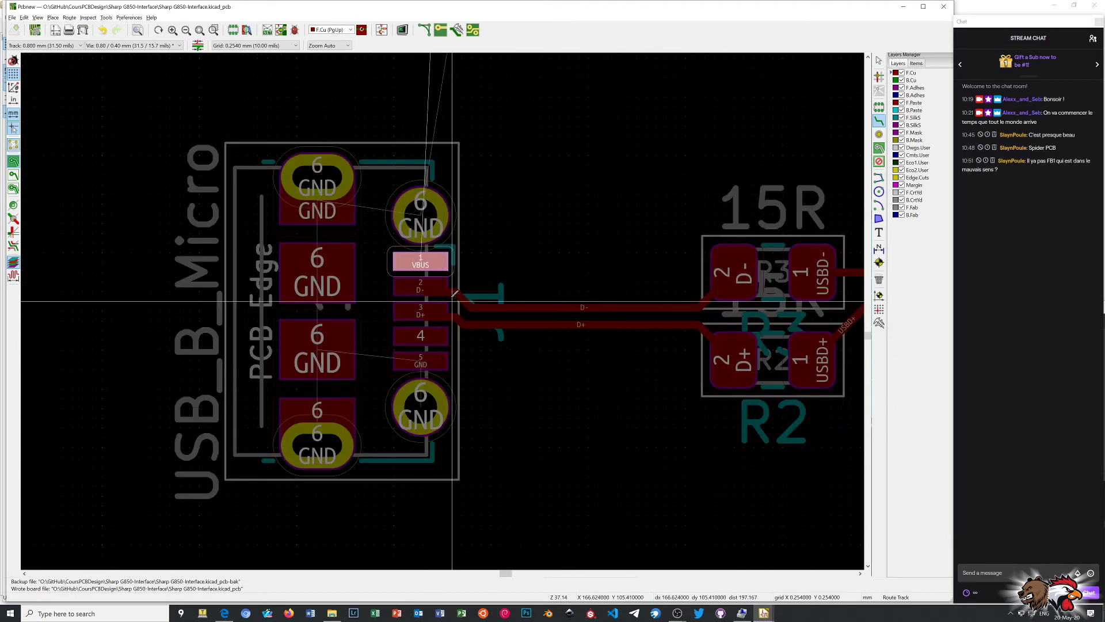
{"action": "scroll", "coordinate": [445, 262], "scroll_direction": "up", "scroll_amount": 1}
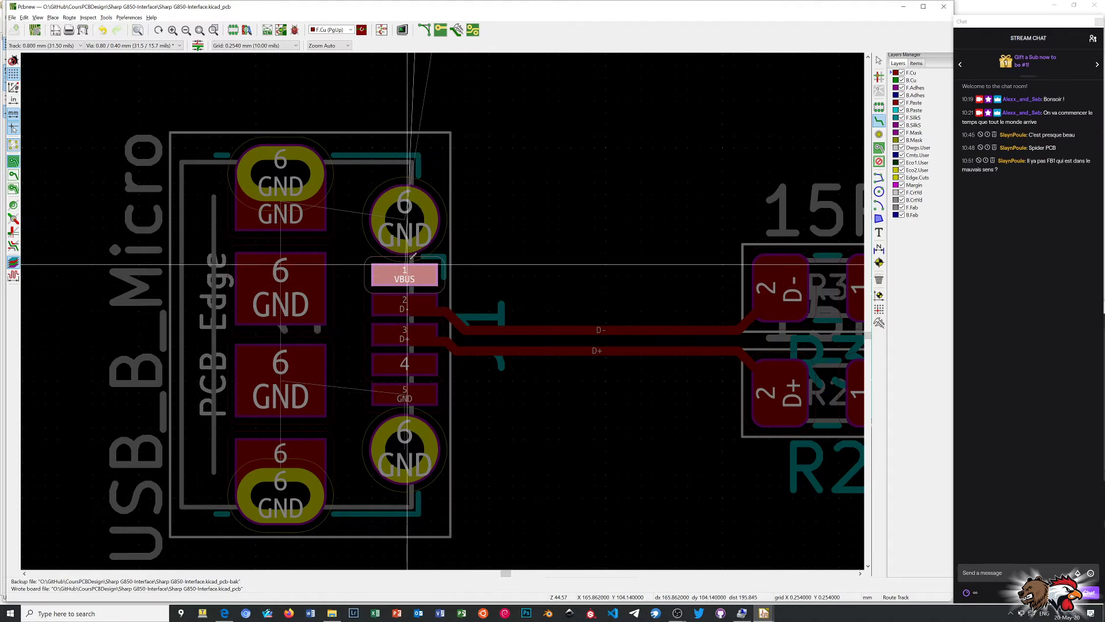
{"action": "scroll", "coordinate": [413, 255], "scroll_direction": "down", "scroll_amount": 1}
{"action": "scroll", "coordinate": [447, 307], "scroll_direction": "down", "scroll_amount": 3}
{"action": "scroll", "coordinate": [403, 259], "scroll_direction": "up", "scroll_amount": 1, "text": "shift"}
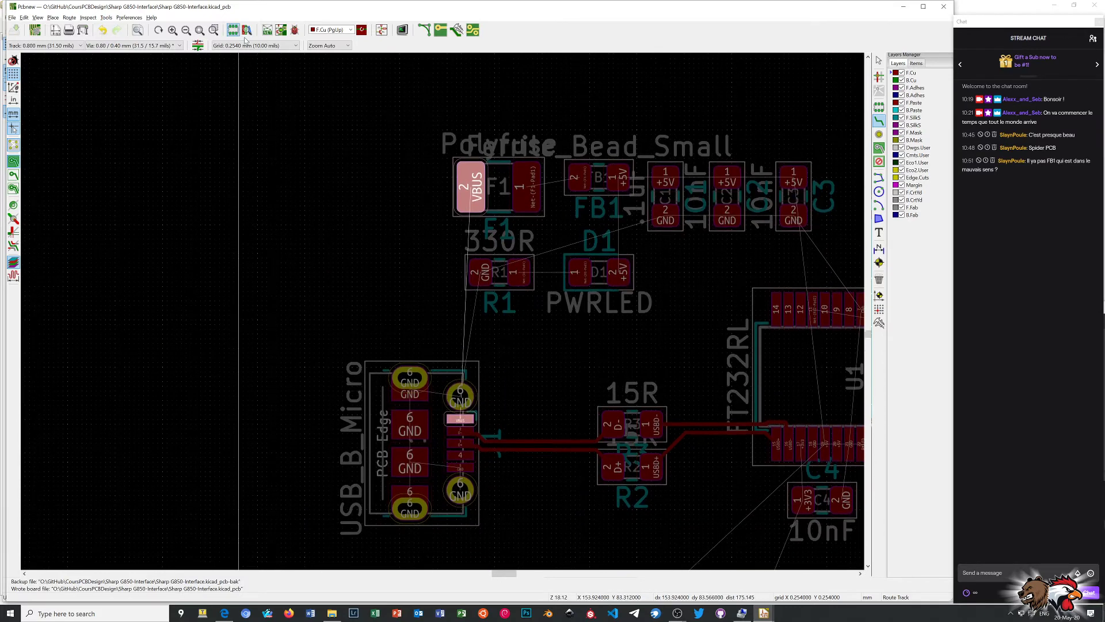
{"action": "scroll", "coordinate": [283, 86], "scroll_direction": "up", "scroll_amount": 3, "text": "shift"}
{"action": "scroll", "coordinate": [333, 178], "scroll_direction": "up", "scroll_amount": 1, "text": "shift"}
{"action": "right_click", "coordinate": [328, 183]}
{"action": "left_click", "coordinate": [348, 190]}
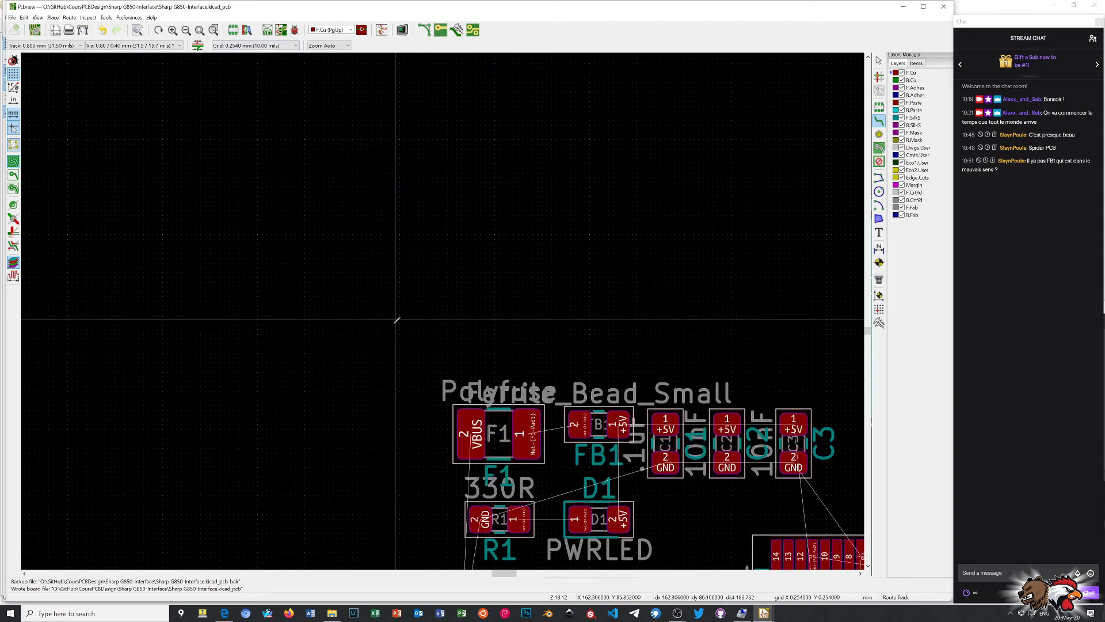
{"action": "scroll", "coordinate": [398, 316], "scroll_direction": "down", "scroll_amount": 2}
{"action": "scroll", "coordinate": [435, 432], "scroll_direction": "up", "scroll_amount": 2}
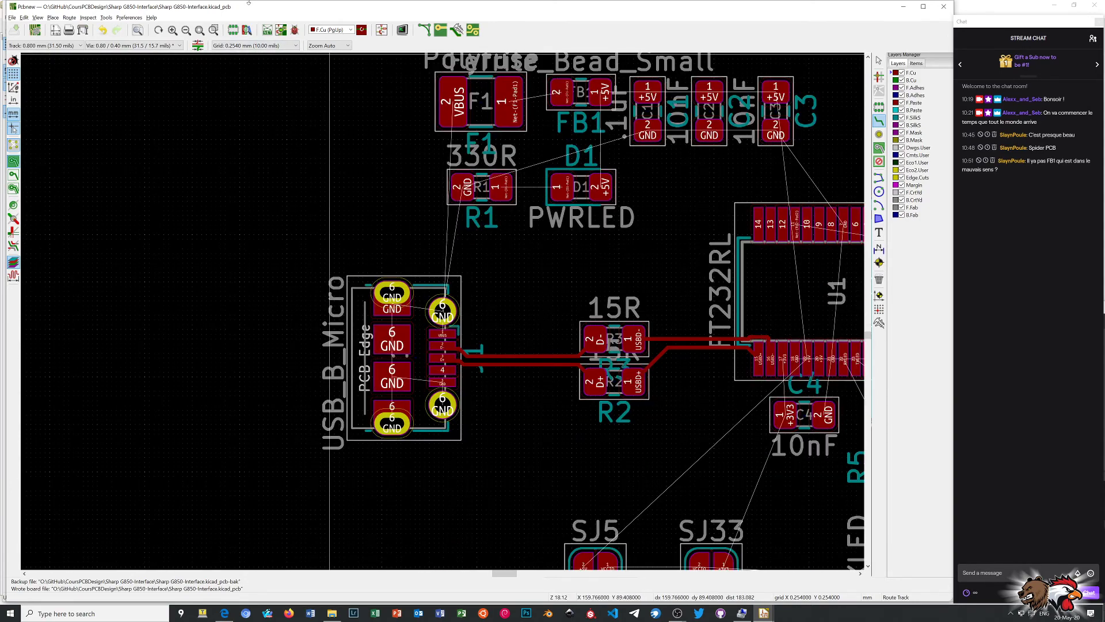
Switch to the 0.0254 mm grid and cancel a trial track from the VBUS pad
{"action": "left_click", "coordinate": [296, 46]}
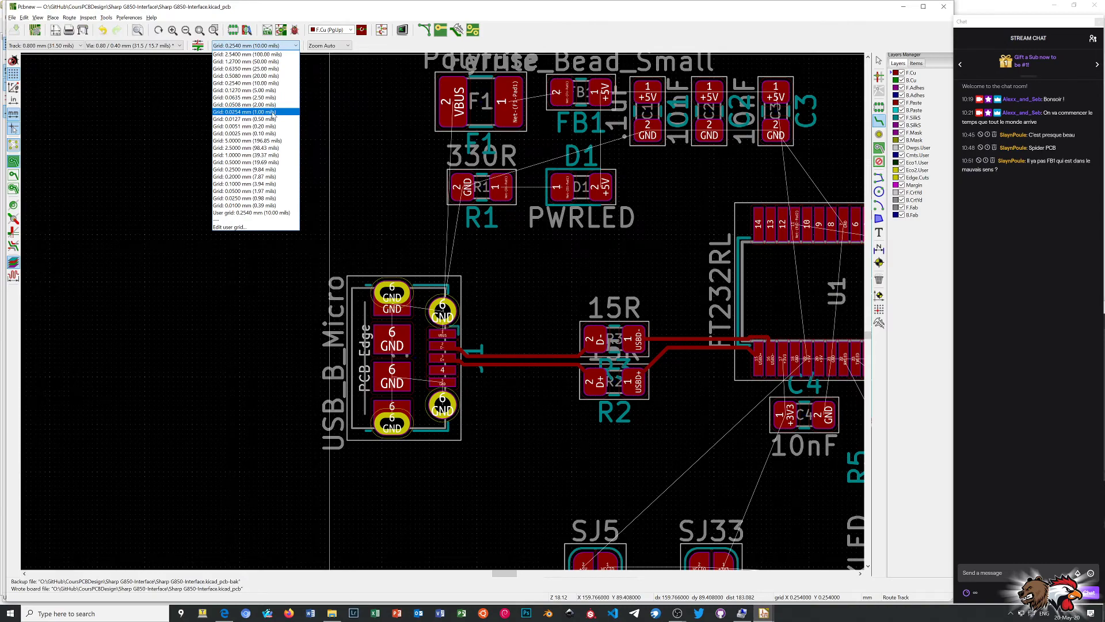
{"action": "left_click", "coordinate": [273, 113]}
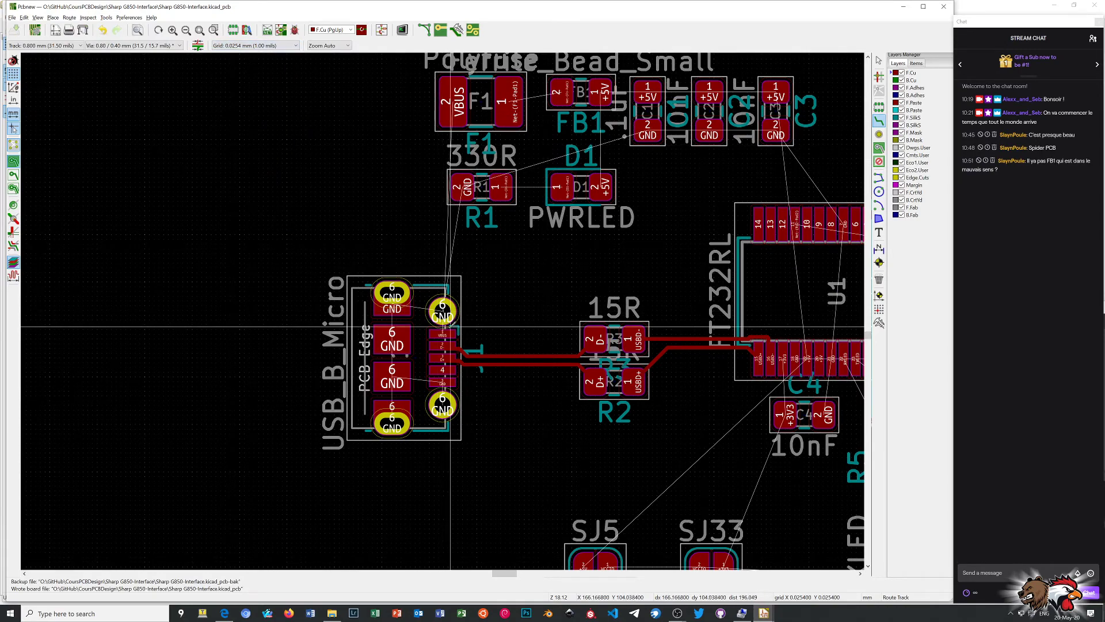
{"action": "left_click", "coordinate": [449, 333]}
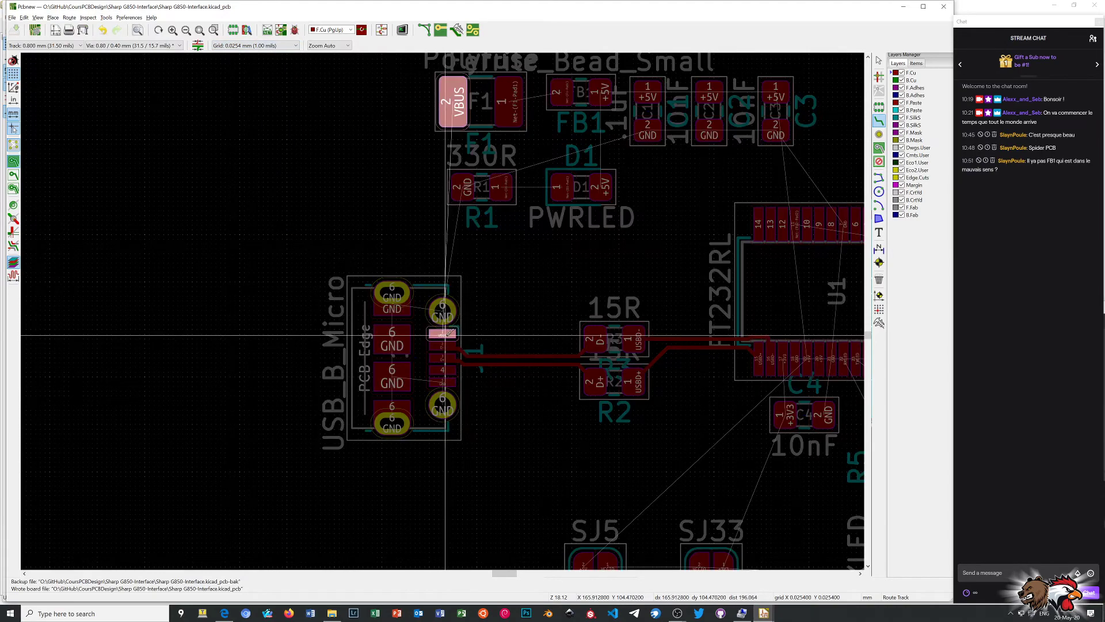
{"action": "right_click", "coordinate": [503, 331]}
{"action": "left_click", "coordinate": [505, 336]}
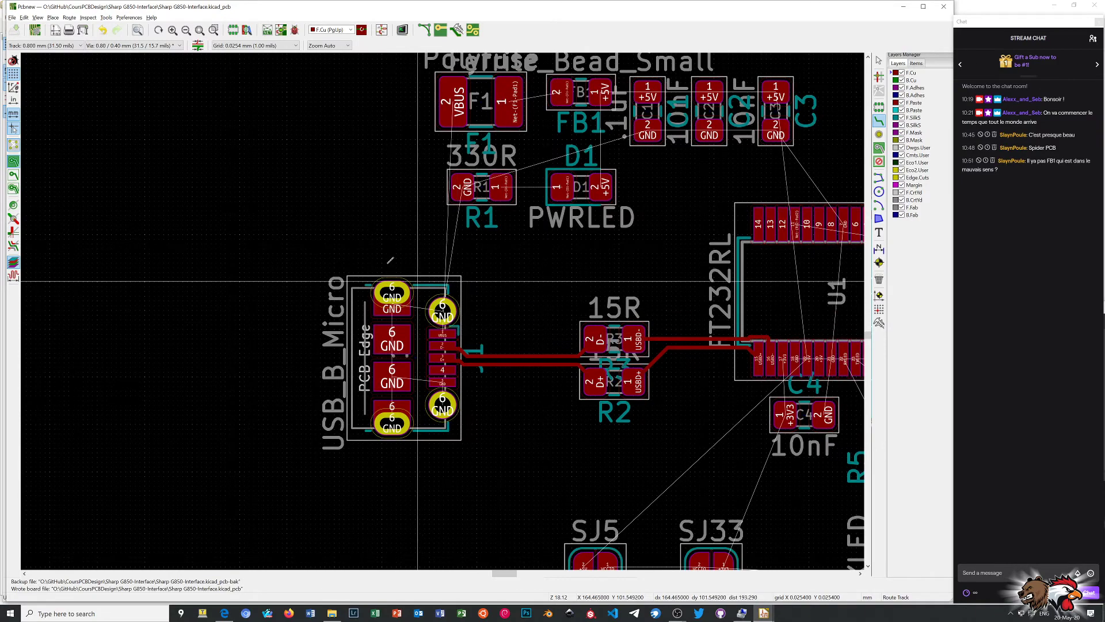
Set track width to 0.400 mm and start a track at the VBUS pad
{"action": "left_click", "coordinate": [80, 45]}
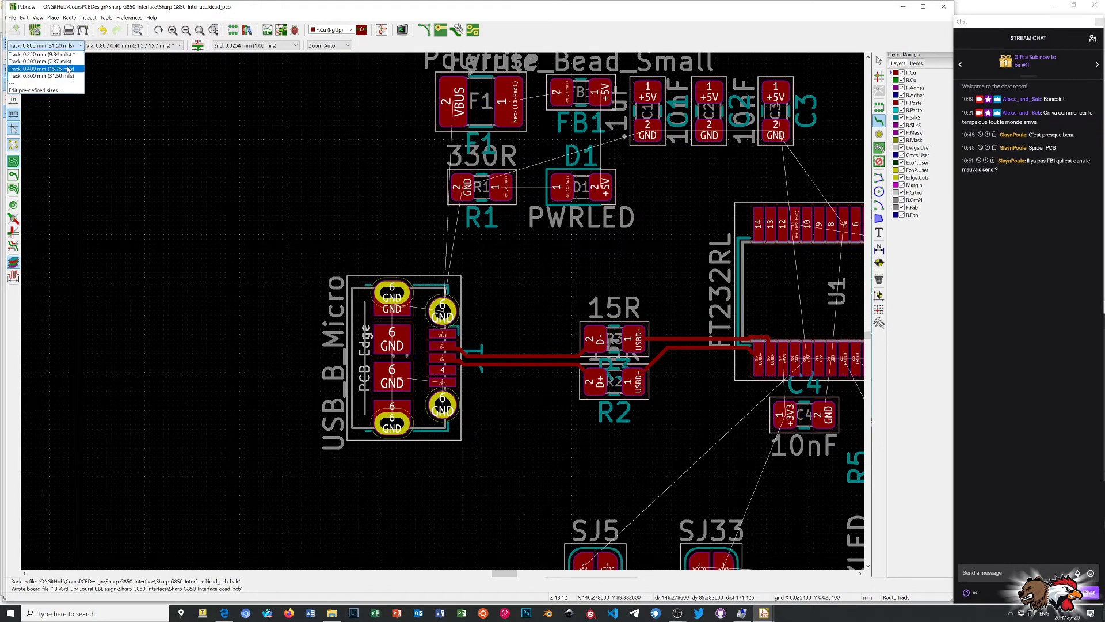
{"action": "left_click", "coordinate": [68, 69]}
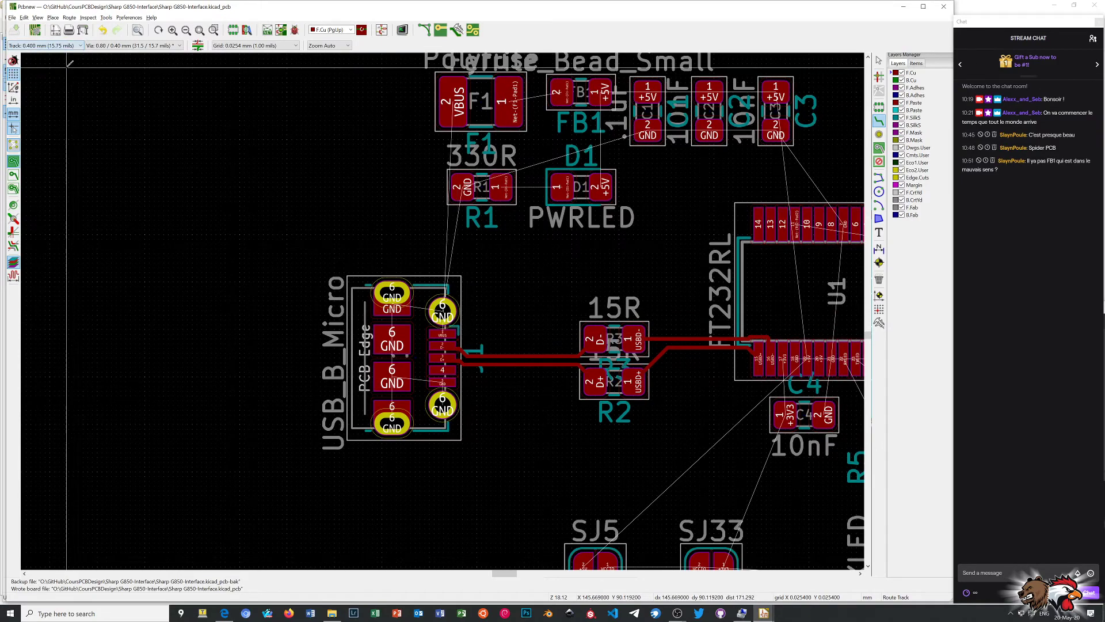
{"action": "left_click", "coordinate": [442, 333]}
Run the 0.400 mm VBUS track upward with one corner to fuse F1's pad 2
{"action": "scroll", "coordinate": [446, 311], "scroll_direction": "up", "scroll_amount": 1}
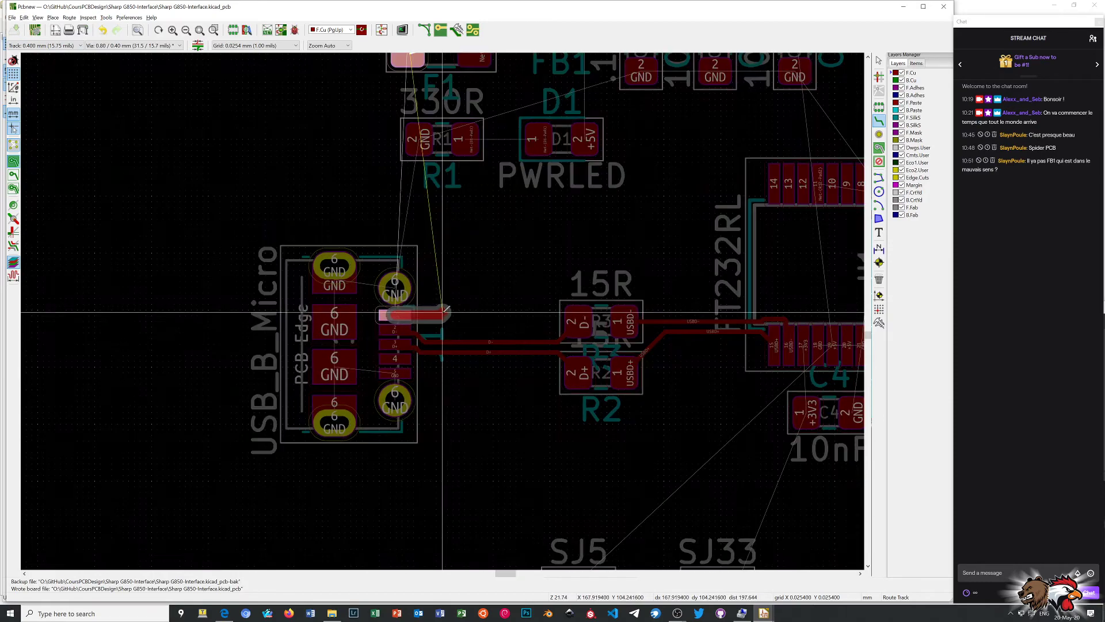
{"action": "scroll", "coordinate": [446, 311], "scroll_direction": "up", "scroll_amount": 3}
{"action": "scroll", "coordinate": [447, 309], "scroll_direction": "up", "scroll_amount": 2}
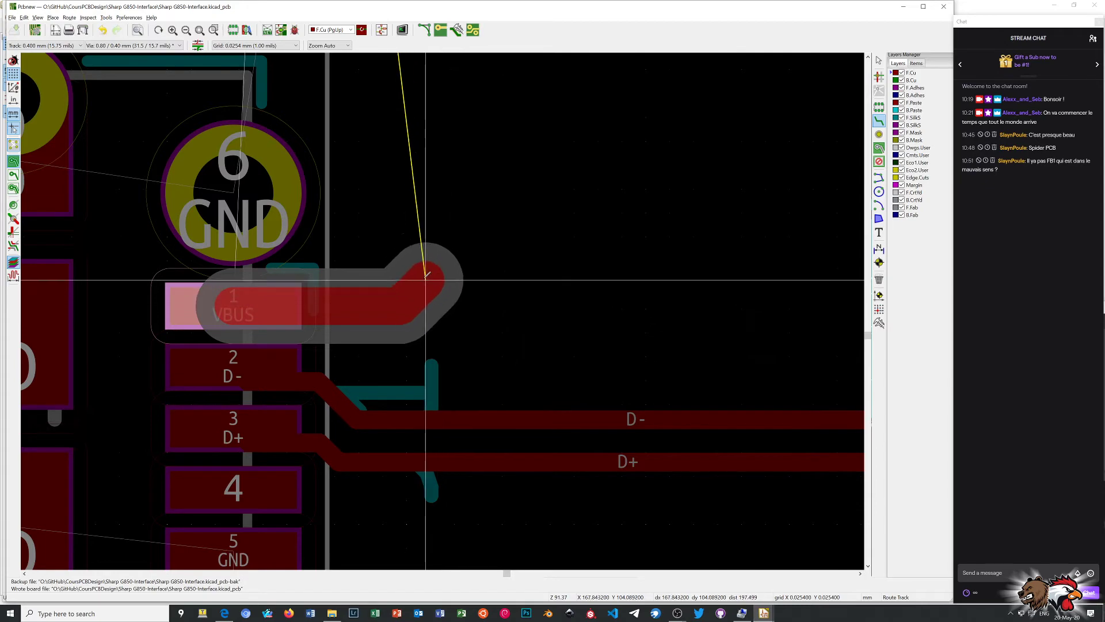
{"action": "scroll", "coordinate": [419, 272], "scroll_direction": "down", "scroll_amount": 2}
{"action": "scroll", "coordinate": [440, 302], "scroll_direction": "up", "scroll_amount": 1}
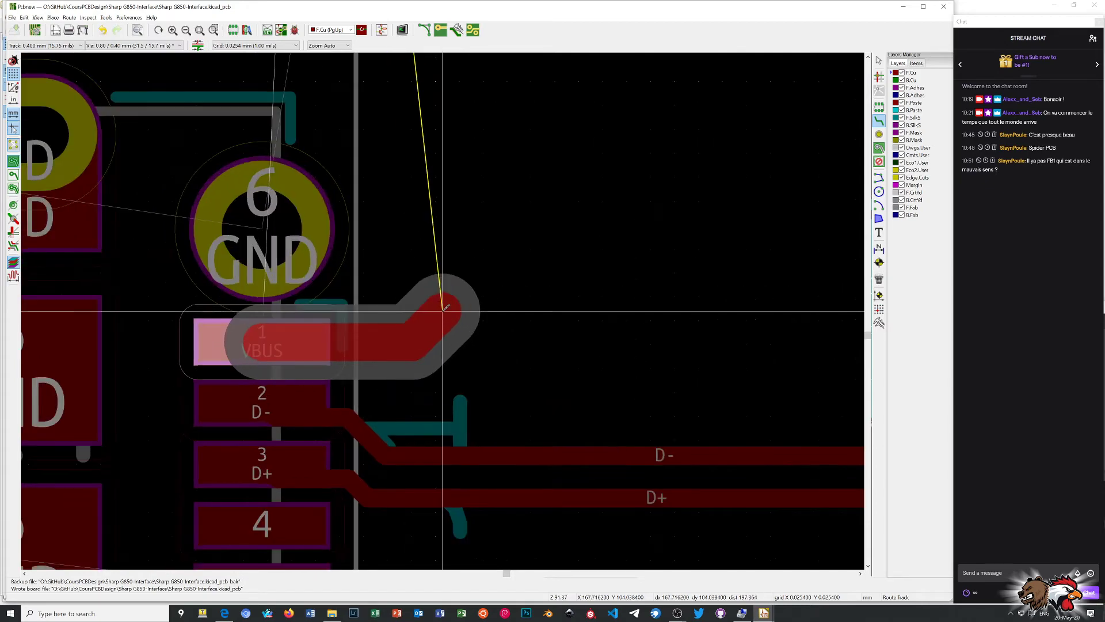
{"action": "scroll", "coordinate": [441, 303], "scroll_direction": "down", "scroll_amount": 1}
{"action": "scroll", "coordinate": [446, 308], "scroll_direction": "down", "scroll_amount": 1}
{"action": "scroll", "coordinate": [446, 308], "scroll_direction": "down", "scroll_amount": 1}
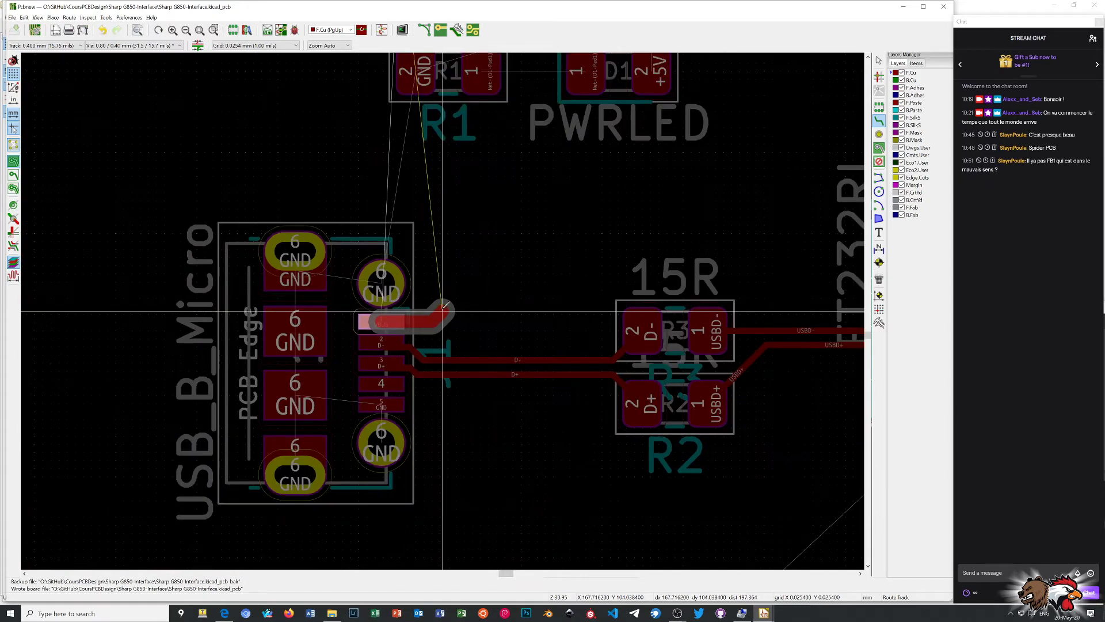
{"action": "scroll", "coordinate": [444, 300], "scroll_direction": "down", "scroll_amount": 5}
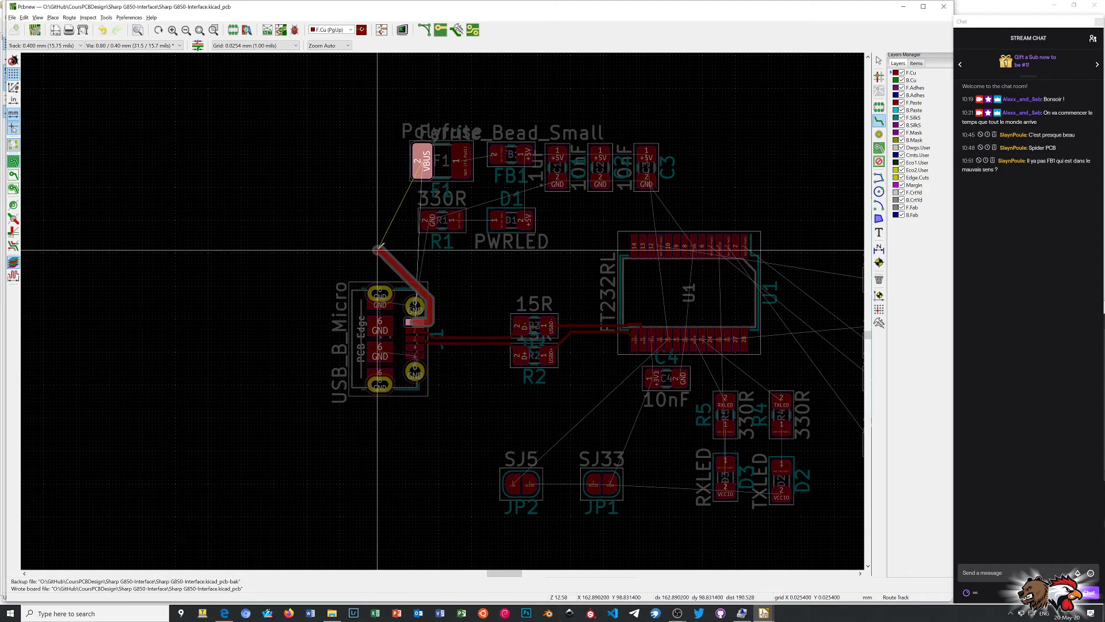
{"action": "scroll", "coordinate": [383, 236], "scroll_direction": "up", "scroll_amount": 3}
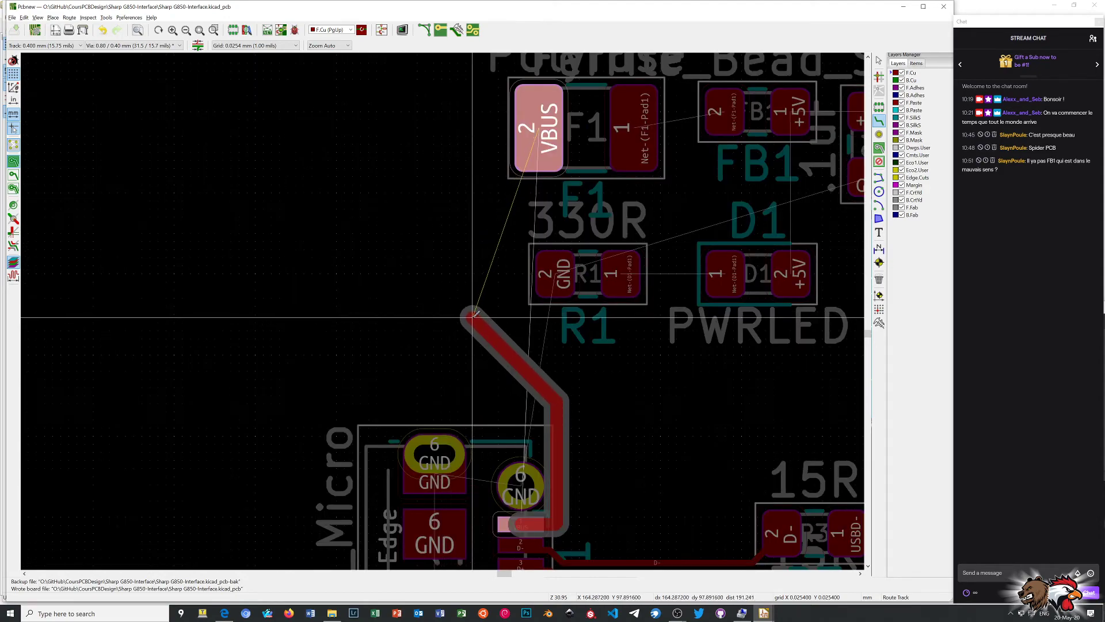
{"action": "scroll", "coordinate": [444, 309], "scroll_direction": "up", "scroll_amount": 1}
{"action": "scroll", "coordinate": [444, 309], "scroll_direction": "up", "scroll_amount": 2}
{"action": "scroll", "coordinate": [445, 308], "scroll_direction": "down", "scroll_amount": 2}
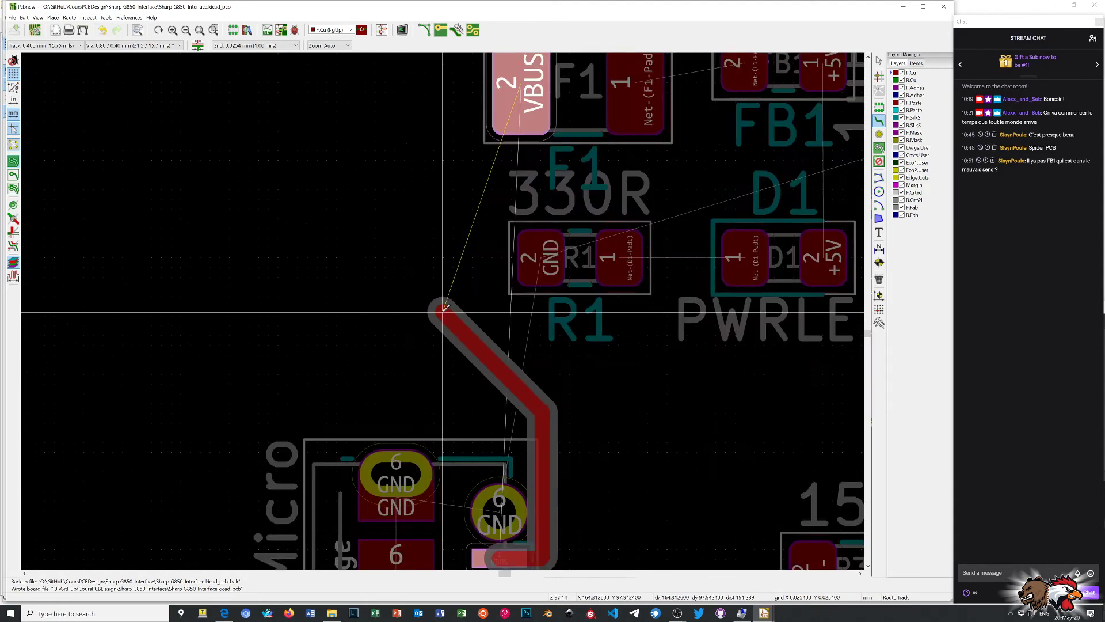
{"action": "scroll", "coordinate": [445, 308], "scroll_direction": "down", "scroll_amount": 1}
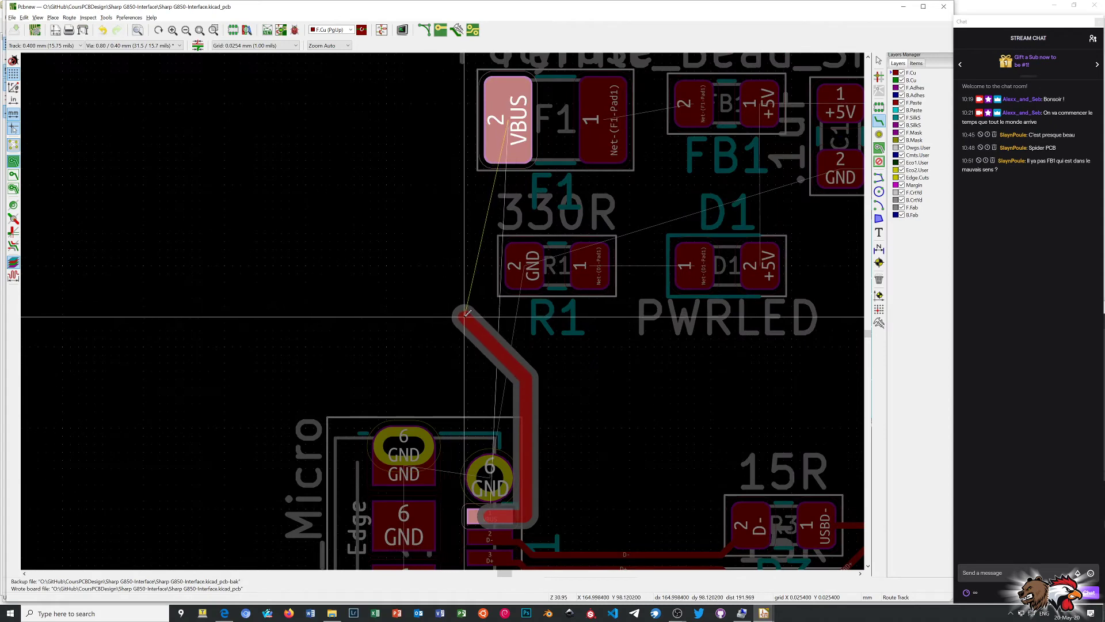
{"action": "left_click", "coordinate": [466, 314]}
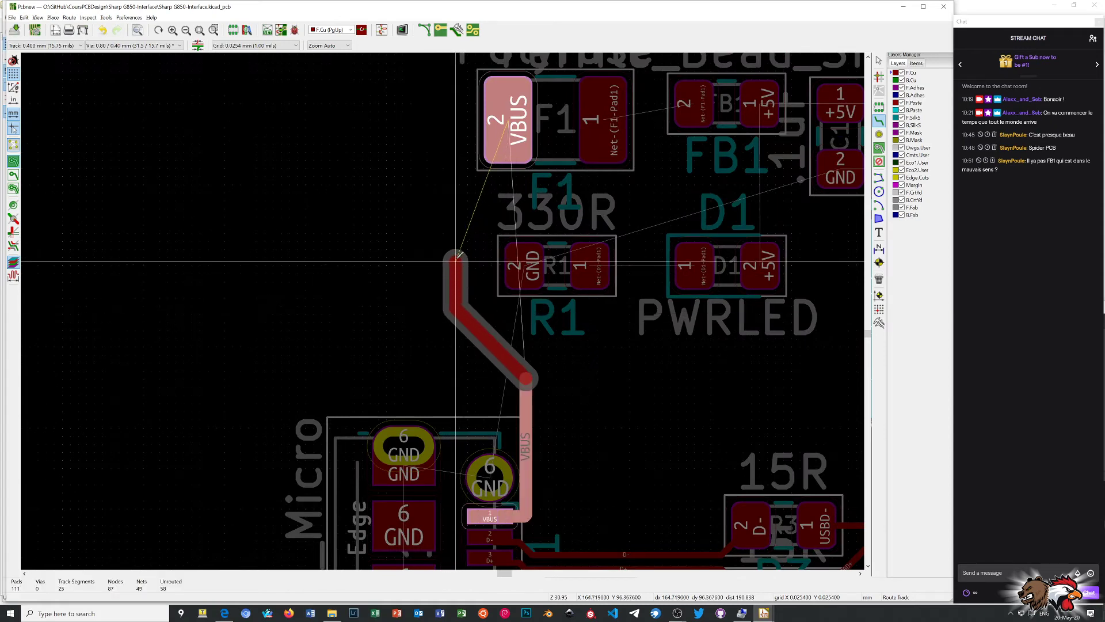
{"action": "left_click", "coordinate": [516, 119]}
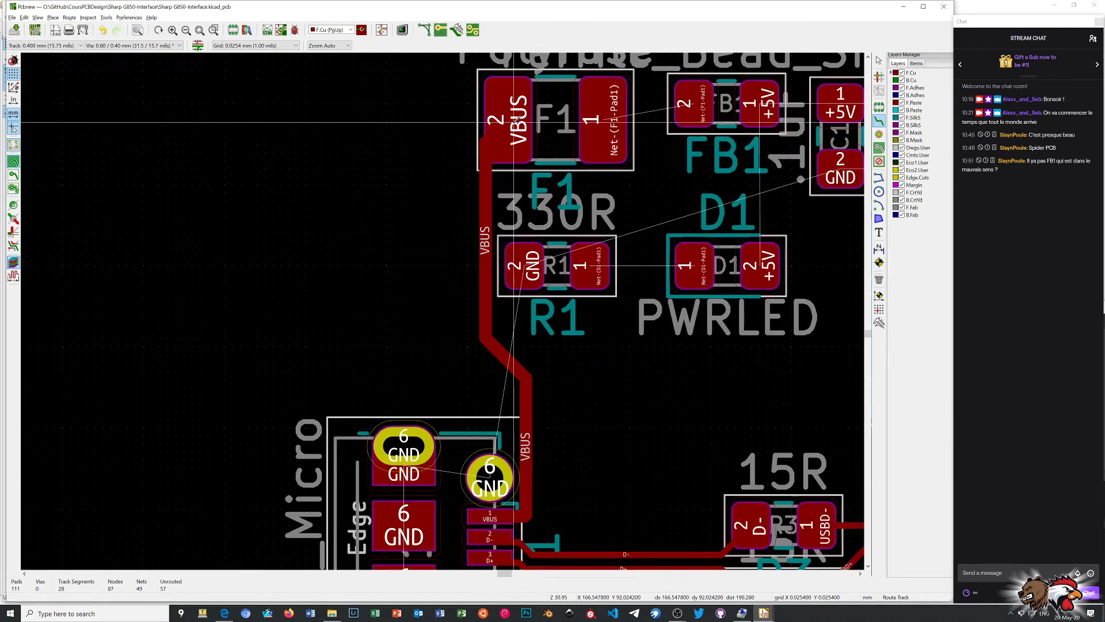
Set the grid to 0.2540 mm and route a track from F1 pad 1 to FB1 pad 2
{"action": "scroll", "coordinate": [561, 156], "scroll_direction": "down", "scroll_amount": 1}
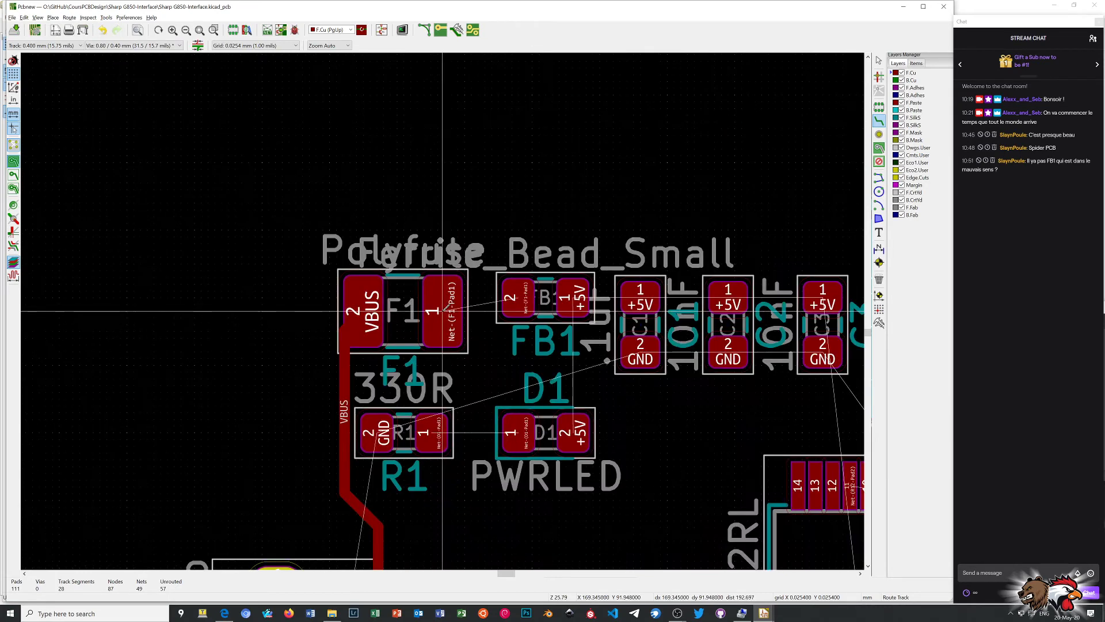
{"action": "left_click", "coordinate": [442, 311]}
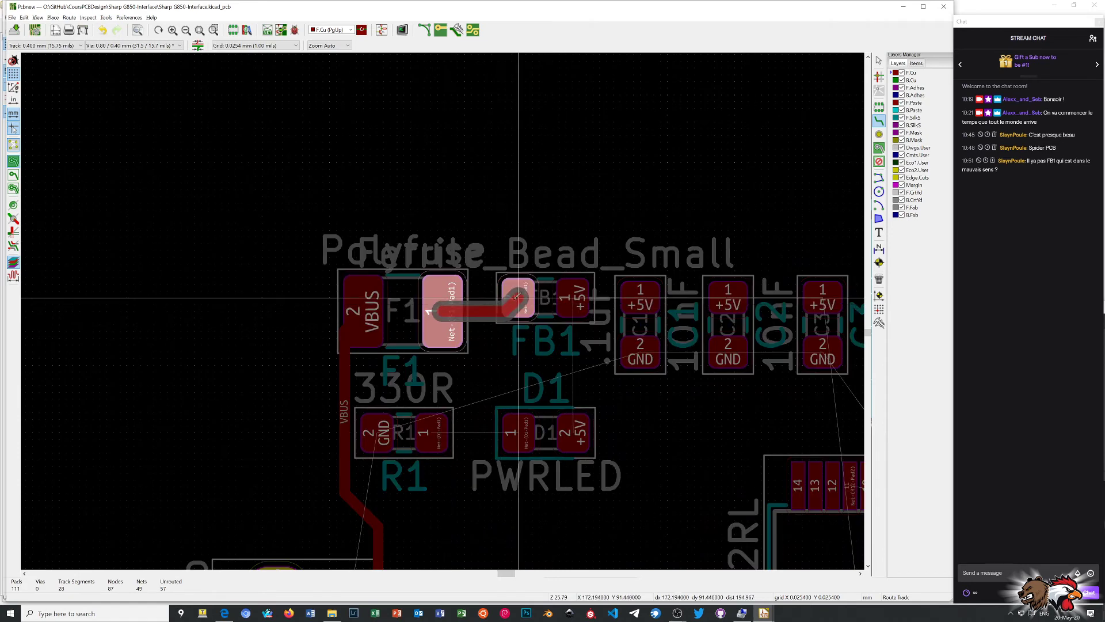
{"action": "right_click", "coordinate": [472, 297]}
{"action": "left_click", "coordinate": [486, 306]}
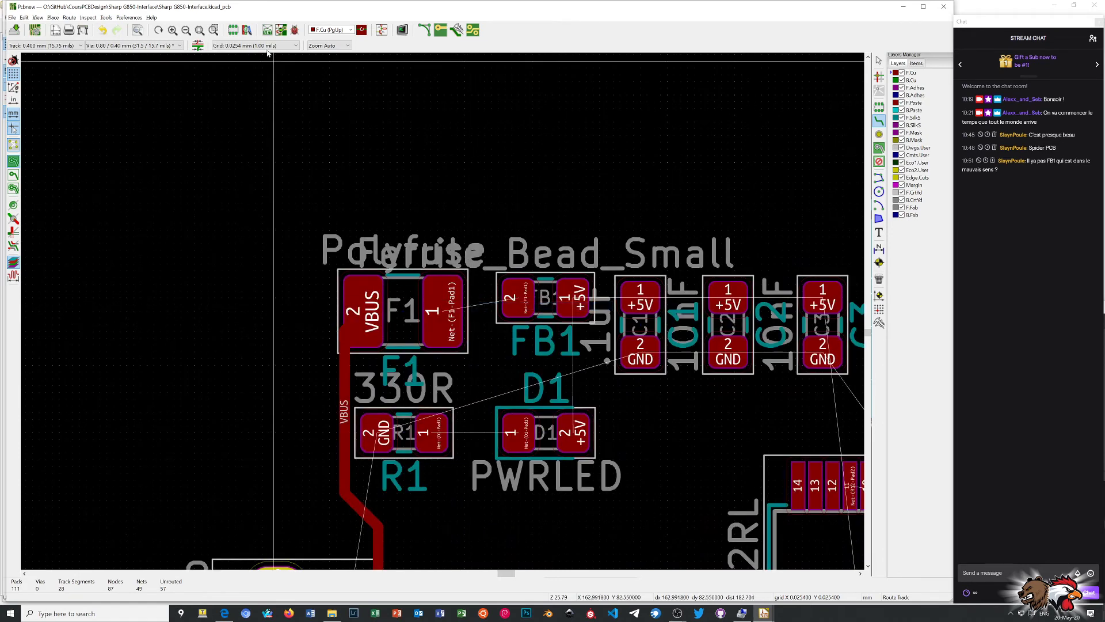
{"action": "left_click", "coordinate": [274, 46]}
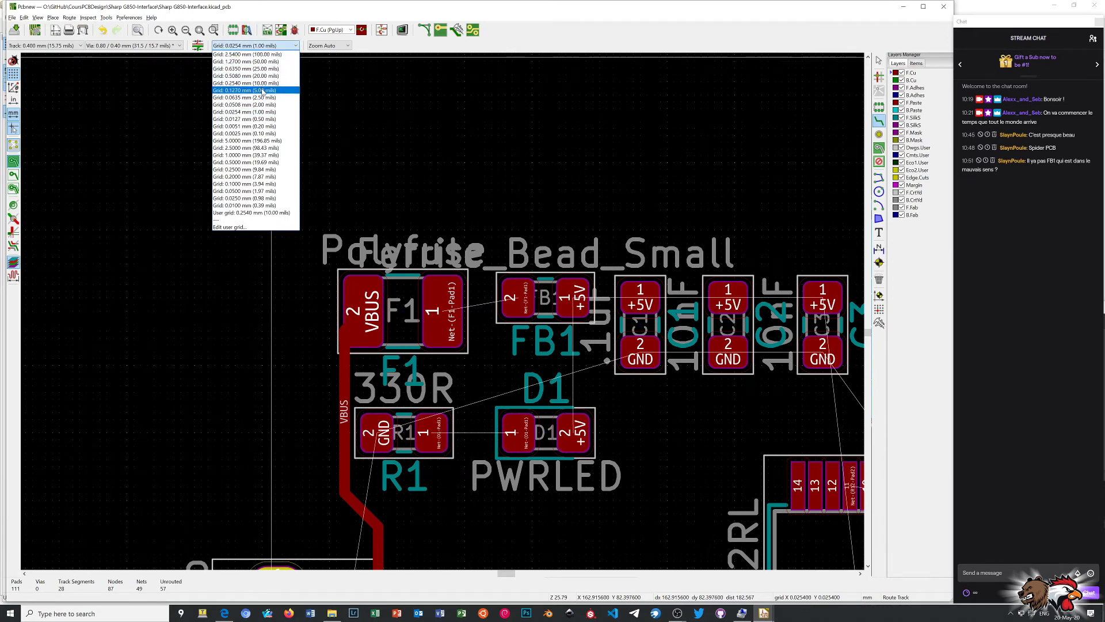
{"action": "left_click", "coordinate": [275, 84]}
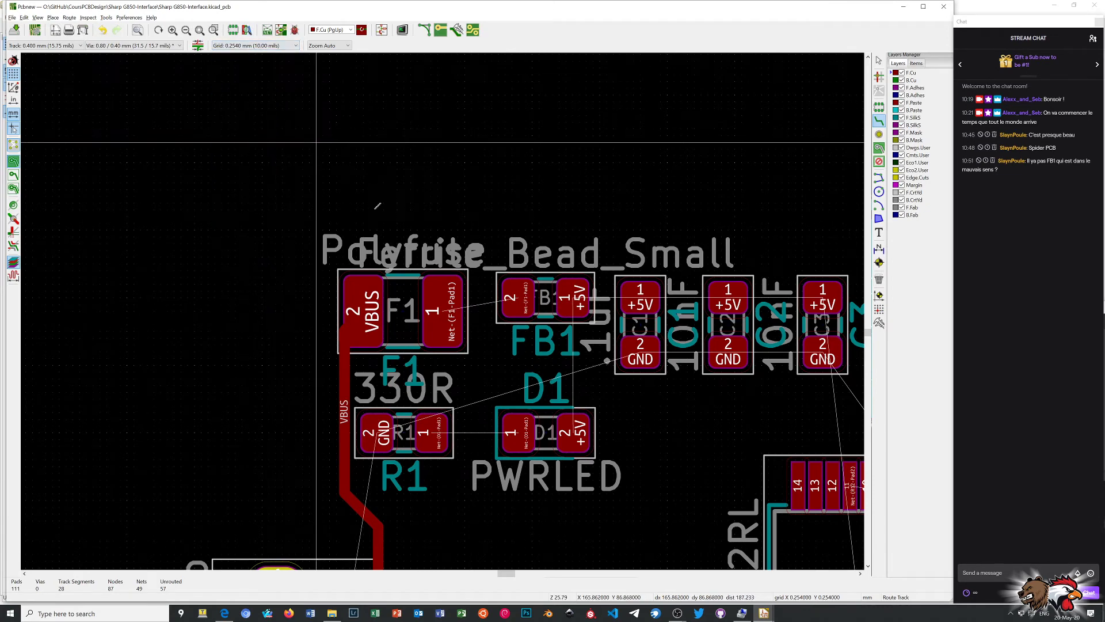
{"action": "left_click", "coordinate": [443, 311]}
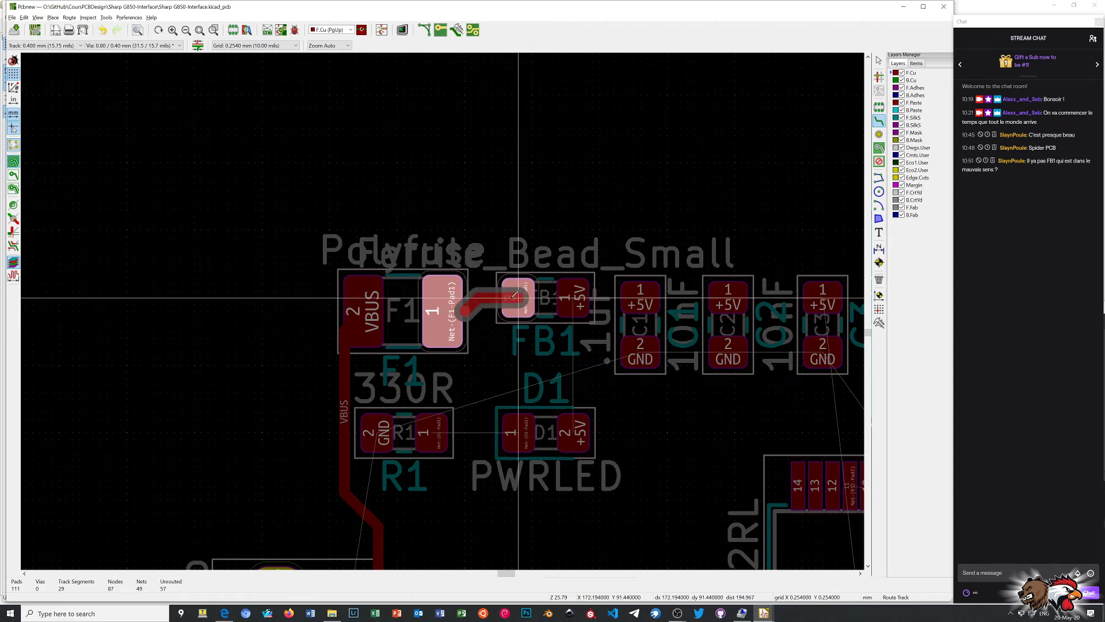
{"action": "left_click", "coordinate": [517, 295]}
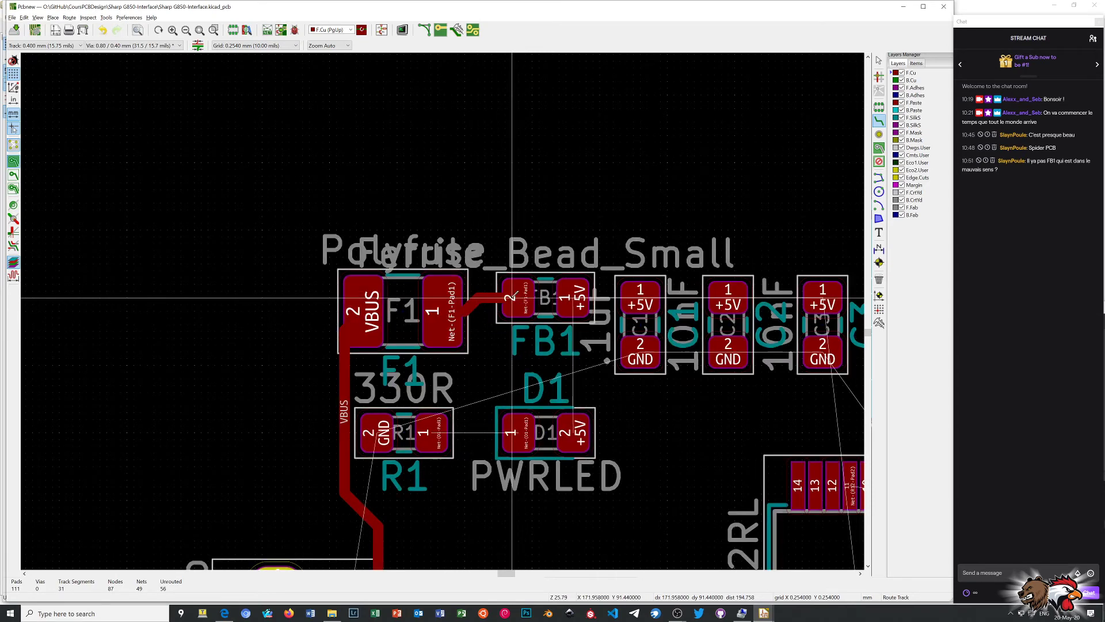
Chain +5V tracks from FB1 pad 1 through C1 and C2 to C3 pad 1
{"action": "left_click", "coordinate": [573, 298]}
{"action": "left_click", "coordinate": [637, 293]}
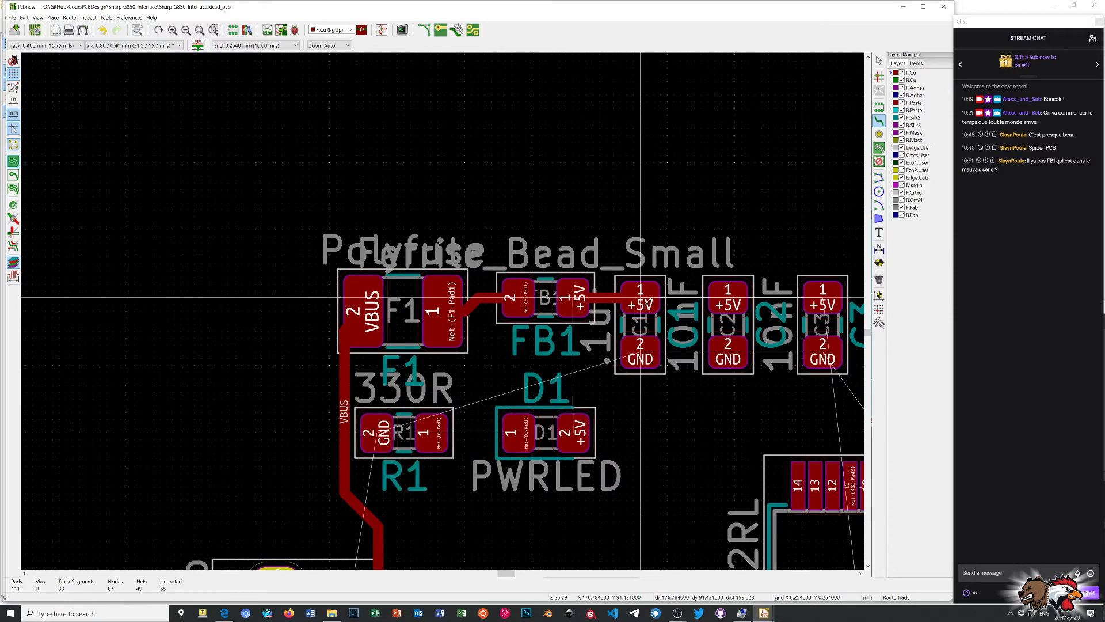
{"action": "left_click", "coordinate": [641, 298]}
{"action": "left_click", "coordinate": [728, 305]}
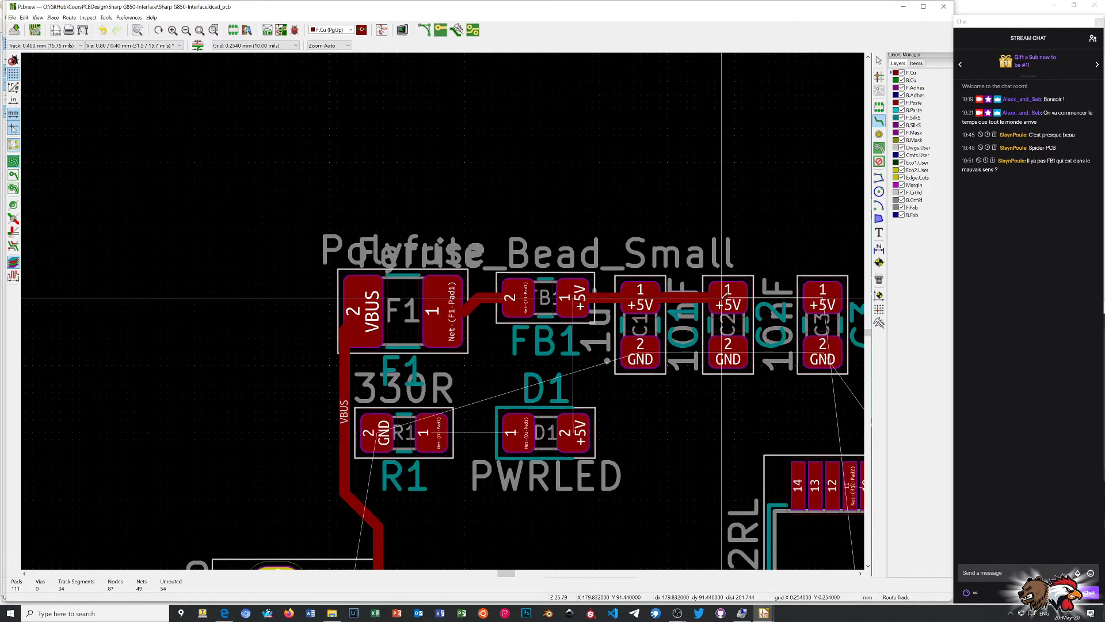
{"action": "scroll", "coordinate": [754, 318], "scroll_direction": "down", "scroll_amount": 3}
{"action": "scroll", "coordinate": [321, 305], "scroll_direction": "up", "scroll_amount": 2}
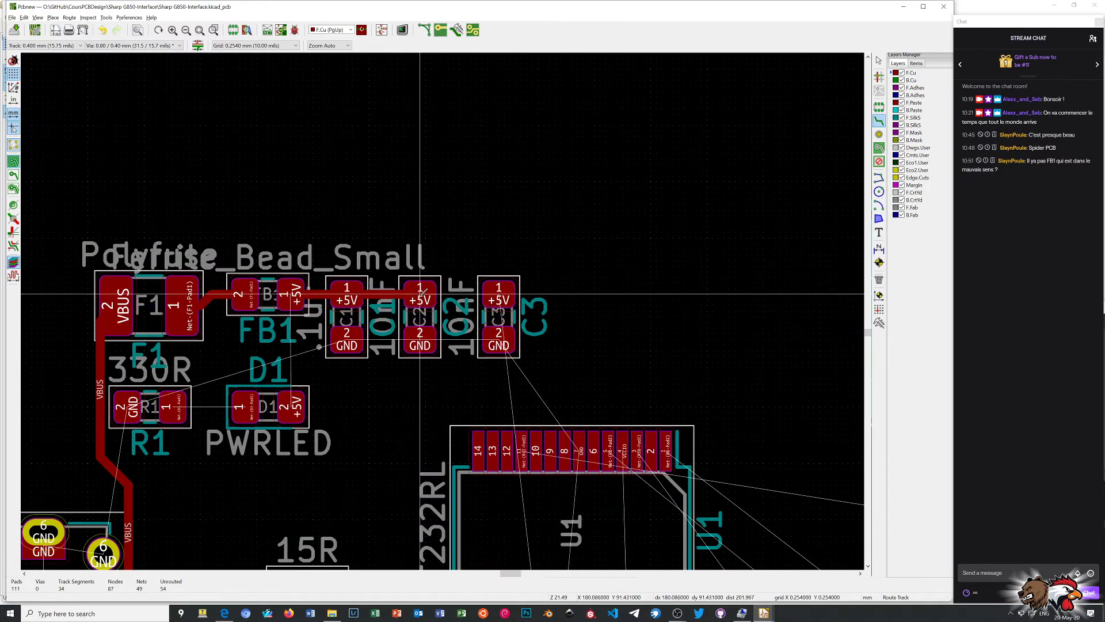
{"action": "left_click", "coordinate": [421, 293]}
{"action": "left_click", "coordinate": [492, 292]}
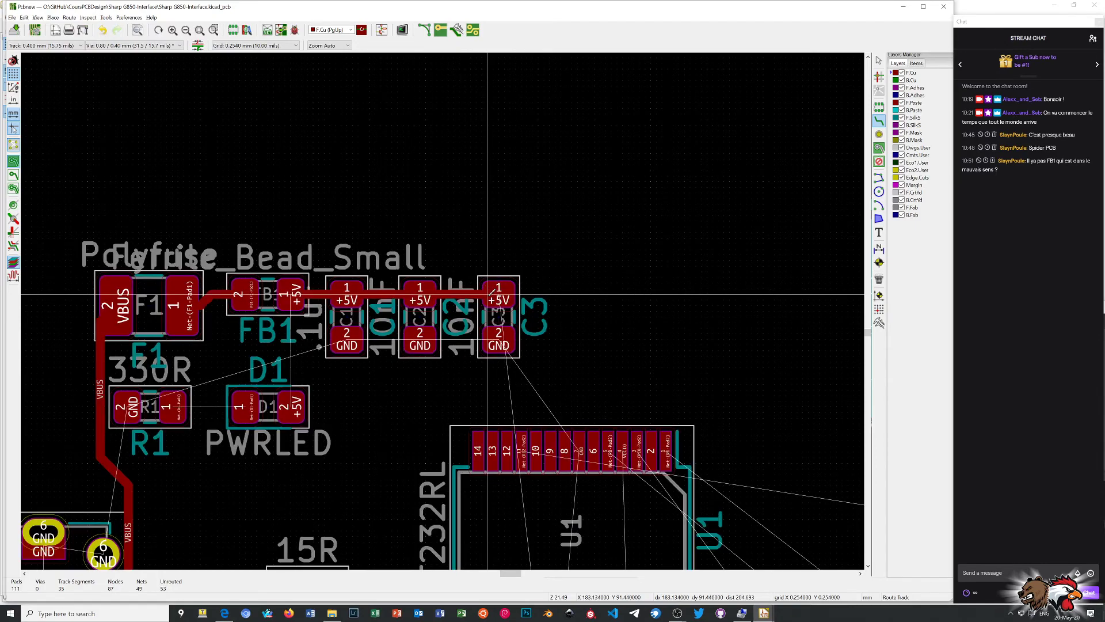
{"action": "scroll", "coordinate": [444, 311], "scroll_direction": "down", "scroll_amount": 2}
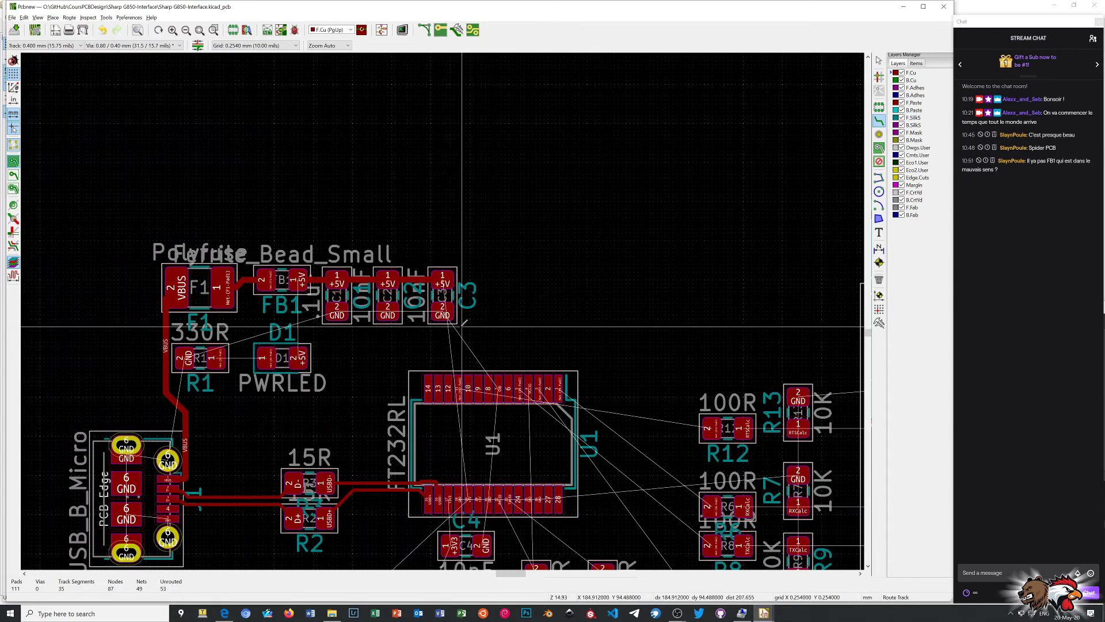
{"action": "scroll", "coordinate": [497, 353], "scroll_direction": "down", "scroll_amount": 1}
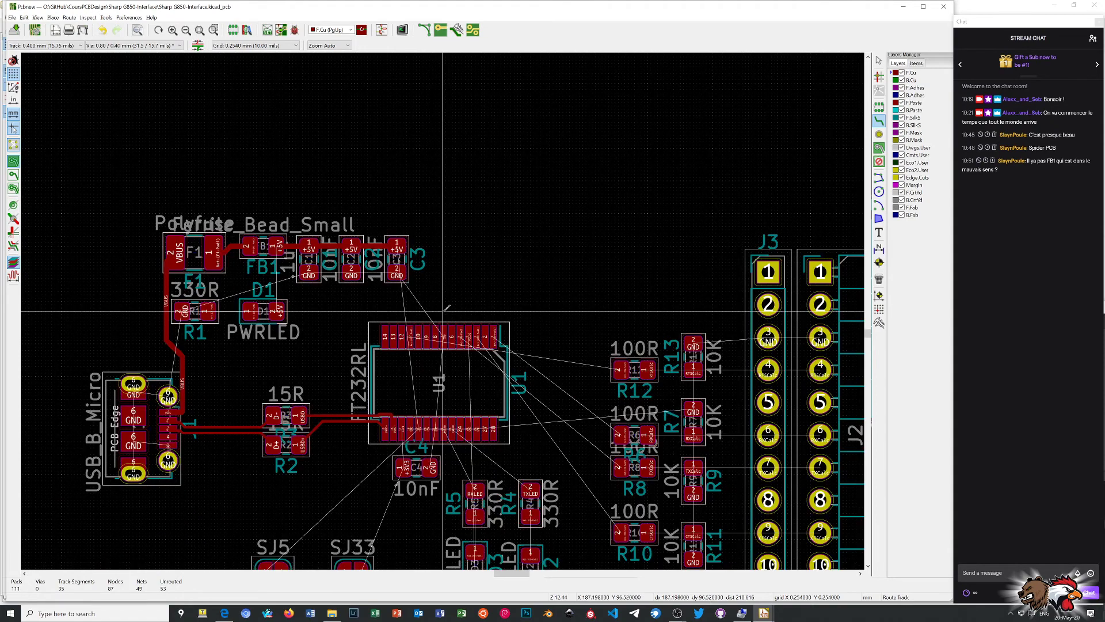
{"action": "scroll", "coordinate": [443, 311], "scroll_direction": "down", "scroll_amount": 1}
{"action": "scroll", "coordinate": [433, 369], "scroll_direction": "down", "scroll_amount": 1}
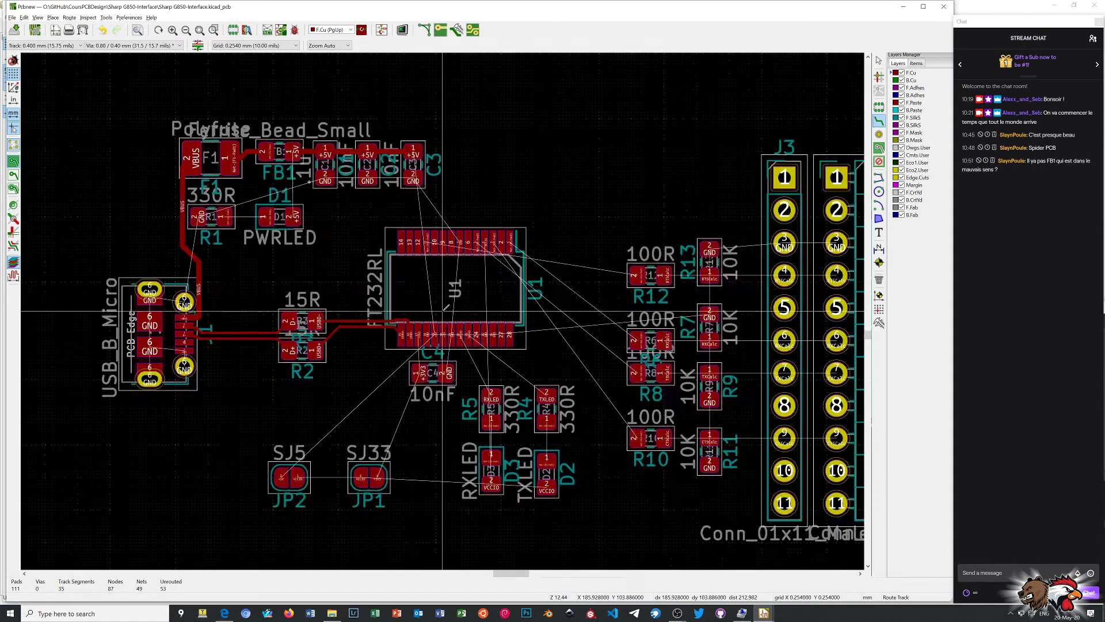
{"action": "scroll", "coordinate": [432, 365], "scroll_direction": "up", "scroll_amount": 6}
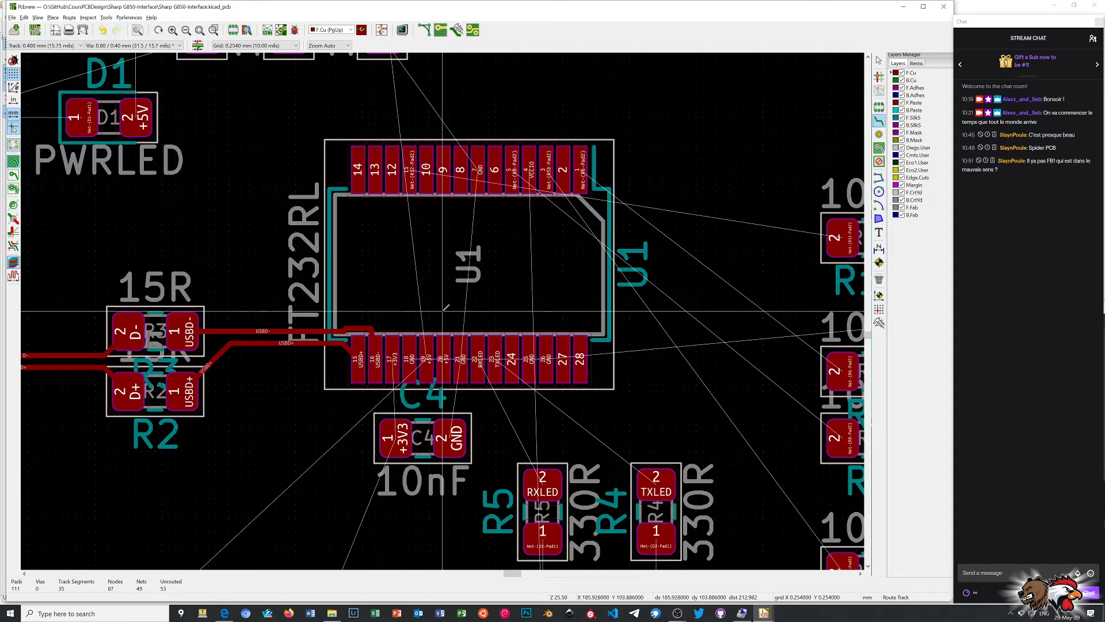
Route the +5V track from U1 pad 19 diagonally up, then across to C3's pad 1
{"action": "left_click", "coordinate": [426, 359]}
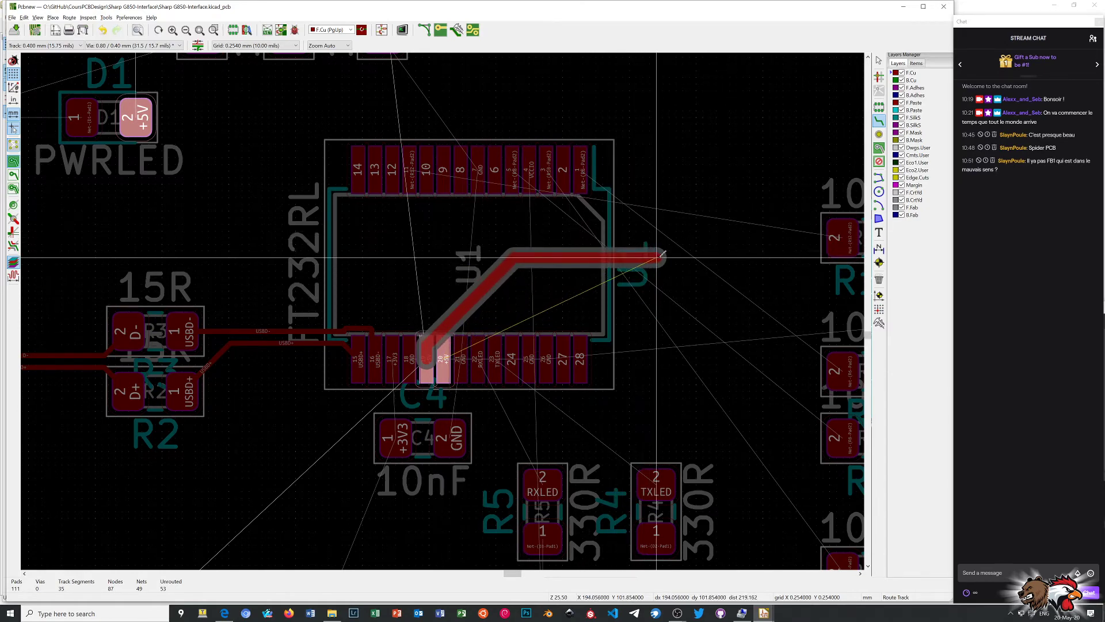
{"action": "scroll", "coordinate": [593, 111], "scroll_direction": "up", "scroll_amount": 1}
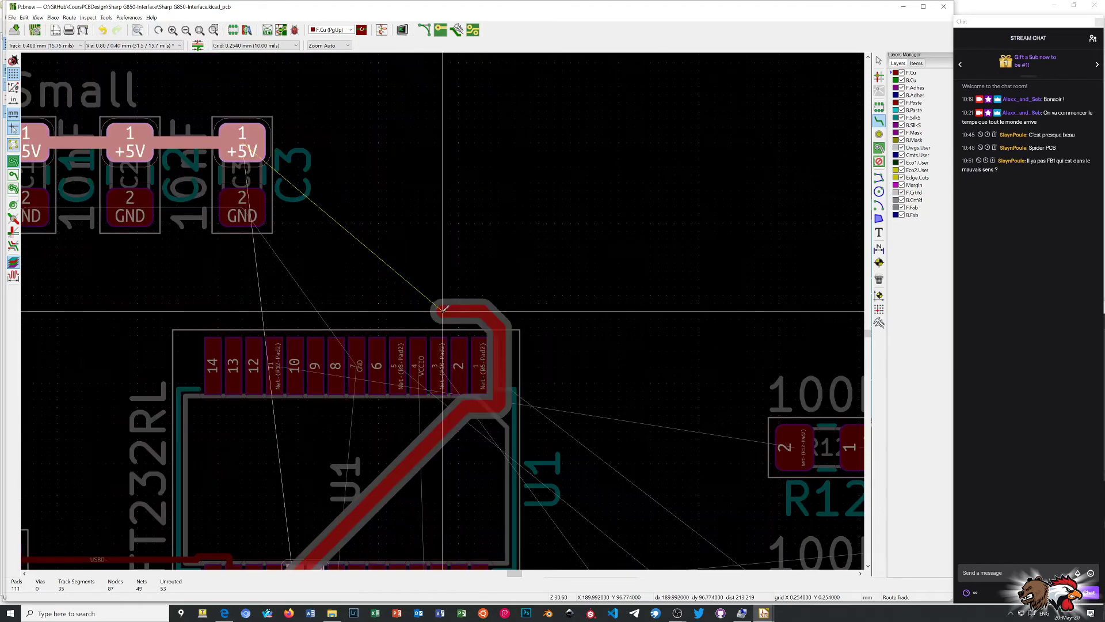
{"action": "scroll", "coordinate": [444, 309], "scroll_direction": "up", "scroll_amount": 1}
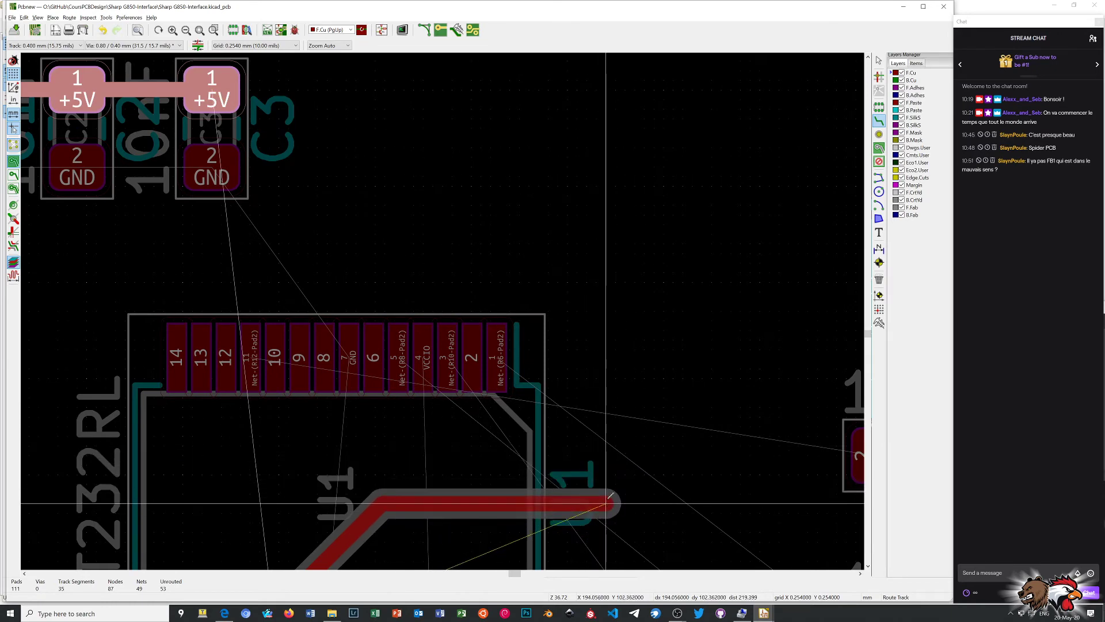
{"action": "left_click", "coordinate": [607, 502]}
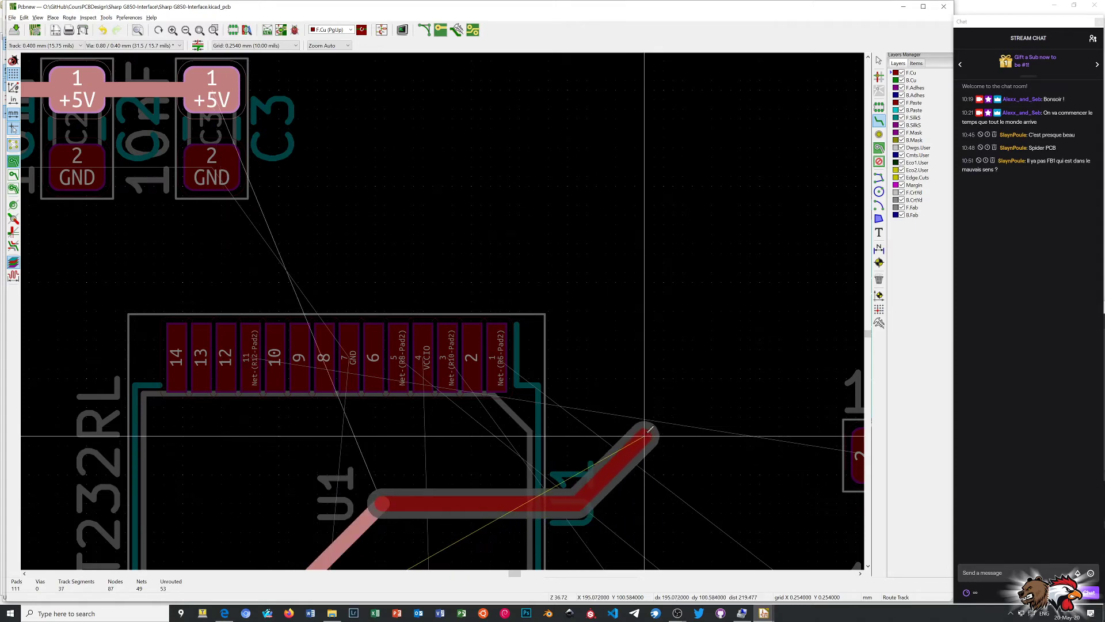
{"action": "left_click", "coordinate": [615, 259]}
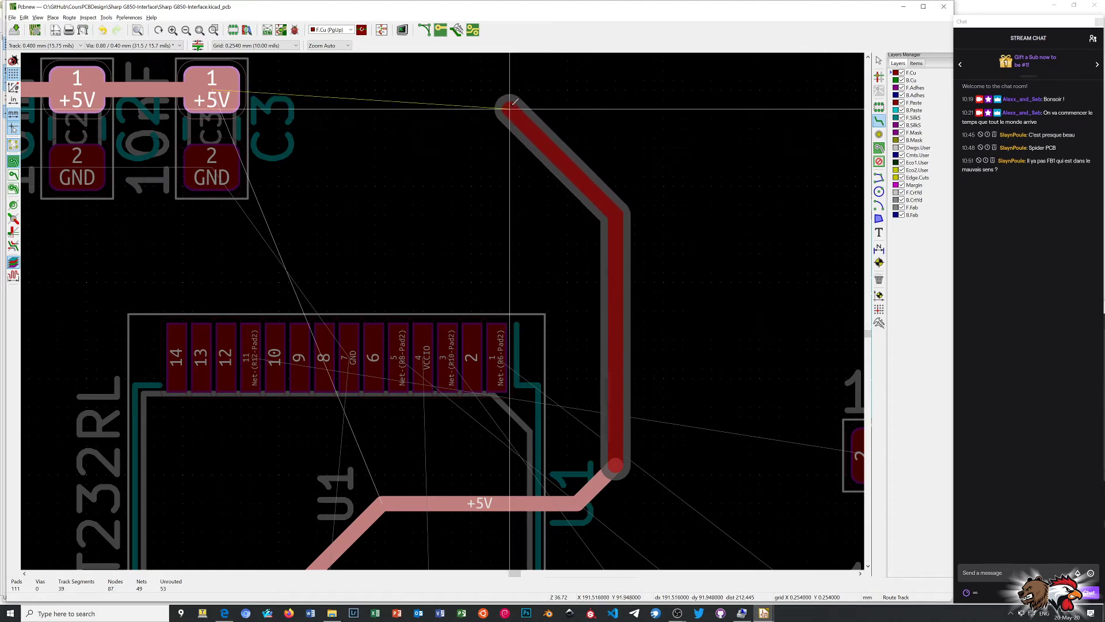
{"action": "left_click", "coordinate": [512, 122]}
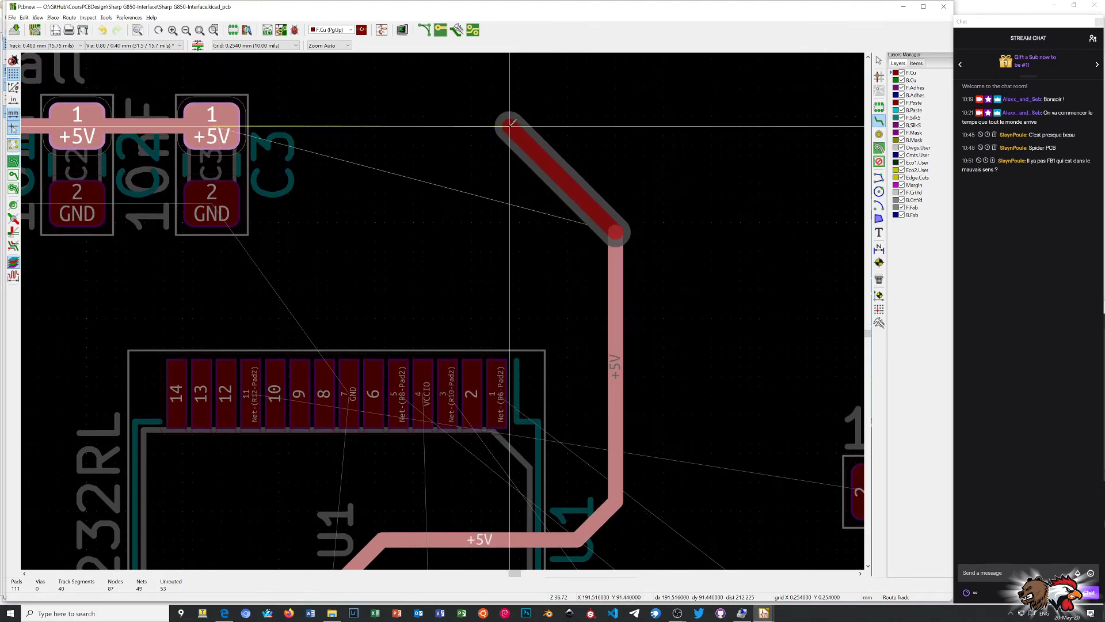
{"action": "left_click", "coordinate": [214, 115]}
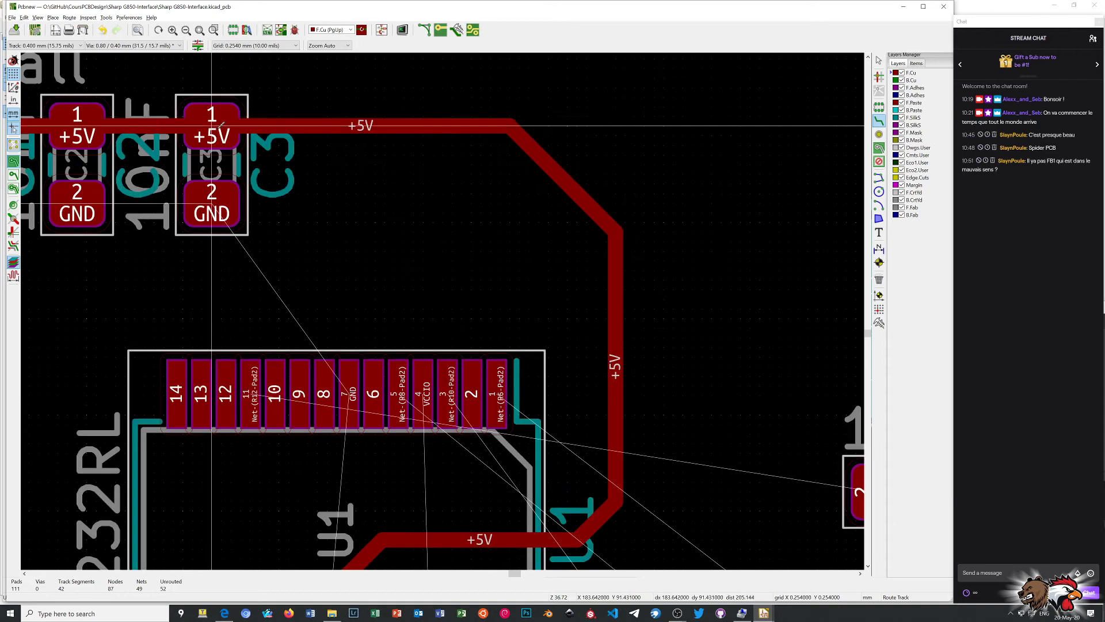
{"action": "scroll", "coordinate": [447, 309], "scroll_direction": "down", "scroll_amount": 4}
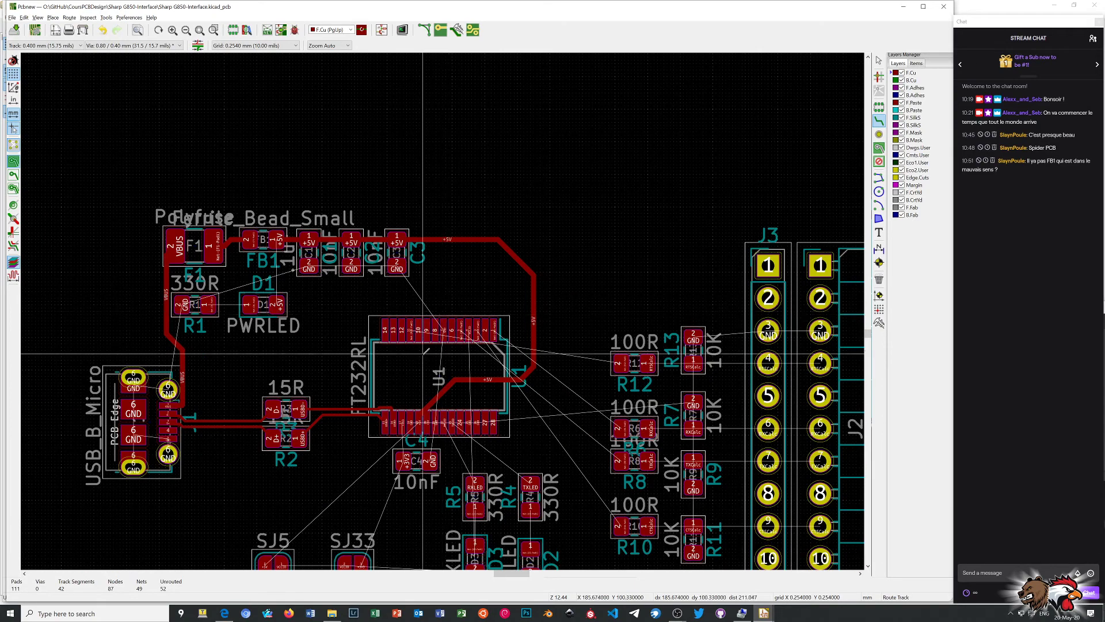
Track FB1's +5V pad to power LED D1 pad 2
{"action": "scroll", "coordinate": [446, 309], "scroll_direction": "up", "scroll_amount": 1}
{"action": "scroll", "coordinate": [446, 309], "scroll_direction": "up", "scroll_amount": 2}
{"action": "scroll", "coordinate": [446, 309], "scroll_direction": "down", "scroll_amount": 1}
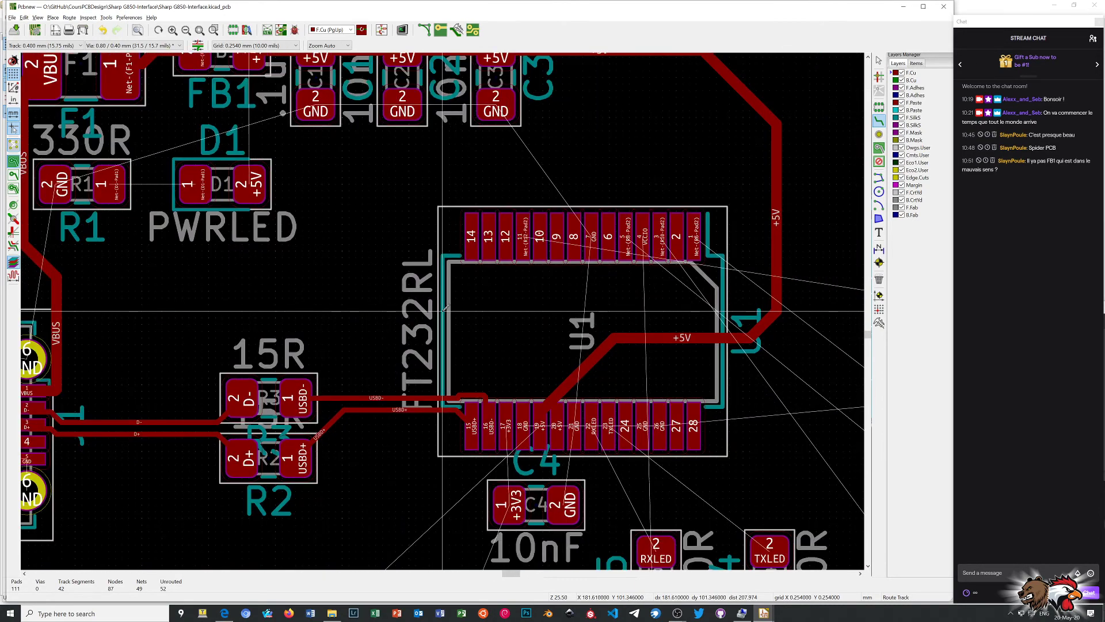
{"action": "scroll", "coordinate": [446, 309], "scroll_direction": "down", "scroll_amount": 2}
{"action": "scroll", "coordinate": [446, 309], "scroll_direction": "up", "scroll_amount": 2}
{"action": "scroll", "coordinate": [446, 309], "scroll_direction": "up", "scroll_amount": 1}
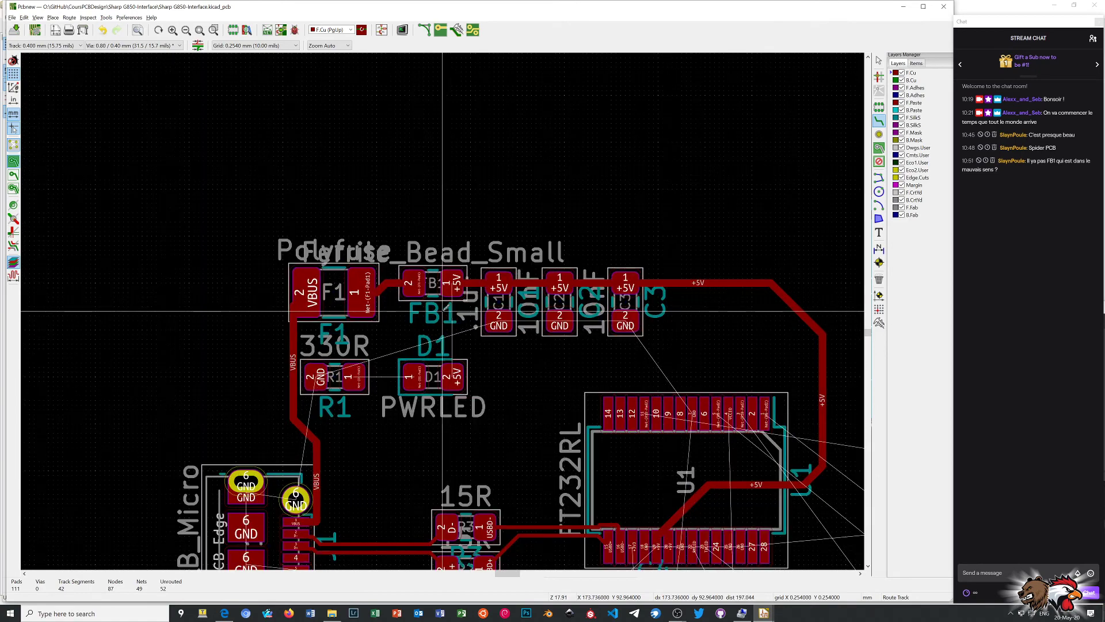
{"action": "scroll", "coordinate": [446, 310], "scroll_direction": "down", "scroll_amount": 3}
{"action": "scroll", "coordinate": [446, 309], "scroll_direction": "up", "scroll_amount": 5}
{"action": "scroll", "coordinate": [446, 309], "scroll_direction": "down", "scroll_amount": 1}
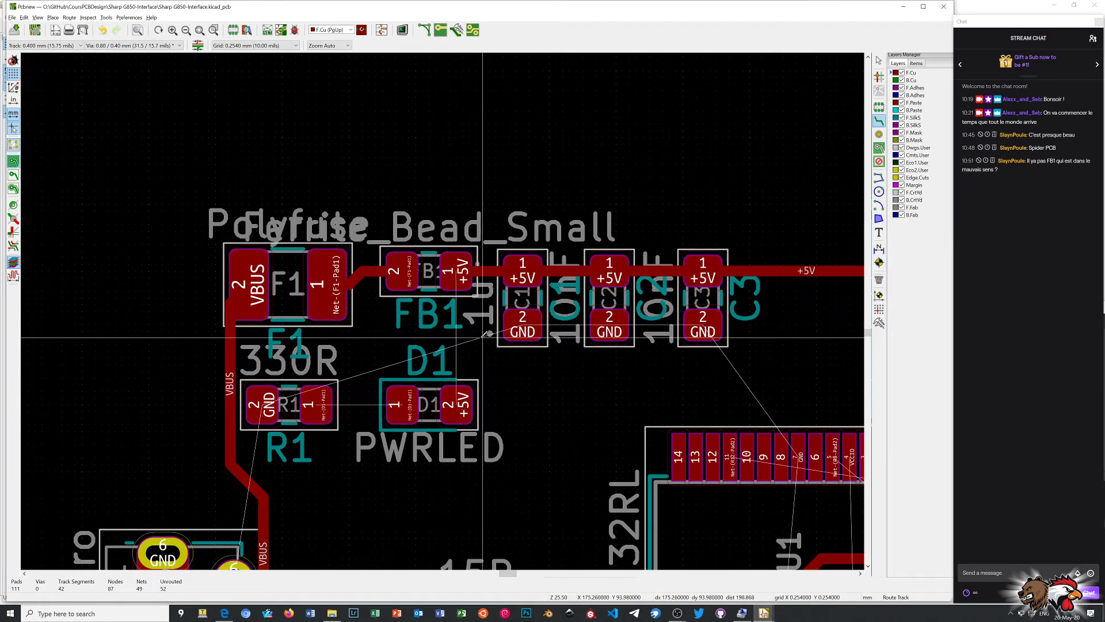
{"action": "scroll", "coordinate": [477, 335], "scroll_direction": "down", "scroll_amount": 1}
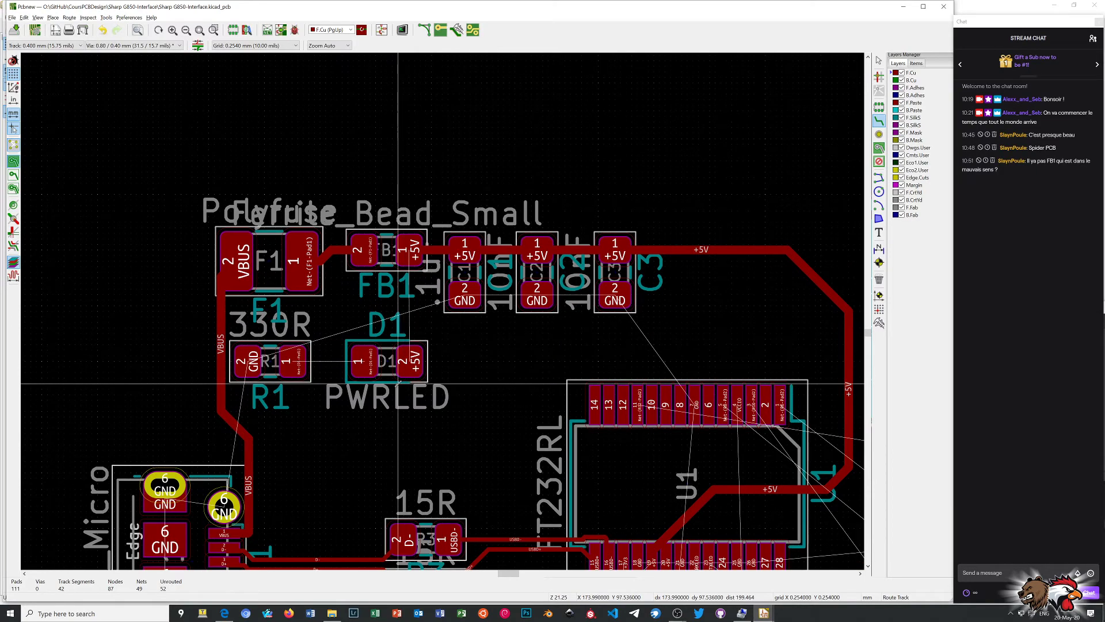
{"action": "scroll", "coordinate": [444, 309], "scroll_direction": "up", "scroll_amount": 1}
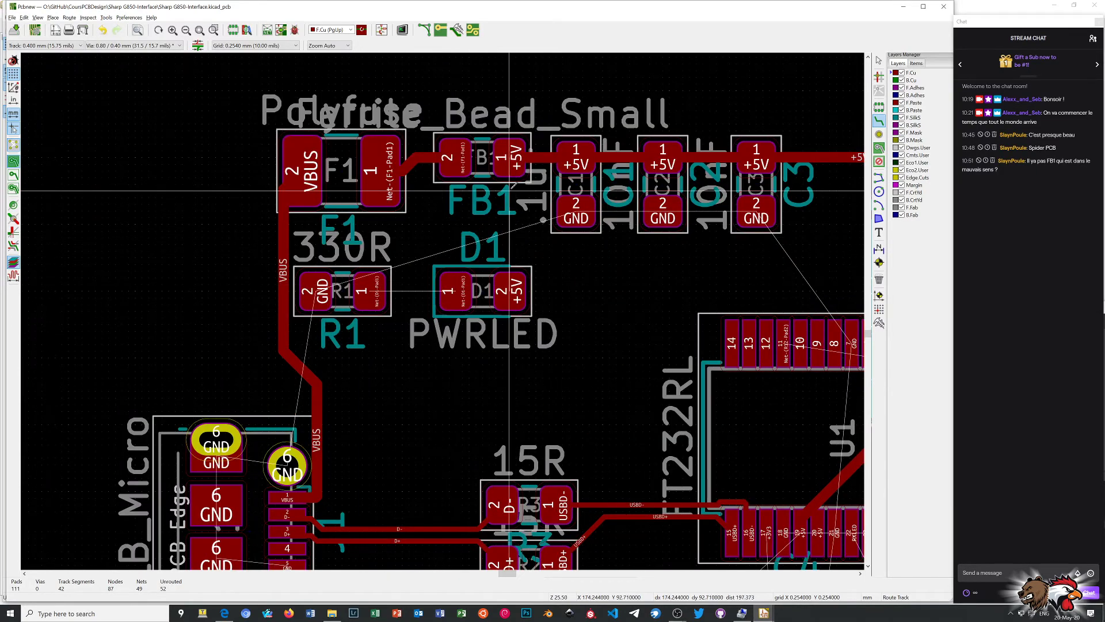
{"action": "left_click", "coordinate": [504, 159]}
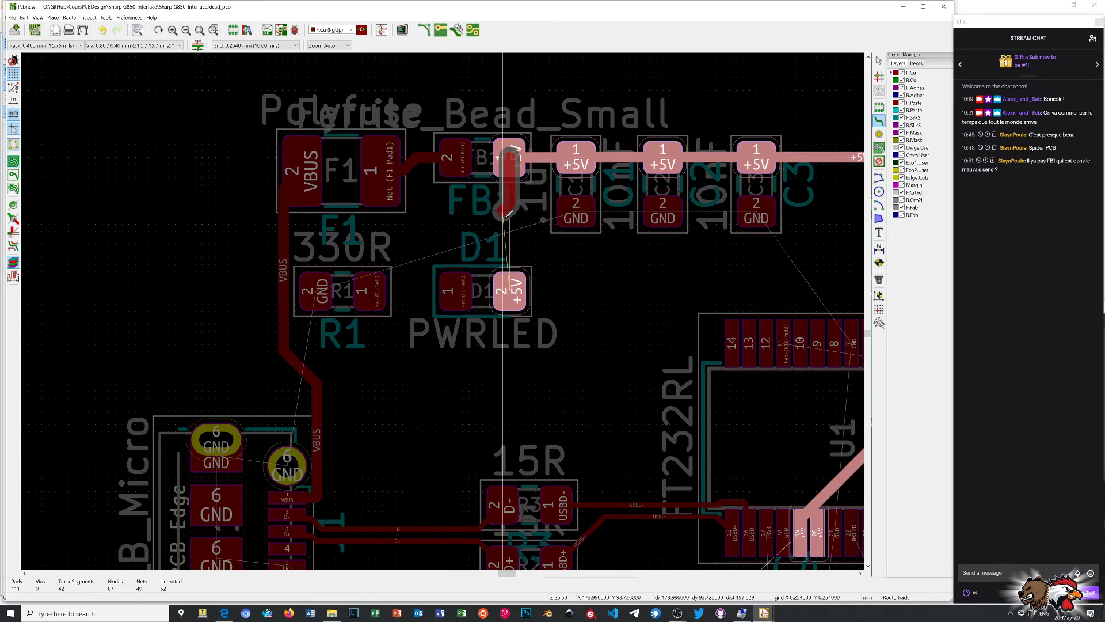
{"action": "left_click", "coordinate": [512, 285]}
Track D1 pad 1 to R1 pad 1
{"action": "left_click", "coordinate": [455, 291]}
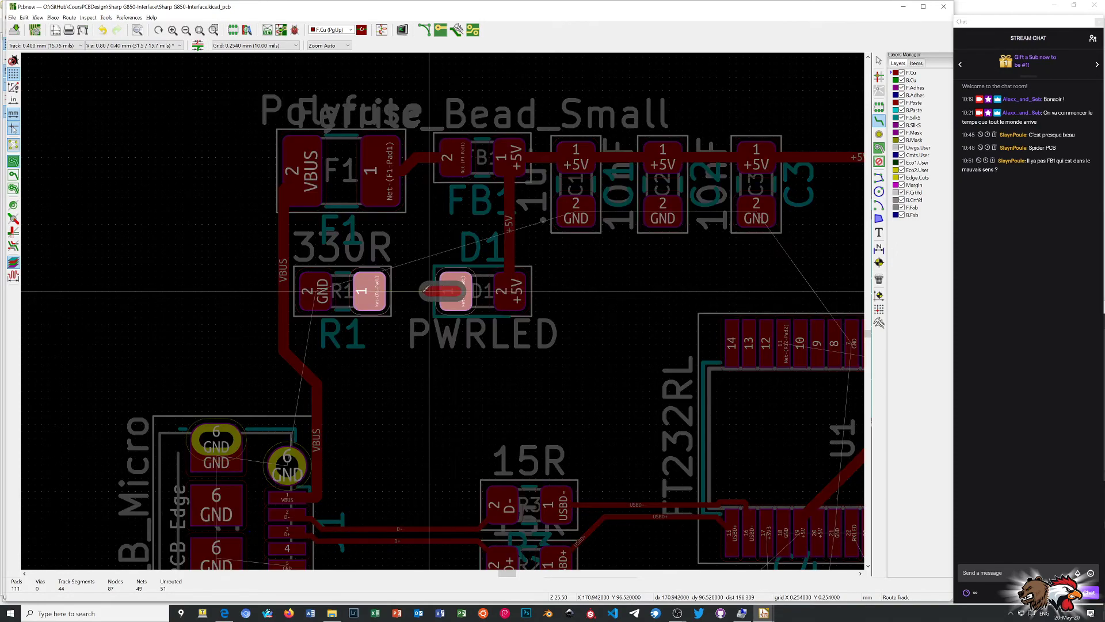
{"action": "left_click", "coordinate": [364, 291]}
{"action": "scroll", "coordinate": [363, 330], "scroll_direction": "down", "scroll_amount": 1}
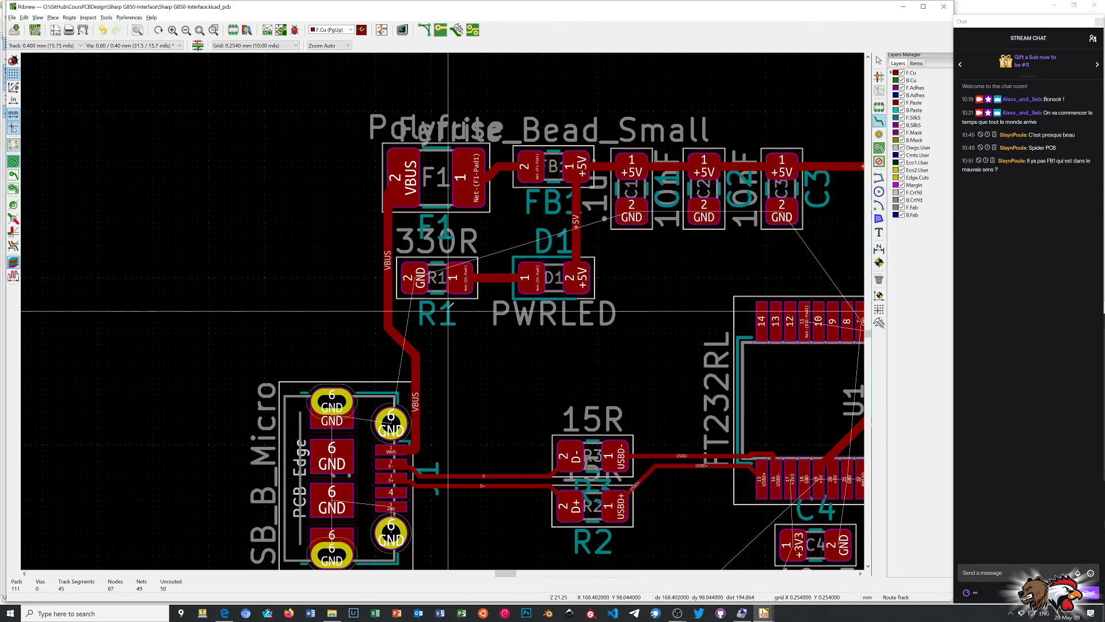
{"action": "scroll", "coordinate": [450, 307], "scroll_direction": "down", "scroll_amount": 1}
Connect JP2's VCCIO pad to JP1's VCCIO pad with a track
{"action": "scroll", "coordinate": [449, 308], "scroll_direction": "down", "scroll_amount": 2}
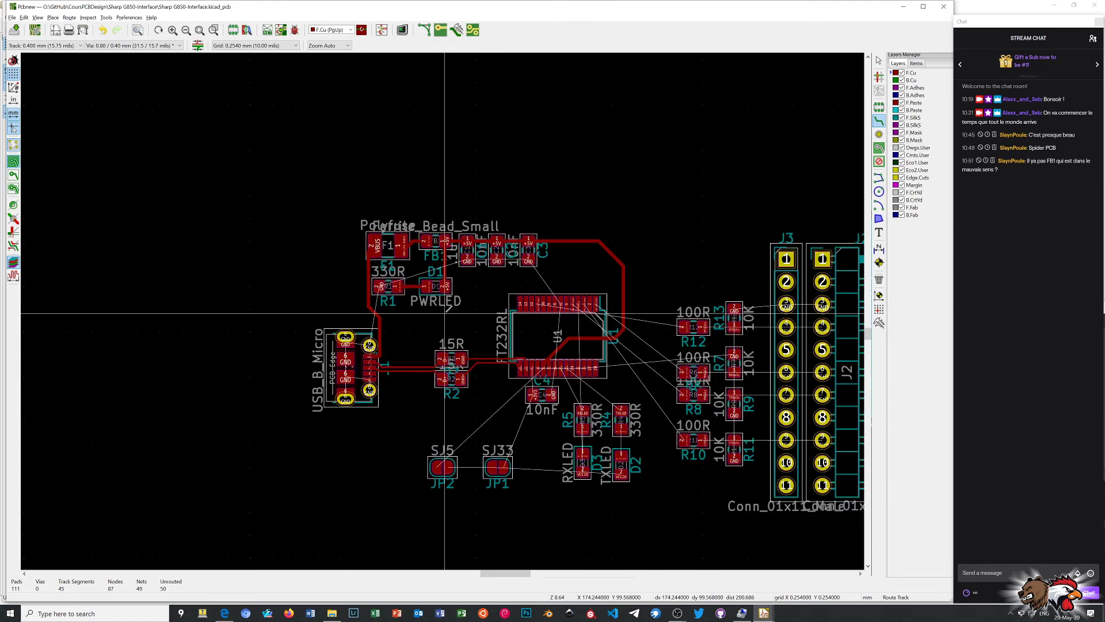
{"action": "scroll", "coordinate": [447, 309], "scroll_direction": "down", "scroll_amount": 3}
{"action": "scroll", "coordinate": [446, 308], "scroll_direction": "up", "scroll_amount": 7}
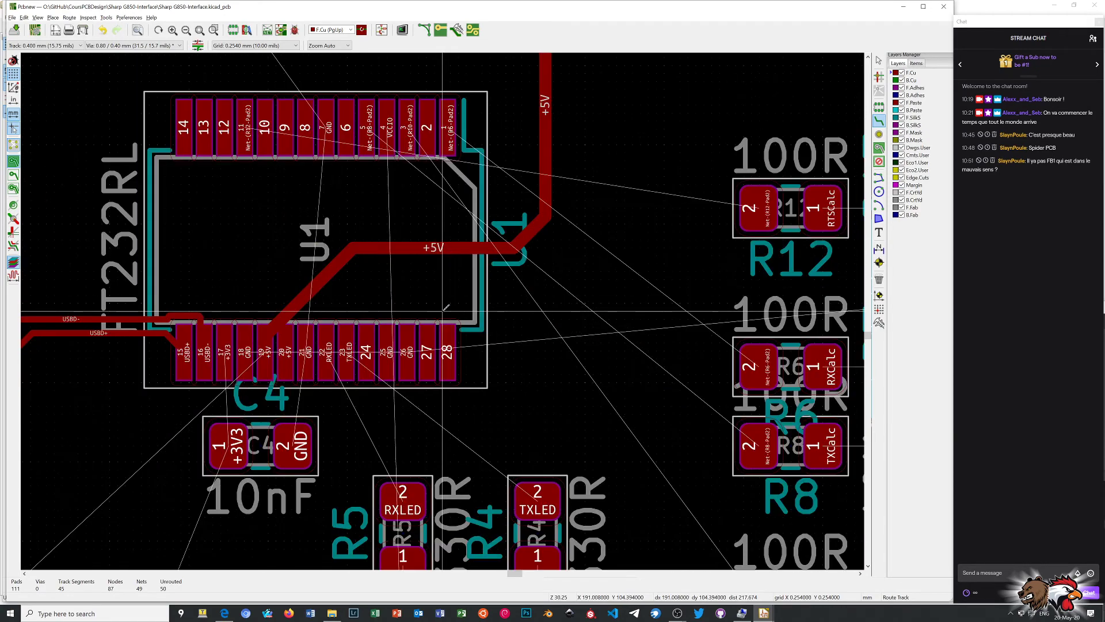
{"action": "scroll", "coordinate": [446, 308], "scroll_direction": "down", "scroll_amount": 3}
{"action": "scroll", "coordinate": [338, 377], "scroll_direction": "up", "scroll_amount": 2}
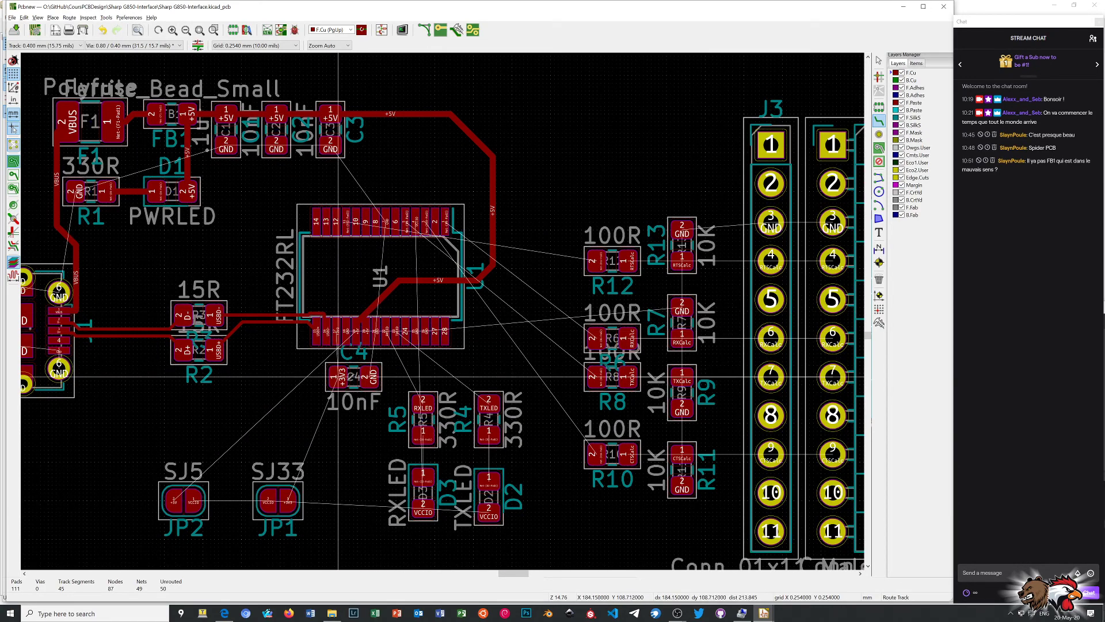
{"action": "scroll", "coordinate": [357, 401], "scroll_direction": "down", "scroll_amount": 1}
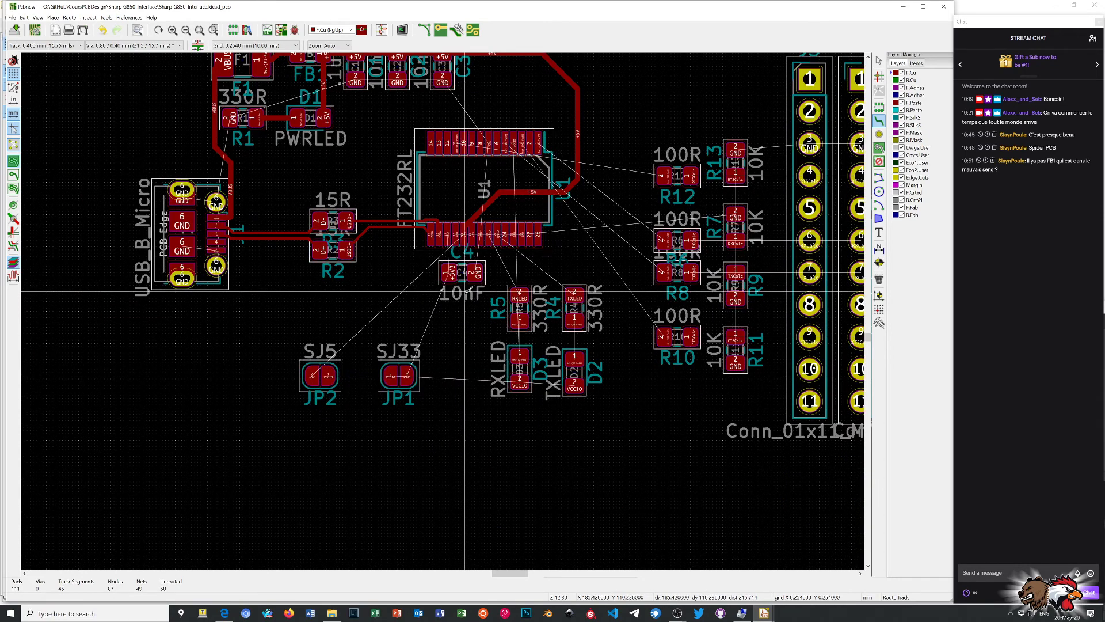
{"action": "scroll", "coordinate": [464, 292], "scroll_direction": "up", "scroll_amount": 5}
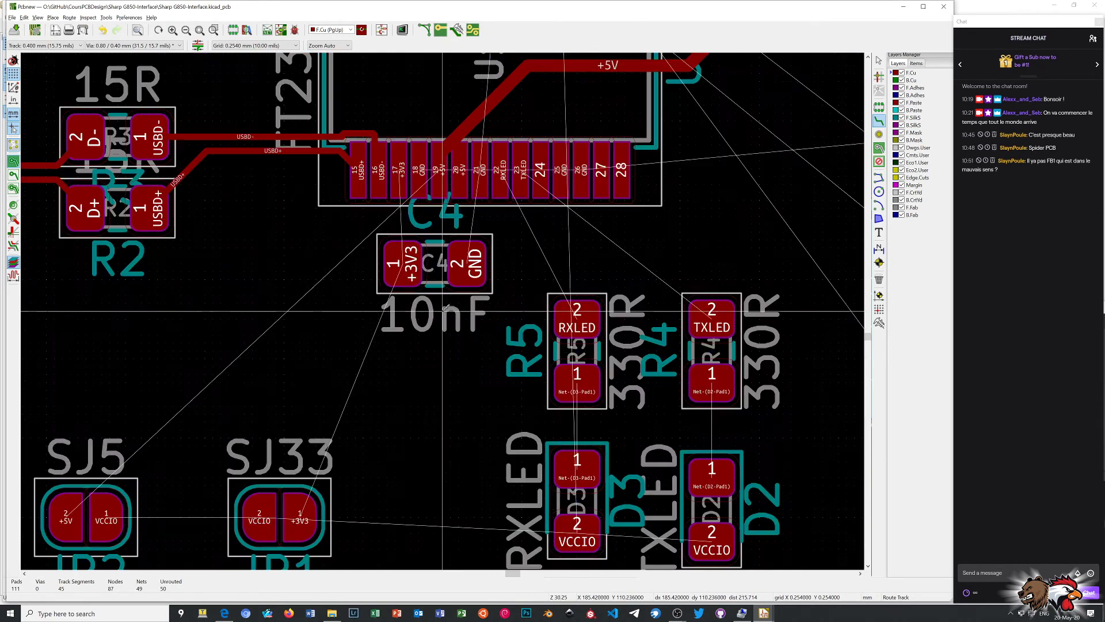
{"action": "scroll", "coordinate": [443, 310], "scroll_direction": "down", "scroll_amount": 1}
{"action": "scroll", "coordinate": [443, 310], "scroll_direction": "down", "scroll_amount": 5}
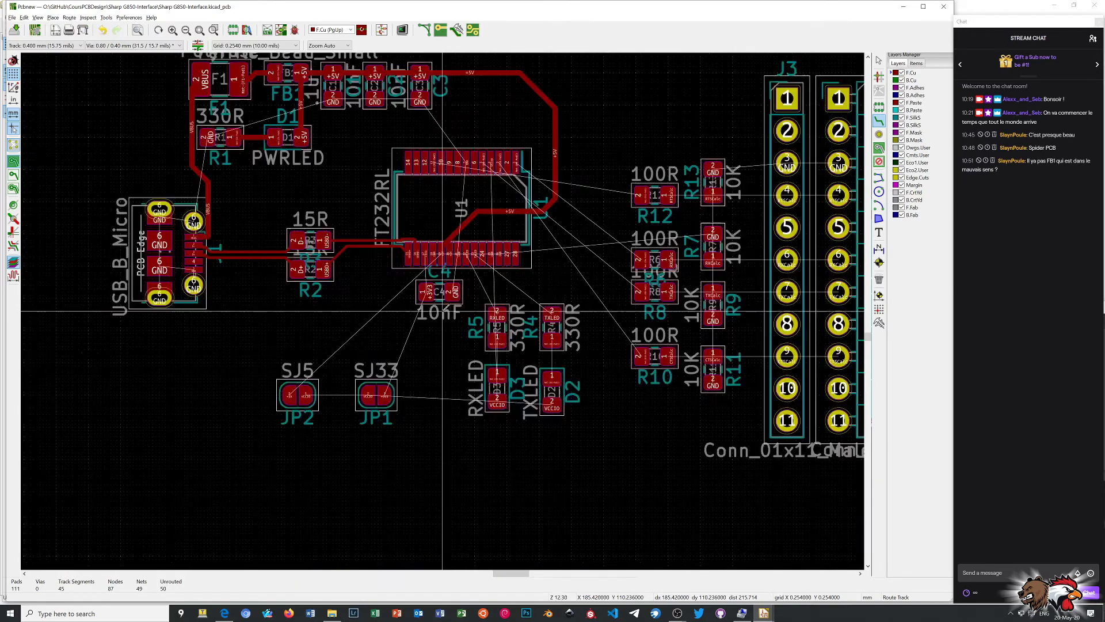
{"action": "scroll", "coordinate": [443, 310], "scroll_direction": "up", "scroll_amount": 5}
{"action": "scroll", "coordinate": [443, 310], "scroll_direction": "down", "scroll_amount": 4}
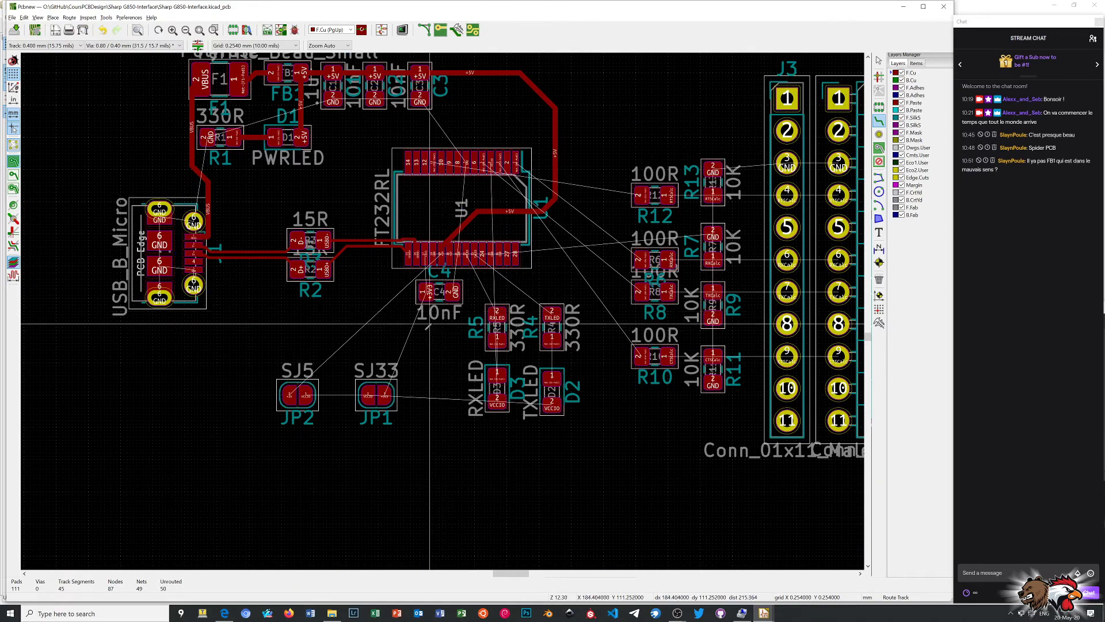
{"action": "scroll", "coordinate": [340, 318], "scroll_direction": "up", "scroll_amount": 1}
{"action": "left_click", "coordinate": [340, 319]}
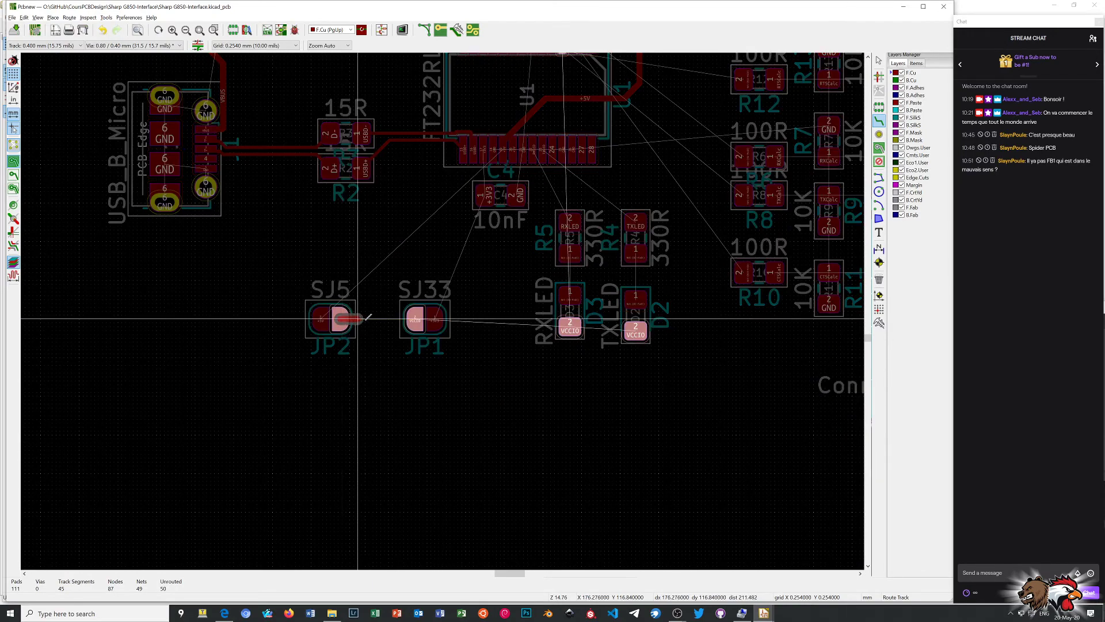
{"action": "left_click", "coordinate": [415, 319]}
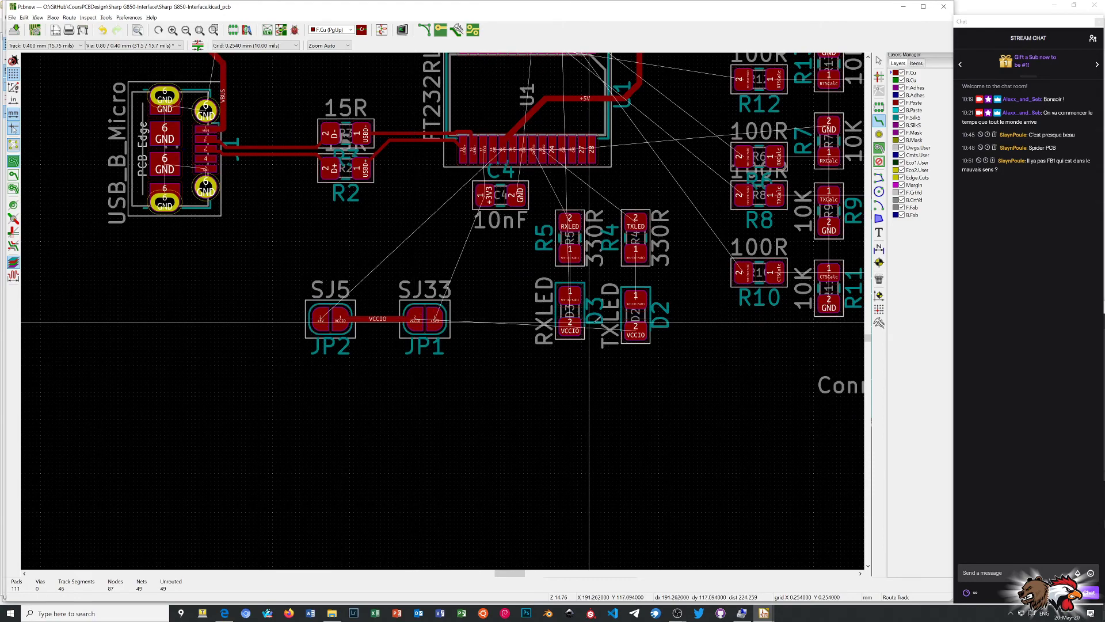
Bring up the context menu to stop track routing
{"action": "scroll", "coordinate": [582, 334], "scroll_direction": "up", "scroll_amount": 1}
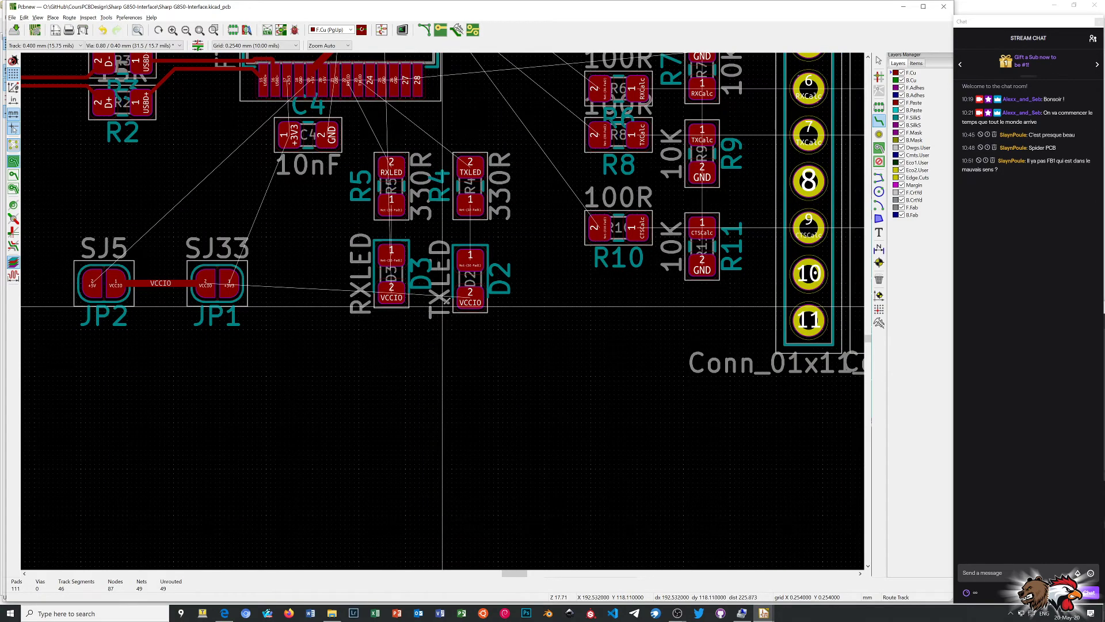
{"action": "scroll", "coordinate": [442, 311], "scroll_direction": "up", "scroll_amount": 1}
{"action": "right_click", "coordinate": [510, 309]}
Cancel routing and nudge the D2 LED footprint slightly upward
{"action": "left_click", "coordinate": [539, 315]}
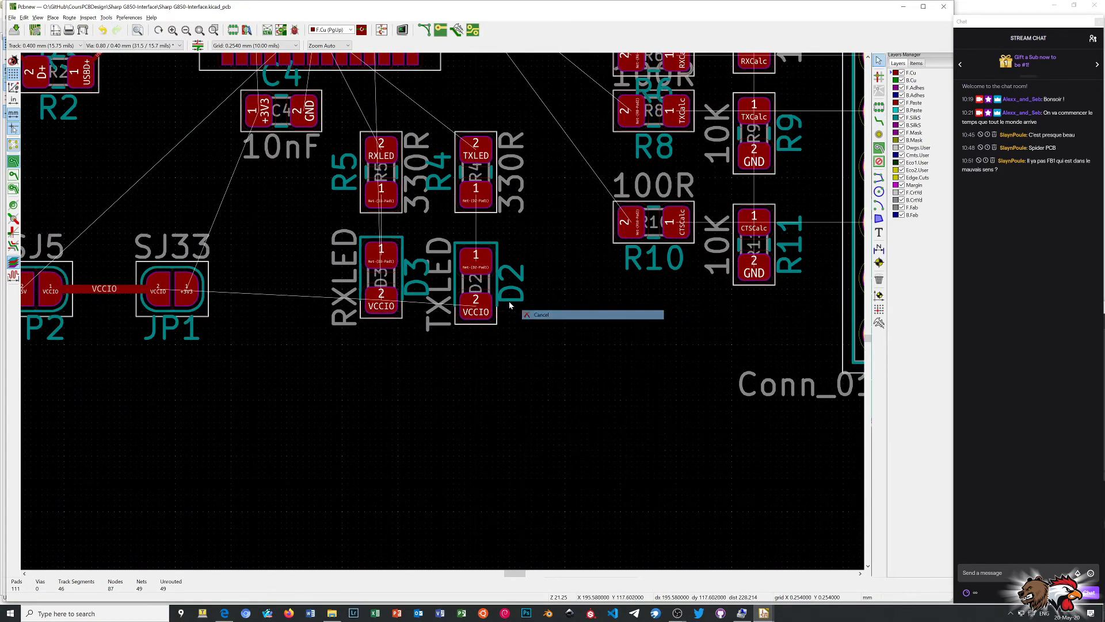
{"action": "left_click_drag", "start_coordinate": [473, 275], "coordinate": [477, 260]}
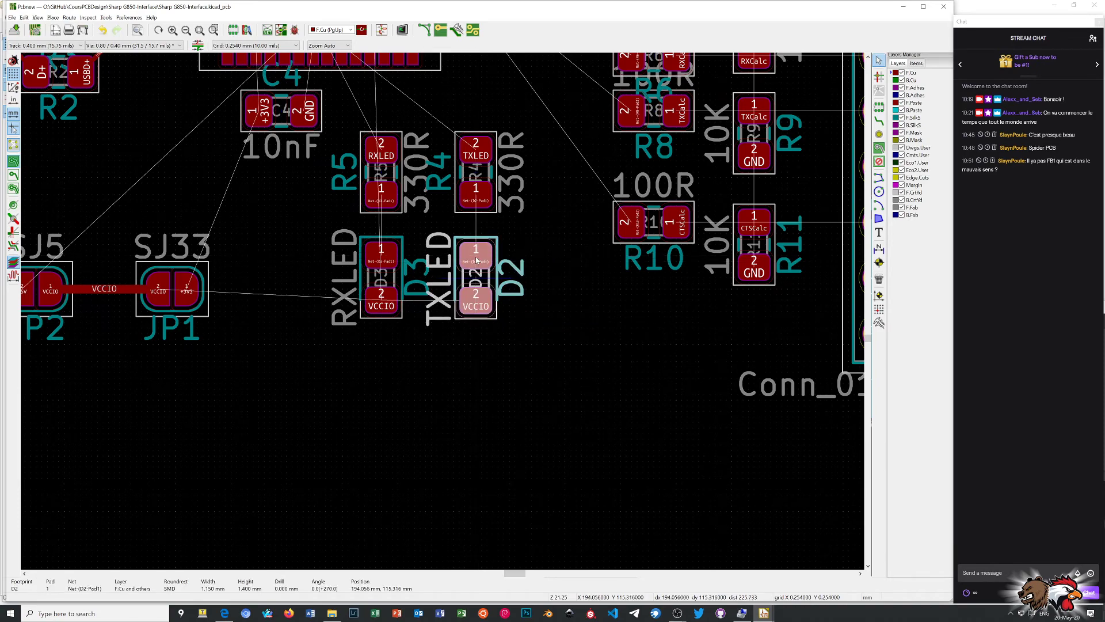
{"action": "scroll", "coordinate": [479, 270], "scroll_direction": "down", "scroll_amount": 1}
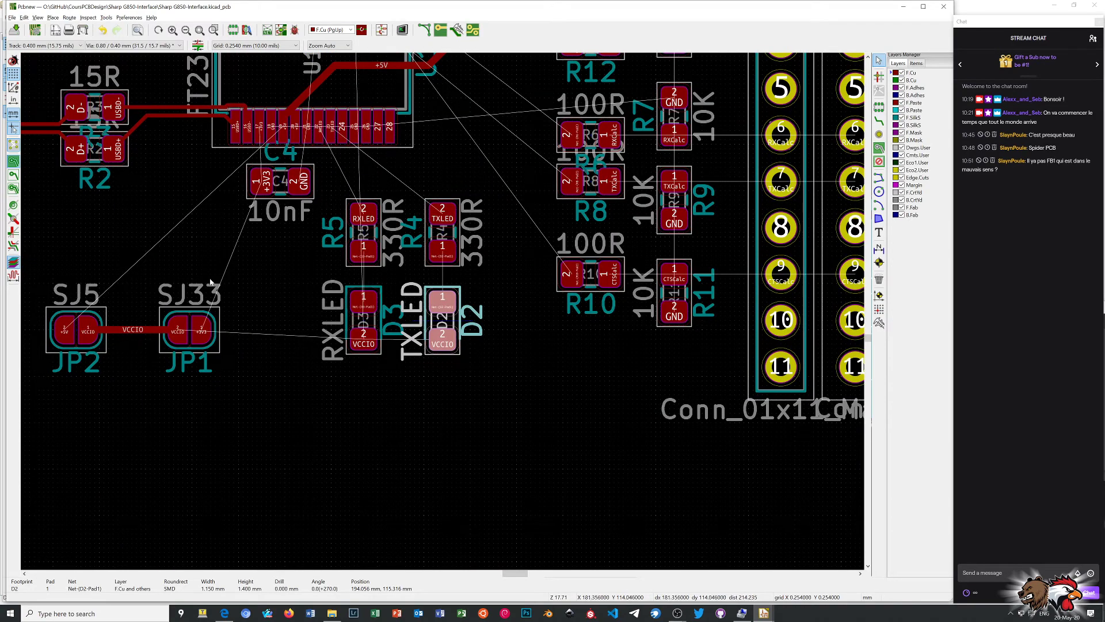
Track D3 pad 2 to D2 pad 2 (VCCIO), D2 pad 1 to R4, D3 pad 1 to R5
{"action": "left_click", "coordinate": [879, 121]}
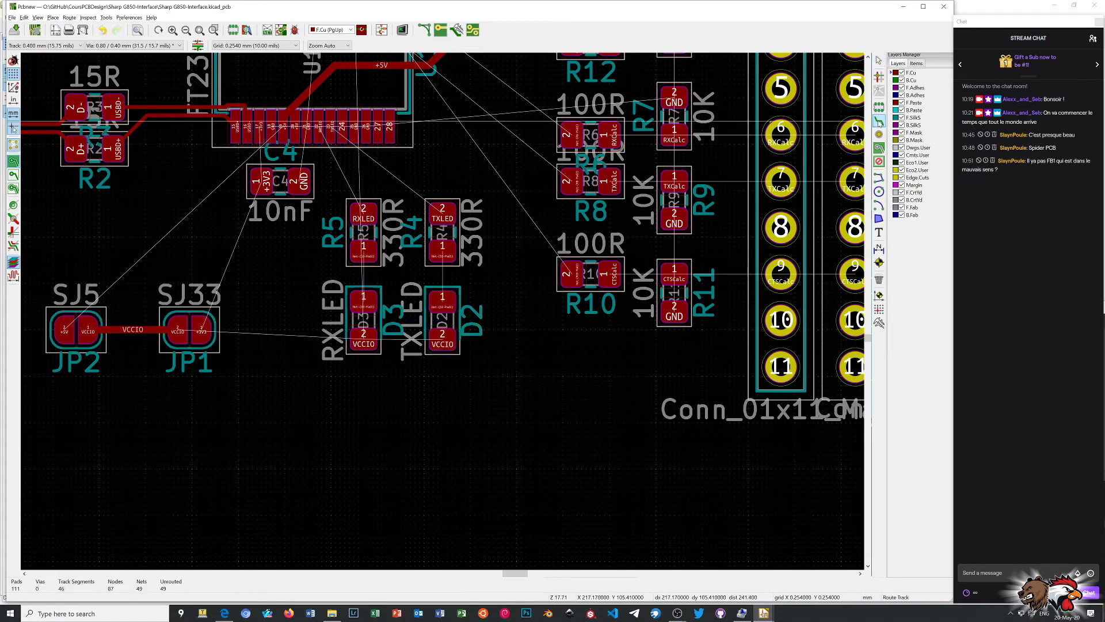
{"action": "left_click", "coordinate": [368, 338]}
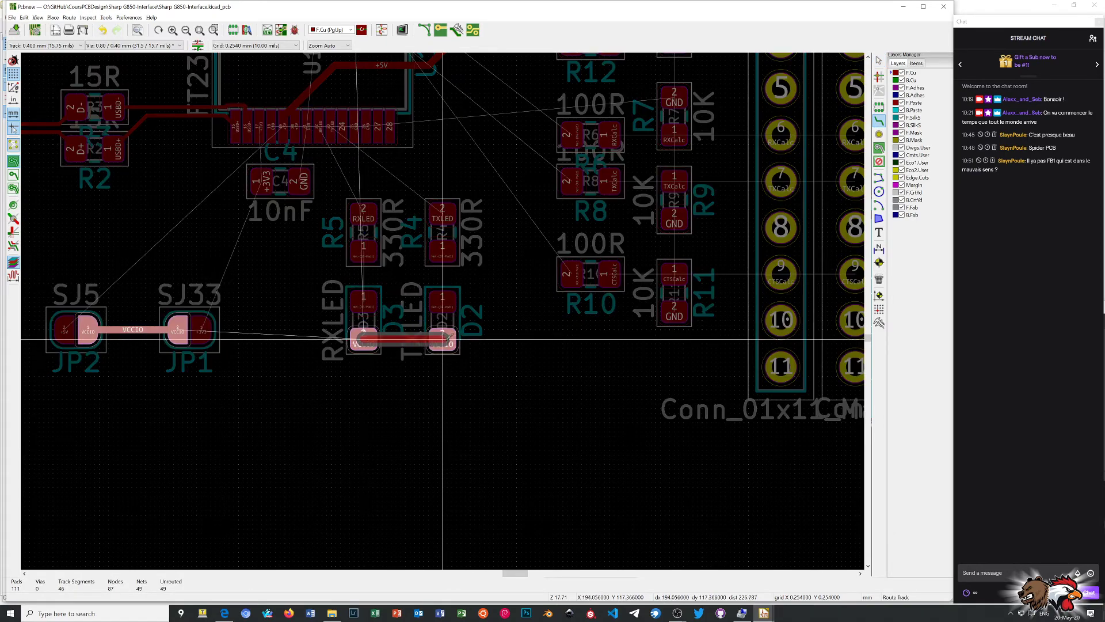
{"action": "left_click", "coordinate": [444, 338]}
{"action": "left_click", "coordinate": [443, 300]}
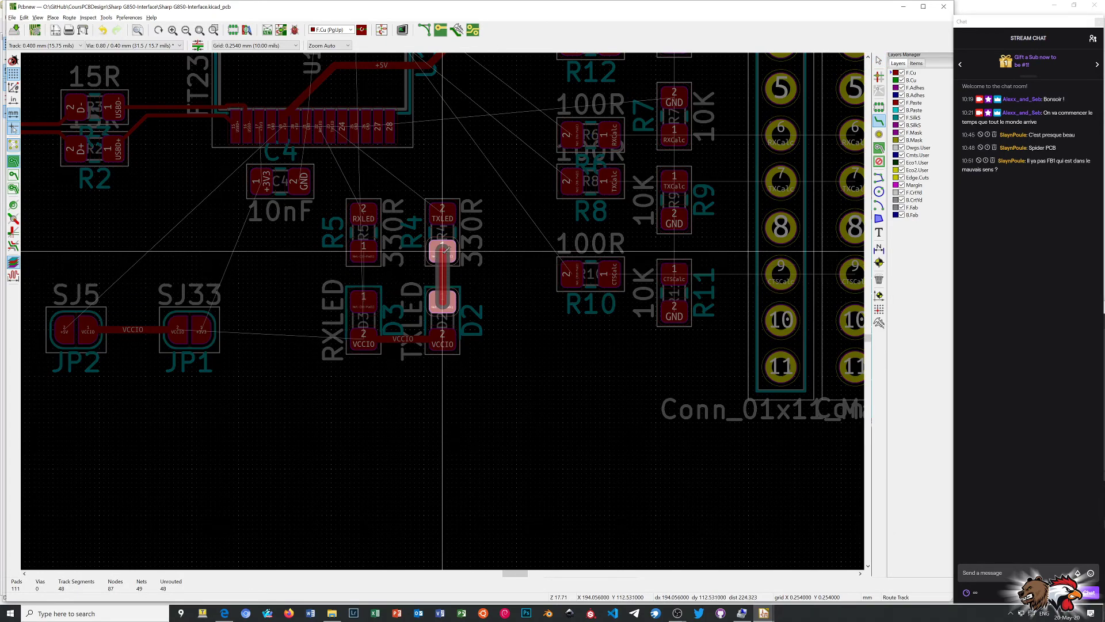
{"action": "left_click", "coordinate": [442, 251]}
{"action": "left_click", "coordinate": [365, 296]}
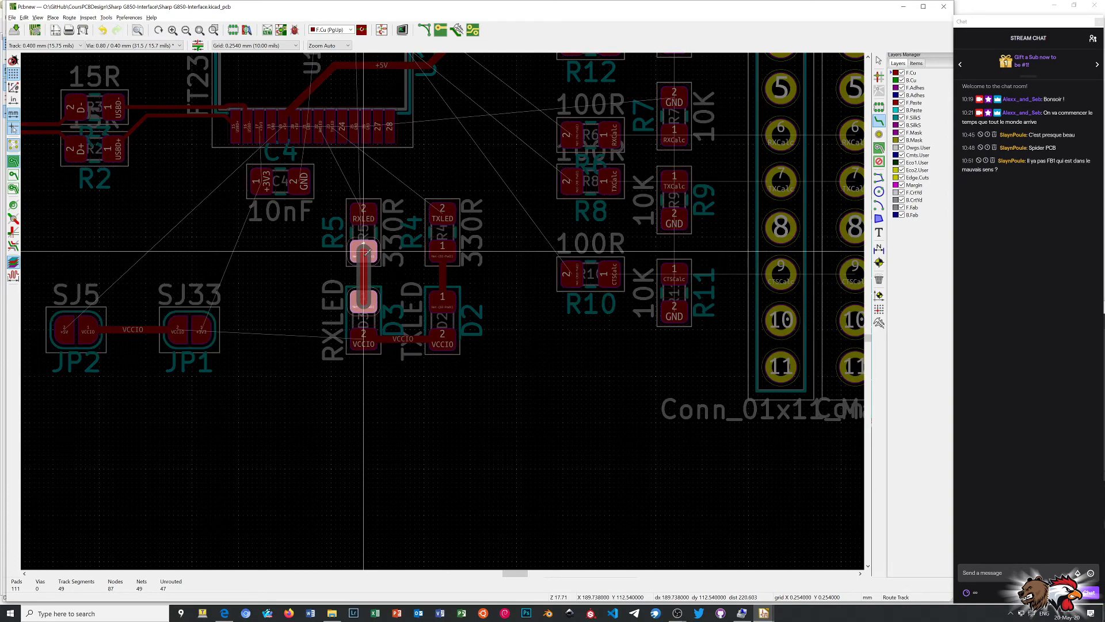
{"action": "left_click", "coordinate": [363, 252]}
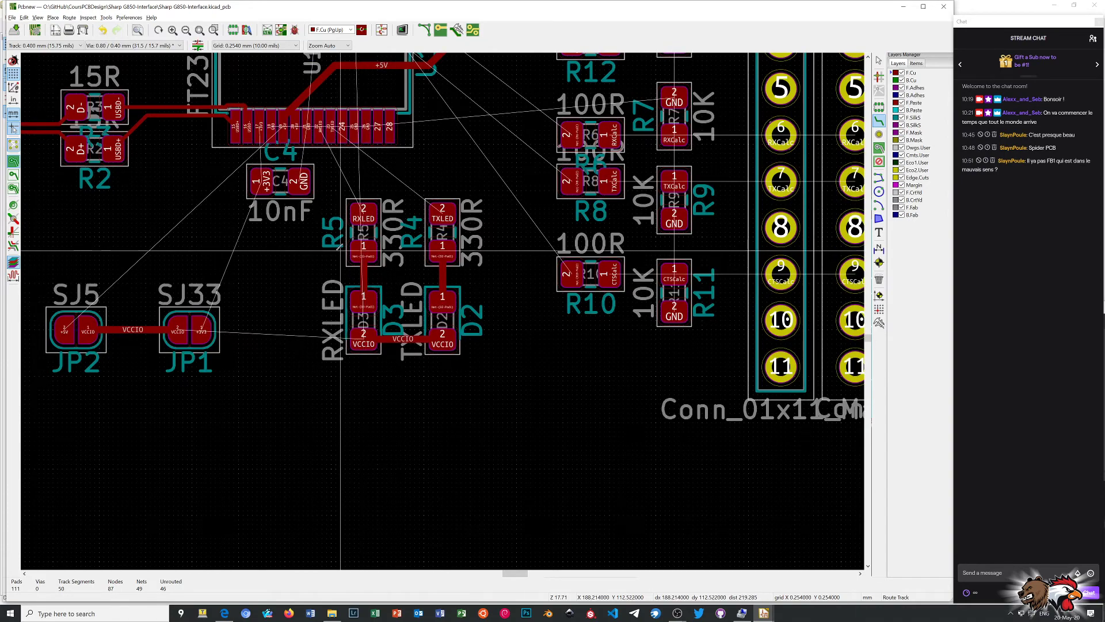
Route RXLED from R5 to the FT232RL and TXLED from the FT232RL to R4
{"action": "left_click", "coordinate": [361, 215]}
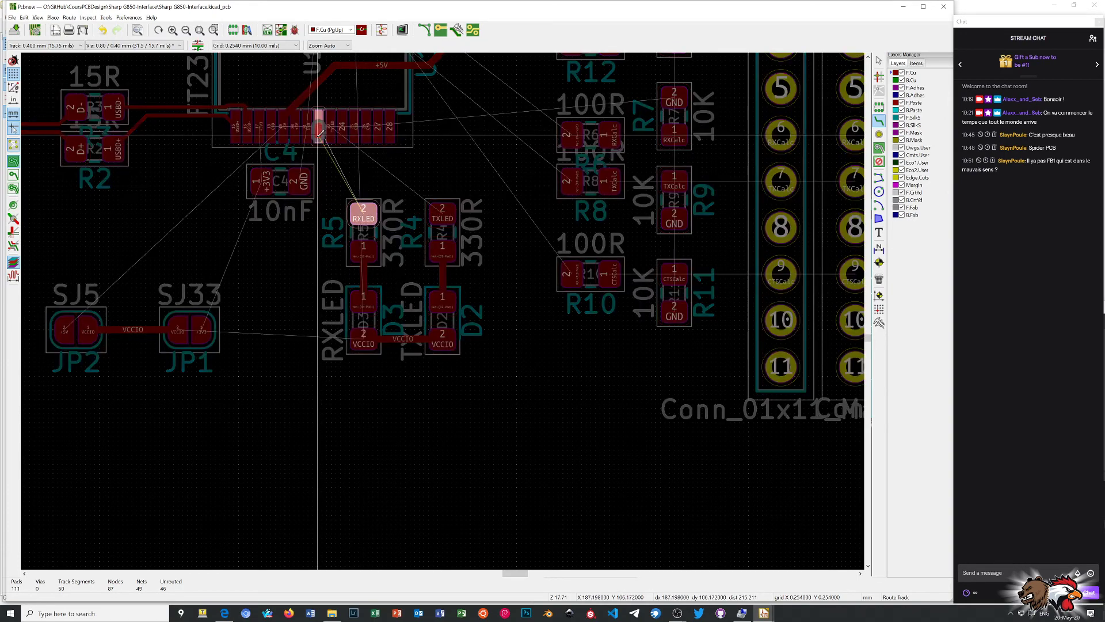
{"action": "left_click", "coordinate": [366, 210]}
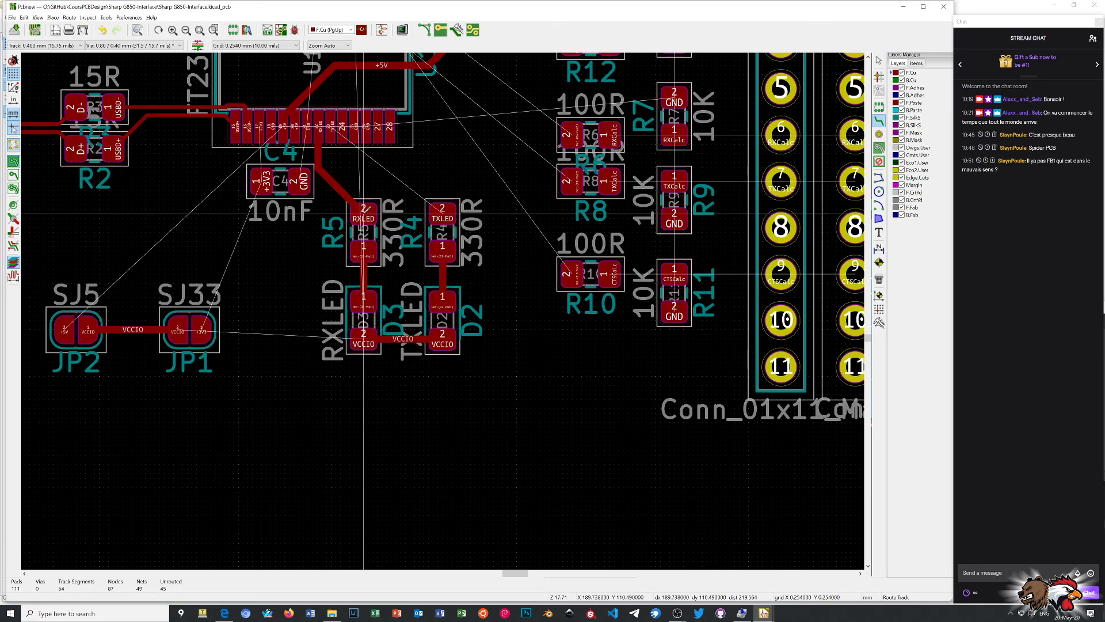
{"action": "left_click", "coordinate": [332, 128]}
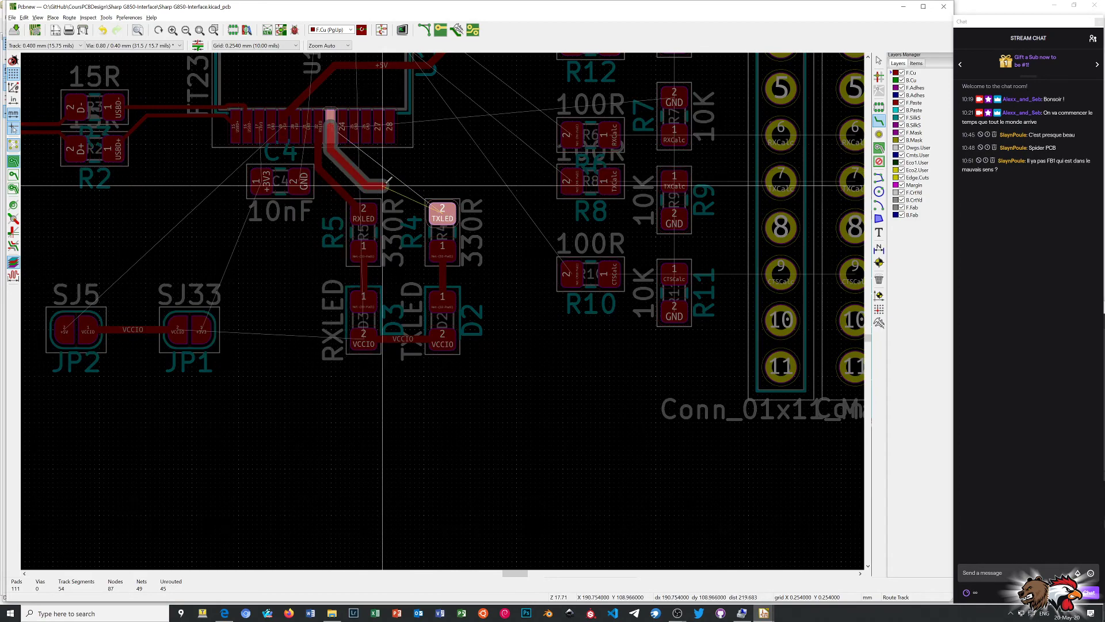
{"action": "left_click", "coordinate": [443, 213]}
{"action": "scroll", "coordinate": [443, 213], "scroll_direction": "down", "scroll_amount": 1}
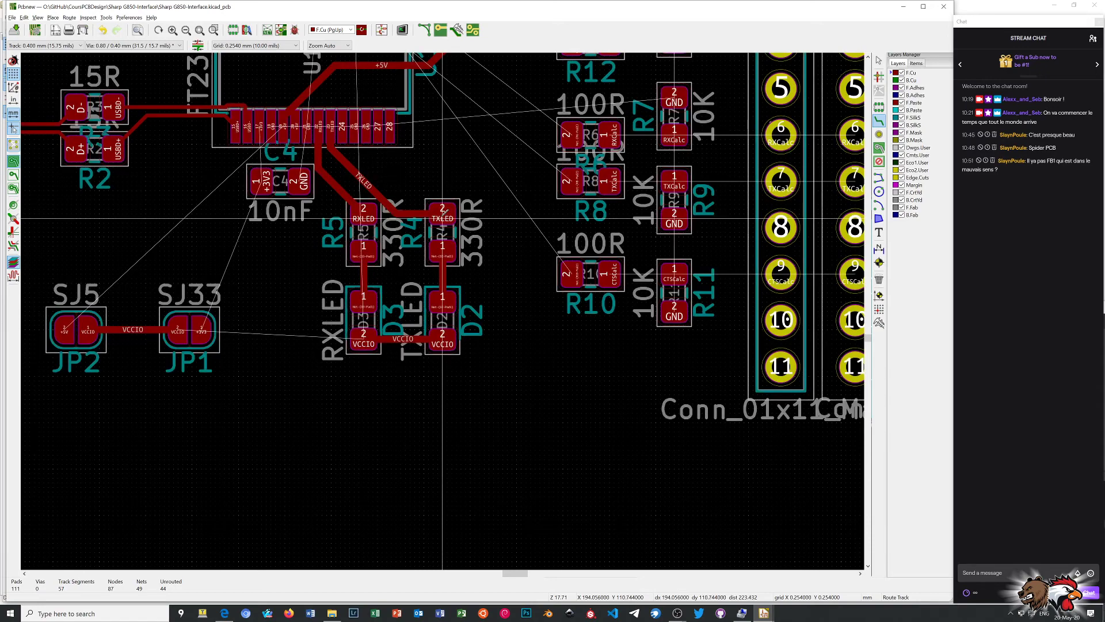
{"action": "scroll", "coordinate": [442, 311], "scroll_direction": "down", "scroll_amount": 1}
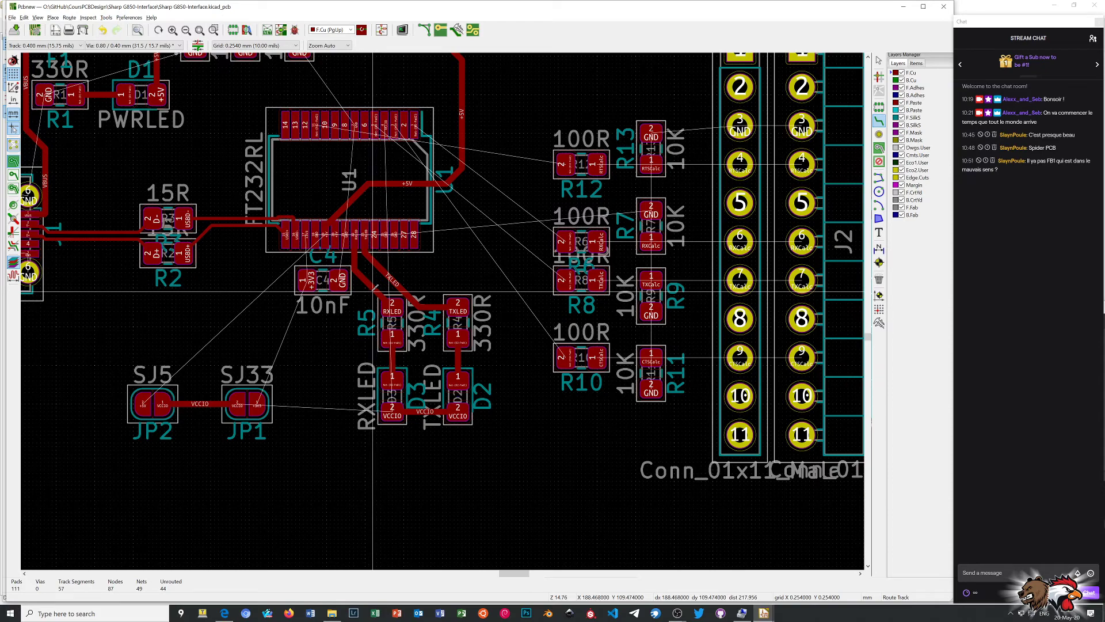
{"action": "middle_click_drag", "start_coordinate": [373, 292], "coordinate": [442, 311]}
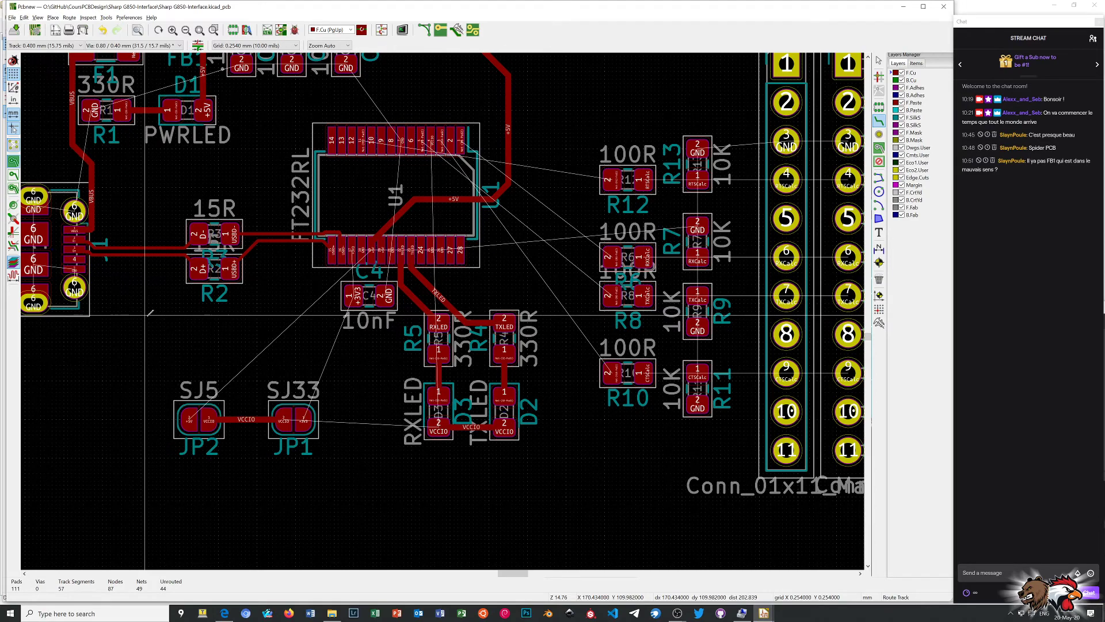
{"action": "scroll", "coordinate": [299, 317], "scroll_direction": "up", "scroll_amount": 1}
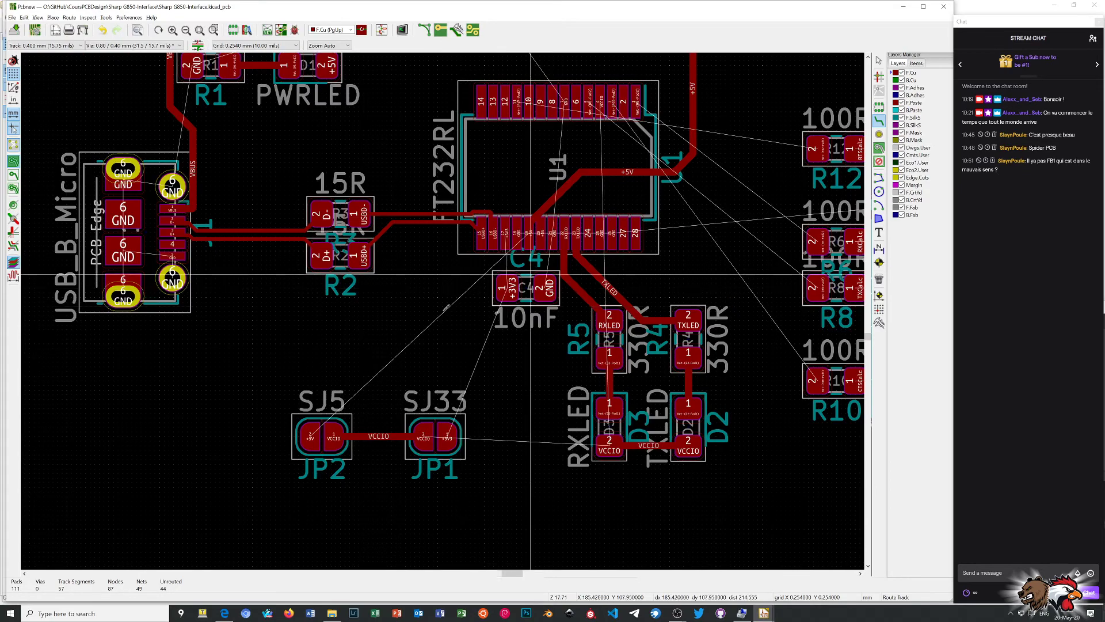
{"action": "scroll", "coordinate": [445, 307], "scroll_direction": "up", "scroll_amount": 1}
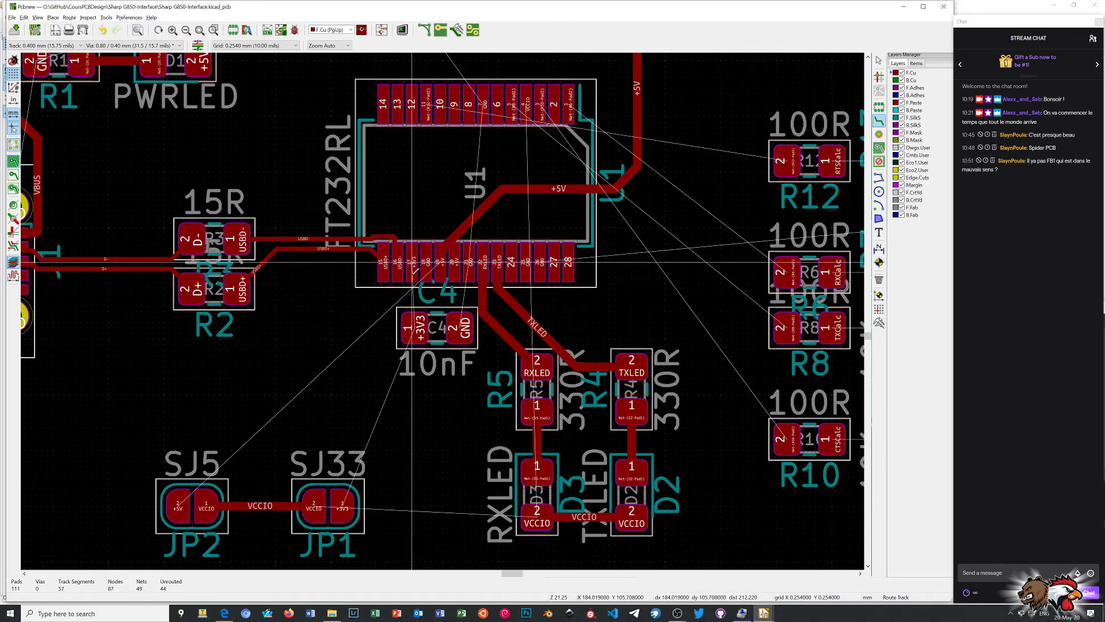
Track FT232RL pin 17 (+3V3) to C4 pad 1 and pin 21 (GND) to C4 pad 2
{"action": "scroll", "coordinate": [412, 263], "scroll_direction": "up", "scroll_amount": 3}
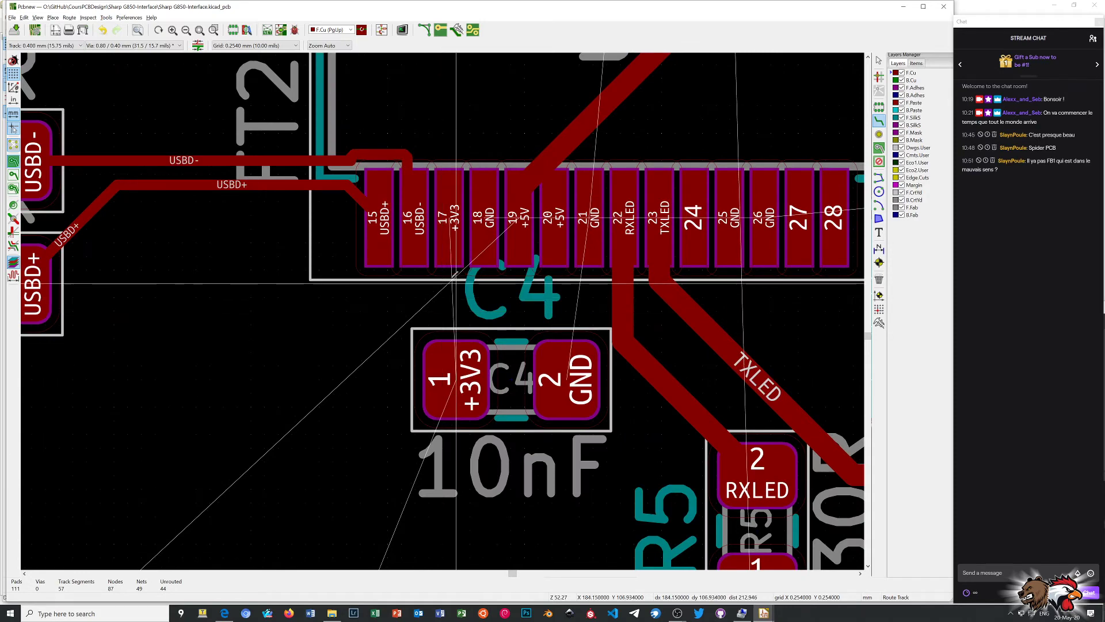
{"action": "left_click", "coordinate": [453, 249]}
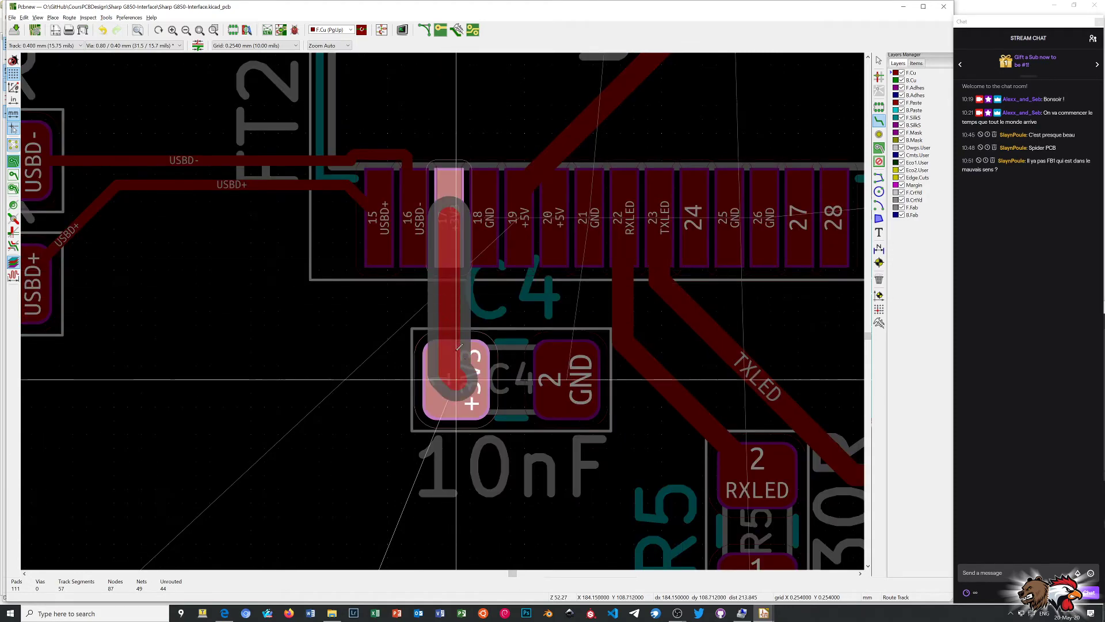
{"action": "left_click", "coordinate": [462, 363]}
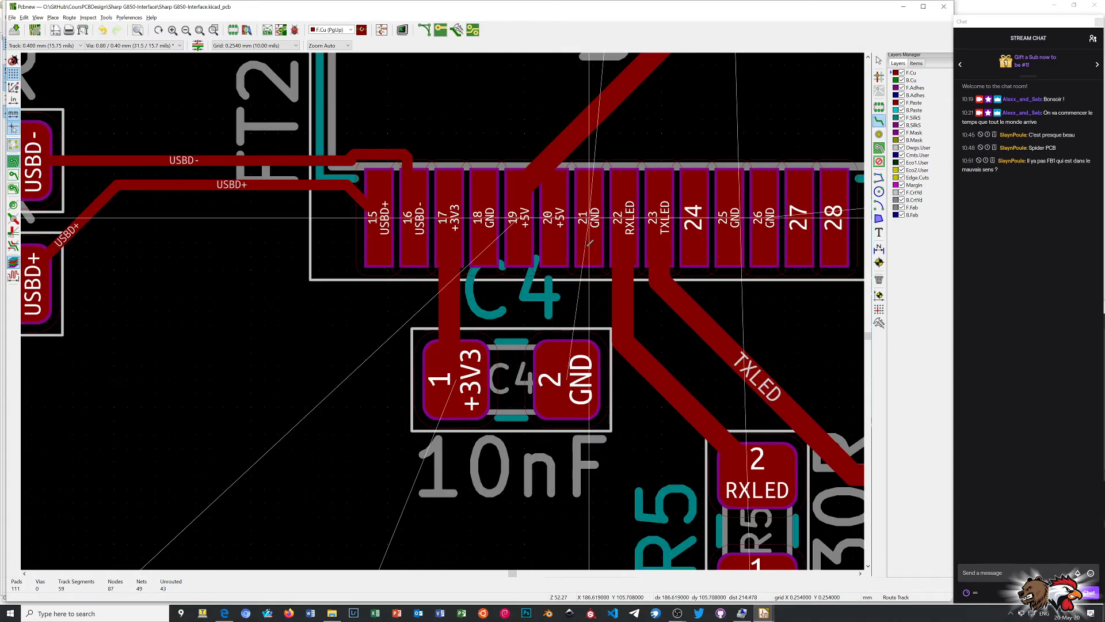
{"action": "left_click", "coordinate": [589, 243]}
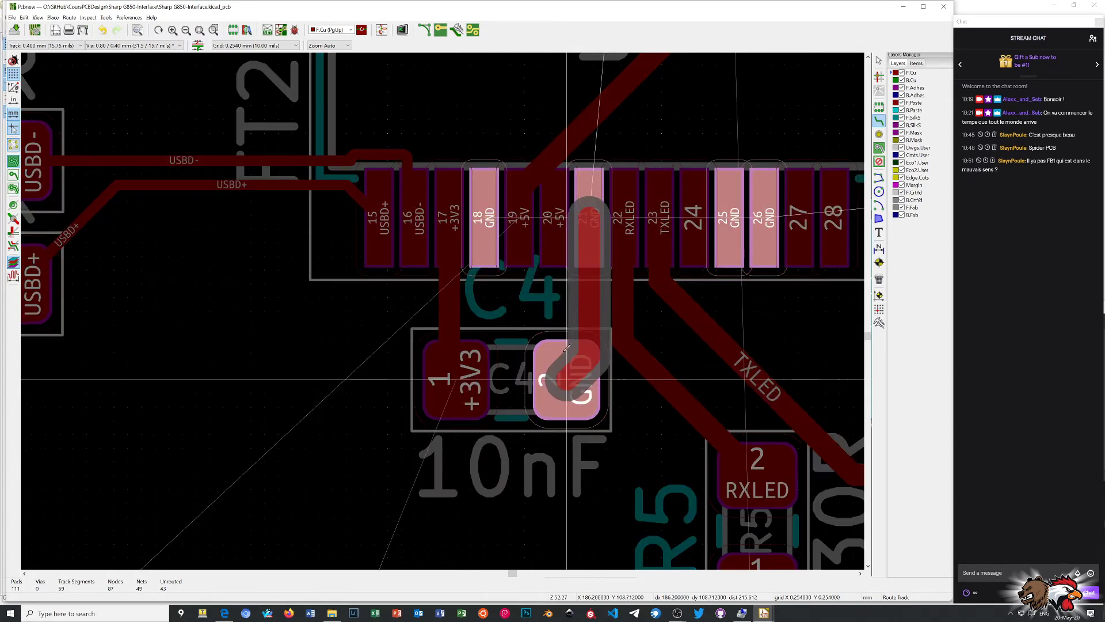
{"action": "left_click", "coordinate": [567, 348]}
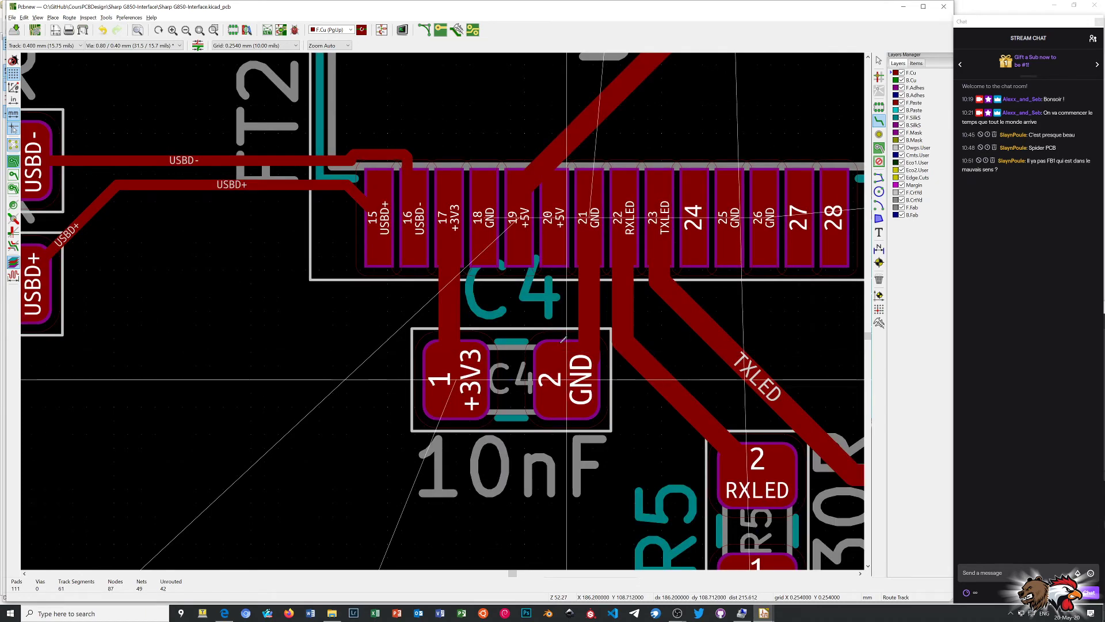
{"action": "scroll", "coordinate": [567, 379], "scroll_direction": "down", "scroll_amount": 1}
{"action": "scroll", "coordinate": [570, 377], "scroll_direction": "down", "scroll_amount": 1}
{"action": "scroll", "coordinate": [464, 316], "scroll_direction": "down", "scroll_amount": 2}
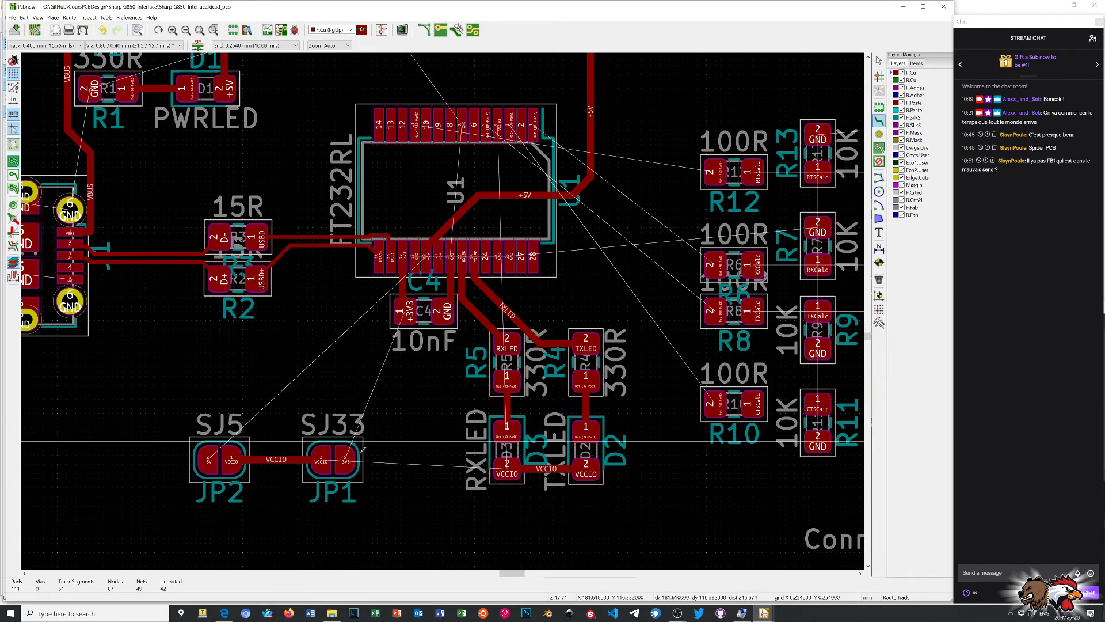
Move JP2, JP1 and their VCCIO track together further right
{"action": "scroll", "coordinate": [344, 460], "scroll_direction": "up", "scroll_amount": 1}
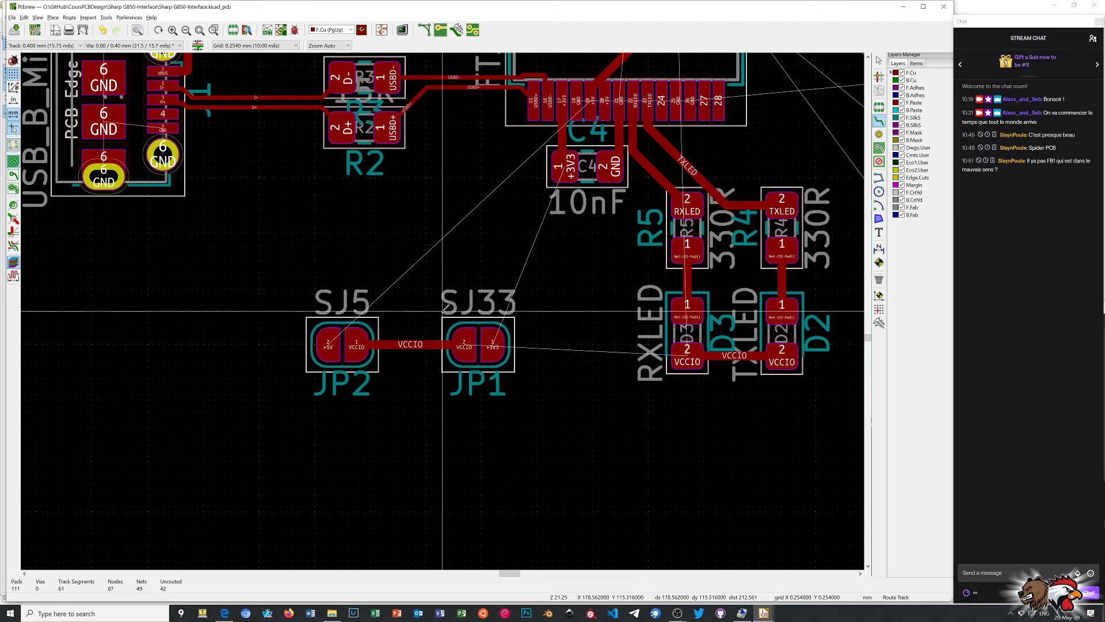
{"action": "right_click", "coordinate": [455, 256]}
{"action": "left_click", "coordinate": [455, 266]}
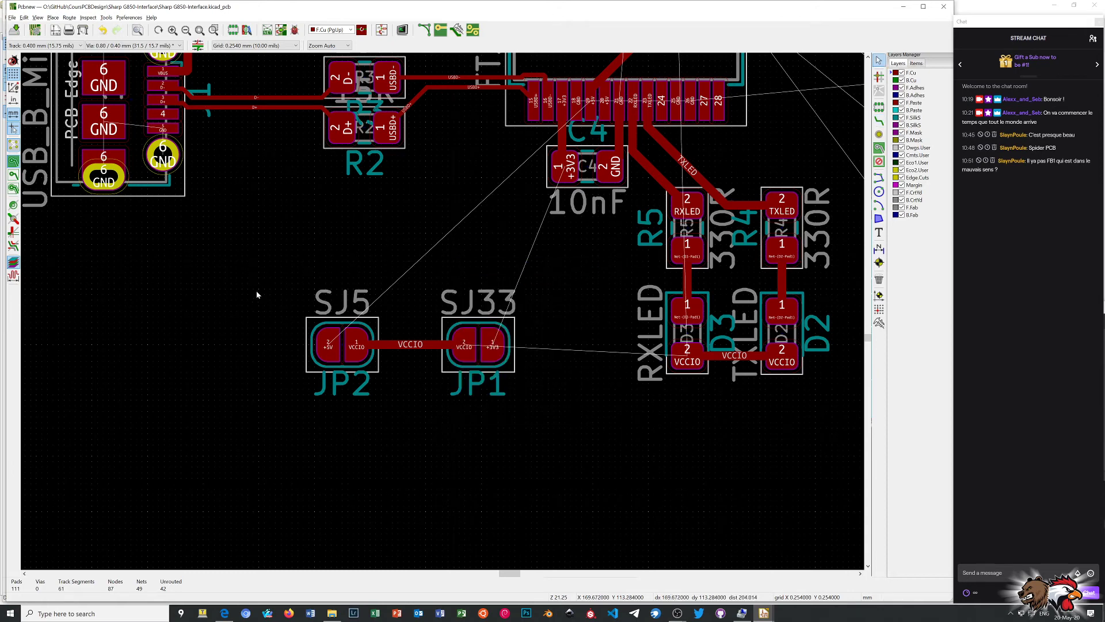
{"action": "left_click_drag", "start_coordinate": [246, 263], "coordinate": [552, 423]}
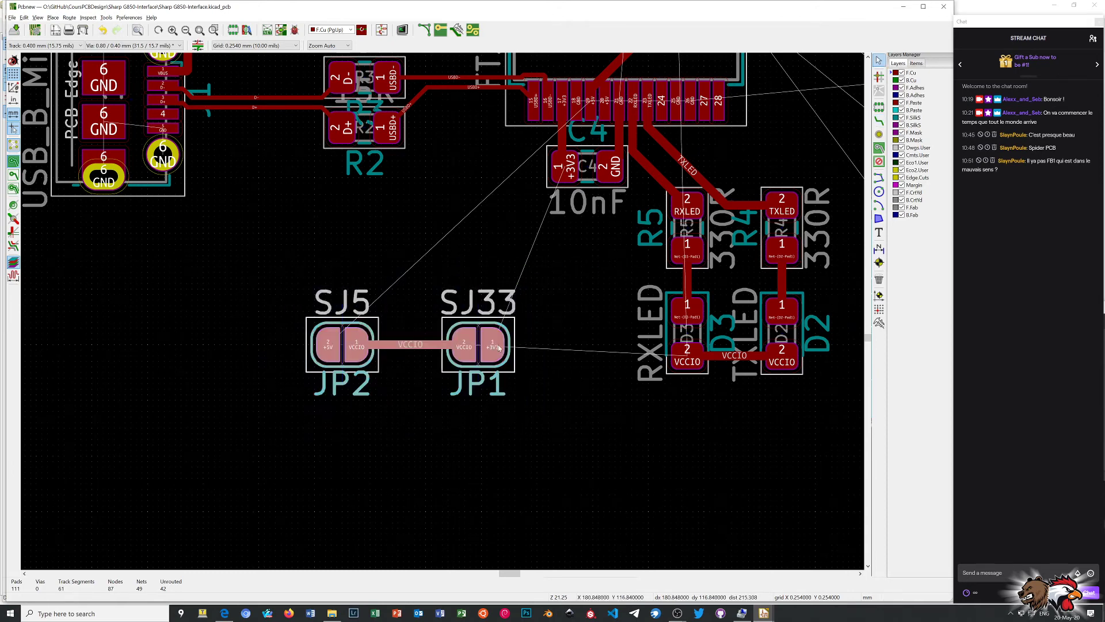
{"action": "left_click_drag", "start_coordinate": [506, 360], "coordinate": [567, 346]}
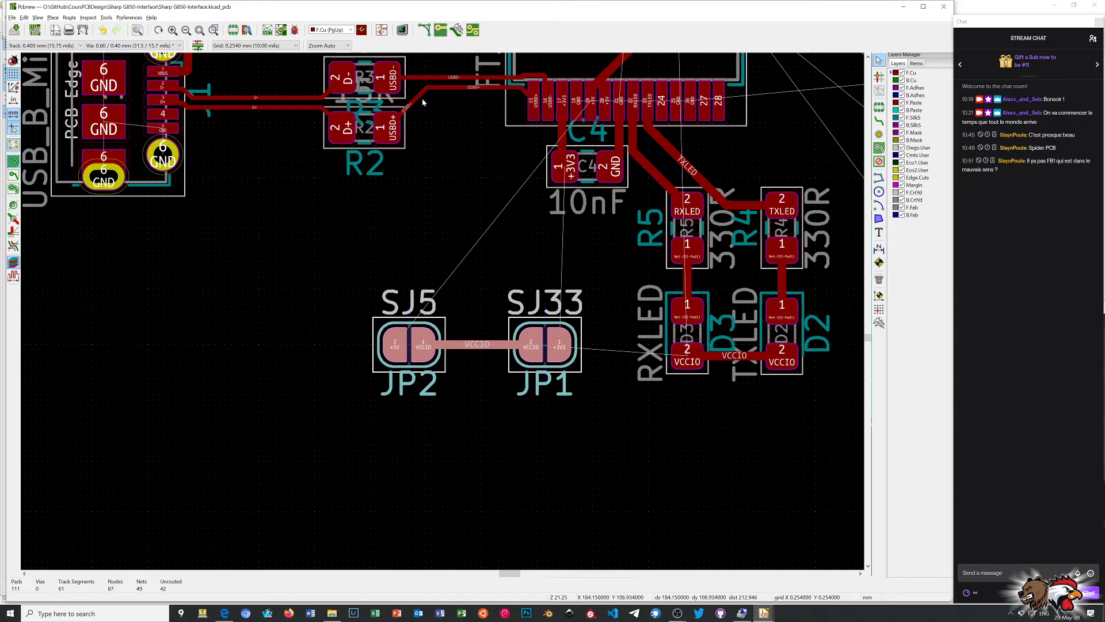
Route a +3V3 track from C4 pad 1 down to JP1's +3V3 pad
{"action": "key", "text": "x"}
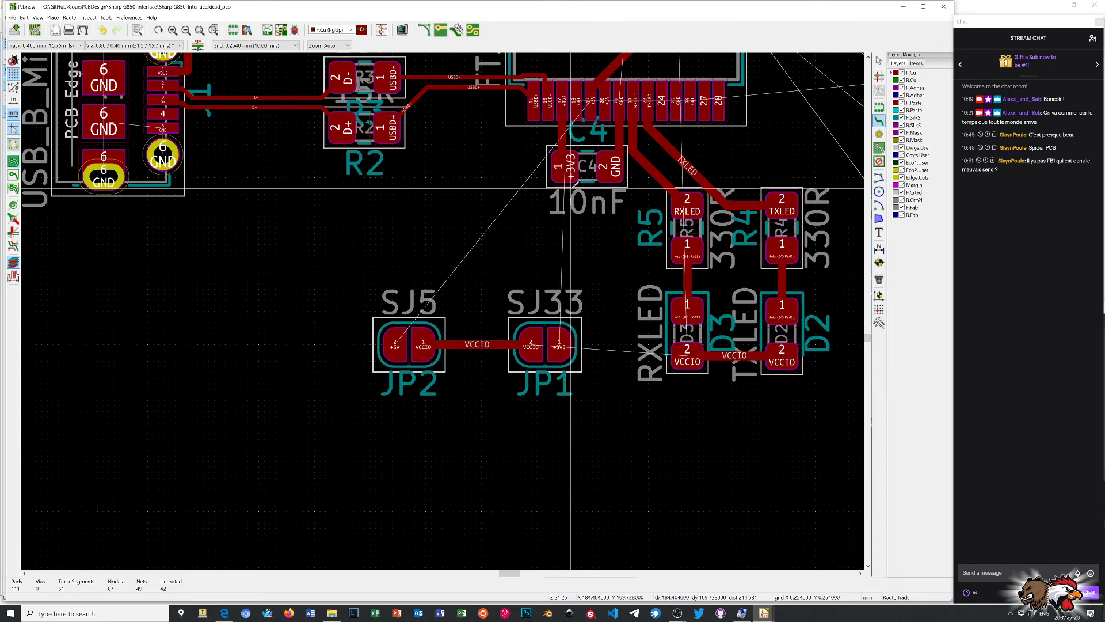
{"action": "left_click", "coordinate": [567, 172]}
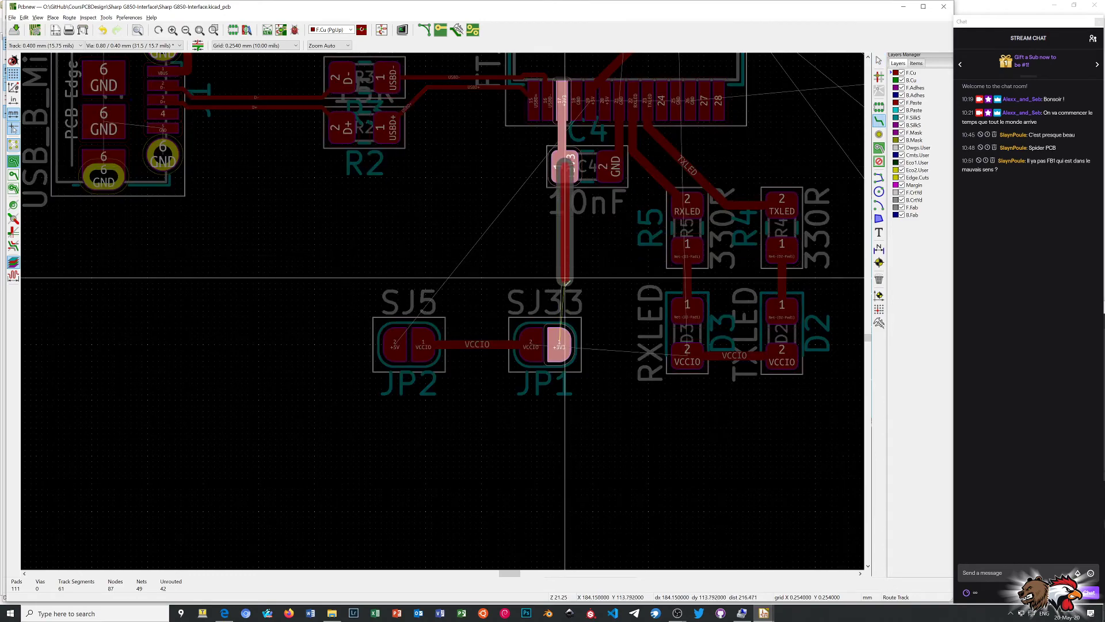
{"action": "left_click", "coordinate": [566, 336]}
{"action": "scroll", "coordinate": [565, 336], "scroll_direction": "down", "scroll_amount": 1}
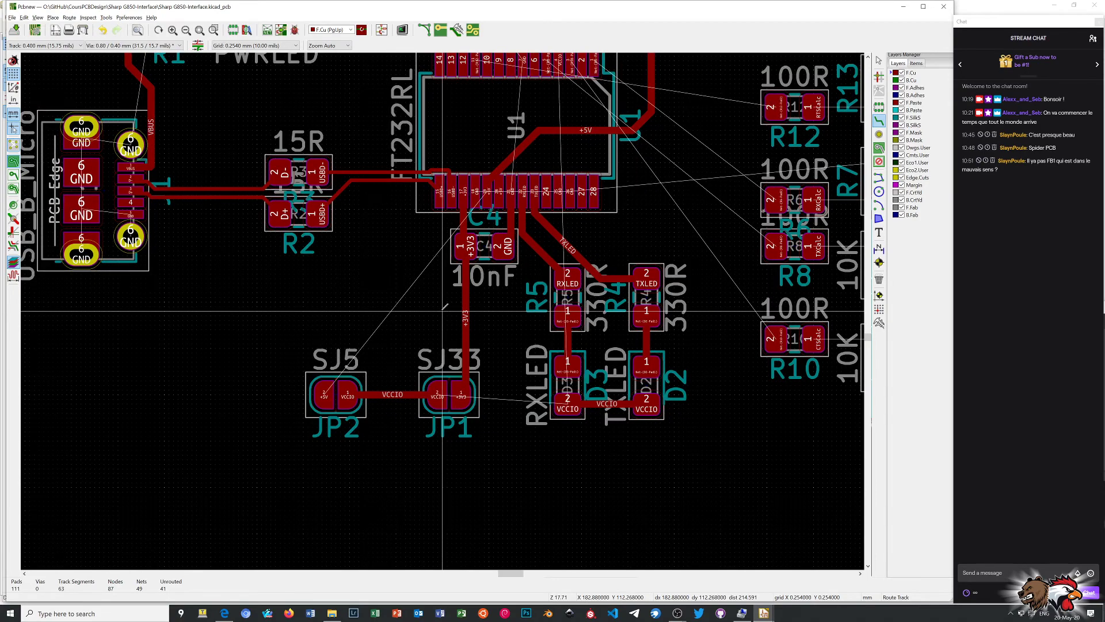
{"action": "scroll", "coordinate": [443, 311], "scroll_direction": "down", "scroll_amount": 1}
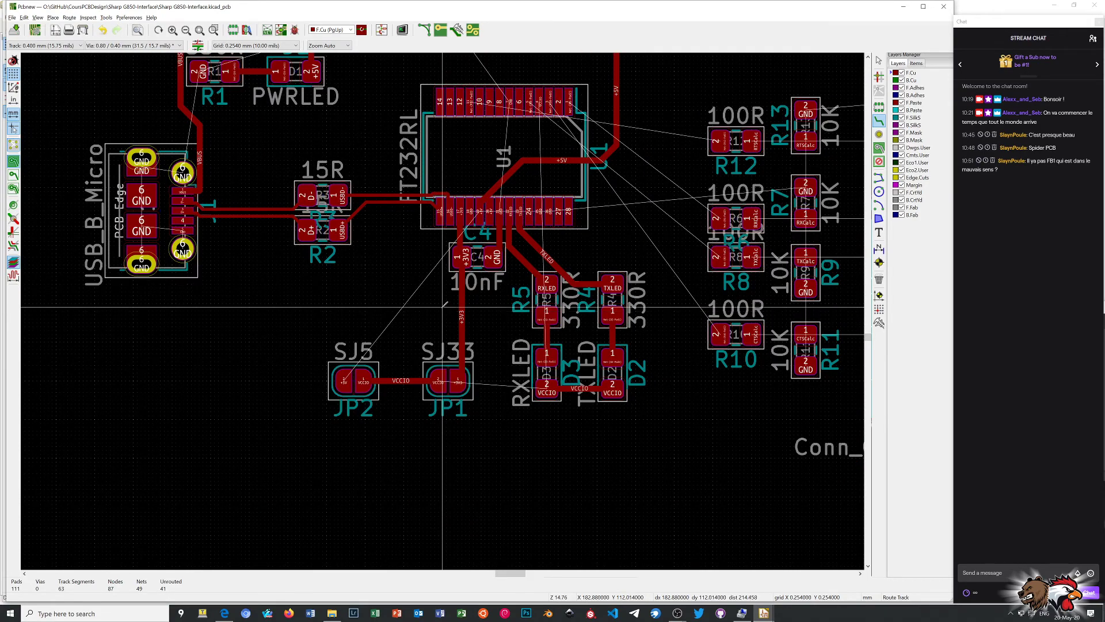
{"action": "scroll", "coordinate": [443, 311], "scroll_direction": "down", "scroll_amount": 4}
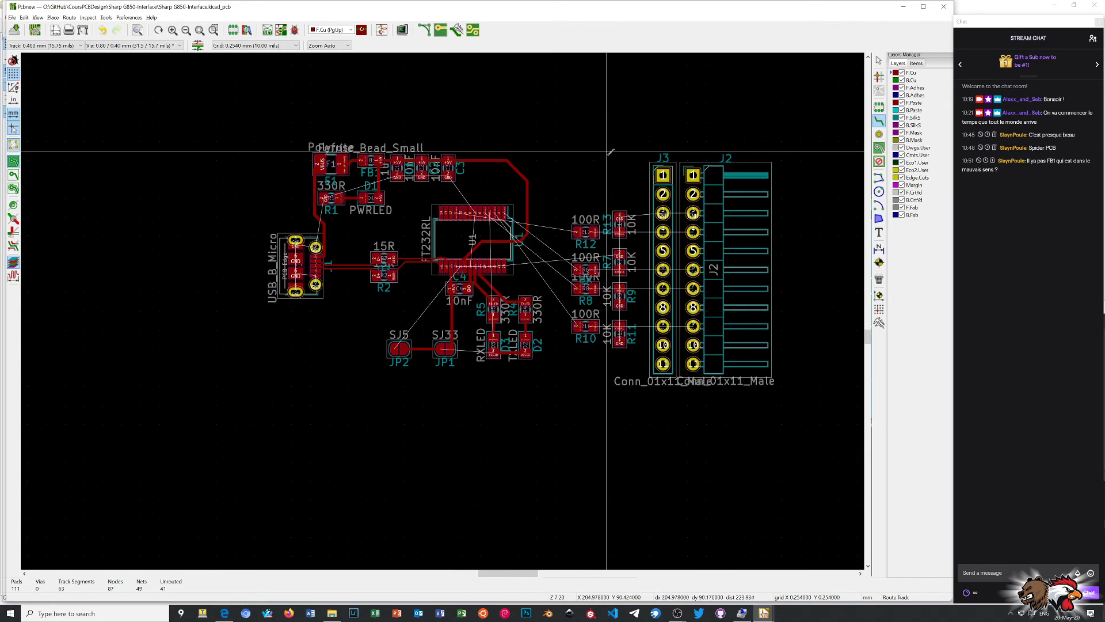
Route RTSCalc from R13 pad 1 to J3 pin 4, and R12 pad 1 to R13
{"action": "scroll", "coordinate": [593, 160], "scroll_direction": "up", "scroll_amount": 1}
{"action": "scroll", "coordinate": [410, 346], "scroll_direction": "up", "scroll_amount": 1}
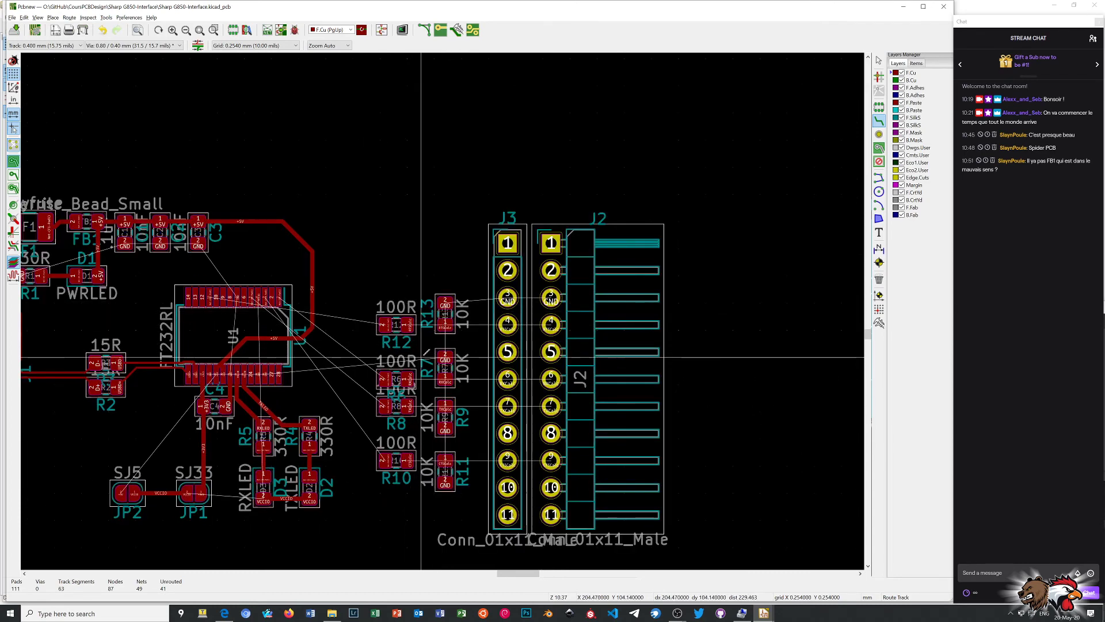
{"action": "scroll", "coordinate": [391, 438], "scroll_direction": "up", "scroll_amount": 1}
{"action": "scroll", "coordinate": [397, 426], "scroll_direction": "up", "scroll_amount": 1}
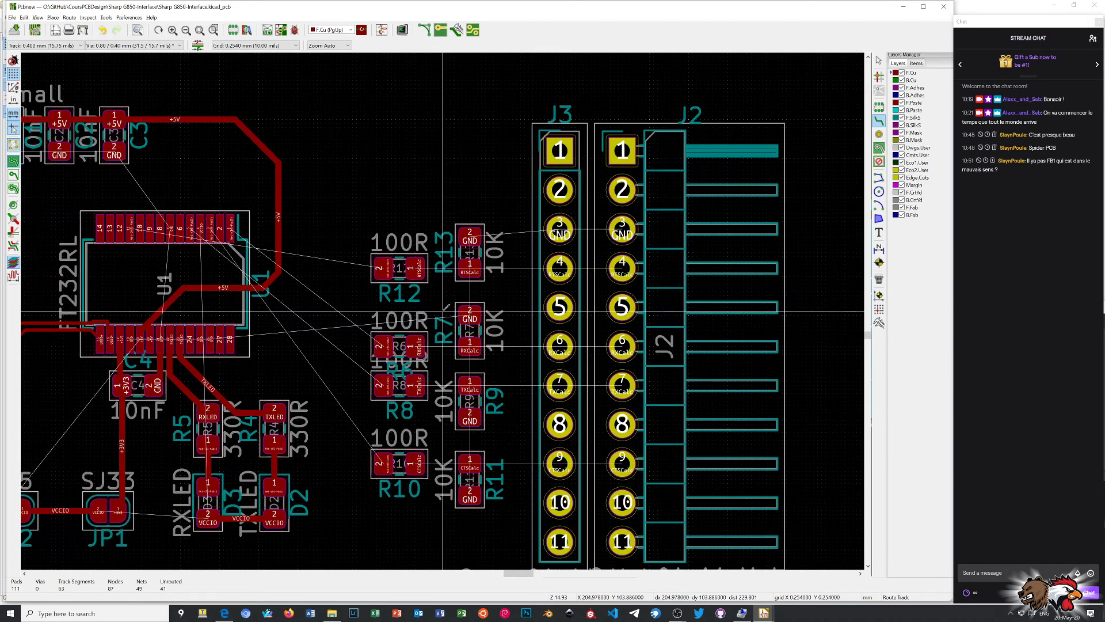
{"action": "left_click", "coordinate": [470, 268]}
{"action": "left_click", "coordinate": [559, 268]}
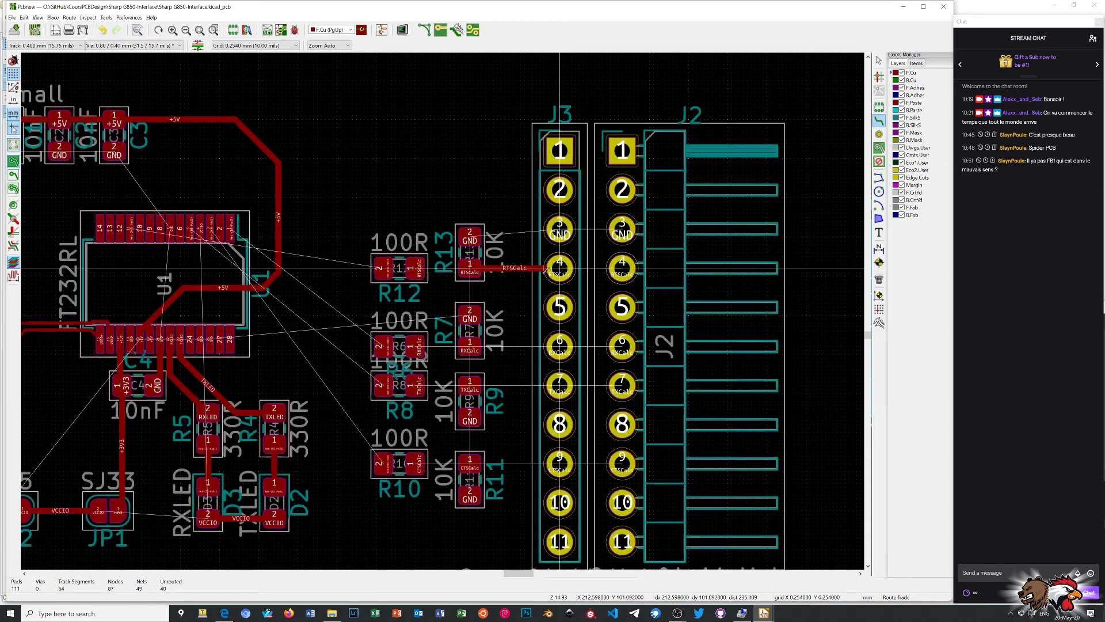
{"action": "left_click", "coordinate": [426, 271]}
{"action": "left_click", "coordinate": [470, 268]}
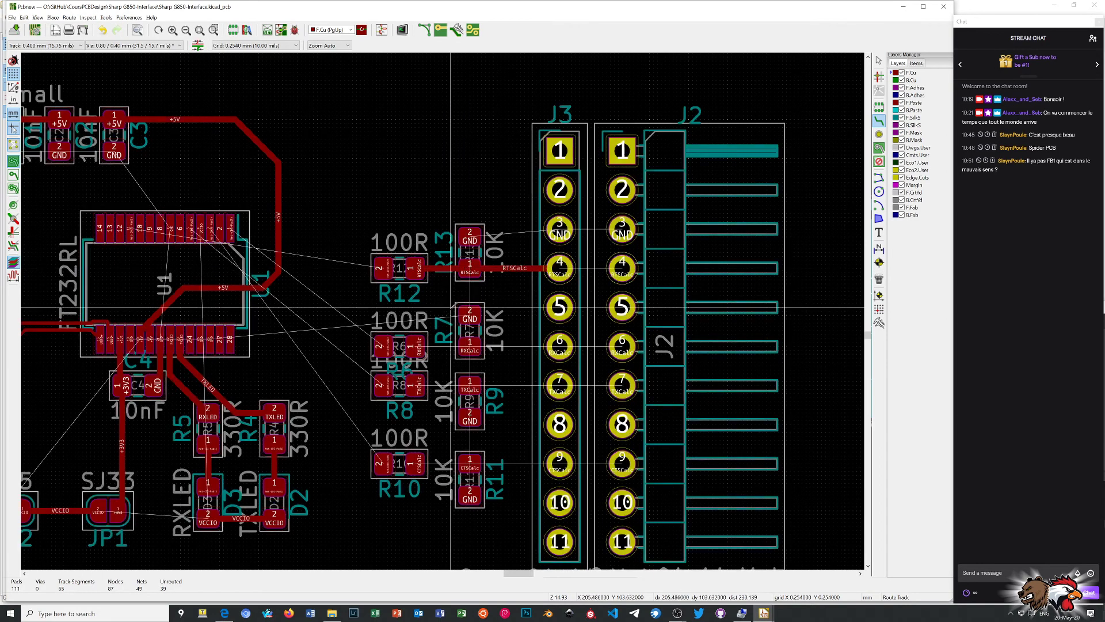
Route RXCalc R6→R7→J3 pin 6 and TXCalc R8→R9→J3 pin 7
{"action": "left_click", "coordinate": [418, 347]}
{"action": "left_click", "coordinate": [470, 346]}
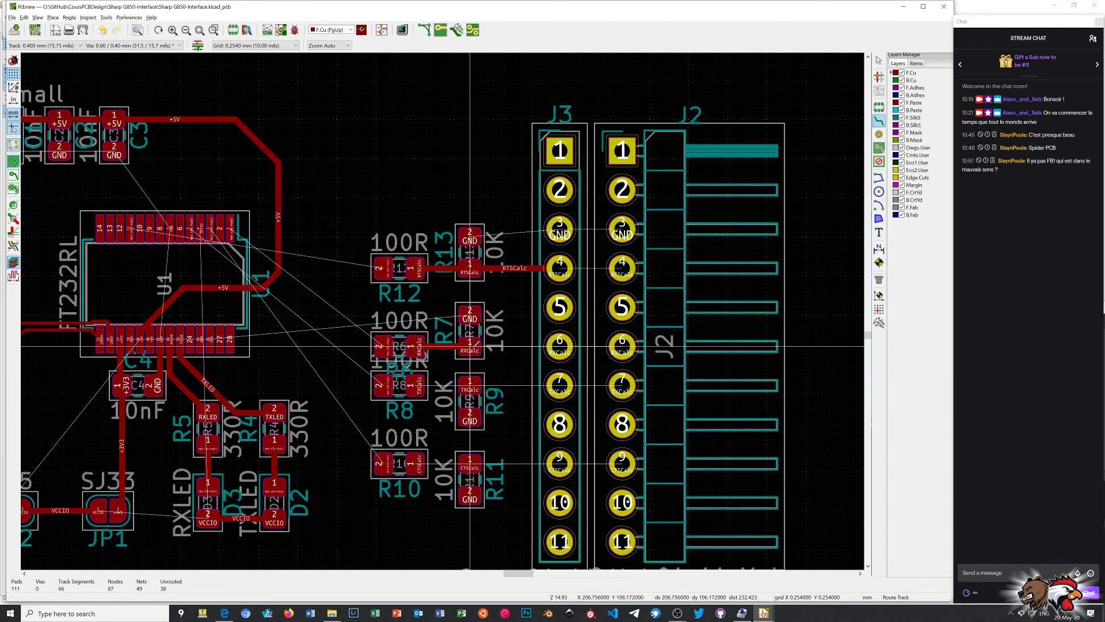
{"action": "left_click", "coordinate": [560, 346]}
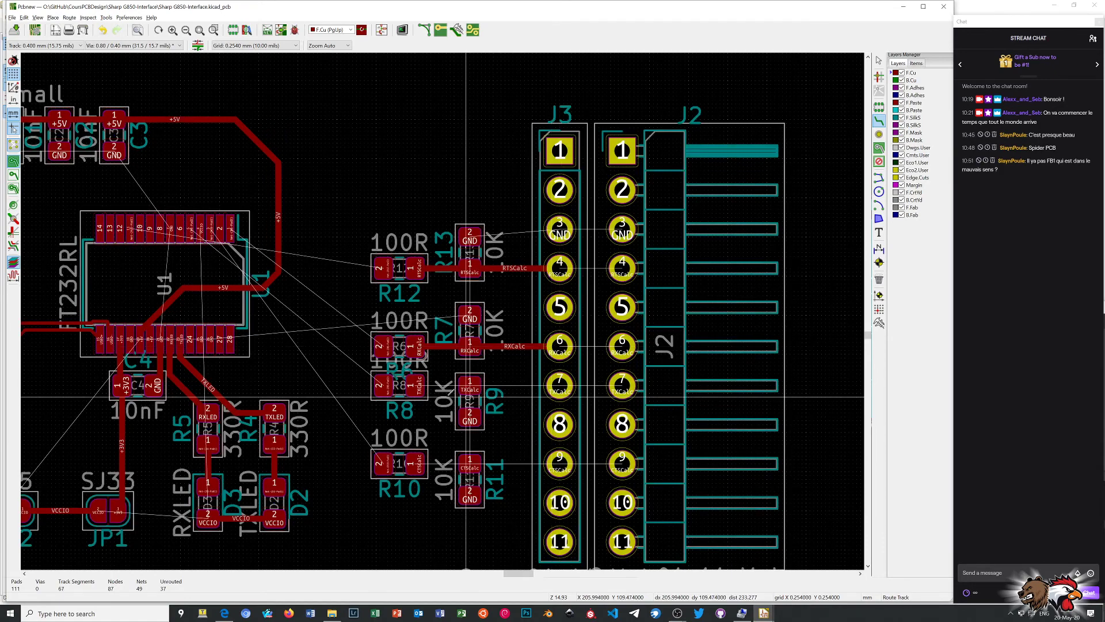
{"action": "left_click", "coordinate": [417, 385]}
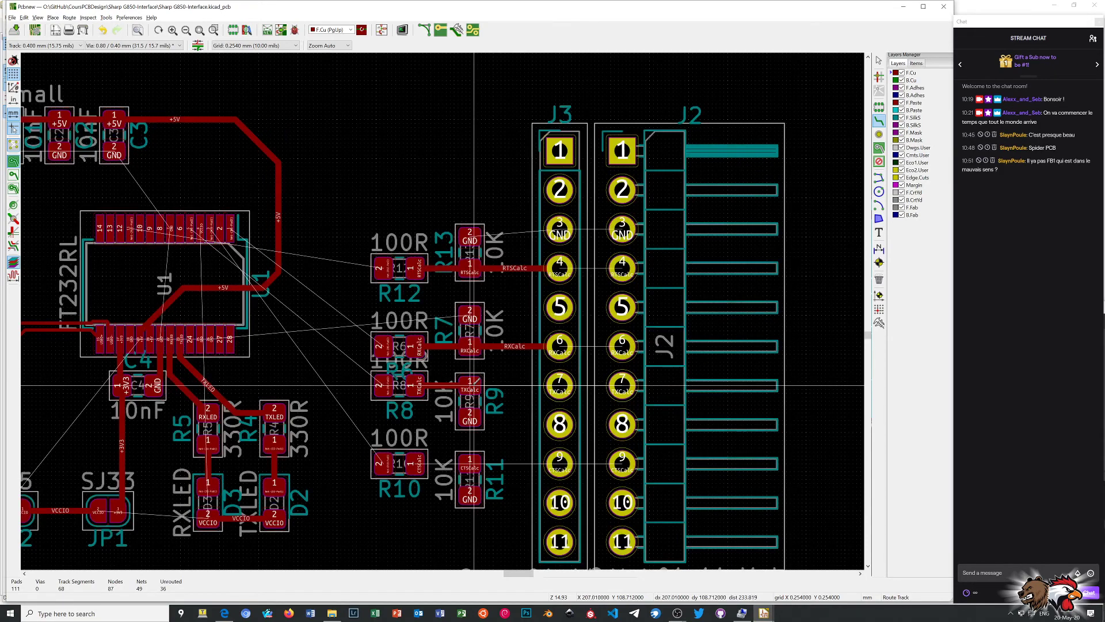
{"action": "left_click", "coordinate": [470, 385]}
{"action": "left_click", "coordinate": [559, 385]}
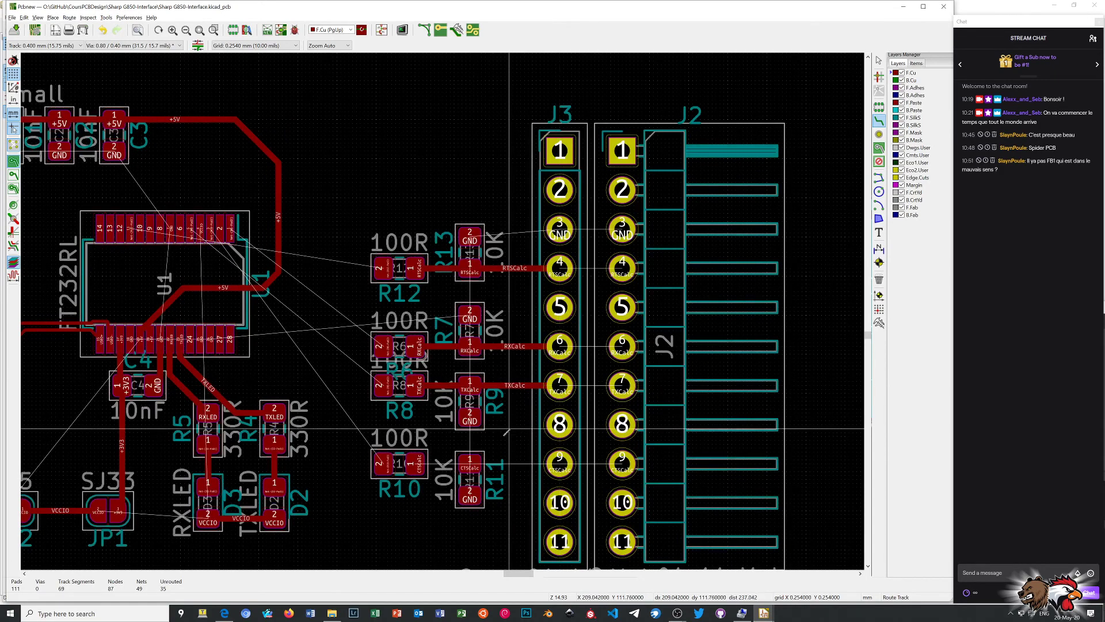
{"action": "scroll", "coordinate": [384, 301], "scroll_direction": "down", "scroll_amount": 1}
Route CTSCalc from R10 through R11 to J3 pin 9
{"action": "left_click", "coordinate": [383, 324]}
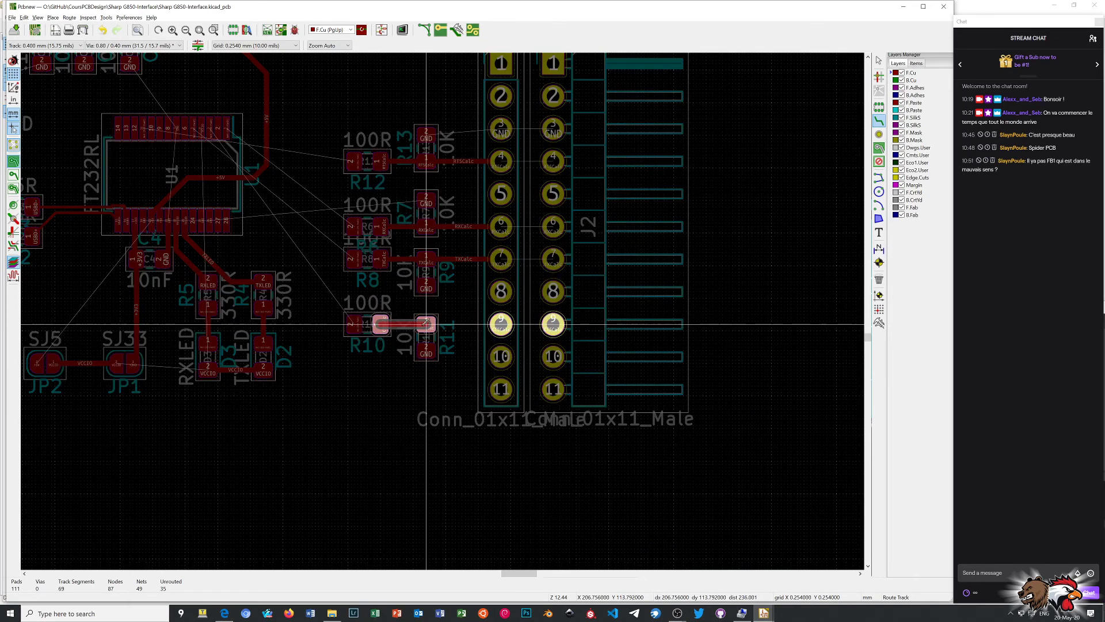
{"action": "left_click", "coordinate": [426, 325]}
{"action": "left_click", "coordinate": [426, 324]}
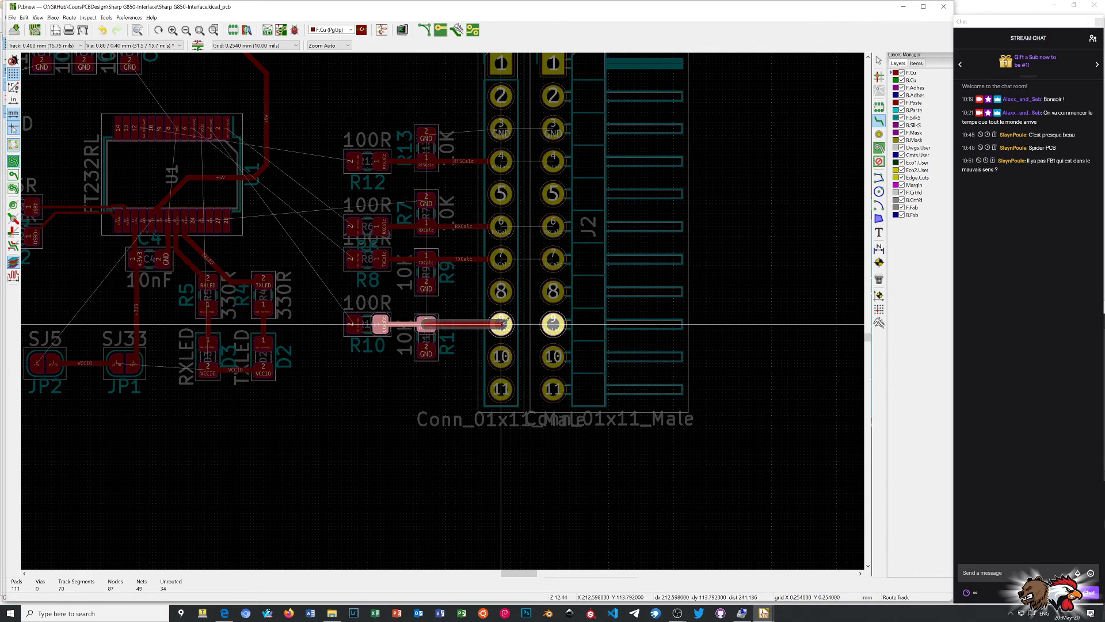
{"action": "left_click", "coordinate": [501, 324]}
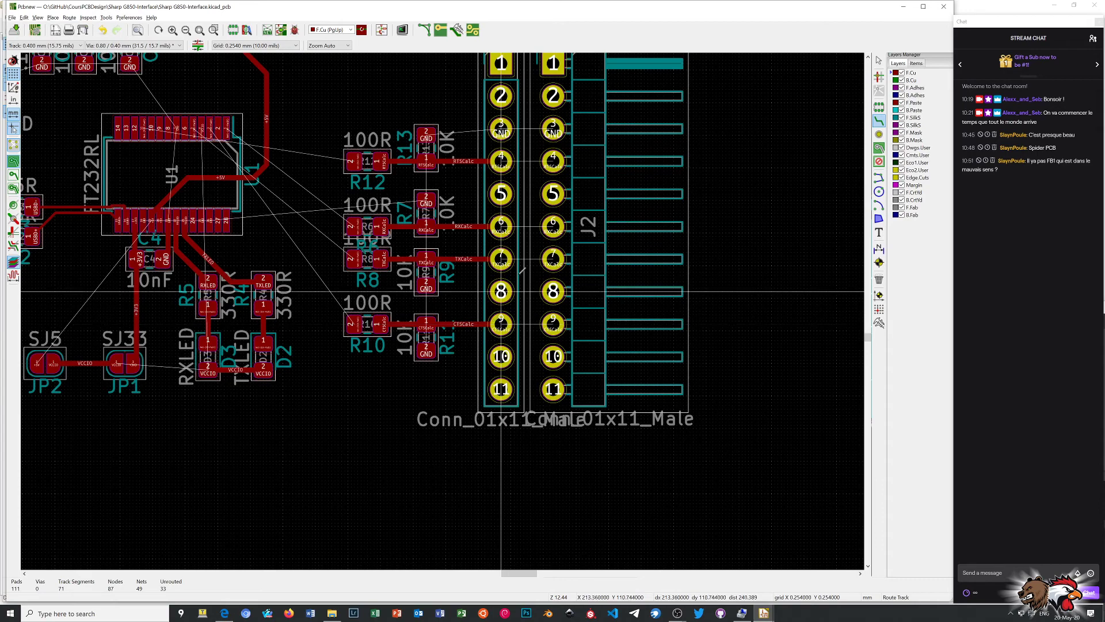
{"action": "scroll", "coordinate": [443, 311], "scroll_direction": "down", "scroll_amount": 2}
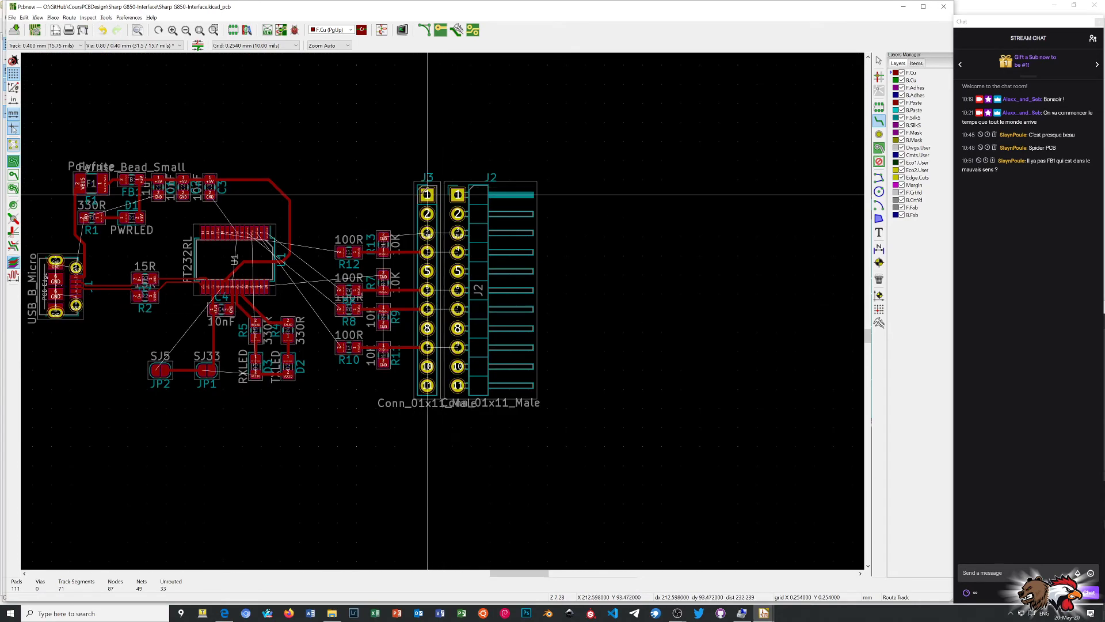
{"action": "scroll", "coordinate": [426, 195], "scroll_direction": "up", "scroll_amount": 1}
Track J3 pins 1 through 6 to the matching J2 pins
{"action": "left_click", "coordinate": [445, 297]}
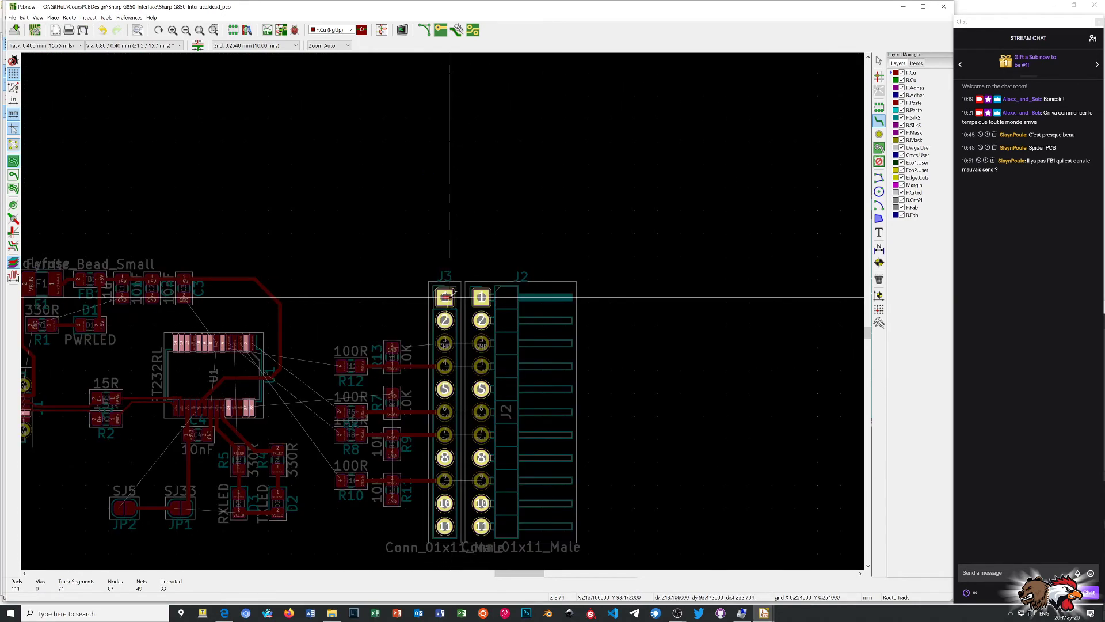
{"action": "left_click", "coordinate": [482, 297]}
{"action": "left_click", "coordinate": [444, 320]}
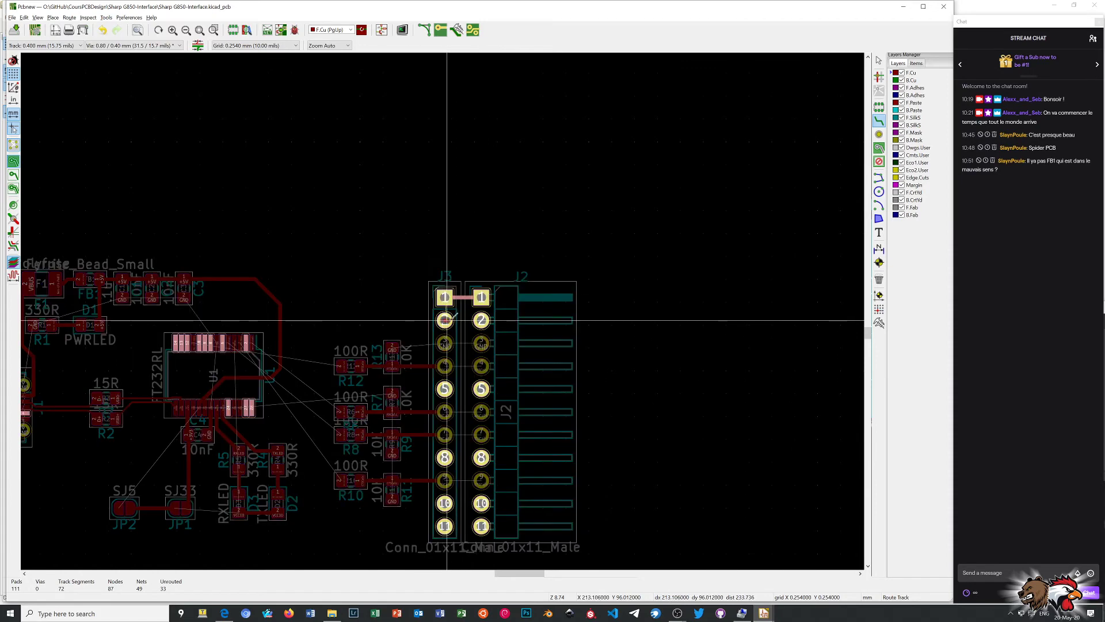
{"action": "left_click", "coordinate": [481, 320]}
{"action": "left_click", "coordinate": [444, 343]}
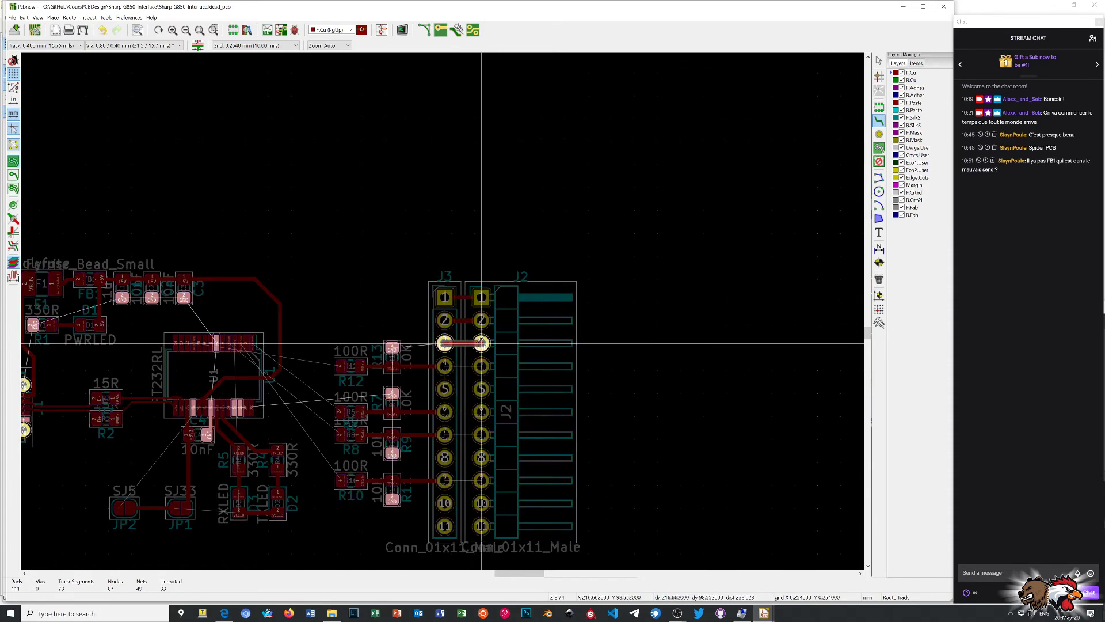
{"action": "left_click", "coordinate": [482, 343]}
{"action": "left_click", "coordinate": [446, 366]}
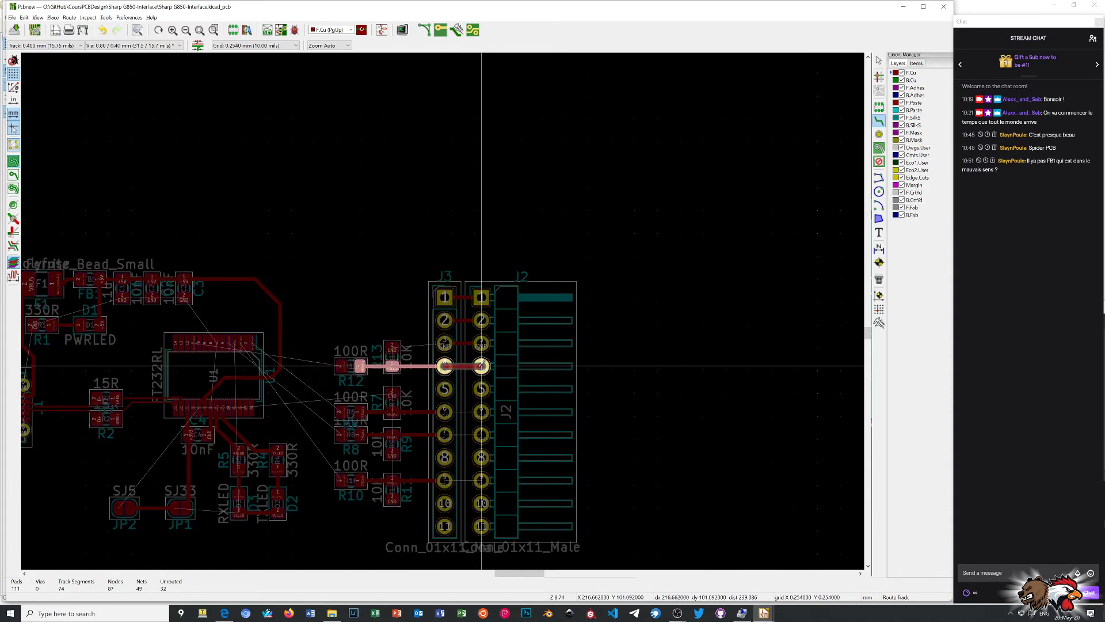
{"action": "left_click", "coordinate": [482, 366]}
{"action": "left_click", "coordinate": [444, 390]}
{"action": "left_click", "coordinate": [481, 389]}
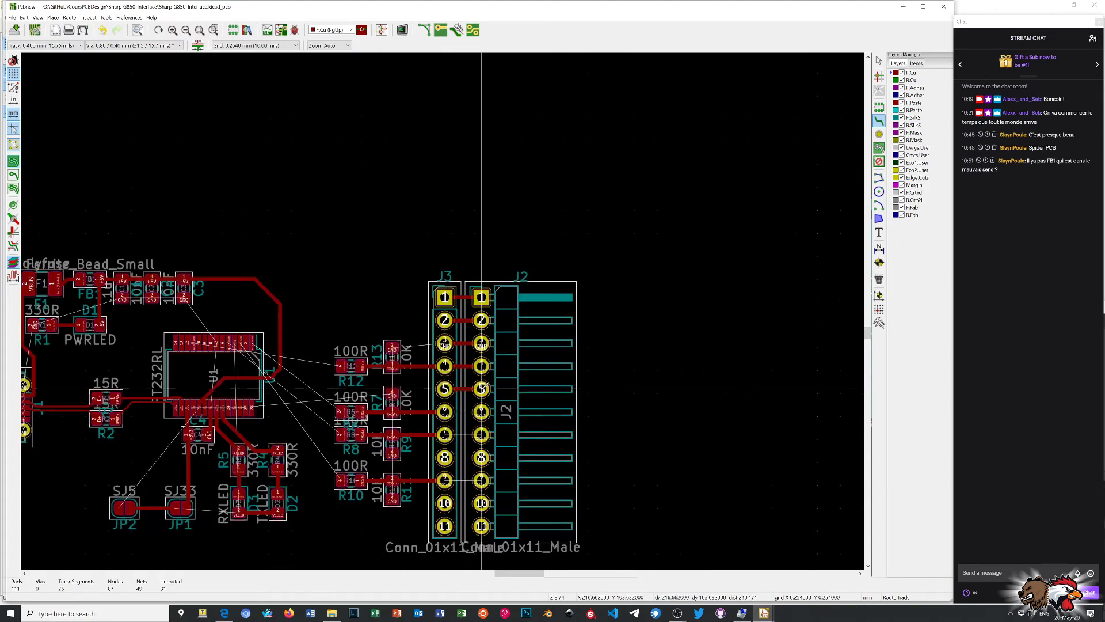
{"action": "left_click", "coordinate": [445, 412]}
{"action": "left_click", "coordinate": [481, 412]}
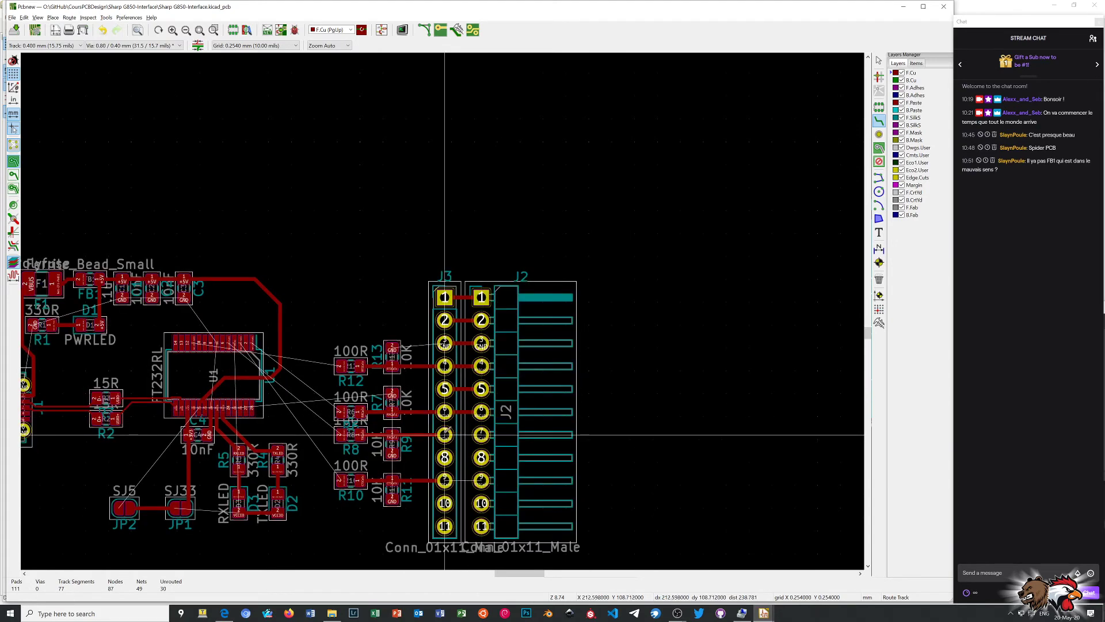
Track J3 pins 7, 9, 10 and 11 to the matching J2 pins
{"action": "left_click", "coordinate": [445, 434]}
{"action": "left_click", "coordinate": [482, 435]}
{"action": "left_click", "coordinate": [444, 457]}
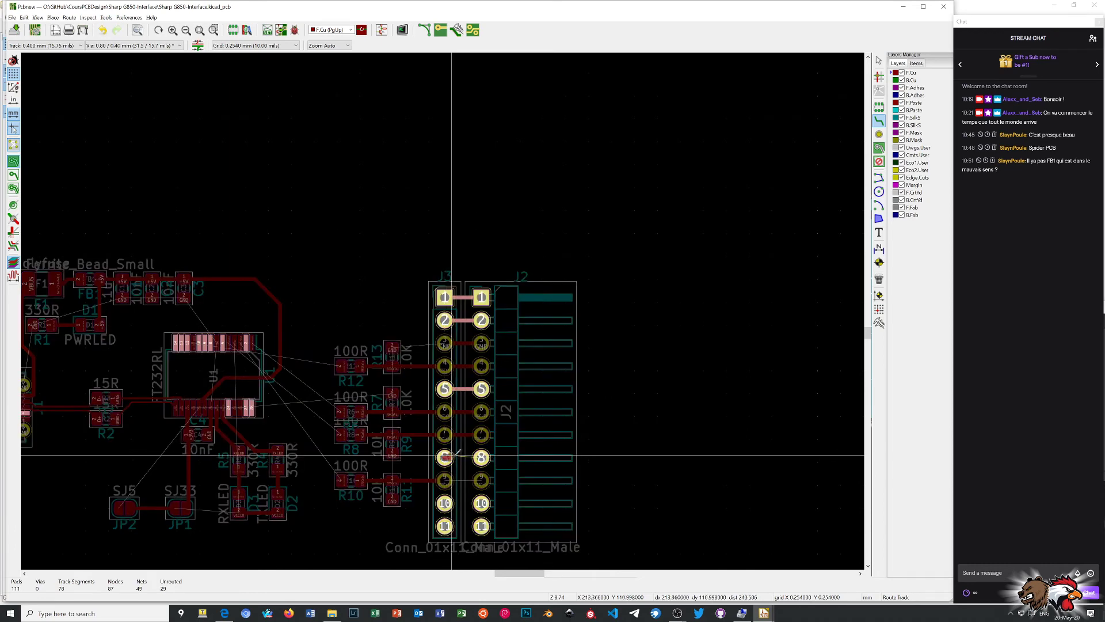
{"action": "key", "text": "Escape"}
{"action": "left_click", "coordinate": [444, 480]}
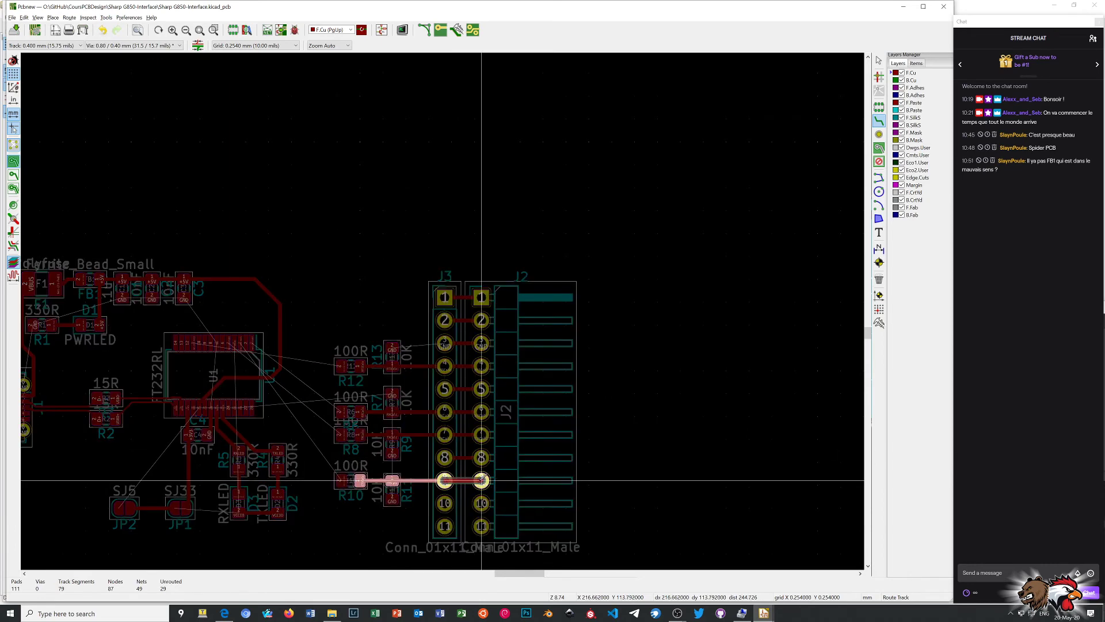
{"action": "left_click", "coordinate": [482, 480]}
{"action": "left_click", "coordinate": [445, 503]}
{"action": "left_click", "coordinate": [482, 503]}
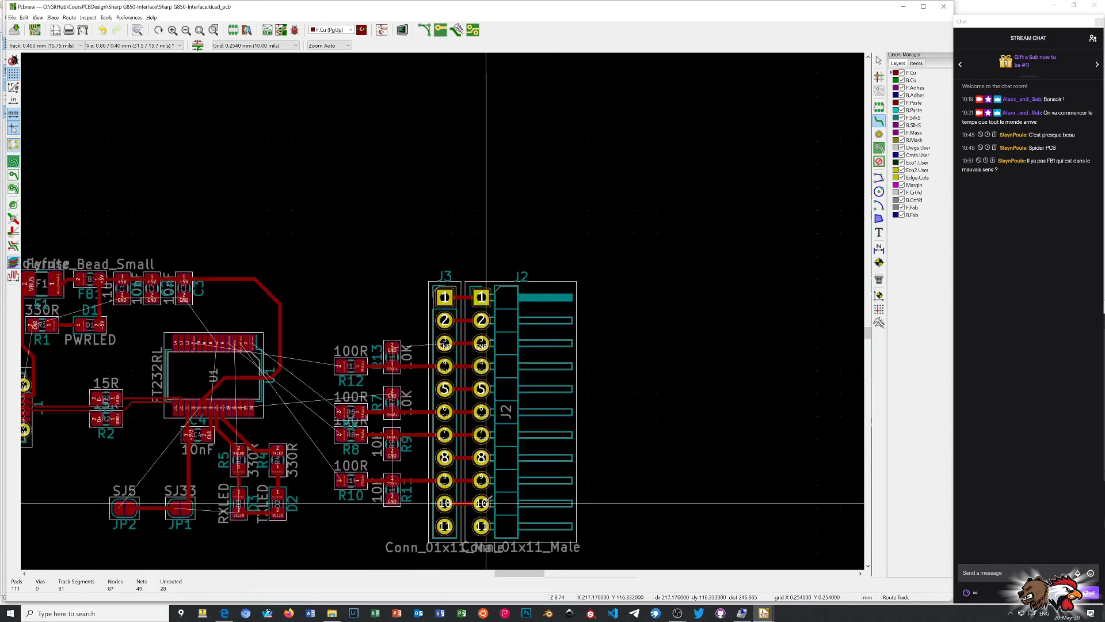
{"action": "left_click", "coordinate": [444, 526]}
{"action": "scroll", "coordinate": [473, 504], "scroll_direction": "down", "scroll_amount": 1}
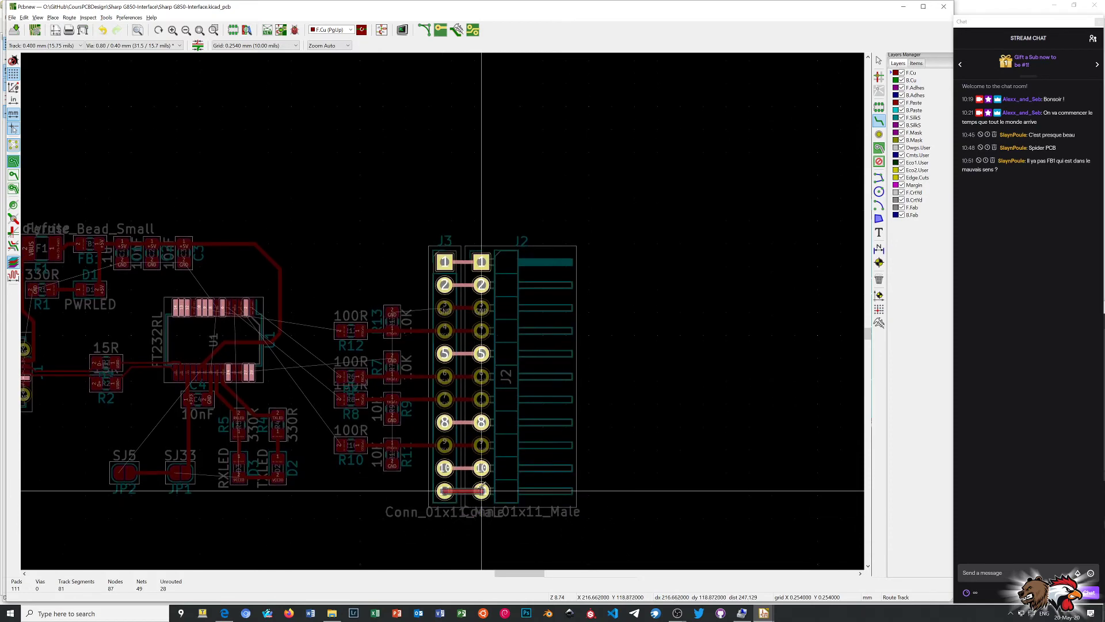
{"action": "left_click", "coordinate": [482, 491]}
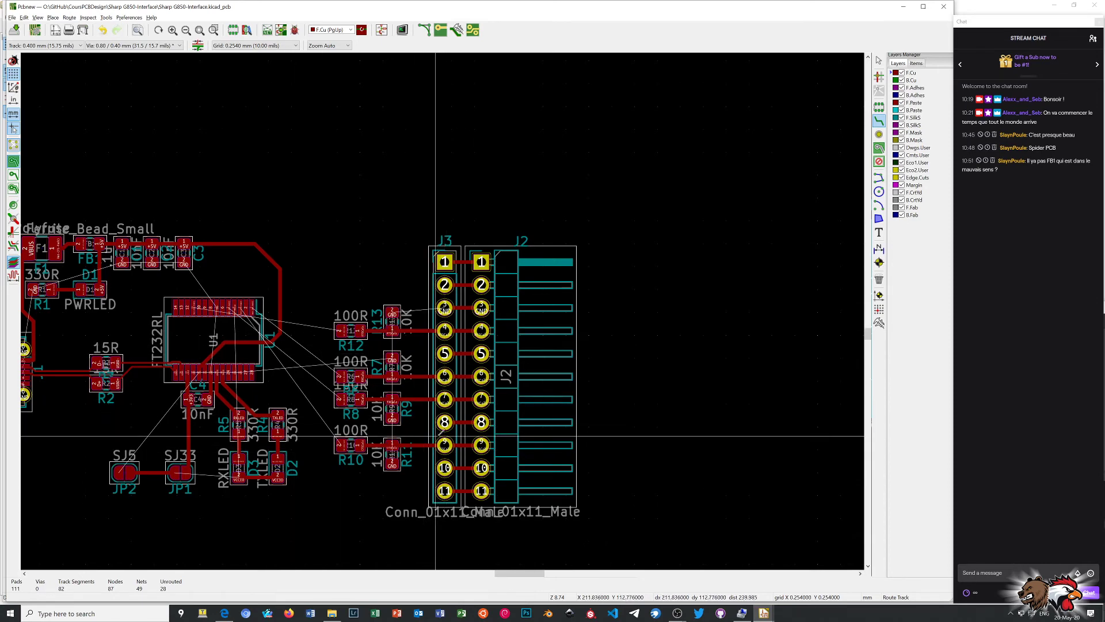
{"action": "scroll", "coordinate": [468, 390], "scroll_direction": "up", "scroll_amount": 1}
{"action": "scroll", "coordinate": [444, 310], "scroll_direction": "up", "scroll_amount": 3}
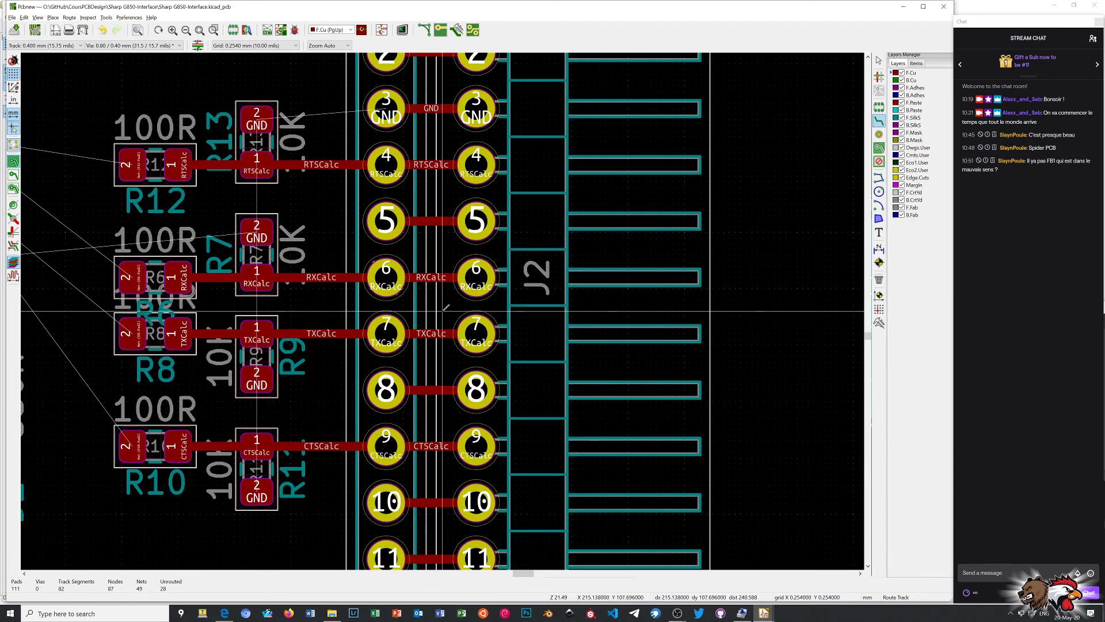
{"action": "scroll", "coordinate": [444, 310], "scroll_direction": "down", "scroll_amount": 1}
{"action": "scroll", "coordinate": [445, 308], "scroll_direction": "down", "scroll_amount": 3}
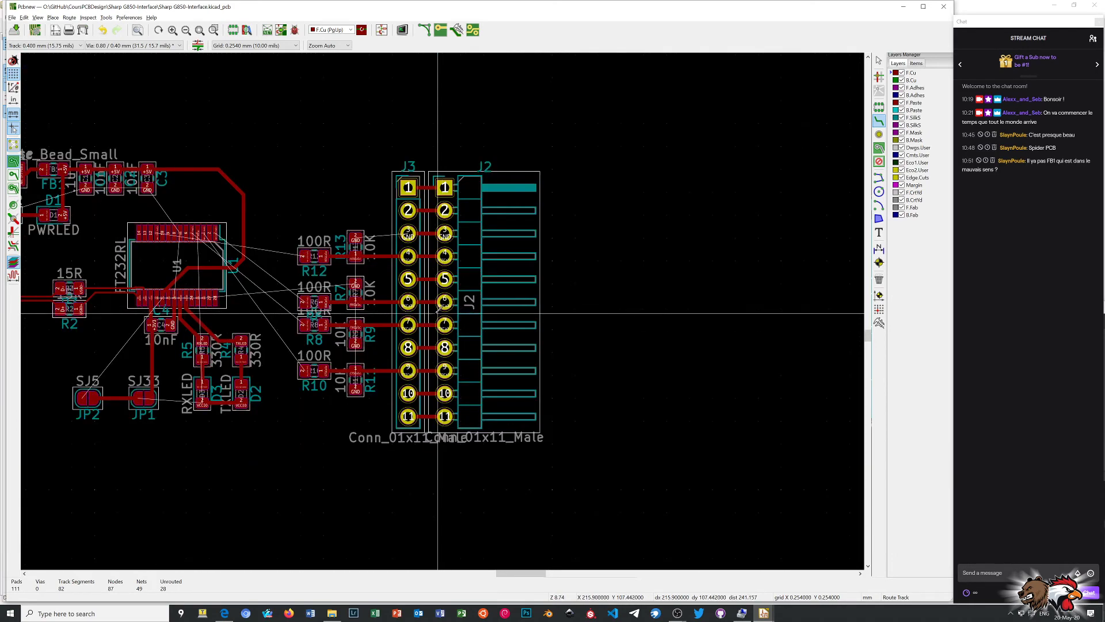
{"action": "scroll", "coordinate": [322, 309], "scroll_direction": "down", "scroll_amount": 1}
{"action": "scroll", "coordinate": [526, 238], "scroll_direction": "up", "scroll_amount": 1}
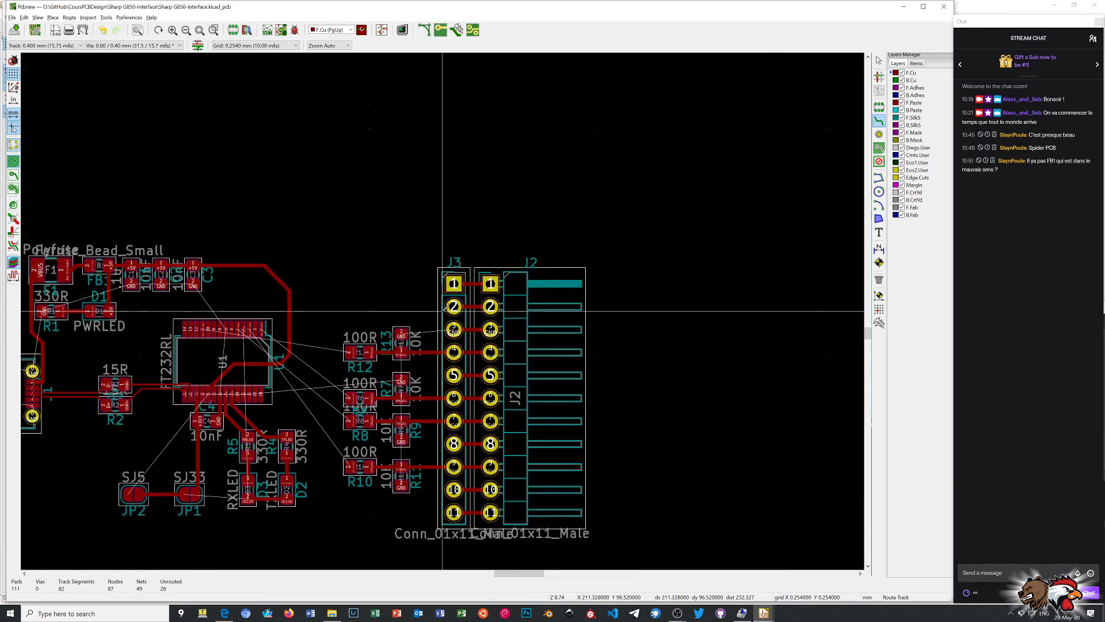
{"action": "scroll", "coordinate": [442, 311], "scroll_direction": "up", "scroll_amount": 4}
{"action": "scroll", "coordinate": [442, 314], "scroll_direction": "down", "scroll_amount": 1}
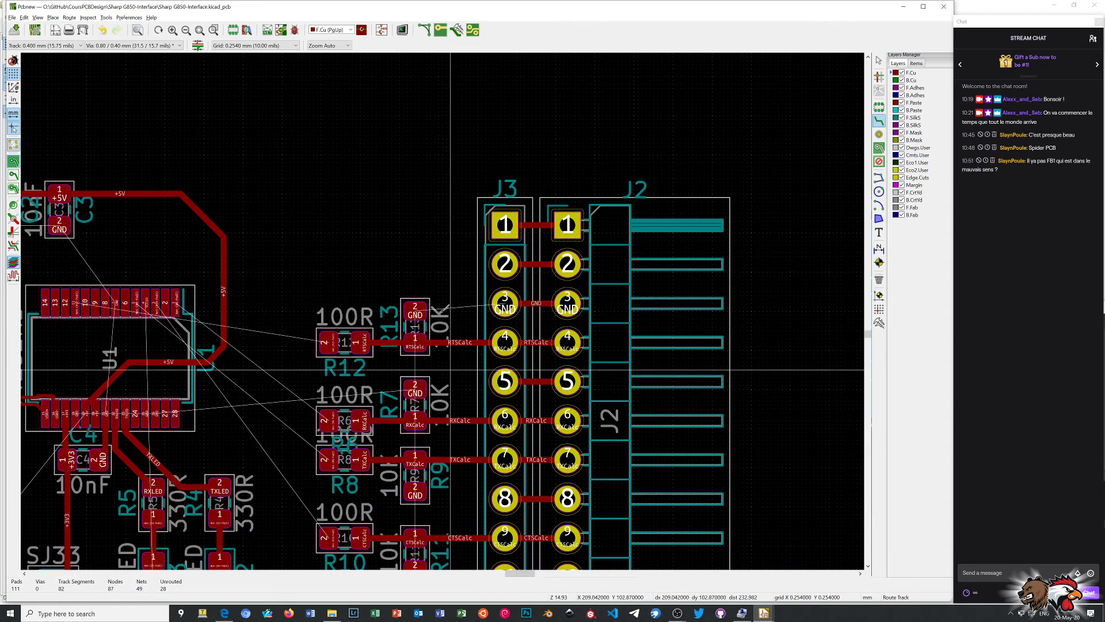
{"action": "scroll", "coordinate": [442, 314], "scroll_direction": "down", "scroll_amount": 1}
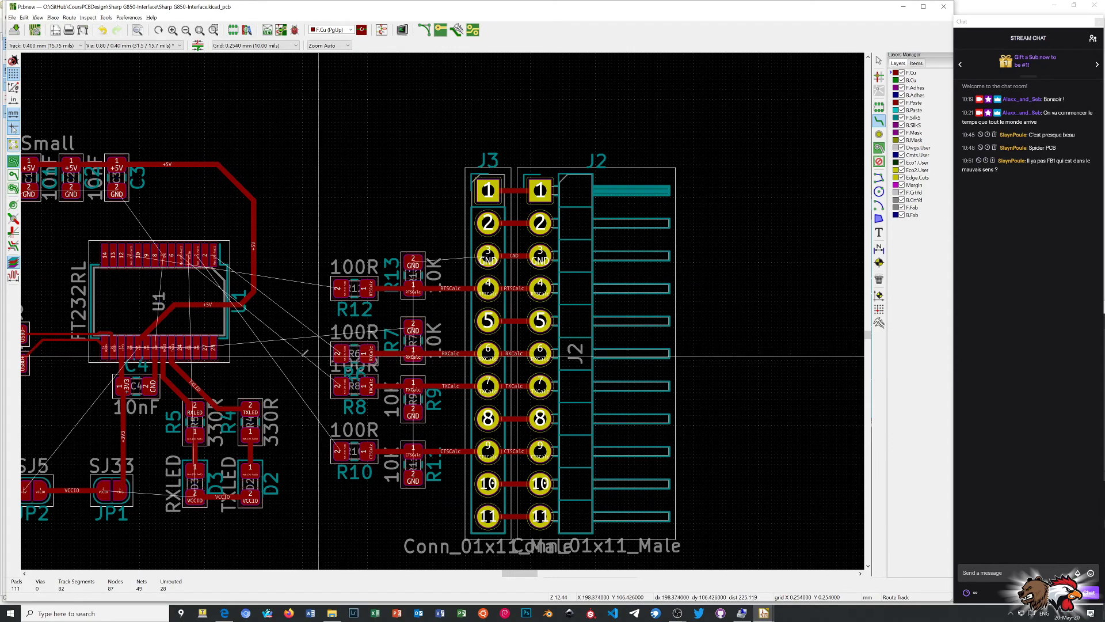
{"action": "scroll", "coordinate": [351, 353], "scroll_direction": "down", "scroll_amount": 1}
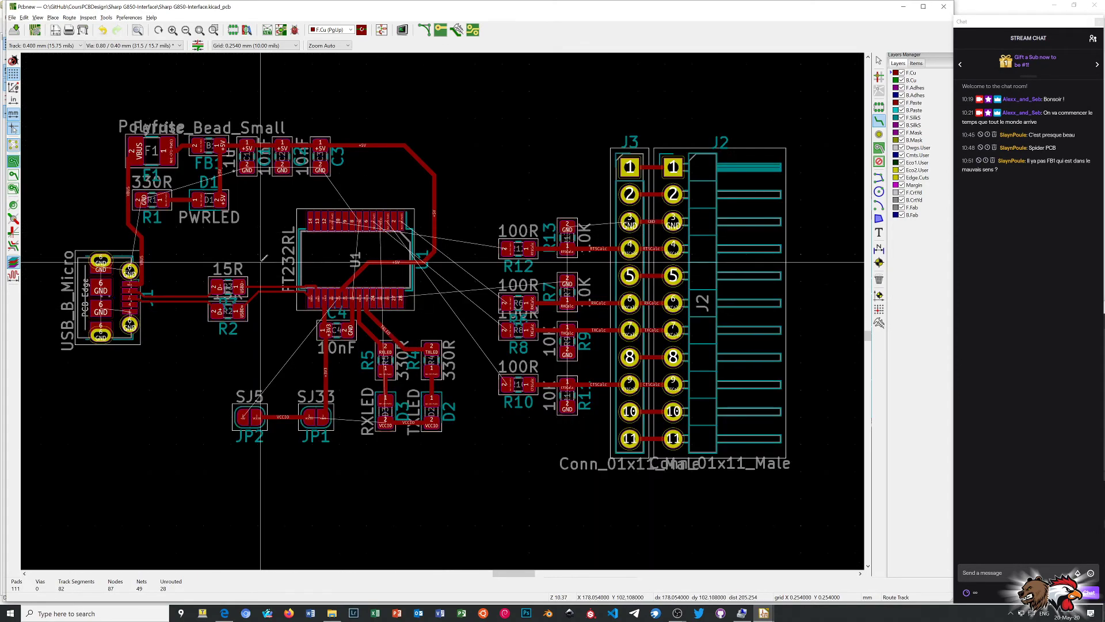
{"action": "scroll", "coordinate": [279, 247], "scroll_direction": "up", "scroll_amount": 1}
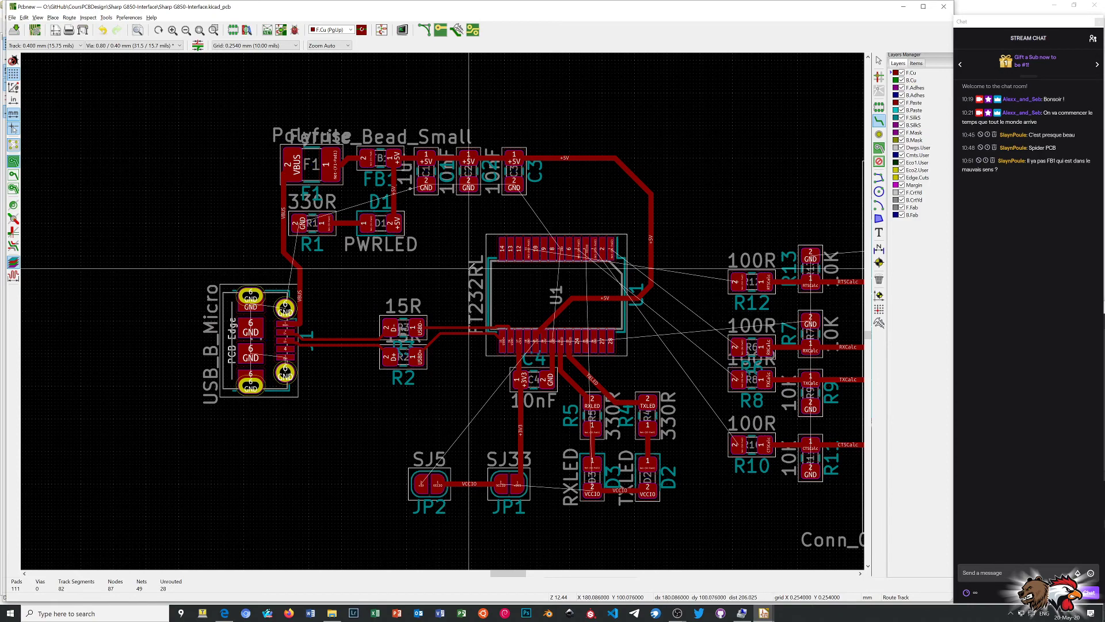
{"action": "scroll", "coordinate": [469, 268], "scroll_direction": "down", "scroll_amount": 1}
{"action": "scroll", "coordinate": [645, 325], "scroll_direction": "up", "scroll_amount": 1}
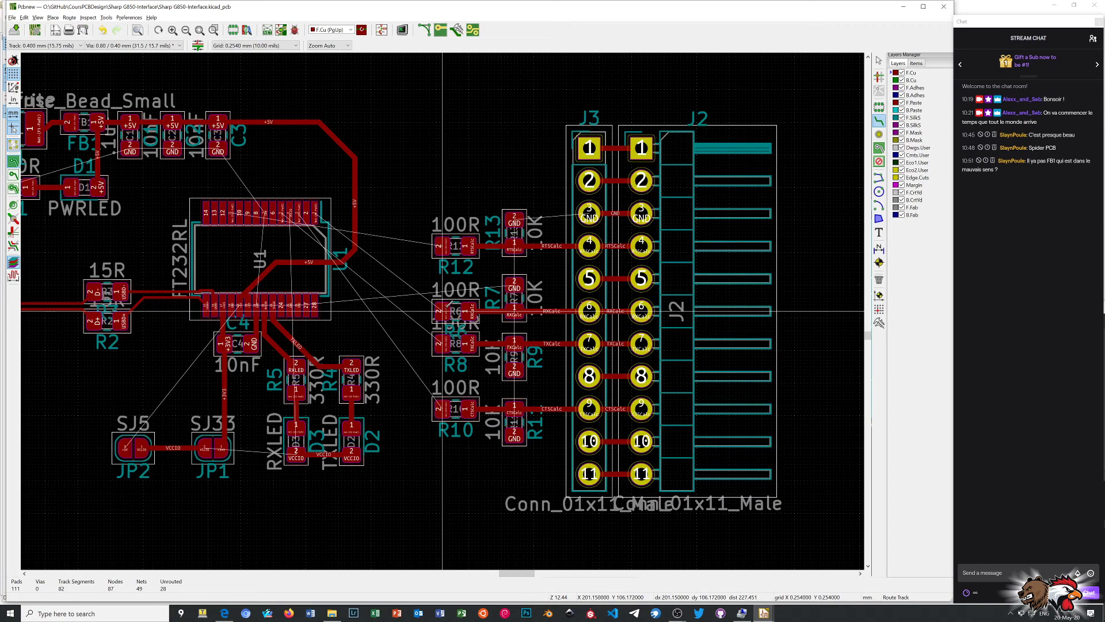
{"action": "scroll", "coordinate": [358, 292], "scroll_direction": "up", "scroll_amount": 1}
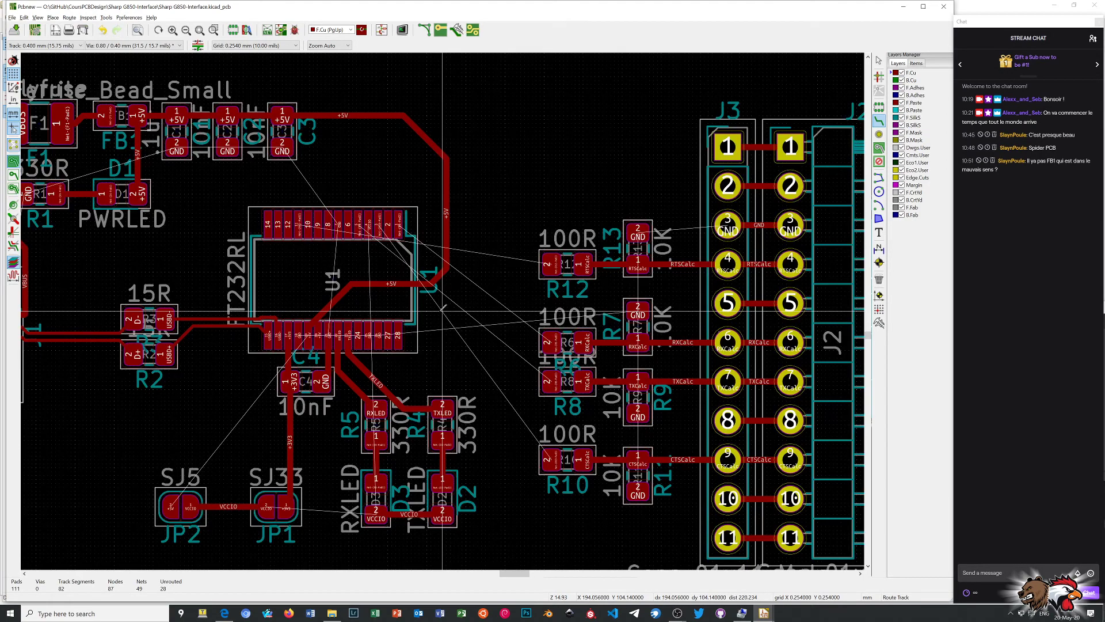
{"action": "scroll", "coordinate": [443, 308], "scroll_direction": "up", "scroll_amount": 1}
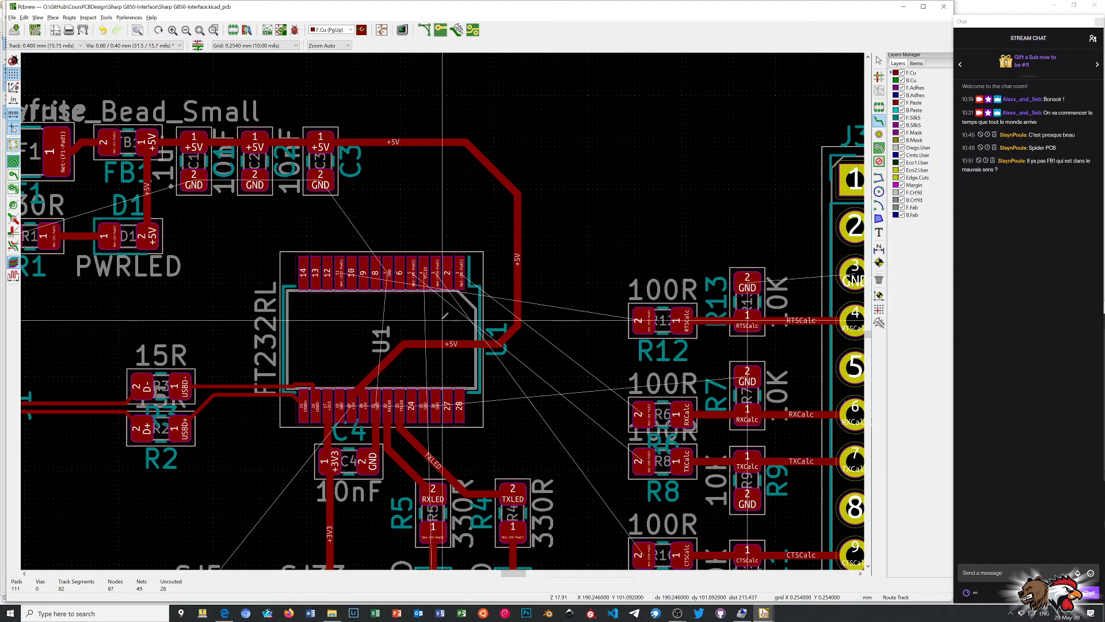
{"action": "scroll", "coordinate": [446, 308], "scroll_direction": "down", "scroll_amount": 2}
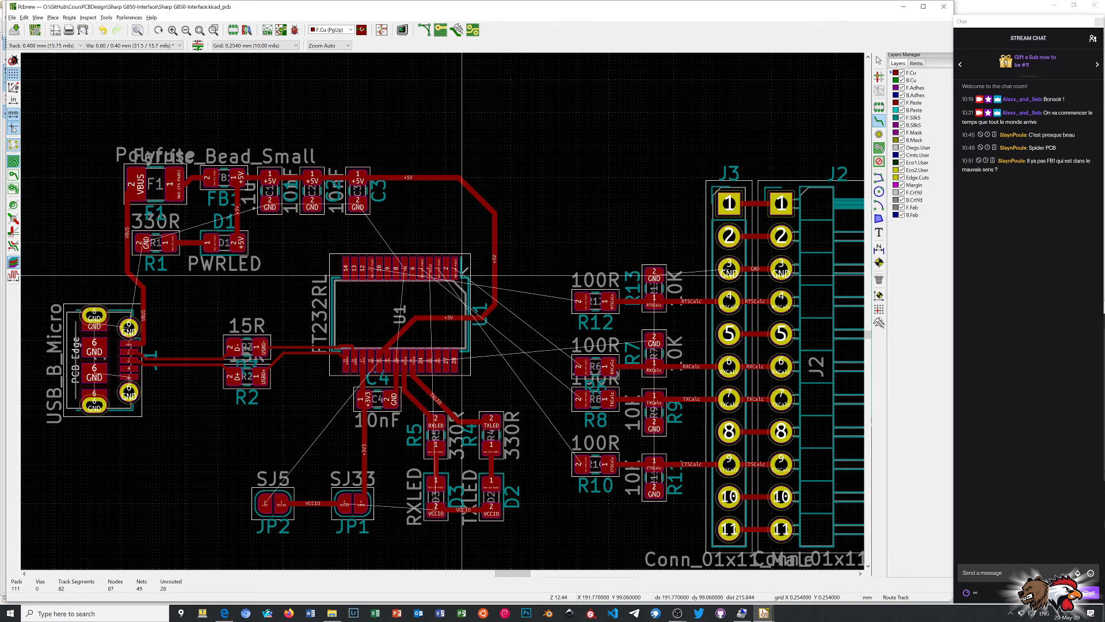
Start a track from U1 pad 11 toward R12, then cancel it
{"action": "scroll", "coordinate": [465, 275], "scroll_direction": "up", "scroll_amount": 3}
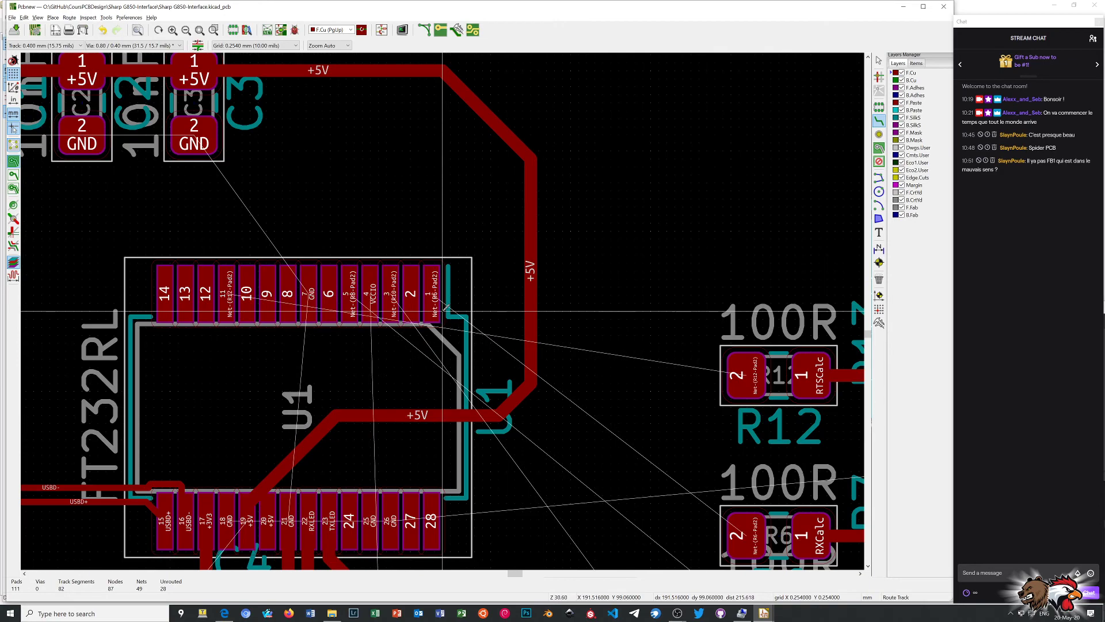
{"action": "scroll", "coordinate": [447, 306], "scroll_direction": "down", "scroll_amount": 1}
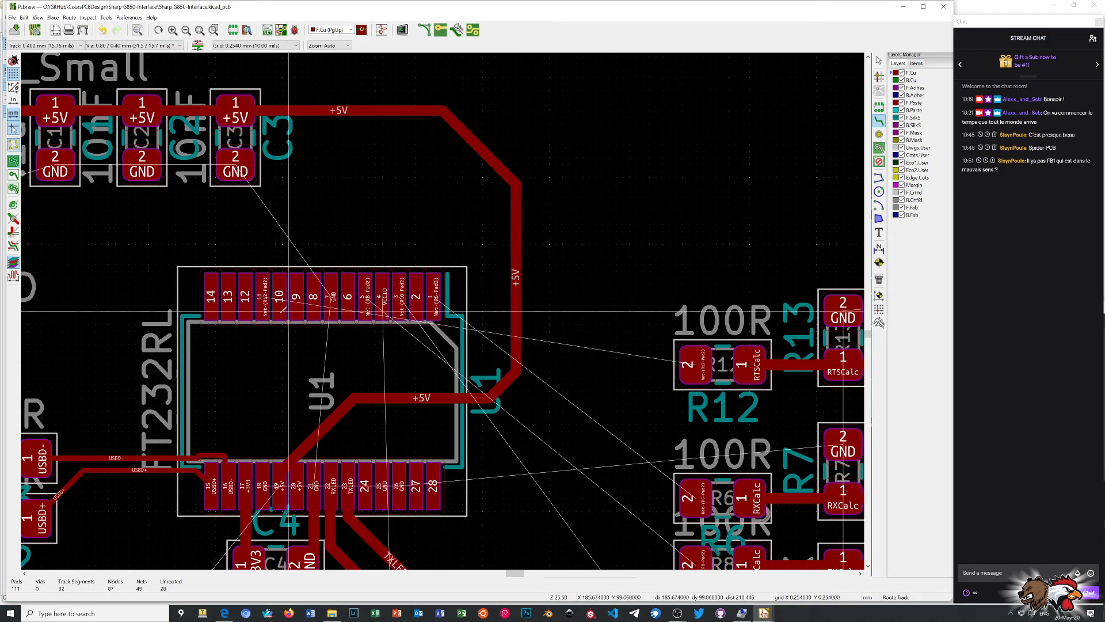
{"action": "left_click", "coordinate": [263, 297]}
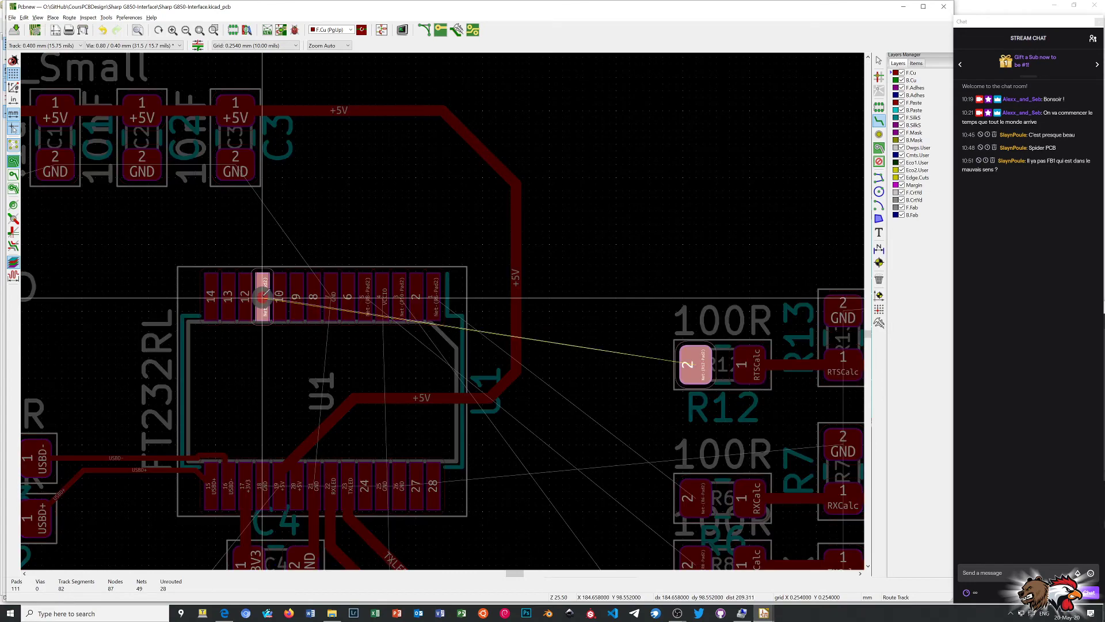
{"action": "right_click", "coordinate": [262, 298]}
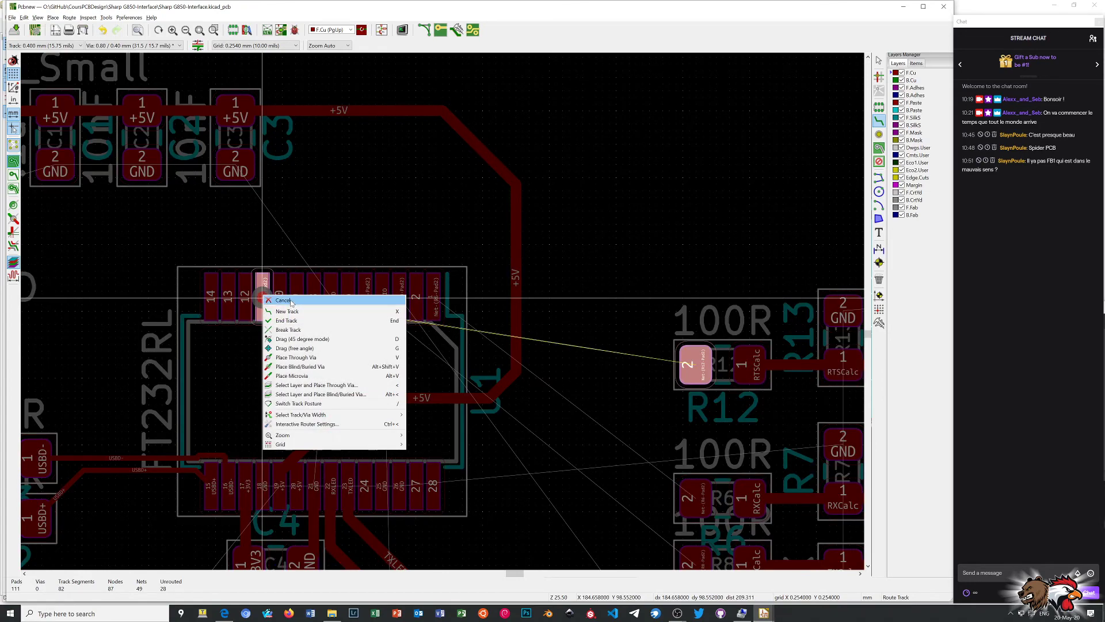
{"action": "left_click", "coordinate": [285, 300]}
Begin a new track from U1 pin 1 heading toward R6
{"action": "scroll", "coordinate": [312, 349], "scroll_direction": "down", "scroll_amount": 1}
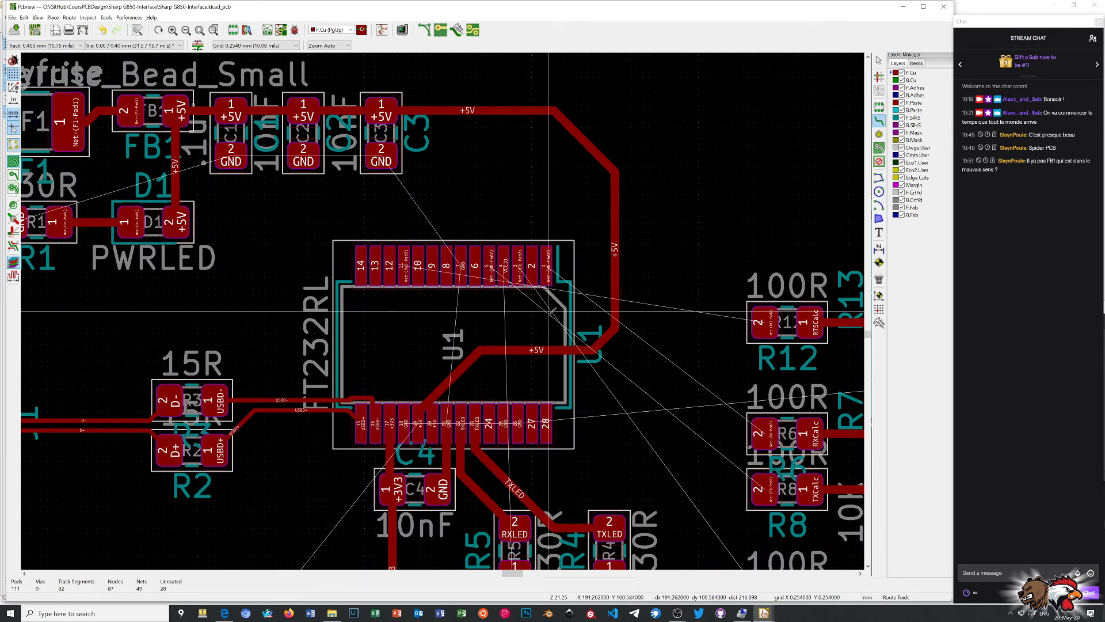
{"action": "scroll", "coordinate": [448, 307], "scroll_direction": "down", "scroll_amount": 1}
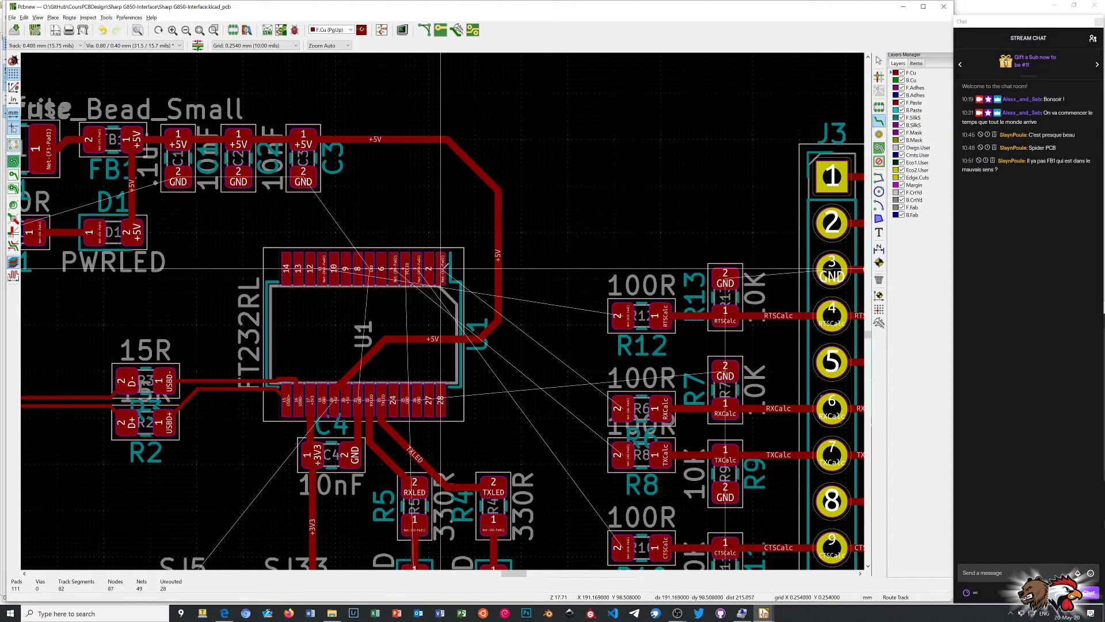
{"action": "left_click", "coordinate": [441, 268]}
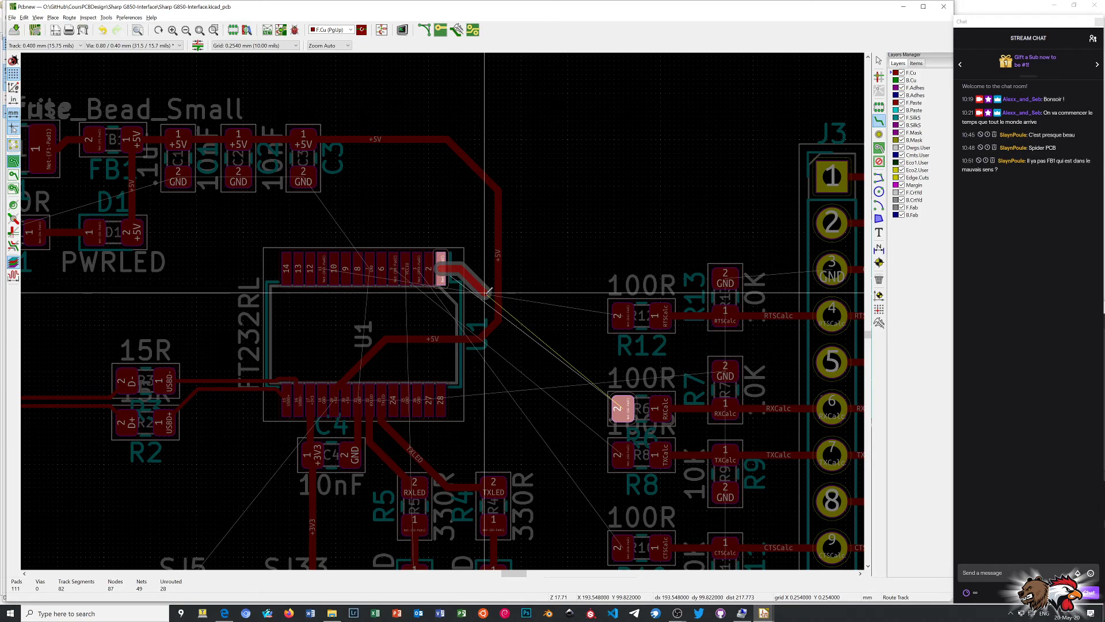
Carry U1 pin 1's track through two vias and a short B.Cu stretch to R6 pad 2
{"action": "key", "text": "v"}
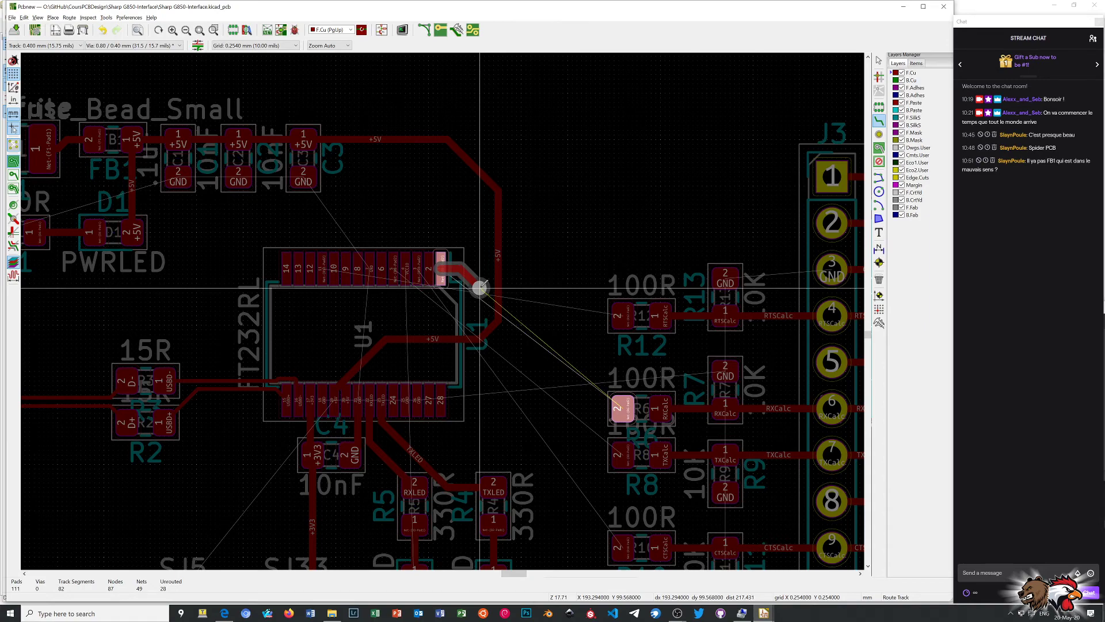
{"action": "left_click", "coordinate": [481, 287]}
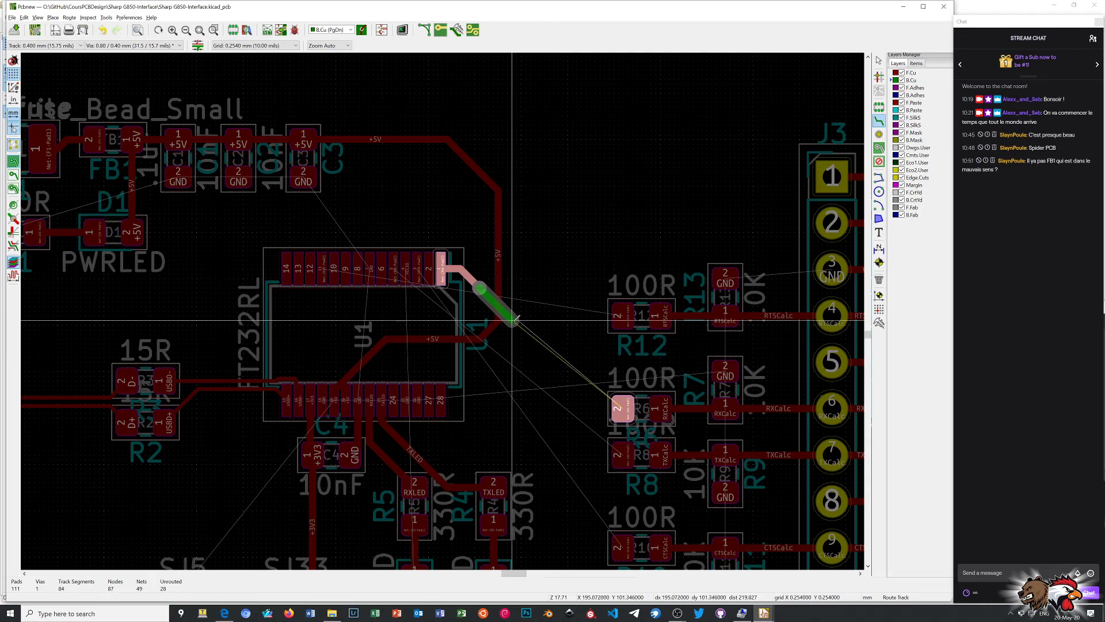
{"action": "key", "text": "v"}
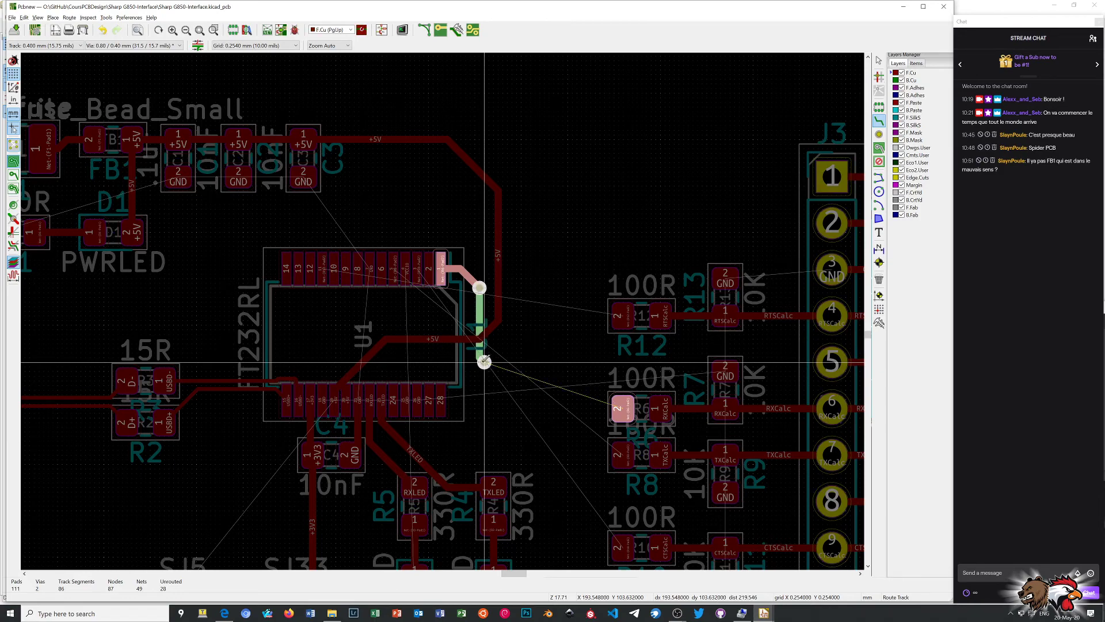
{"action": "left_click", "coordinate": [484, 361]}
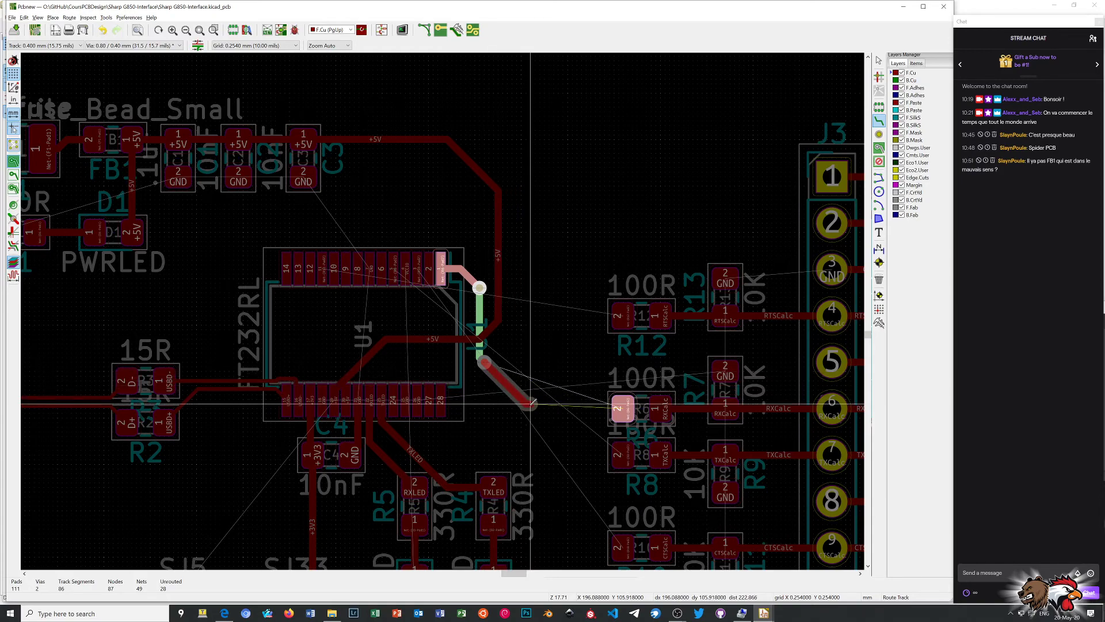
{"action": "left_click", "coordinate": [531, 406]}
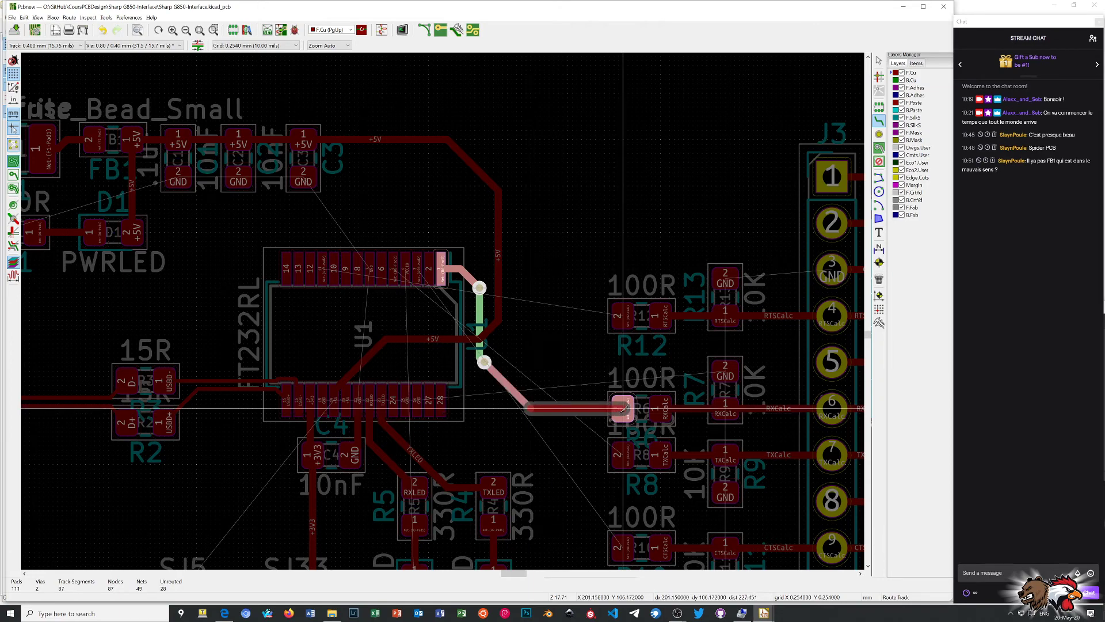
{"action": "left_click", "coordinate": [624, 407]}
Start a track at the U1 pad and drop a via to B.Cu to pass the +5V track
{"action": "scroll", "coordinate": [564, 403], "scroll_direction": "down", "scroll_amount": 1}
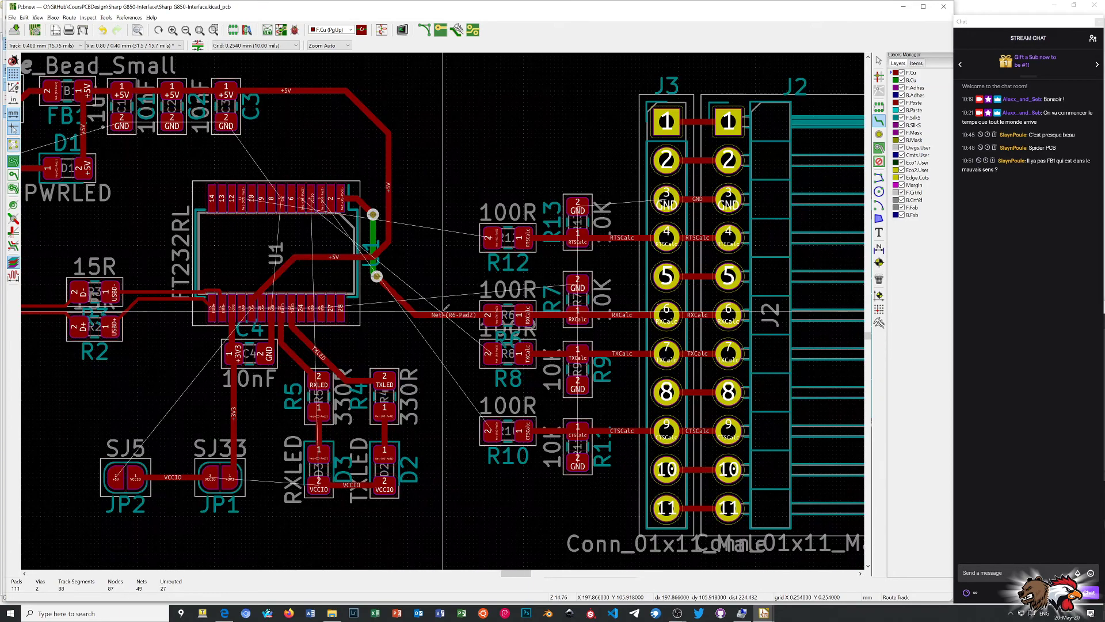
{"action": "scroll", "coordinate": [444, 310], "scroll_direction": "up", "scroll_amount": 1}
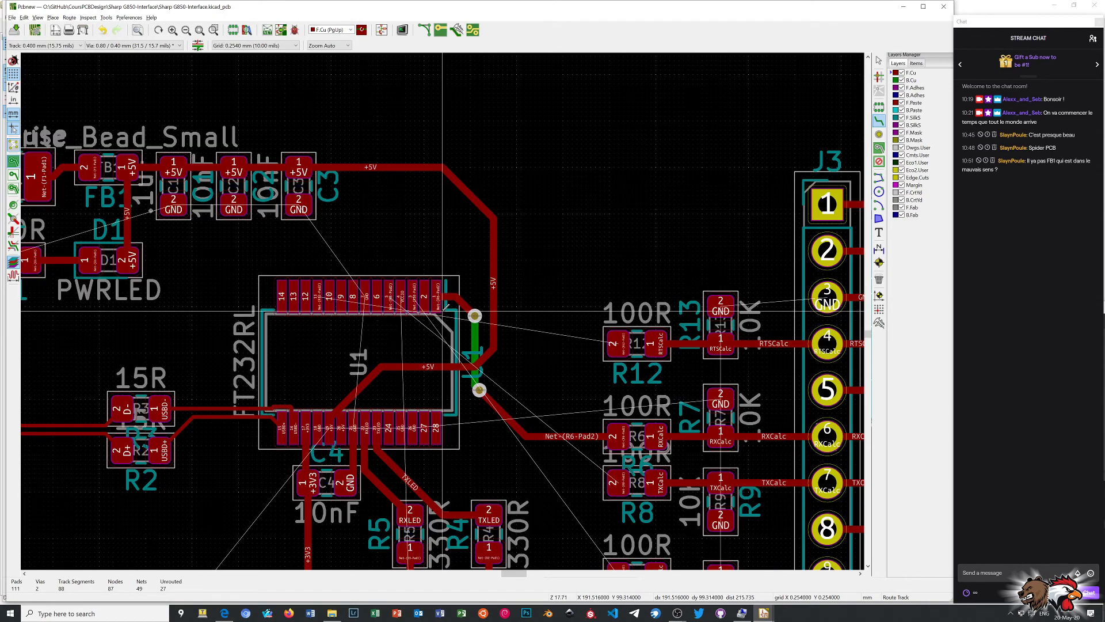
{"action": "scroll", "coordinate": [444, 309], "scroll_direction": "up", "scroll_amount": 1}
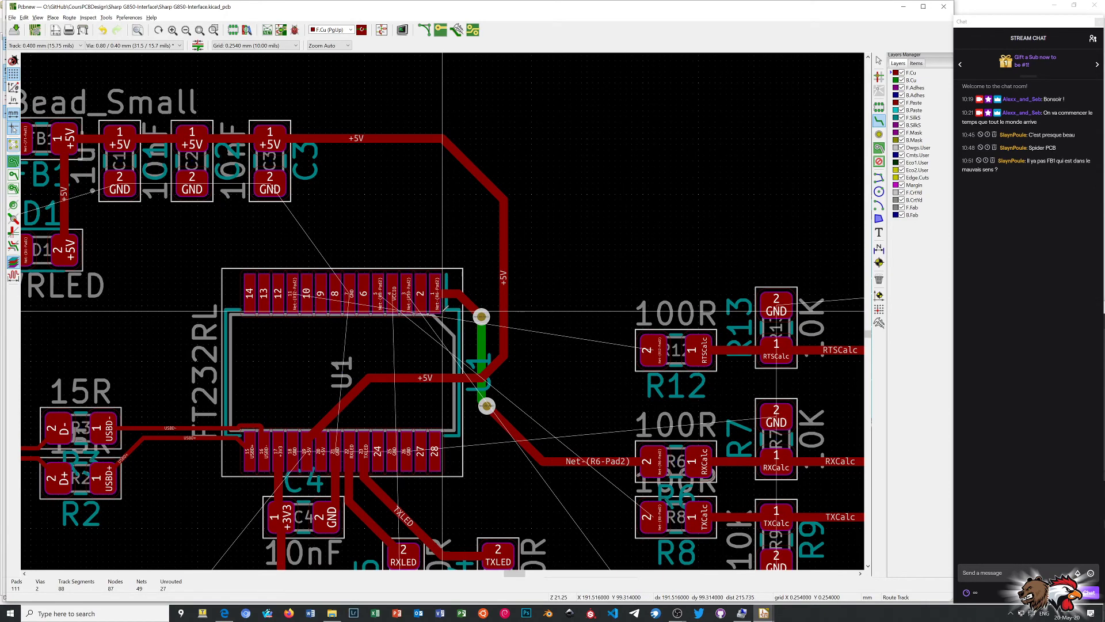
{"action": "left_click", "coordinate": [407, 293]}
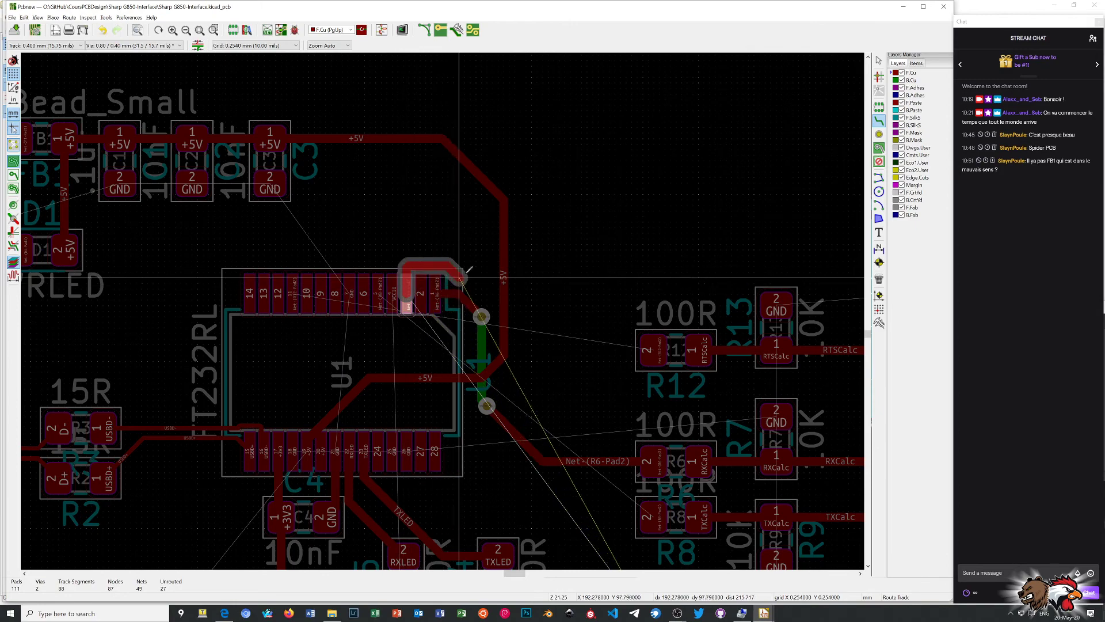
{"action": "scroll", "coordinate": [576, 454], "scroll_direction": "down", "scroll_amount": 2, "text": "shift"}
{"action": "scroll", "coordinate": [593, 467], "scroll_direction": "down", "scroll_amount": 2, "text": "shift"}
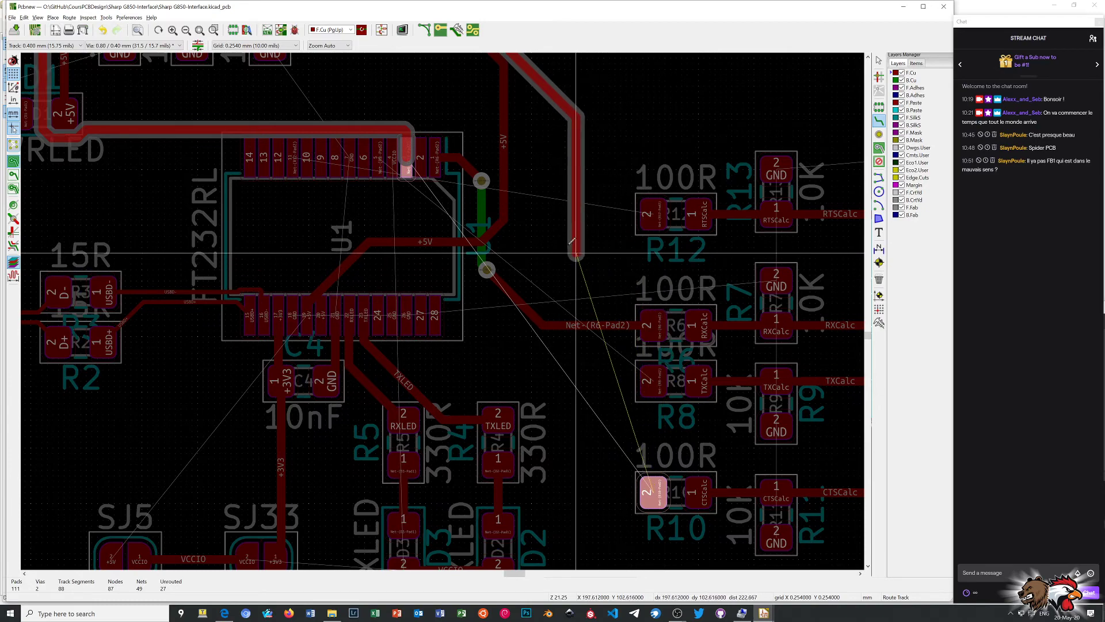
{"action": "scroll", "coordinate": [515, 115], "scroll_direction": "up", "scroll_amount": 1, "text": "shift"}
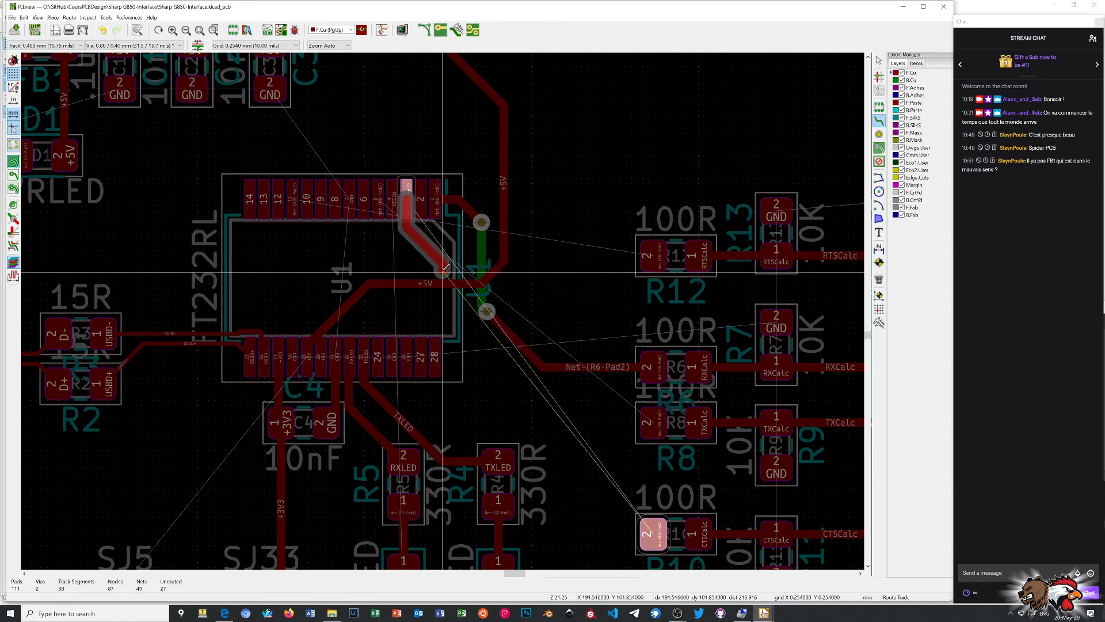
{"action": "key", "text": "v"}
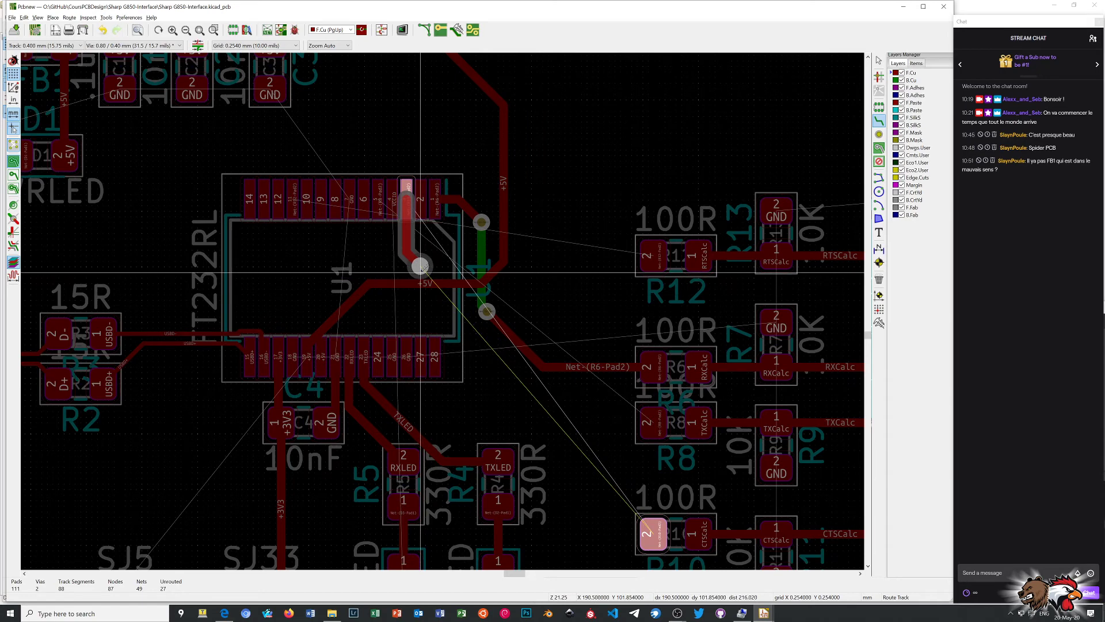
{"action": "left_click", "coordinate": [421, 266]}
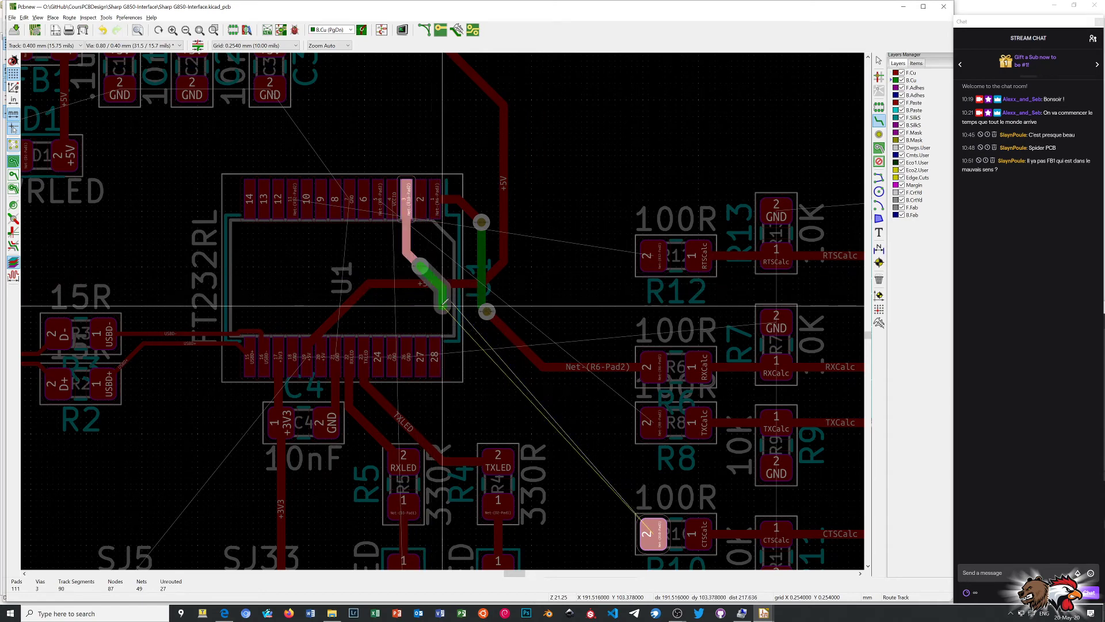
Add a second via back to front copper and finish the track on R10 pad 2
{"action": "key", "text": "v"}
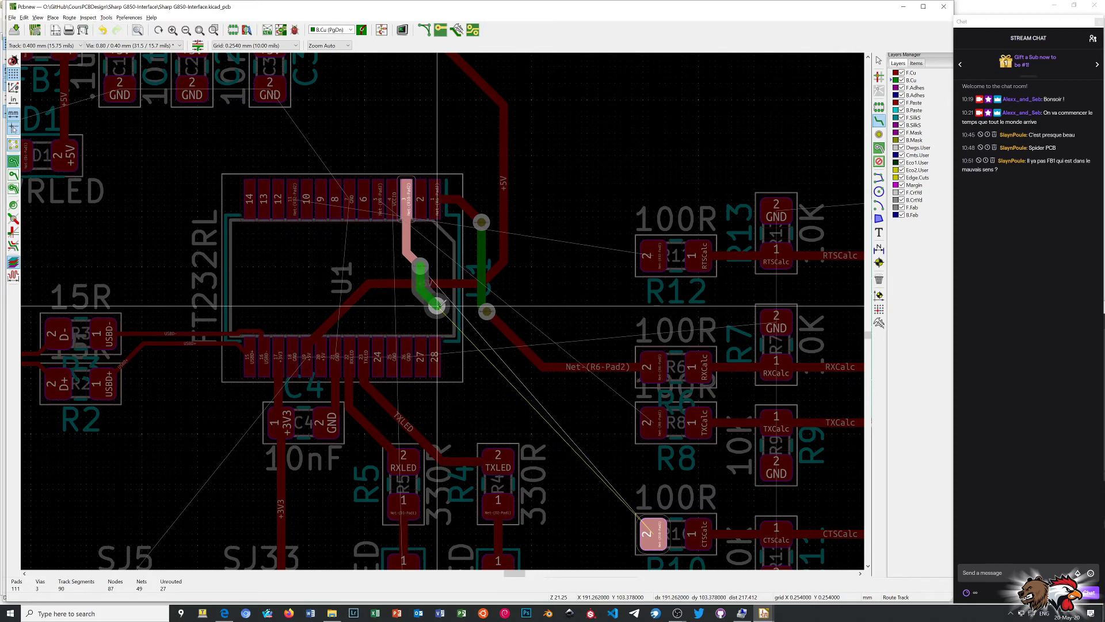
{"action": "left_click", "coordinate": [437, 306]}
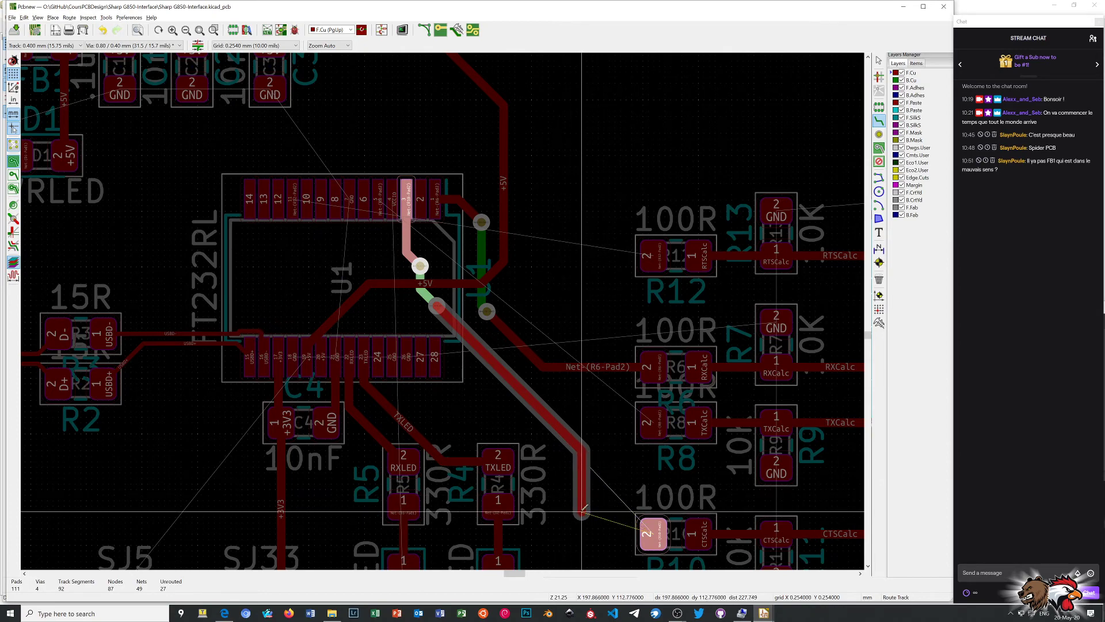
{"action": "scroll", "coordinate": [583, 511], "scroll_direction": "down", "scroll_amount": 1, "text": "shift"}
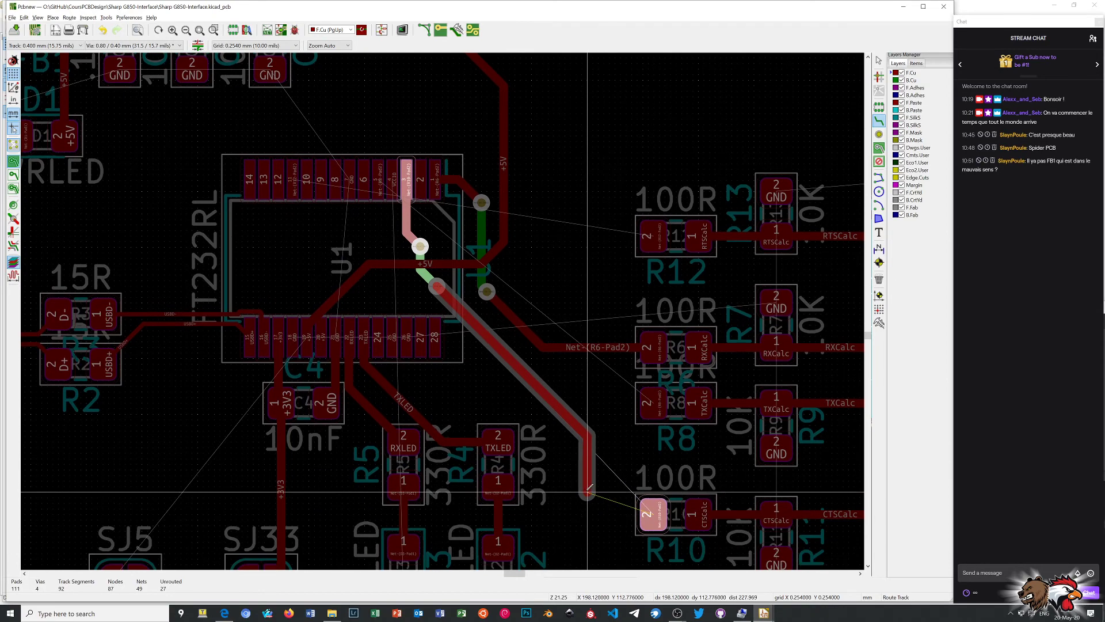
{"action": "left_click", "coordinate": [588, 478]}
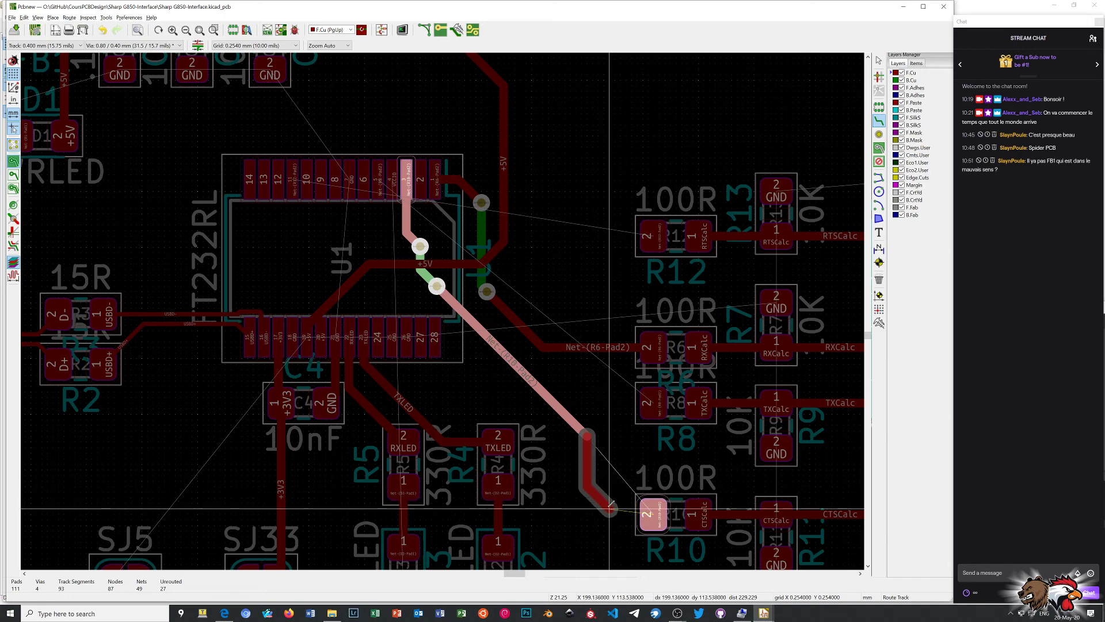
{"action": "left_click", "coordinate": [650, 513]}
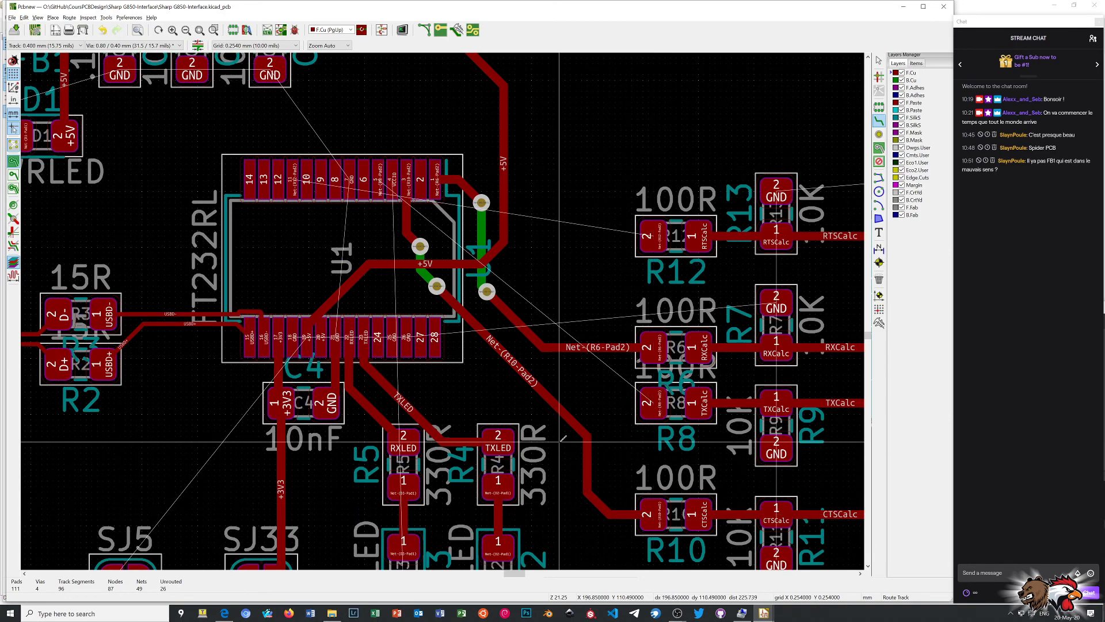
{"action": "scroll", "coordinate": [562, 439], "scroll_direction": "up", "scroll_amount": 1}
{"action": "scroll", "coordinate": [446, 308], "scroll_direction": "up", "scroll_amount": 1}
{"action": "scroll", "coordinate": [446, 308], "scroll_direction": "down", "scroll_amount": 1}
{"action": "scroll", "coordinate": [429, 282], "scroll_direction": "down", "scroll_amount": 1}
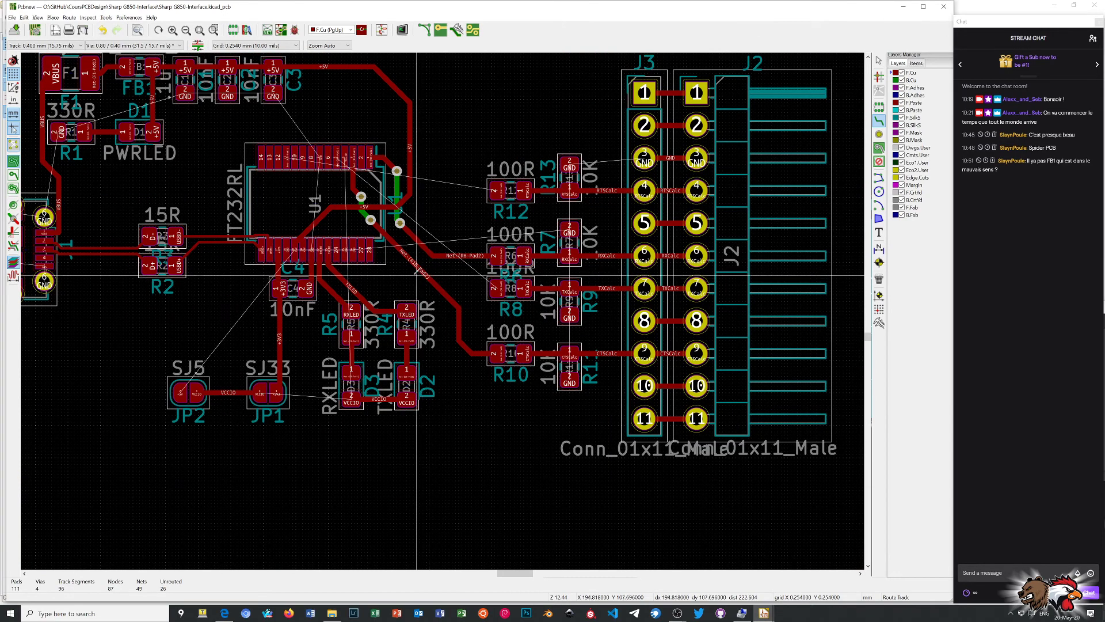
Start the R8 net track at the FT232RL pin and place a first via onto back copper
{"action": "scroll", "coordinate": [445, 310], "scroll_direction": "up", "scroll_amount": 1}
{"action": "scroll", "coordinate": [447, 307], "scroll_direction": "up", "scroll_amount": 1}
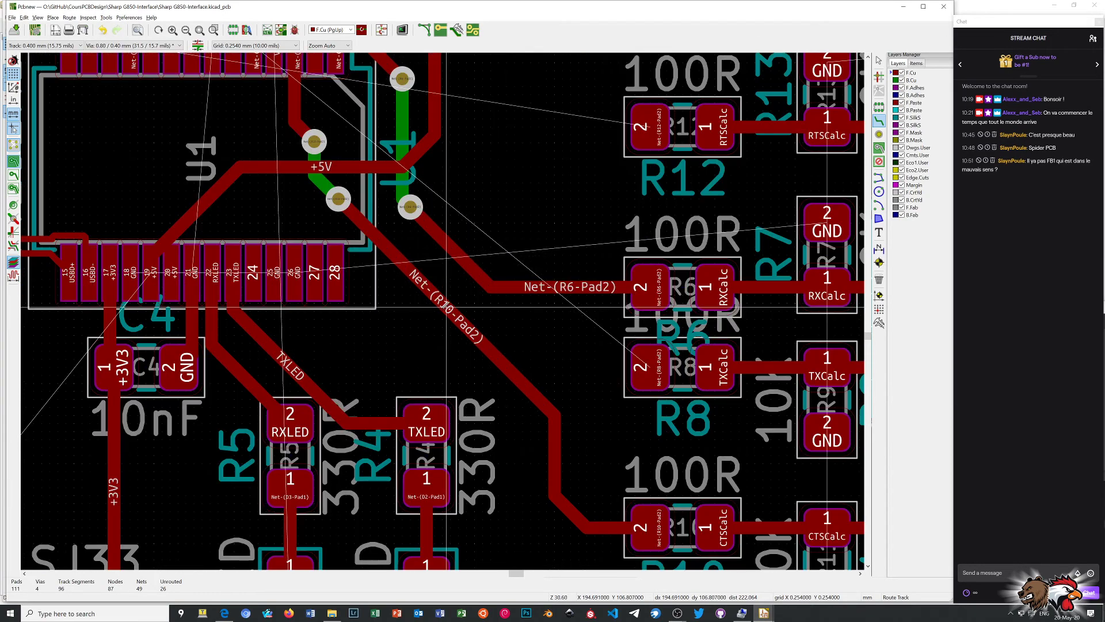
{"action": "scroll", "coordinate": [447, 307], "scroll_direction": "down", "scroll_amount": 1}
{"action": "scroll", "coordinate": [447, 307], "scroll_direction": "down", "scroll_amount": 1}
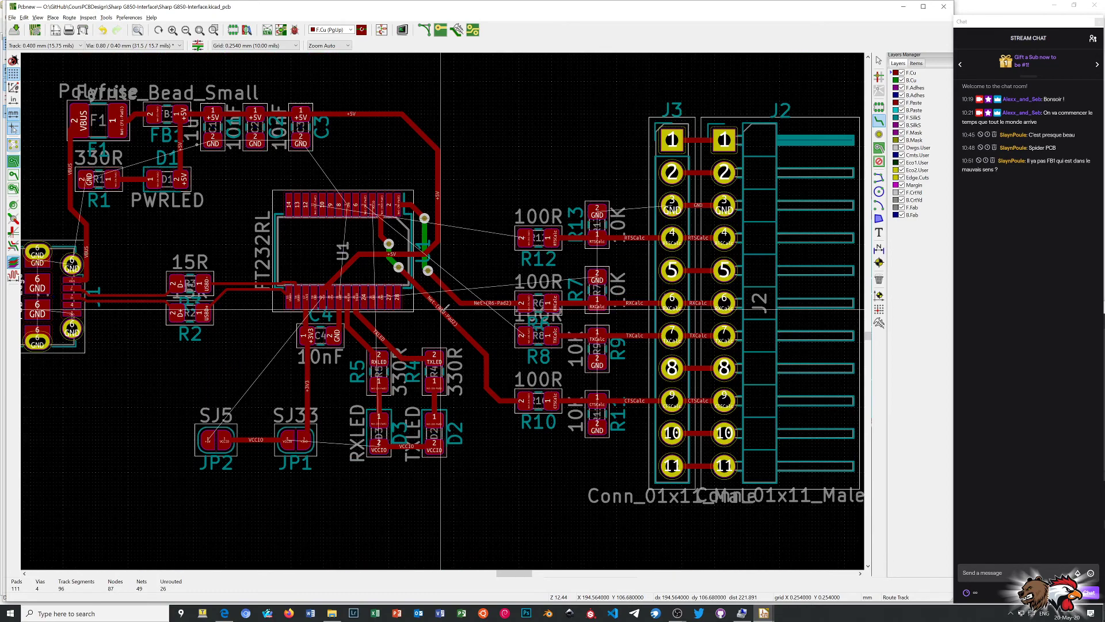
{"action": "left_click", "coordinate": [364, 205]}
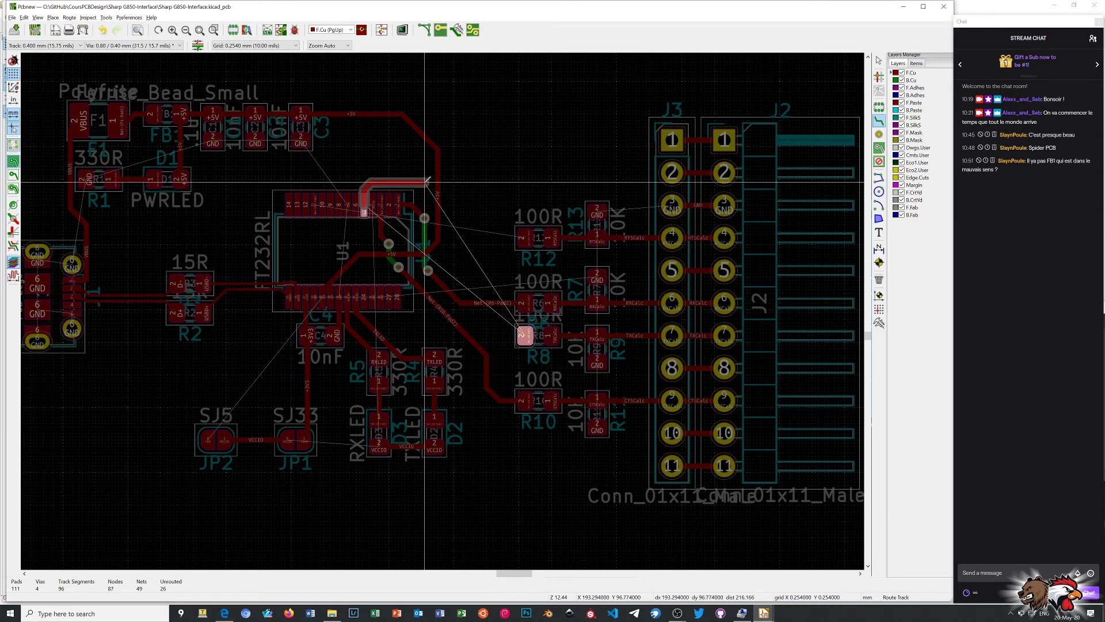
{"action": "key", "text": "v"}
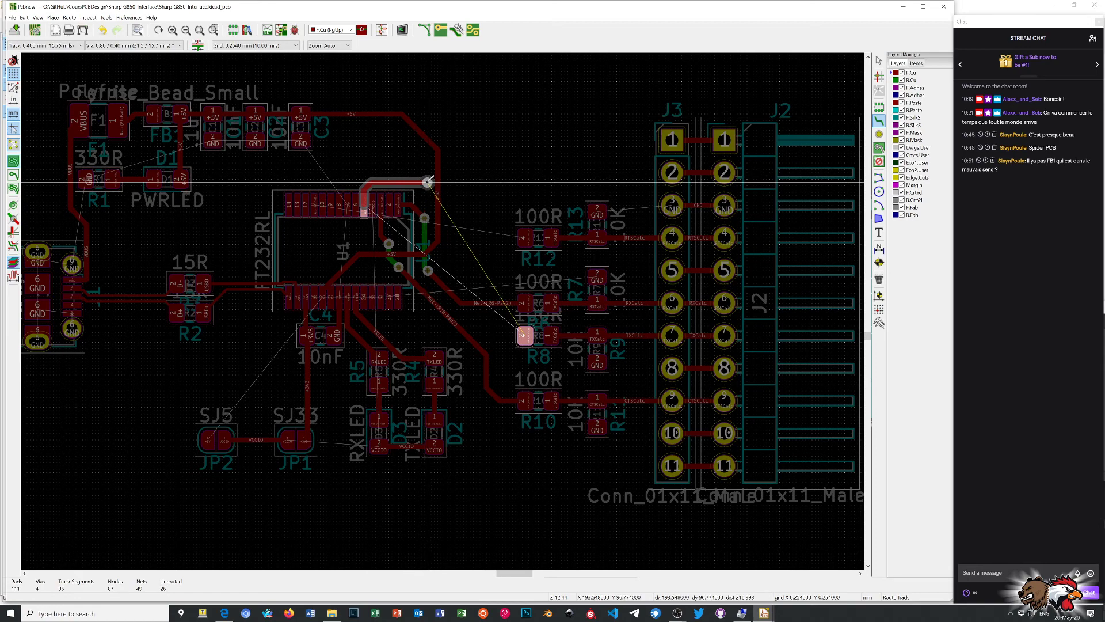
{"action": "scroll", "coordinate": [427, 182], "scroll_direction": "up", "scroll_amount": 1}
{"action": "scroll", "coordinate": [443, 311], "scroll_direction": "up", "scroll_amount": 1}
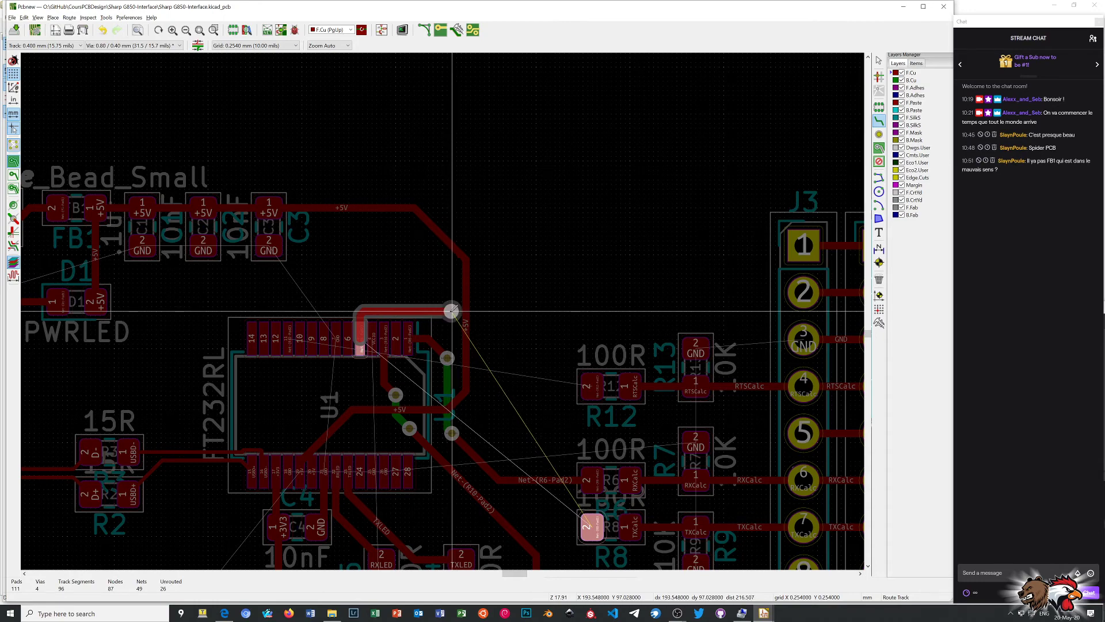
{"action": "left_click", "coordinate": [452, 311]}
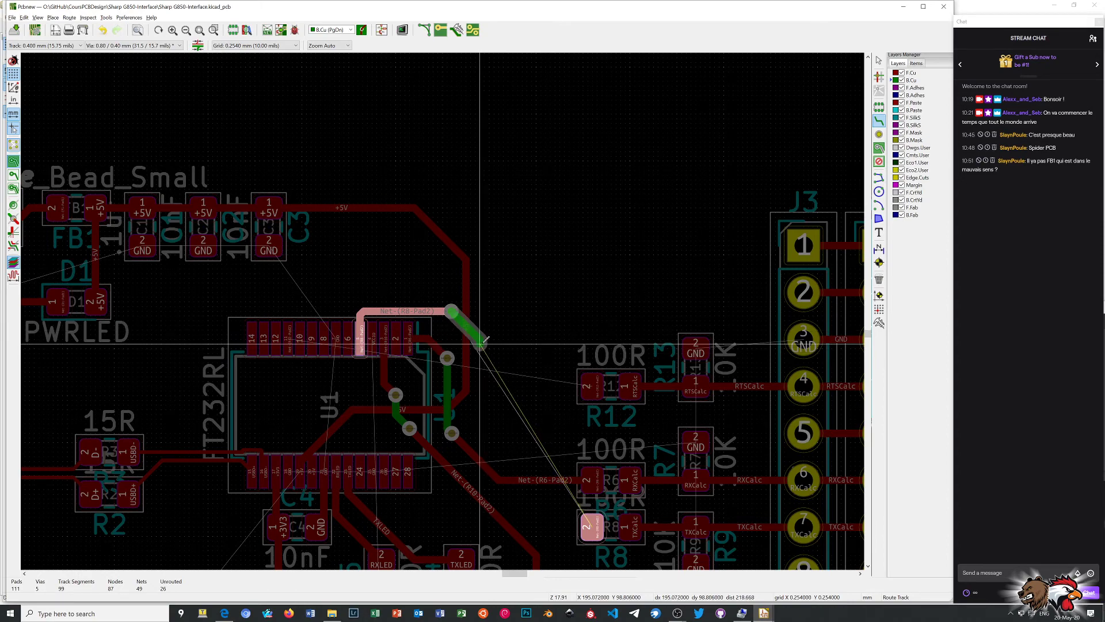
Continue with three more vias alternating front and back copper, ending on R8 pad 2
{"action": "key", "text": "v"}
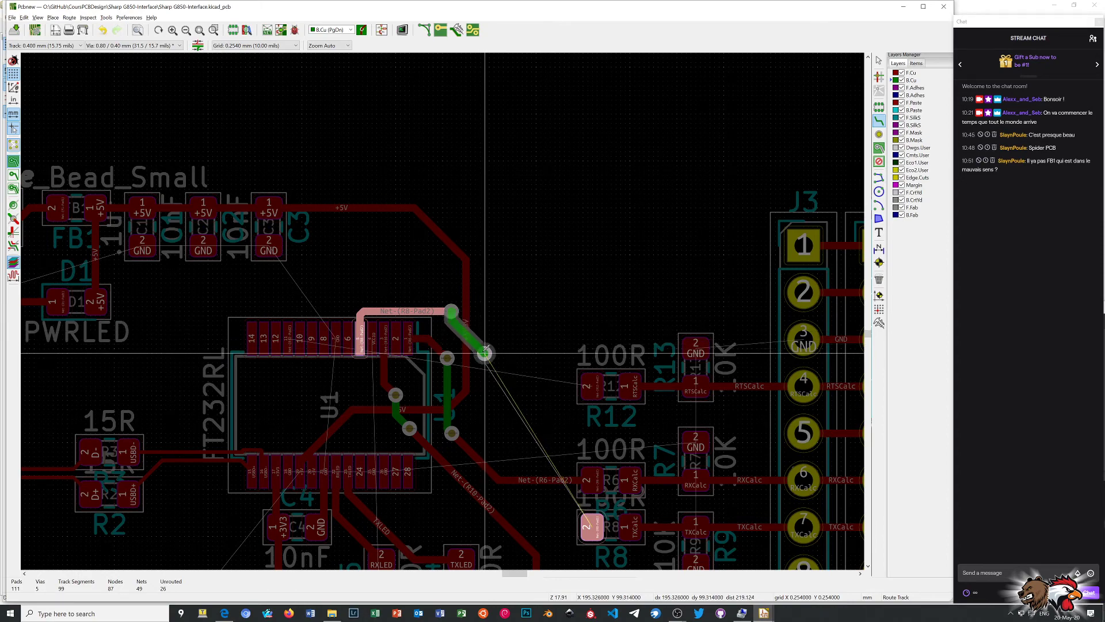
{"action": "left_click", "coordinate": [484, 344]}
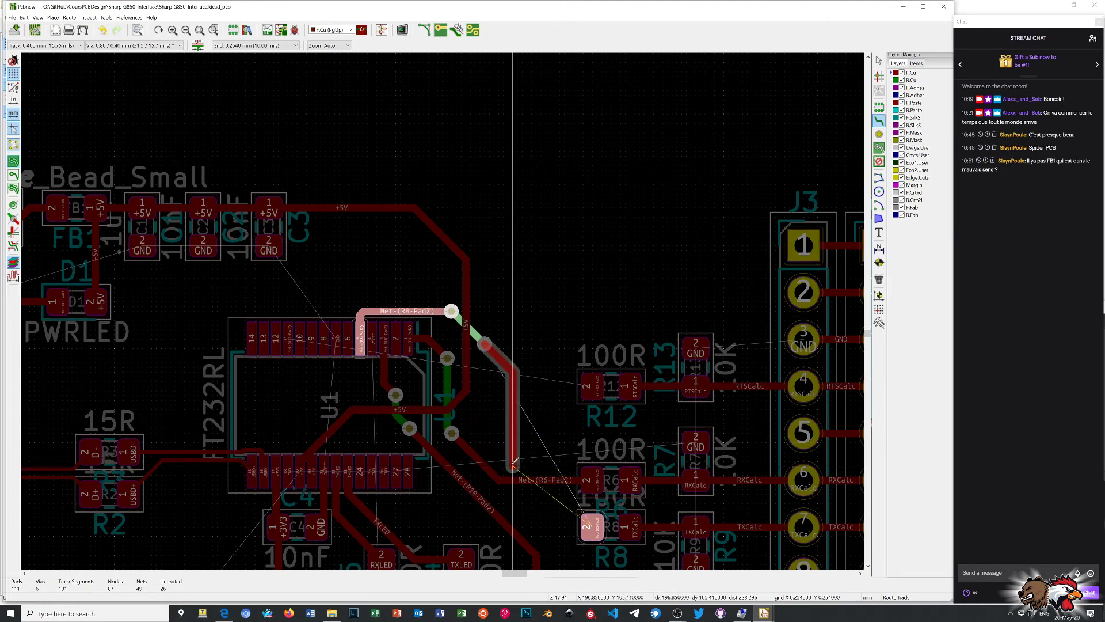
{"action": "key", "text": "v"}
{"action": "left_click", "coordinate": [513, 464]}
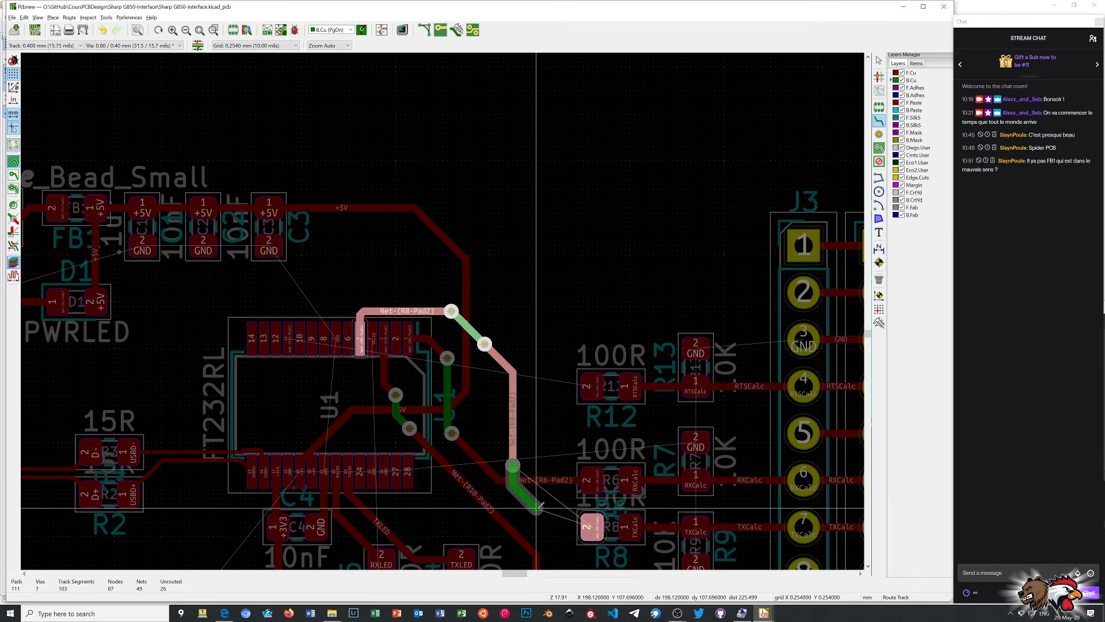
{"action": "scroll", "coordinate": [540, 505], "scroll_direction": "down", "scroll_amount": 1, "text": "shift"}
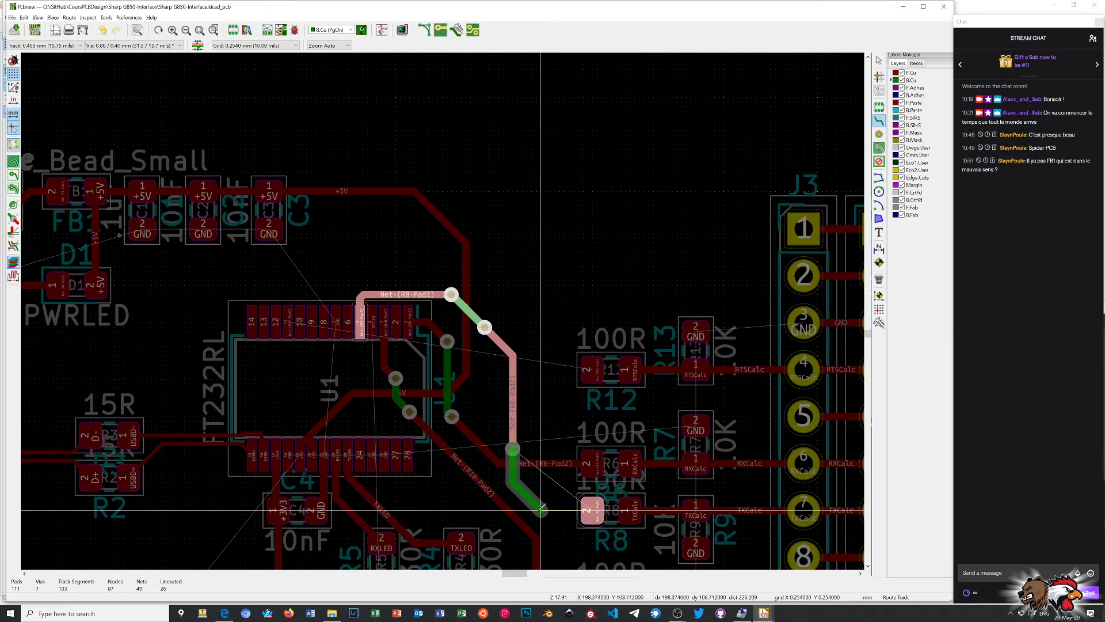
{"action": "key", "text": "v"}
{"action": "left_click", "coordinate": [541, 510]}
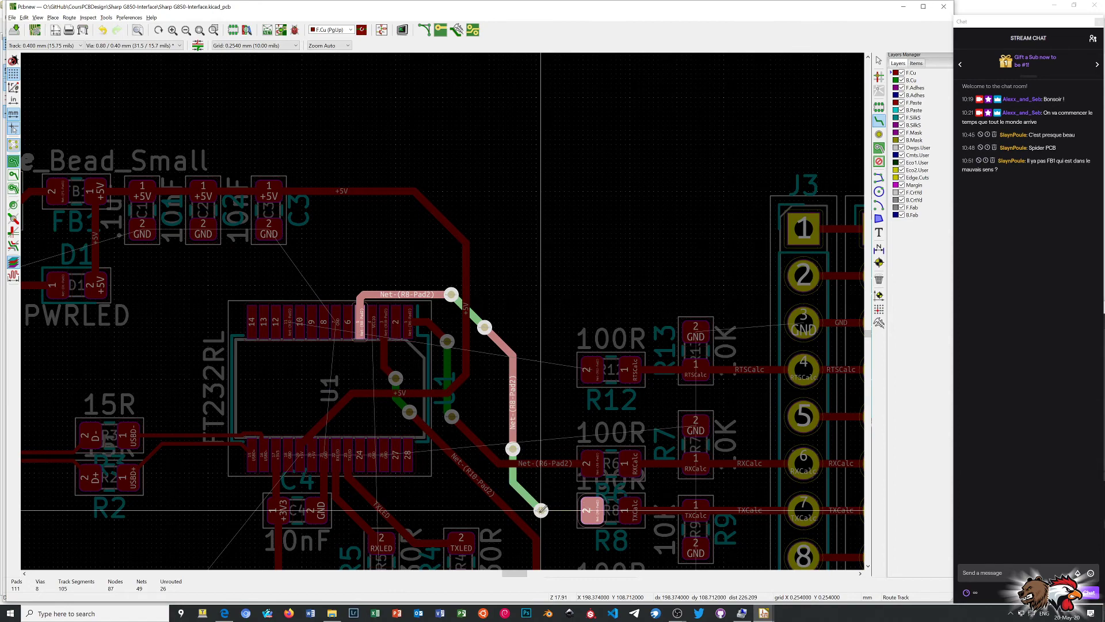
{"action": "left_click", "coordinate": [587, 510]}
{"action": "scroll", "coordinate": [532, 490], "scroll_direction": "down", "scroll_amount": 5}
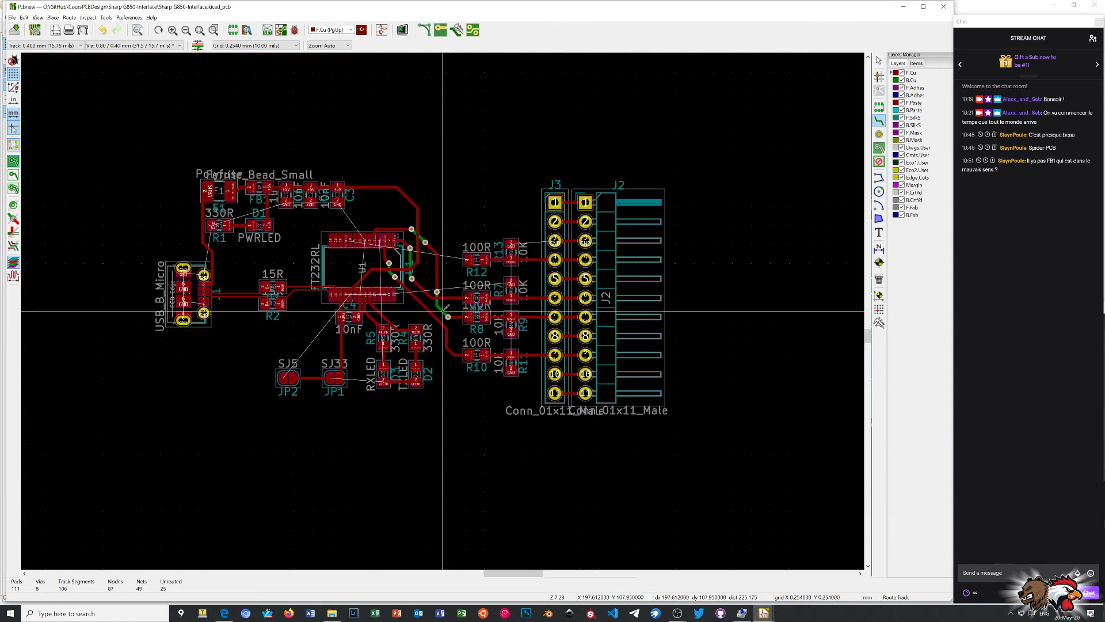
{"action": "scroll", "coordinate": [506, 308], "scroll_direction": "up", "scroll_amount": 4}
{"action": "scroll", "coordinate": [436, 143], "scroll_direction": "up", "scroll_amount": 1}
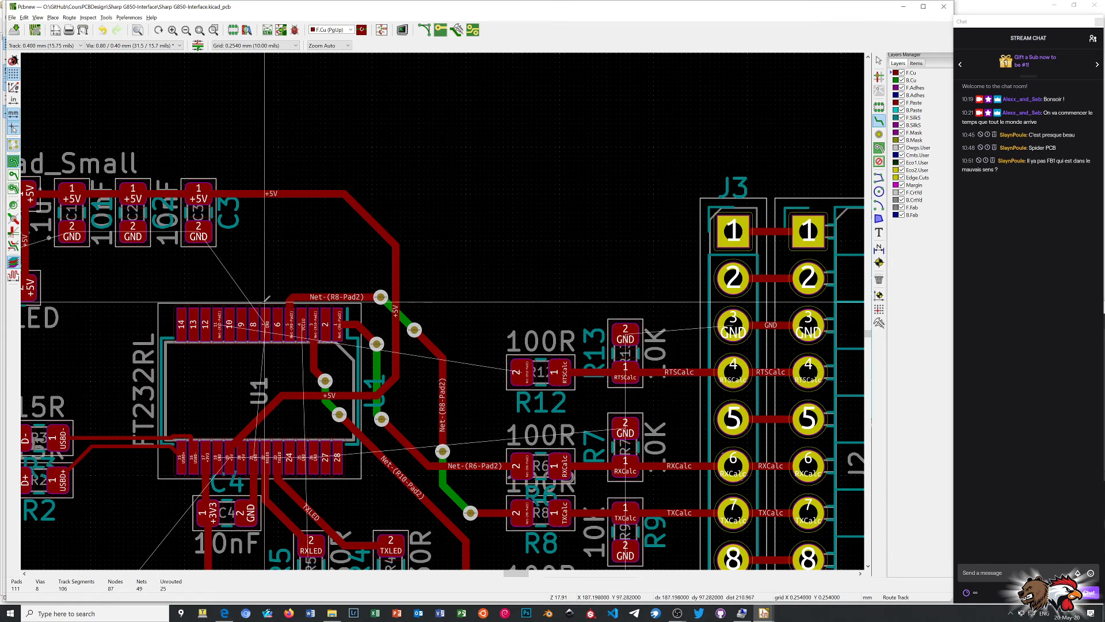
Route the FT232RL pin to R12 pad 2, hopping to B.Cu and back with two vias
{"action": "left_click", "coordinate": [217, 324]}
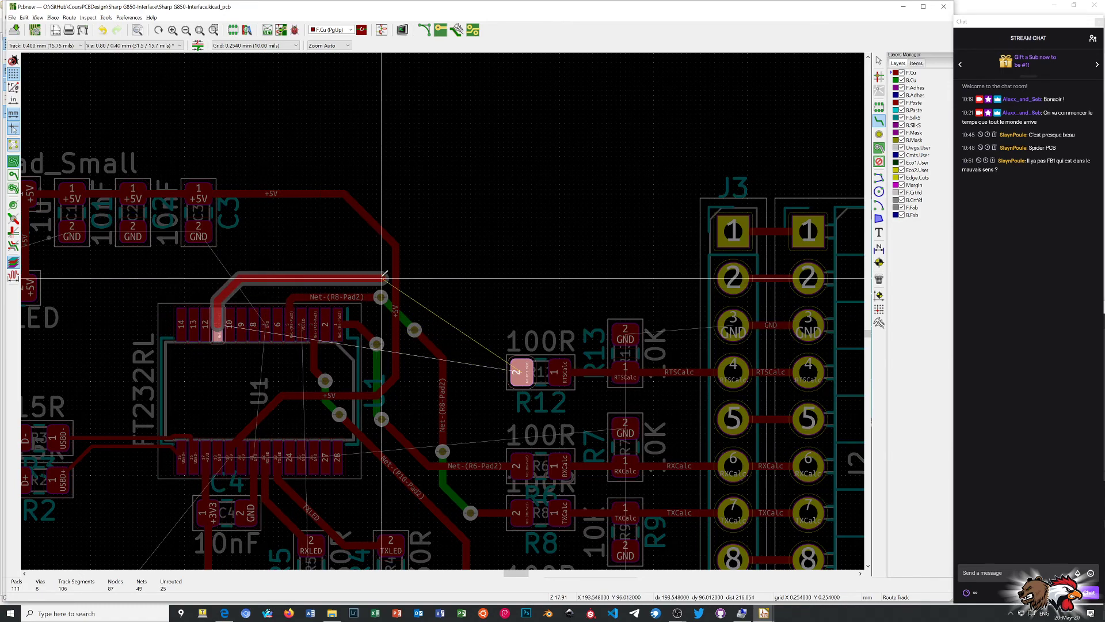
{"action": "key", "text": "v"}
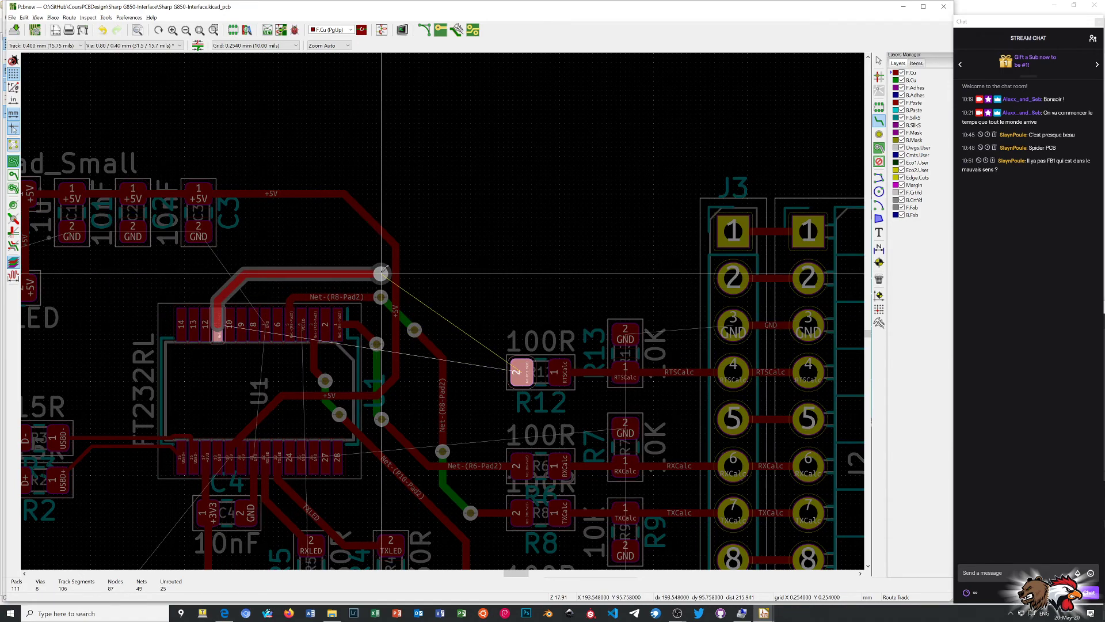
{"action": "left_click", "coordinate": [382, 273]}
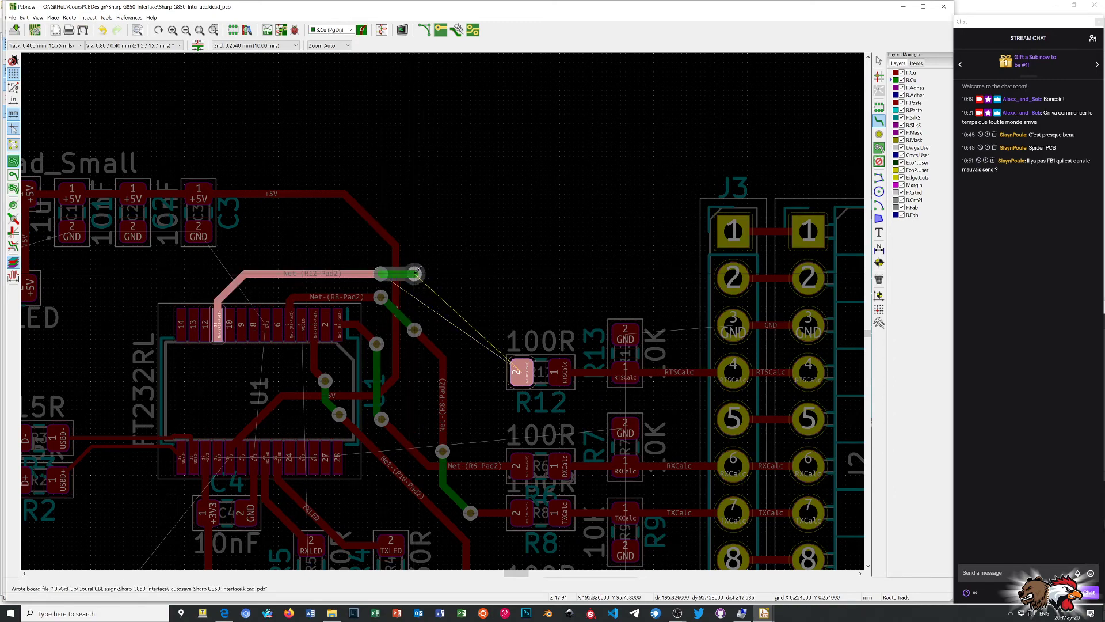
{"action": "key", "text": "v"}
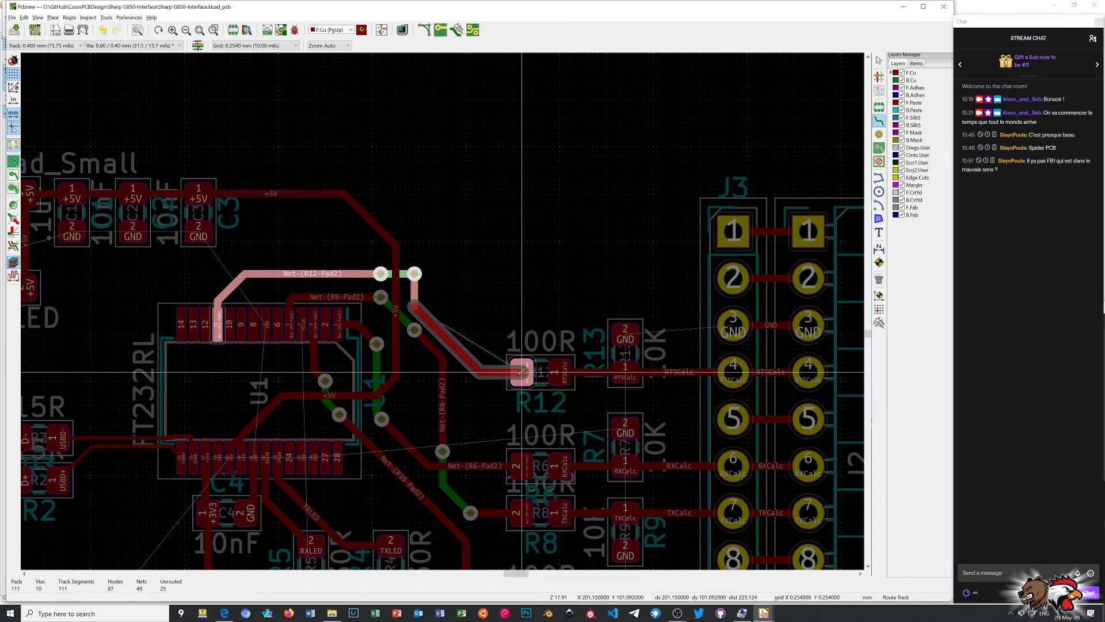
{"action": "left_click", "coordinate": [518, 377]}
{"action": "scroll", "coordinate": [477, 372], "scroll_direction": "up", "scroll_amount": 1}
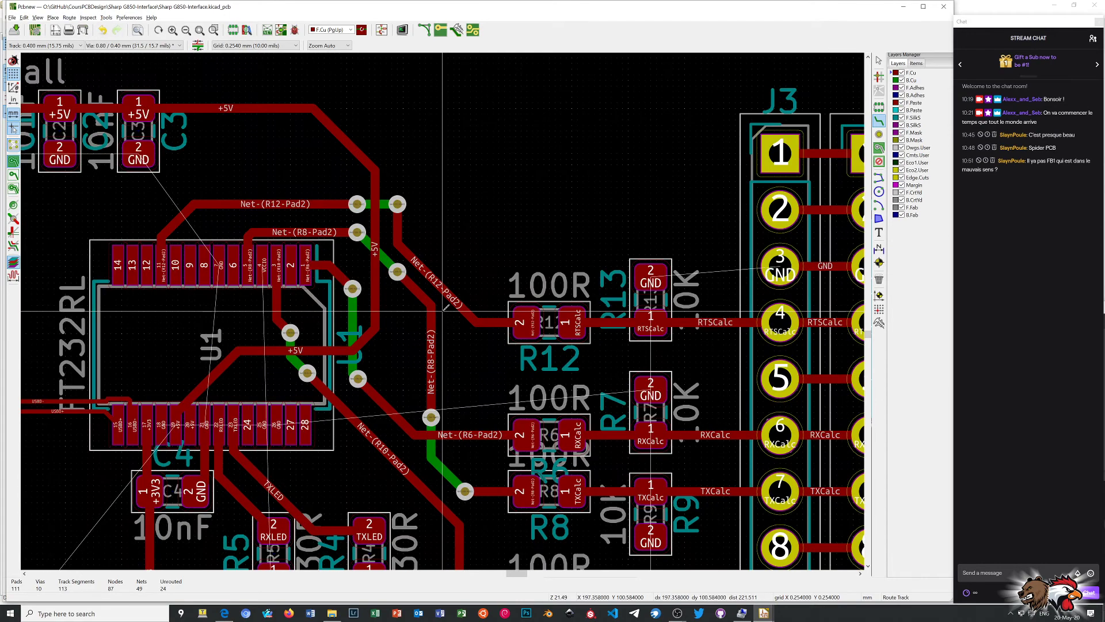
{"action": "scroll", "coordinate": [442, 311], "scroll_direction": "up", "scroll_amount": 2}
{"action": "scroll", "coordinate": [443, 311], "scroll_direction": "down", "scroll_amount": 1}
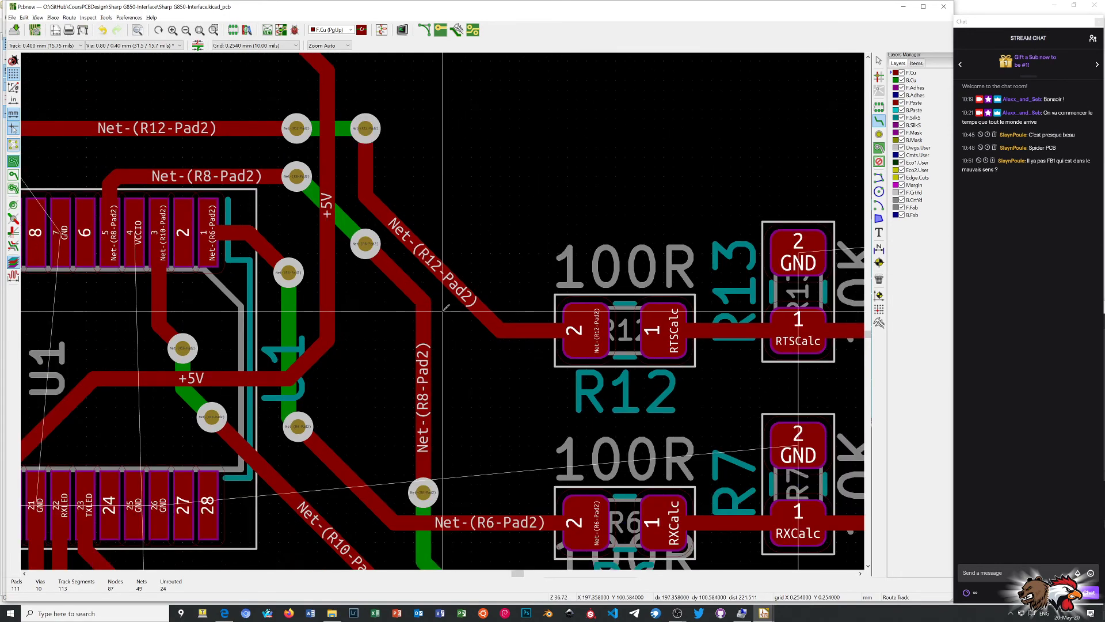
{"action": "scroll", "coordinate": [445, 309], "scroll_direction": "down", "scroll_amount": 1}
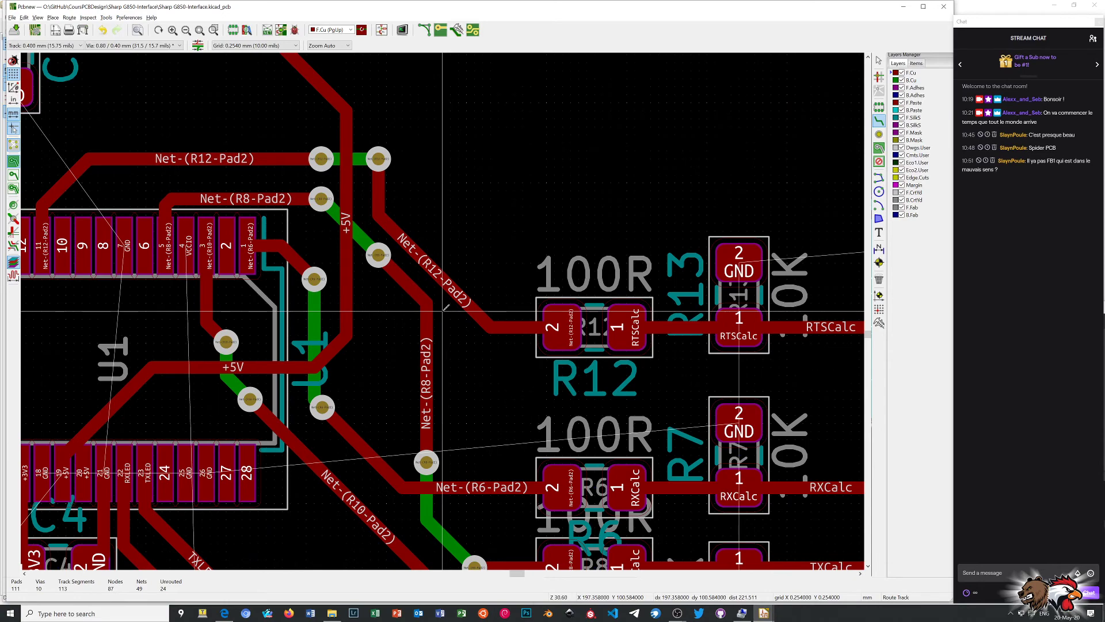
{"action": "scroll", "coordinate": [445, 309], "scroll_direction": "down", "scroll_amount": 2}
{"action": "scroll", "coordinate": [403, 334], "scroll_direction": "down", "scroll_amount": 3}
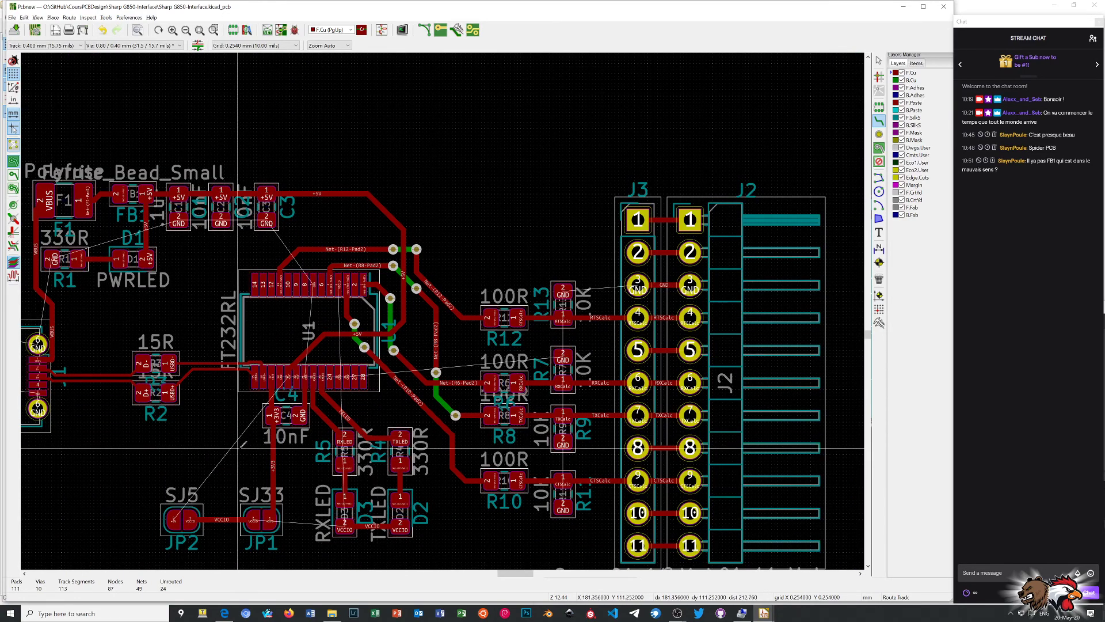
{"action": "scroll", "coordinate": [237, 448], "scroll_direction": "up", "scroll_amount": 1}
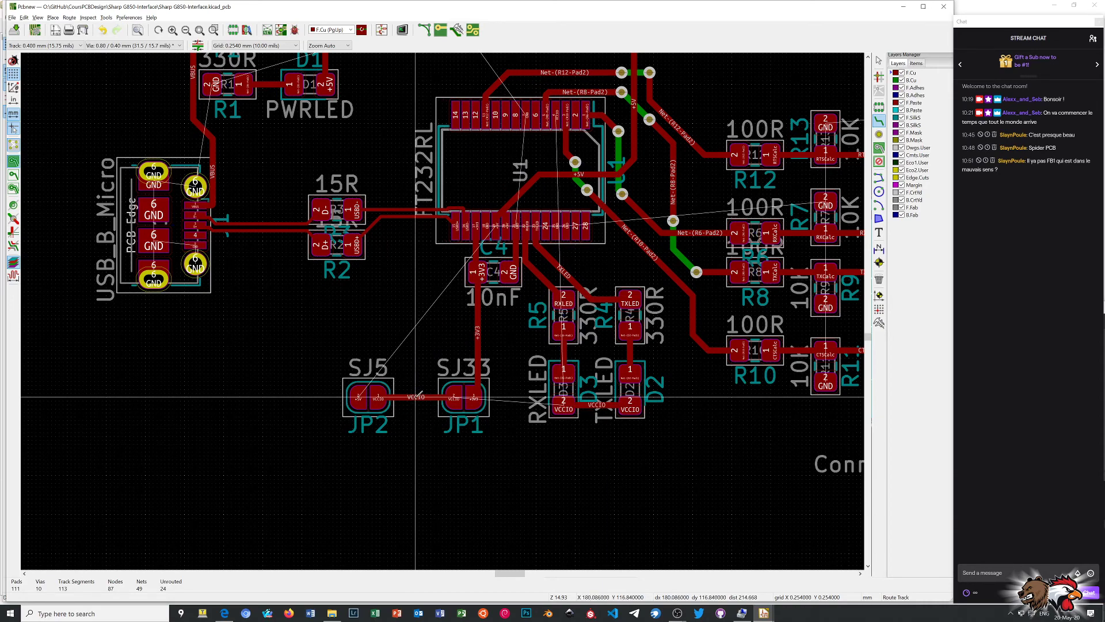
Route a bent VCCIO track from JP1's pad down and right to LED D3's VCCIO pad
{"action": "left_click", "coordinate": [454, 398]}
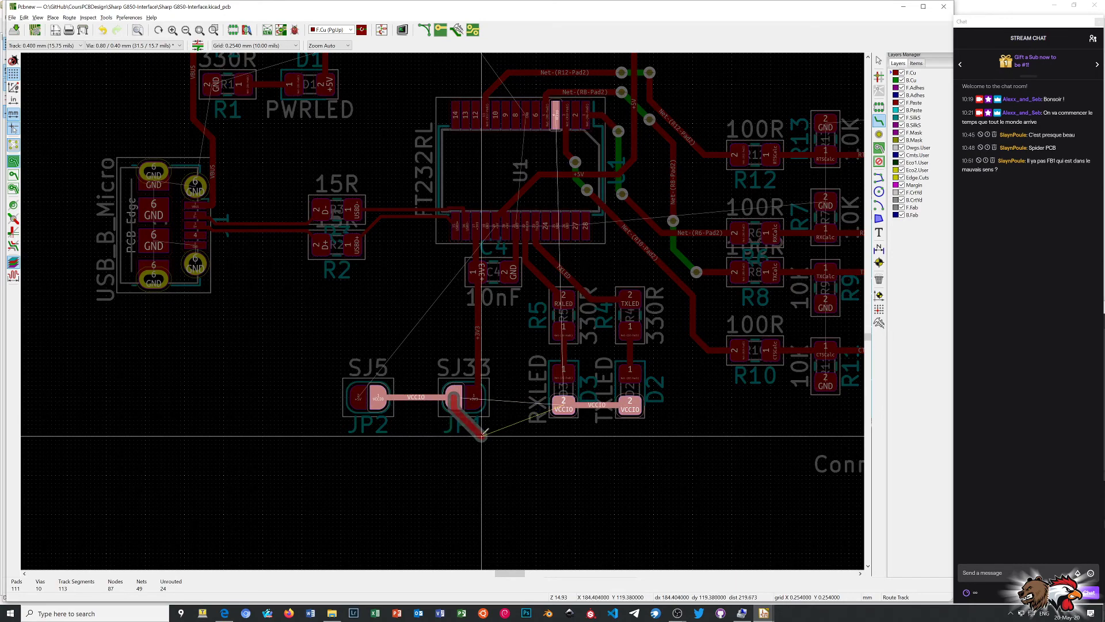
{"action": "left_click", "coordinate": [454, 438]}
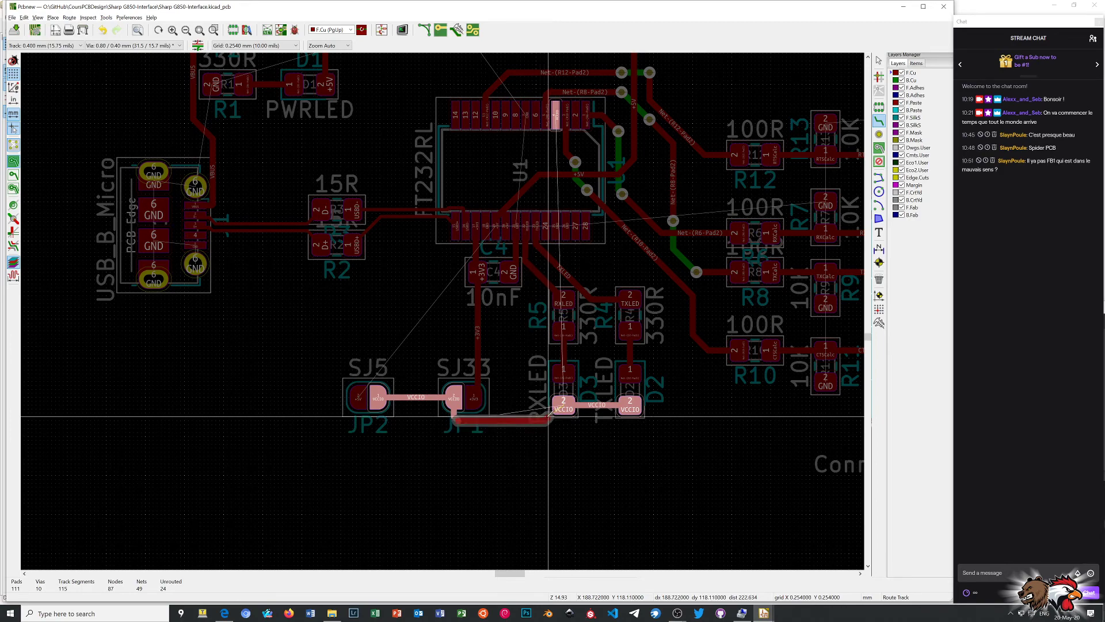
{"action": "left_click", "coordinate": [564, 404]}
{"action": "left_click", "coordinate": [563, 404]}
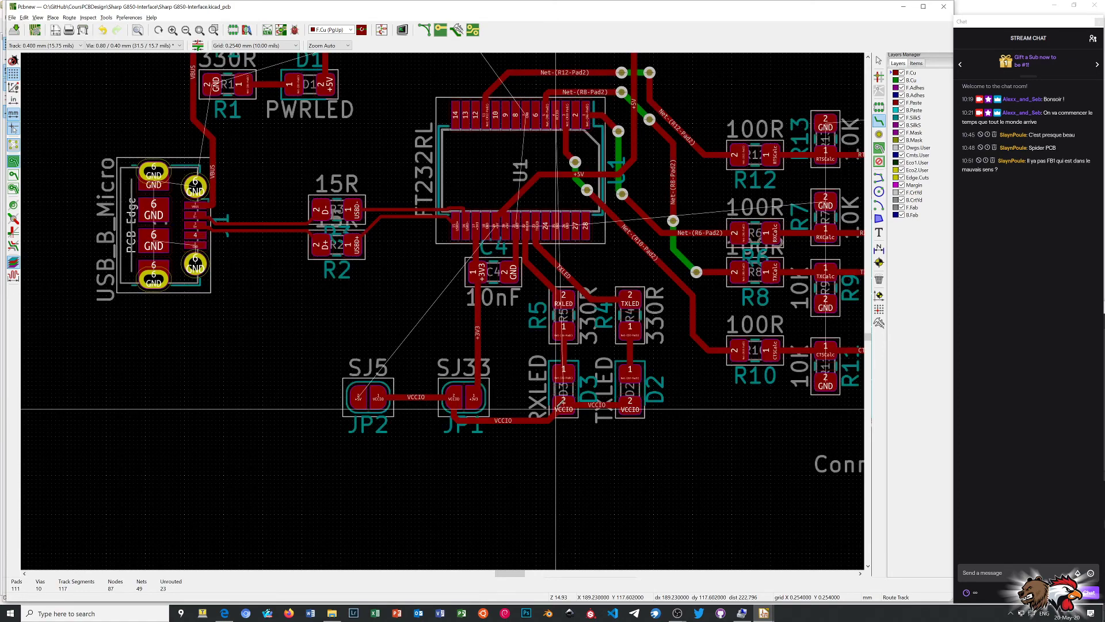
{"action": "scroll", "coordinate": [512, 400], "scroll_direction": "down", "scroll_amount": 1}
{"action": "scroll", "coordinate": [446, 307], "scroll_direction": "down", "scroll_amount": 3}
{"action": "scroll", "coordinate": [446, 306], "scroll_direction": "up", "scroll_amount": 4}
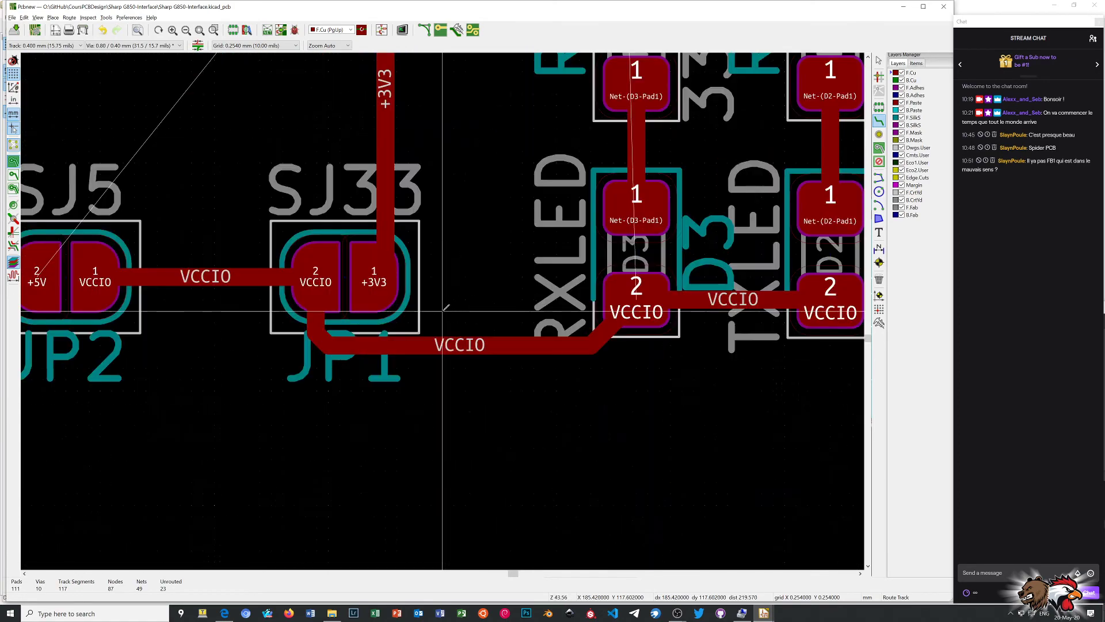
{"action": "scroll", "coordinate": [448, 299], "scroll_direction": "down", "scroll_amount": 4}
{"action": "scroll", "coordinate": [451, 282], "scroll_direction": "up", "scroll_amount": 2}
{"action": "scroll", "coordinate": [449, 288], "scroll_direction": "up", "scroll_amount": 2}
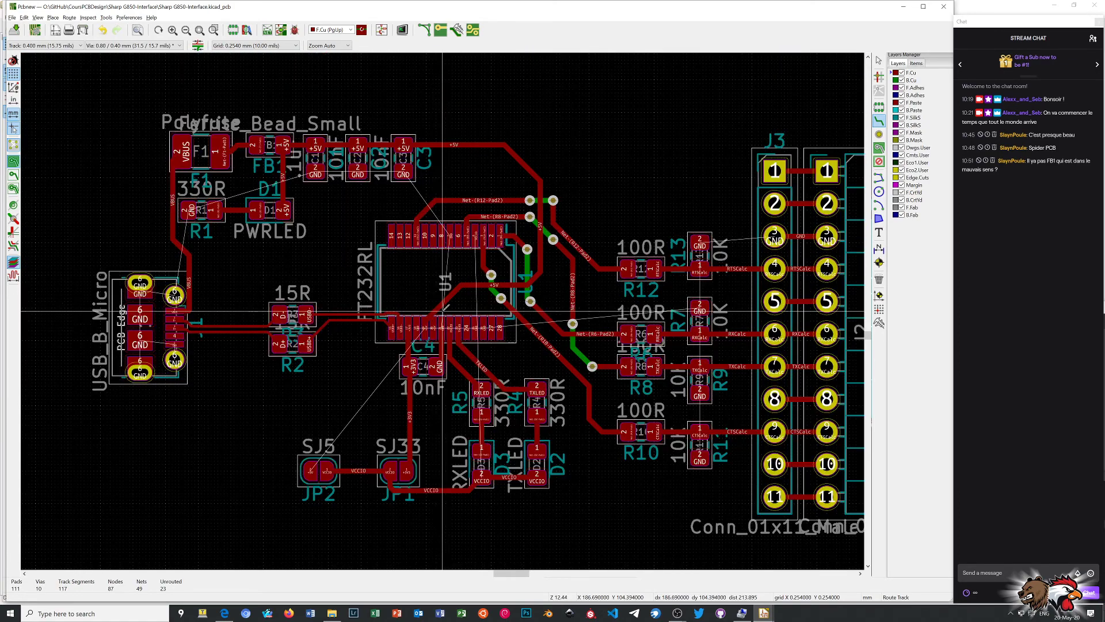
{"action": "scroll", "coordinate": [447, 299], "scroll_direction": "up", "scroll_amount": 2}
{"action": "scroll", "coordinate": [445, 306], "scroll_direction": "up", "scroll_amount": 2}
{"action": "scroll", "coordinate": [442, 311], "scroll_direction": "down", "scroll_amount": 1}
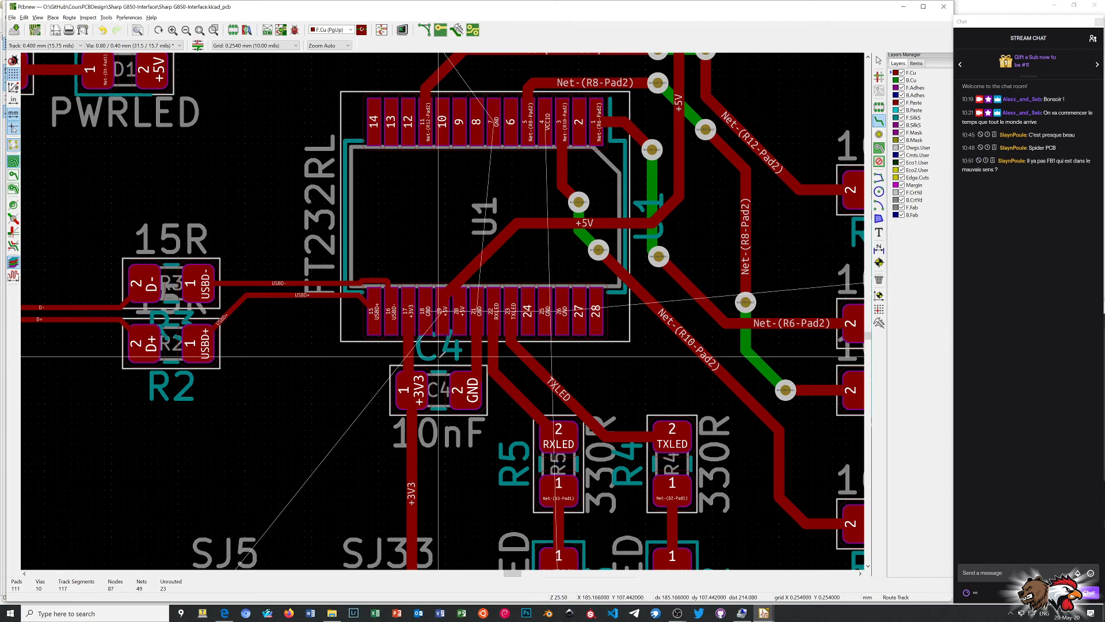
{"action": "scroll", "coordinate": [439, 357], "scroll_direction": "down", "scroll_amount": 1}
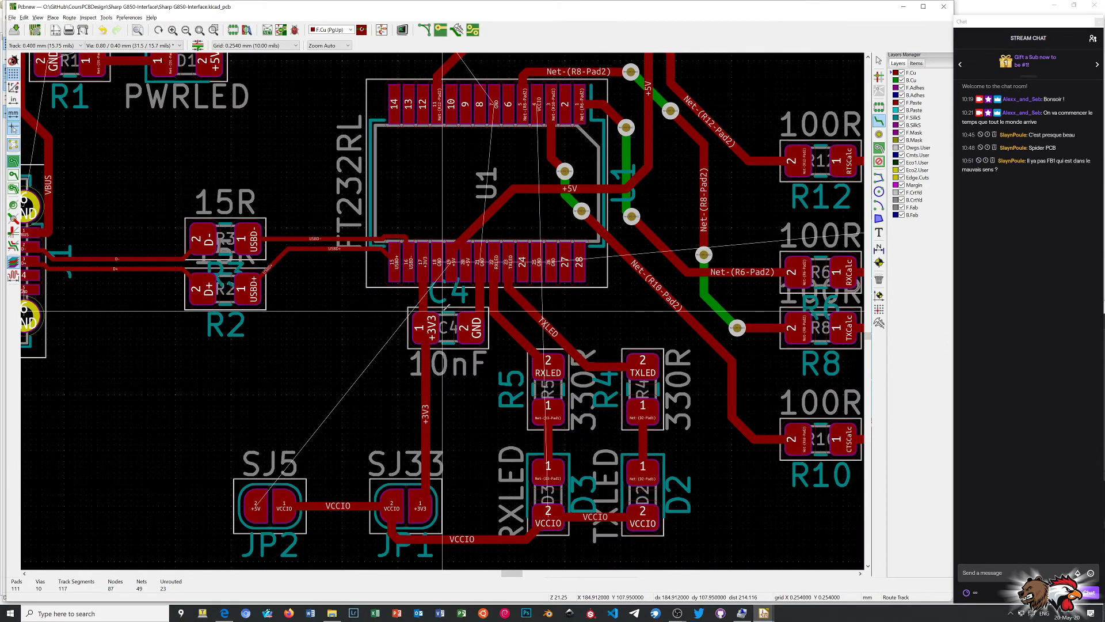
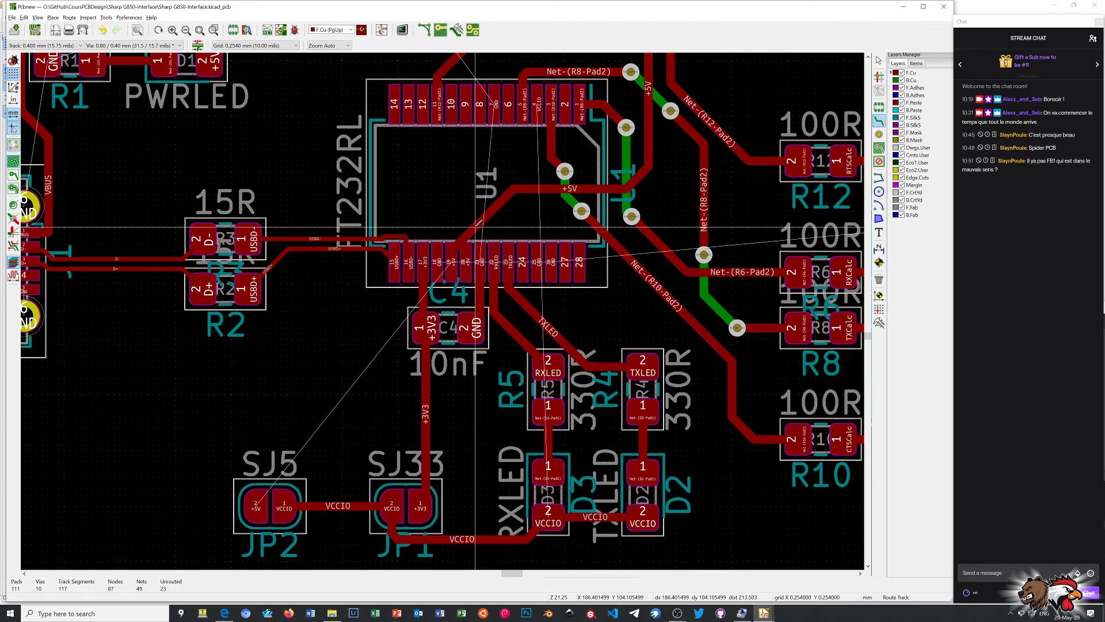
Route the +5V track from U1 down through two B.Cu vias to SJ5's +5V pad
{"action": "left_click", "coordinate": [479, 224]}
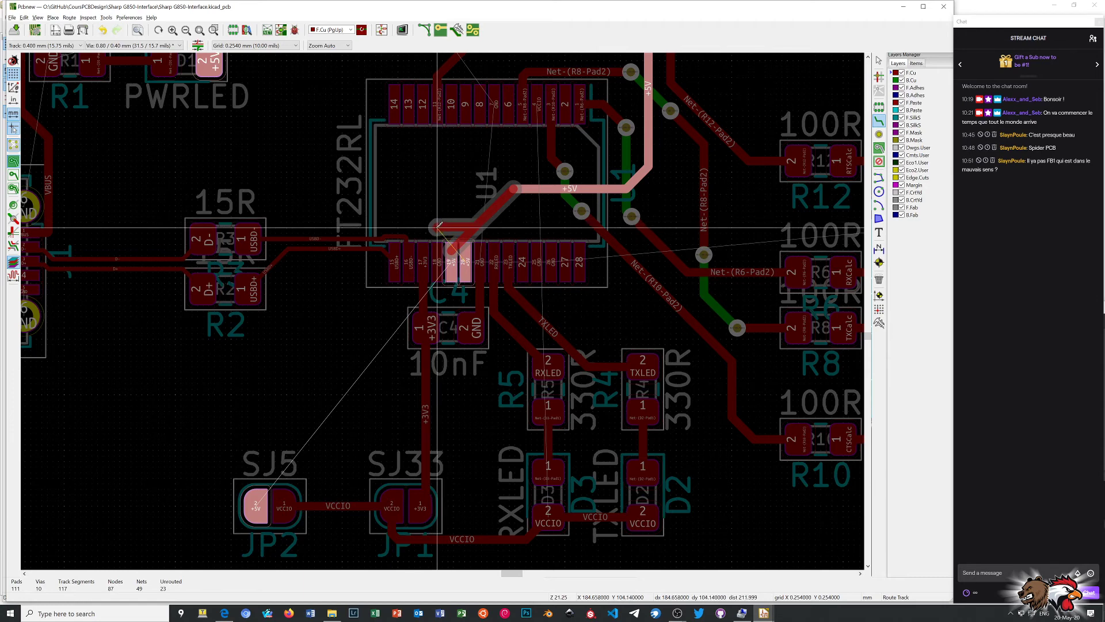
{"action": "key", "text": "v"}
{"action": "left_click", "coordinate": [432, 227]}
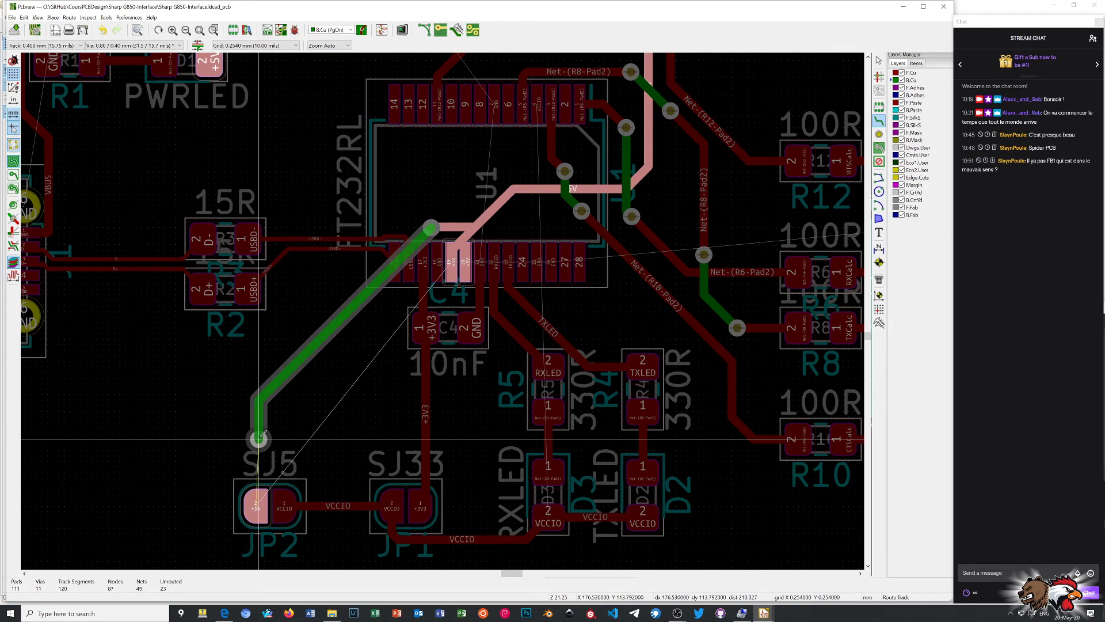
{"action": "key", "text": "v"}
{"action": "left_click", "coordinate": [259, 433]}
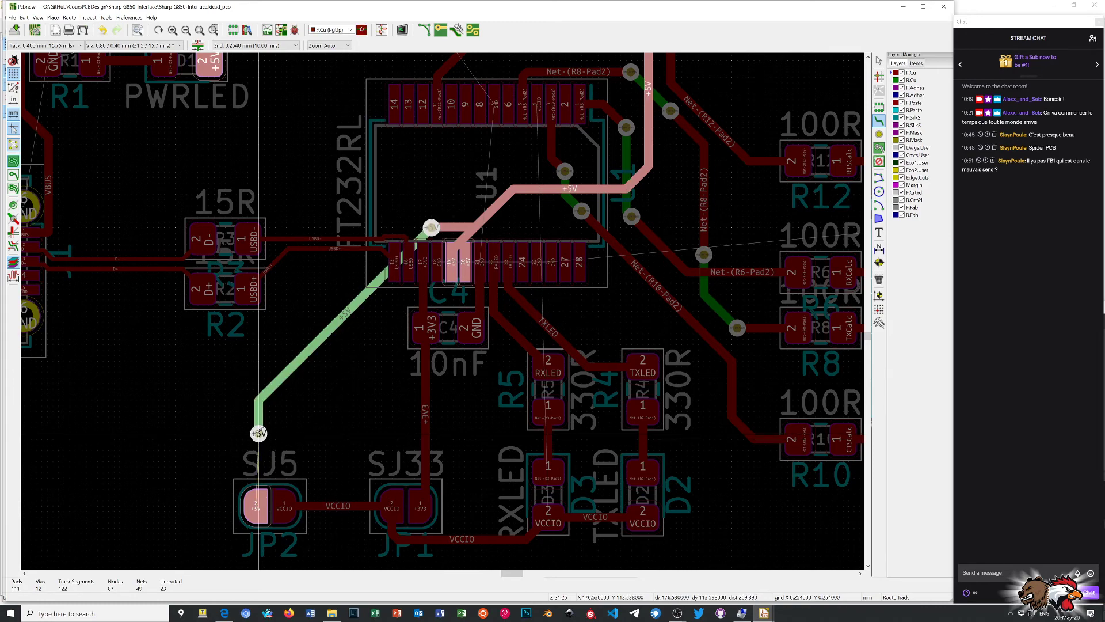
{"action": "left_click", "coordinate": [257, 506]}
{"action": "scroll", "coordinate": [257, 505], "scroll_direction": "up", "scroll_amount": 1}
{"action": "scroll", "coordinate": [442, 311], "scroll_direction": "up", "scroll_amount": 1}
{"action": "scroll", "coordinate": [443, 312], "scroll_direction": "up", "scroll_amount": 1}
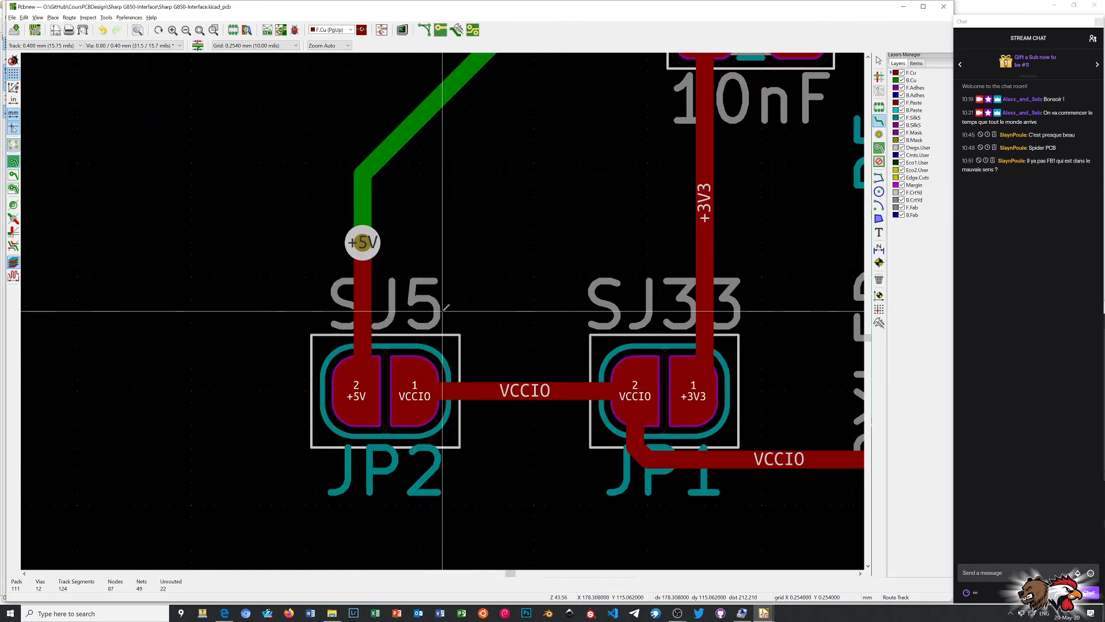
{"action": "scroll", "coordinate": [445, 307], "scroll_direction": "down", "scroll_amount": 1}
{"action": "scroll", "coordinate": [445, 307], "scroll_direction": "down", "scroll_amount": 2}
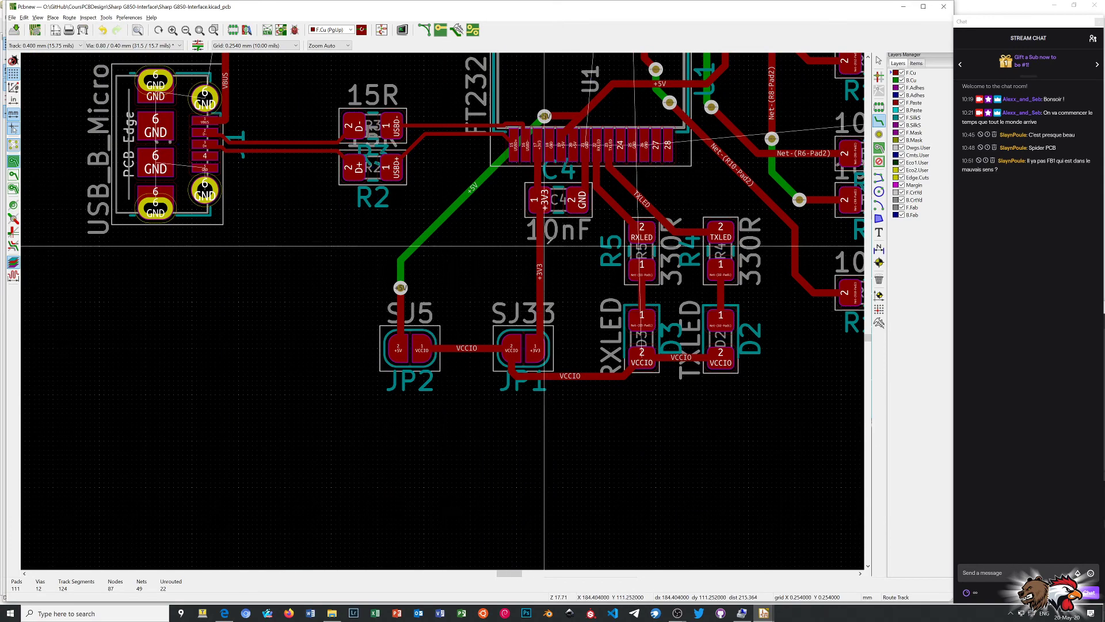
{"action": "scroll", "coordinate": [445, 307], "scroll_direction": "down", "scroll_amount": 1}
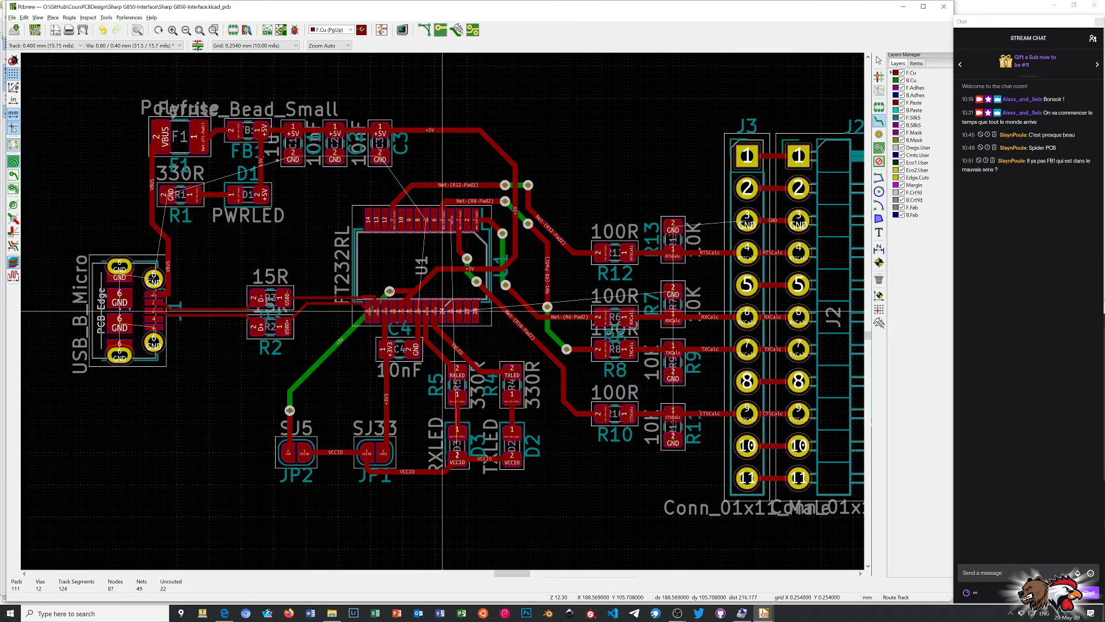
{"action": "scroll", "coordinate": [446, 308], "scroll_direction": "up", "scroll_amount": 4}
{"action": "scroll", "coordinate": [447, 308], "scroll_direction": "down", "scroll_amount": 2}
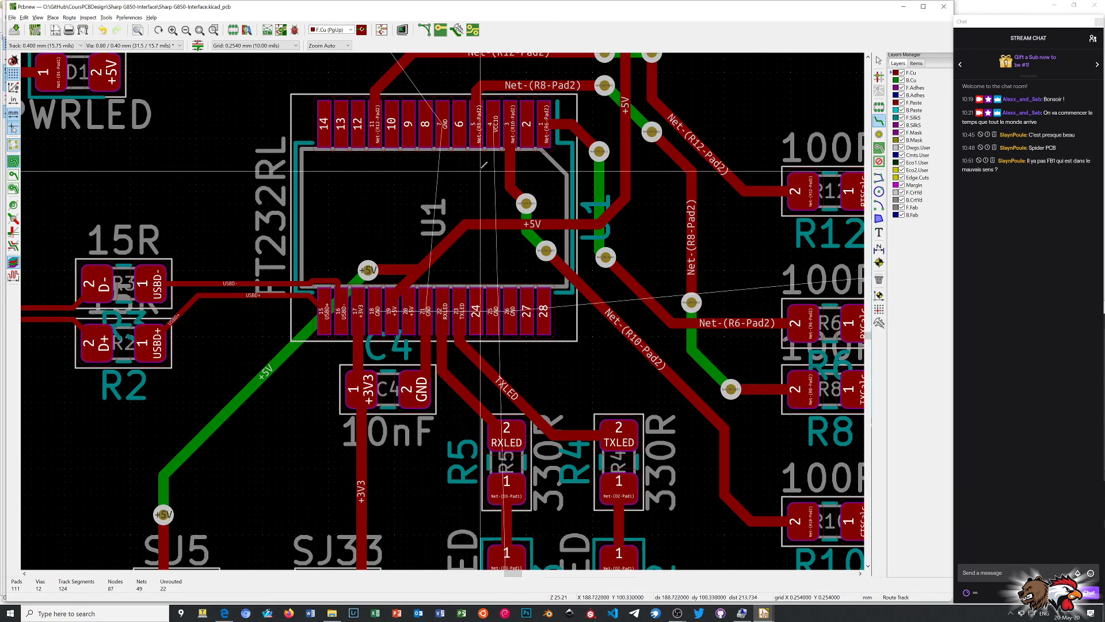
{"action": "scroll", "coordinate": [432, 276], "scroll_direction": "down", "scroll_amount": 1}
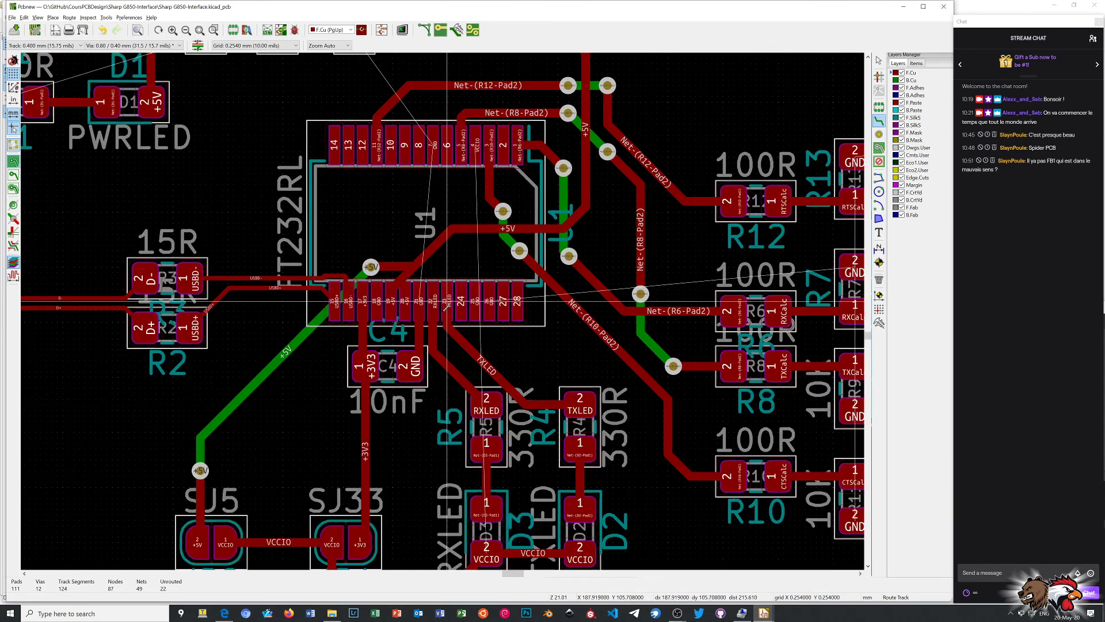
{"action": "scroll", "coordinate": [462, 525], "scroll_direction": "down", "scroll_amount": 1}
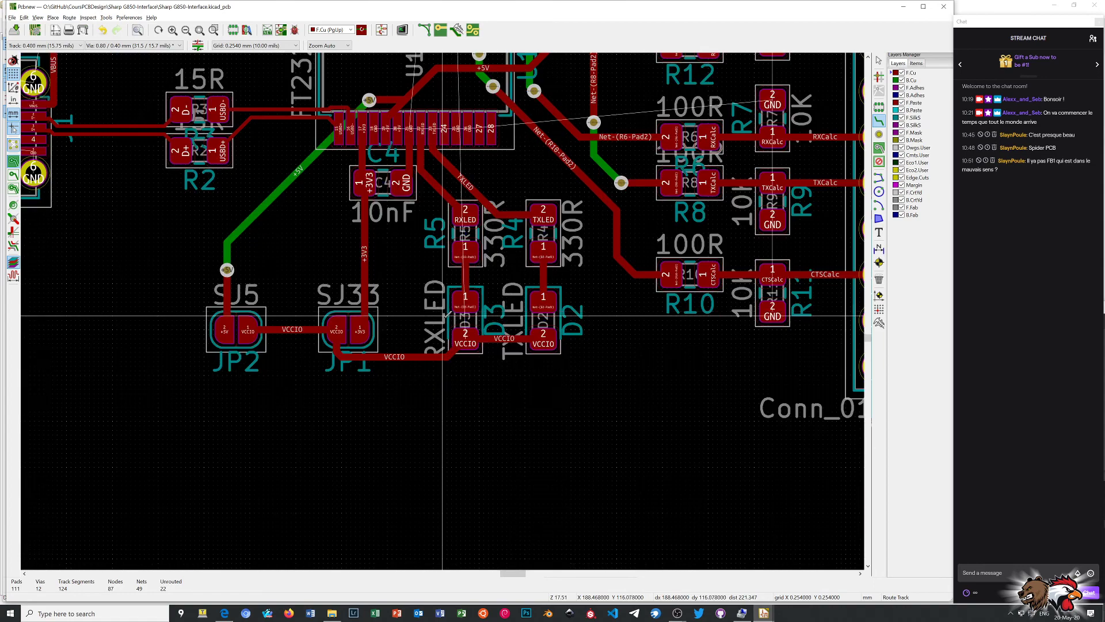
{"action": "scroll", "coordinate": [445, 311], "scroll_direction": "up", "scroll_amount": 1}
{"action": "scroll", "coordinate": [445, 309], "scroll_direction": "up", "scroll_amount": 2}
{"action": "scroll", "coordinate": [421, 347], "scroll_direction": "down", "scroll_amount": 3}
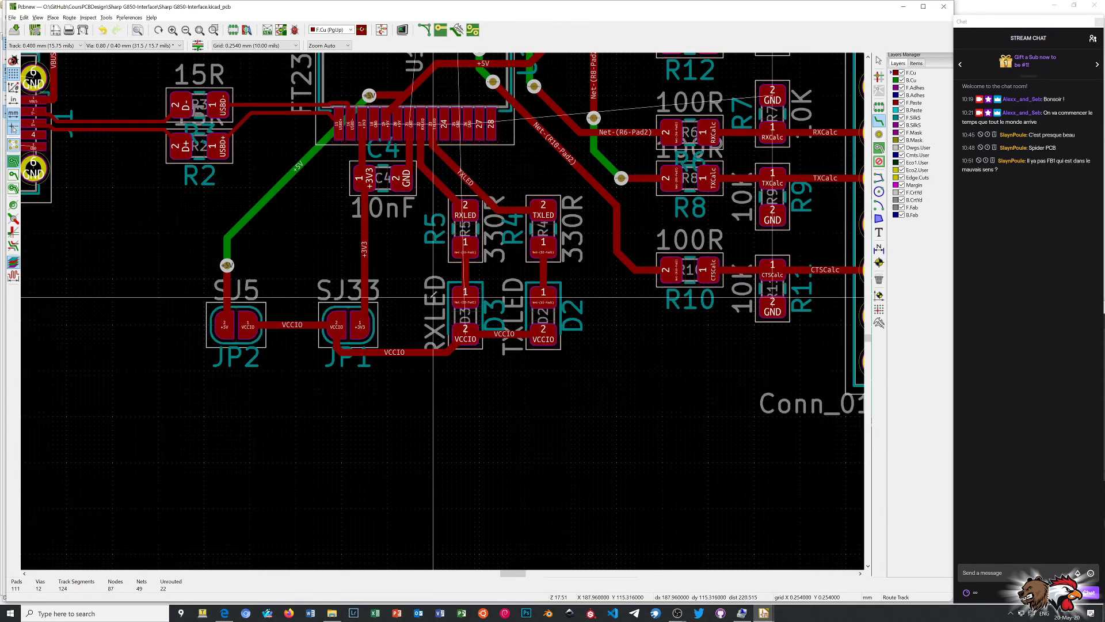
Route the VCCIO trace under U1 on B.Cu between two vias, ending at U1 pin 4
{"action": "left_click", "coordinate": [421, 349]}
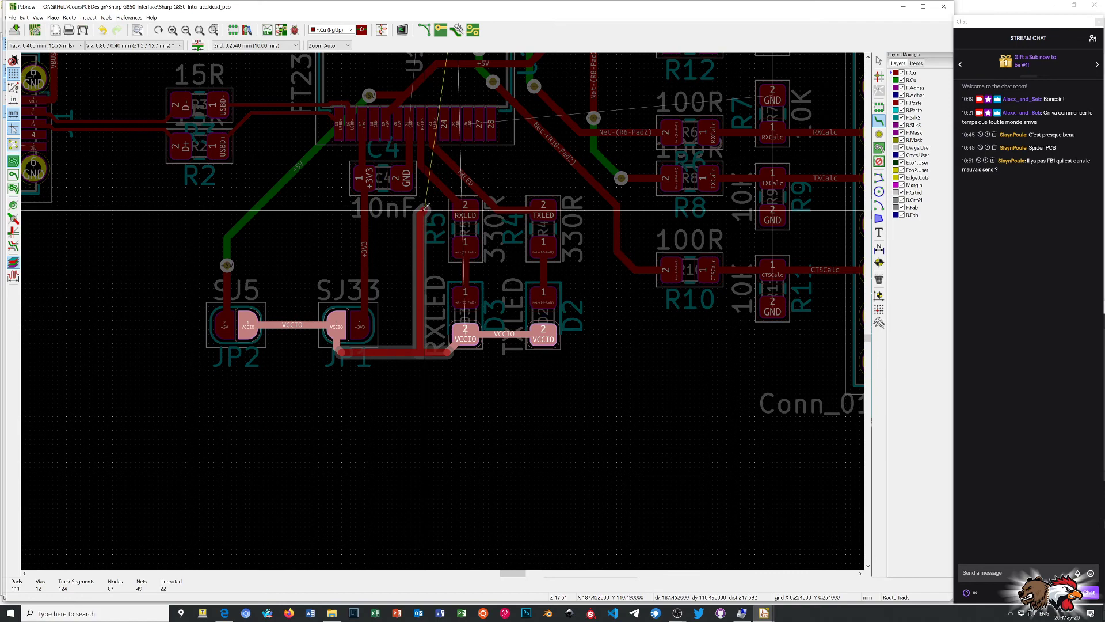
{"action": "key", "text": "Page_Down"}
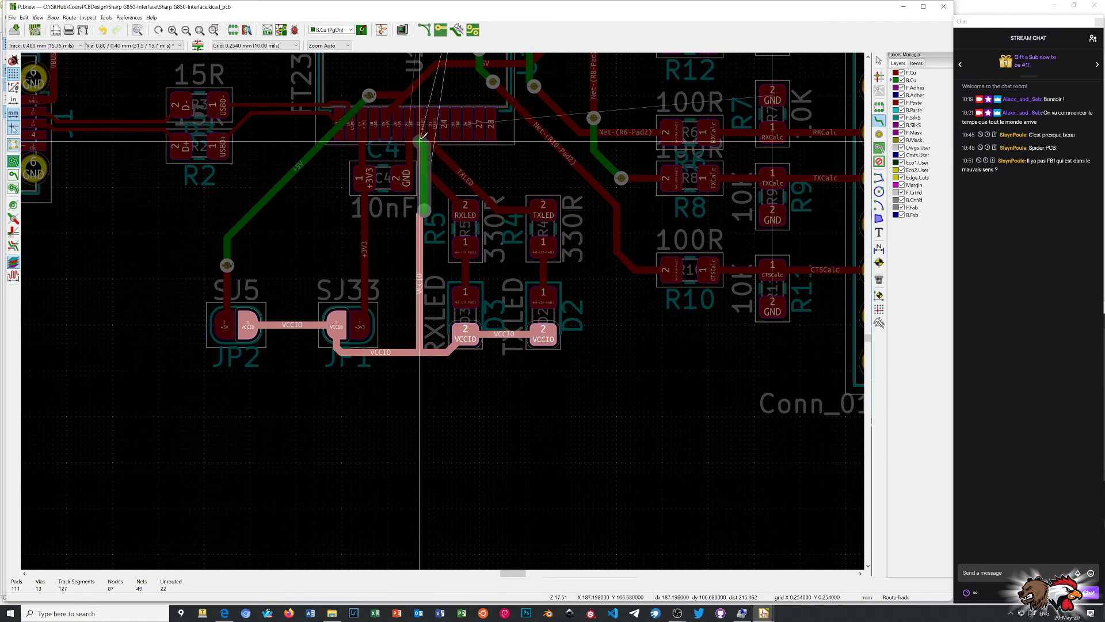
{"action": "scroll", "coordinate": [445, 309], "scroll_direction": "up", "scroll_amount": 1}
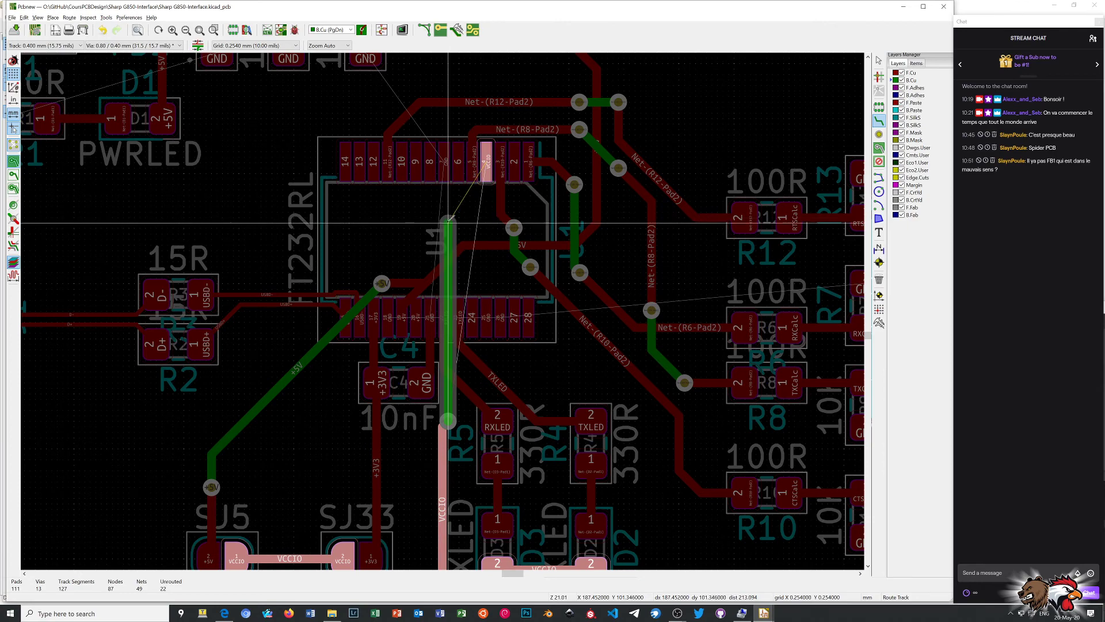
{"action": "key", "text": "Page_Up"}
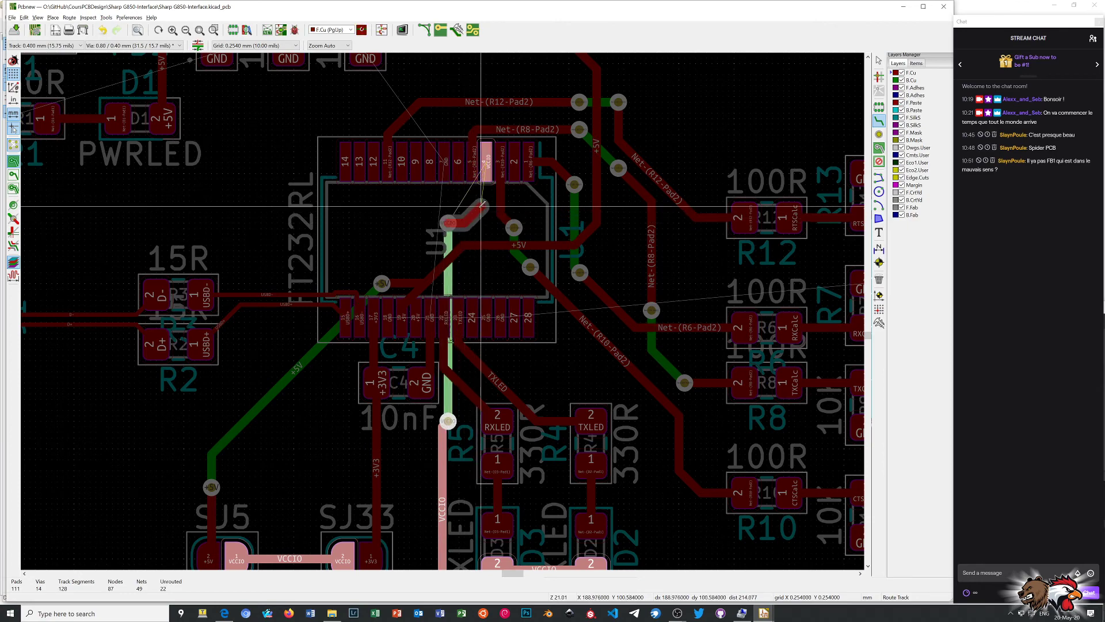
{"action": "left_click", "coordinate": [486, 178]}
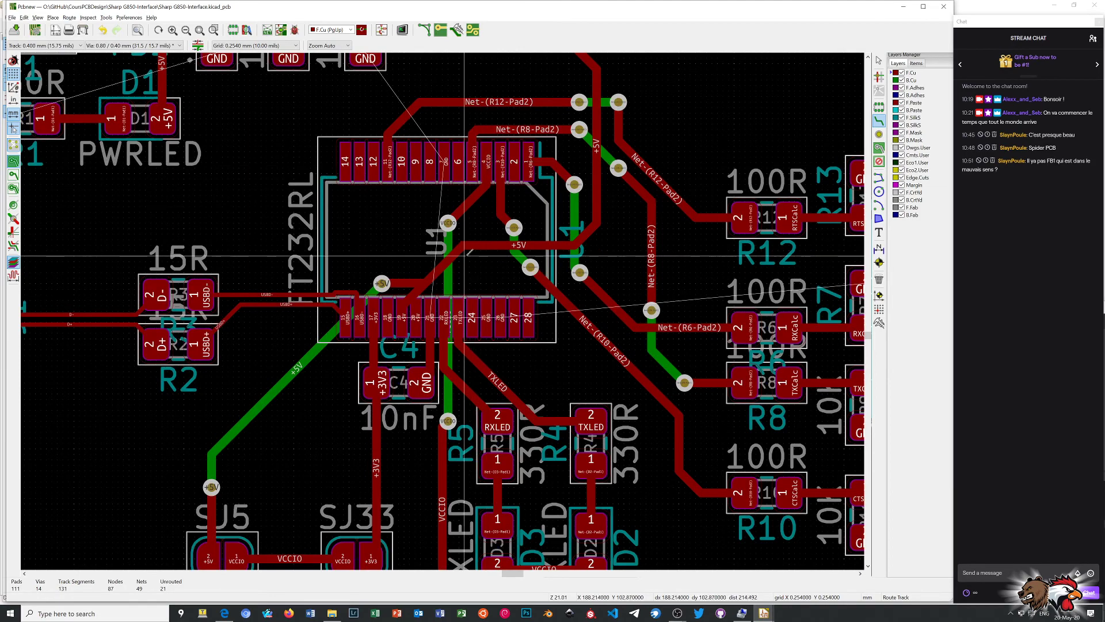
{"action": "scroll", "coordinate": [476, 163], "scroll_direction": "down", "scroll_amount": 1}
{"action": "scroll", "coordinate": [440, 331], "scroll_direction": "up", "scroll_amount": 5}
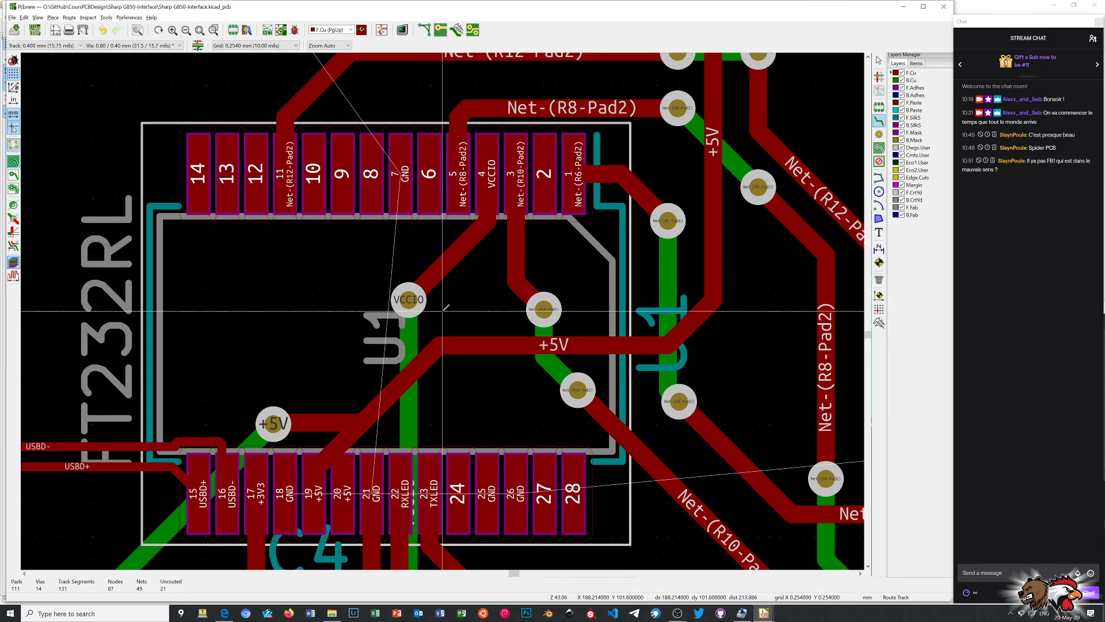
{"action": "scroll", "coordinate": [445, 308], "scroll_direction": "down", "scroll_amount": 3}
{"action": "scroll", "coordinate": [445, 308], "scroll_direction": "down", "scroll_amount": 3}
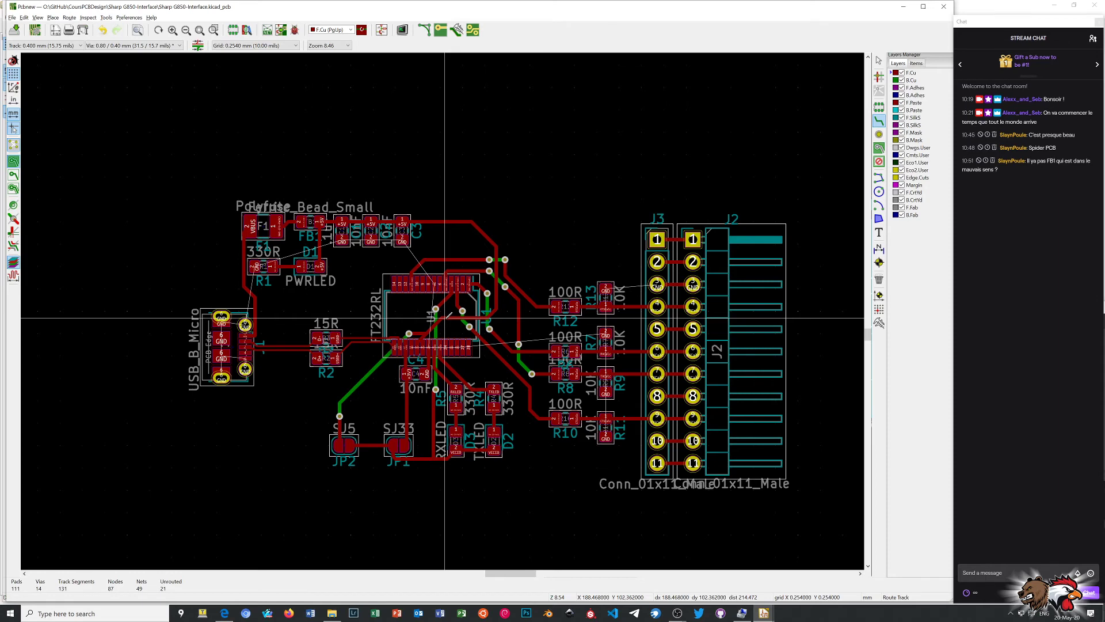
{"action": "scroll", "coordinate": [316, 299], "scroll_direction": "up", "scroll_amount": 1}
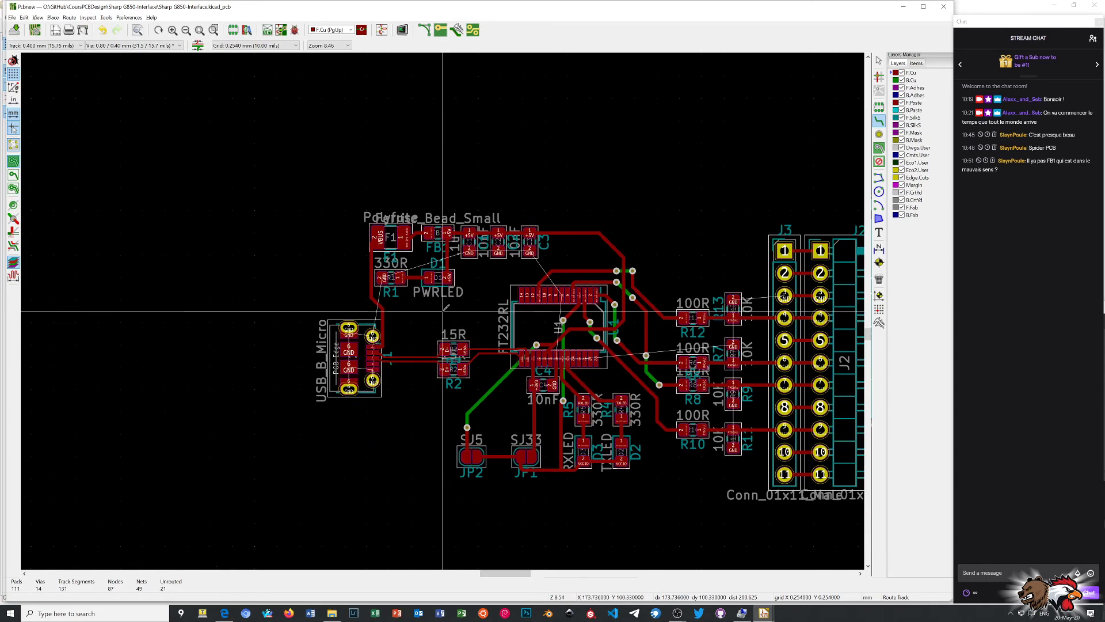
{"action": "scroll", "coordinate": [444, 310], "scroll_direction": "up", "scroll_amount": 2}
{"action": "right_click", "coordinate": [516, 293]}
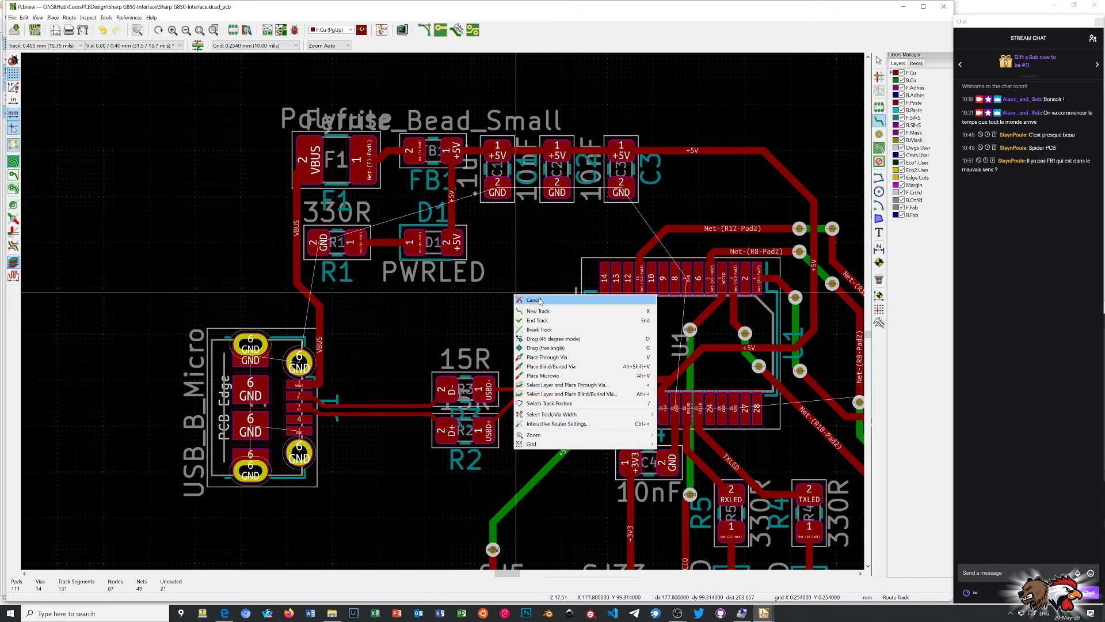
{"action": "left_click", "coordinate": [540, 300]}
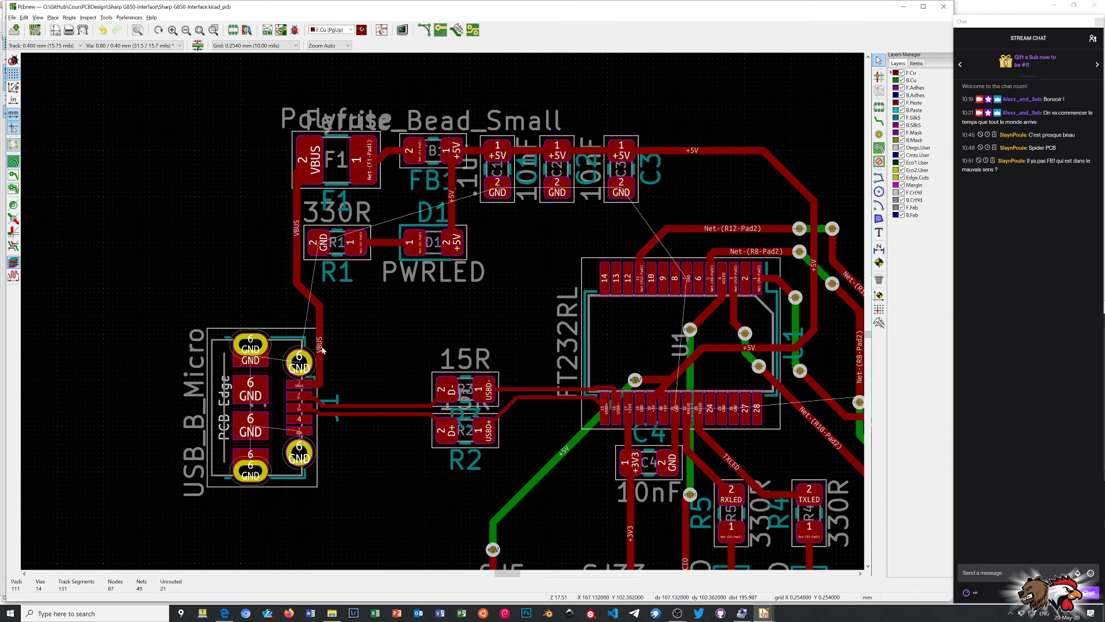
{"action": "key", "text": "grave"}
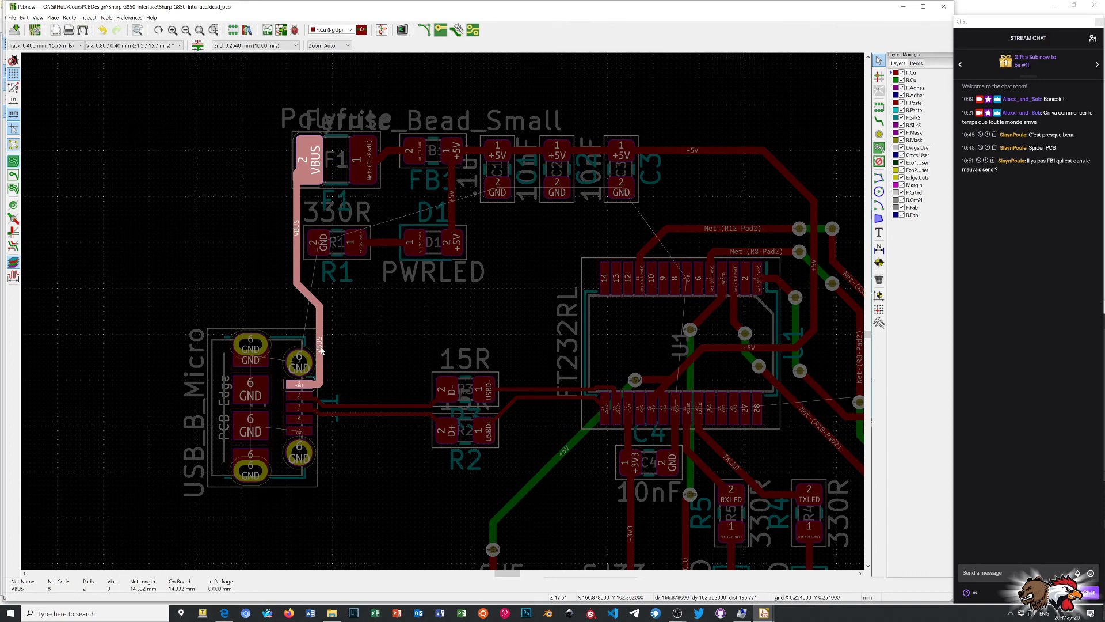
{"action": "left_click", "coordinate": [320, 315]}
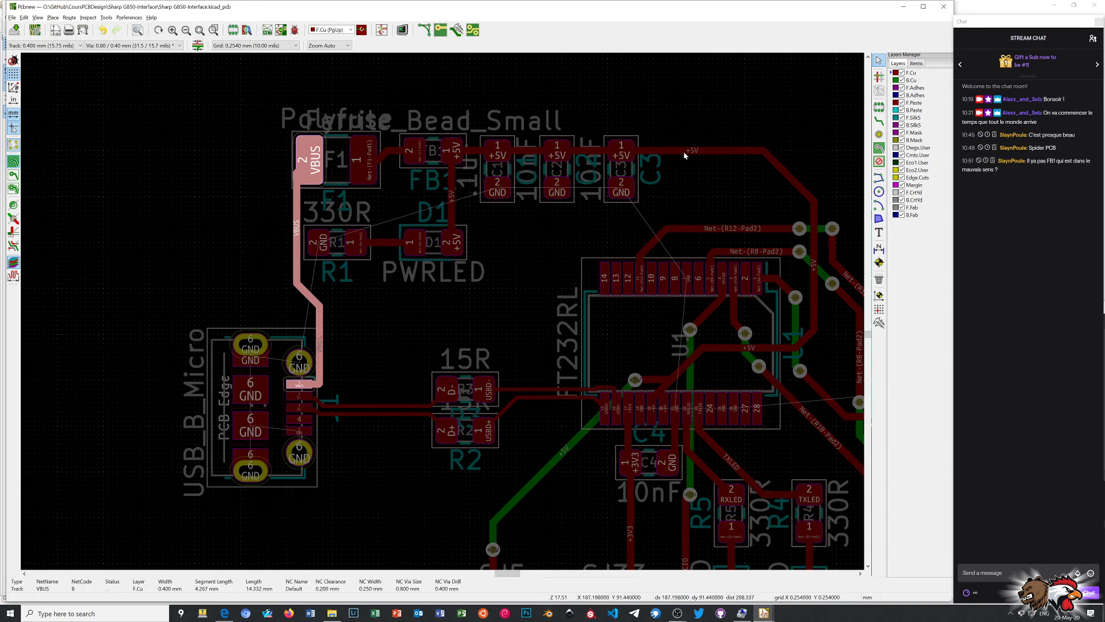
{"action": "key", "text": "grave"}
{"action": "scroll", "coordinate": [677, 213], "scroll_direction": "down", "scroll_amount": 5}
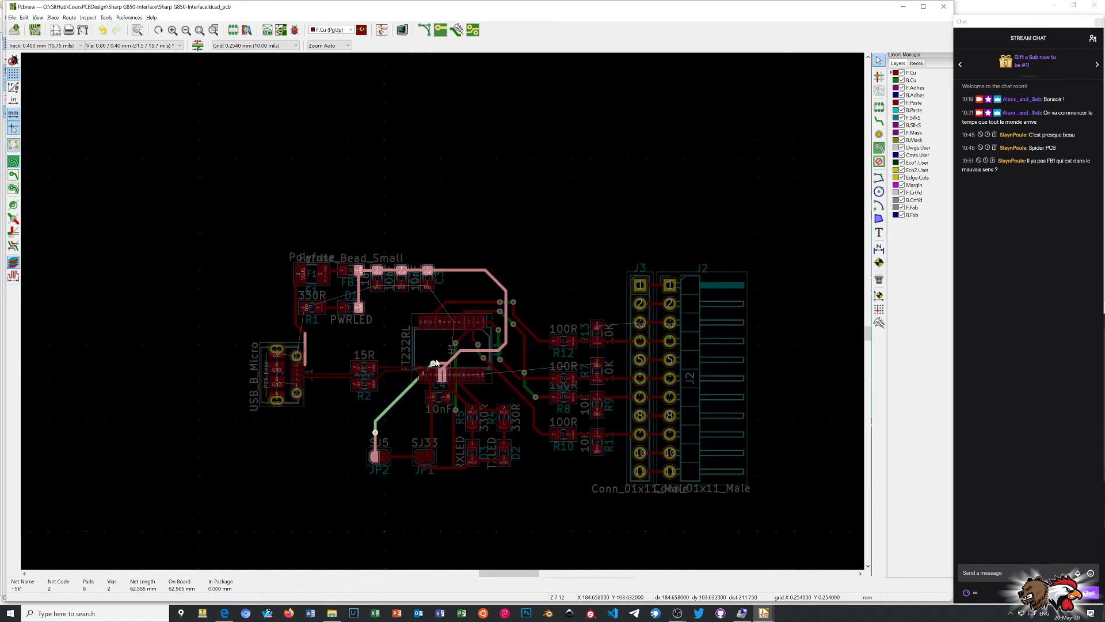
{"action": "scroll", "coordinate": [442, 312], "scroll_direction": "up", "scroll_amount": 5}
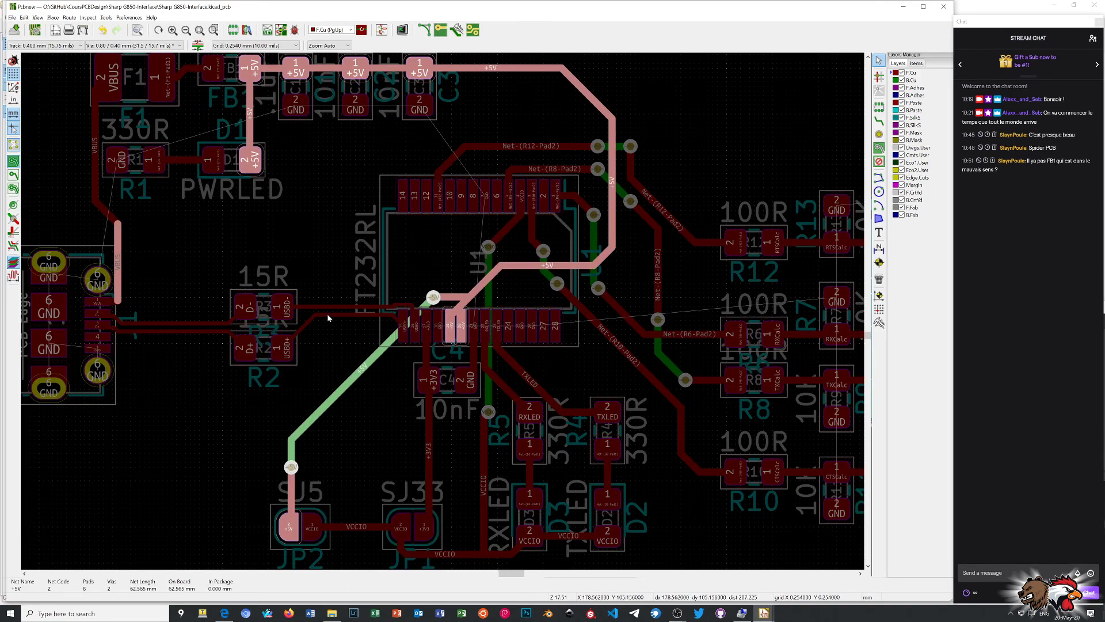
{"action": "key", "text": "grave"}
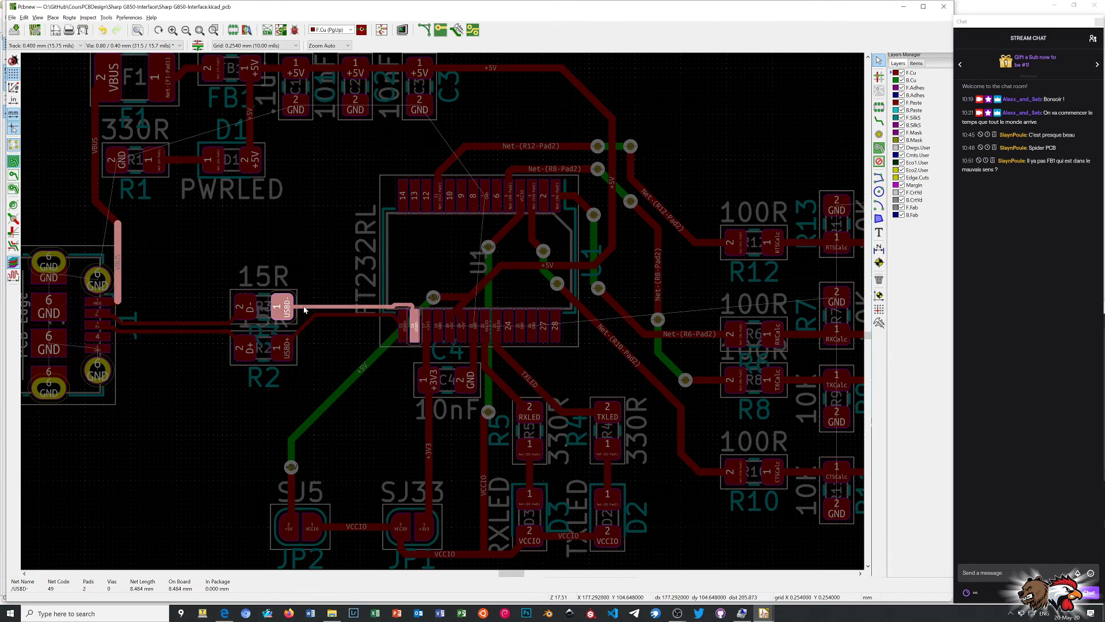
{"action": "key", "text": "grave"}
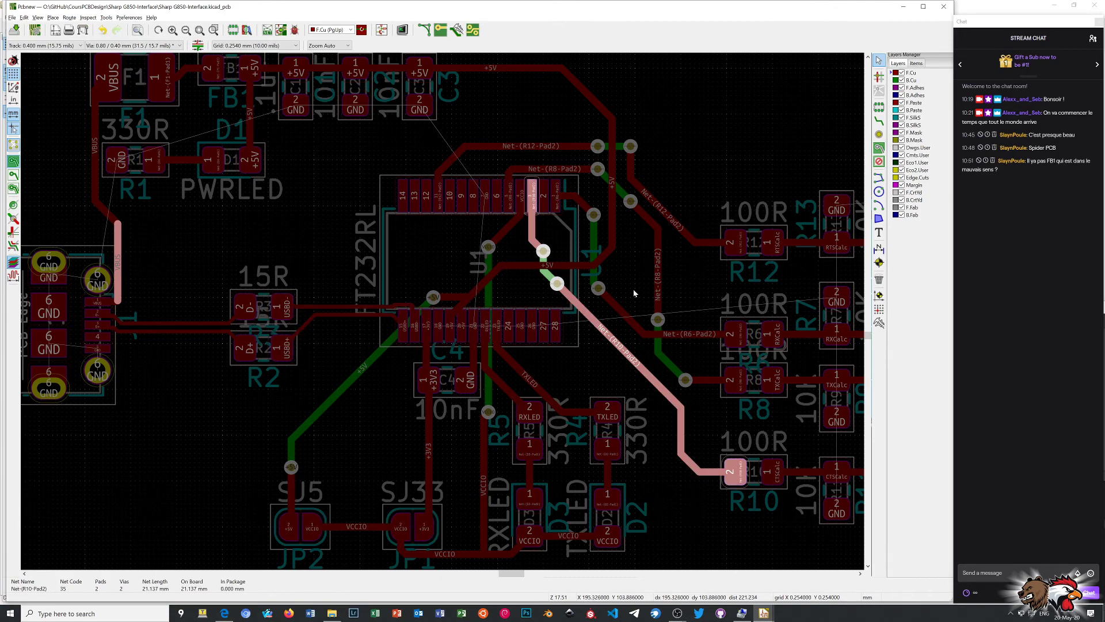
{"action": "key", "text": "grave"}
{"action": "scroll", "coordinate": [572, 283], "scroll_direction": "down", "scroll_amount": 1}
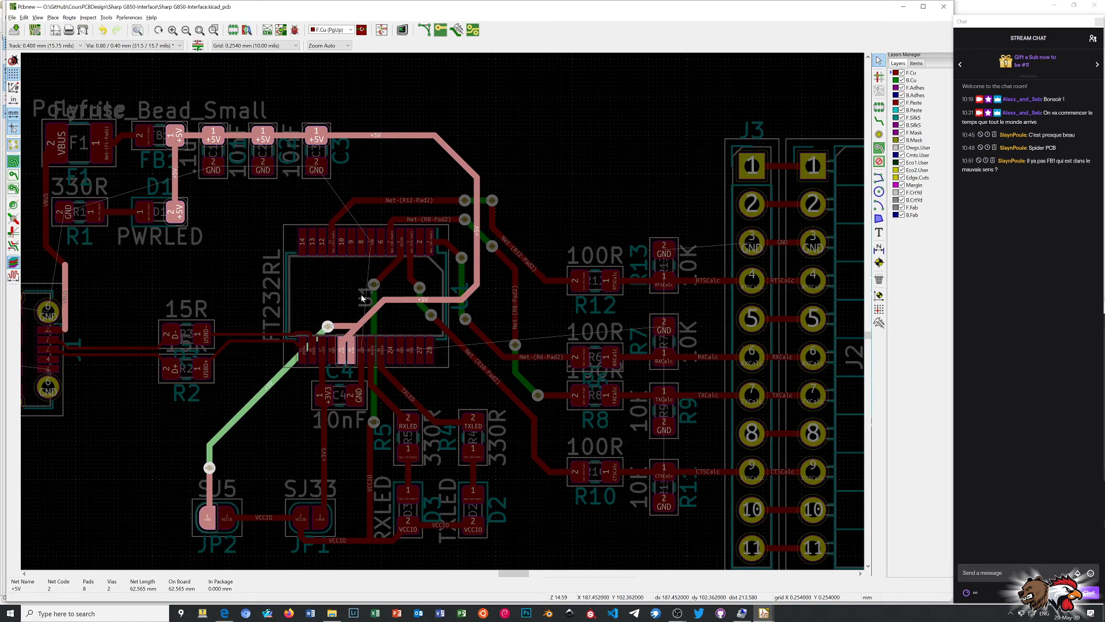
{"action": "scroll", "coordinate": [442, 315], "scroll_direction": "up", "scroll_amount": 1}
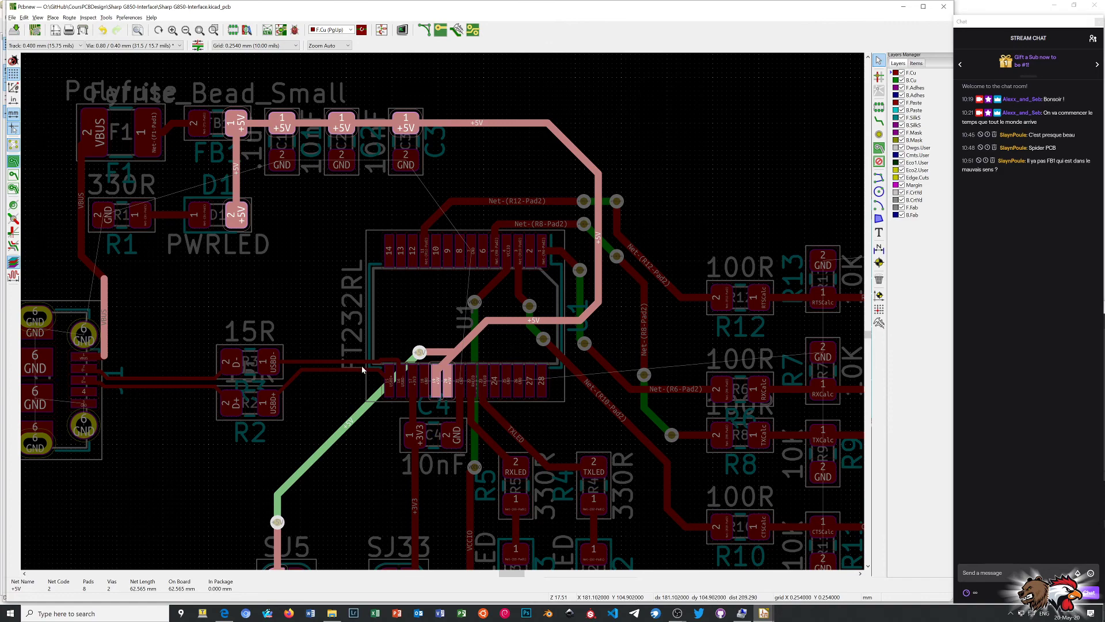
{"action": "middle_click_drag", "start_coordinate": [361, 368], "coordinate": [443, 315]}
{"action": "scroll", "coordinate": [443, 315], "scroll_direction": "down", "scroll_amount": 1}
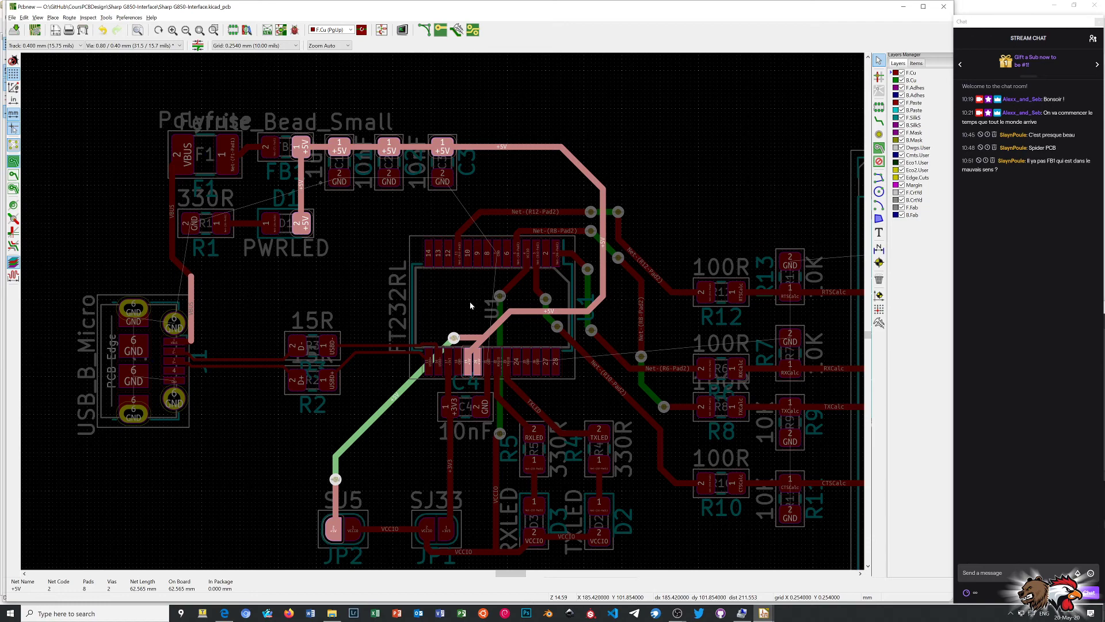
{"action": "scroll", "coordinate": [445, 316], "scroll_direction": "up", "scroll_amount": 1}
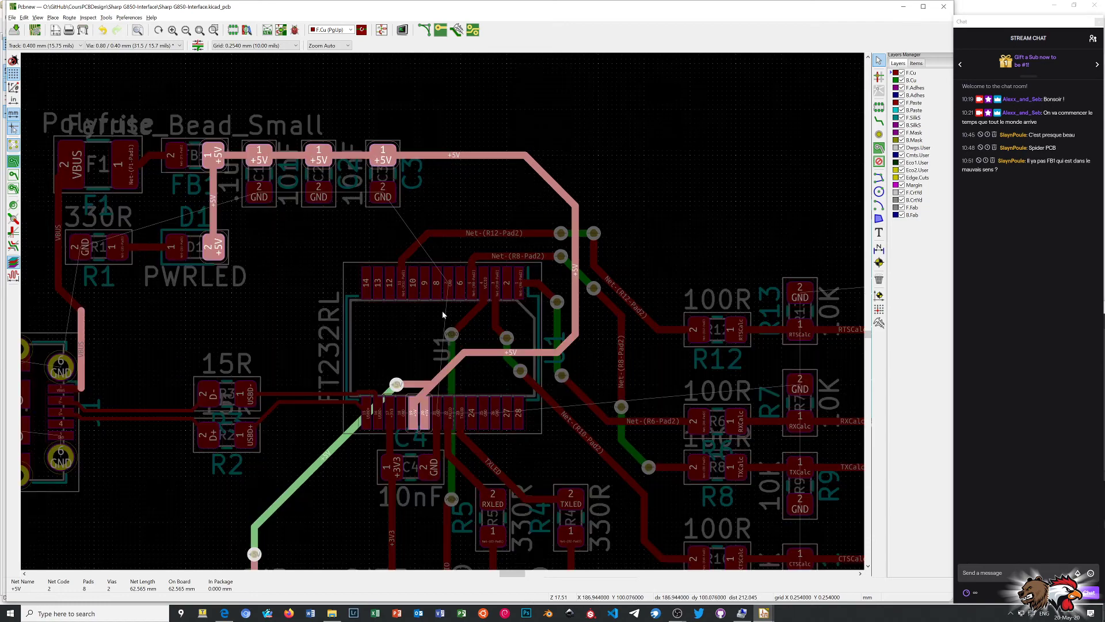
{"action": "scroll", "coordinate": [444, 315], "scroll_direction": "up", "scroll_amount": 3}
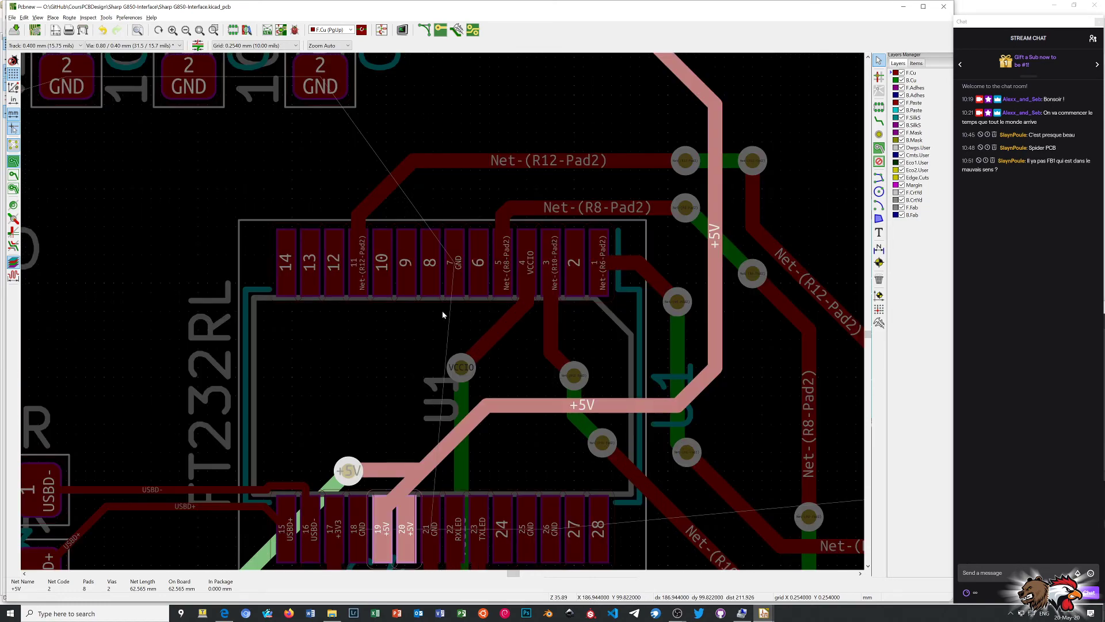
{"action": "scroll", "coordinate": [444, 315], "scroll_direction": "down", "scroll_amount": 2}
{"action": "scroll", "coordinate": [443, 315], "scroll_direction": "down", "scroll_amount": 2}
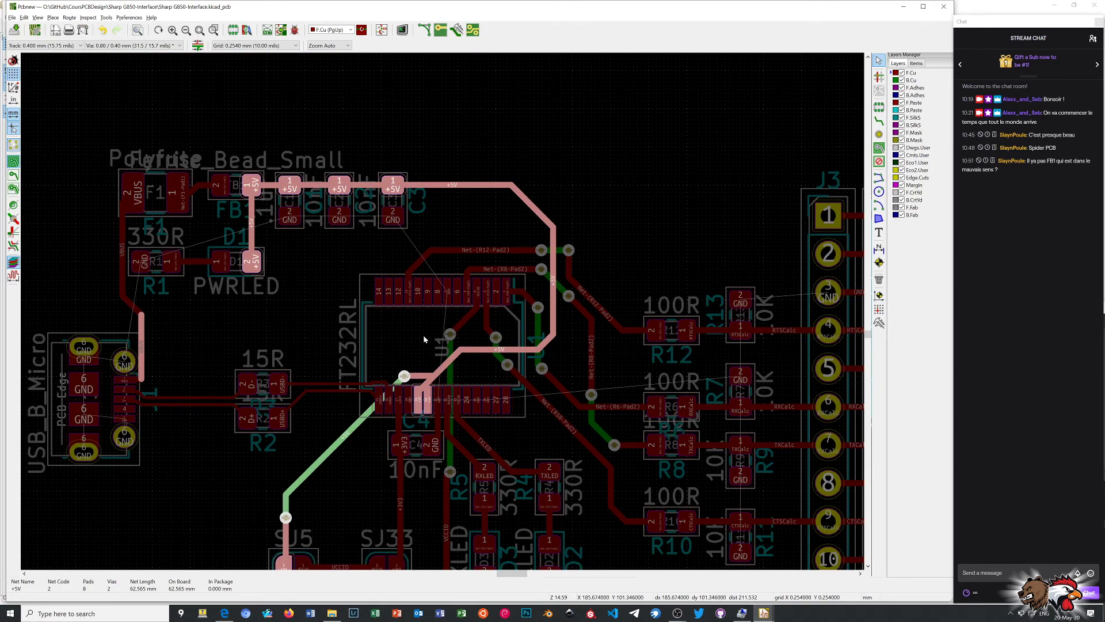
{"action": "scroll", "coordinate": [443, 315], "scroll_direction": "down", "scroll_amount": 1}
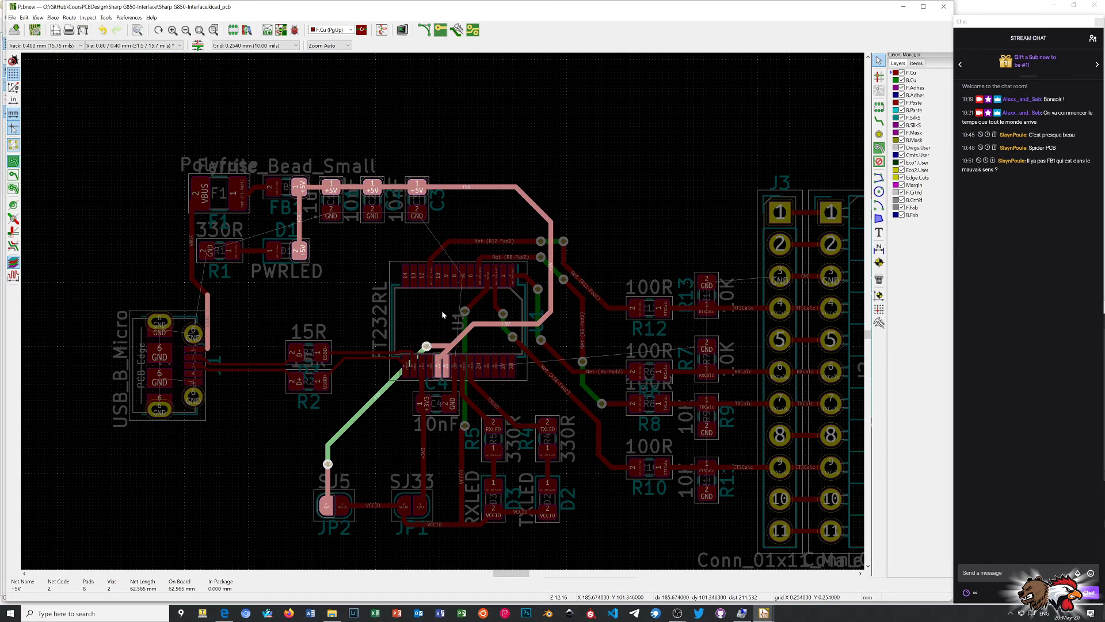
{"action": "scroll", "coordinate": [442, 314], "scroll_direction": "down", "scroll_amount": 3}
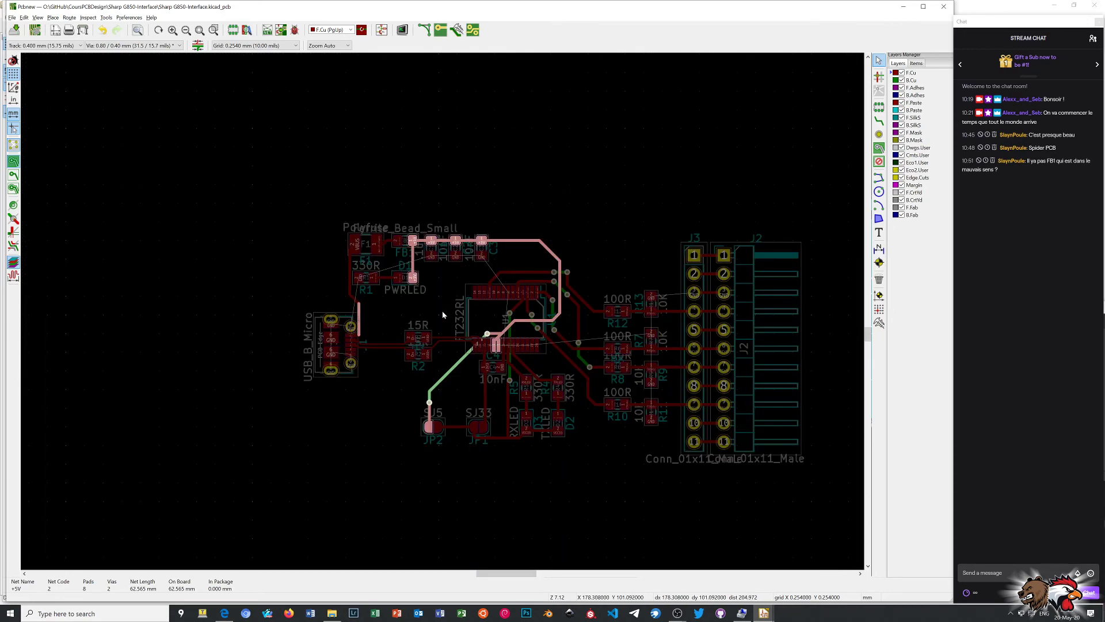
{"action": "scroll", "coordinate": [443, 315], "scroll_direction": "up", "scroll_amount": 1}
{"action": "scroll", "coordinate": [443, 315], "scroll_direction": "up", "scroll_amount": 6}
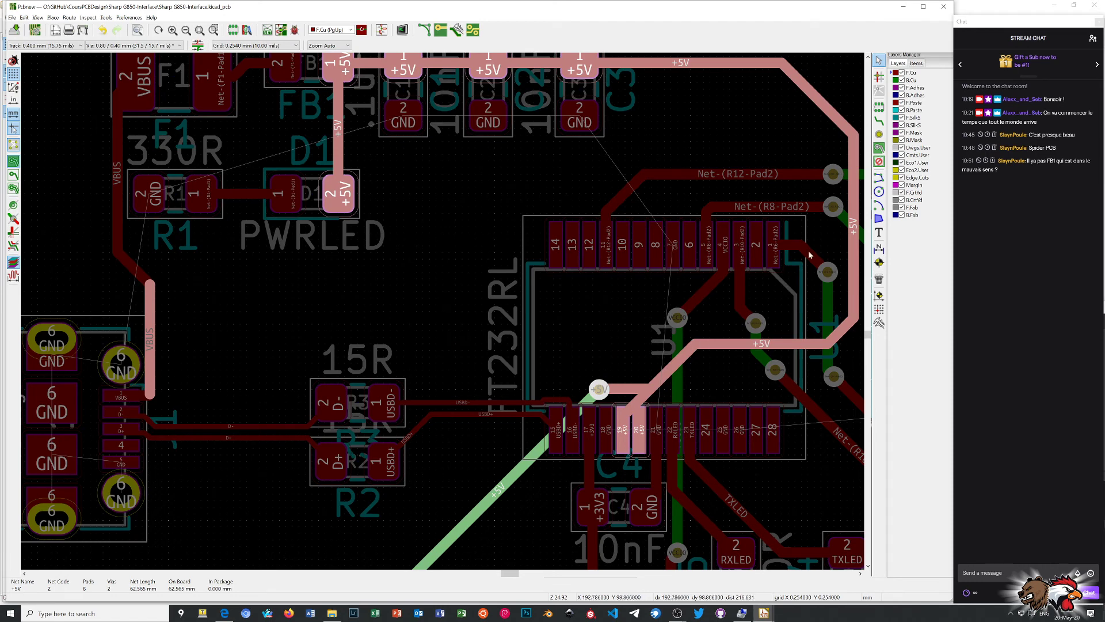
Route a +5V track from D1's pad to the via near U1, then cancel routing
{"action": "left_click", "coordinate": [879, 120]}
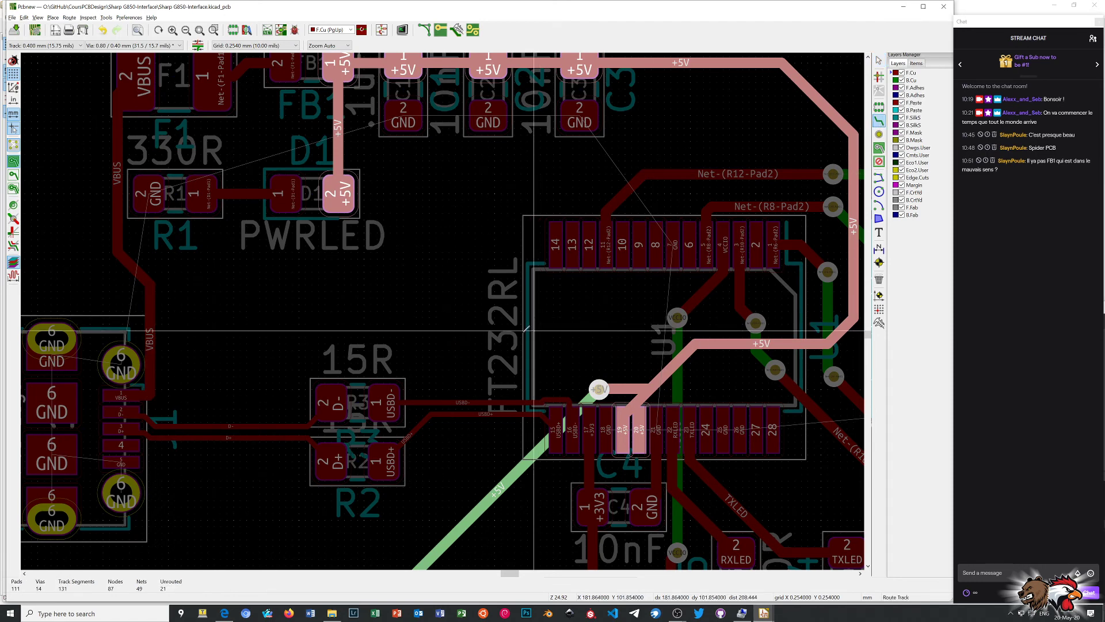
{"action": "left_click", "coordinate": [347, 201]}
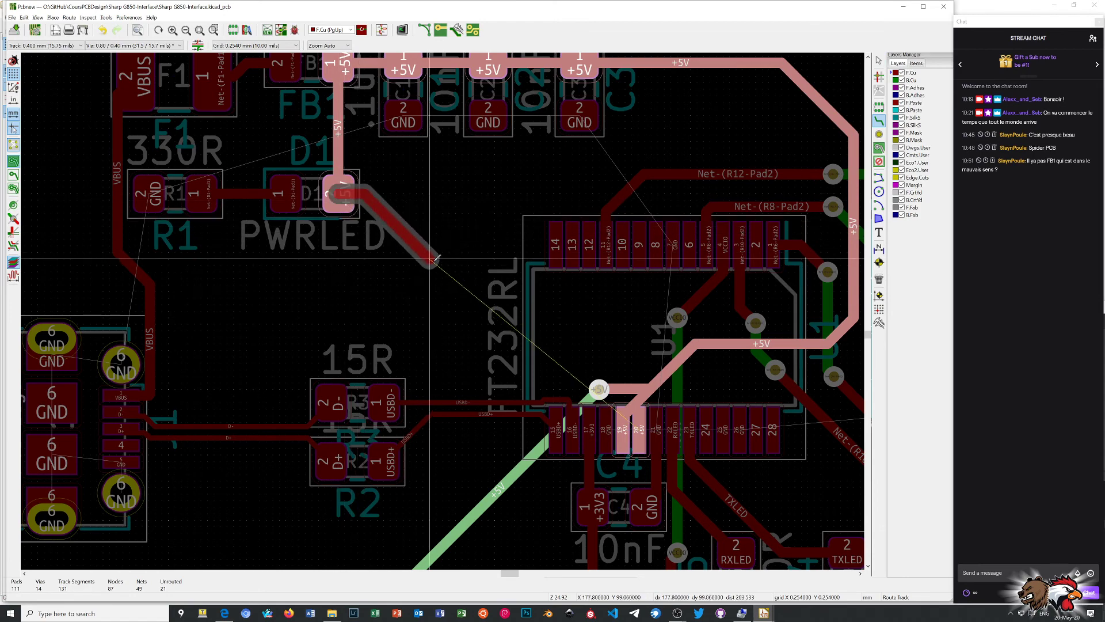
{"action": "left_click", "coordinate": [599, 388]}
{"action": "scroll", "coordinate": [599, 389], "scroll_direction": "down", "scroll_amount": 2}
{"action": "scroll", "coordinate": [442, 311], "scroll_direction": "down", "scroll_amount": 1}
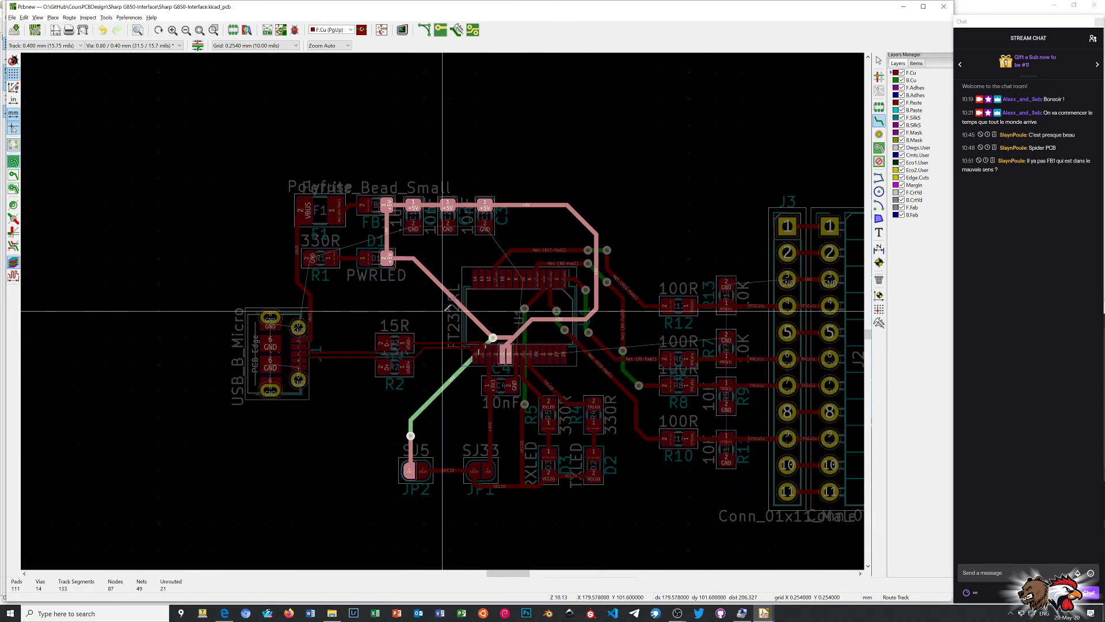
{"action": "scroll", "coordinate": [447, 308], "scroll_direction": "up", "scroll_amount": 1}
{"action": "scroll", "coordinate": [447, 308], "scroll_direction": "up", "scroll_amount": 2}
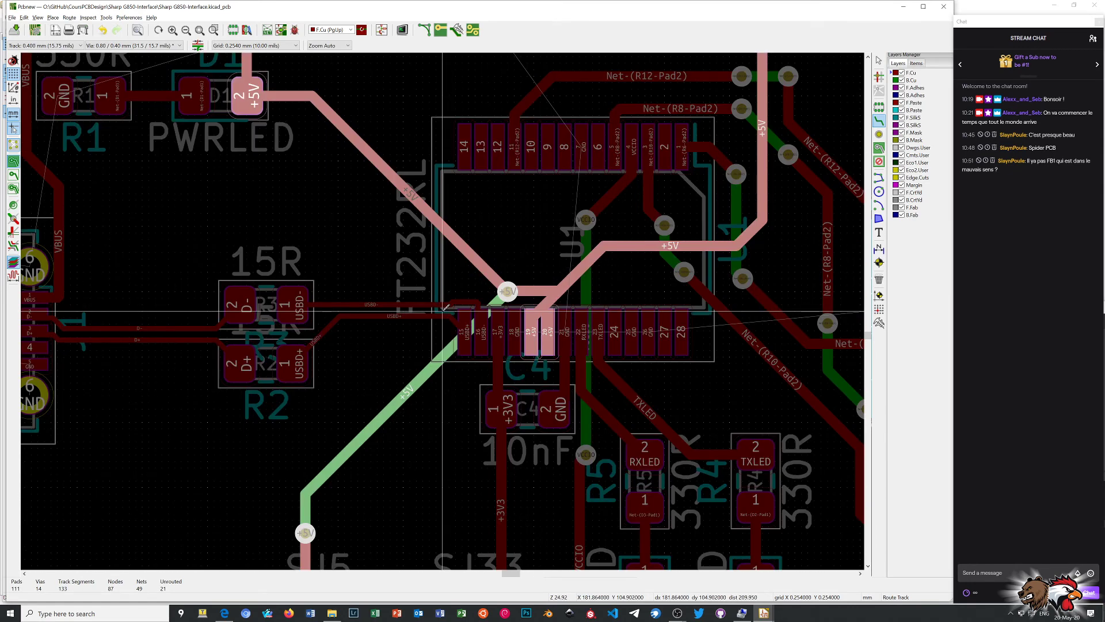
{"action": "scroll", "coordinate": [445, 308], "scroll_direction": "down", "scroll_amount": 3}
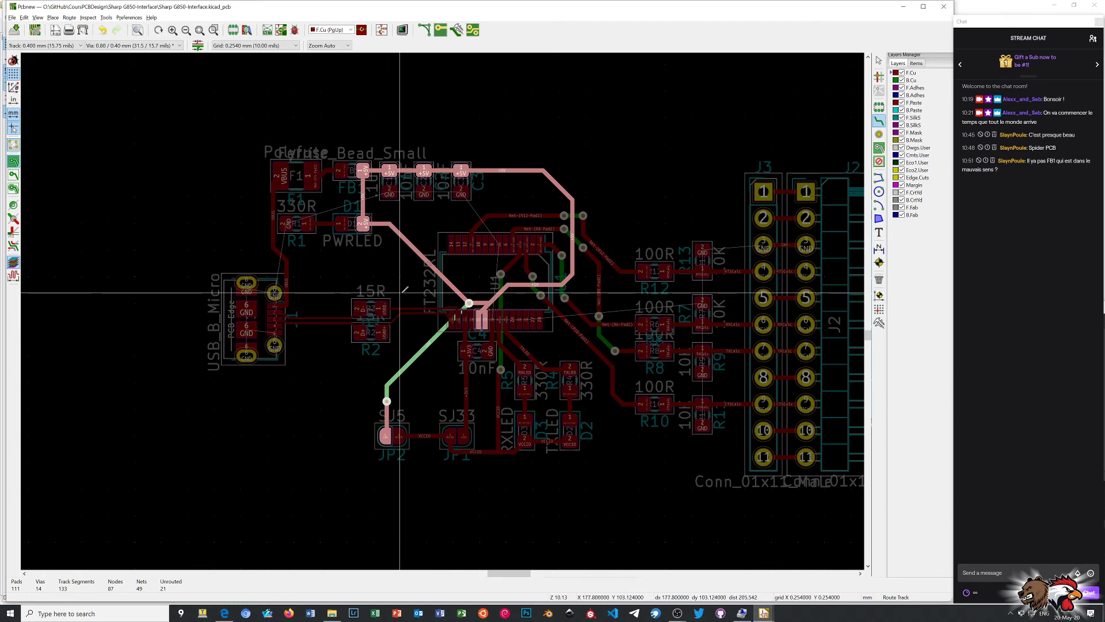
{"action": "right_click", "coordinate": [614, 196]}
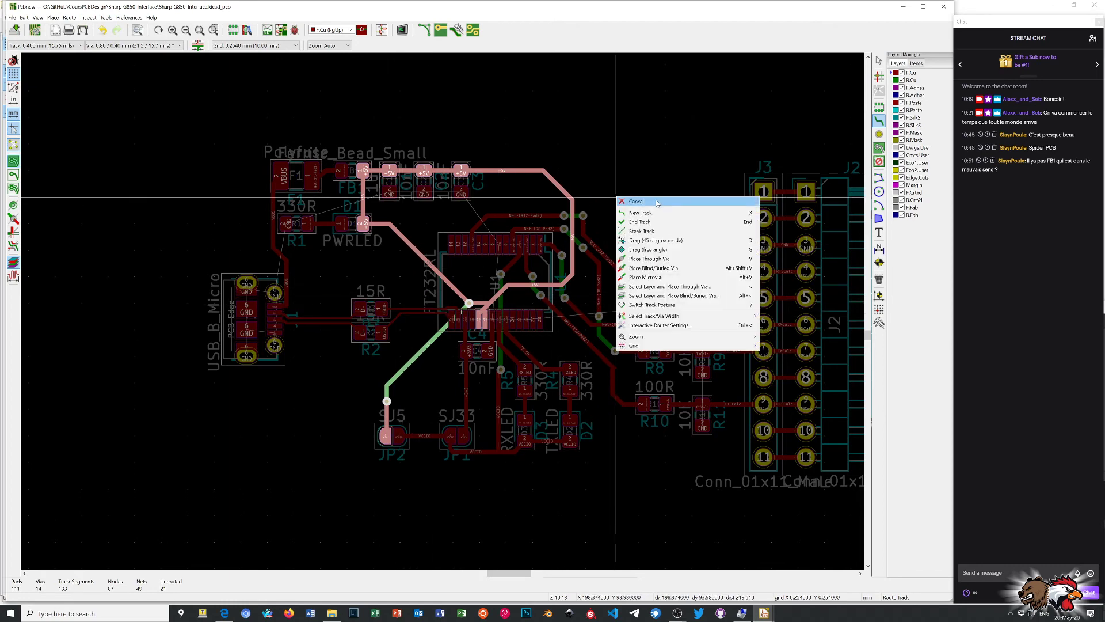
{"action": "left_click", "coordinate": [616, 201]}
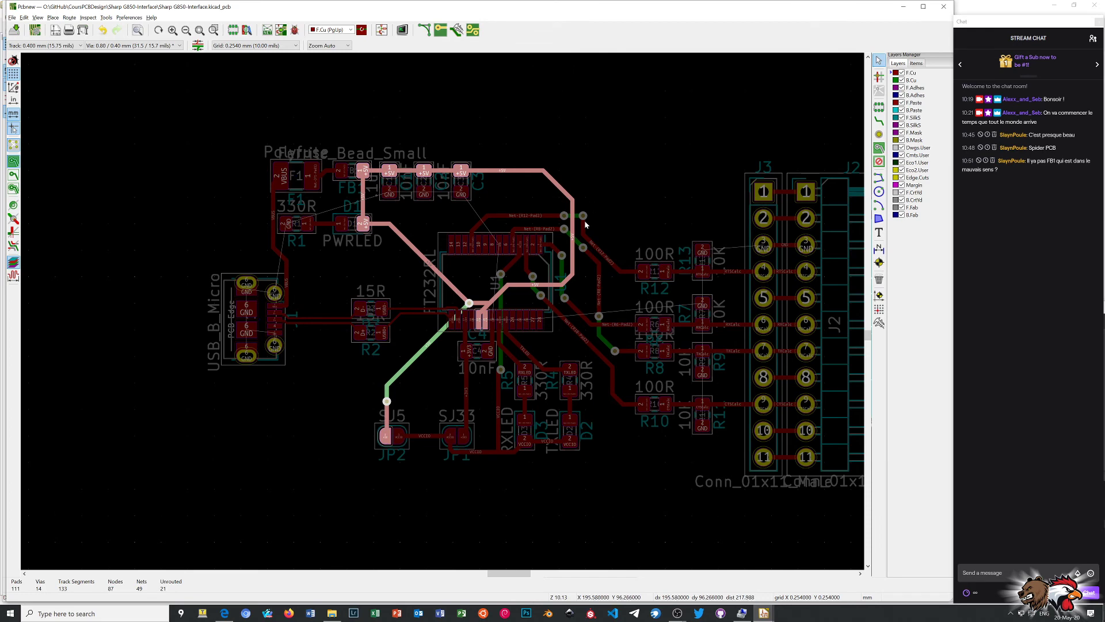
{"action": "left_click", "coordinate": [611, 229]}
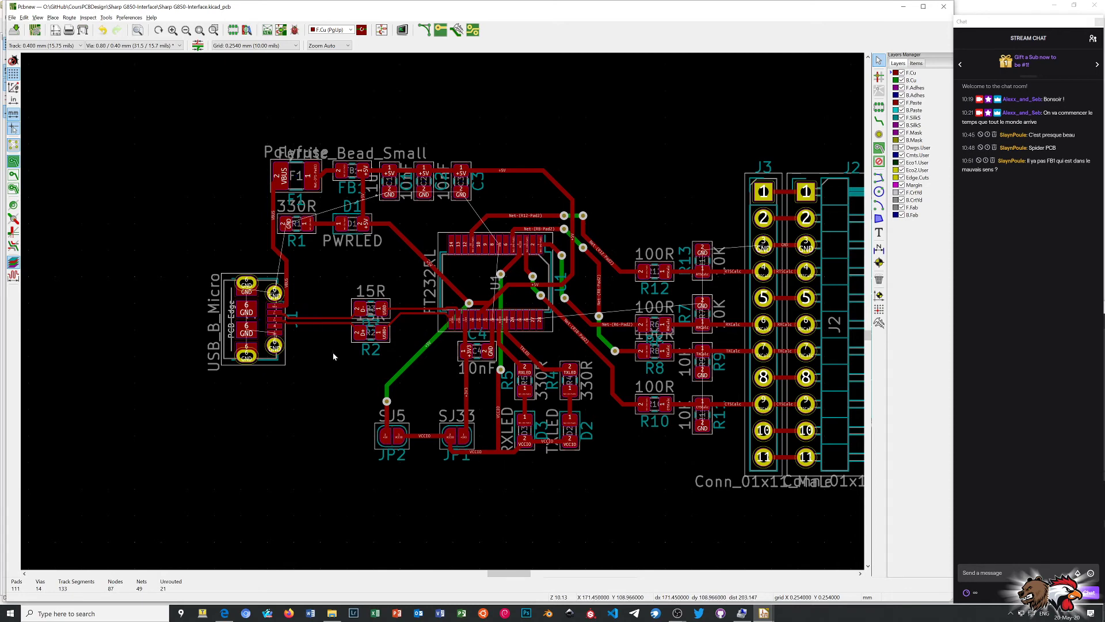
Delete the /D+ and D- track pieces at USB connector J1
{"action": "left_click", "coordinate": [325, 325]}
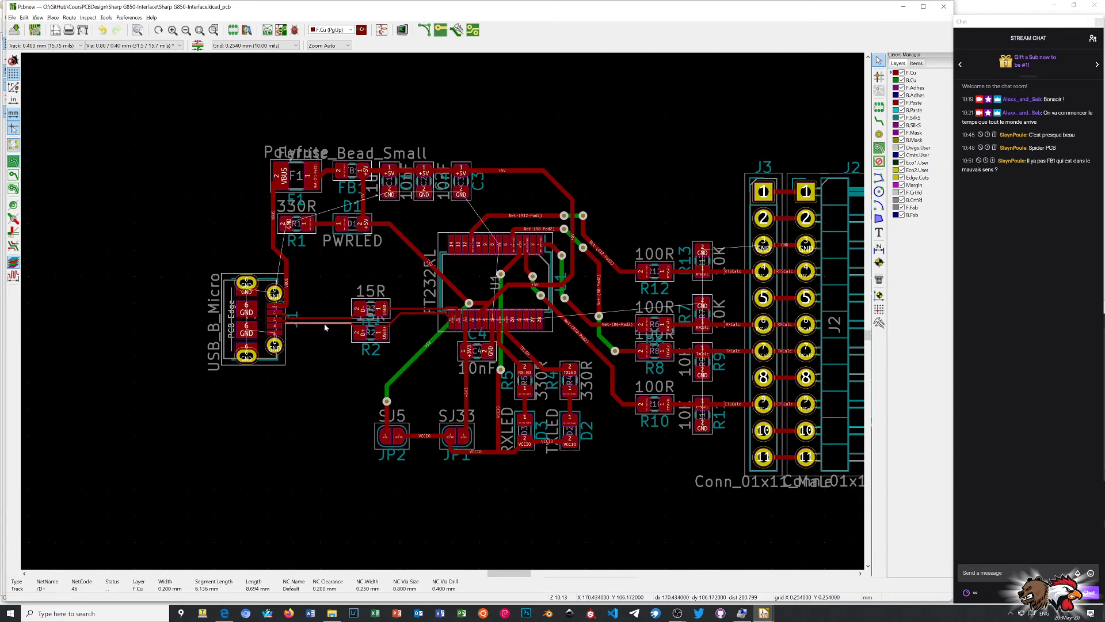
{"action": "key", "text": "Delete"}
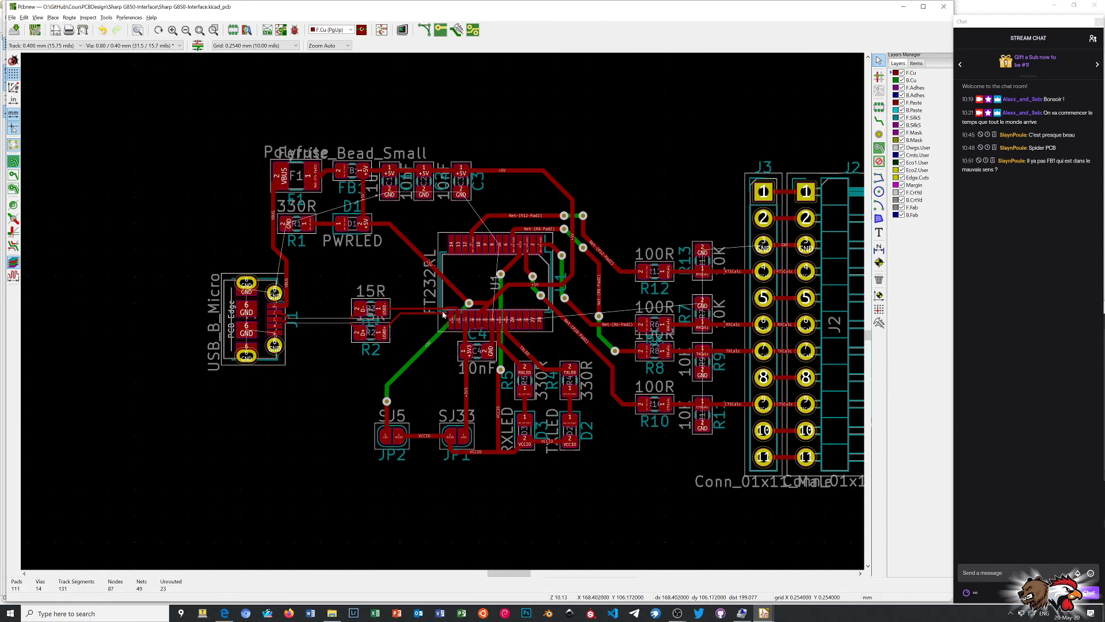
{"action": "scroll", "coordinate": [443, 314], "scroll_direction": "up", "scroll_amount": 3}
{"action": "left_click", "coordinate": [411, 293]}
{"action": "key", "text": "Delete"}
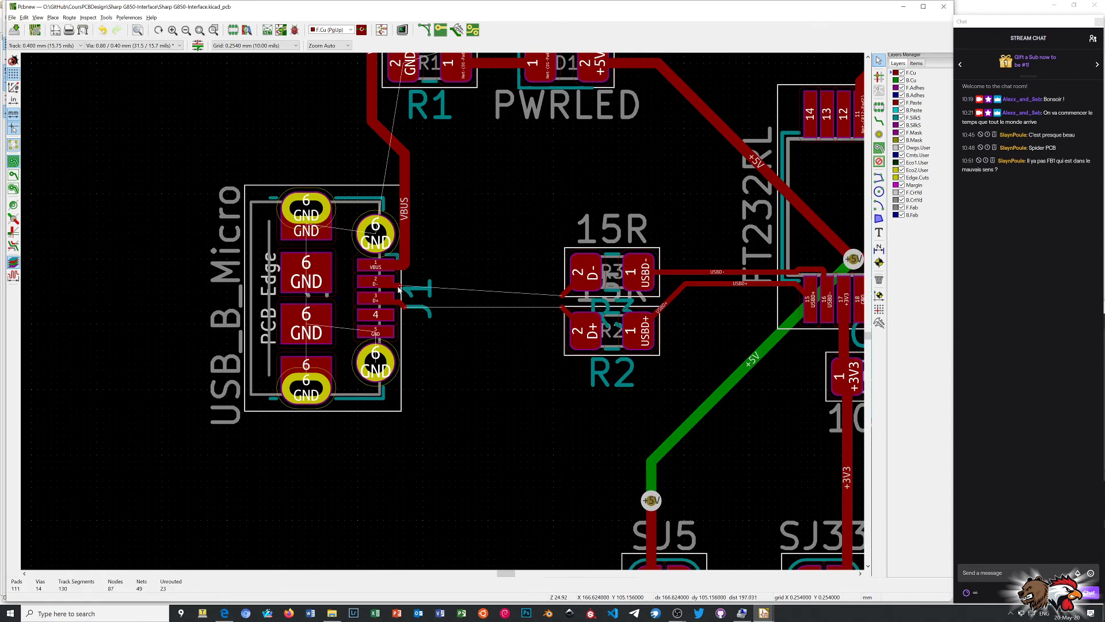
{"action": "left_click", "coordinate": [401, 289]}
{"action": "key", "text": "Delete"}
{"action": "left_click", "coordinate": [400, 304]}
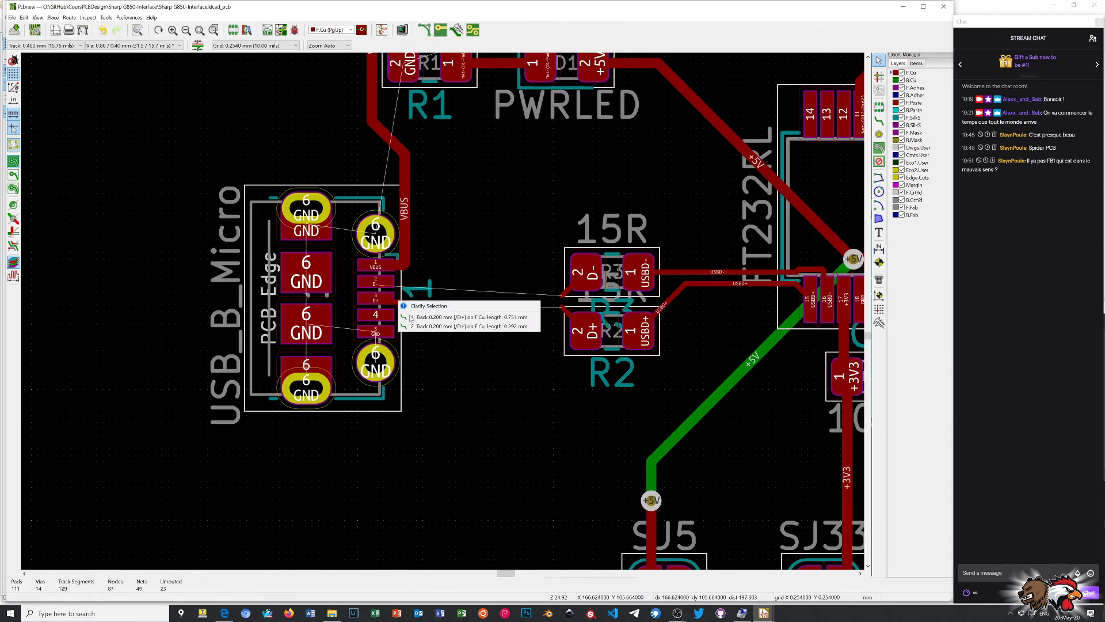
Delete the remaining /D+ pieces at J1 and the D+/D- stubs at R2 and R3
{"action": "left_click", "coordinate": [411, 317]}
{"action": "key", "text": "Delete"}
{"action": "left_click", "coordinate": [402, 301]}
{"action": "key", "text": "Delete"}
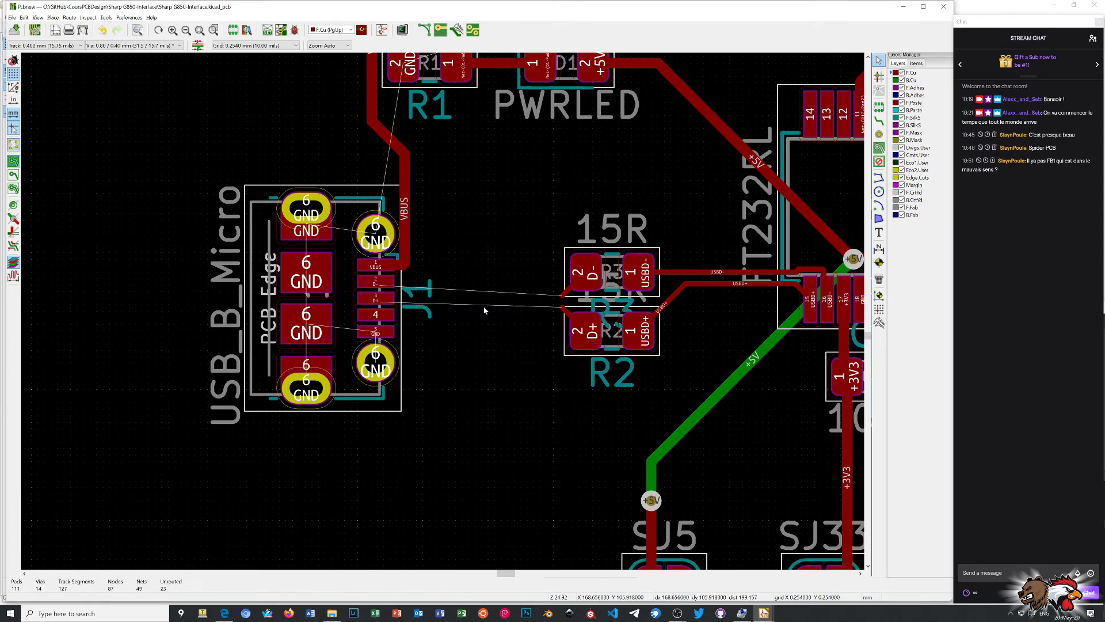
{"action": "left_click", "coordinate": [564, 311]}
{"action": "key", "text": "Delete"}
{"action": "left_click", "coordinate": [565, 297]}
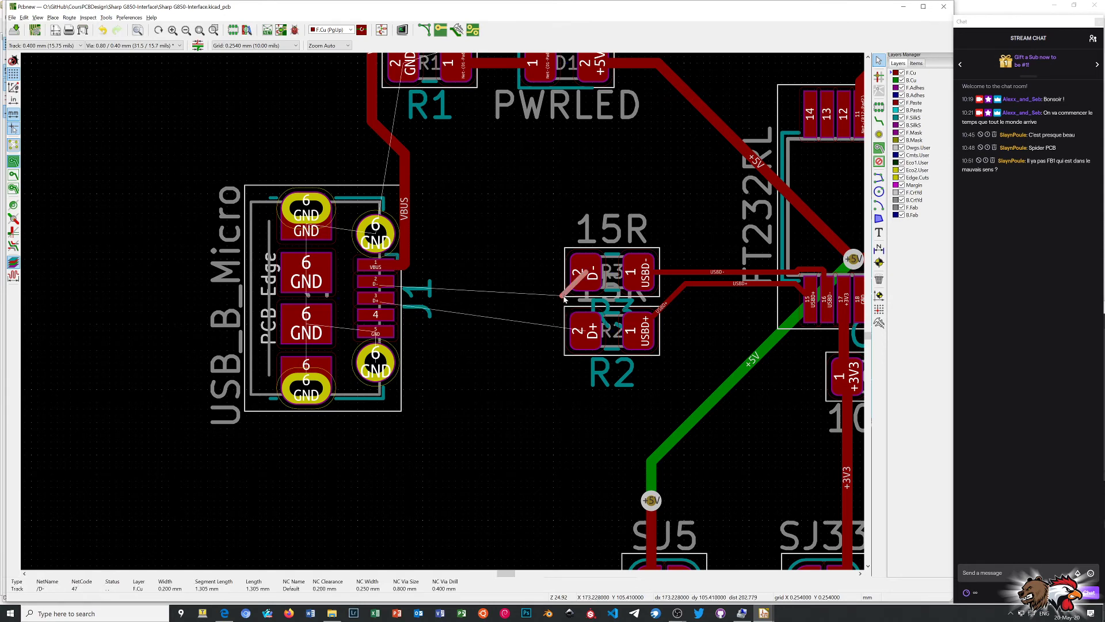
{"action": "key", "text": "Delete"}
Delete the USBD- track from R3 and the USBD+ segments up to U1 pad 15
{"action": "left_click", "coordinate": [660, 273]}
{"action": "key", "text": "Delete"}
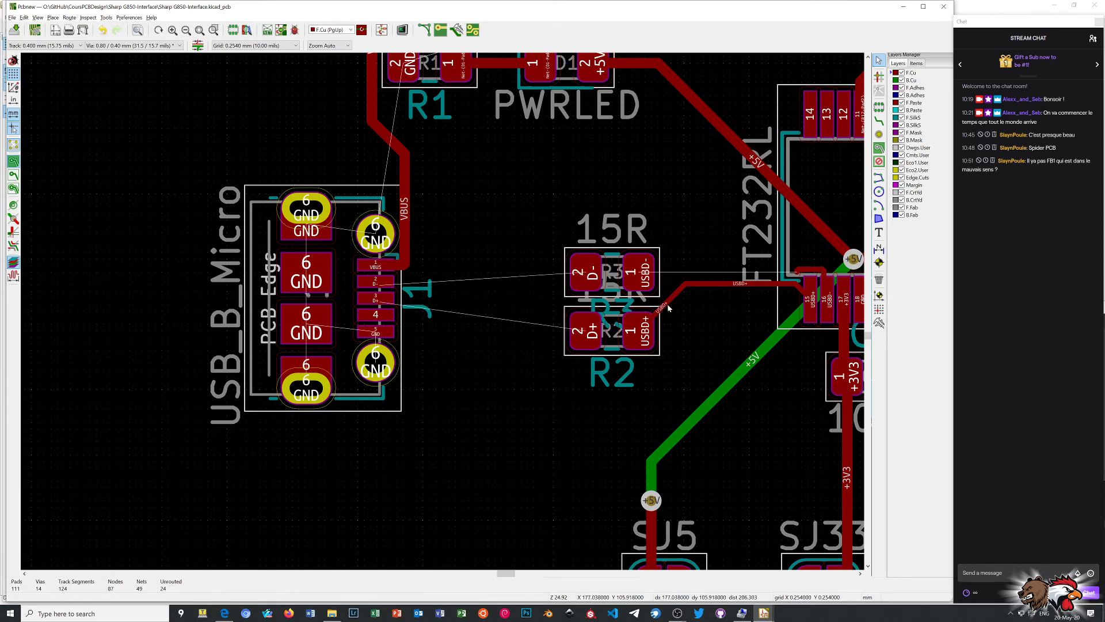
{"action": "left_click", "coordinate": [668, 308]}
{"action": "key", "text": "Delete"}
{"action": "left_click", "coordinate": [724, 285]}
{"action": "key", "text": "Delete"}
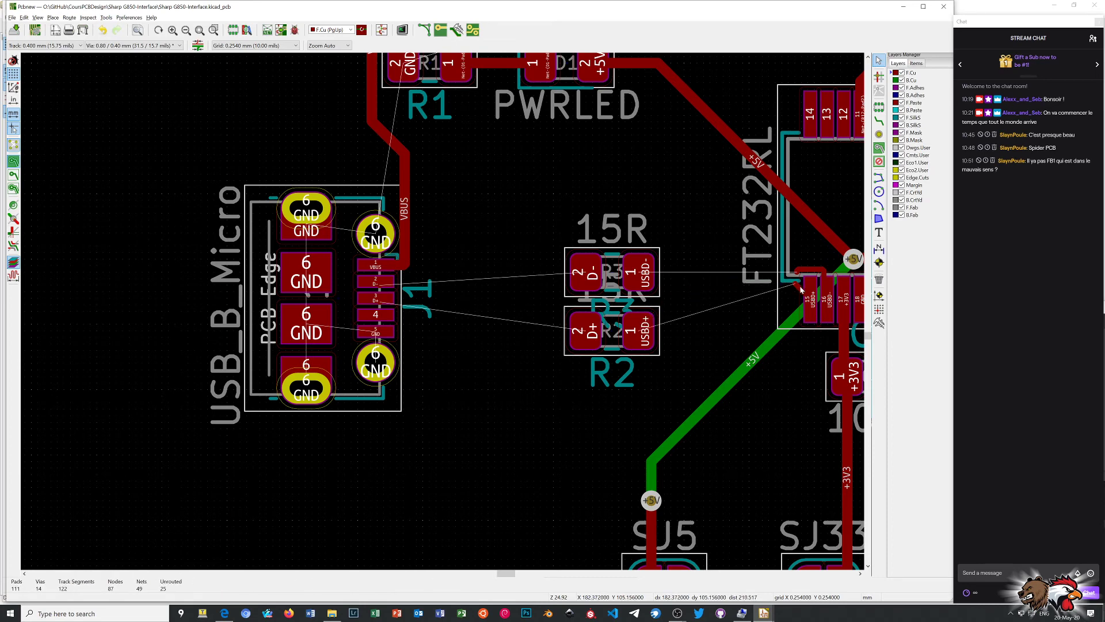
{"action": "left_click", "coordinate": [801, 289]}
{"action": "key", "text": "Delete"}
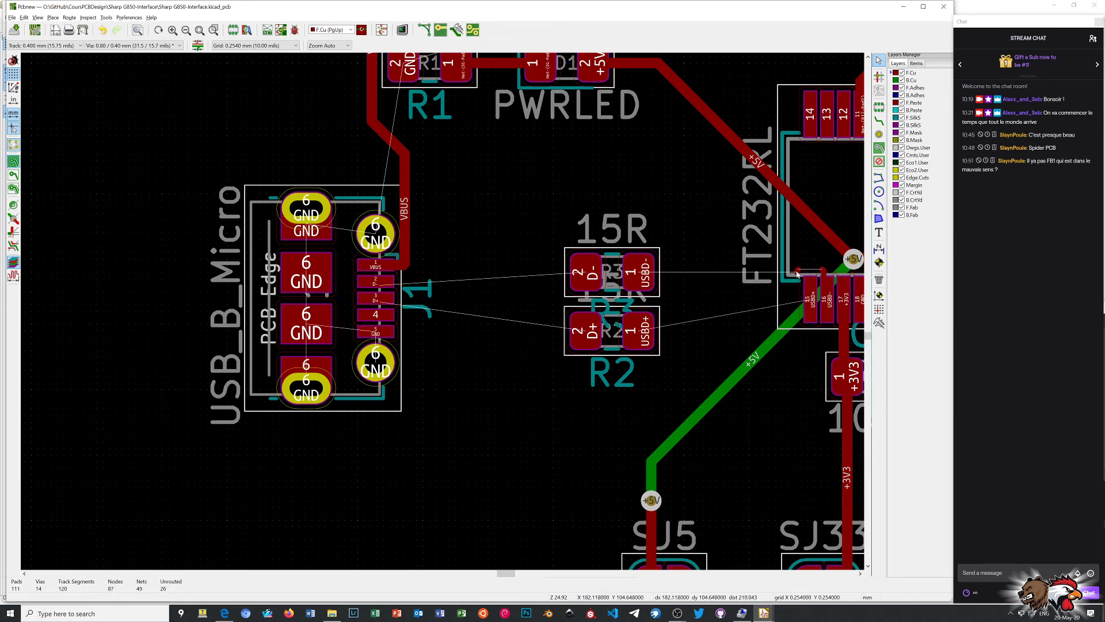
Delete the short leftover track stubs around U1 pad 16
{"action": "left_click", "coordinate": [798, 274]}
{"action": "left_click", "coordinate": [802, 283]}
{"action": "key", "text": "Delete"}
{"action": "left_click", "coordinate": [794, 269]}
{"action": "key", "text": "Delete"}
{"action": "left_click", "coordinate": [825, 272]}
{"action": "key", "text": "Delete"}
{"action": "left_click", "coordinate": [824, 275]}
{"action": "key", "text": "Delete"}
Delete the VBUS tracks from J1 up past R1 to F1
{"action": "scroll", "coordinate": [444, 313], "scroll_direction": "down", "scroll_amount": 1}
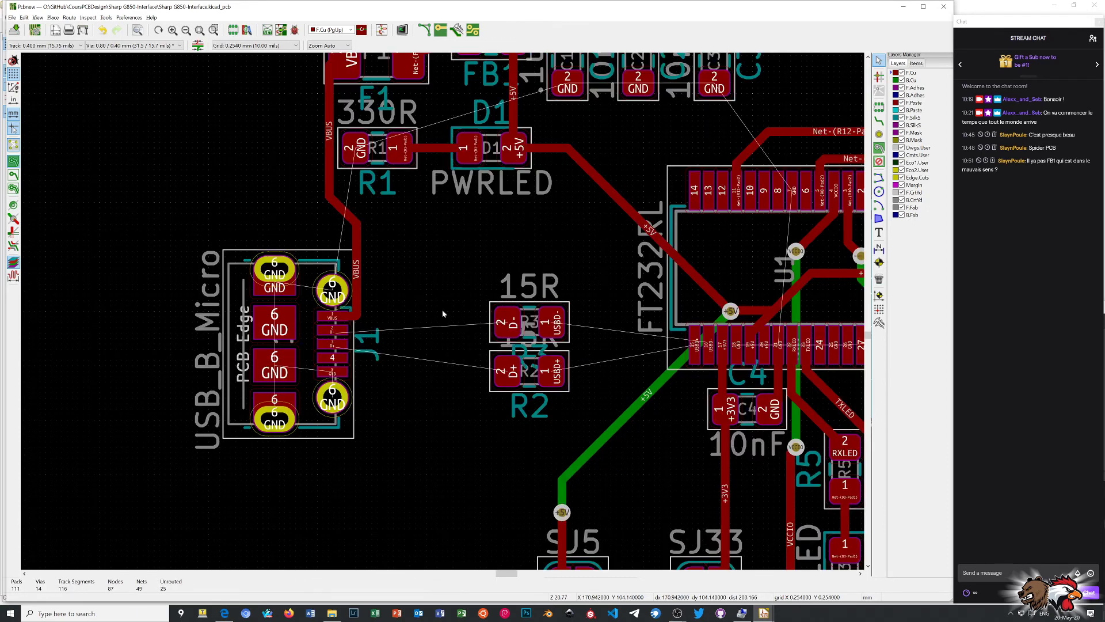
{"action": "scroll", "coordinate": [442, 314], "scroll_direction": "down", "scroll_amount": 1}
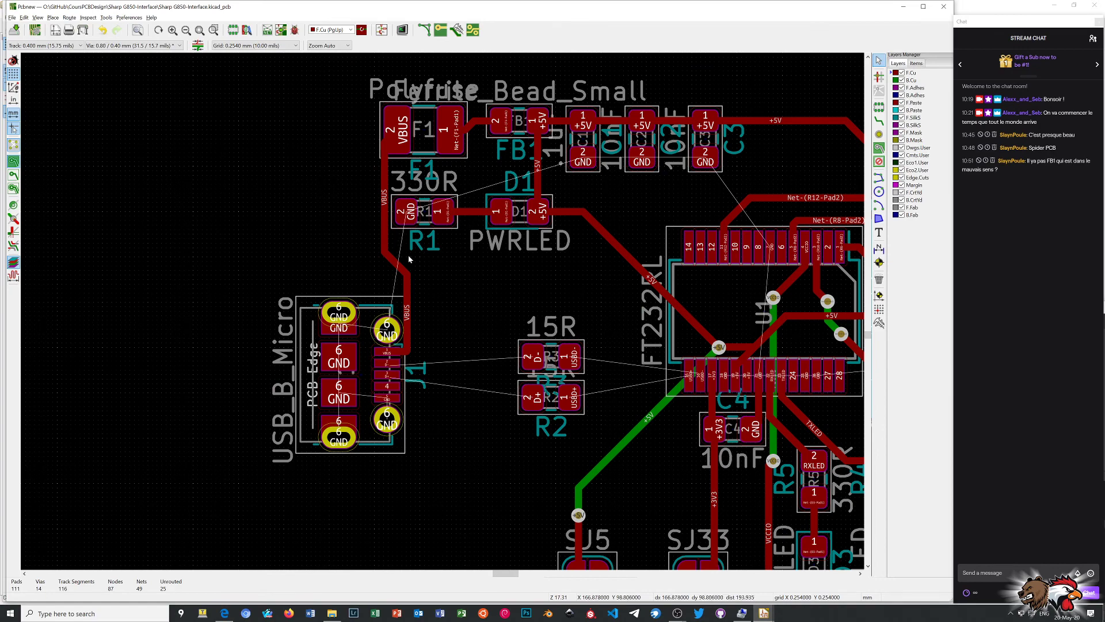
{"action": "left_click", "coordinate": [384, 191]}
{"action": "key", "text": "Delete"}
{"action": "left_click", "coordinate": [388, 142]}
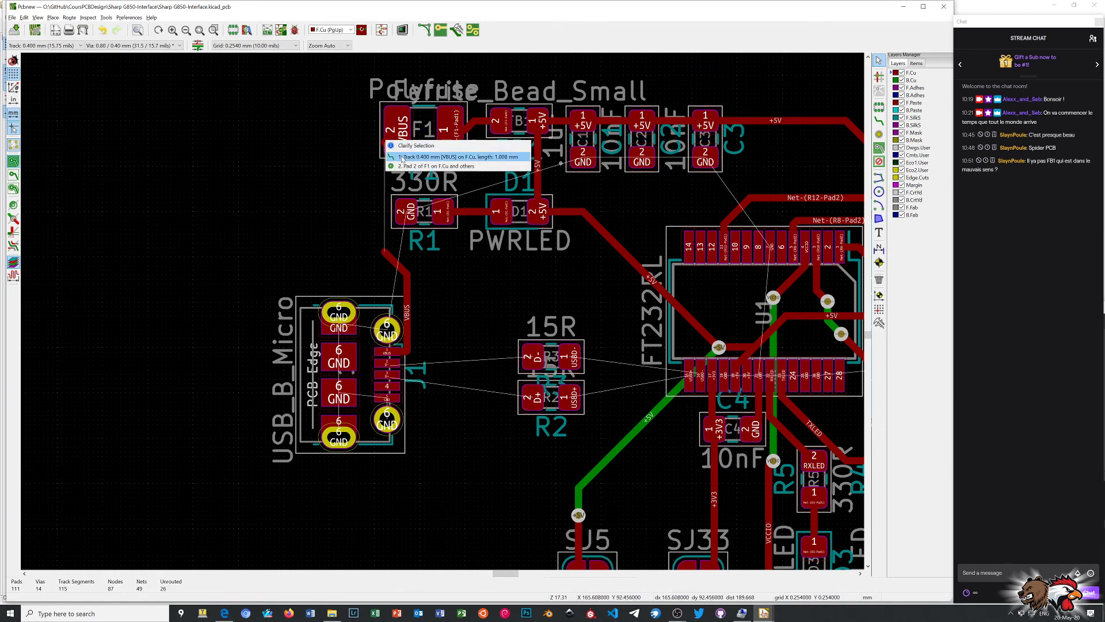
{"action": "left_click", "coordinate": [402, 156]}
{"action": "key", "text": "Delete"}
{"action": "left_click", "coordinate": [396, 263]}
{"action": "key", "text": "Delete"}
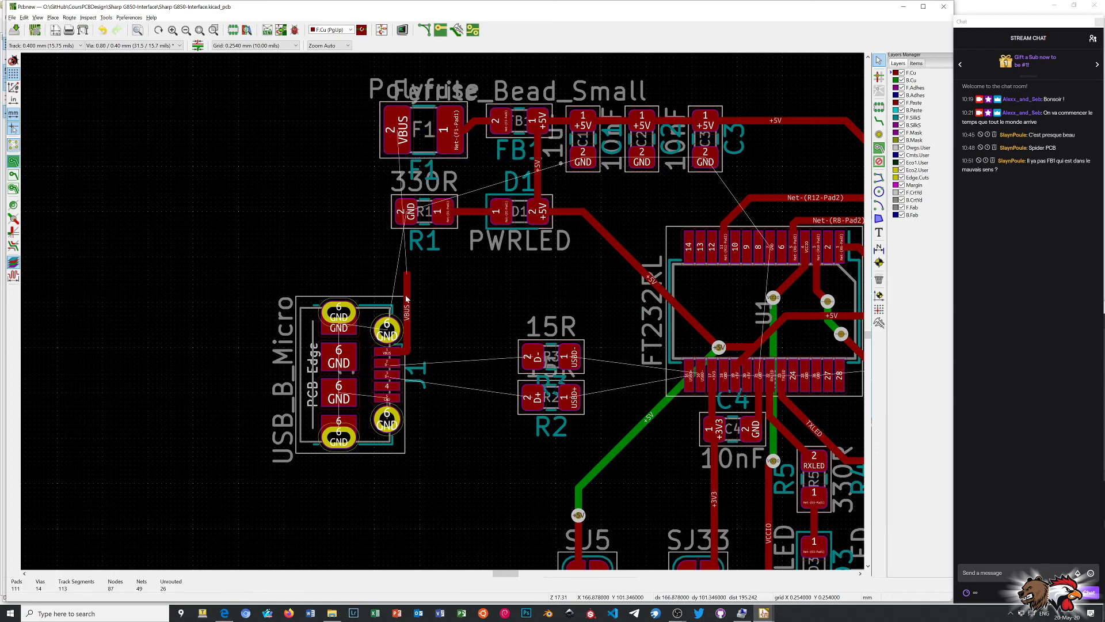
{"action": "left_click", "coordinate": [406, 299]}
{"action": "key", "text": "Delete"}
{"action": "left_click", "coordinate": [407, 351]}
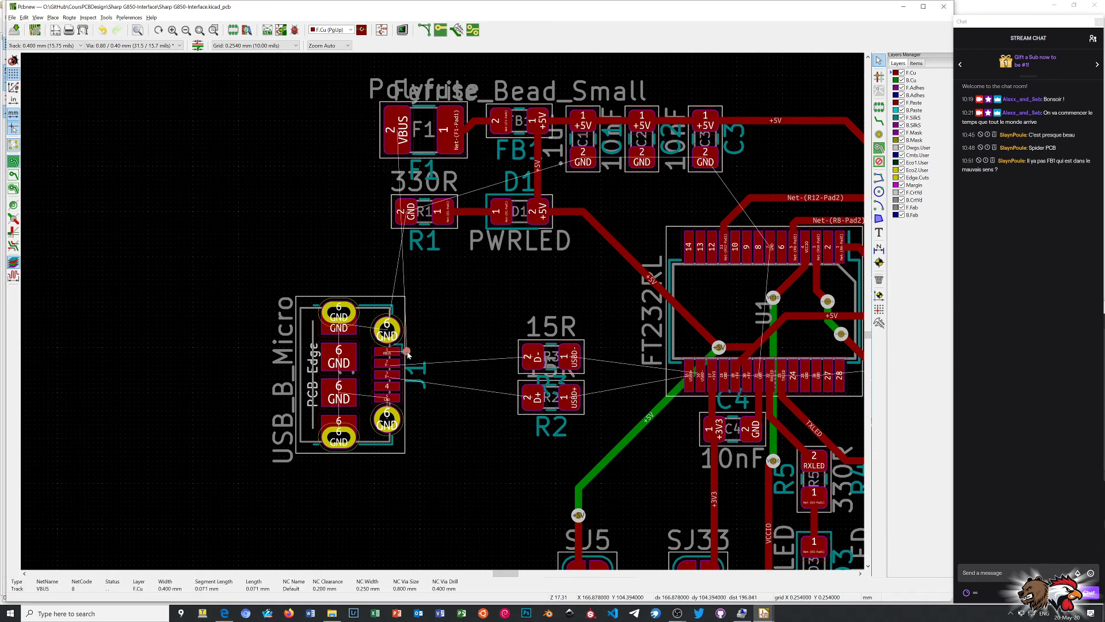
{"action": "key", "text": "Delete"}
Delete the +5V tracks from D1 to the via and from C3 onward
{"action": "scroll", "coordinate": [525, 263], "scroll_direction": "down", "scroll_amount": 1}
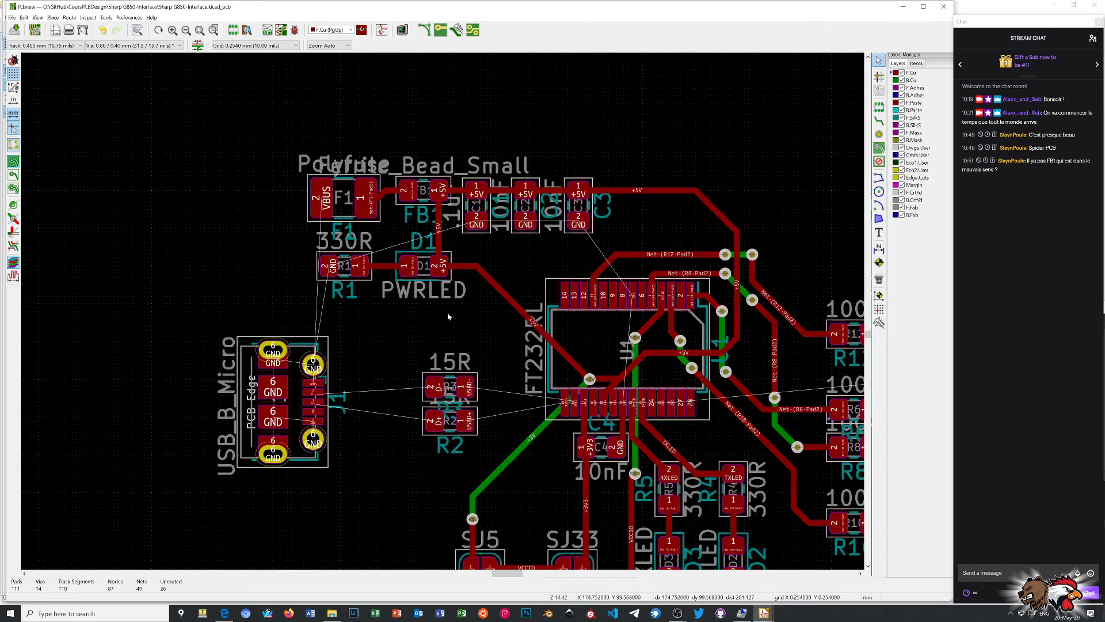
{"action": "left_click", "coordinate": [460, 266]}
{"action": "key", "text": "Delete"}
{"action": "left_click", "coordinate": [493, 283]}
{"action": "key", "text": "Delete"}
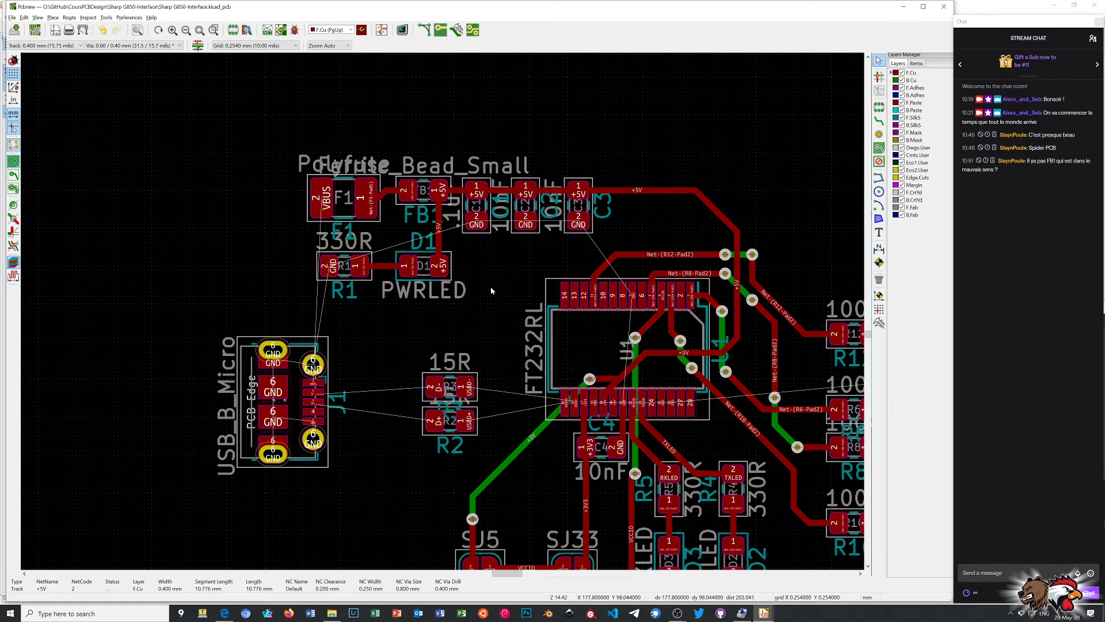
{"action": "left_click", "coordinate": [630, 190]}
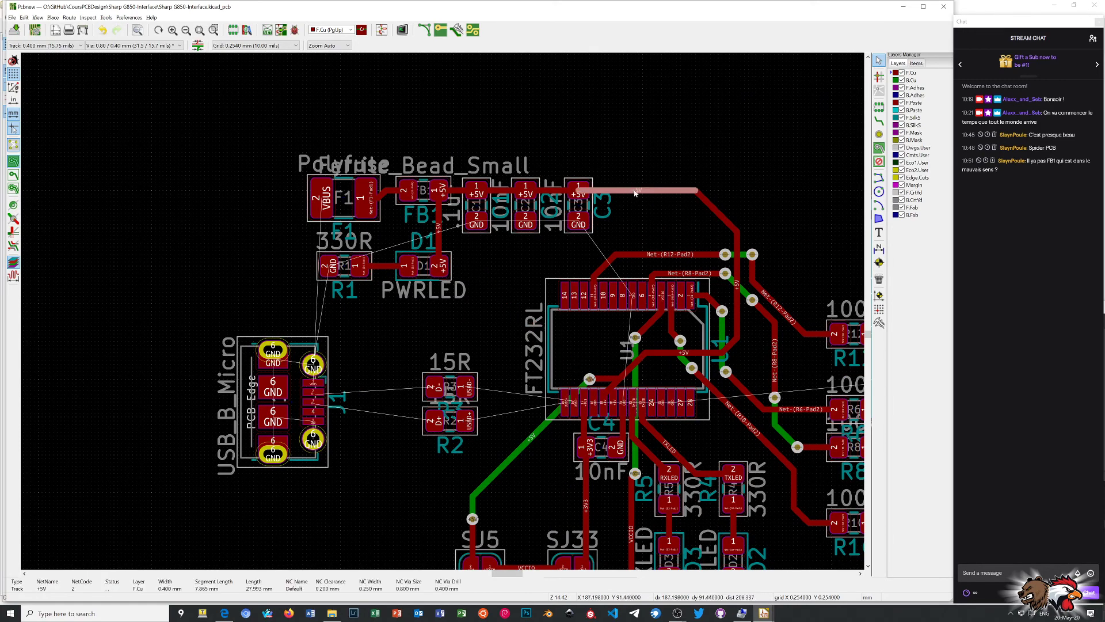
{"action": "key", "text": "Delete"}
{"action": "left_click", "coordinate": [717, 211]}
{"action": "key", "text": "Delete"}
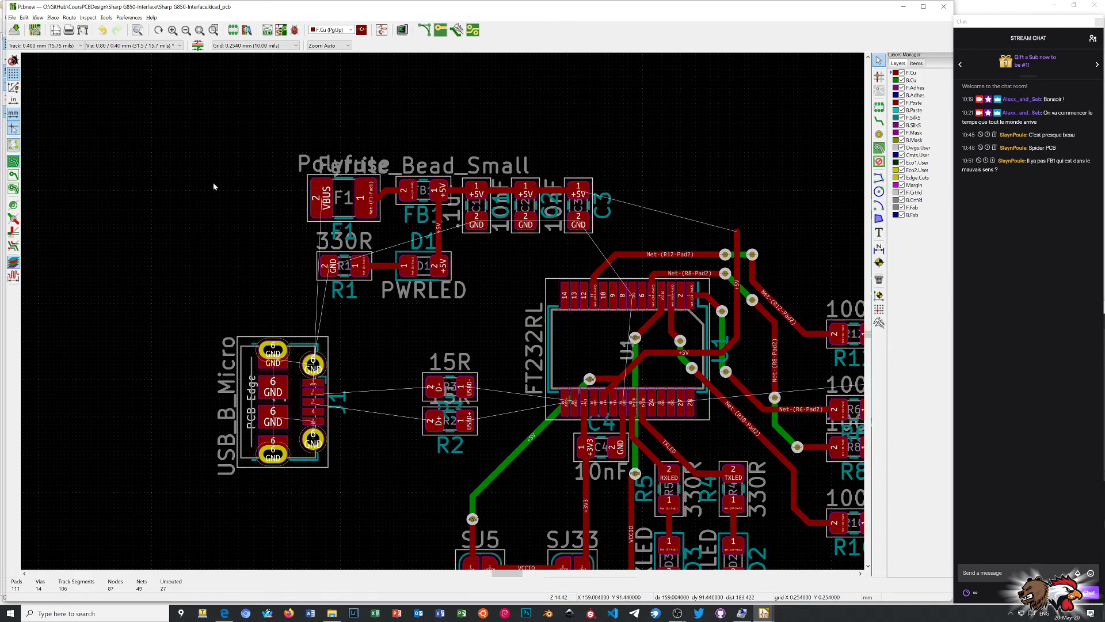
Move the J1 USB connector to the right
{"action": "mouse_move", "coordinate": [190, 316]}
{"action": "left_mouse_down"}
{"action": "mouse_move", "coordinate": [501, 509]}
{"action": "mouse_move", "coordinate": [375, 490]}
{"action": "left_mouse_up"}
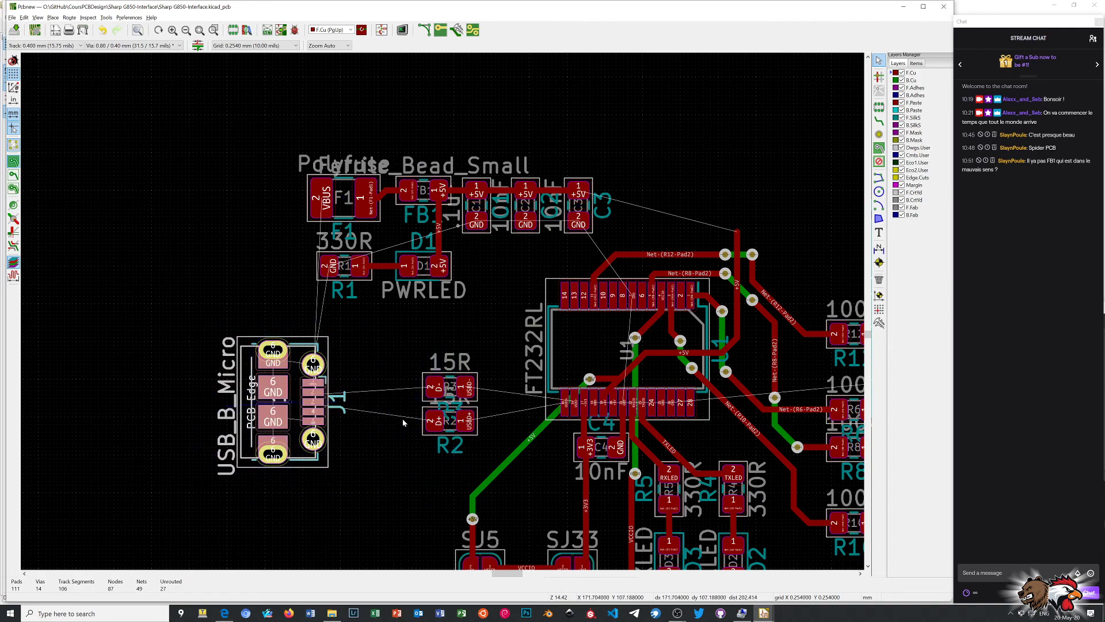
{"action": "mouse_move", "coordinate": [406, 354]}
{"action": "left_mouse_down"}
{"action": "mouse_move", "coordinate": [491, 459]}
{"action": "mouse_move", "coordinate": [495, 425]}
{"action": "left_mouse_up"}
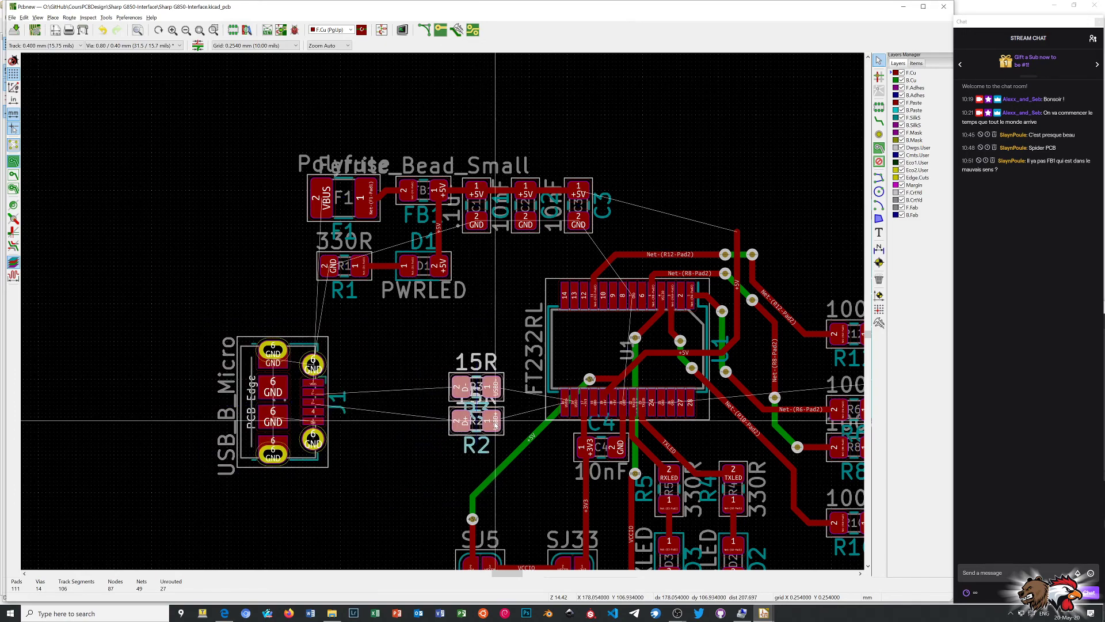
{"action": "left_click", "coordinate": [226, 343]}
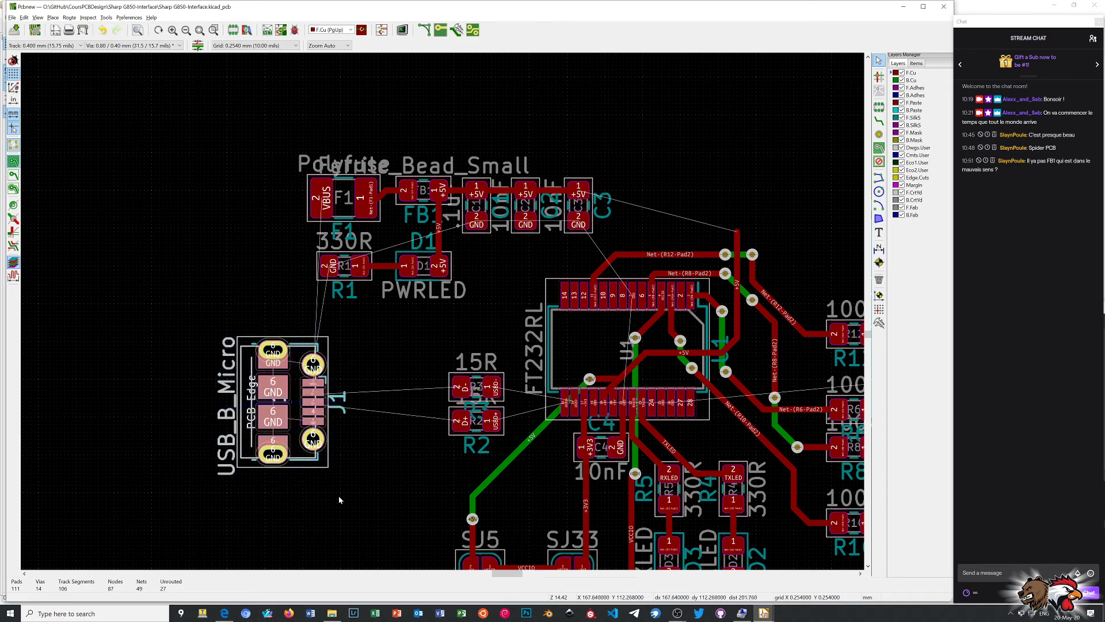
{"action": "left_click_drag", "start_coordinate": [277, 425], "coordinate": [341, 424]}
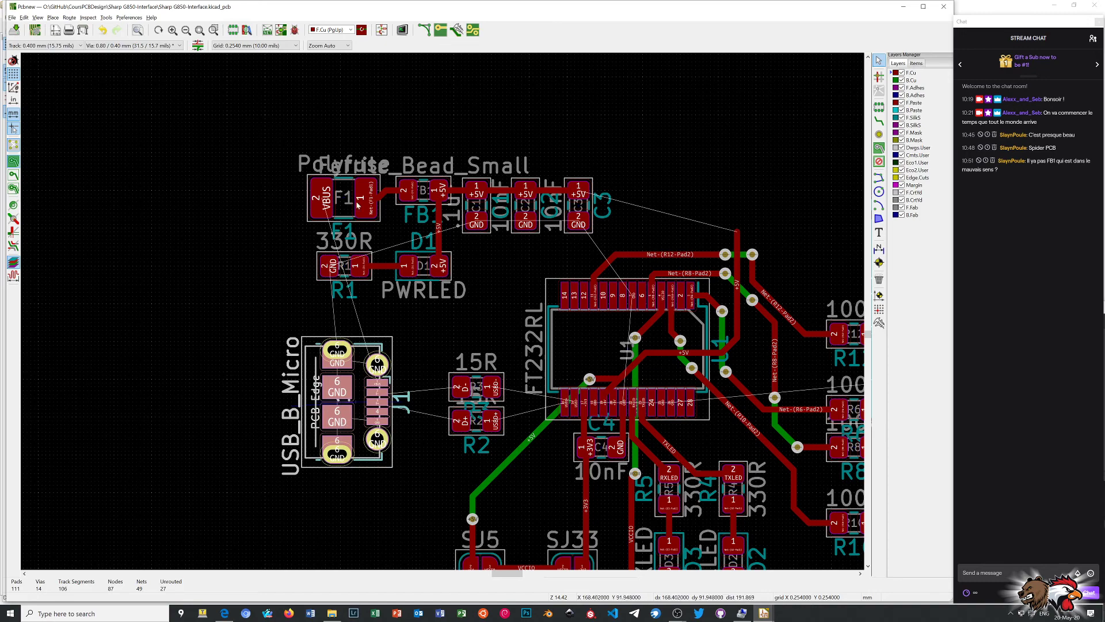
Box-select F1, FB1, C1–C3, R1 and D1 and shift the group right
{"action": "mouse_move", "coordinate": [286, 139]}
{"action": "left_mouse_down"}
{"action": "mouse_move", "coordinate": [585, 294]}
{"action": "mouse_move", "coordinate": [605, 315]}
{"action": "left_mouse_up"}
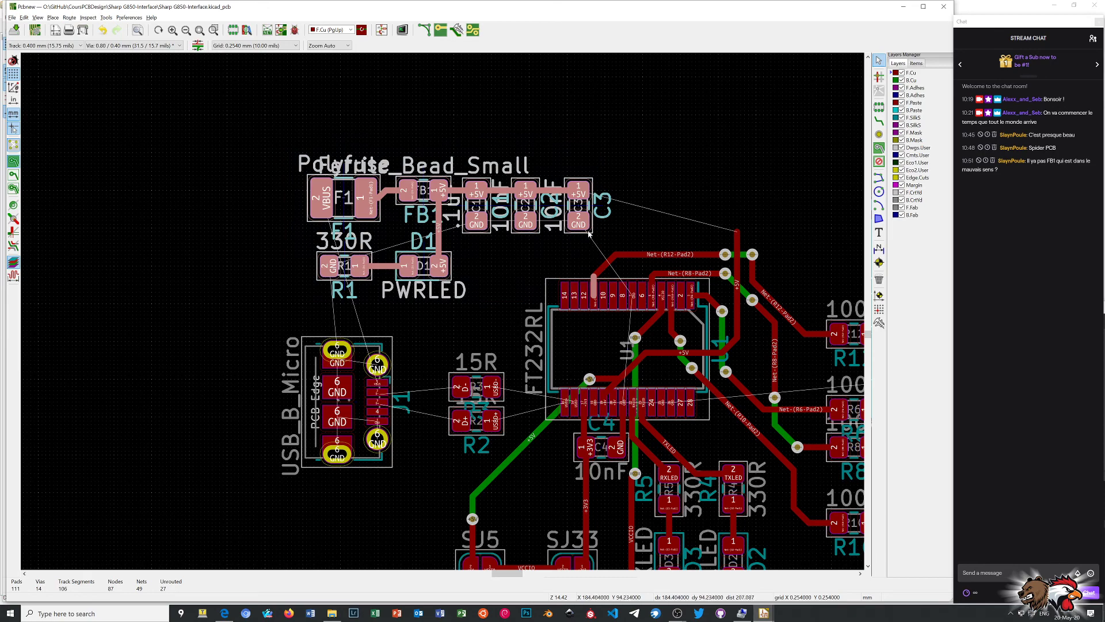
{"action": "left_click", "coordinate": [519, 274]}
{"action": "mouse_move", "coordinate": [295, 138]}
{"action": "left_mouse_down"}
{"action": "mouse_move", "coordinate": [587, 271]}
{"action": "mouse_move", "coordinate": [596, 289]}
{"action": "left_mouse_up"}
{"action": "left_click_drag", "start_coordinate": [481, 226], "coordinate": [553, 224]}
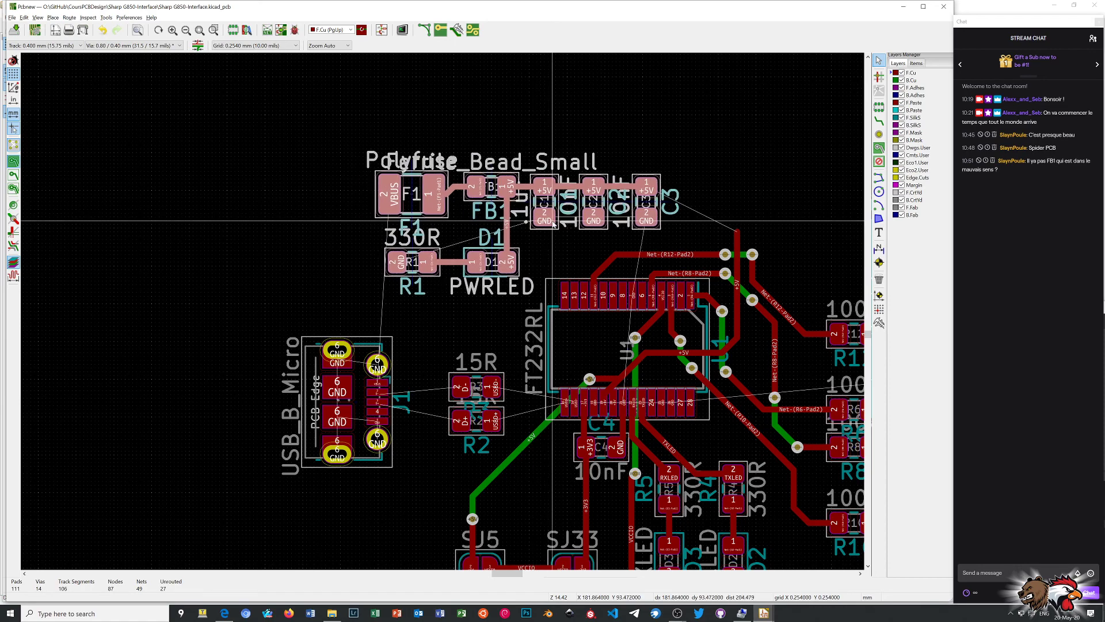
{"action": "left_click_drag", "start_coordinate": [553, 224], "coordinate": [553, 224]}
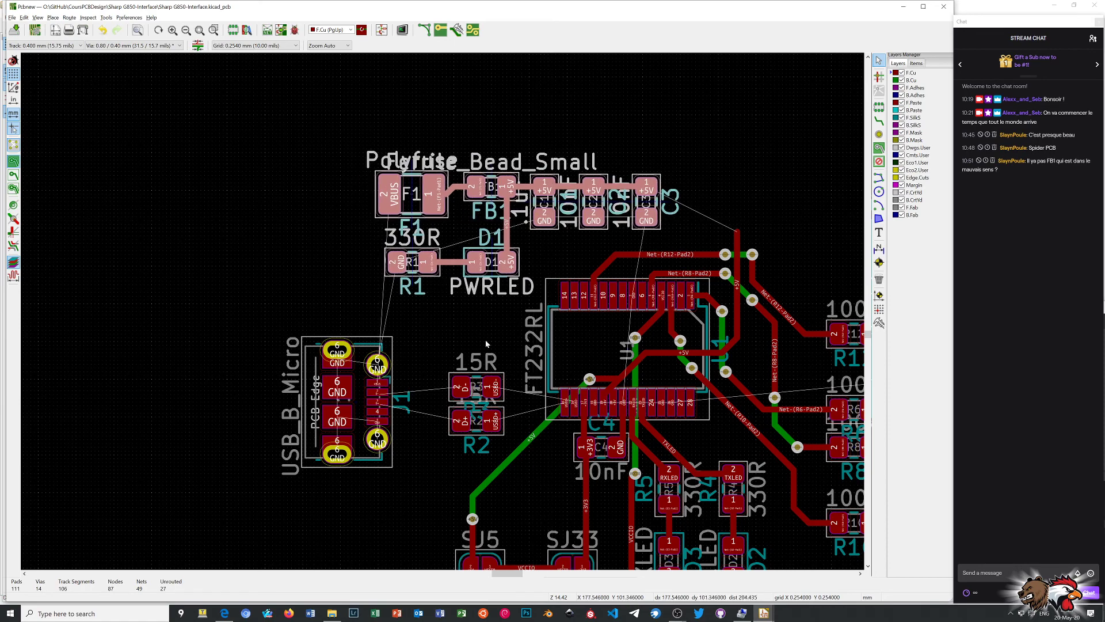
{"action": "left_click", "coordinate": [481, 316]}
{"action": "left_click", "coordinate": [879, 120]}
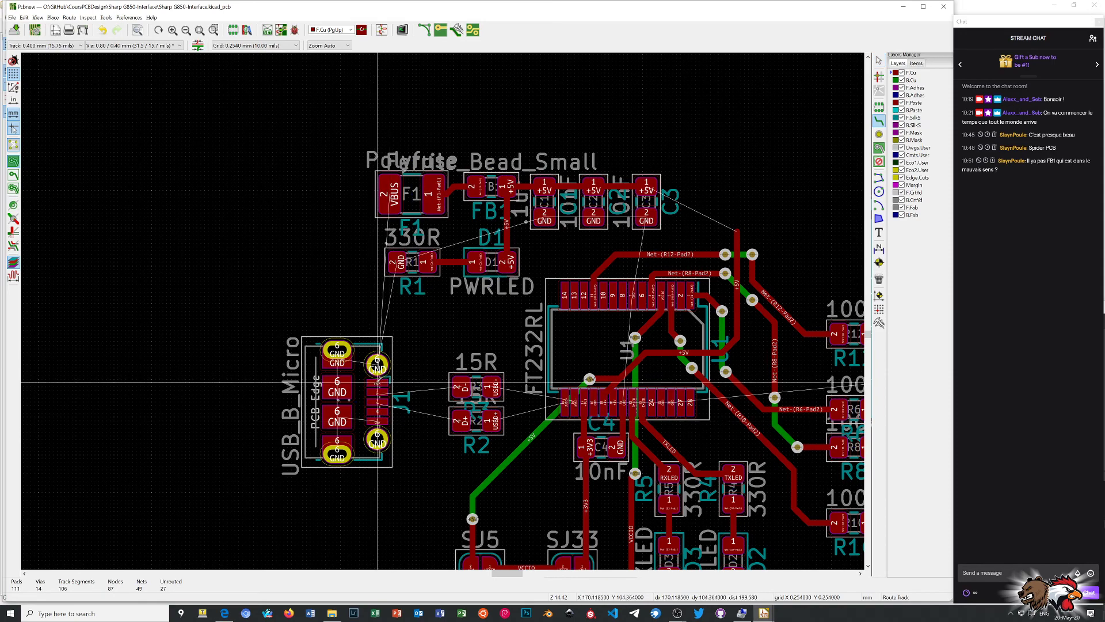
Route tracks for J1 VBUS to F1, the U1 via to D1, and C3 to the +5V track
{"action": "left_click", "coordinate": [378, 382]}
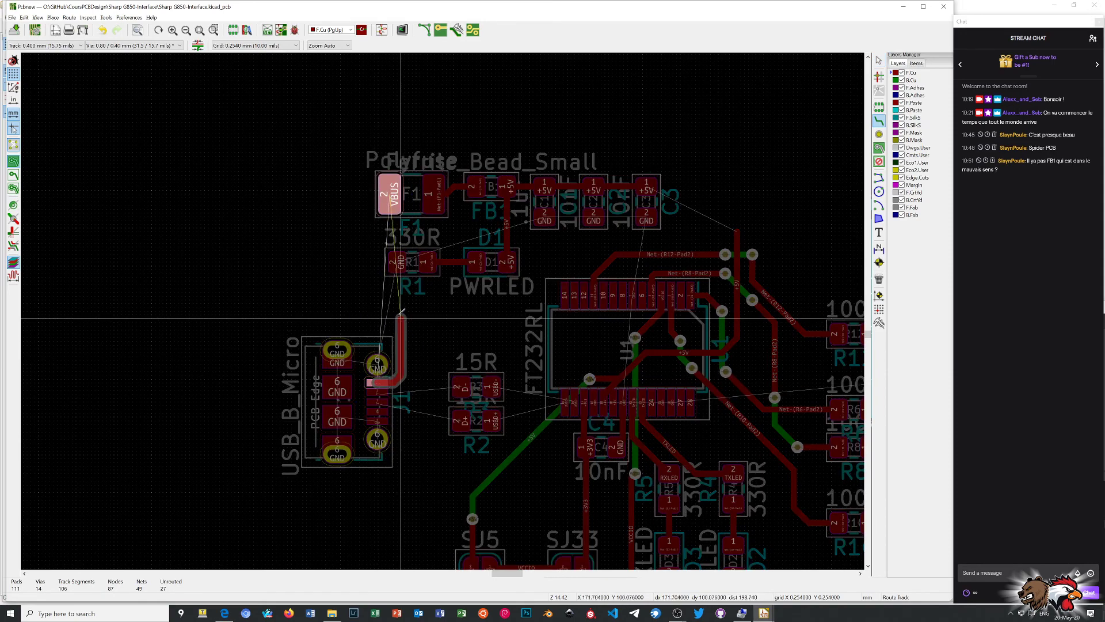
{"action": "left_click", "coordinate": [378, 209]}
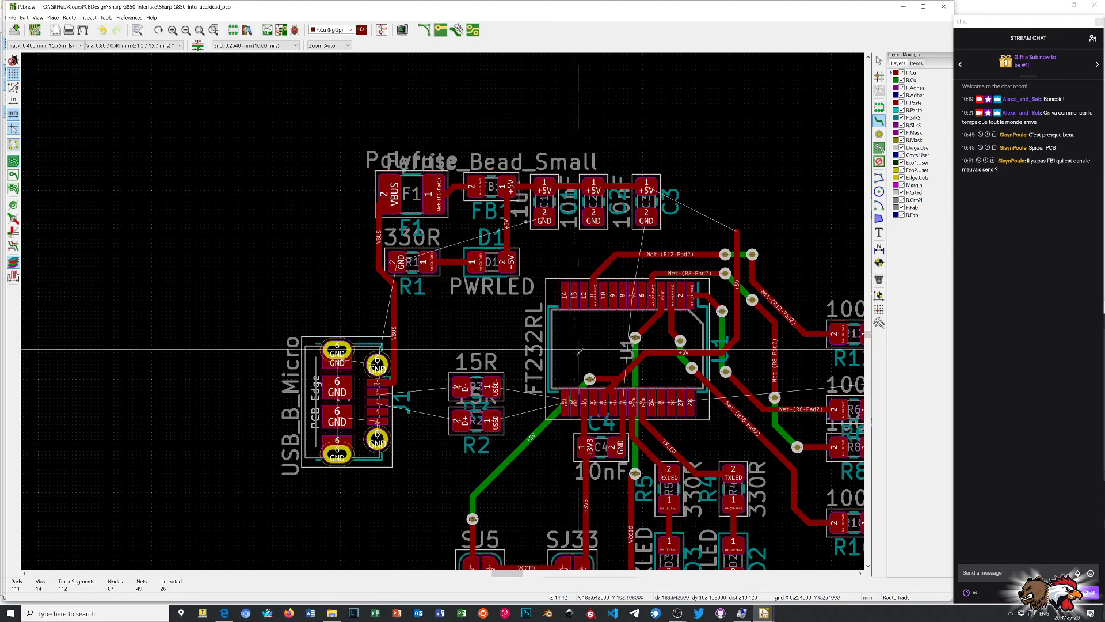
{"action": "left_click", "coordinate": [589, 379]}
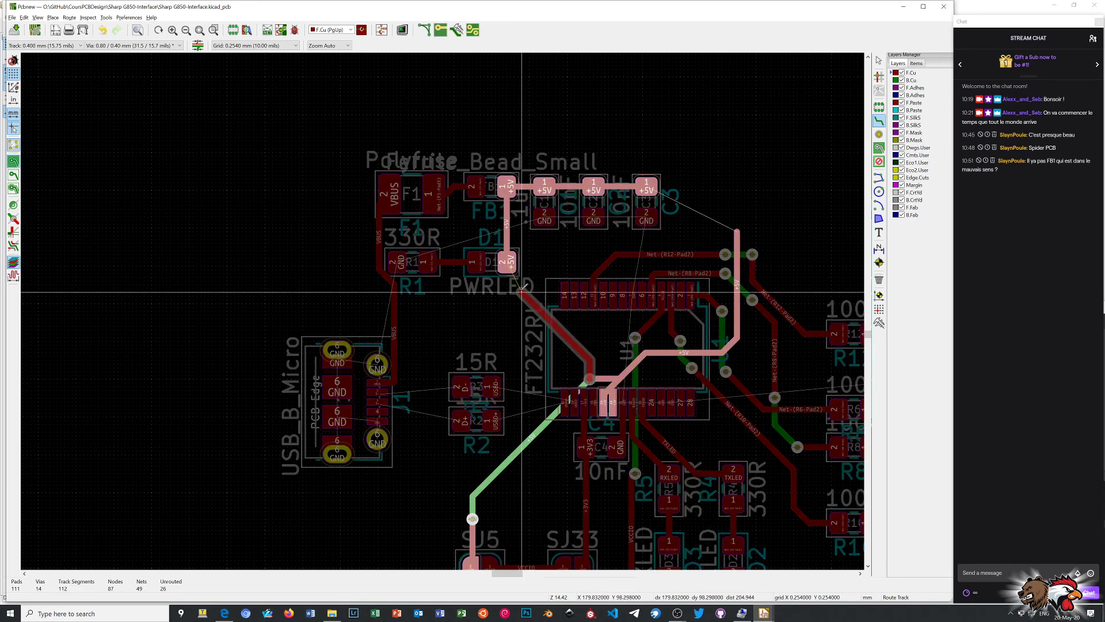
{"action": "left_click", "coordinate": [506, 262]}
{"action": "left_click", "coordinate": [646, 185]}
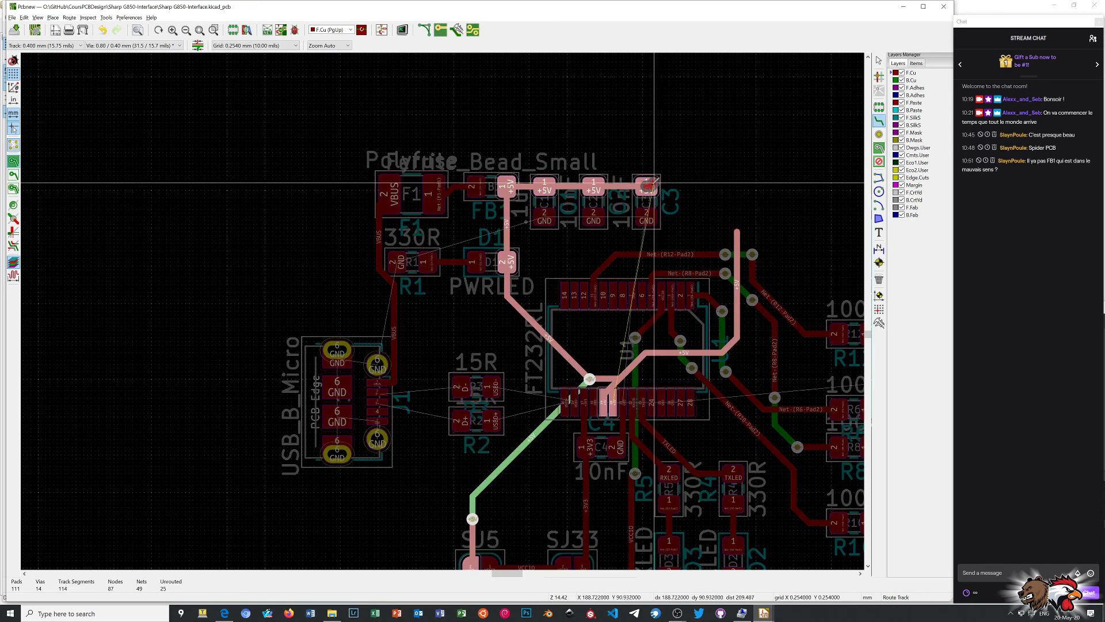
{"action": "left_click", "coordinate": [740, 230]}
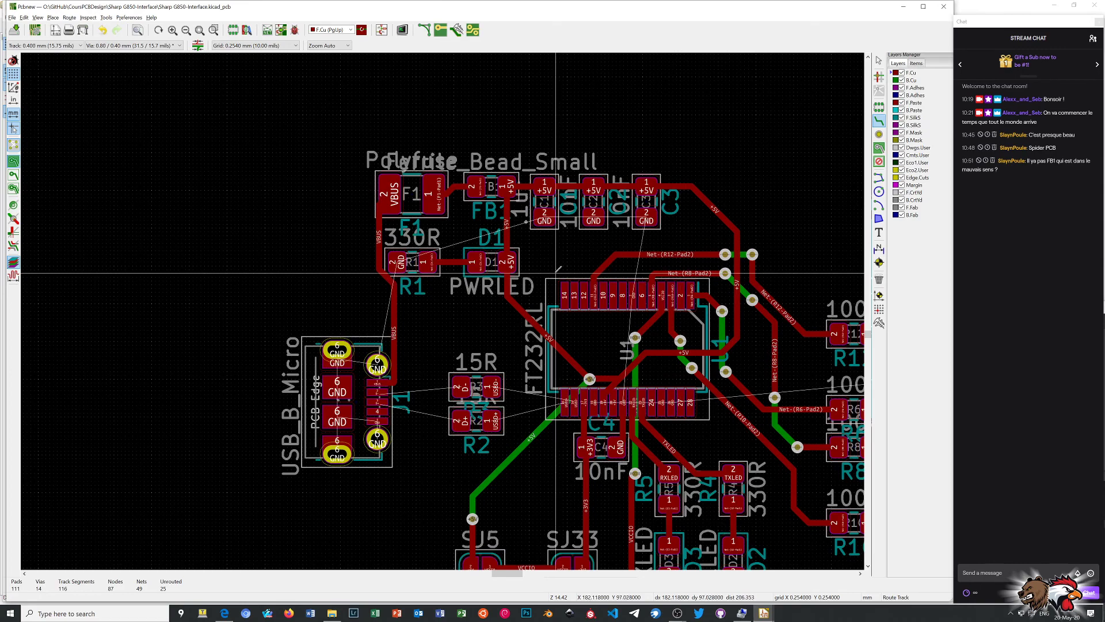
{"action": "scroll", "coordinate": [555, 273], "scroll_direction": "down", "scroll_amount": 1}
{"action": "scroll", "coordinate": [443, 311], "scroll_direction": "down", "scroll_amount": 1}
{"action": "scroll", "coordinate": [442, 310], "scroll_direction": "down", "scroll_amount": 1}
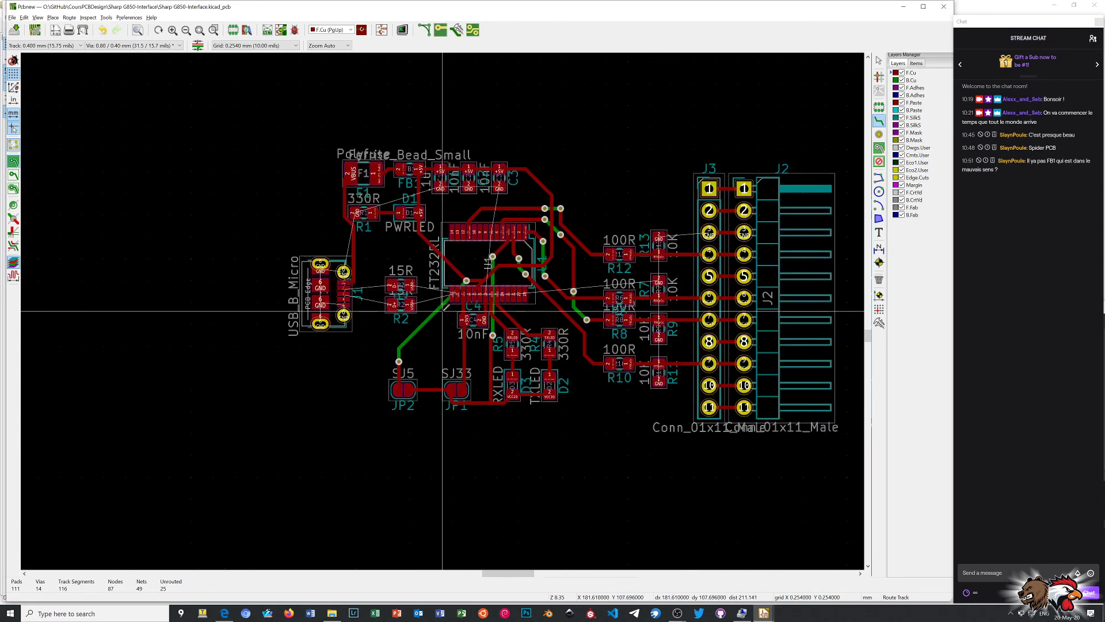
{"action": "key", "text": "F4"}
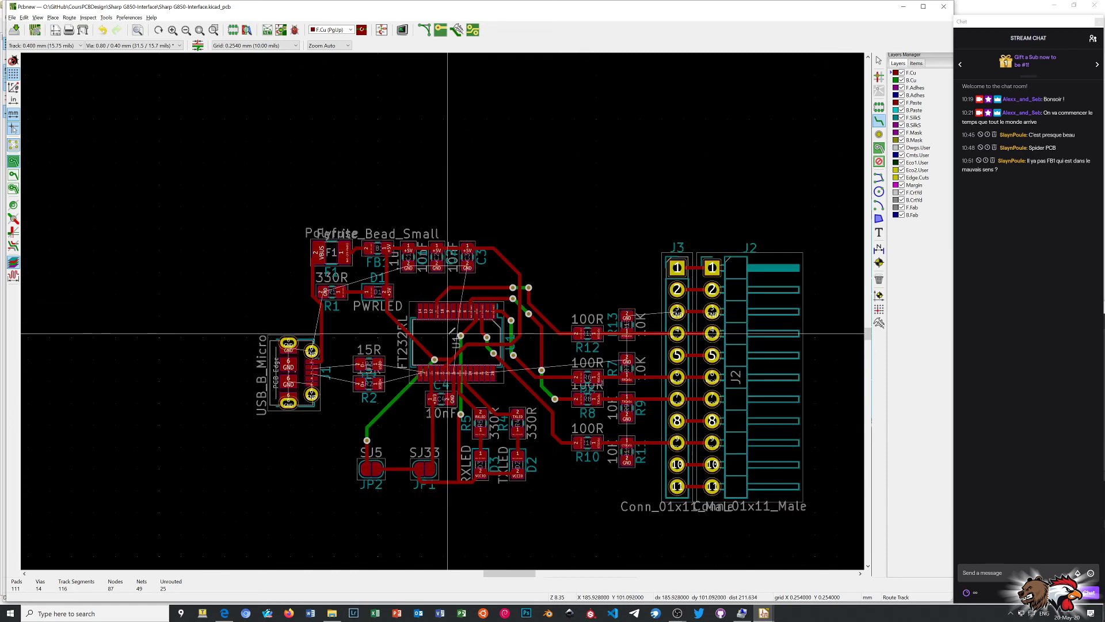
{"action": "scroll", "coordinate": [447, 333], "scroll_direction": "down", "scroll_amount": 1}
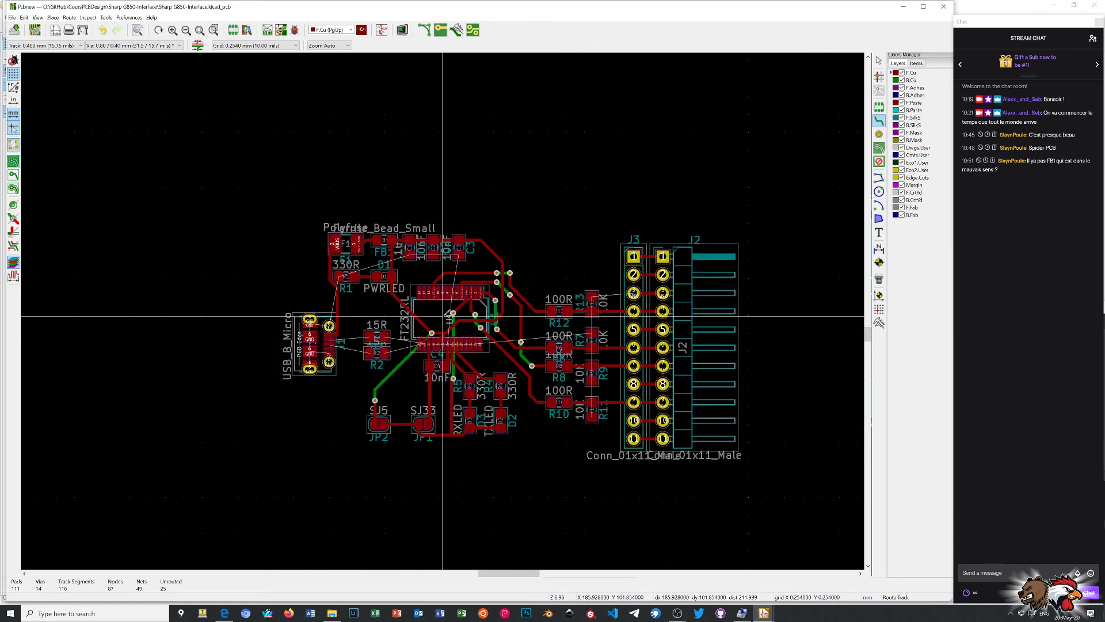
{"action": "scroll", "coordinate": [115, 296], "scroll_direction": "up", "scroll_amount": 5}
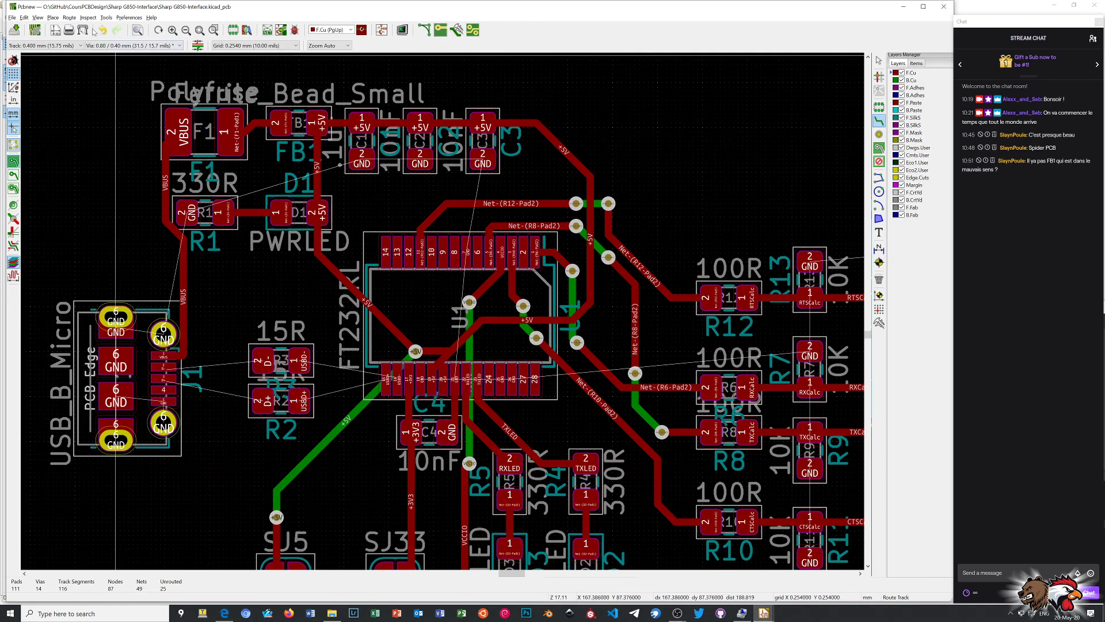
Route the USB differential pair from J1 through R3/R2 to U1 pins 15/16
{"action": "left_click", "coordinate": [106, 17]}
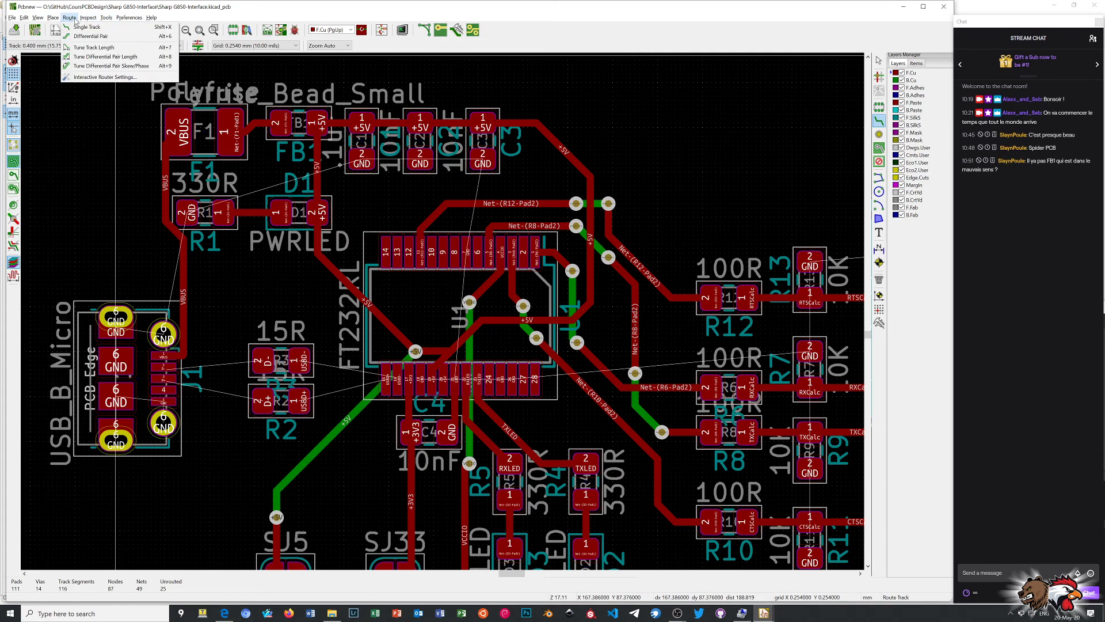
{"action": "left_click", "coordinate": [91, 35]}
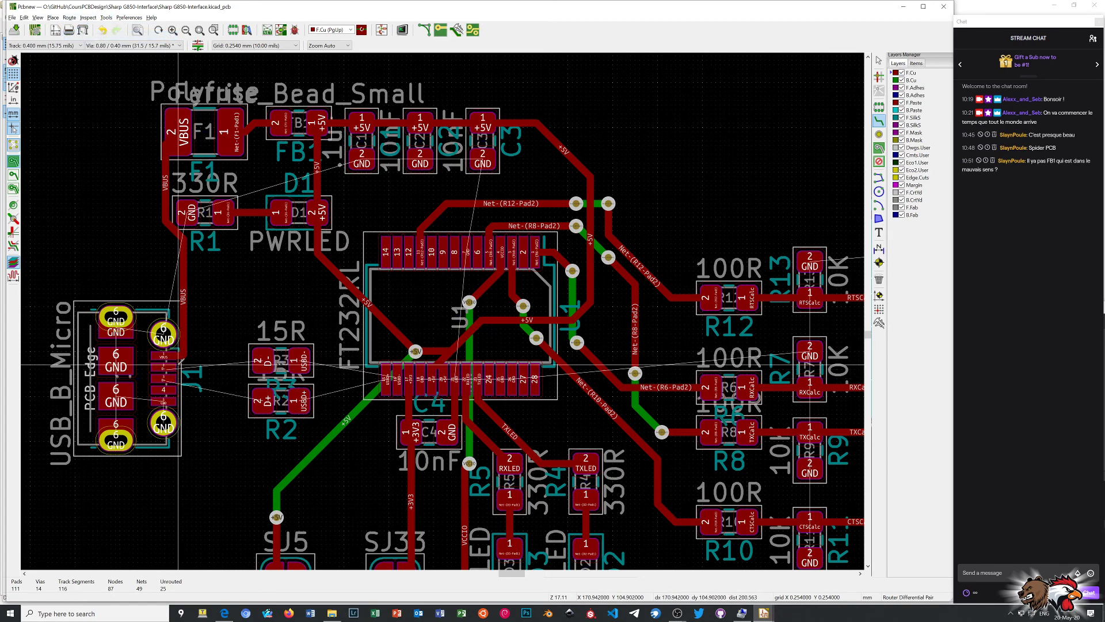
{"action": "left_click", "coordinate": [173, 365]}
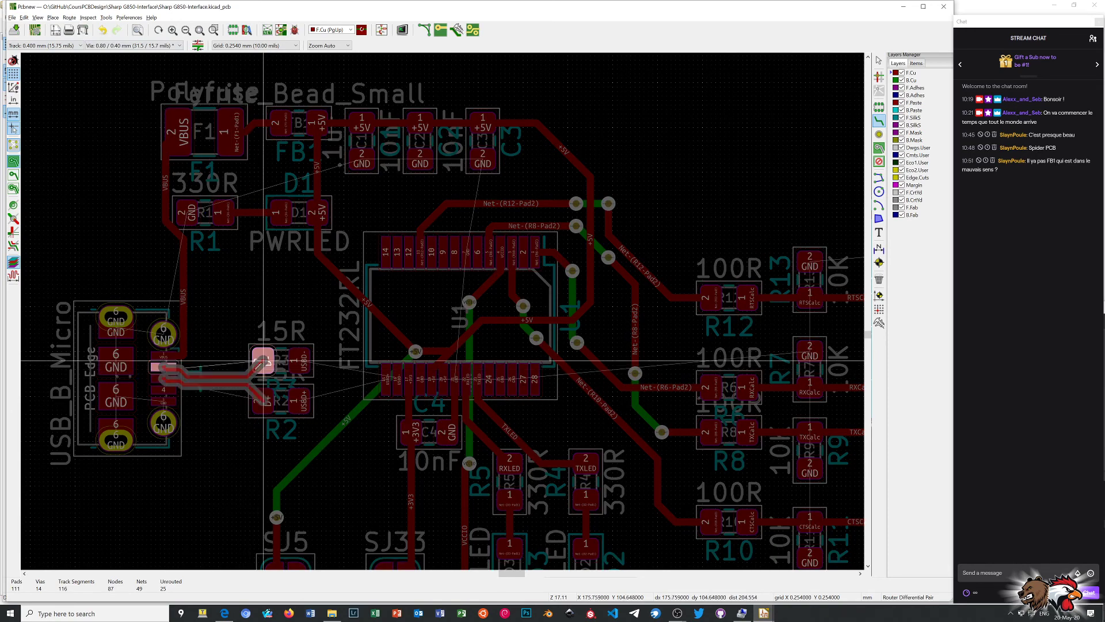
{"action": "left_click", "coordinate": [263, 363]}
{"action": "left_click", "coordinate": [300, 362]}
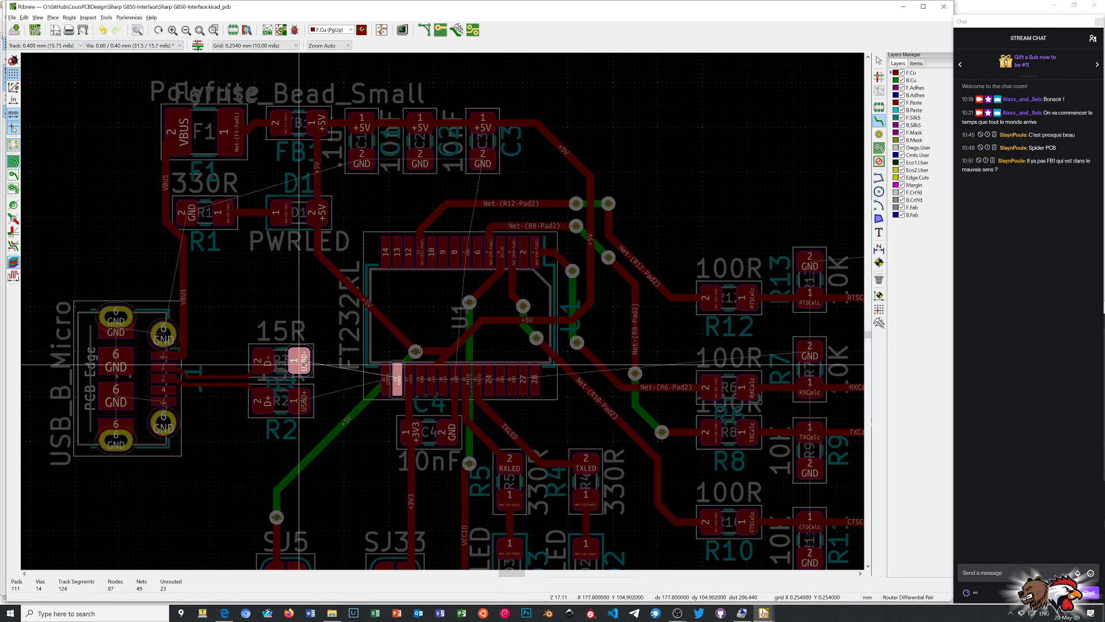
{"action": "left_click", "coordinate": [401, 366]}
{"action": "scroll", "coordinate": [301, 401], "scroll_direction": "up", "scroll_amount": 2}
{"action": "scroll", "coordinate": [301, 400], "scroll_direction": "up", "scroll_amount": 2}
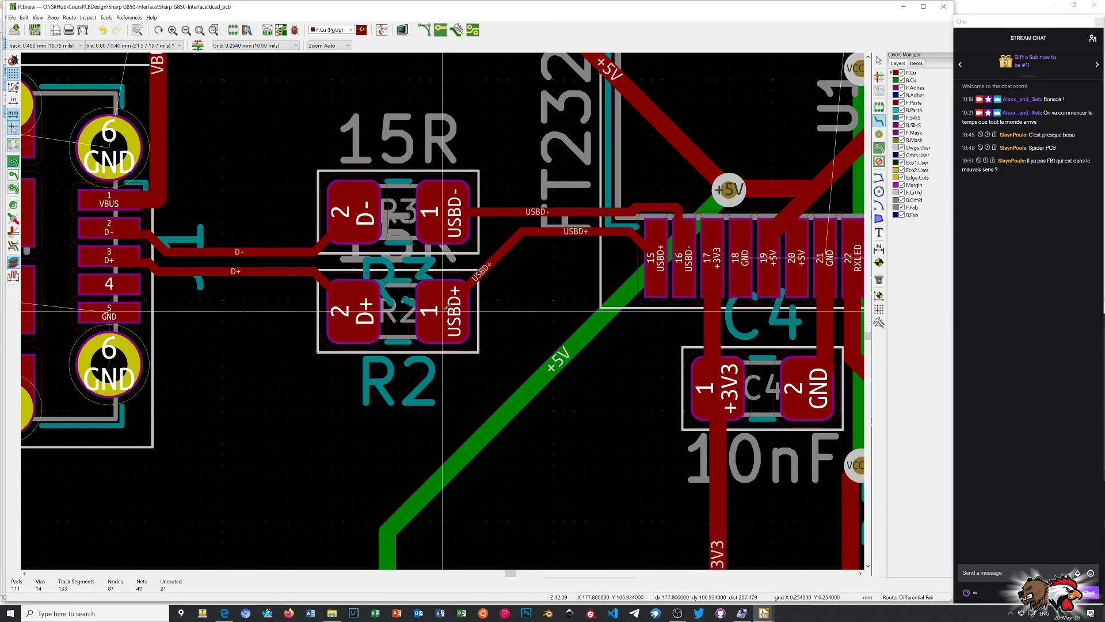
{"action": "scroll", "coordinate": [509, 377], "scroll_direction": "down", "scroll_amount": 3}
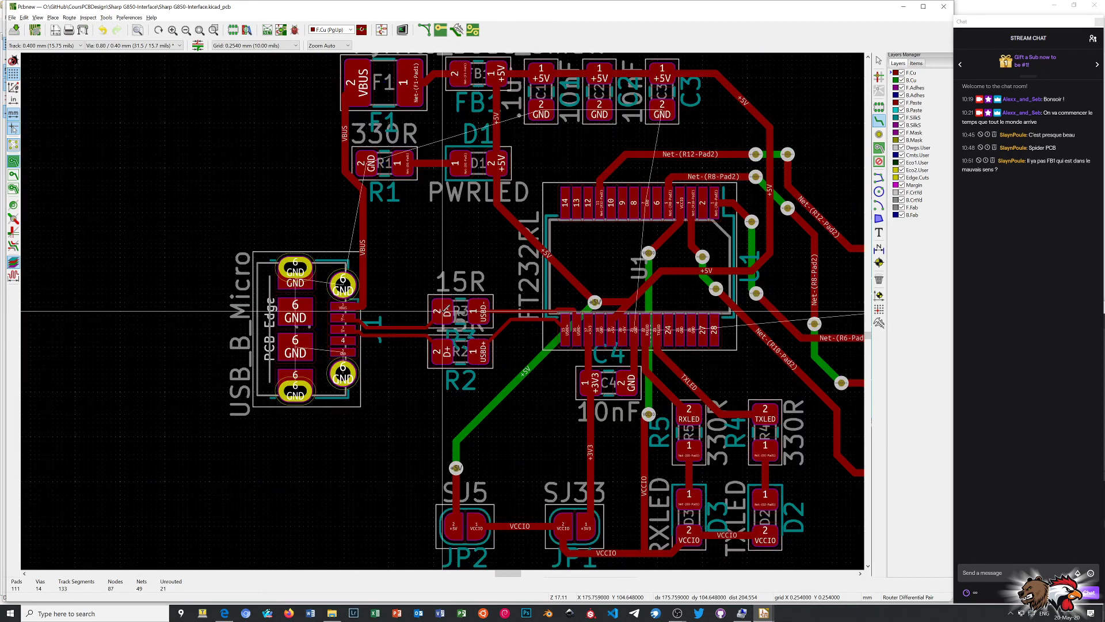
Save the board file
{"action": "left_click", "coordinate": [35, 31]}
{"action": "right_click", "coordinate": [213, 154]}
{"action": "left_click", "coordinate": [225, 160]}
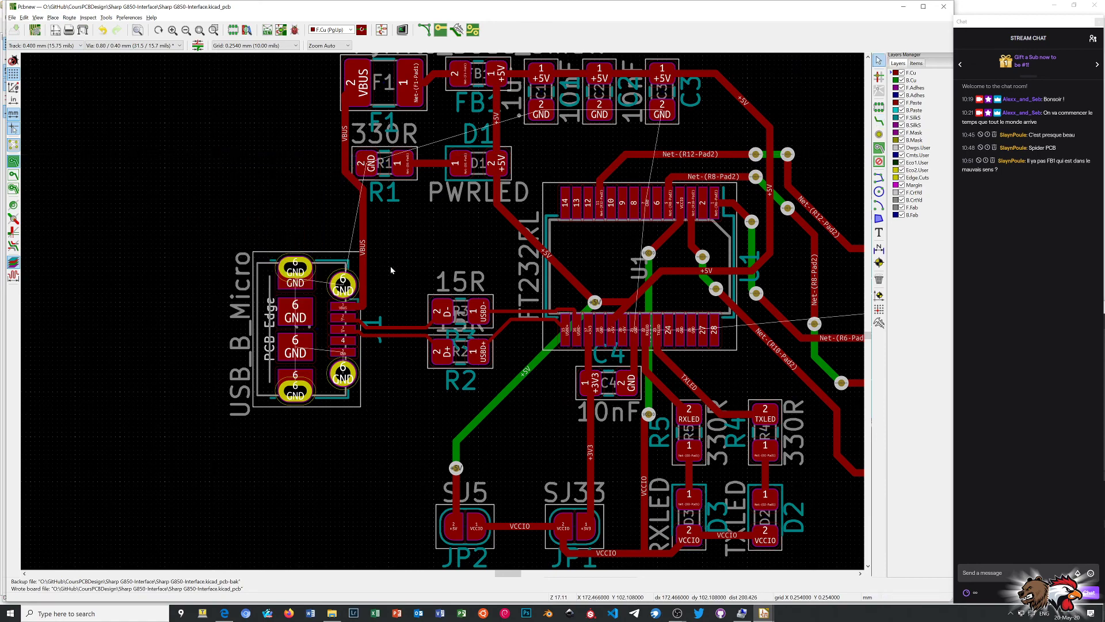
{"action": "scroll", "coordinate": [391, 270], "scroll_direction": "down", "scroll_amount": 2}
{"action": "scroll", "coordinate": [415, 288], "scroll_direction": "down", "scroll_amount": 1}
{"action": "scroll", "coordinate": [444, 314], "scroll_direction": "down", "scroll_amount": 1}
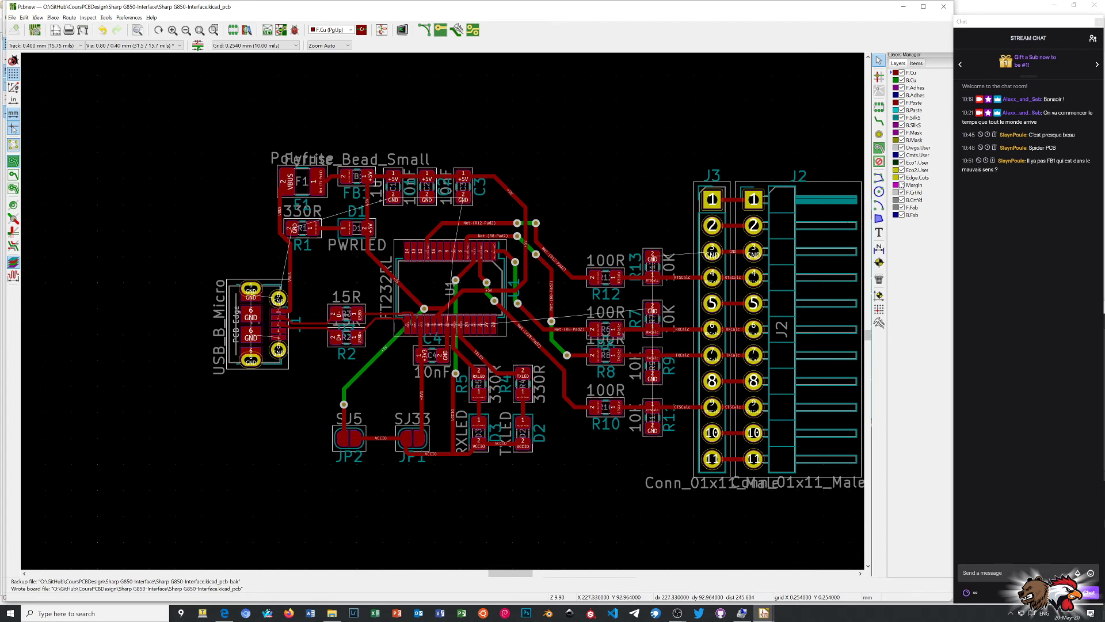
Draw a closed rectangular Edge.Cuts board outline around all components and both connectors
{"action": "left_click", "coordinate": [892, 178]}
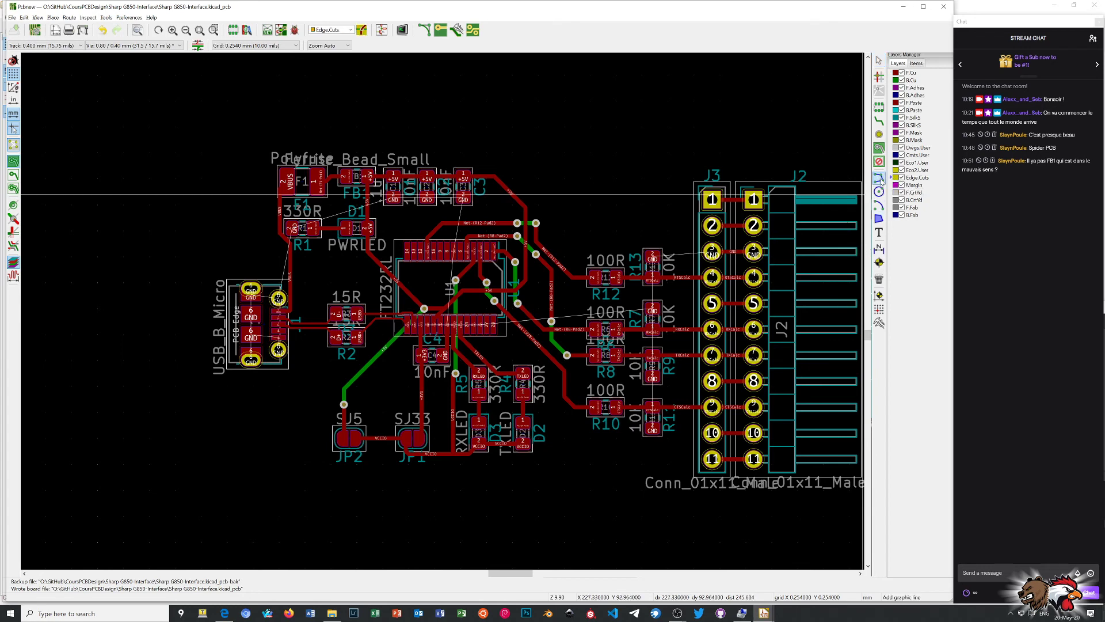
{"action": "left_click", "coordinate": [879, 180]}
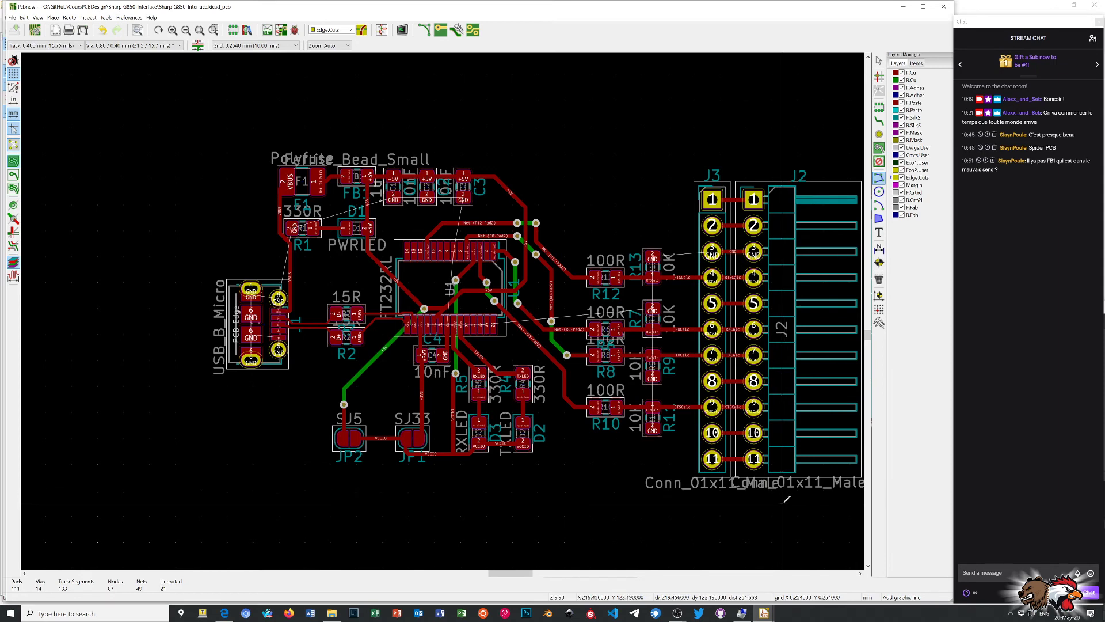
{"action": "left_click", "coordinate": [782, 500]}
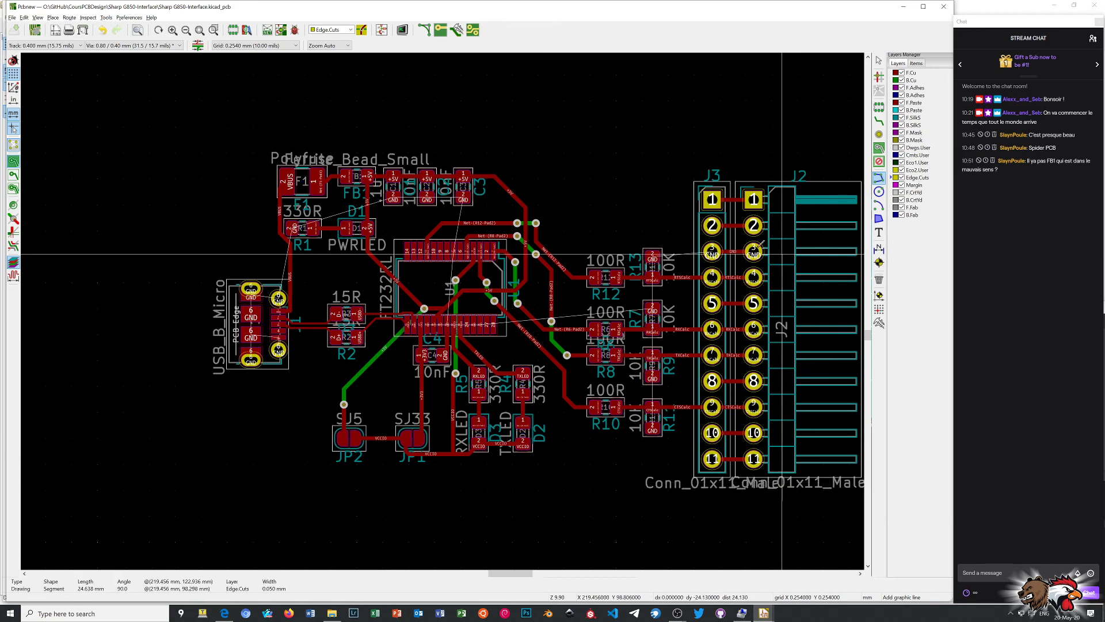
{"action": "left_click", "coordinate": [783, 126]}
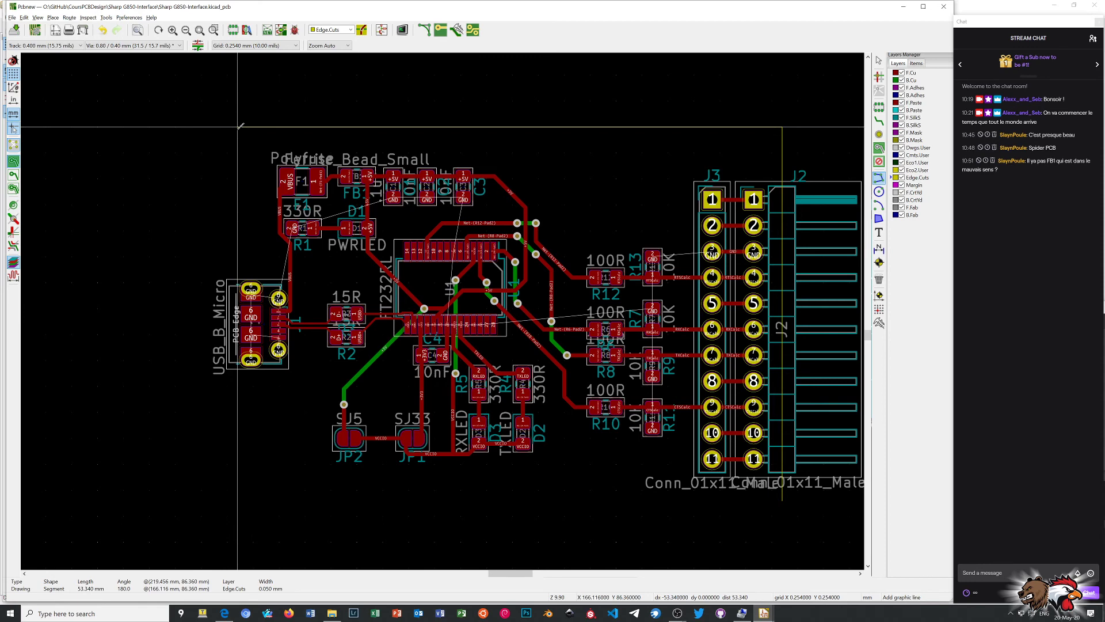
{"action": "left_click", "coordinate": [238, 126]}
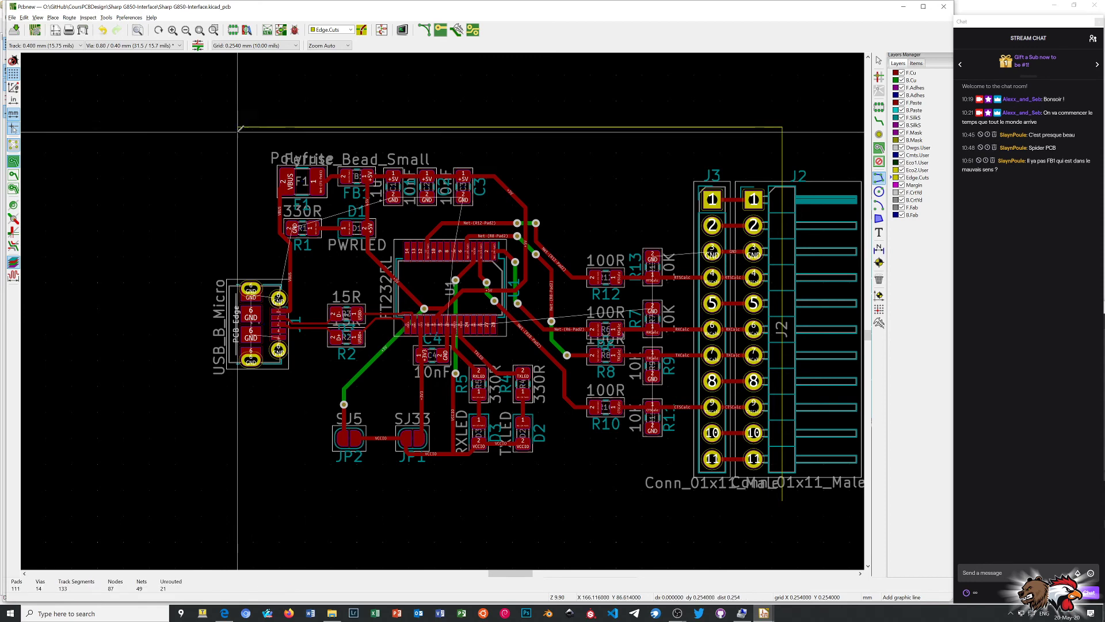
{"action": "left_click", "coordinate": [238, 501]}
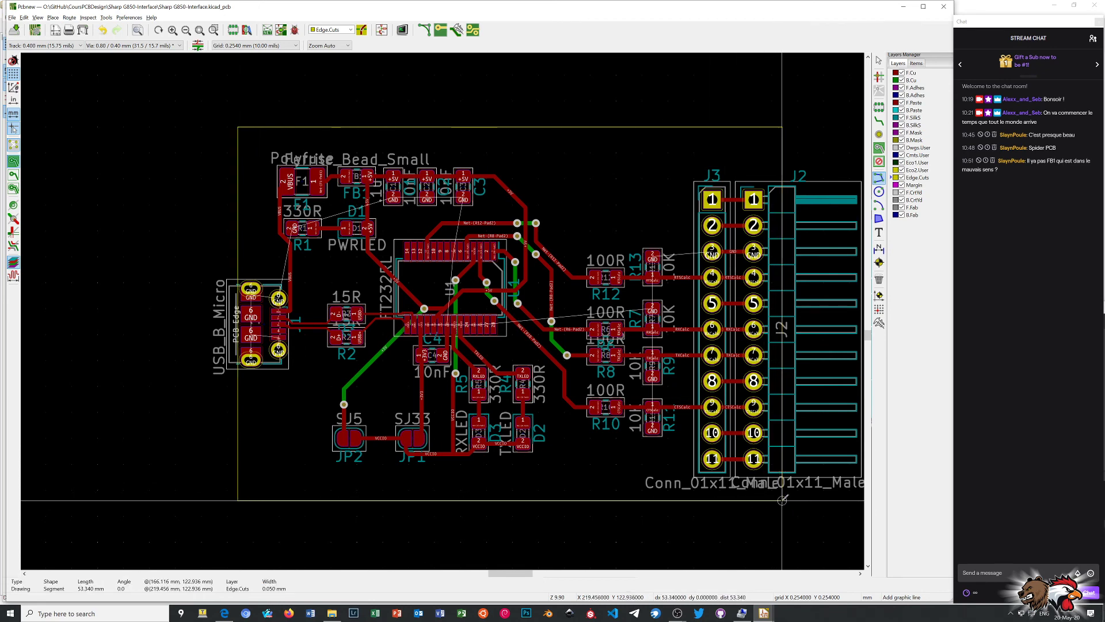
{"action": "left_click", "coordinate": [782, 500]}
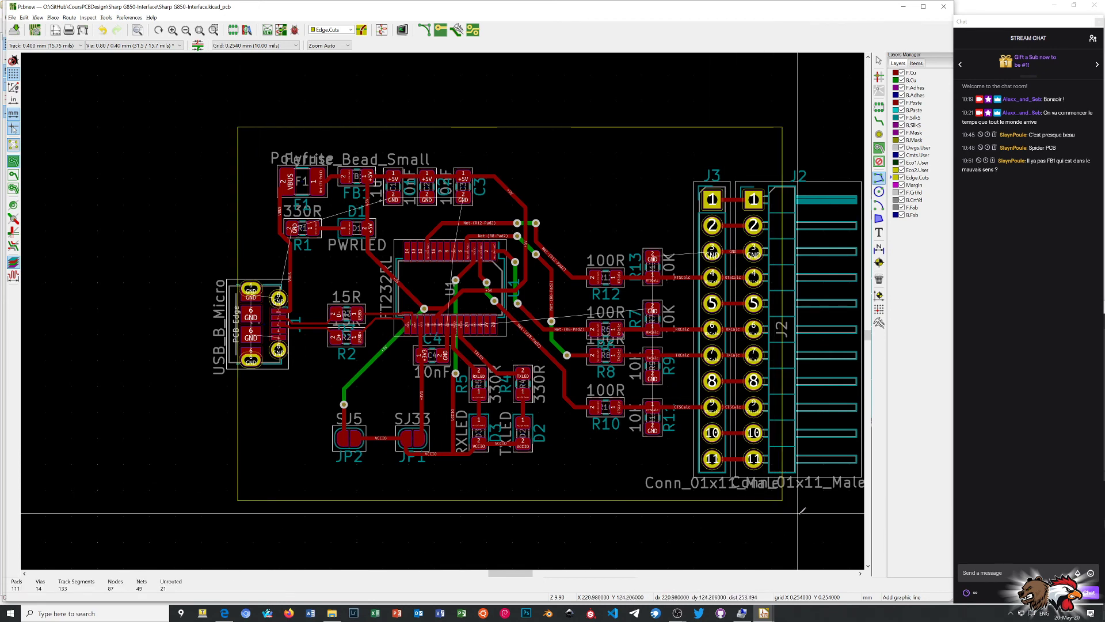
{"action": "right_click", "coordinate": [798, 512]}
{"action": "left_click", "coordinate": [817, 520]}
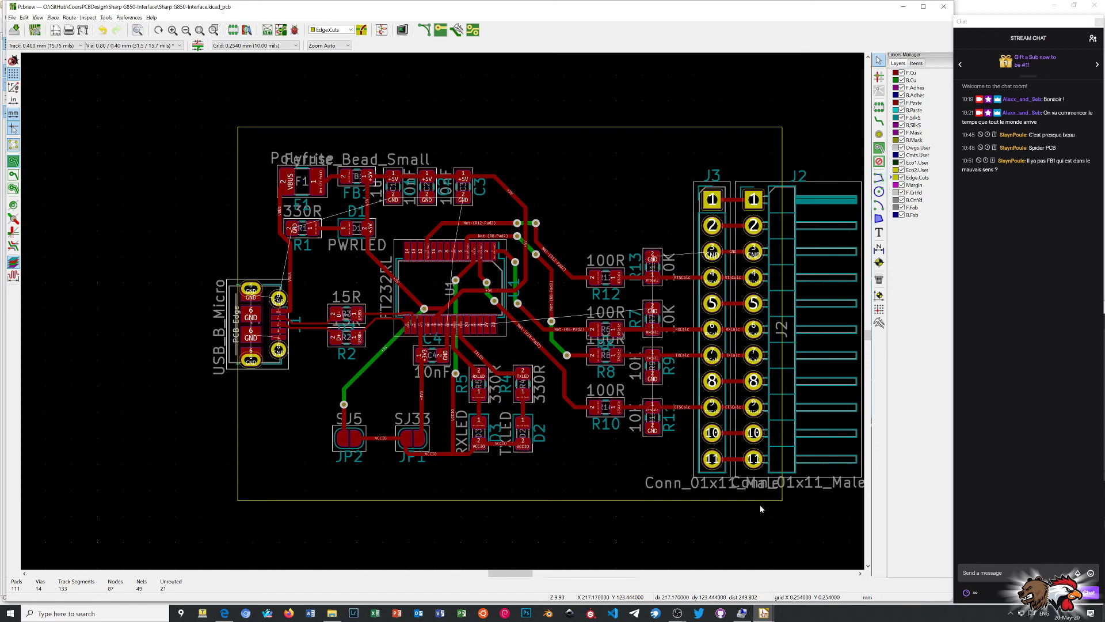
{"action": "key", "text": "alt+3"}
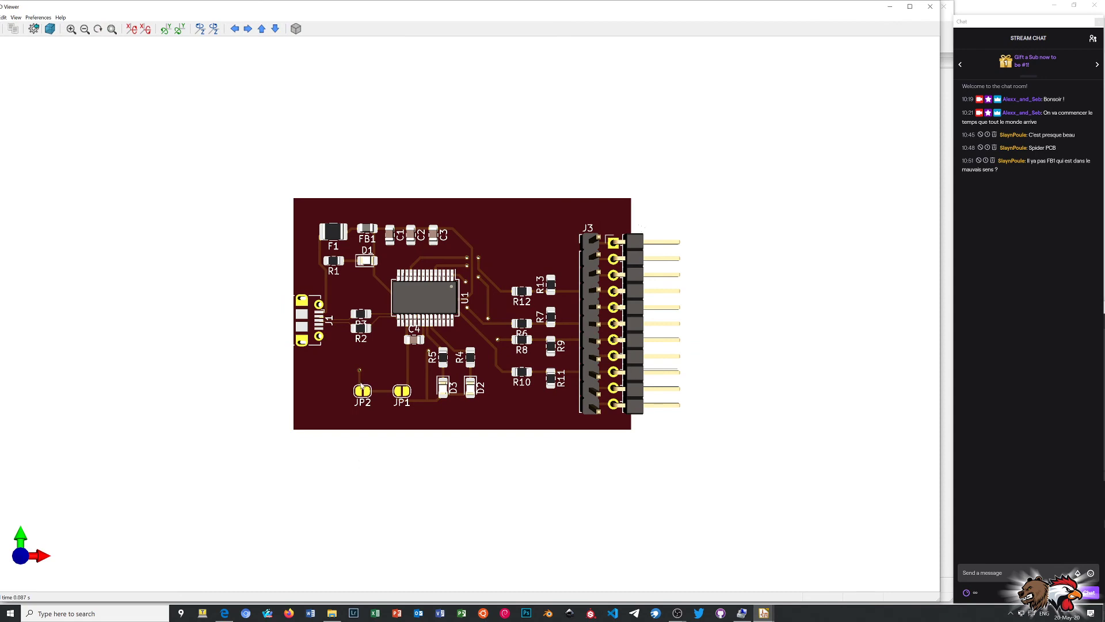
{"action": "mouse_move", "coordinate": [430, 380]}
{"action": "left_mouse_down"}
{"action": "mouse_move", "coordinate": [447, 202]}
{"action": "mouse_move", "coordinate": [467, 344]}
{"action": "mouse_move", "coordinate": [454, 382]}
{"action": "mouse_move", "coordinate": [403, 237]}
{"action": "left_mouse_up"}
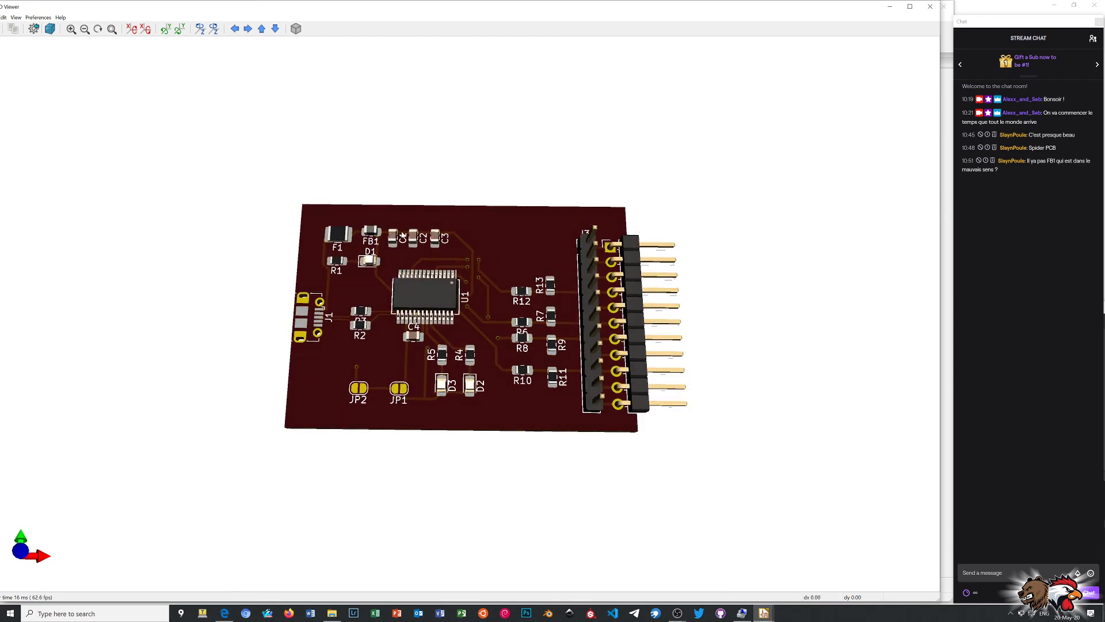
{"action": "mouse_move", "coordinate": [459, 313]}
{"action": "left_mouse_down"}
{"action": "mouse_move", "coordinate": [443, 402]}
{"action": "mouse_move", "coordinate": [484, 528]}
{"action": "mouse_move", "coordinate": [450, 251]}
{"action": "mouse_move", "coordinate": [597, 375]}
{"action": "left_mouse_up"}
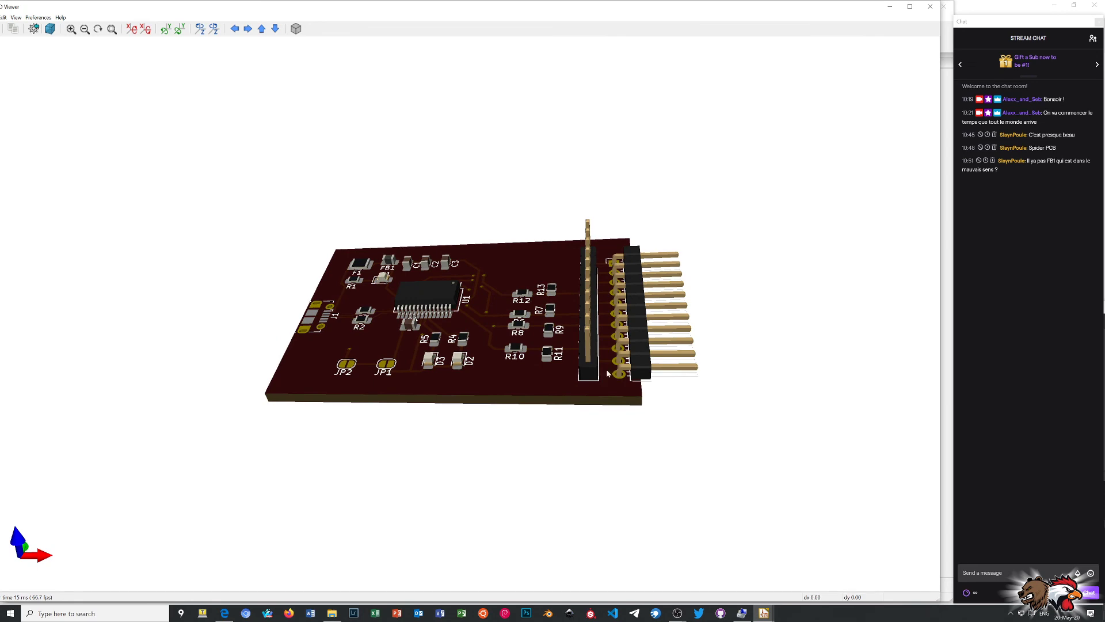
{"action": "mouse_move", "coordinate": [568, 378]}
{"action": "left_mouse_down"}
{"action": "mouse_move", "coordinate": [488, 369]}
{"action": "mouse_move", "coordinate": [478, 403]}
{"action": "mouse_move", "coordinate": [474, 384]}
{"action": "mouse_move", "coordinate": [506, 455]}
{"action": "mouse_move", "coordinate": [570, 443]}
{"action": "mouse_move", "coordinate": [422, 375]}
{"action": "left_mouse_up"}
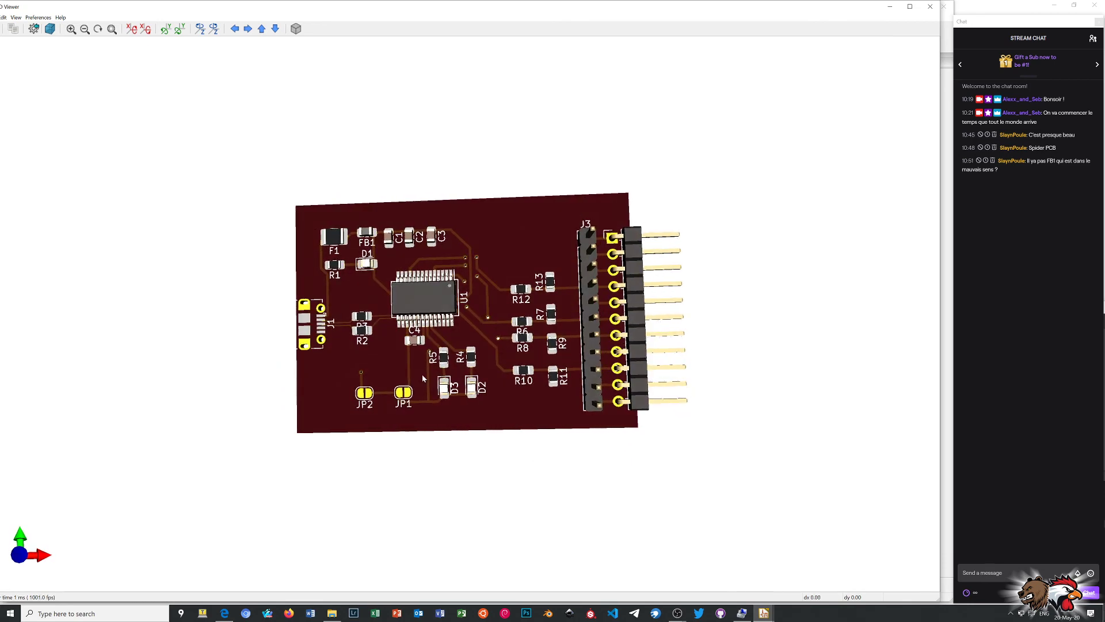
Return from the 3D view to the layout and dismiss the non-copper zone settings
{"action": "left_click", "coordinate": [931, 6]}
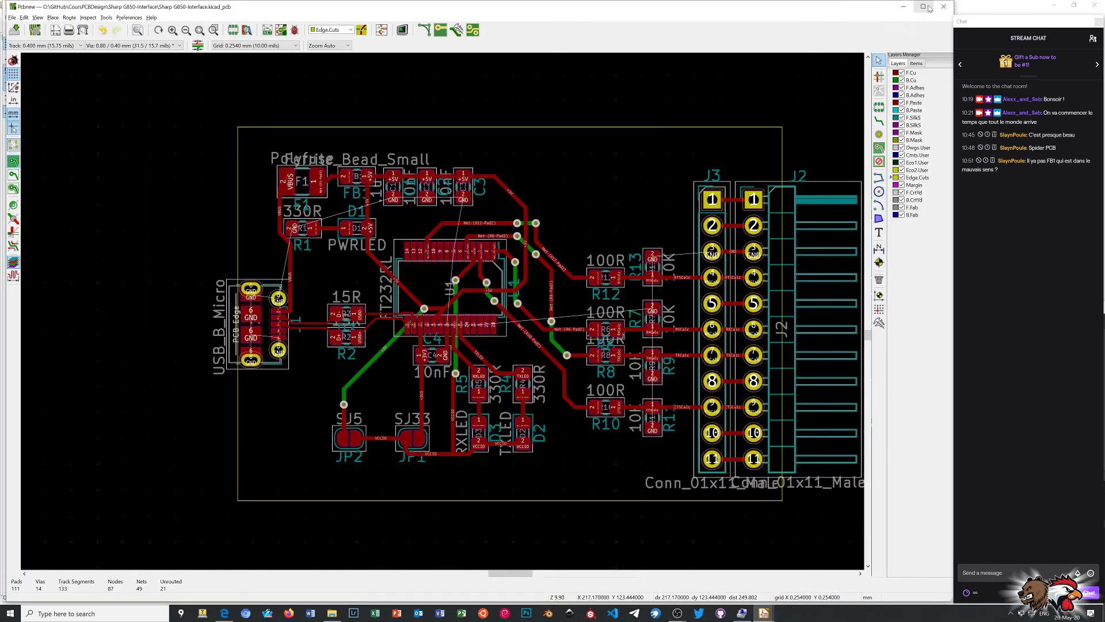
{"action": "middle_click_drag", "start_coordinate": [501, 217], "coordinate": [355, 238]}
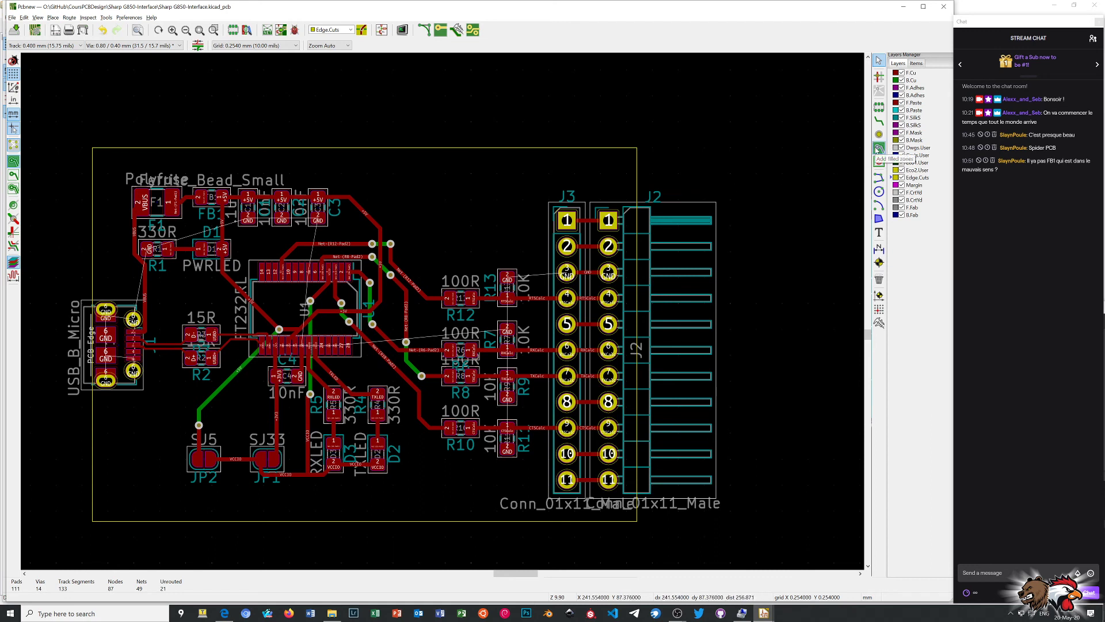
{"action": "left_click", "coordinate": [880, 149]}
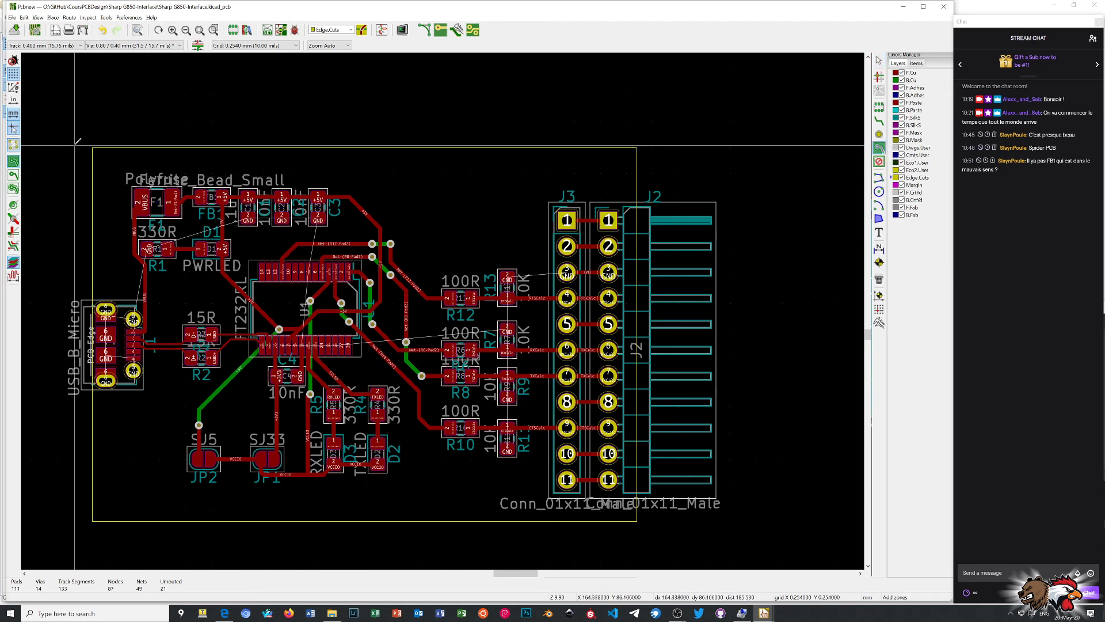
{"action": "left_click", "coordinate": [92, 148]}
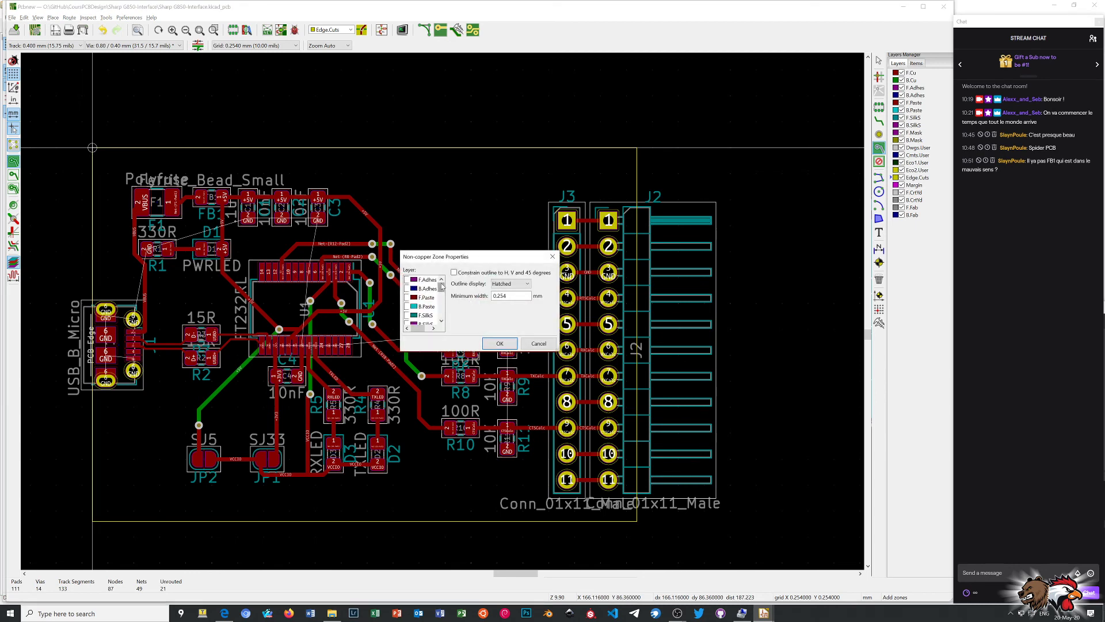
{"action": "left_click", "coordinate": [537, 344]}
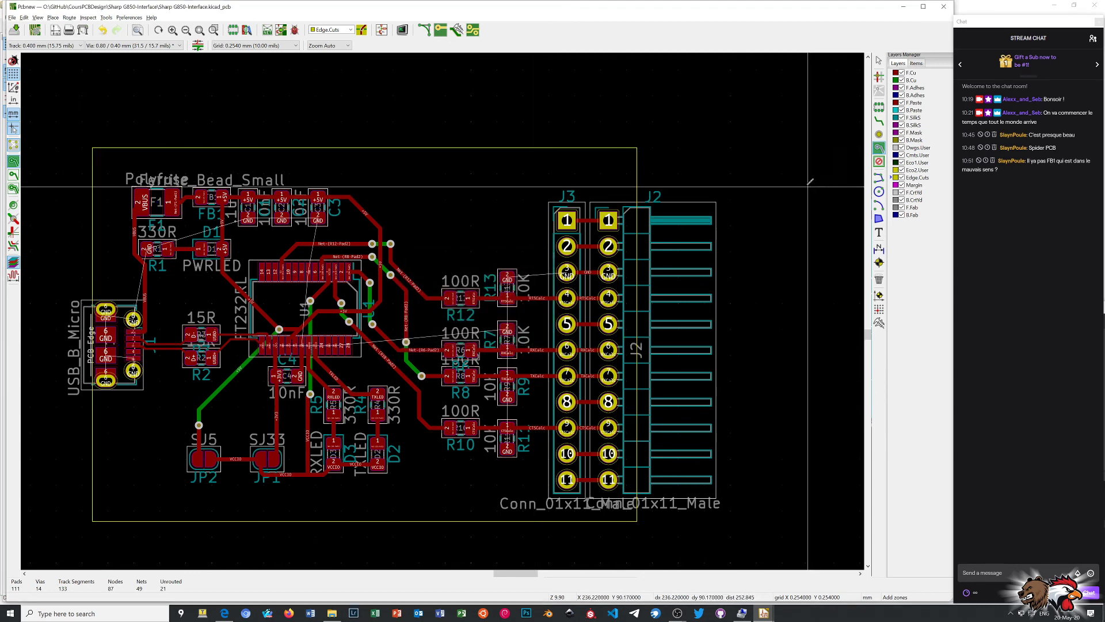
Start a GND zone on F.Cu with constrained outline, tracing the top-right, bottom-right and bottom-left corners
{"action": "left_click", "coordinate": [892, 73]}
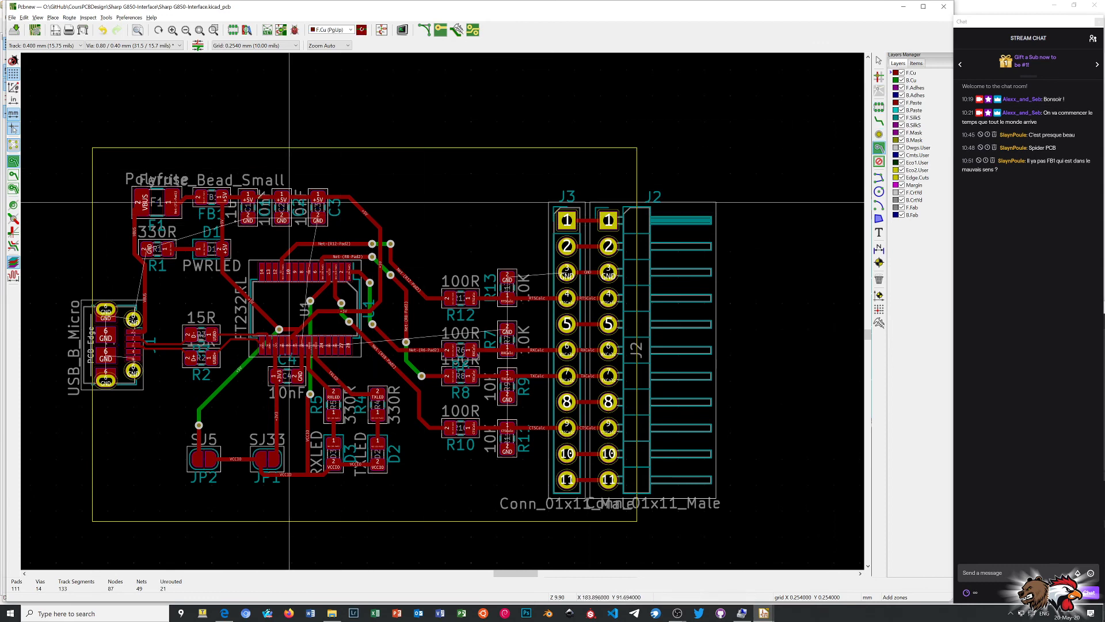
{"action": "left_click", "coordinate": [96, 144]}
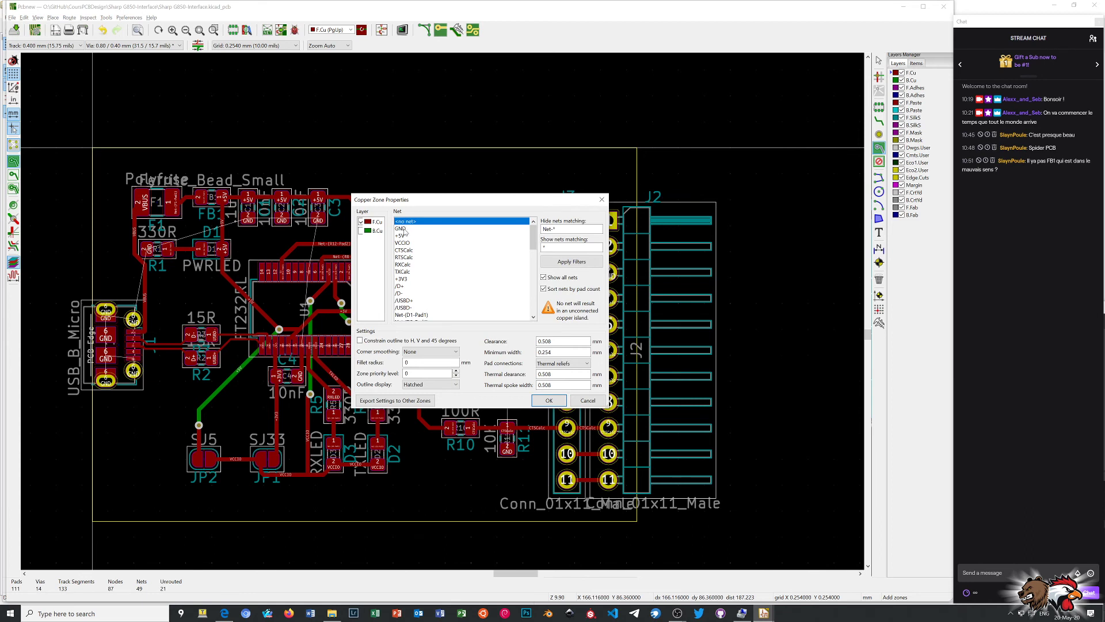
{"action": "left_click", "coordinate": [403, 230]}
{"action": "left_click", "coordinate": [360, 341]}
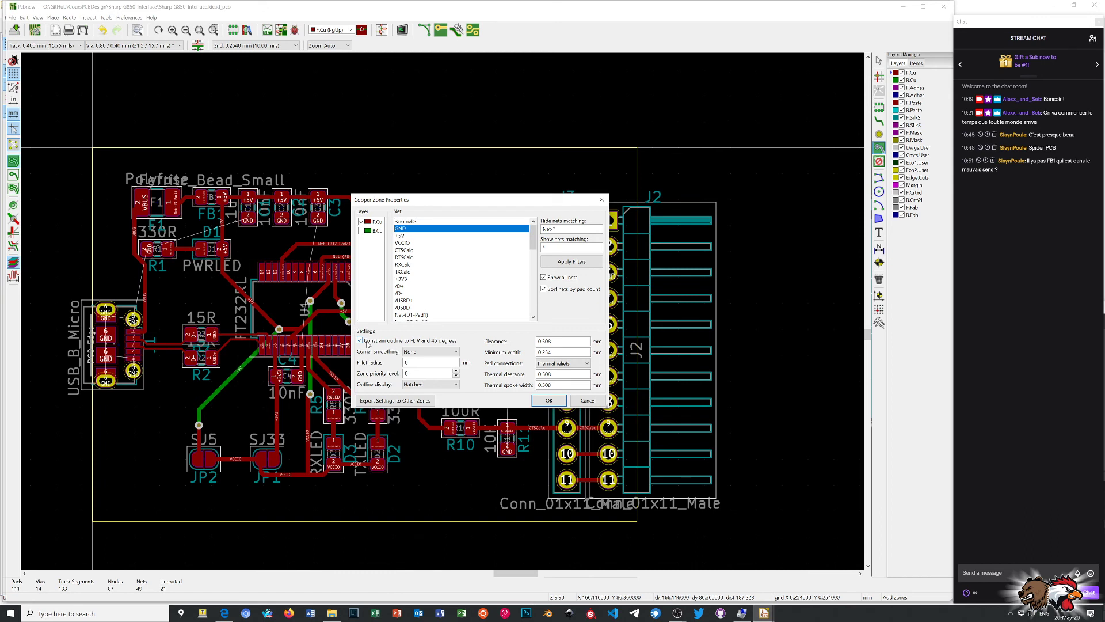
{"action": "left_click", "coordinate": [551, 403]}
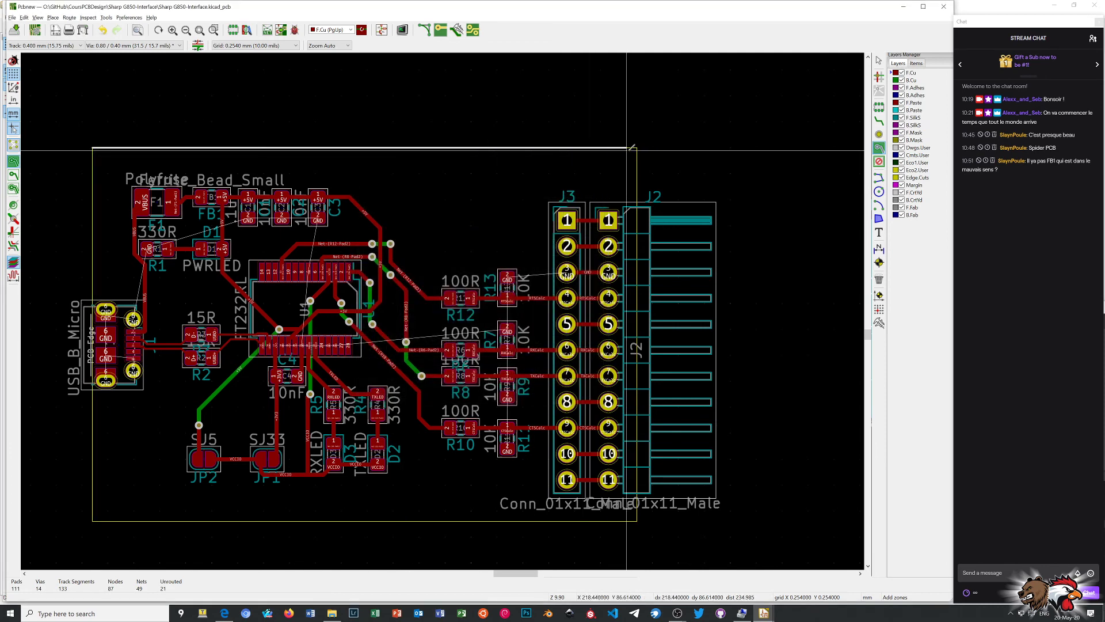
{"action": "left_click", "coordinate": [637, 148]}
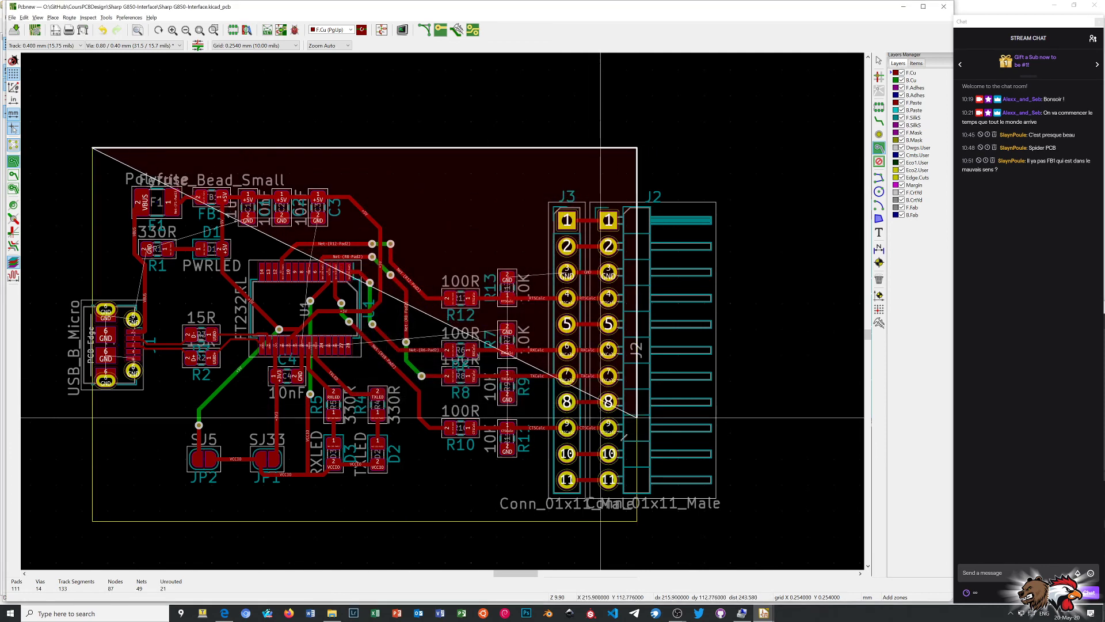
{"action": "left_click", "coordinate": [637, 511]}
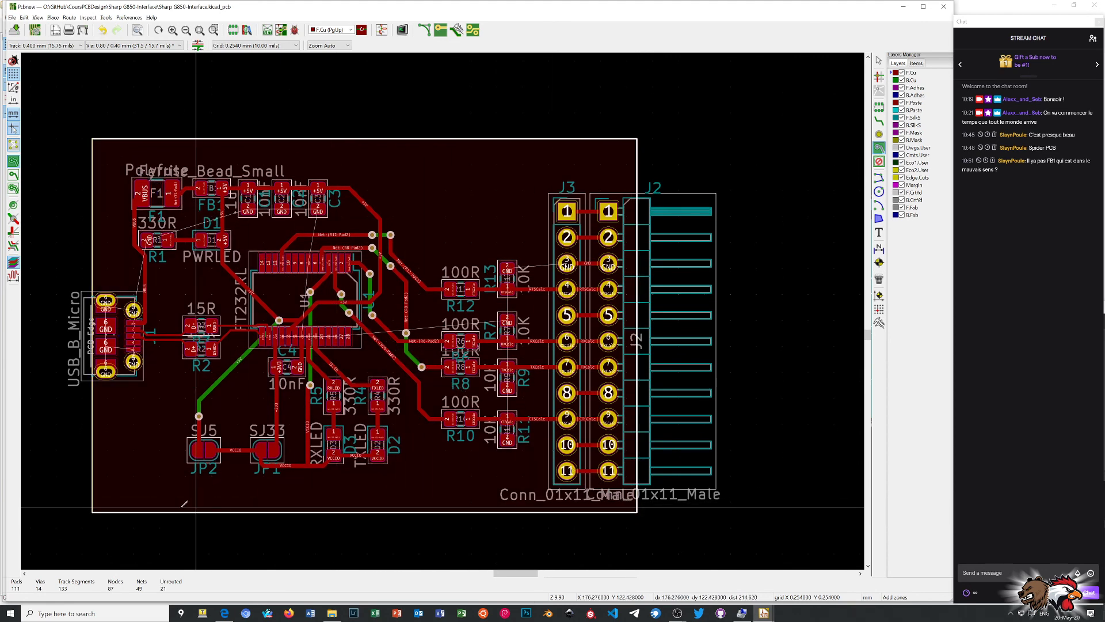
{"action": "left_click", "coordinate": [92, 511]}
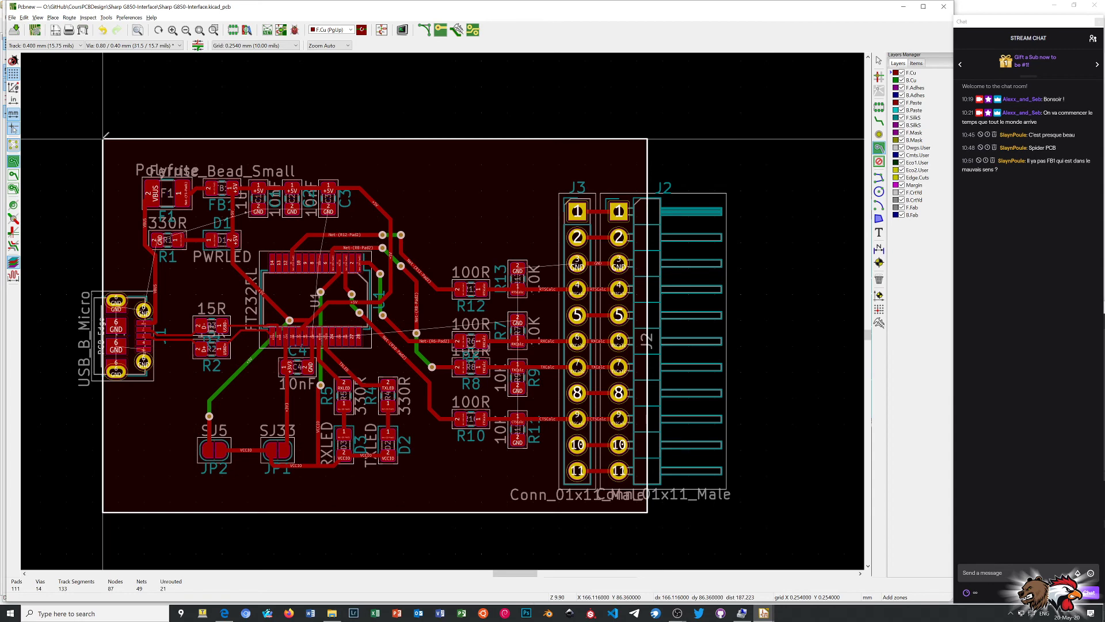
Close the F.Cu zone outline so GND floods the board, check the fill, and make B.Cu active
{"action": "double_click", "coordinate": [106, 135]}
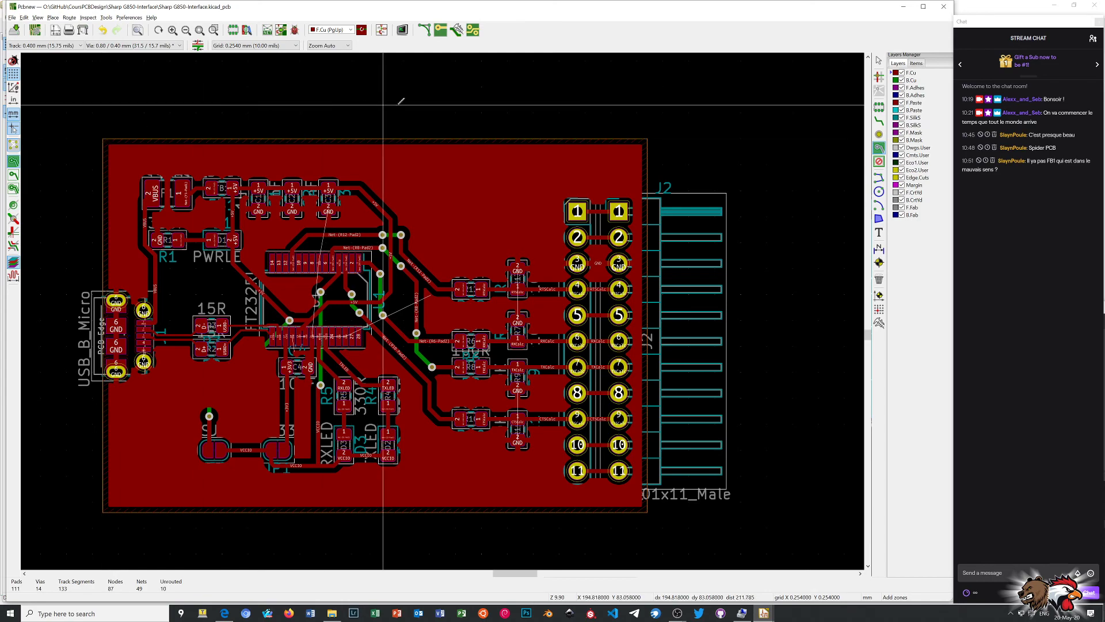
{"action": "scroll", "coordinate": [237, 294], "scroll_direction": "up", "scroll_amount": 2}
{"action": "scroll", "coordinate": [442, 311], "scroll_direction": "up", "scroll_amount": 1}
{"action": "scroll", "coordinate": [445, 308], "scroll_direction": "up", "scroll_amount": 1}
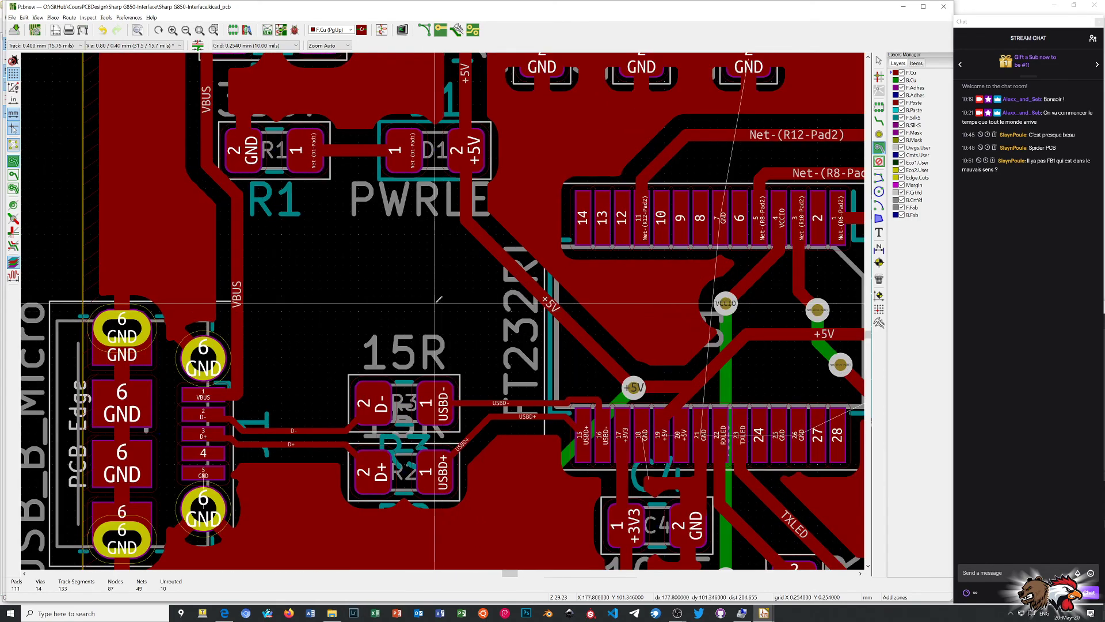
{"action": "scroll", "coordinate": [444, 308], "scroll_direction": "down", "scroll_amount": 3}
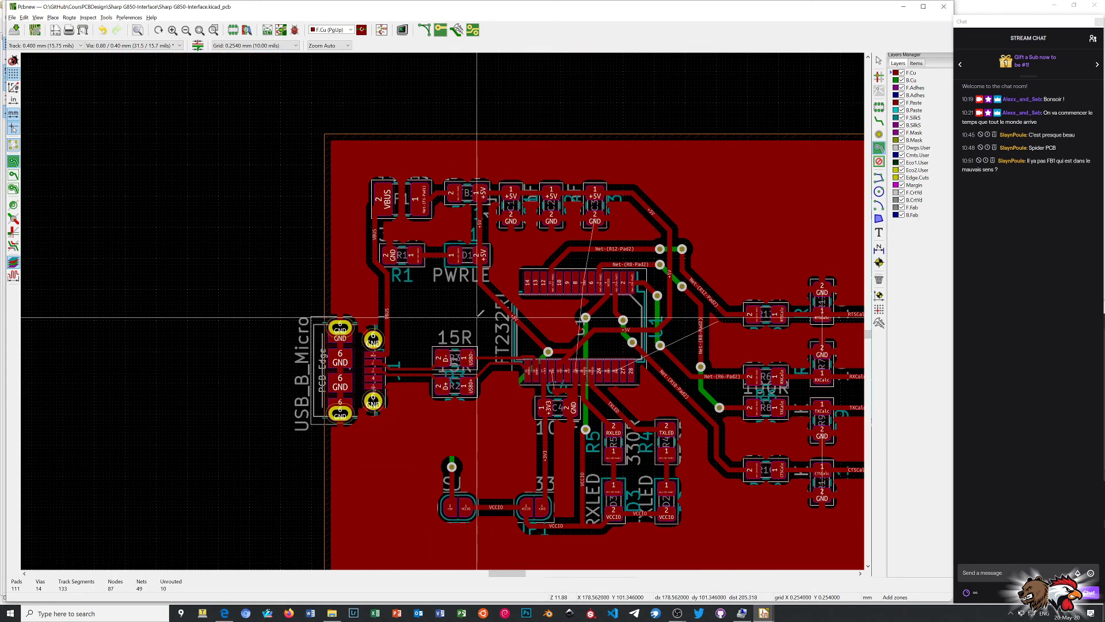
{"action": "scroll", "coordinate": [445, 308], "scroll_direction": "down", "scroll_amount": 1}
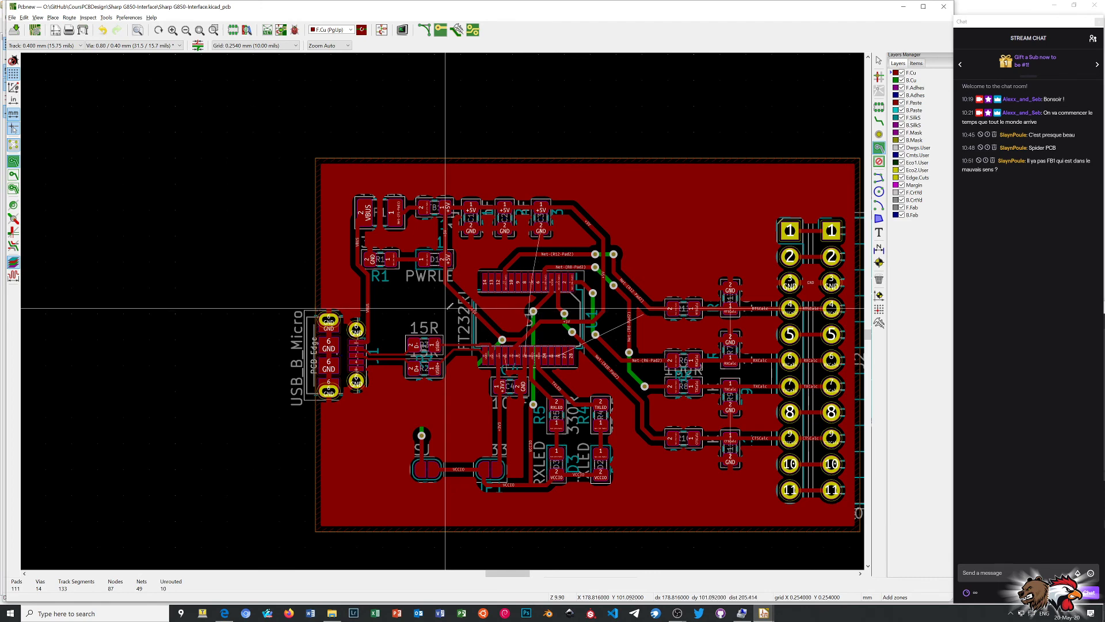
{"action": "scroll", "coordinate": [445, 311], "scroll_direction": "down", "scroll_amount": 1}
{"action": "scroll", "coordinate": [445, 311], "scroll_direction": "up", "scroll_amount": 1}
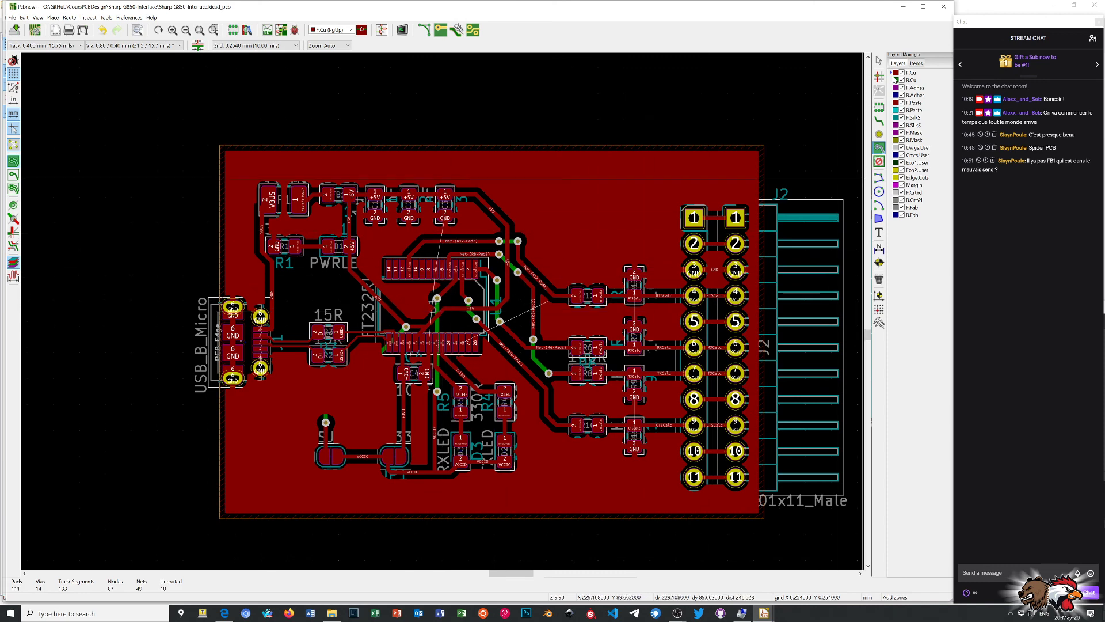
{"action": "left_click", "coordinate": [911, 80]}
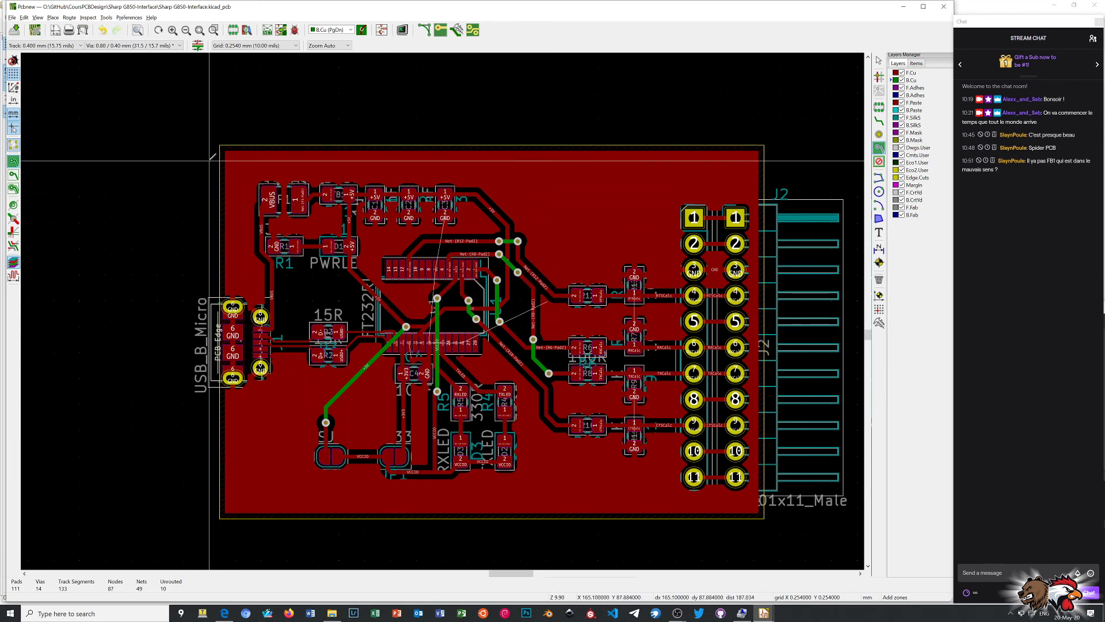
Trace a GND zone on B.Cu around the board corners and close it to pour back copper
{"action": "left_click", "coordinate": [220, 146]}
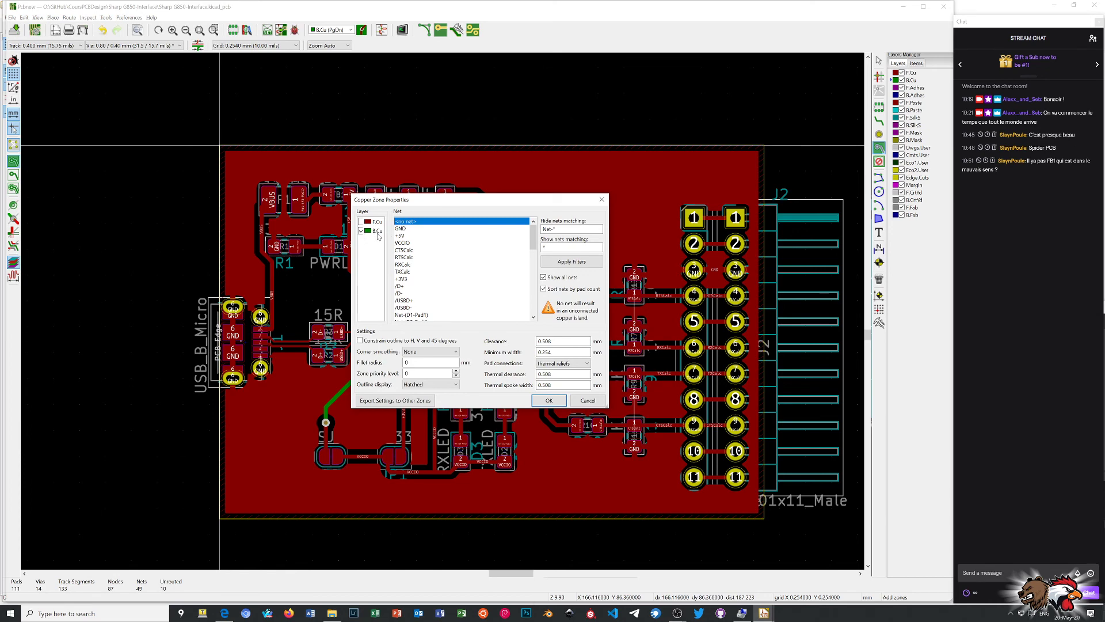
{"action": "left_click", "coordinate": [405, 230]}
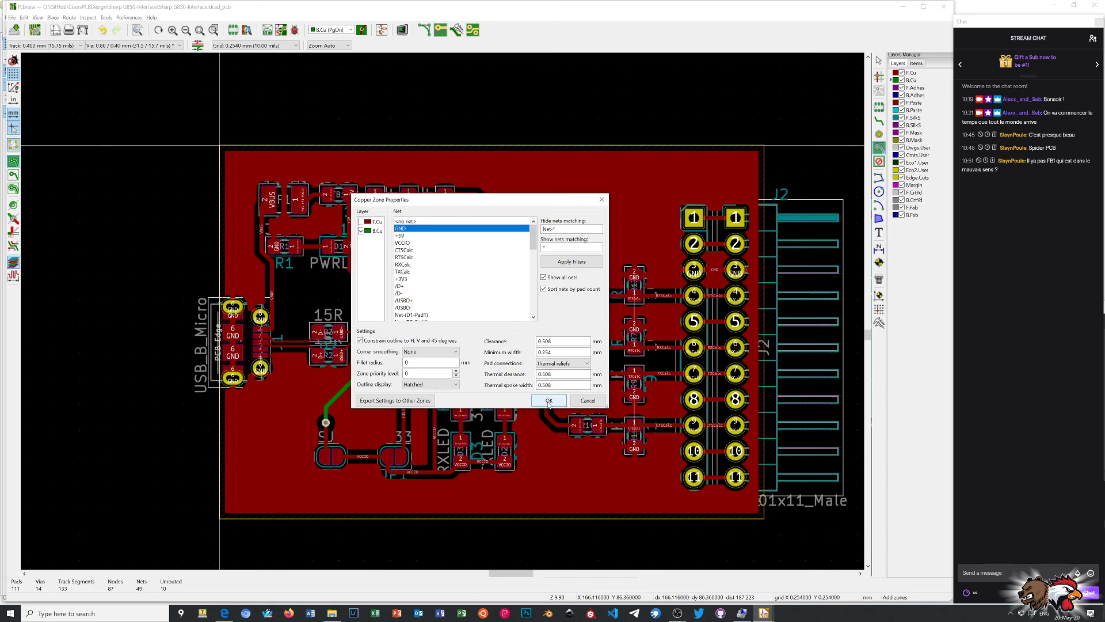
{"action": "left_click", "coordinate": [548, 401]}
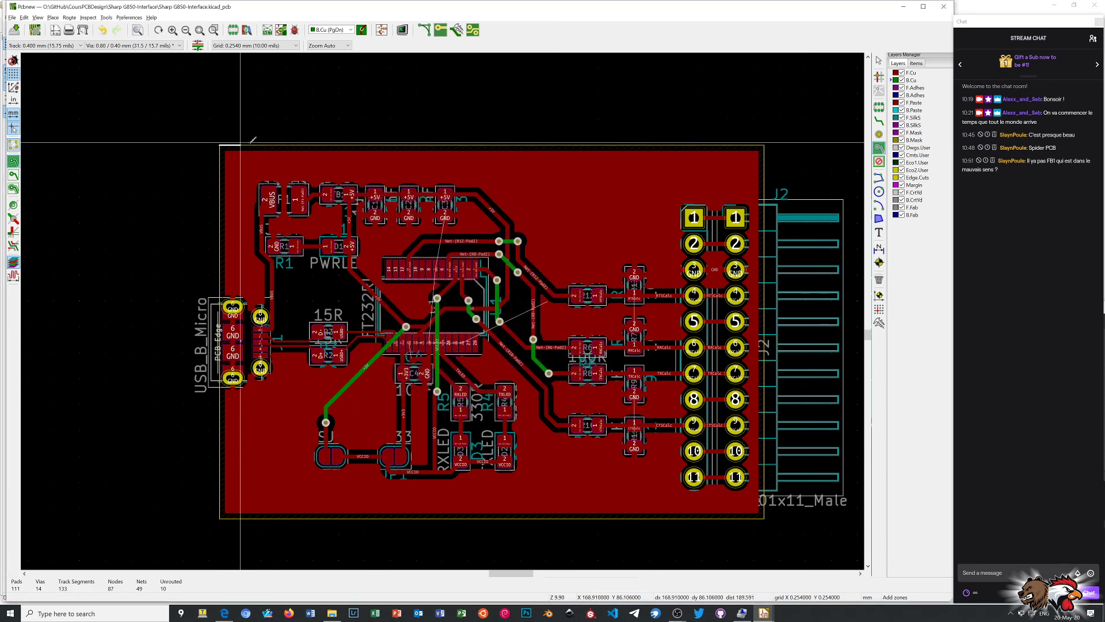
{"action": "left_click", "coordinate": [764, 145]}
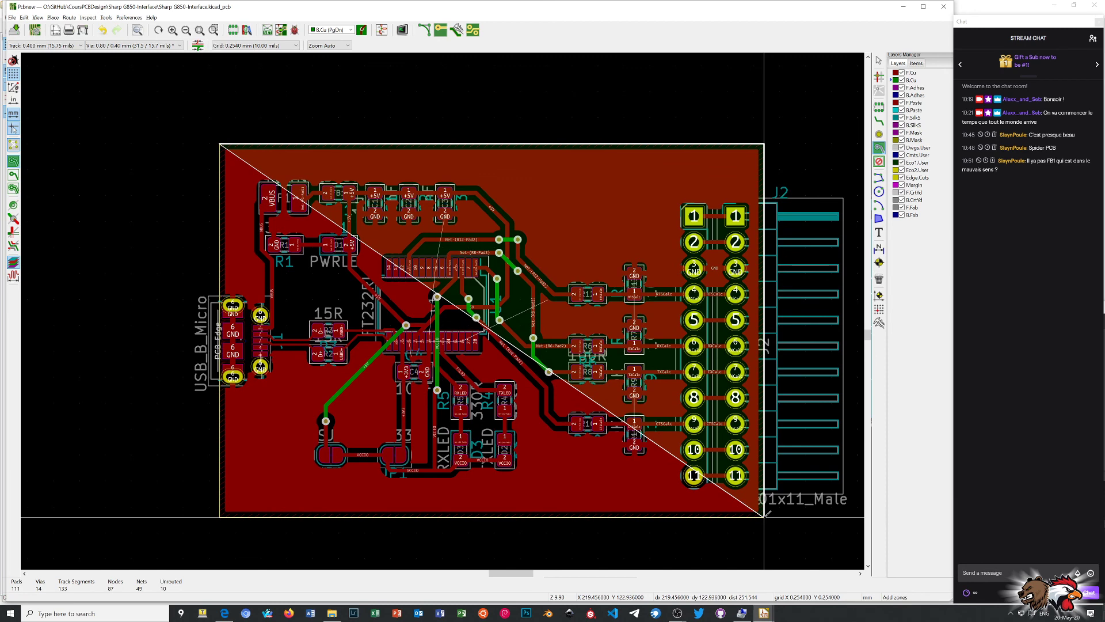
{"action": "left_click", "coordinate": [765, 517]}
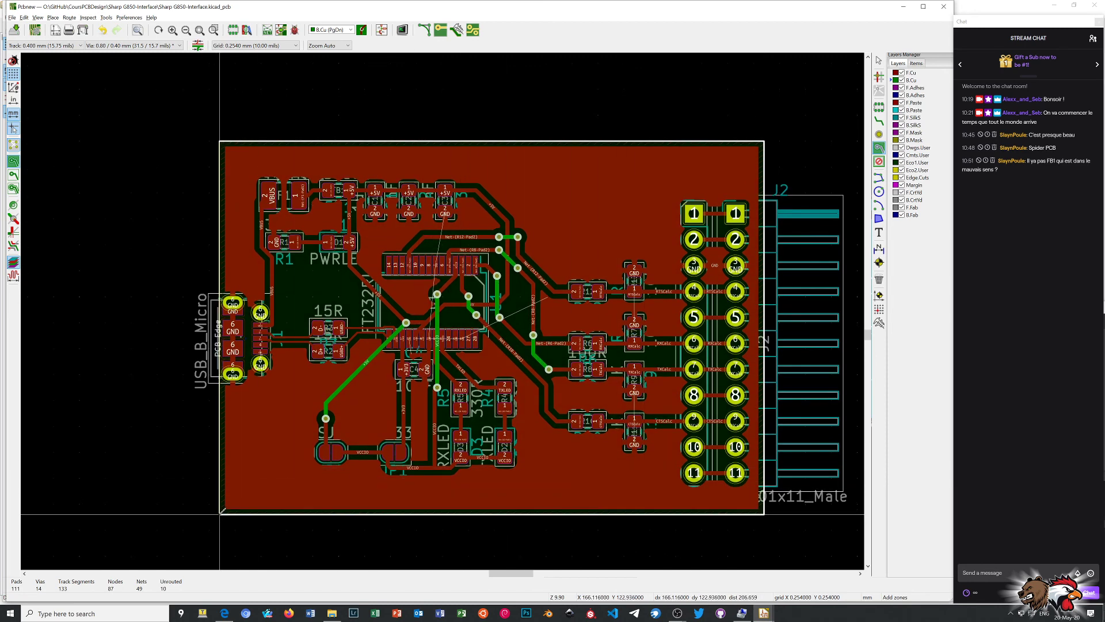
{"action": "double_click", "coordinate": [220, 513]}
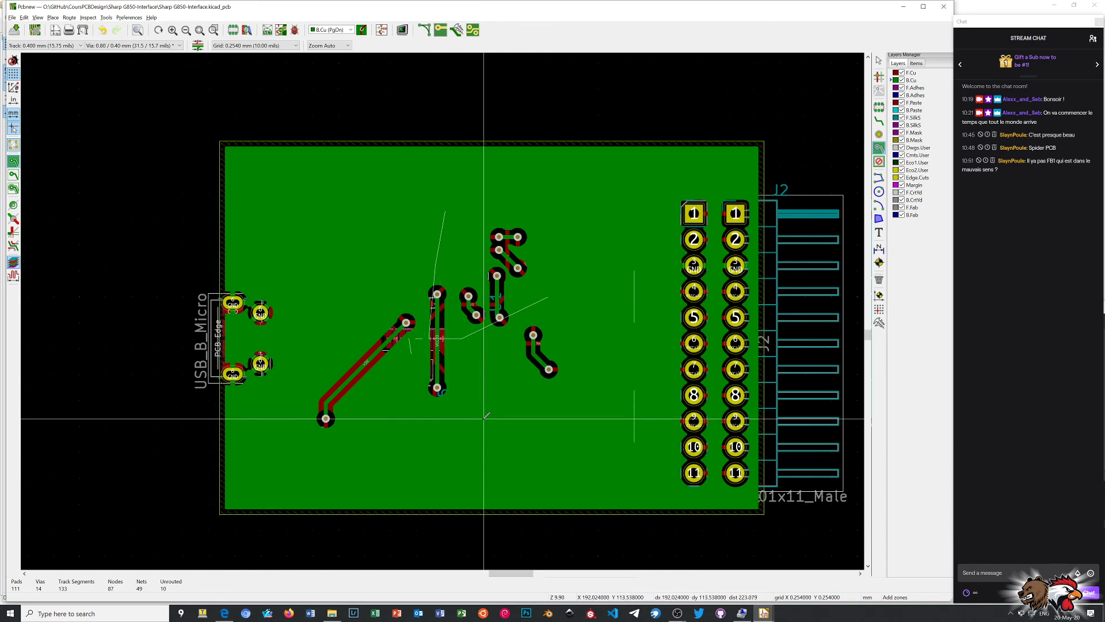
Exit the zone tool, make F.Cu the active layer, and switch to via placement
{"action": "right_click", "coordinate": [361, 200]}
{"action": "left_click", "coordinate": [392, 216]}
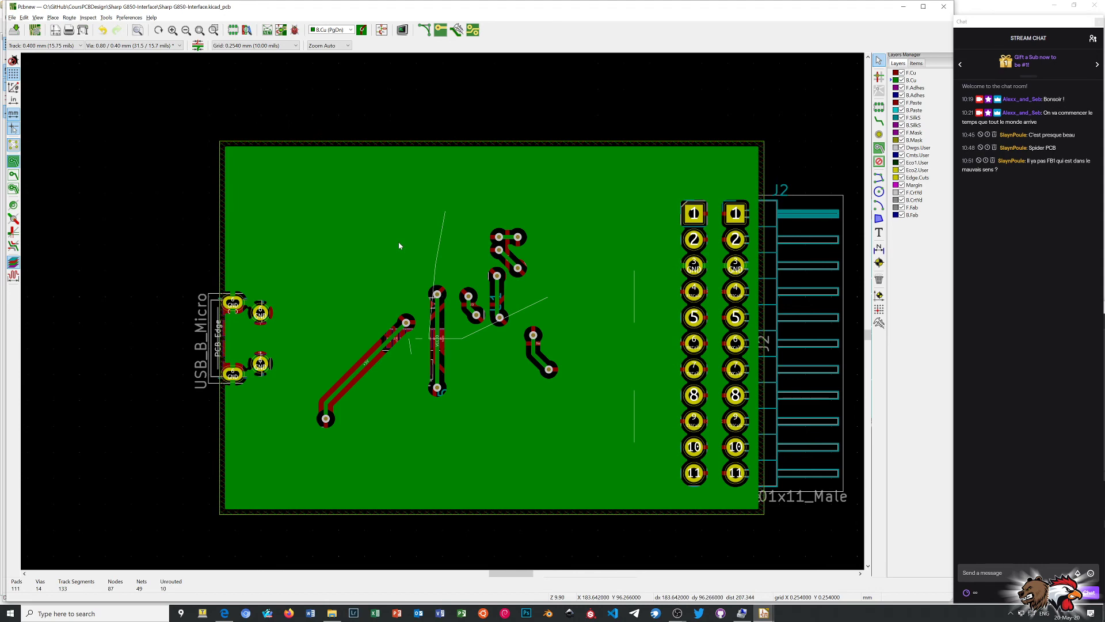
{"action": "left_click", "coordinate": [897, 73]}
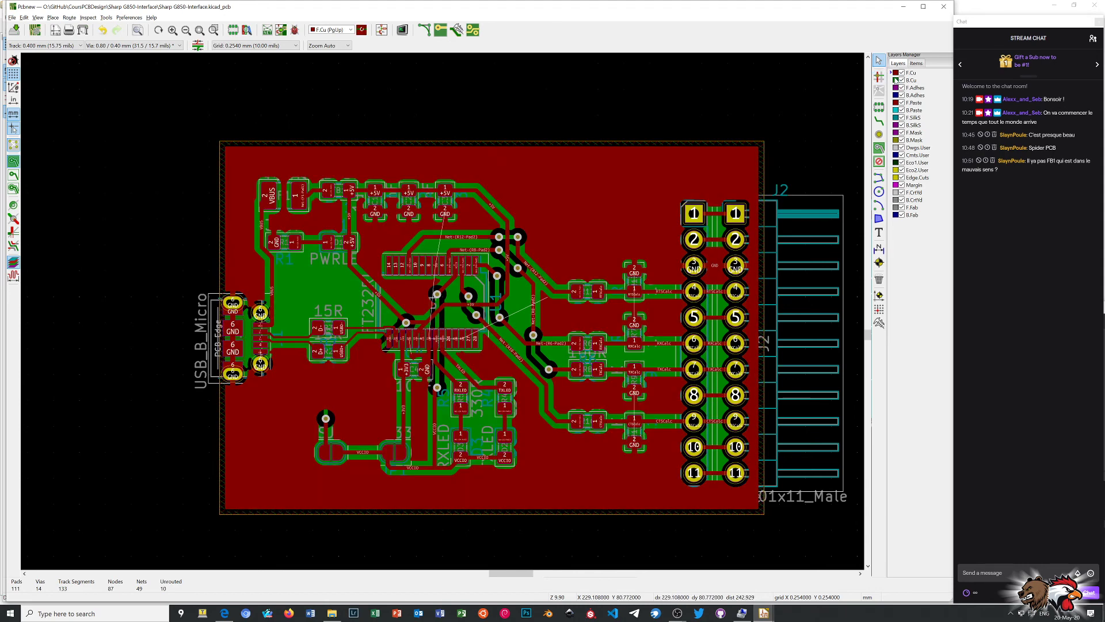
{"action": "left_click", "coordinate": [879, 134]}
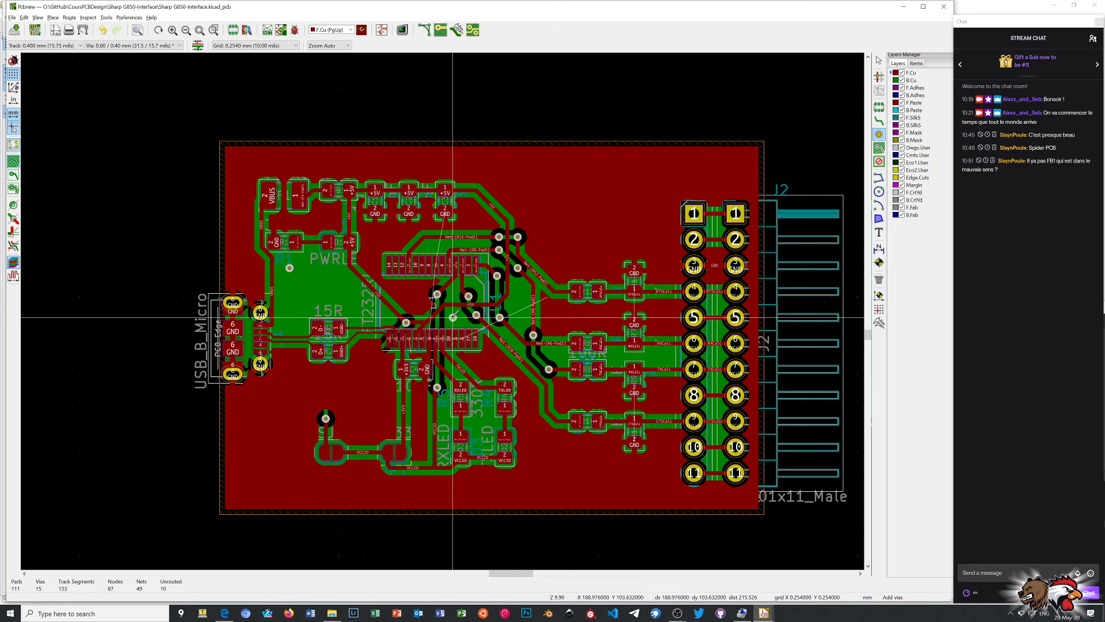
Place seven stitching vias across the GND pour, then stop the via tool
{"action": "left_click", "coordinate": [452, 318]}
{"action": "left_click", "coordinate": [453, 294]}
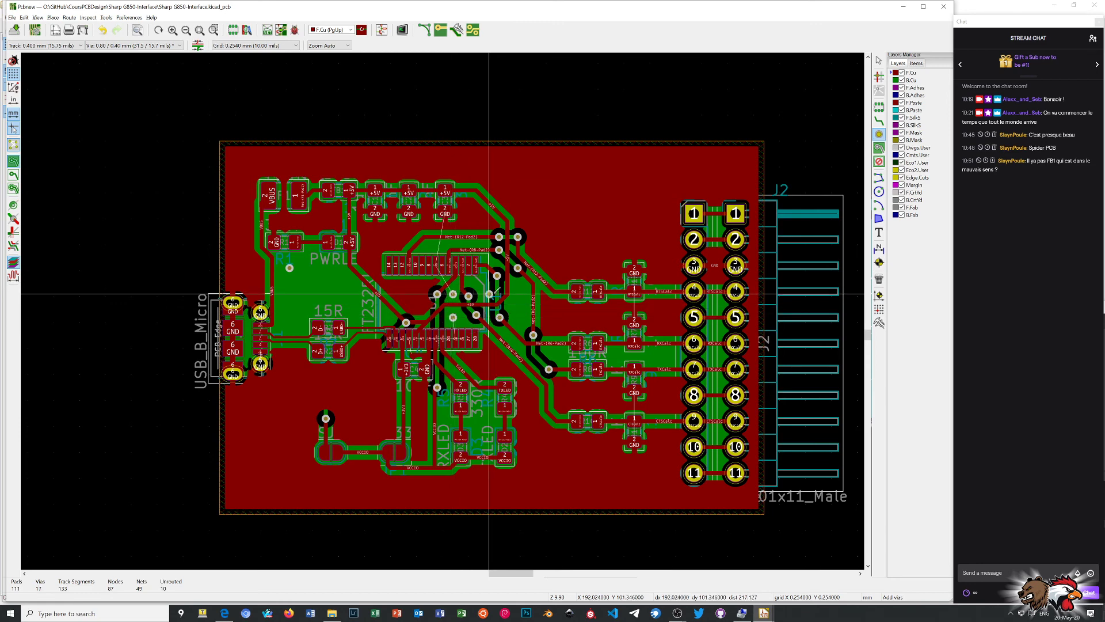
{"action": "left_click", "coordinate": [520, 307]}
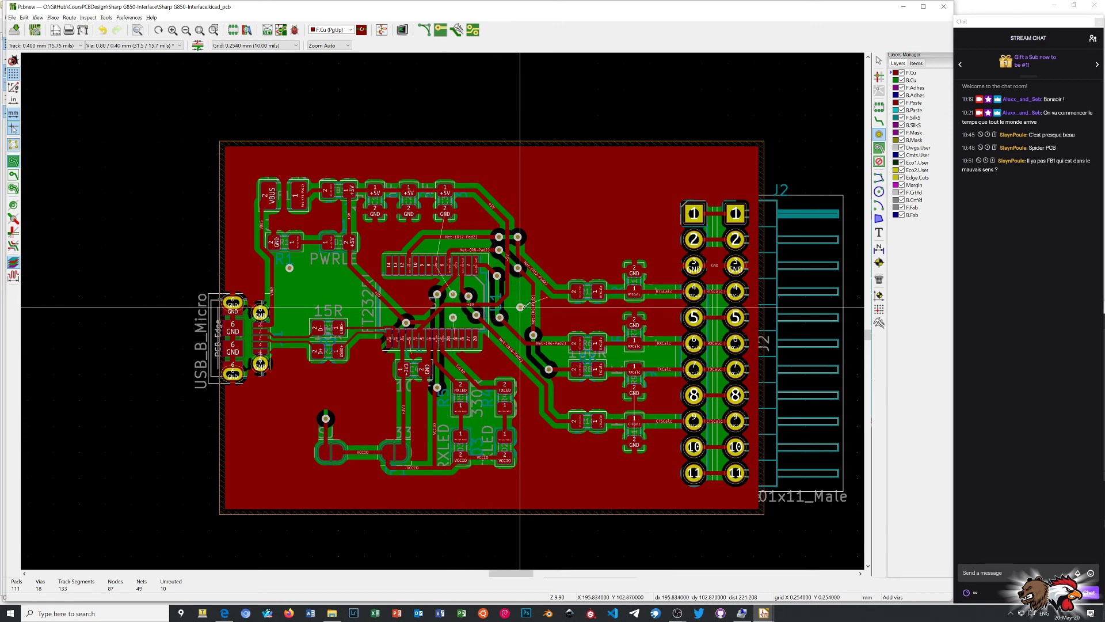
{"action": "left_click", "coordinate": [559, 354]}
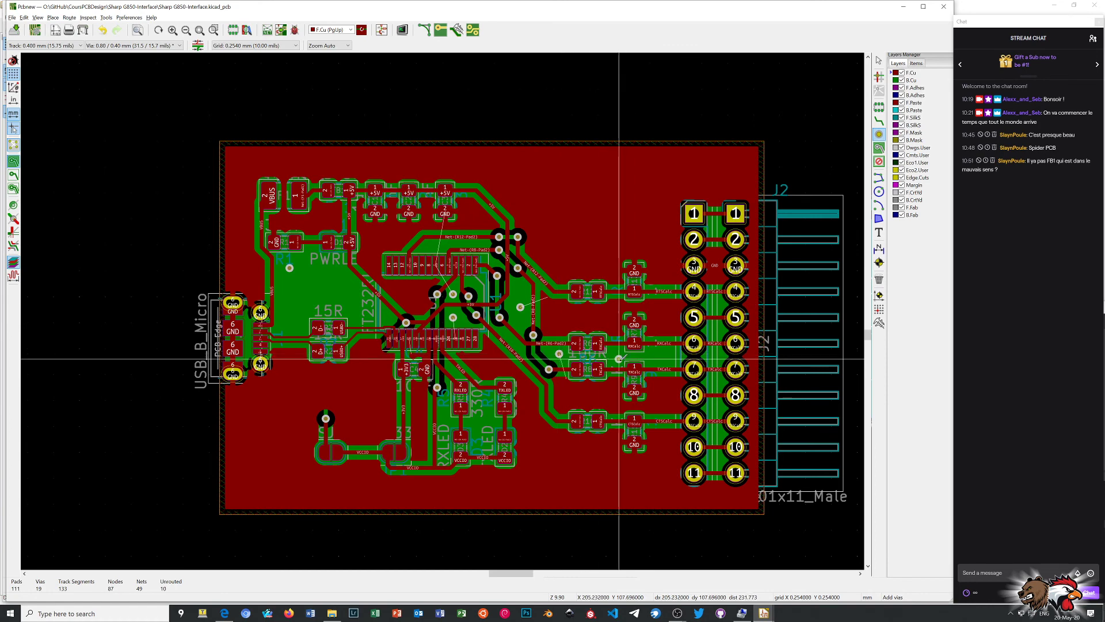
{"action": "left_click", "coordinate": [660, 356]}
{"action": "left_click", "coordinate": [481, 420]}
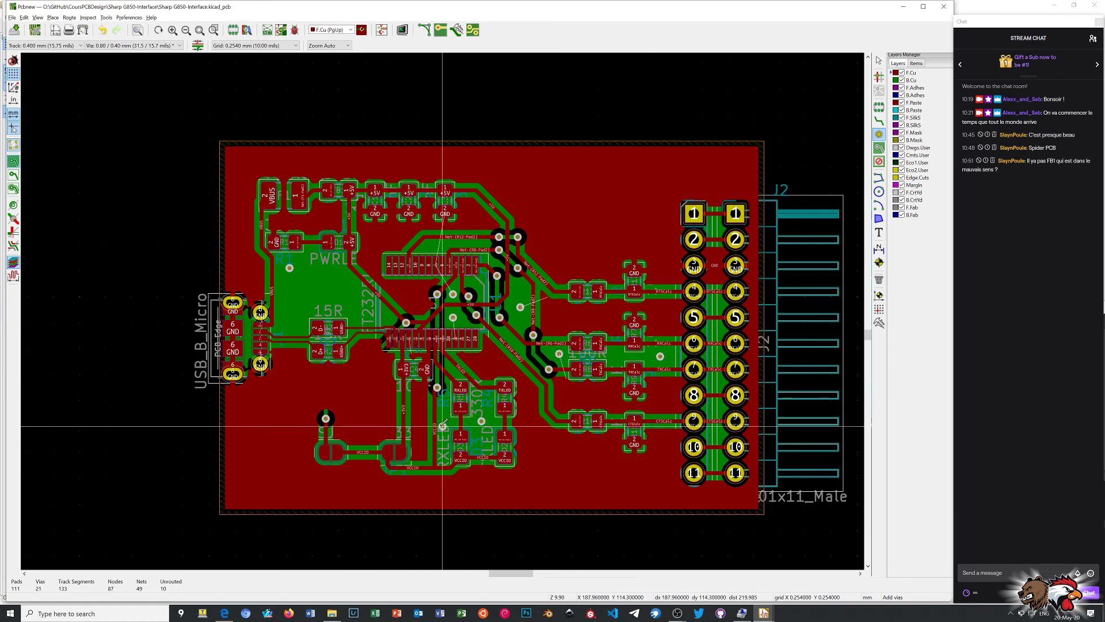
{"action": "left_click", "coordinate": [444, 425]}
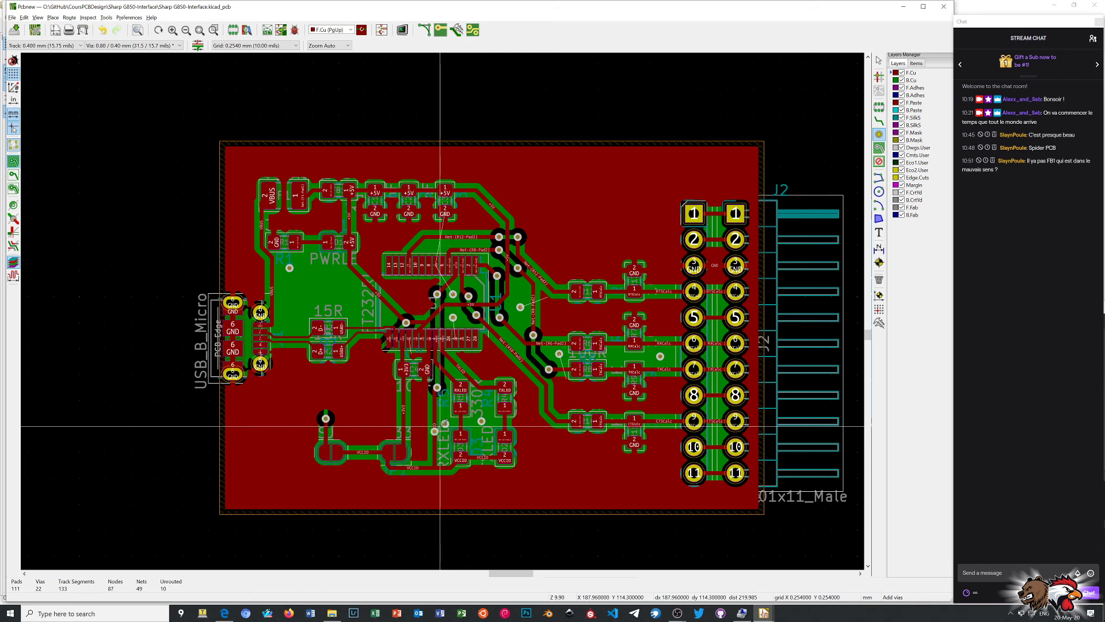
{"action": "right_click", "coordinate": [377, 113]}
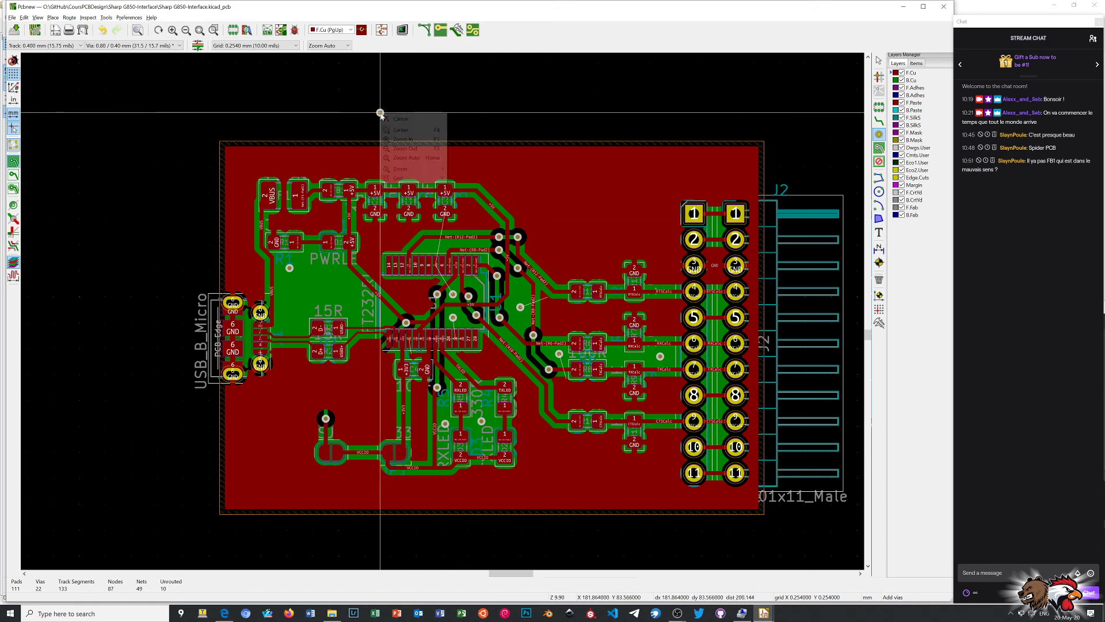
{"action": "left_click", "coordinate": [380, 117]}
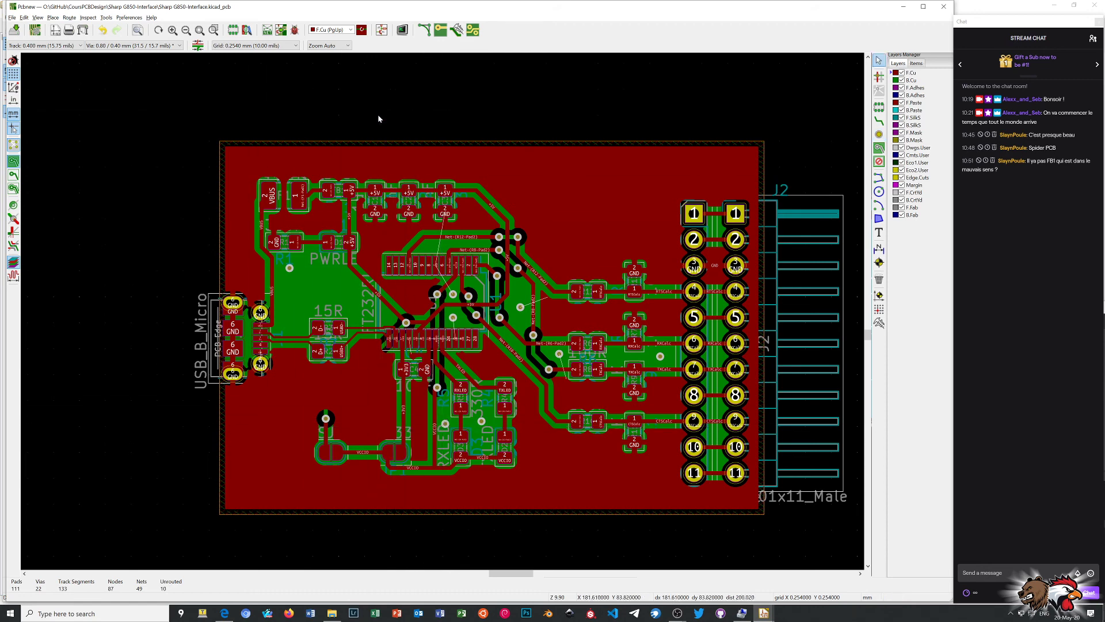
Add two more stitching vias in the upper pour and near the board centre
{"action": "left_click", "coordinate": [879, 135]}
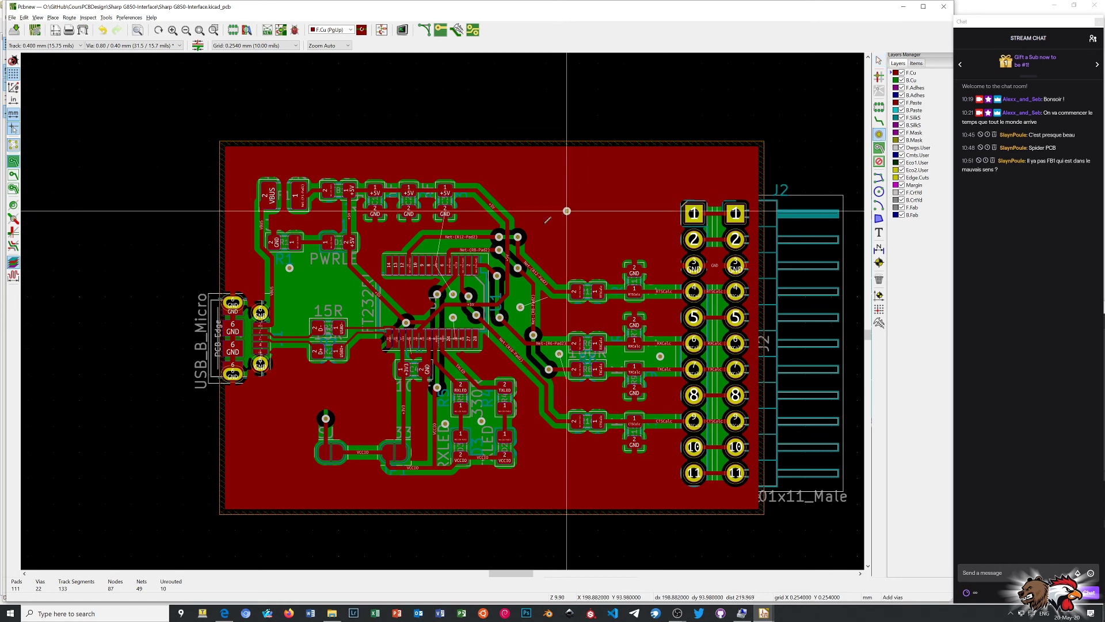
{"action": "left_click", "coordinate": [430, 245]}
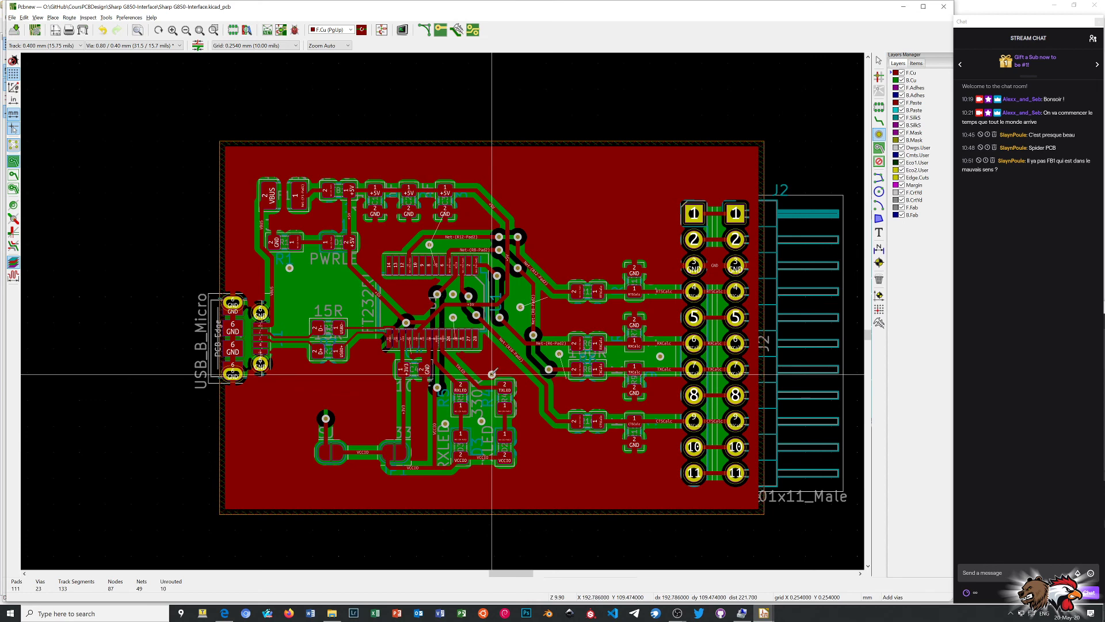
{"action": "left_click", "coordinate": [481, 281]}
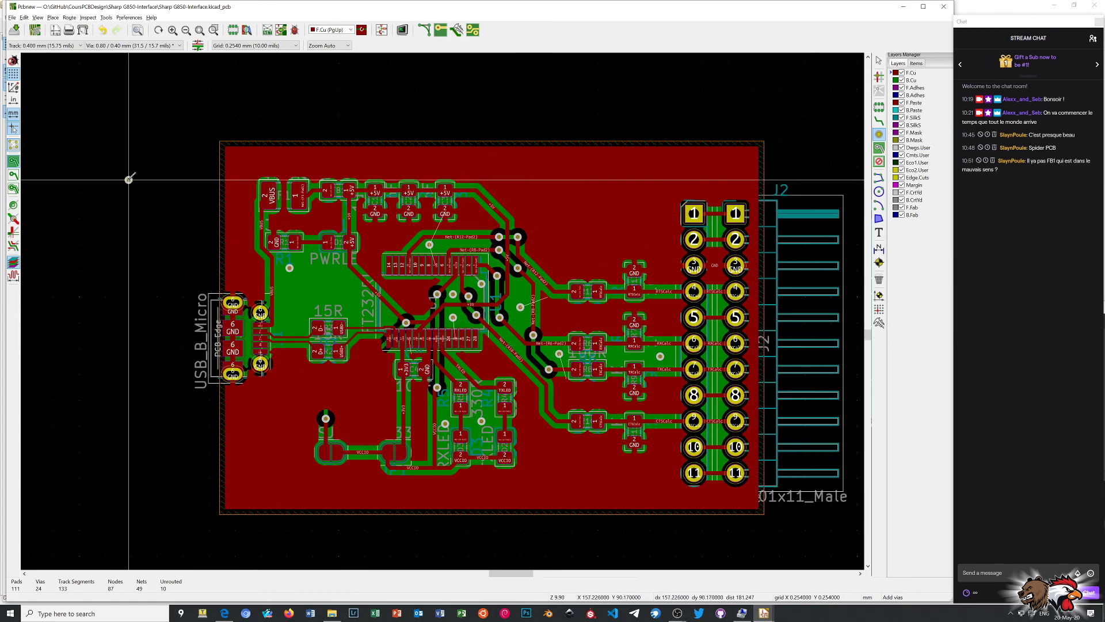
Exit the via tool and refill all copper zones with B
{"action": "right_click", "coordinate": [133, 151]}
{"action": "left_click", "coordinate": [164, 163]}
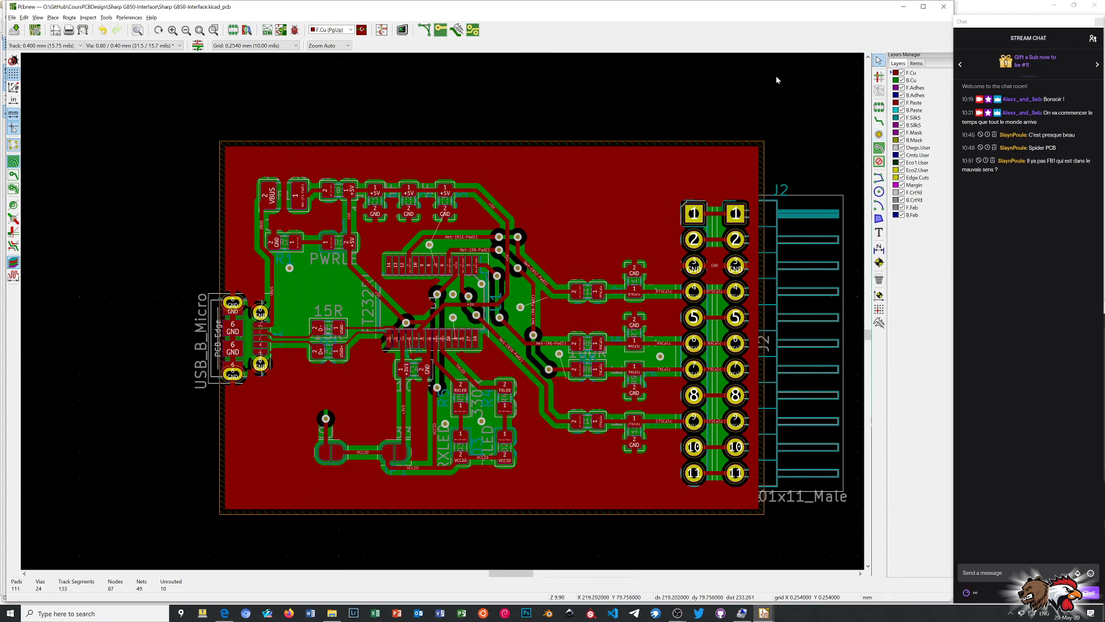
{"action": "left_click", "coordinate": [417, 164]}
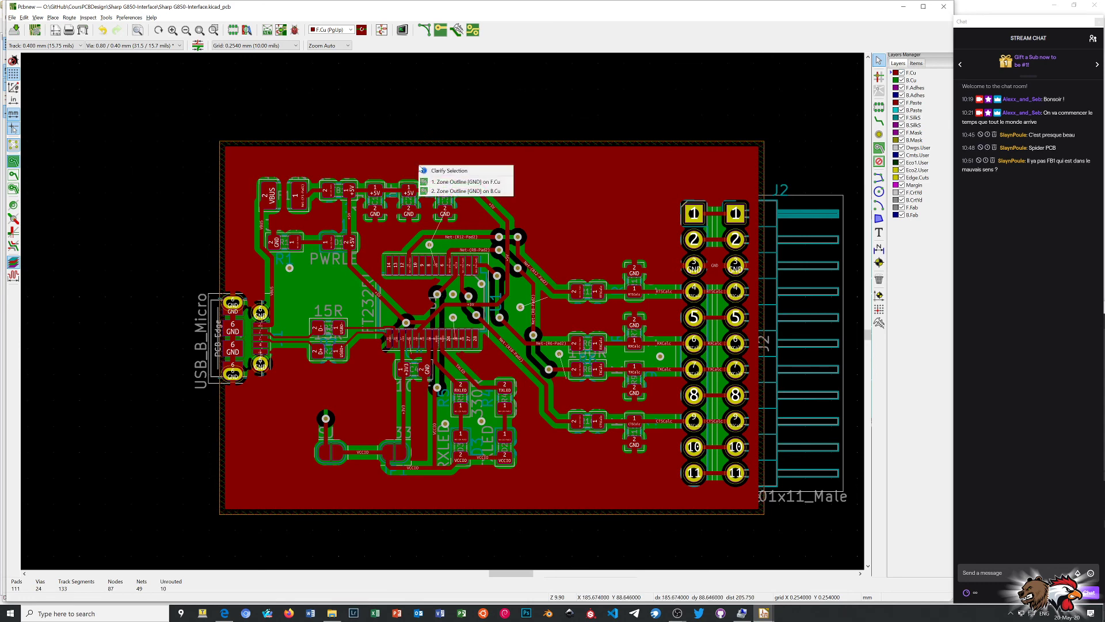
{"action": "left_click", "coordinate": [484, 163]}
{"action": "left_click", "coordinate": [526, 112]}
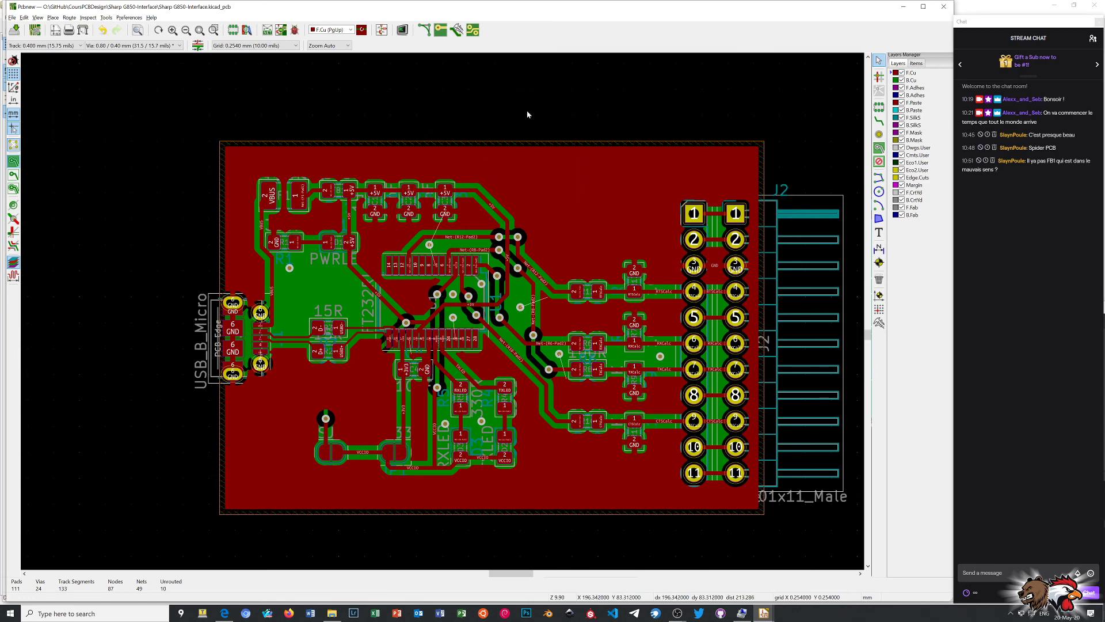
{"action": "key", "text": "b"}
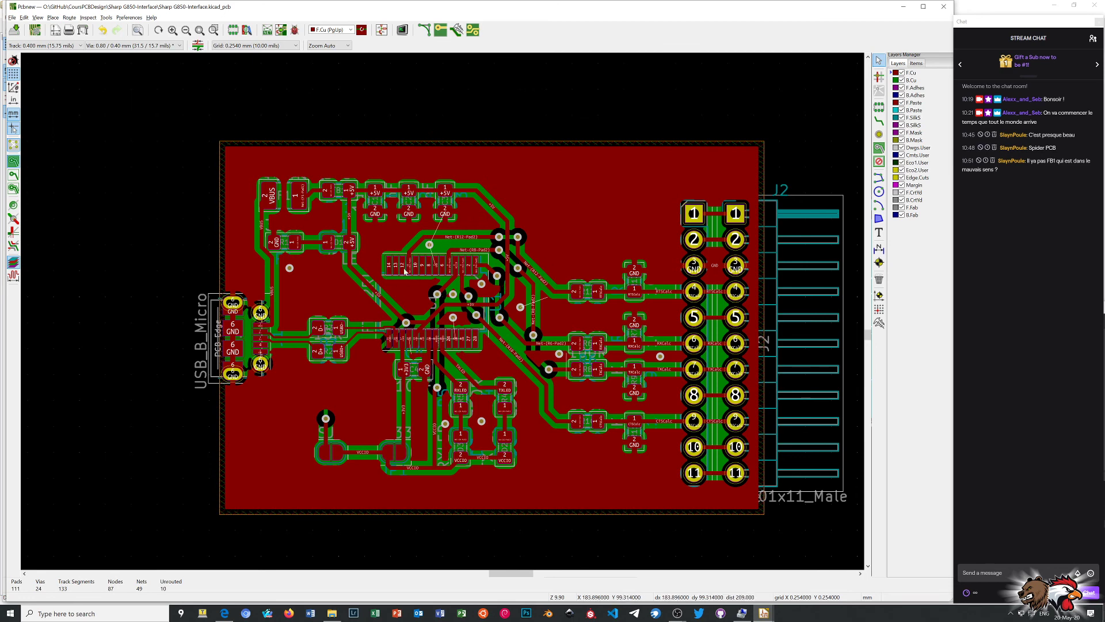
Zoom in to inspect a GND via's properties, then bring up the design rule check
{"action": "scroll", "coordinate": [403, 267], "scroll_direction": "up", "scroll_amount": 2}
{"action": "scroll", "coordinate": [442, 314], "scroll_direction": "up", "scroll_amount": 3}
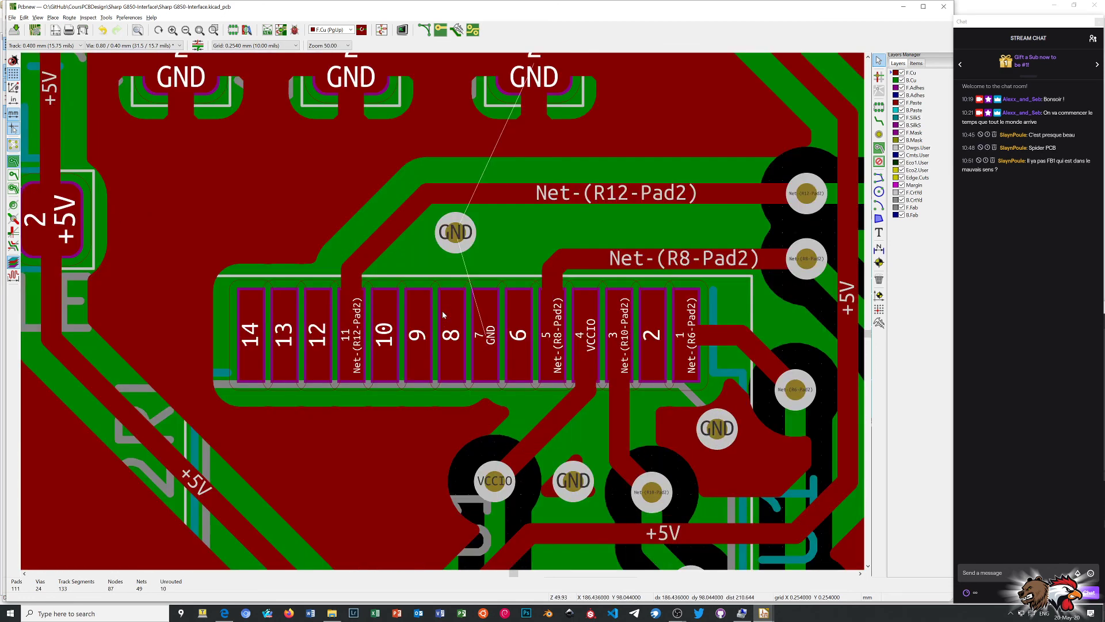
{"action": "left_click", "coordinate": [459, 234]}
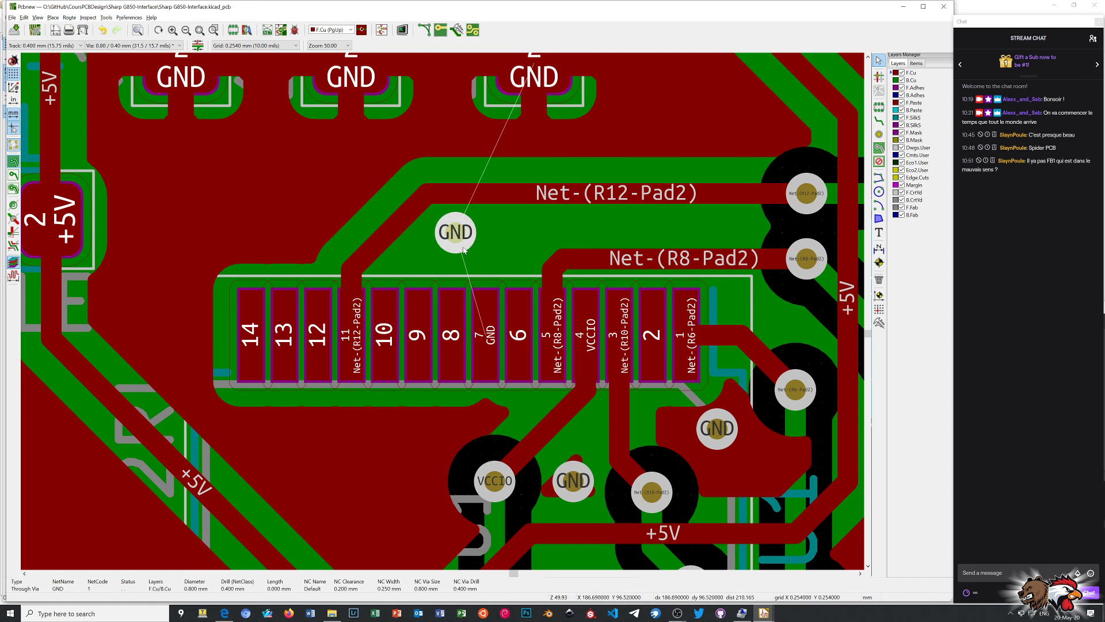
{"action": "left_click", "coordinate": [295, 31]}
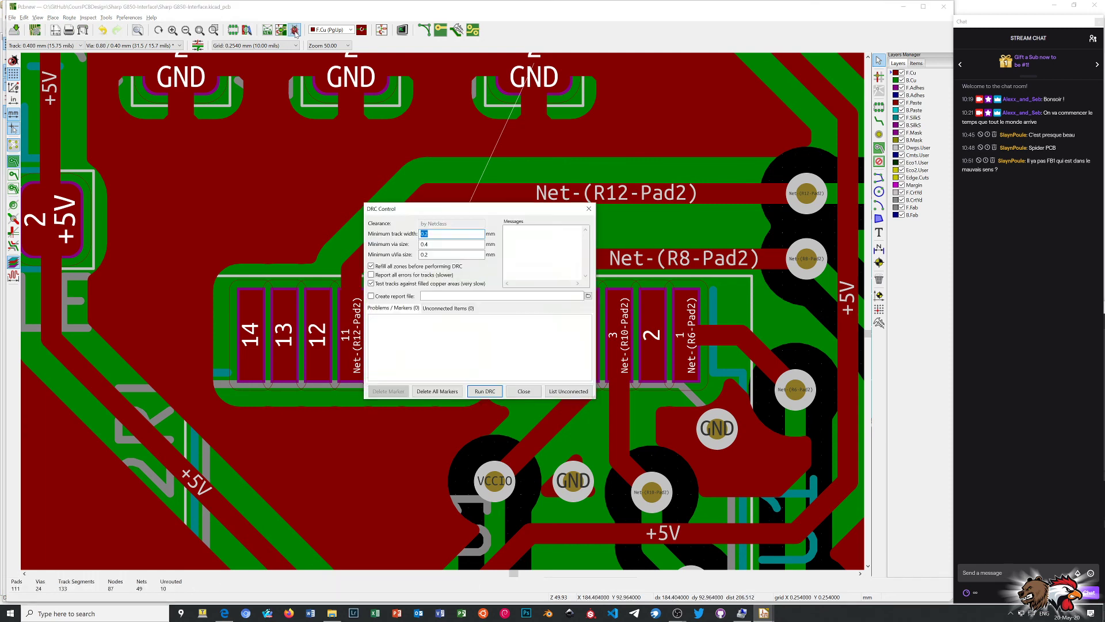
Run DRC and jump to the first of seven track-too-close-to-pad errors on J3
{"action": "left_click", "coordinate": [485, 391]}
{"action": "left_click", "coordinate": [485, 391]}
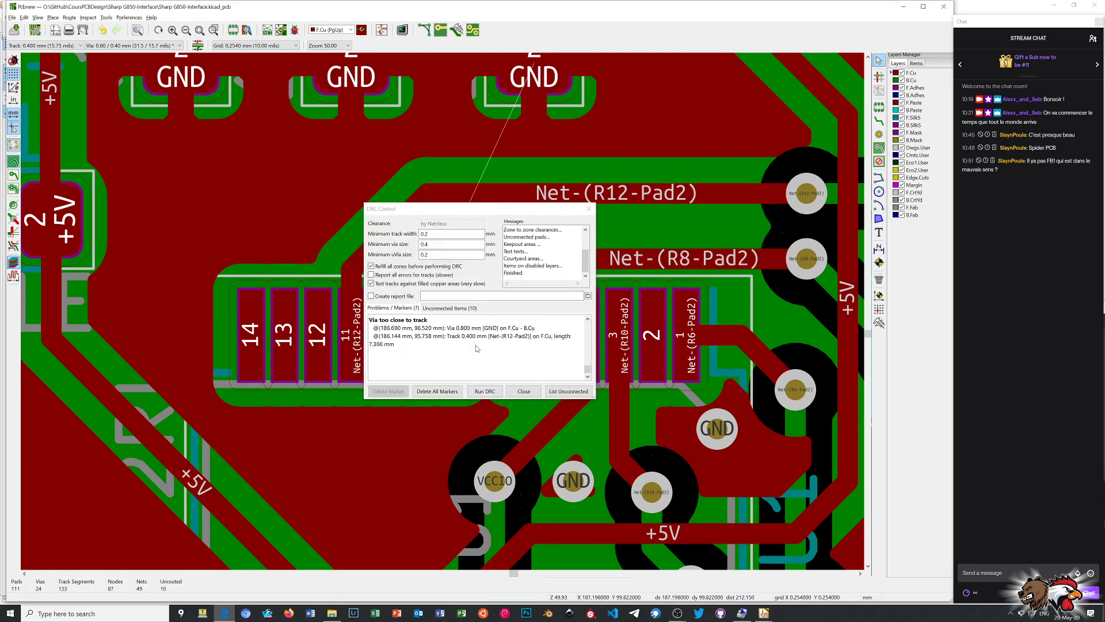
{"action": "double_click", "coordinate": [465, 331]}
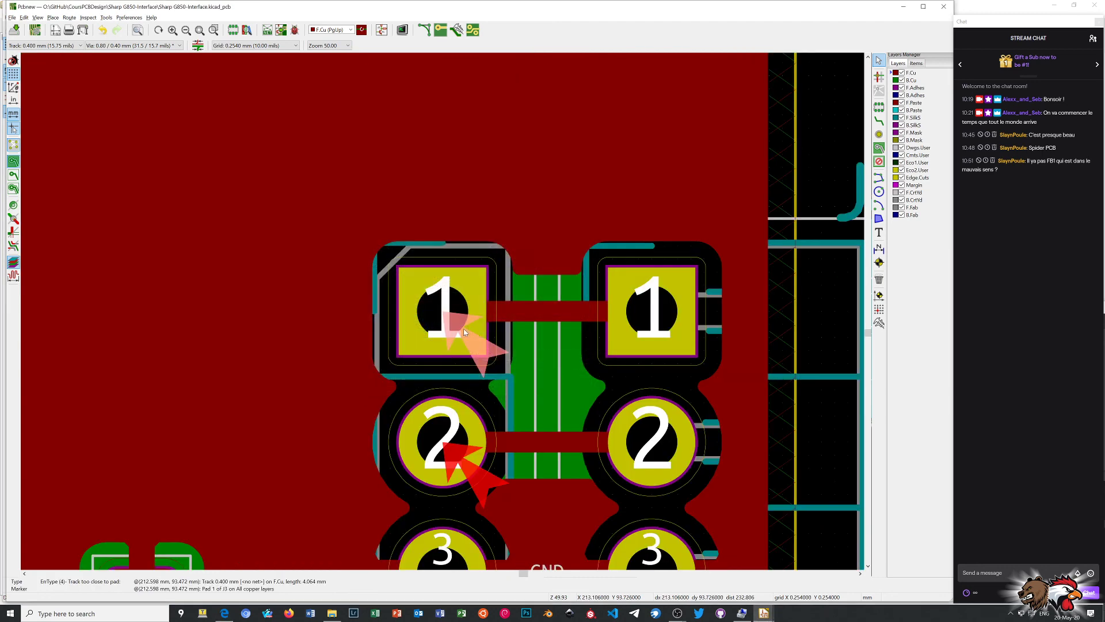
{"action": "scroll", "coordinate": [464, 332], "scroll_direction": "down", "scroll_amount": 1}
{"action": "scroll", "coordinate": [443, 314], "scroll_direction": "down", "scroll_amount": 2}
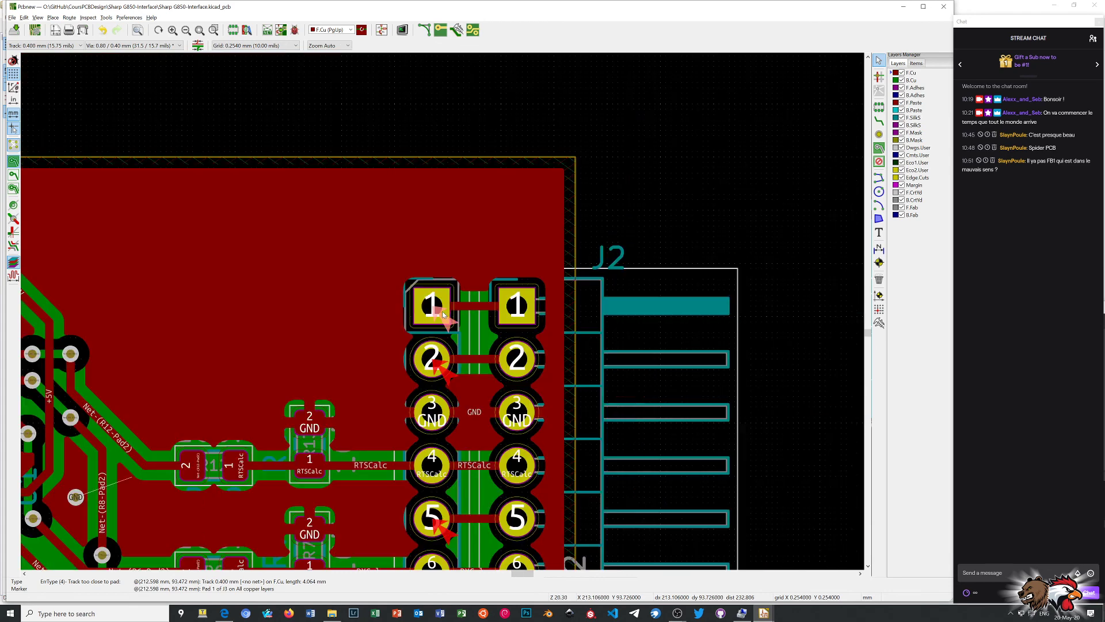
{"action": "scroll", "coordinate": [443, 314], "scroll_direction": "up", "scroll_amount": 1}
{"action": "scroll", "coordinate": [444, 314], "scroll_direction": "up", "scroll_amount": 2}
{"action": "scroll", "coordinate": [442, 310], "scroll_direction": "down", "scroll_amount": 1}
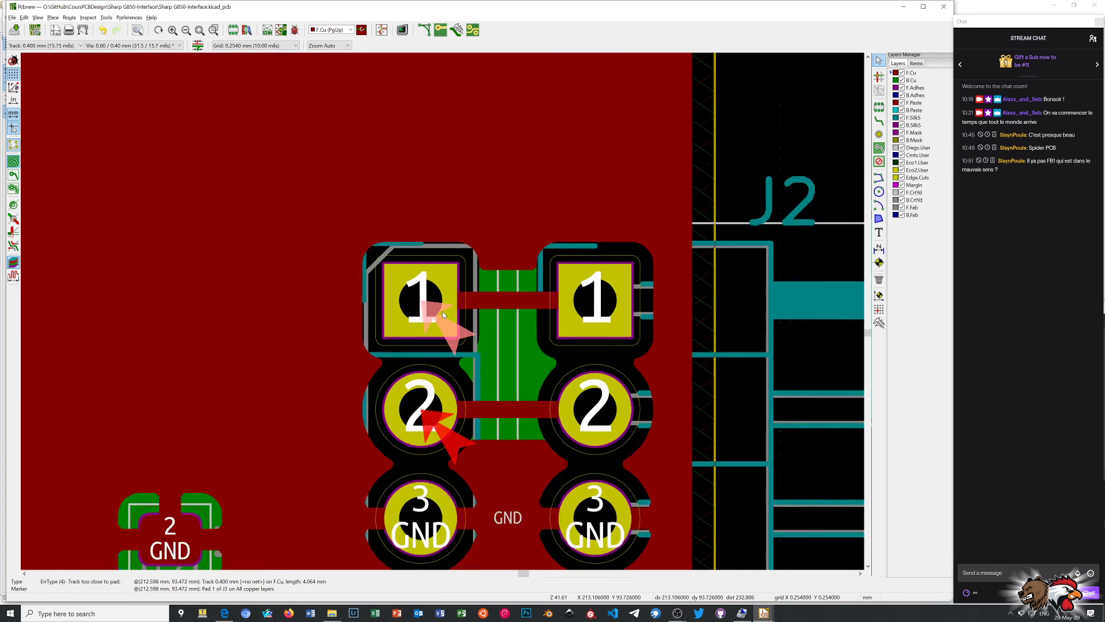
{"action": "scroll", "coordinate": [442, 311], "scroll_direction": "down", "scroll_amount": 2}
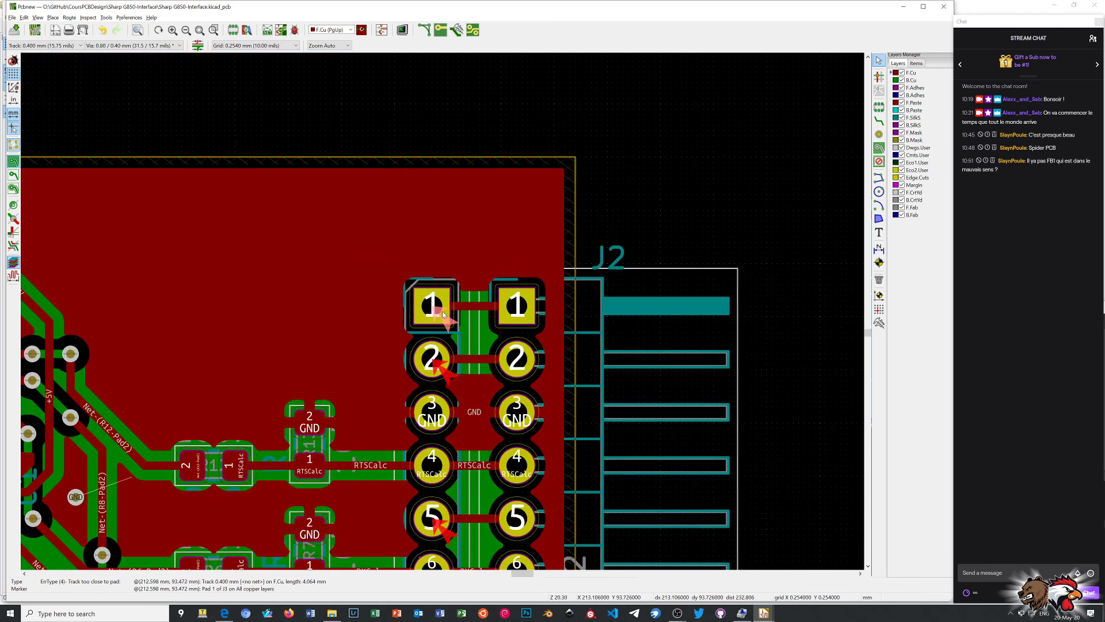
Reopen the DRC window, delete all error markers, and close it
{"action": "left_click", "coordinate": [294, 29]}
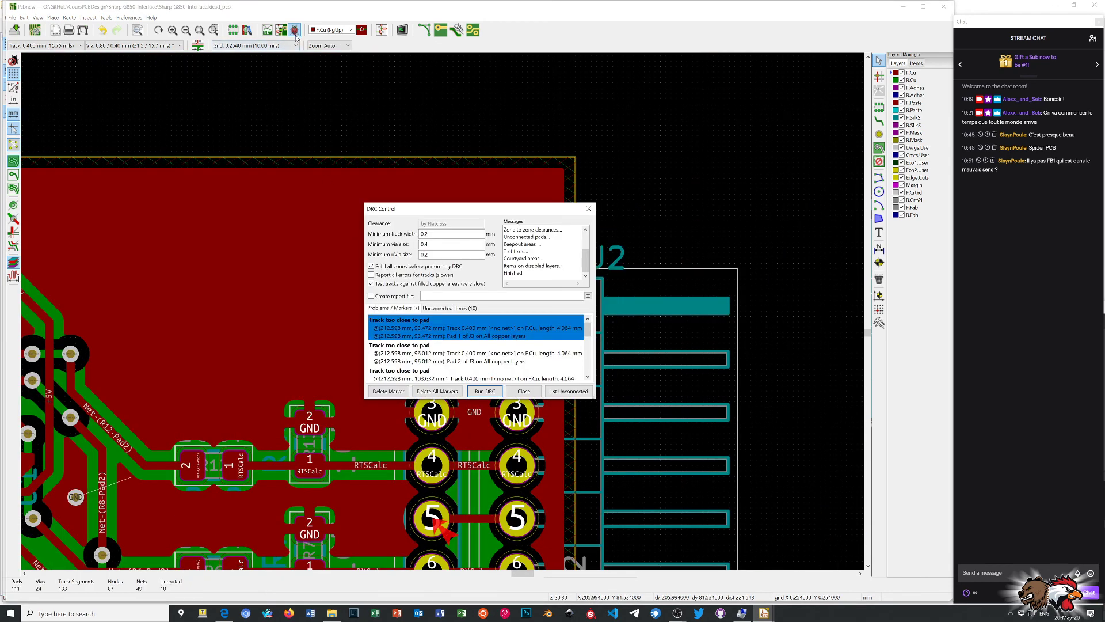
{"action": "left_click", "coordinate": [530, 396]}
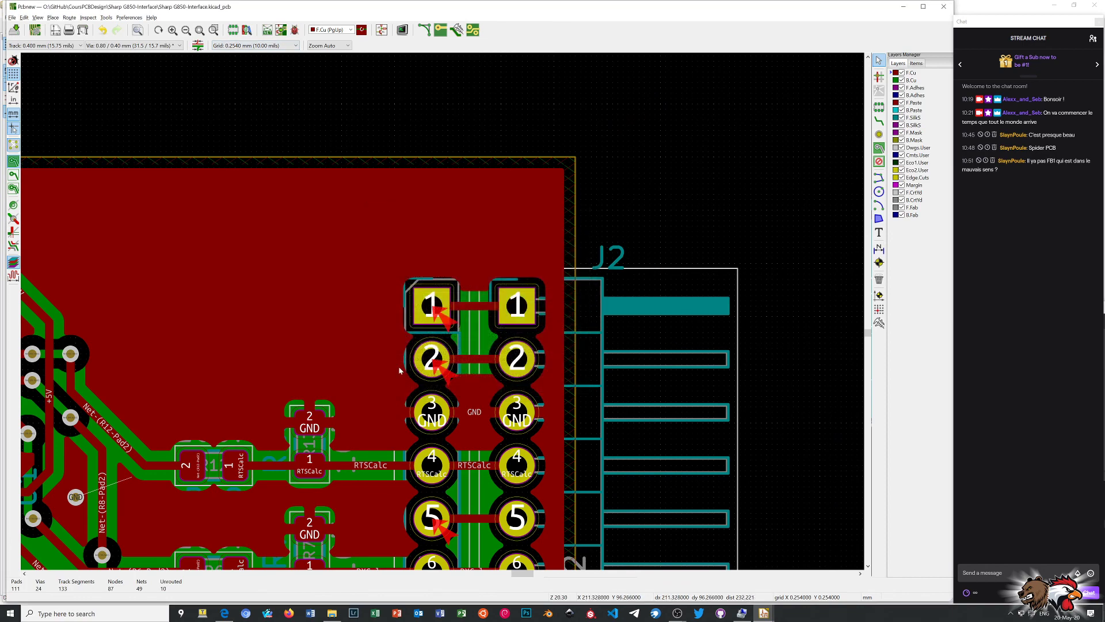
{"action": "scroll", "coordinate": [398, 367], "scroll_direction": "down", "scroll_amount": 3}
{"action": "left_click", "coordinate": [295, 30]}
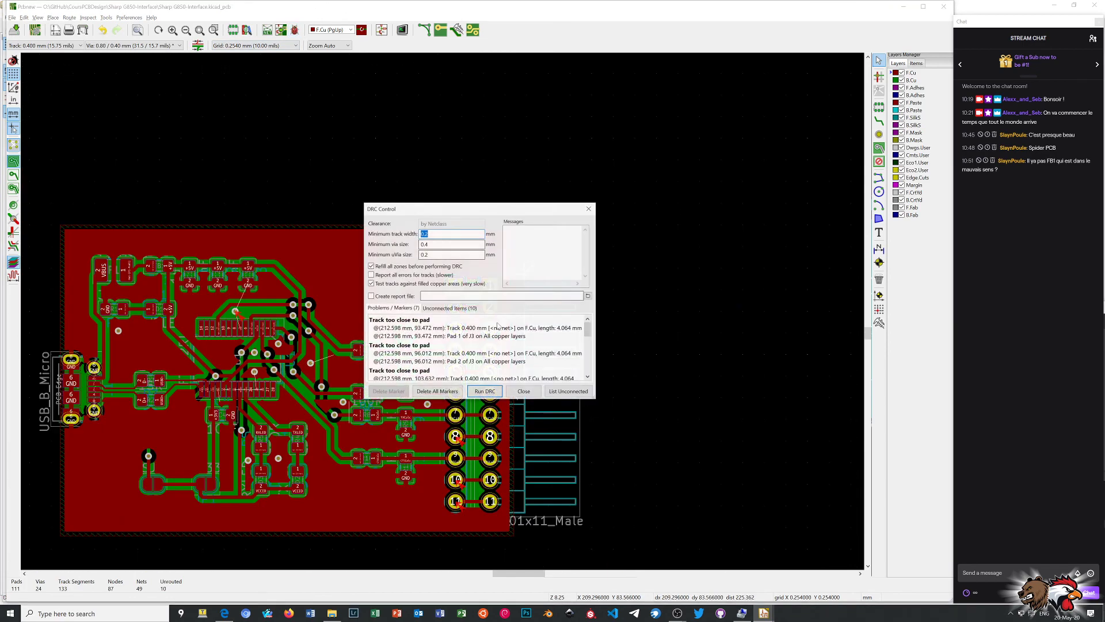
{"action": "left_click", "coordinate": [437, 391]}
{"action": "left_click", "coordinate": [525, 392]}
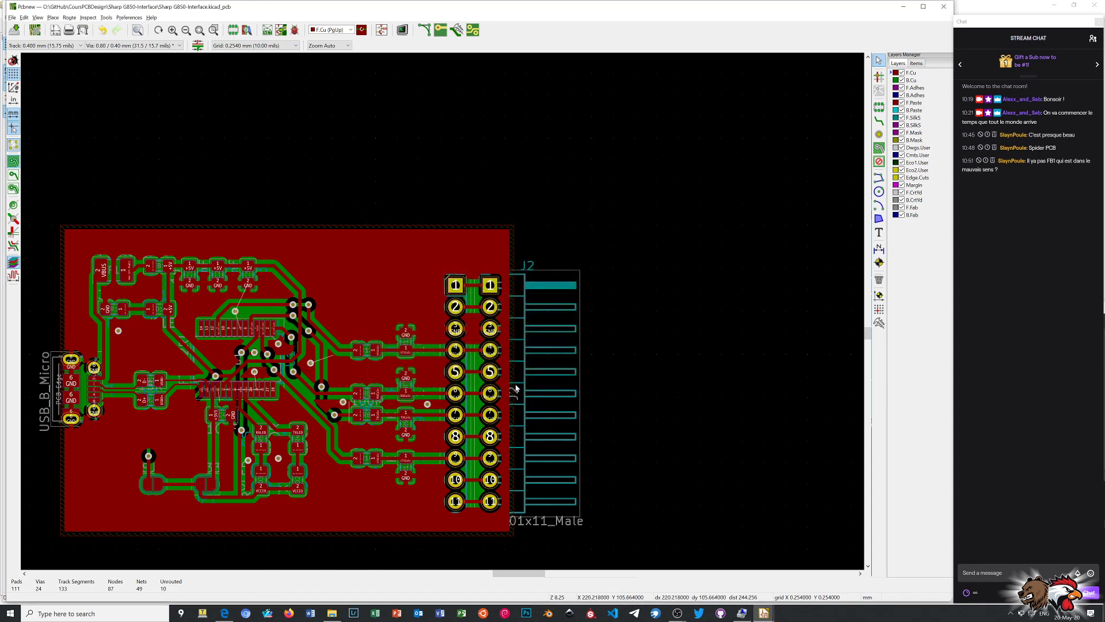
Zoom around the board and pick the front-copper GND pour
{"action": "scroll", "coordinate": [443, 313], "scroll_direction": "up", "scroll_amount": 1}
{"action": "scroll", "coordinate": [443, 314], "scroll_direction": "up", "scroll_amount": 2}
{"action": "scroll", "coordinate": [443, 314], "scroll_direction": "down", "scroll_amount": 1}
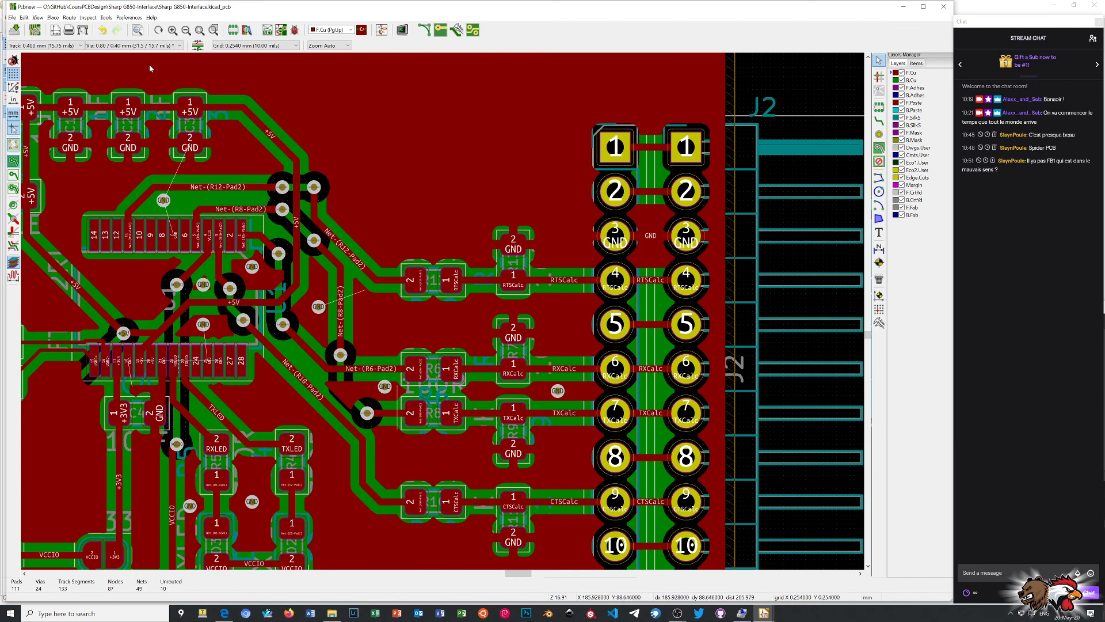
{"action": "scroll", "coordinate": [169, 200], "scroll_direction": "down", "scroll_amount": 5}
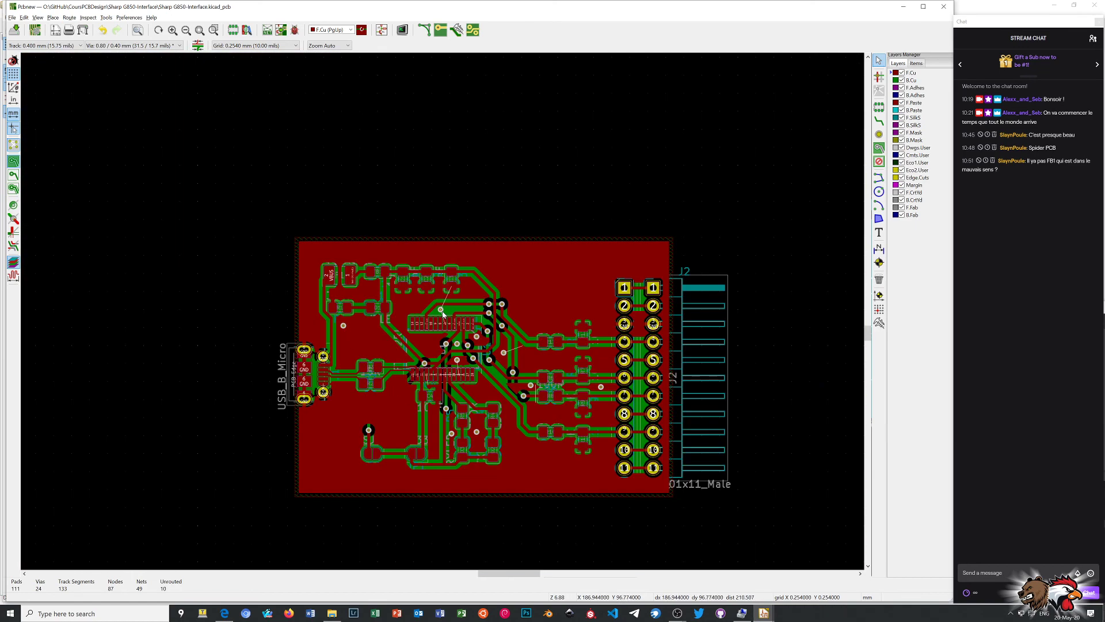
{"action": "scroll", "coordinate": [450, 317], "scroll_direction": "up", "scroll_amount": 4}
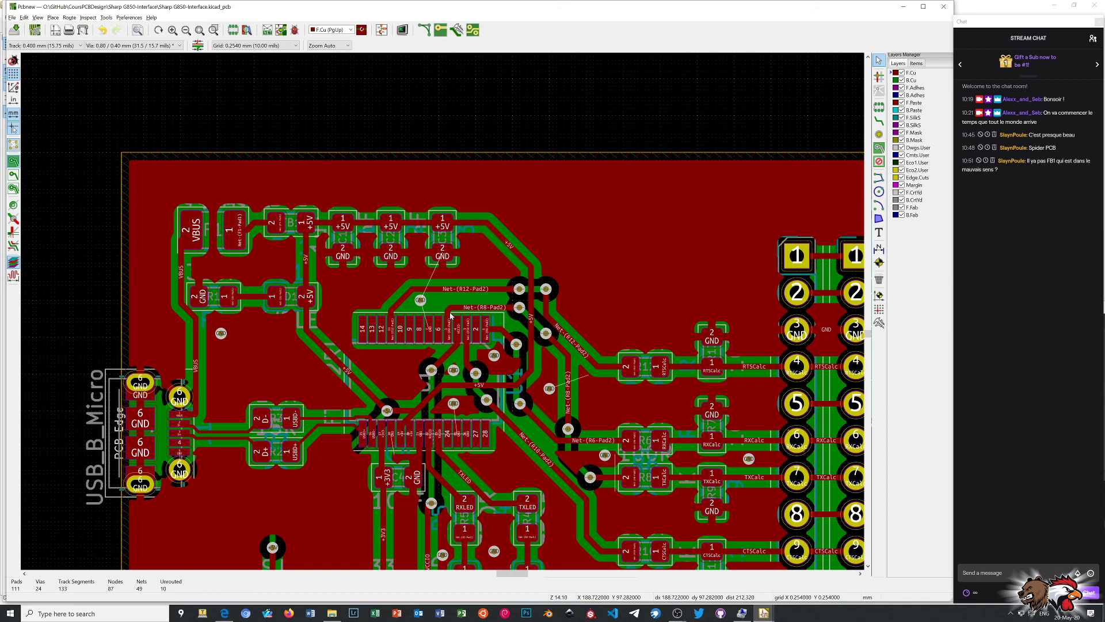
{"action": "left_click", "coordinate": [524, 187]}
Give the F.Cu GND zone 0.2 mm minimum width, 0.25 mm thermal clearance and spoke width, then refill
{"action": "left_click", "coordinate": [555, 201]}
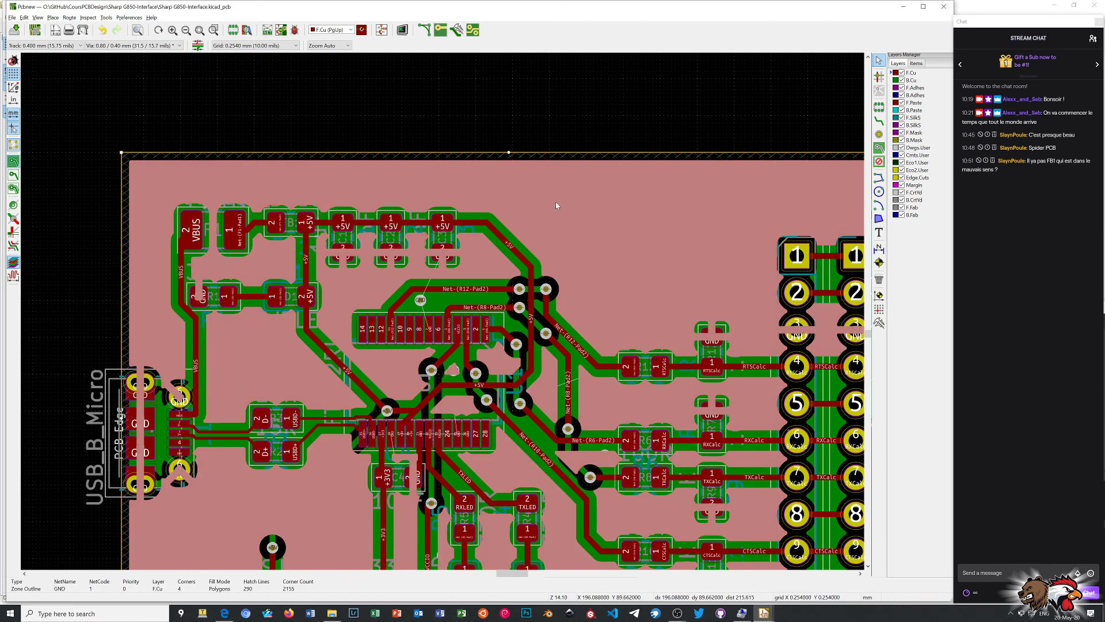
{"action": "right_click", "coordinate": [555, 202]}
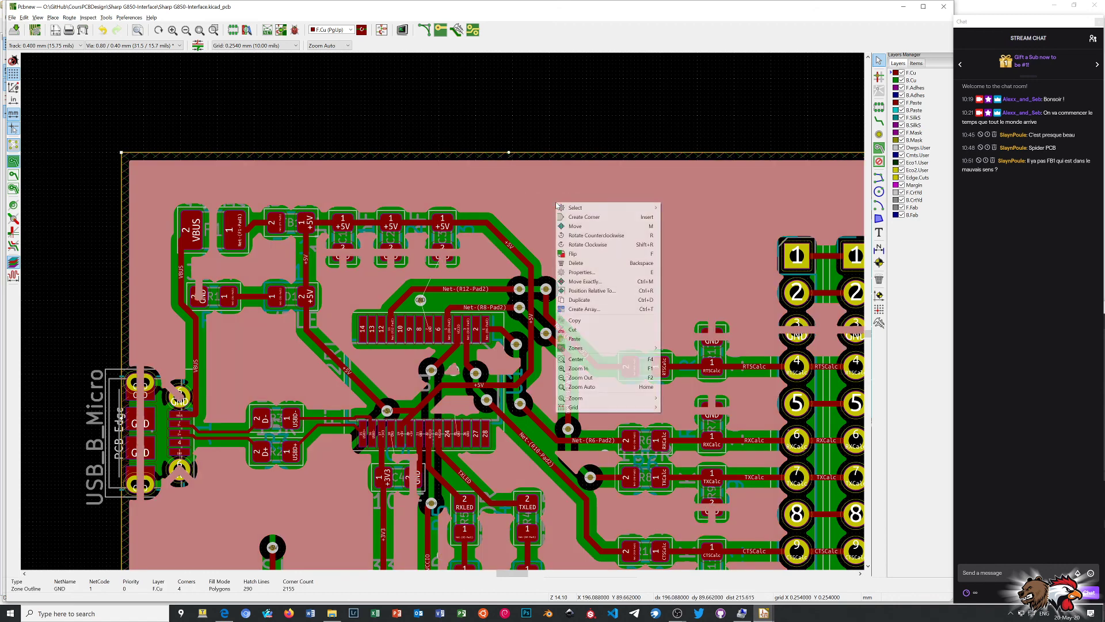
{"action": "left_click", "coordinate": [589, 272]}
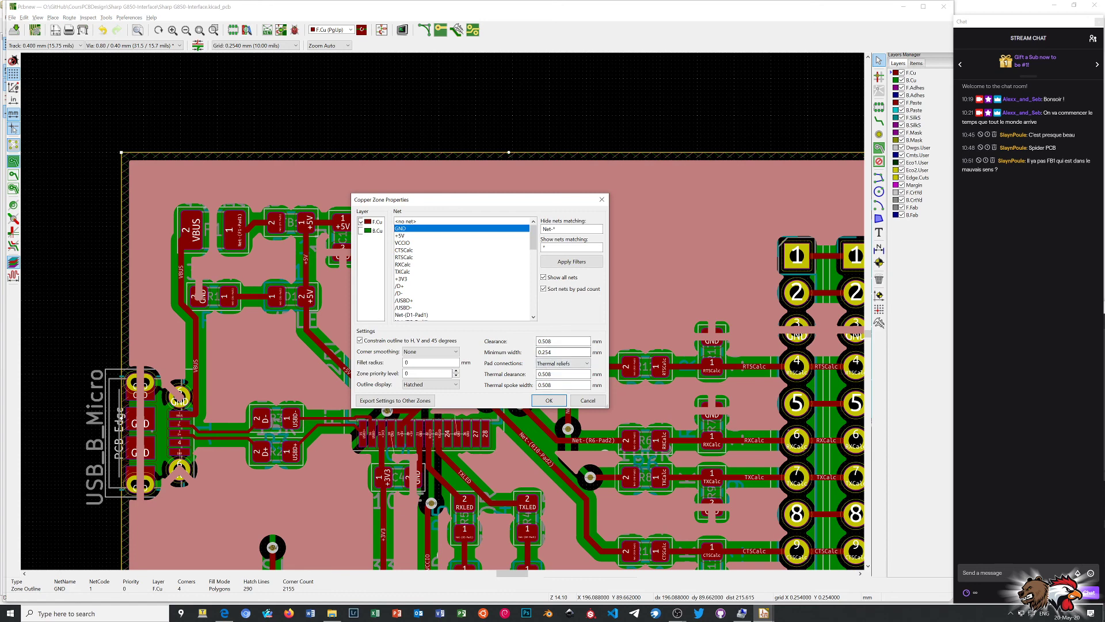
{"action": "double_click", "coordinate": [546, 351]}
{"action": "type", "text": "2"}
{"action": "double_click", "coordinate": [544, 375]}
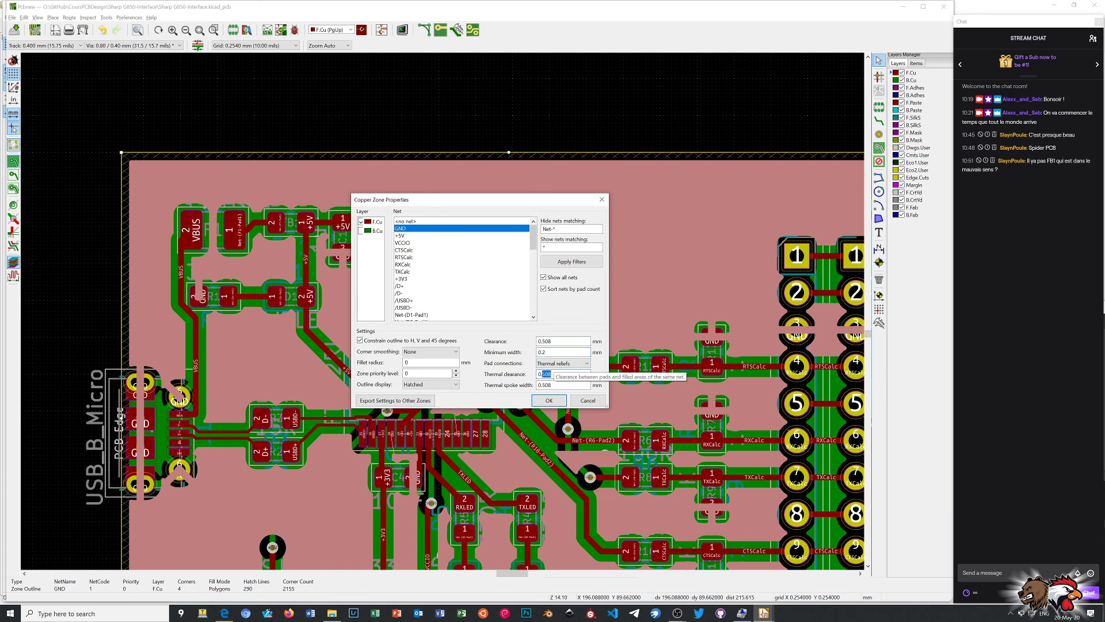
{"action": "type", "text": "25"}
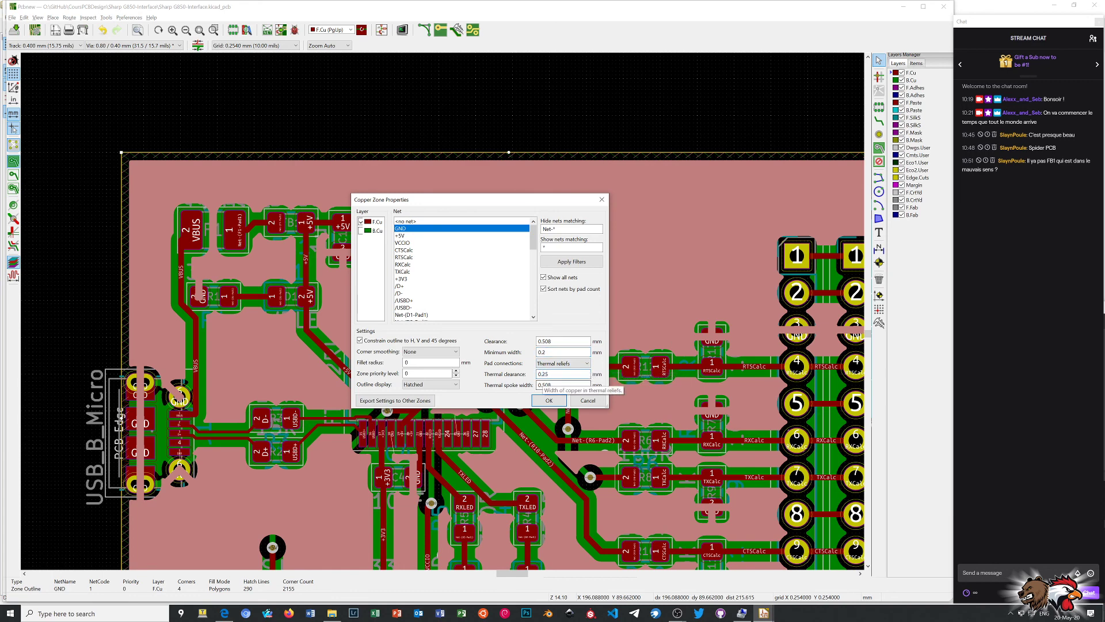
{"action": "double_click", "coordinate": [544, 384]}
{"action": "type", "text": "2"}
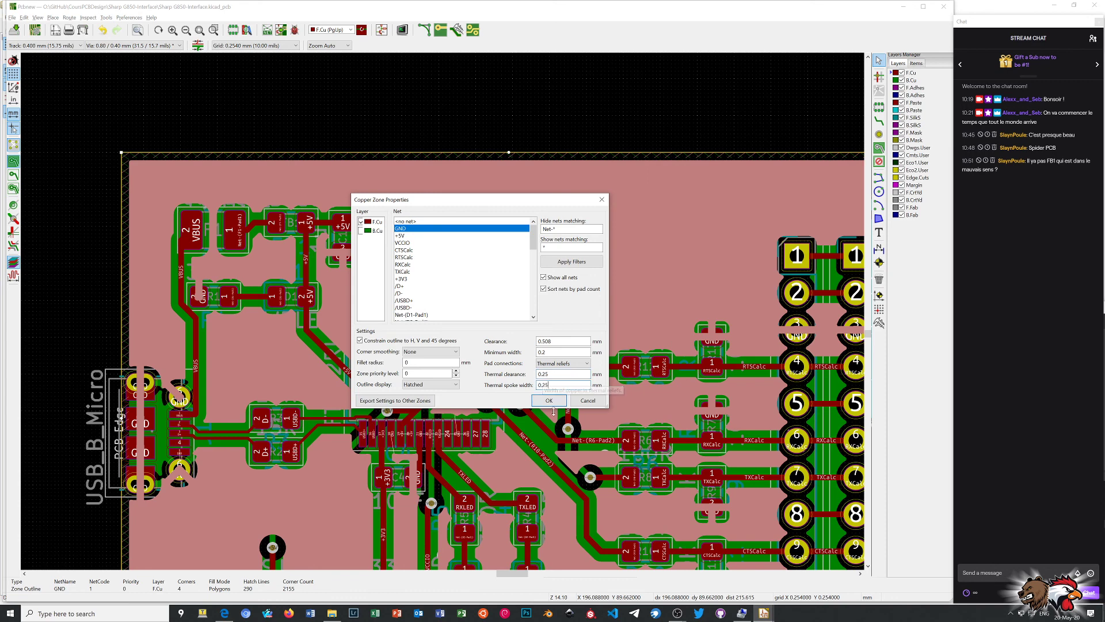
{"action": "left_click", "coordinate": [547, 399]}
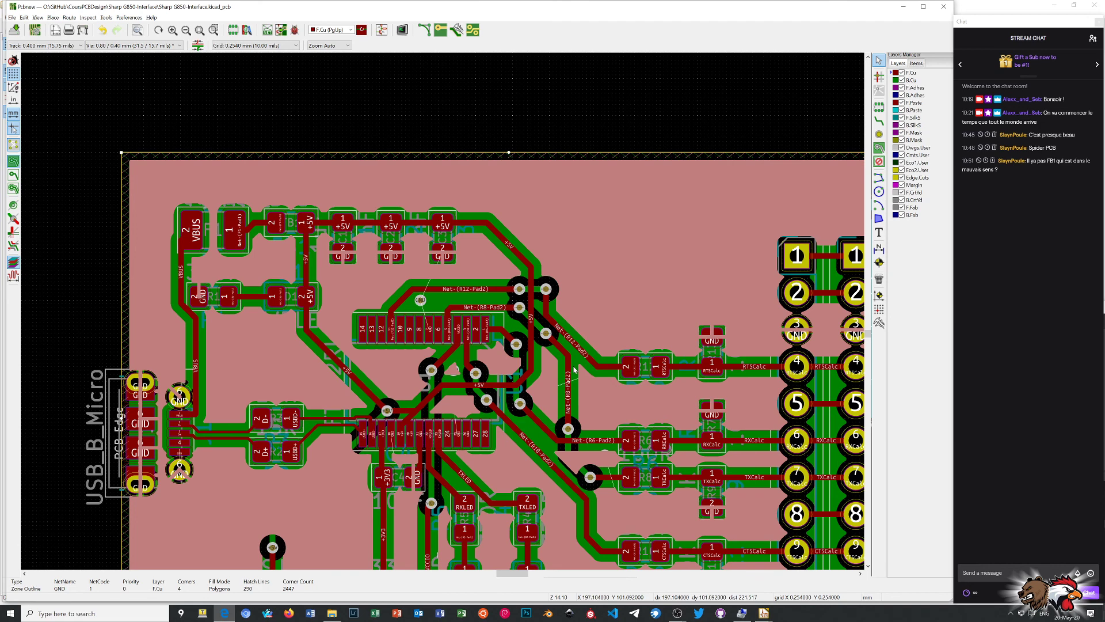
{"action": "key", "text": "b"}
{"action": "key", "text": "b"}
Change the front GND zone clearance from 0.508 to 0.25 mm, refill it, and inspect the result
{"action": "right_click", "coordinate": [605, 302]}
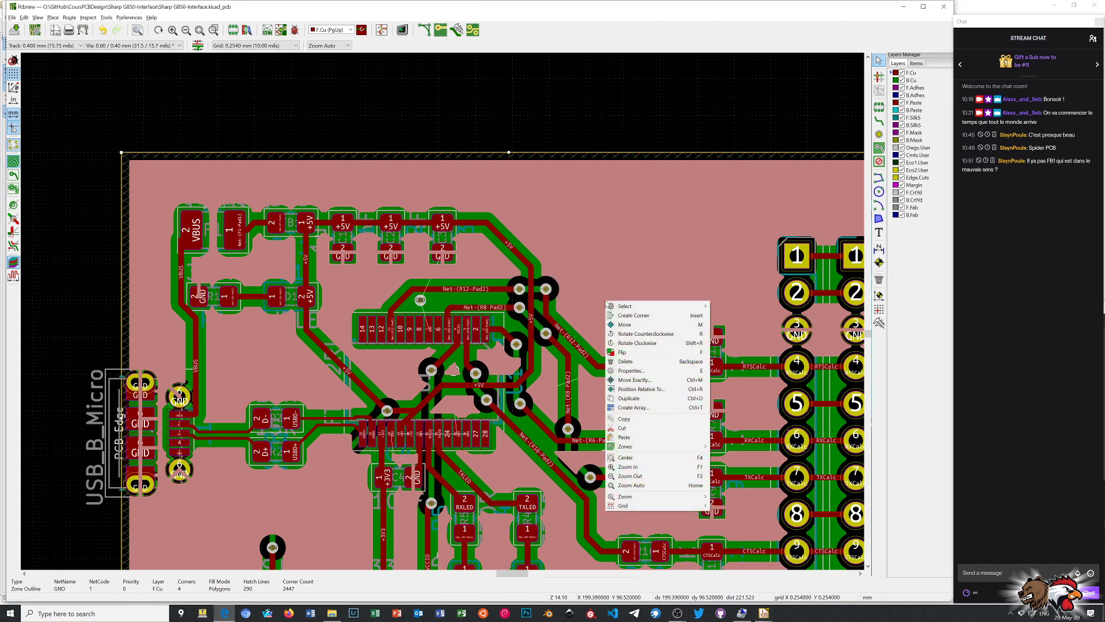
{"action": "right_click", "coordinate": [646, 217]}
{"action": "left_click", "coordinate": [681, 285]}
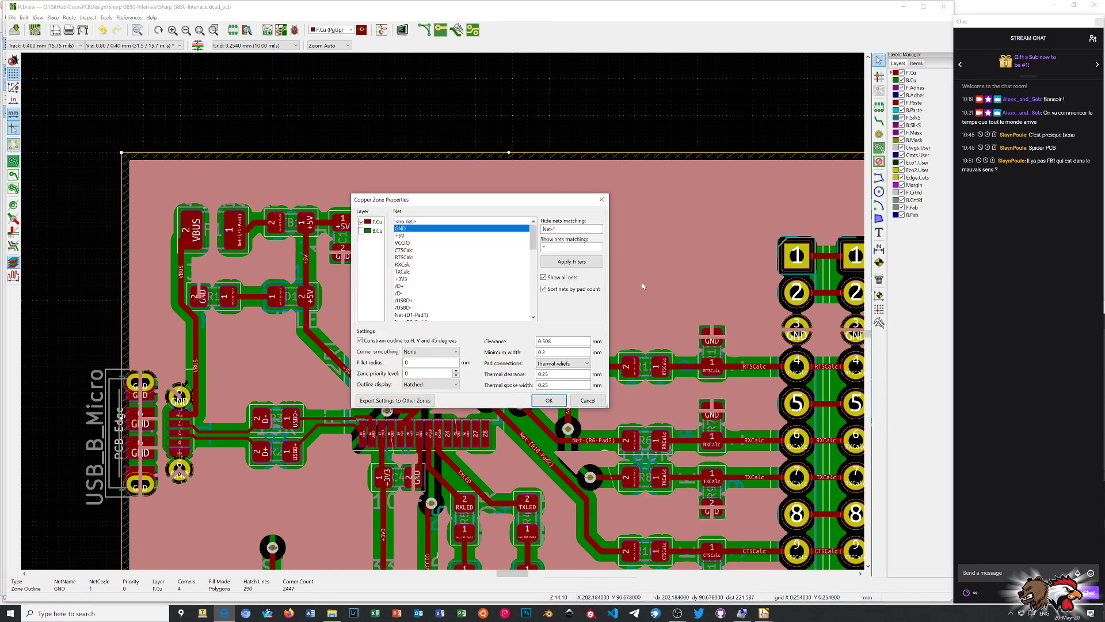
{"action": "double_click", "coordinate": [547, 341]}
{"action": "type", "text": "0.25"}
{"action": "left_click", "coordinate": [548, 401]}
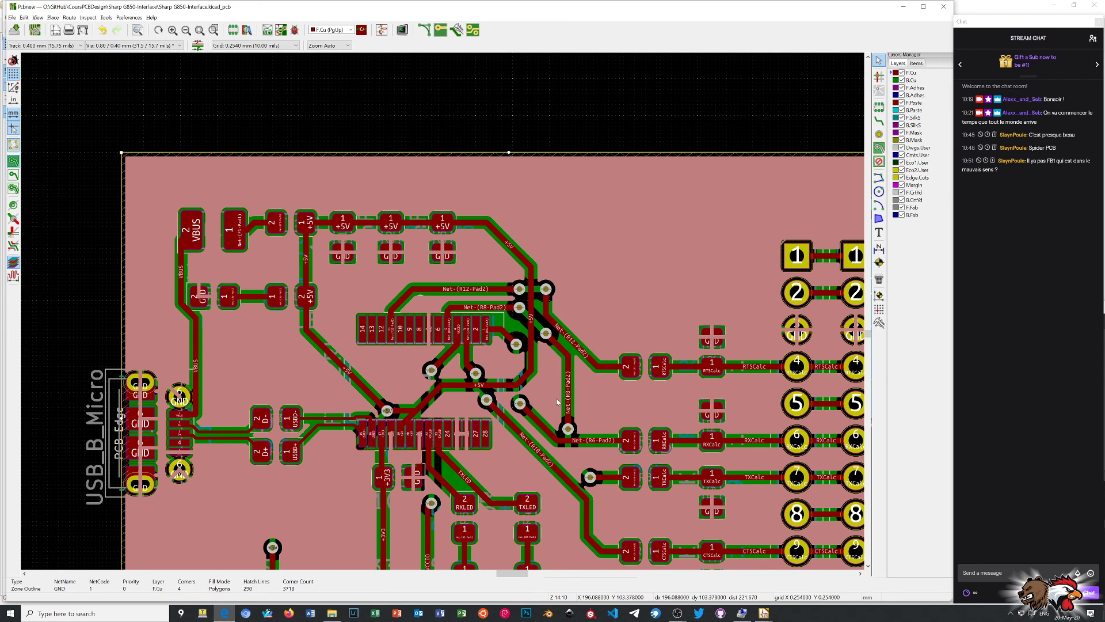
{"action": "scroll", "coordinate": [559, 398], "scroll_direction": "down", "scroll_amount": 1}
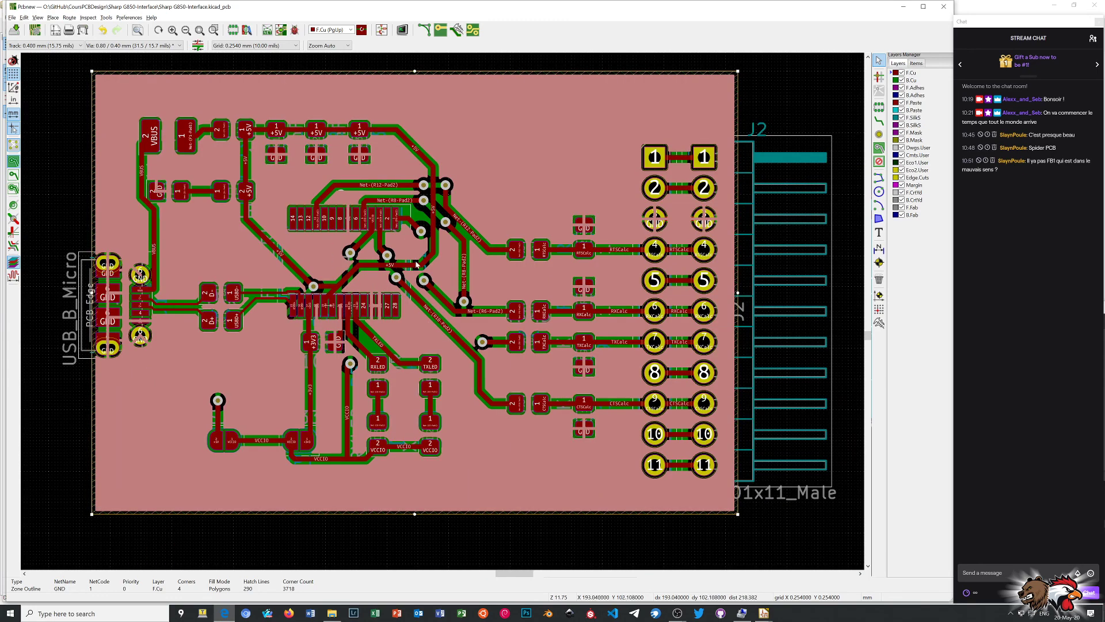
{"action": "scroll", "coordinate": [367, 215], "scroll_direction": "up", "scroll_amount": 1}
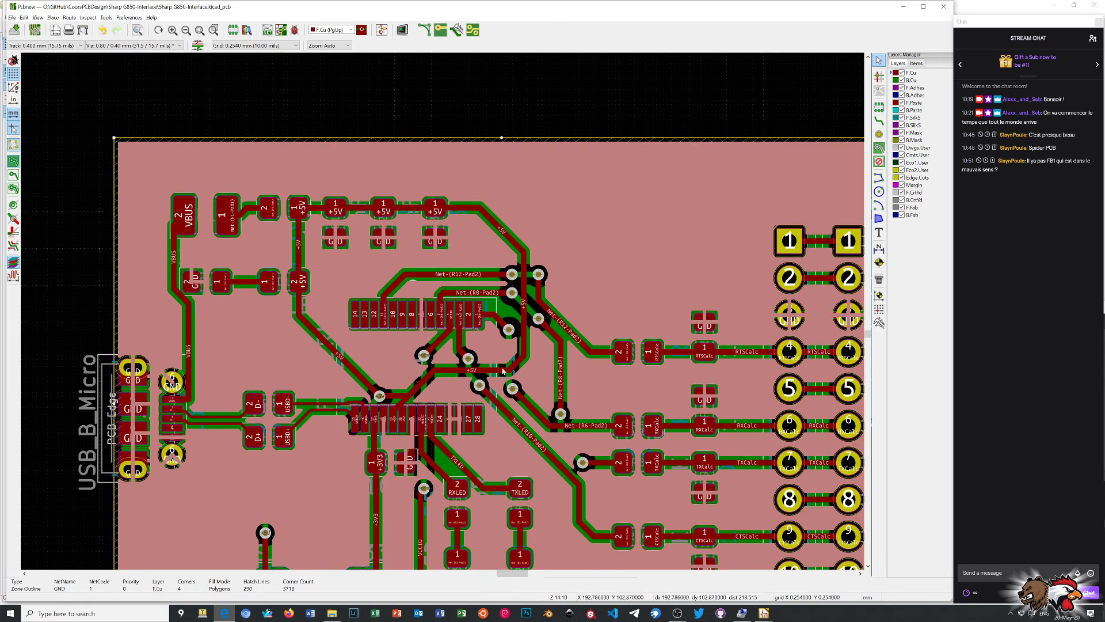
{"action": "scroll", "coordinate": [443, 315], "scroll_direction": "down", "scroll_amount": 1}
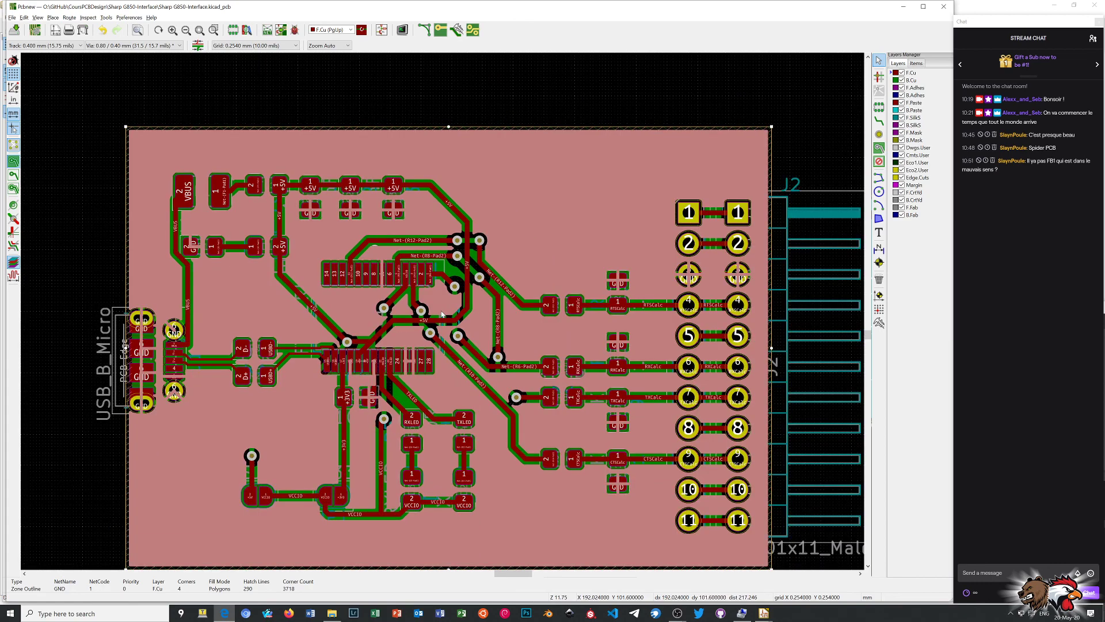
{"action": "scroll", "coordinate": [441, 314], "scroll_direction": "down", "scroll_amount": 1}
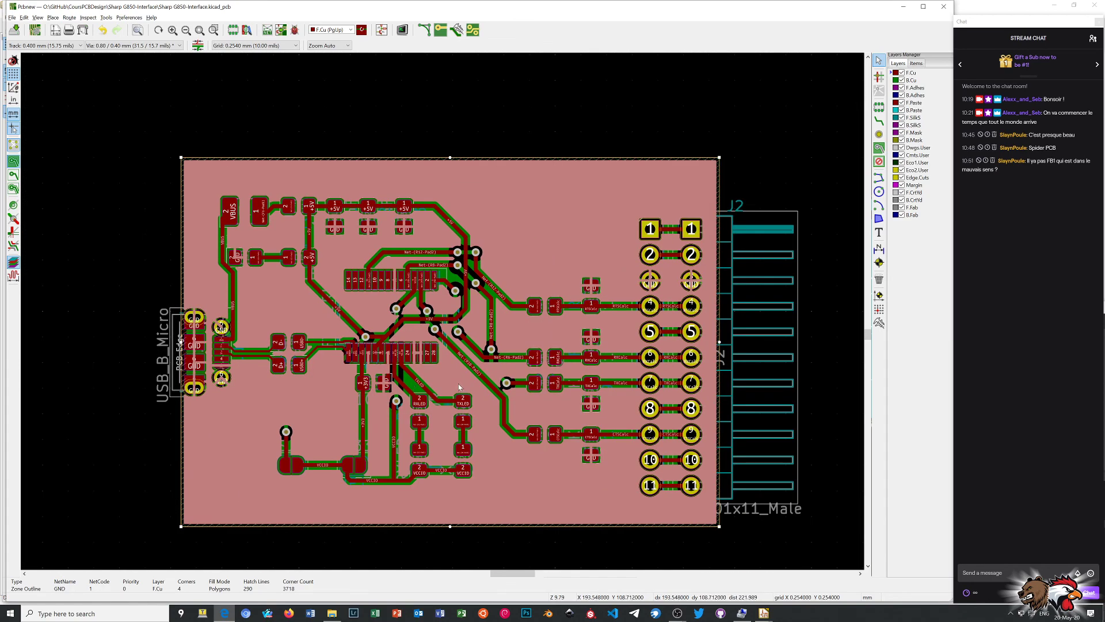
Switch to the B.Cu layer, refill the zones and select the back GND zone
{"action": "left_click", "coordinate": [897, 81]}
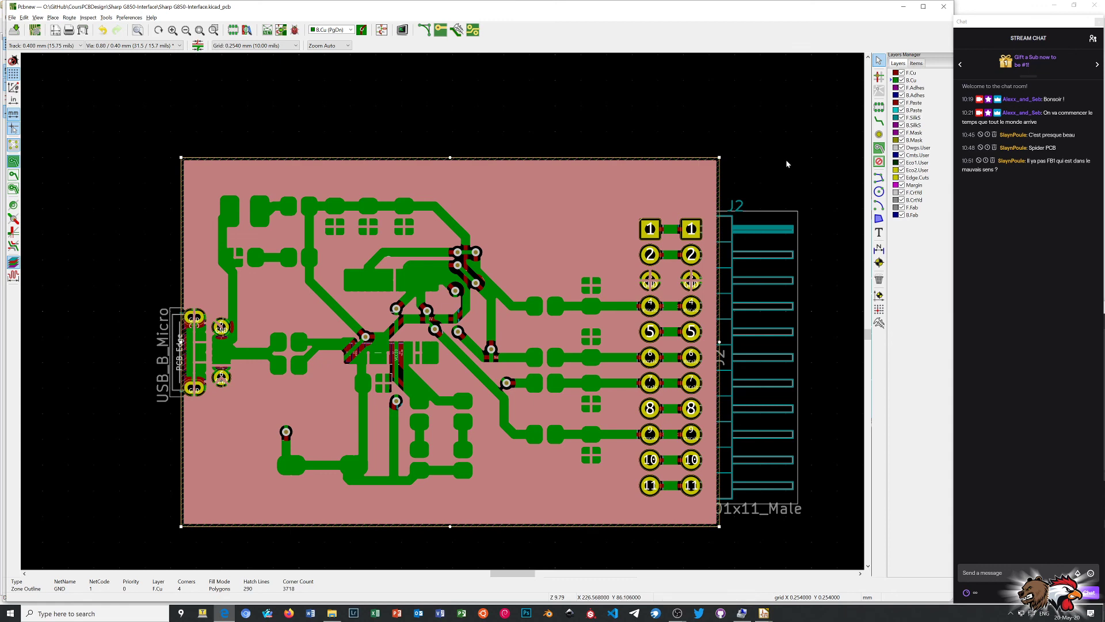
{"action": "key", "text": "b"}
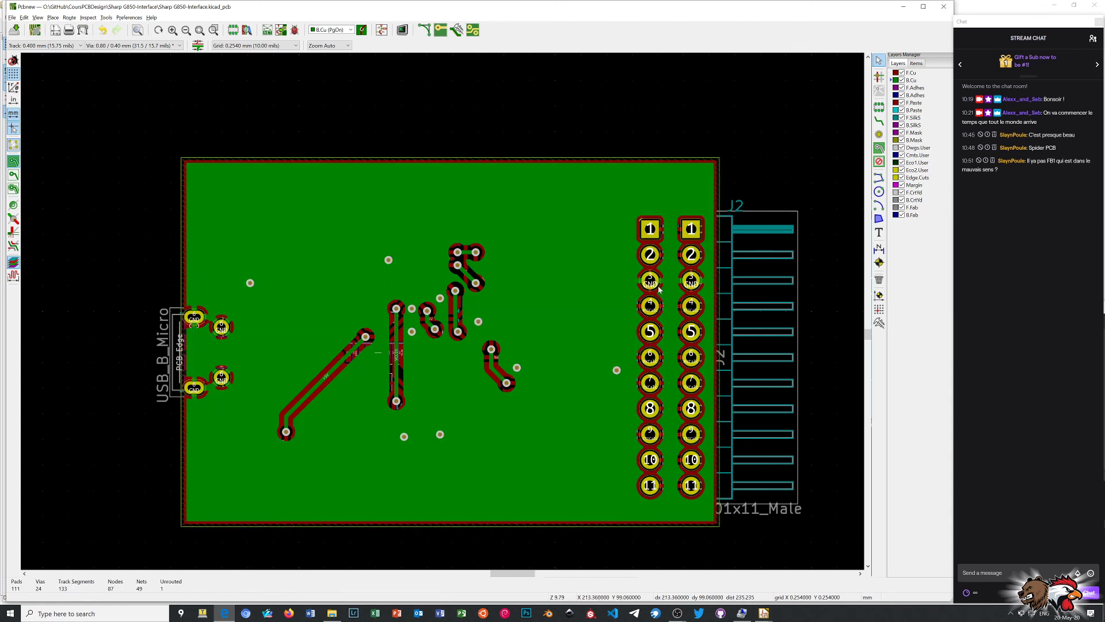
{"action": "left_click", "coordinate": [697, 171]}
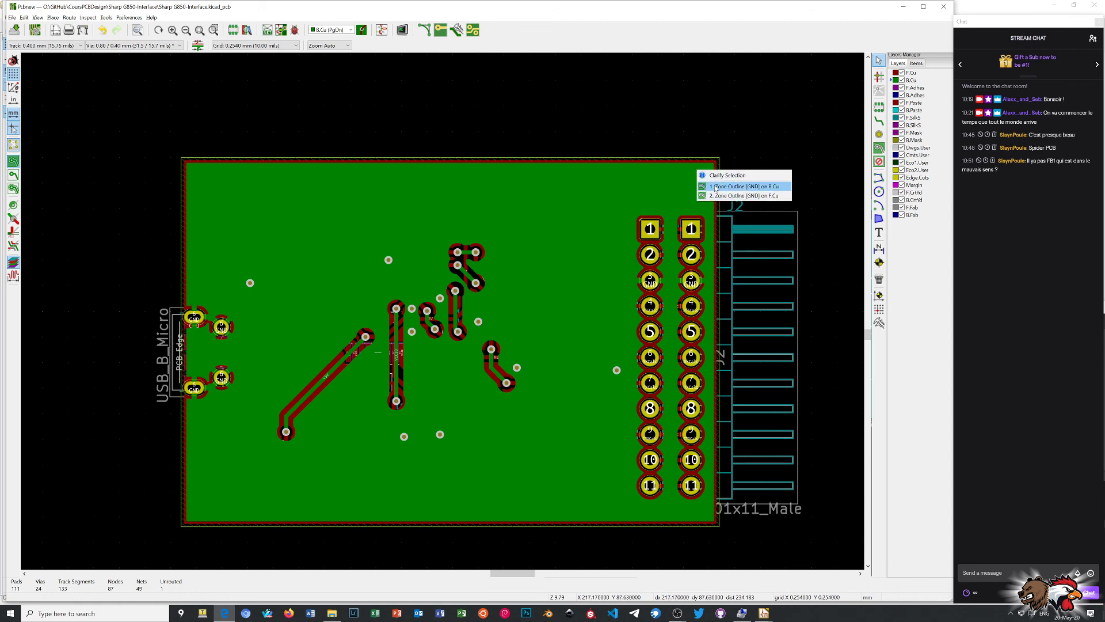
{"action": "left_click", "coordinate": [715, 188]}
Give the back GND zone the same 0.25 mm clearance and thermal relief values, and apply
{"action": "right_click", "coordinate": [716, 189]}
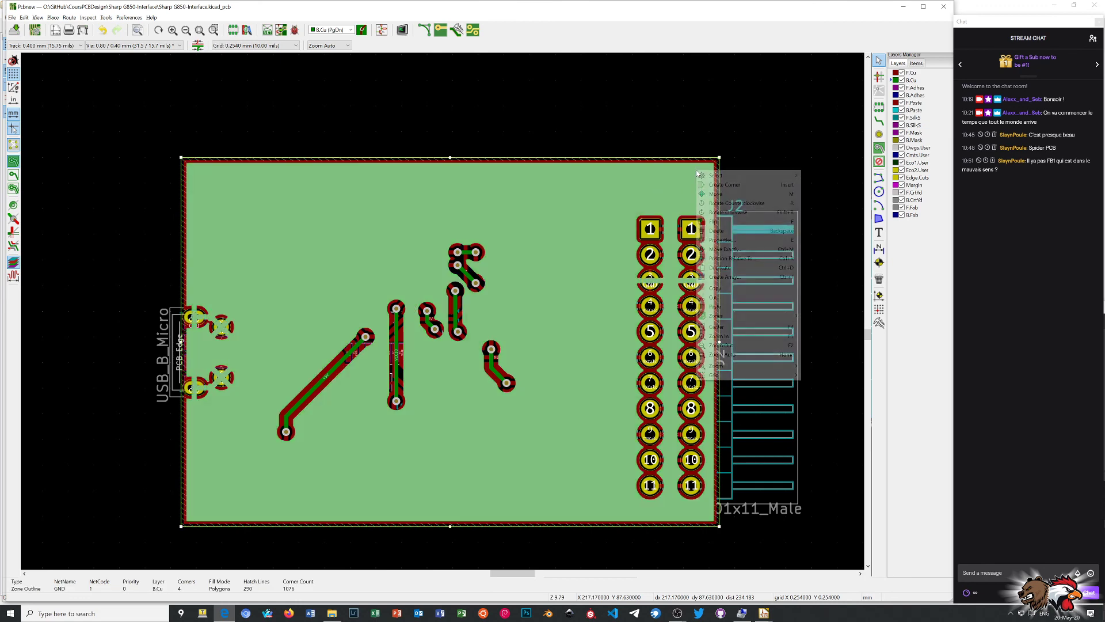
{"action": "left_click", "coordinate": [722, 242]}
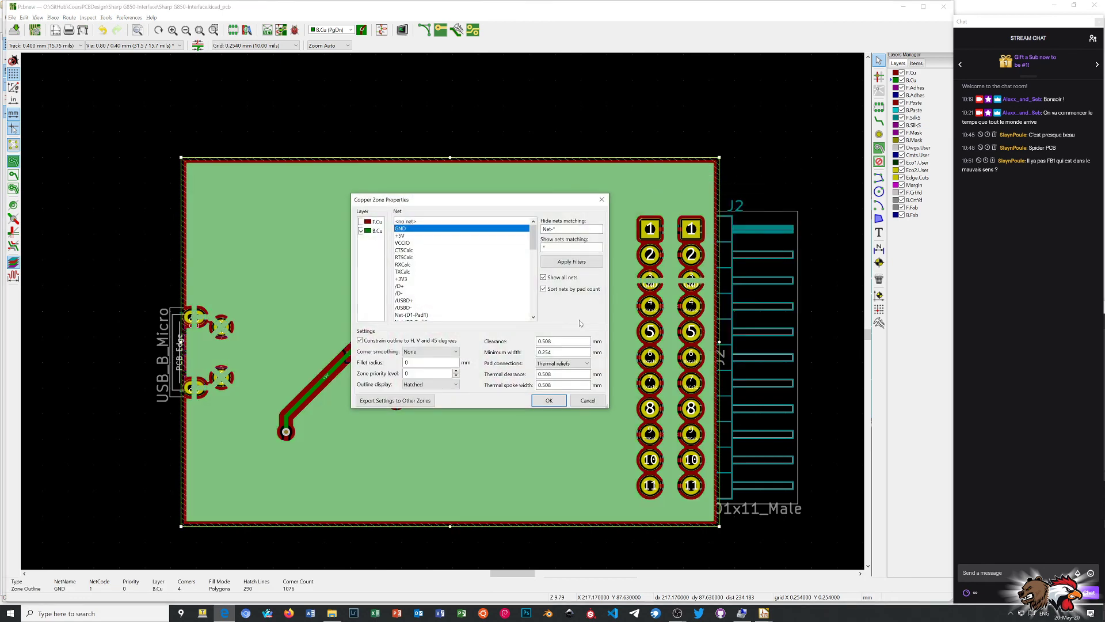
{"action": "left_click", "coordinate": [541, 342]}
{"action": "key", "text": "shift+End"}
{"action": "type", "text": "2"}
{"action": "left_click_drag", "start_coordinate": [545, 351], "coordinate": [582, 352]}
{"action": "key", "text": "BackSpace"}
{"action": "left_click_drag", "start_coordinate": [544, 374], "coordinate": [582, 374]}
{"action": "type", "text": "25"}
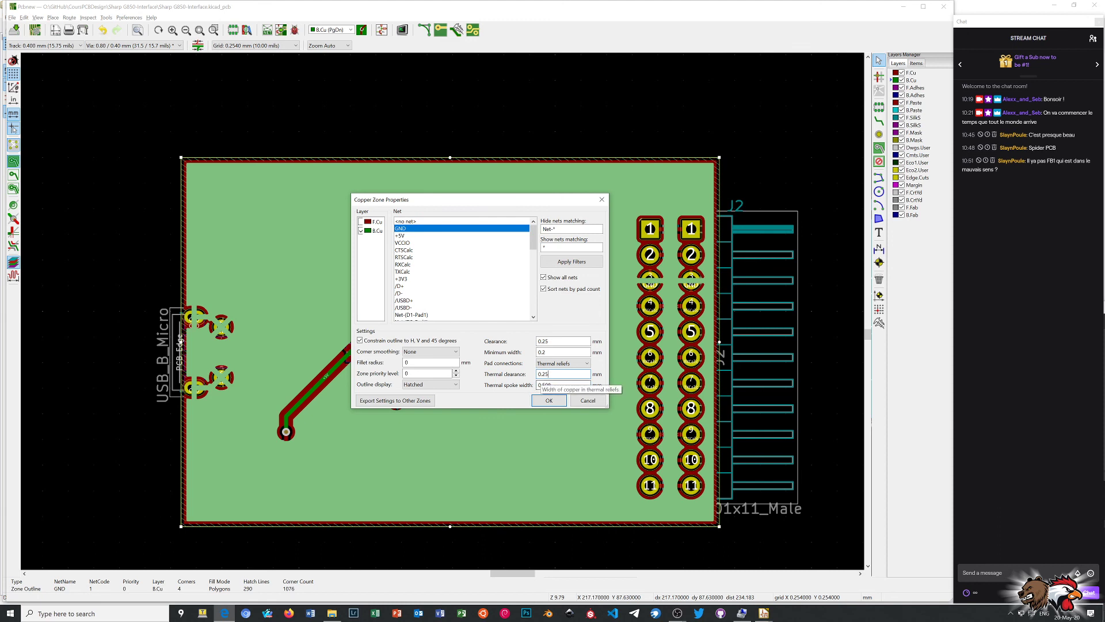
{"action": "left_click_drag", "start_coordinate": [543, 384], "coordinate": [553, 384]}
{"action": "type", "text": "25"}
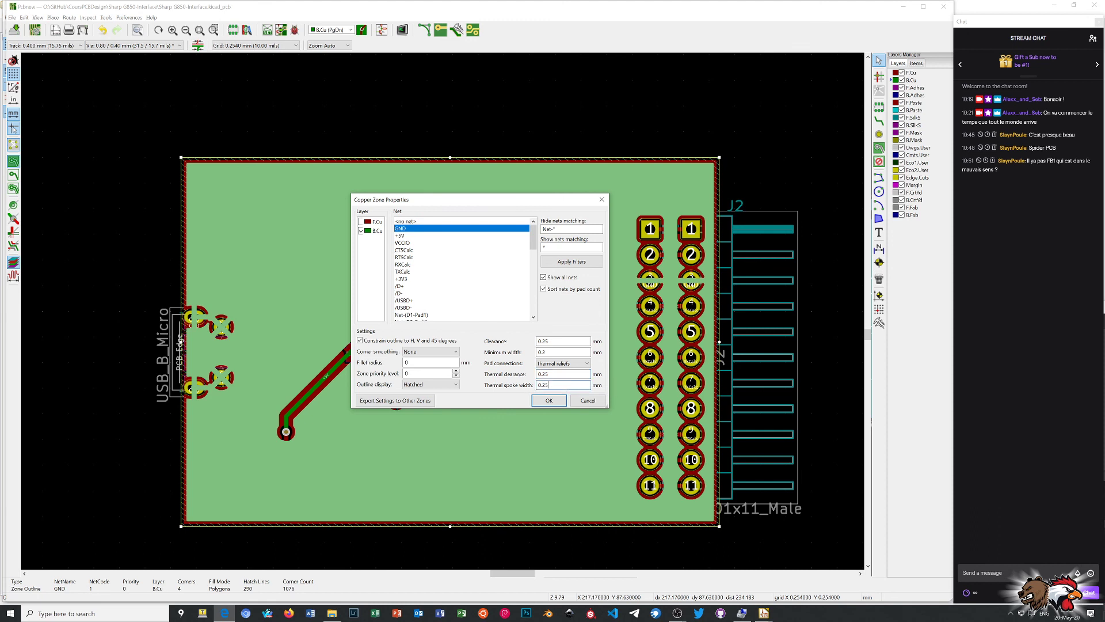
{"action": "left_click", "coordinate": [549, 400]}
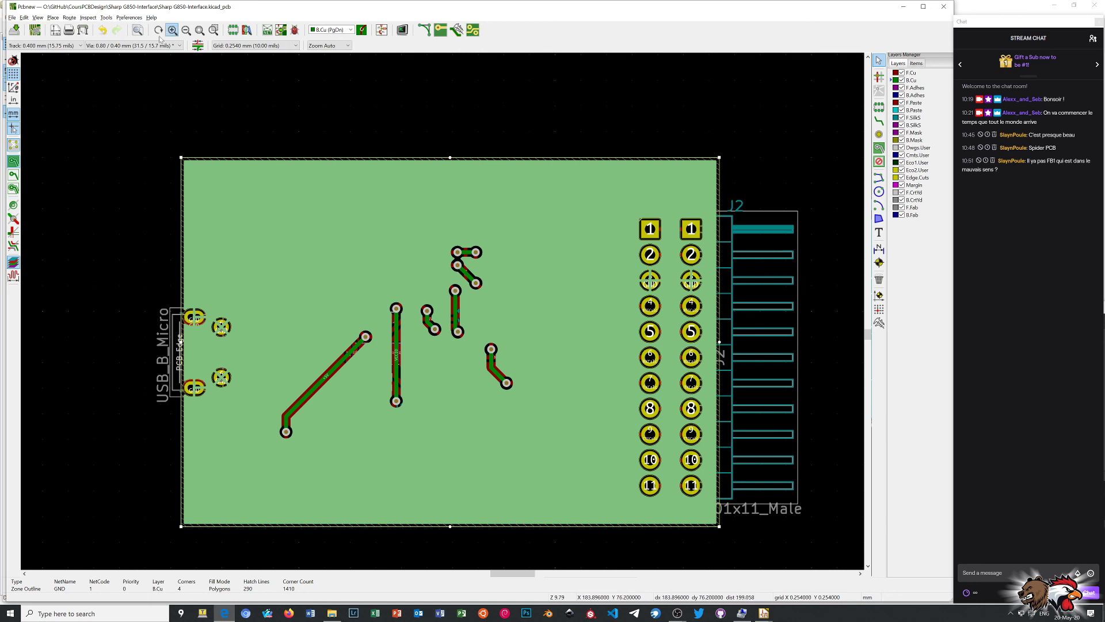
Save the board, switch back to F.Cu, refill all zones and open the 3D viewer
{"action": "left_click", "coordinate": [15, 30]}
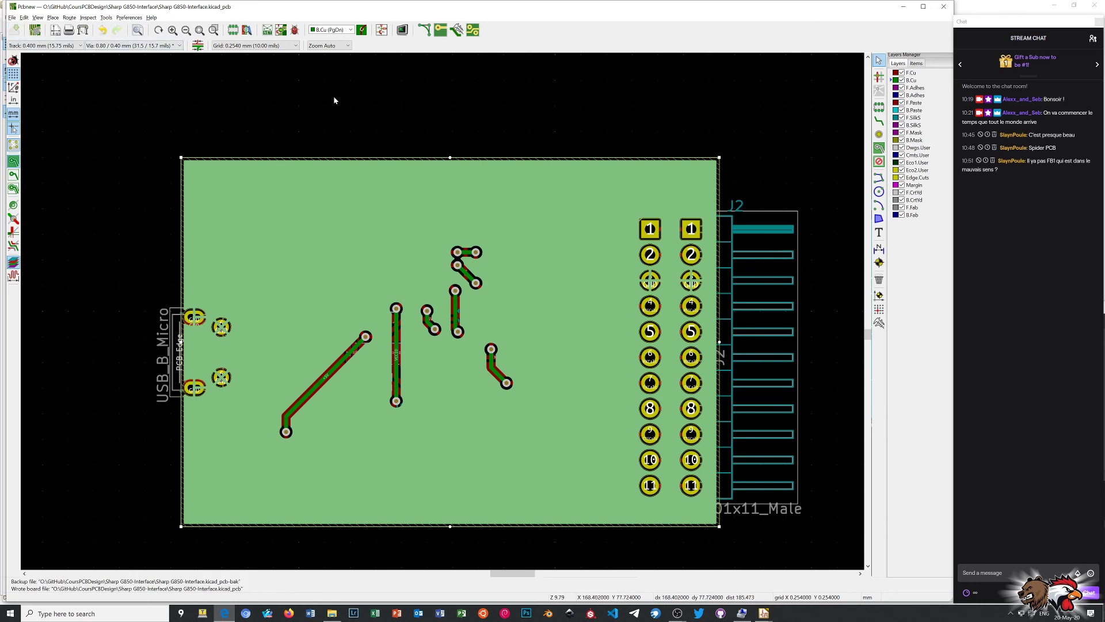
{"action": "left_click", "coordinate": [896, 74]}
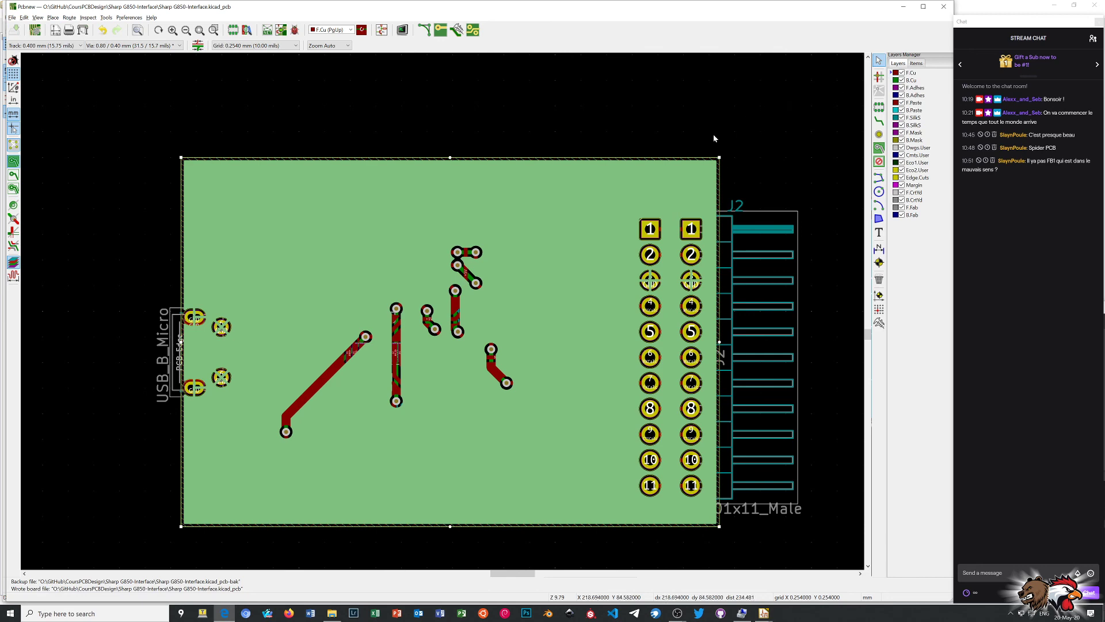
{"action": "key", "text": "b"}
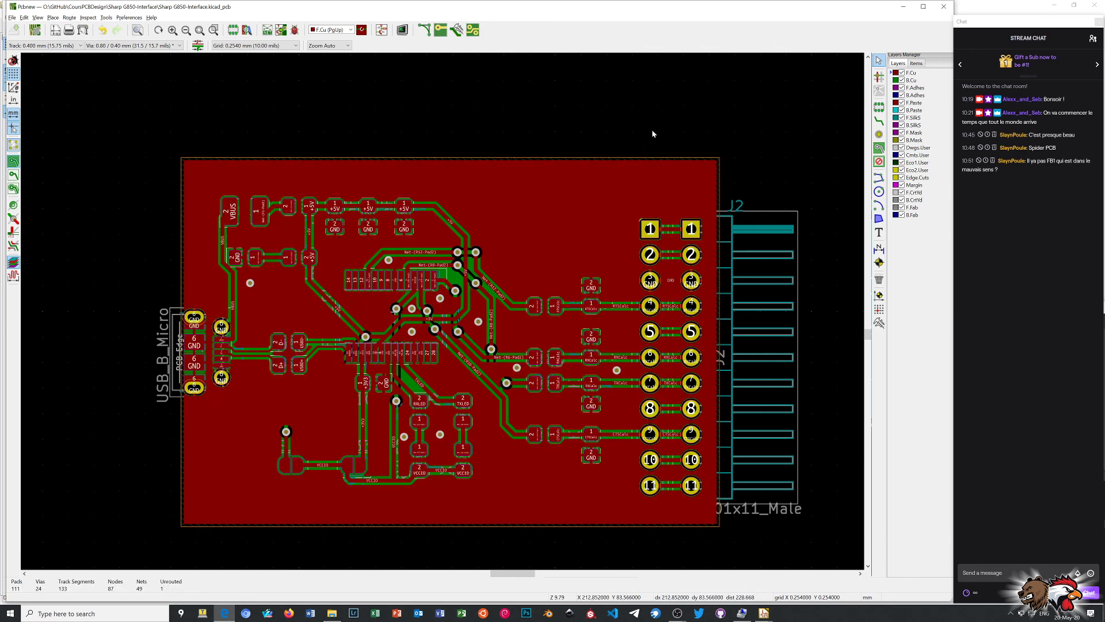
{"action": "key", "text": "alt+3"}
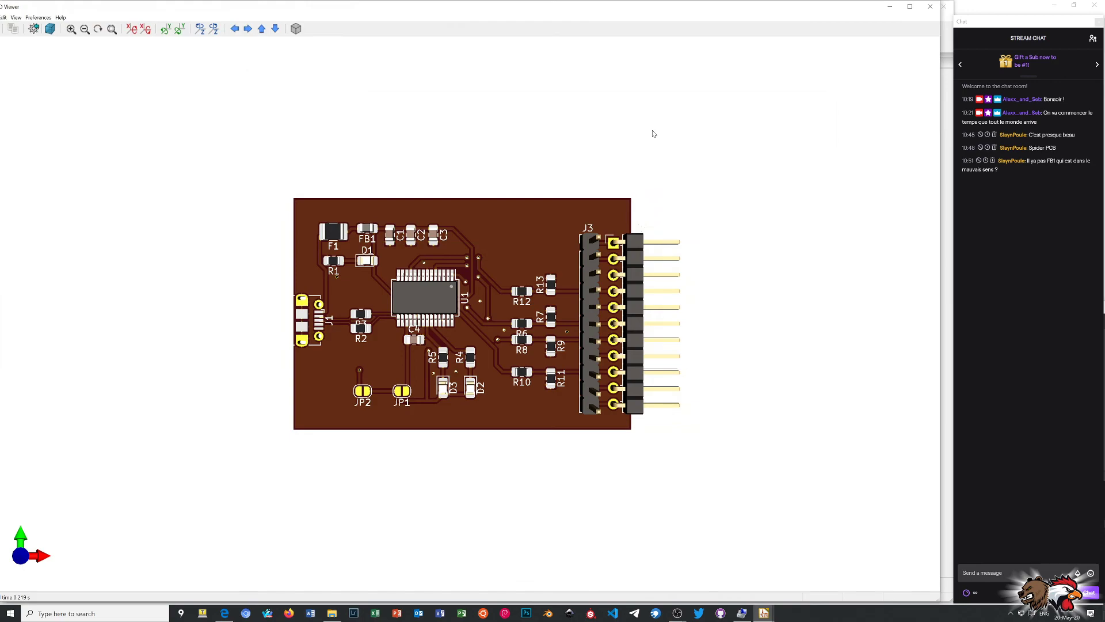
Orbit and zoom the 3D render into a close, tilted view of the board, then leave the viewer
{"action": "mouse_move", "coordinate": [645, 141]}
{"action": "left_mouse_down"}
{"action": "mouse_move", "coordinate": [473, 298]}
{"action": "mouse_move", "coordinate": [537, 456]}
{"action": "mouse_move", "coordinate": [490, 386]}
{"action": "mouse_move", "coordinate": [467, 296]}
{"action": "left_mouse_up"}
{"action": "mouse_move", "coordinate": [515, 263]}
{"action": "left_mouse_down"}
{"action": "mouse_move", "coordinate": [481, 359]}
{"action": "mouse_move", "coordinate": [551, 318]}
{"action": "mouse_move", "coordinate": [552, 303]}
{"action": "left_mouse_up"}
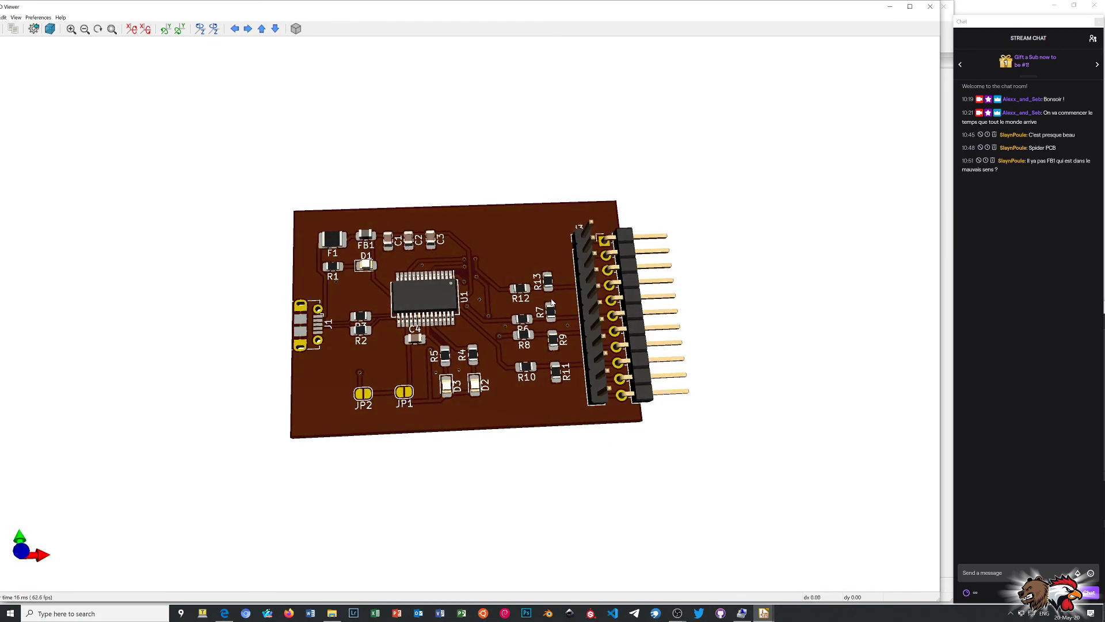
{"action": "scroll", "coordinate": [485, 340], "scroll_direction": "up", "scroll_amount": 2}
{"action": "scroll", "coordinate": [485, 339], "scroll_direction": "up", "scroll_amount": 1}
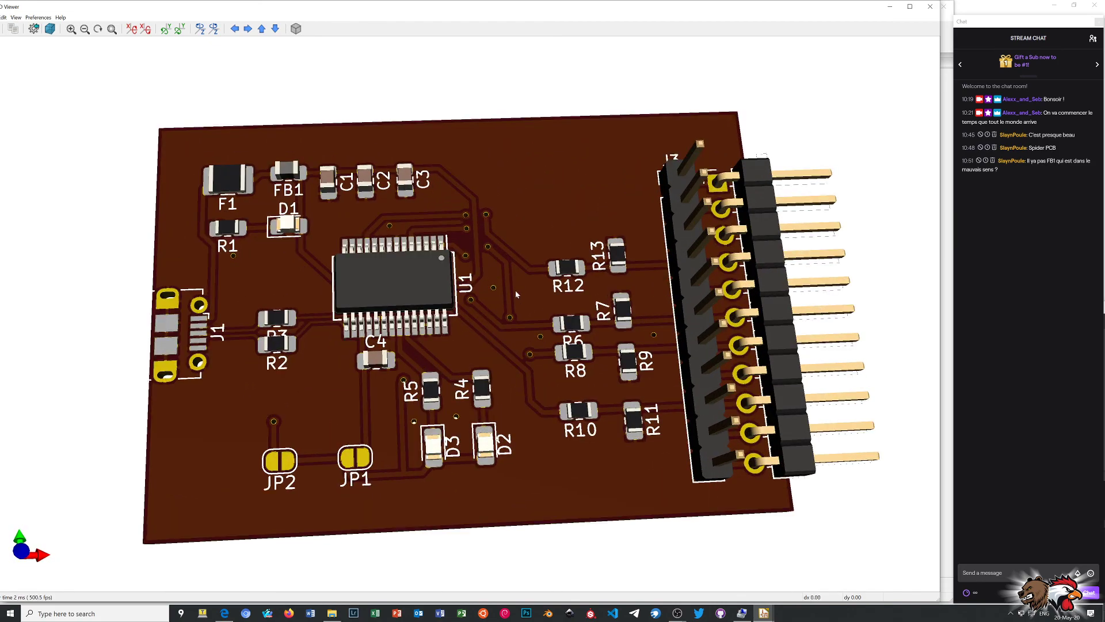
{"action": "scroll", "coordinate": [484, 339], "scroll_direction": "up", "scroll_amount": 1}
{"action": "left_click_drag", "start_coordinate": [485, 339], "coordinate": [448, 304]}
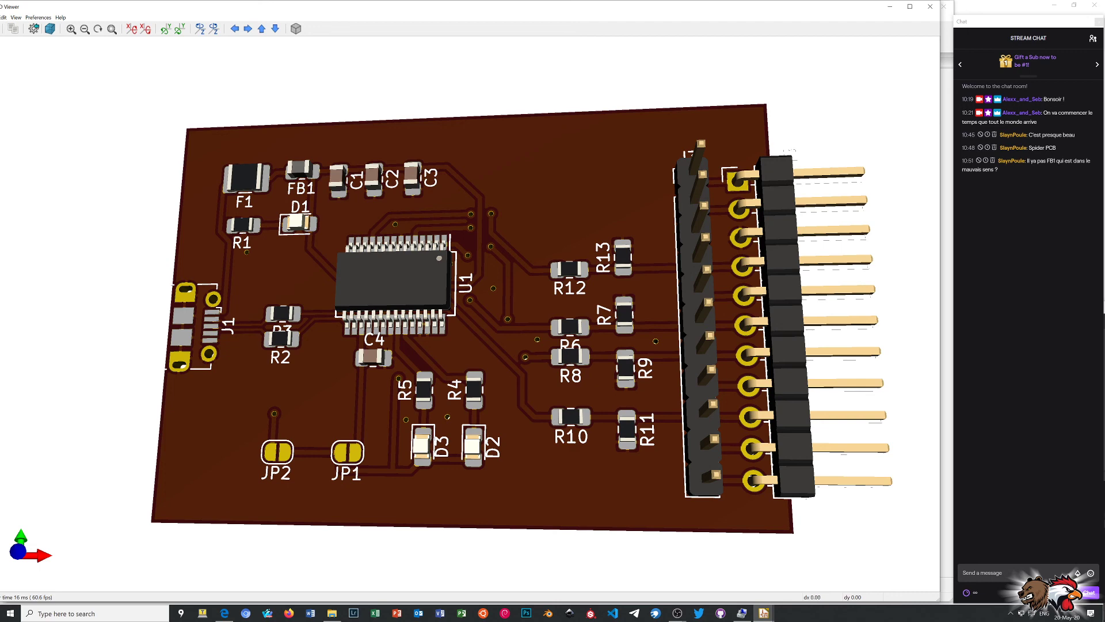
{"action": "key", "text": "alt+Tab"}
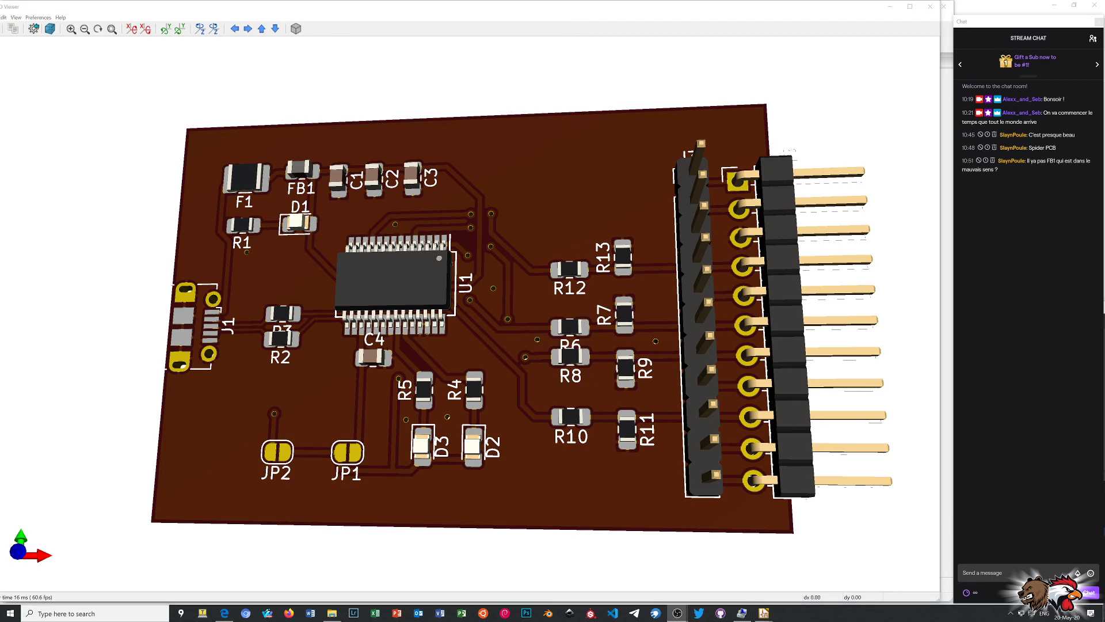